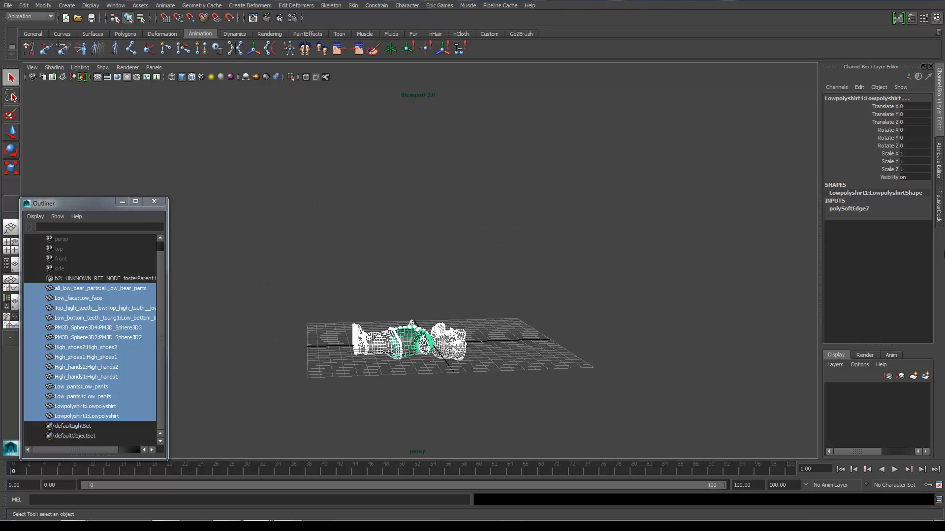
# - Stand the selected bear meshes upright by setting their X rotation to 90
pyautogui.click(941, 119)
pyautogui.click(941, 120)
pyautogui.scroll(3, 526, 340)
pyautogui.keyDown('alt'); pyautogui.moveTo(506, 348); pyautogui.dragTo(548, 249, button='middle'); pyautogui.keyUp('alt')
pyautogui.scroll(3, 483, 325)
pyautogui.scroll(-2, 486, 325)
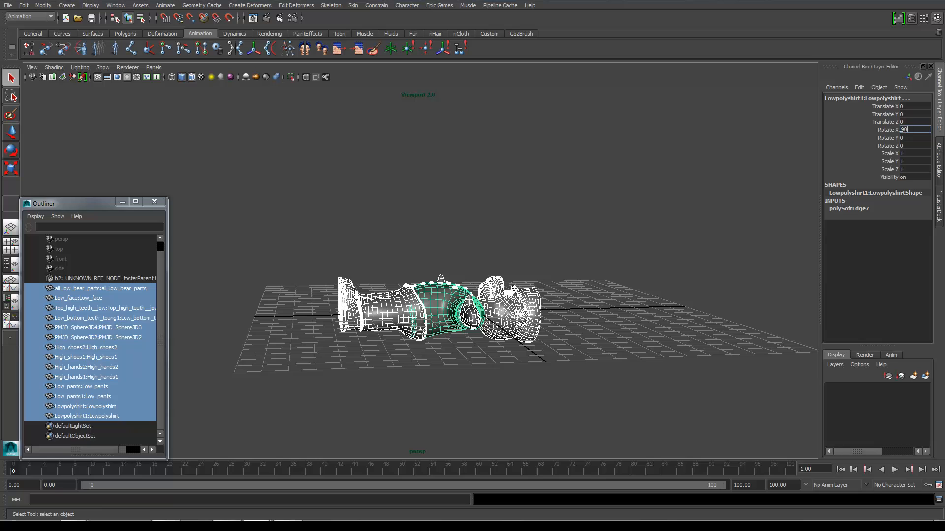
pyautogui.write('90')
pyautogui.press('Return')
# - Raise the bear meshes to about 11.88 on Z and scale them uniformly to about 9.62
pyautogui.click(11, 132)
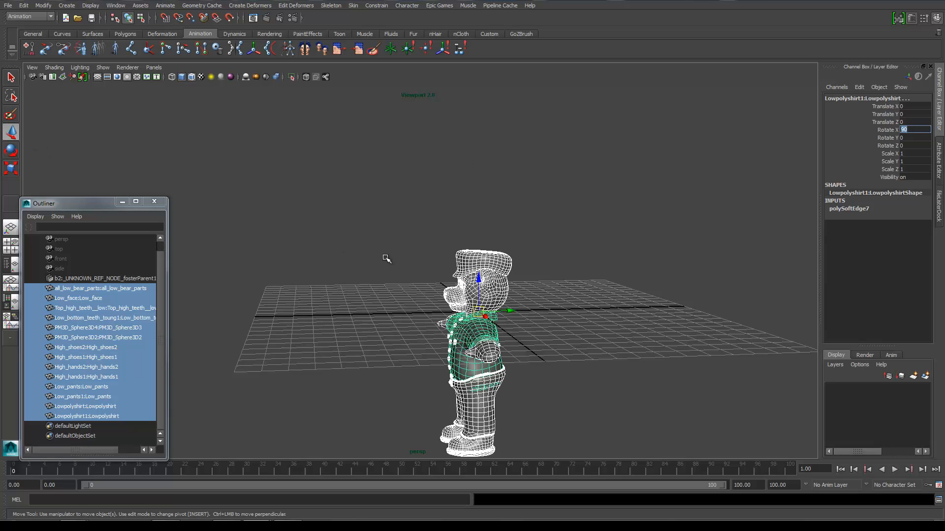
pyautogui.moveTo(475, 276); pyautogui.dragTo(473, 49)
pyautogui.scroll(-10, 409, 312)
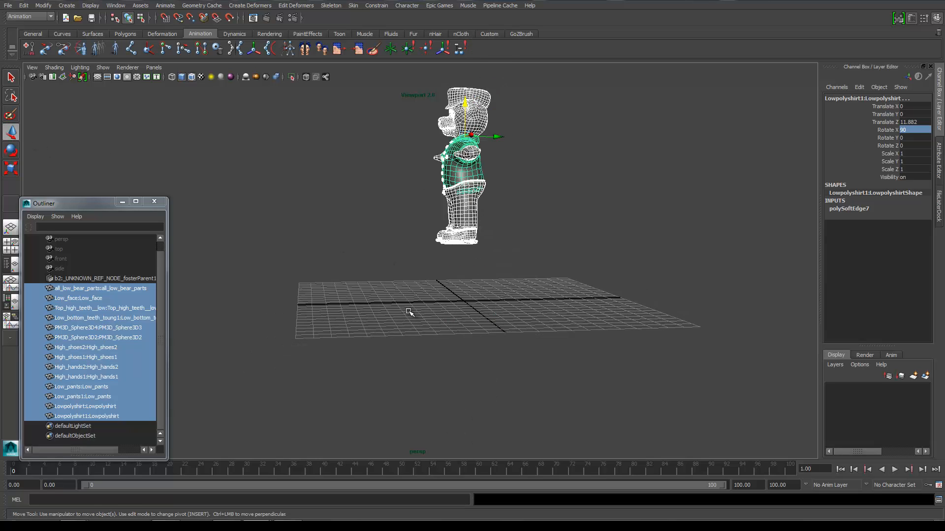
pyautogui.keyDown('alt'); pyautogui.moveTo(314, 304); pyautogui.dragTo(251, 279); pyautogui.keyUp('alt')
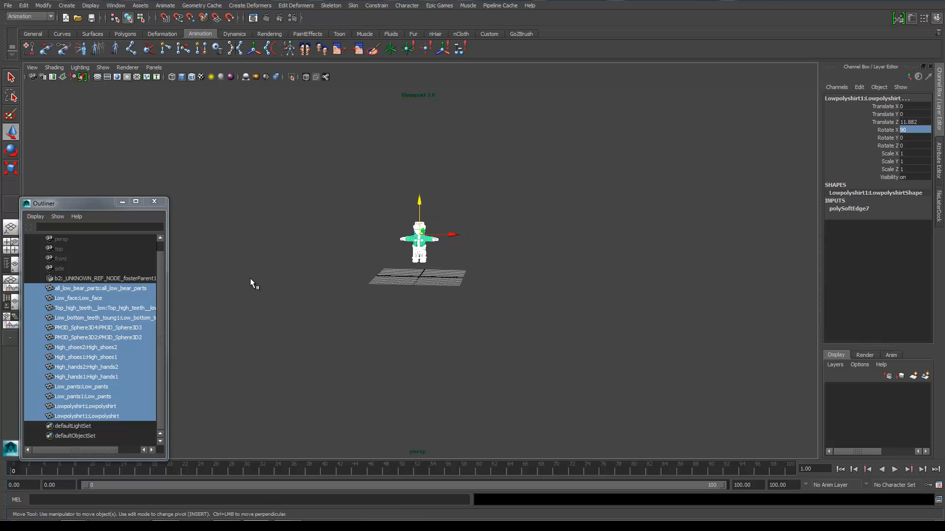
pyautogui.press('r')
pyautogui.moveTo(418, 234); pyautogui.dragTo(521, 253)
# - Move the scaled bear meshes up to about 74.04 on Z so the shoes rest on the grid
pyautogui.click(16, 136)
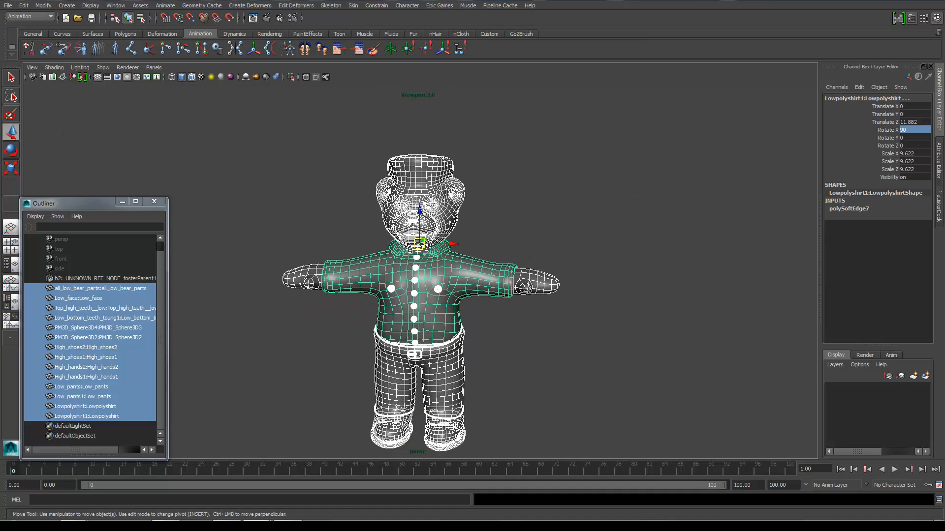
pyautogui.moveTo(417, 209); pyautogui.dragTo(418, 31)
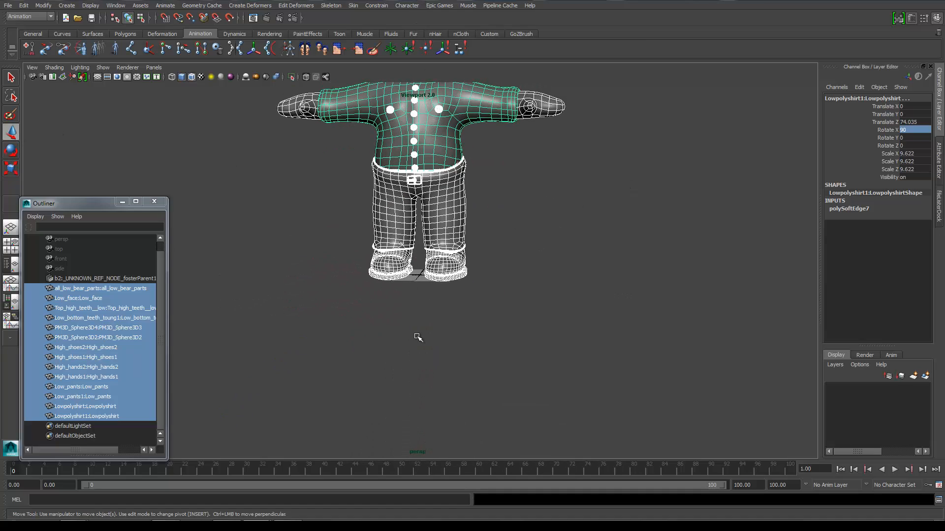
pyautogui.moveTo(418, 338)
pyautogui.keyDown('alt'); pyautogui.mouseDown()
pyautogui.moveTo(433, 314)
pyautogui.moveTo(438, 323)
pyautogui.moveTo(424, 338)
pyautogui.mouseUp(); pyautogui.keyUp('alt')
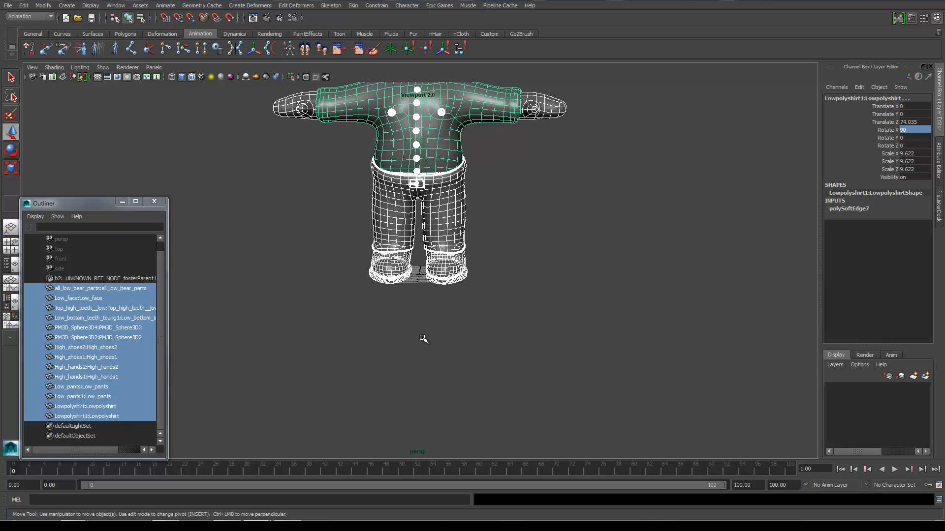
pyautogui.scroll(3, 422, 343)
pyautogui.scroll(-5, 422, 343)
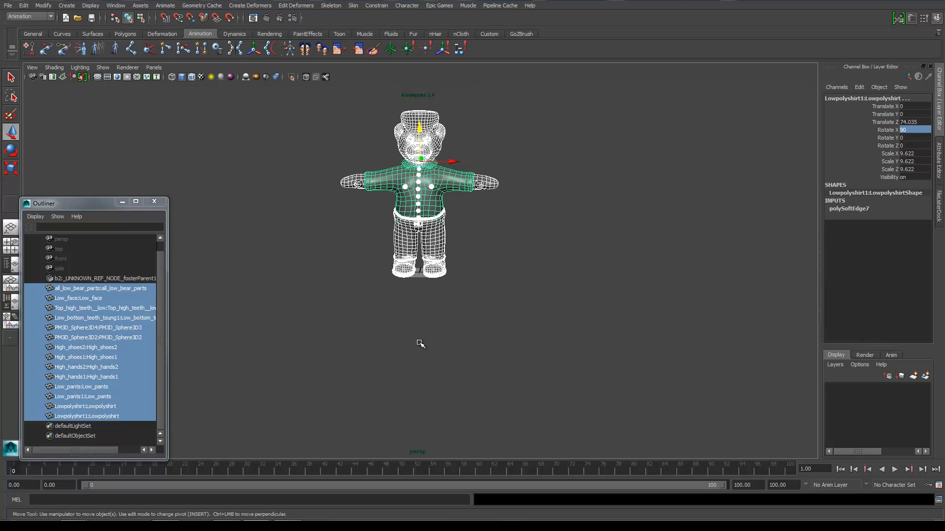
pyautogui.keyDown('alt'); pyautogui.moveTo(486, 270); pyautogui.dragTo(546, 262); pyautogui.keyUp('alt')
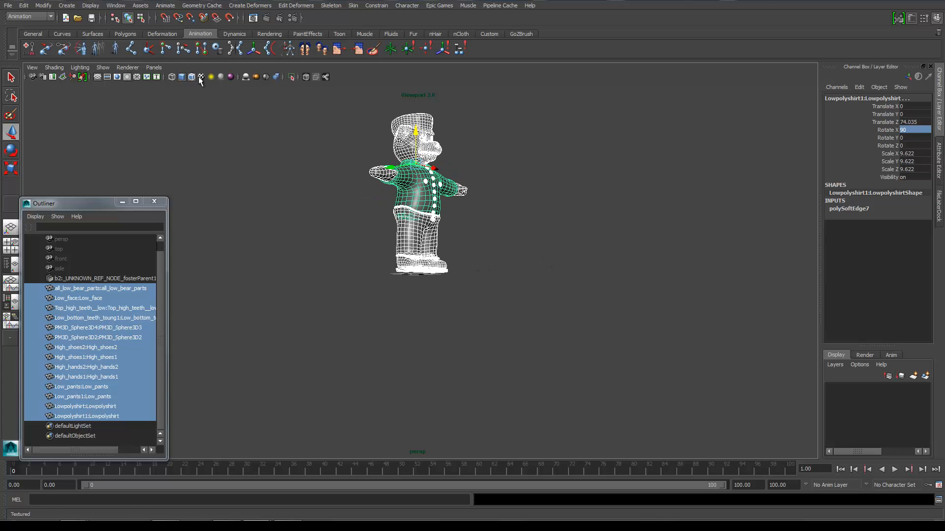
# - Examine the bear's shaded geometry from the side and front and check its separate mesh parts, including an eye sphere
pyautogui.click(530, 201)
pyautogui.scroll(3, 476, 202)
pyautogui.keyDown('alt'); pyautogui.moveTo(476, 202); pyautogui.dragTo(459, 329, button='middle'); pyautogui.keyUp('alt')
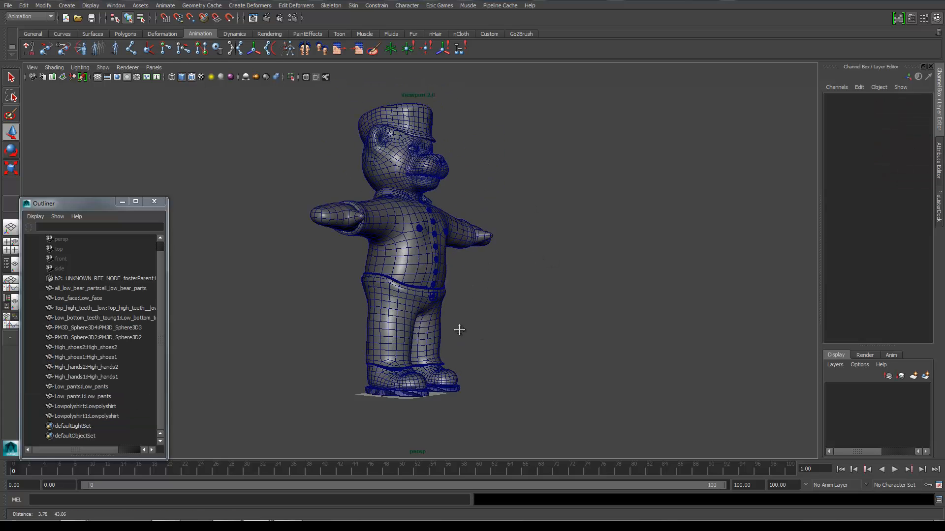
pyautogui.keyDown('alt'); pyautogui.moveTo(507, 289); pyautogui.dragTo(360, 291); pyautogui.keyUp('alt')
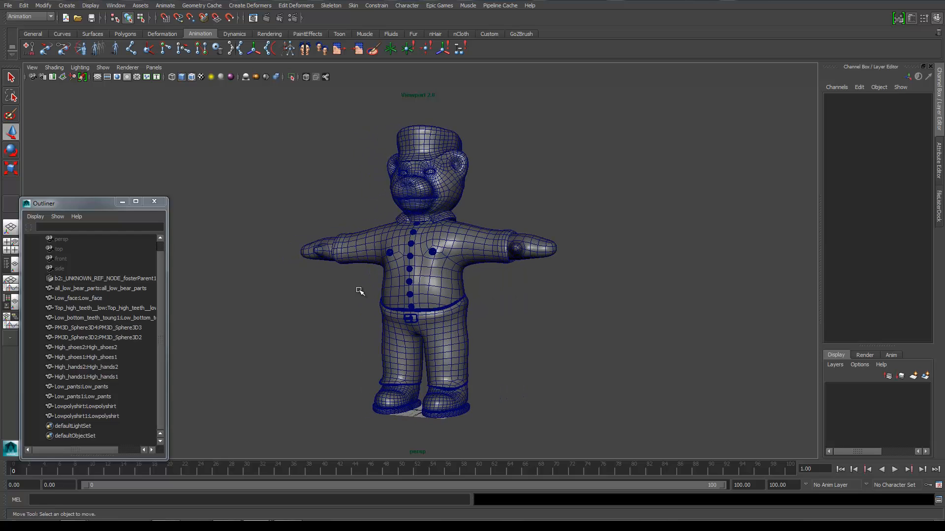
pyautogui.click(94, 343)
pyautogui.click(96, 328)
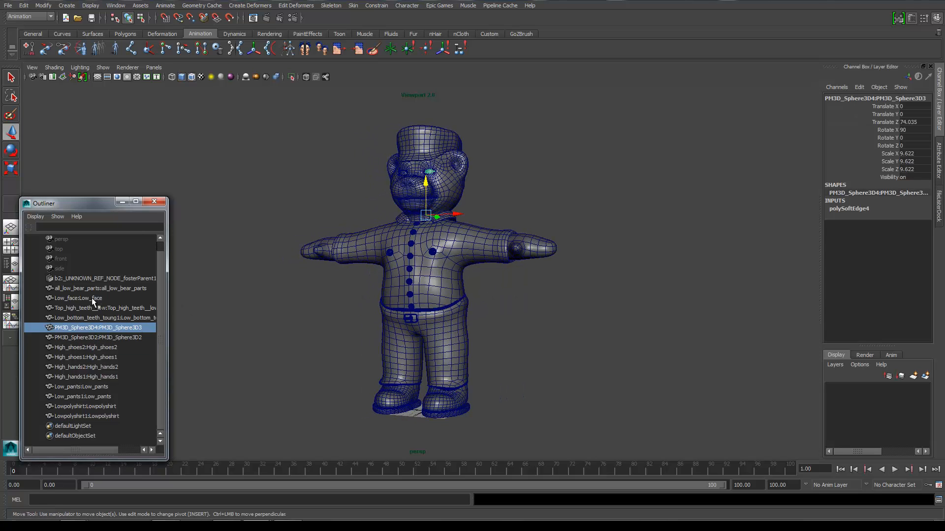
pyautogui.click(241, 321)
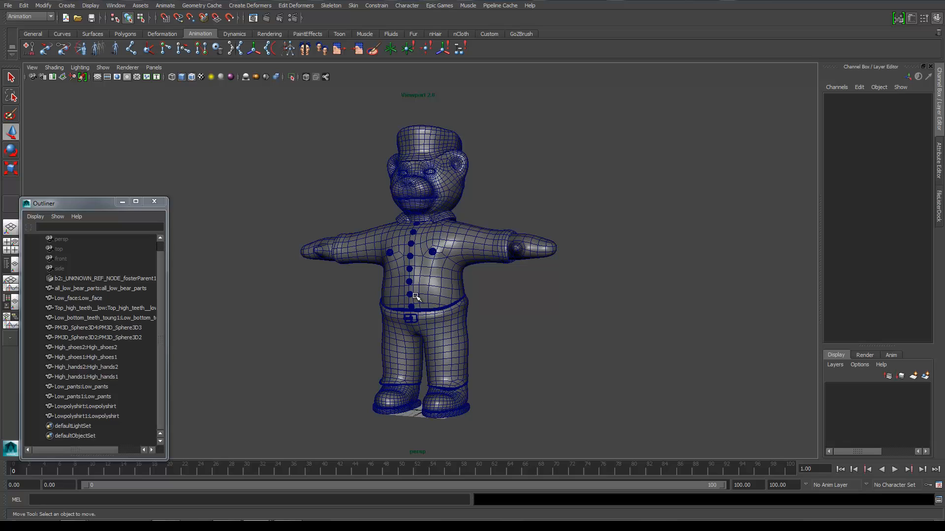
# - Start the Epic Games Character Rig Creator and proceed to skeleton placement with the default 3 spine and 2 neck bones
pyautogui.click(401, 7)
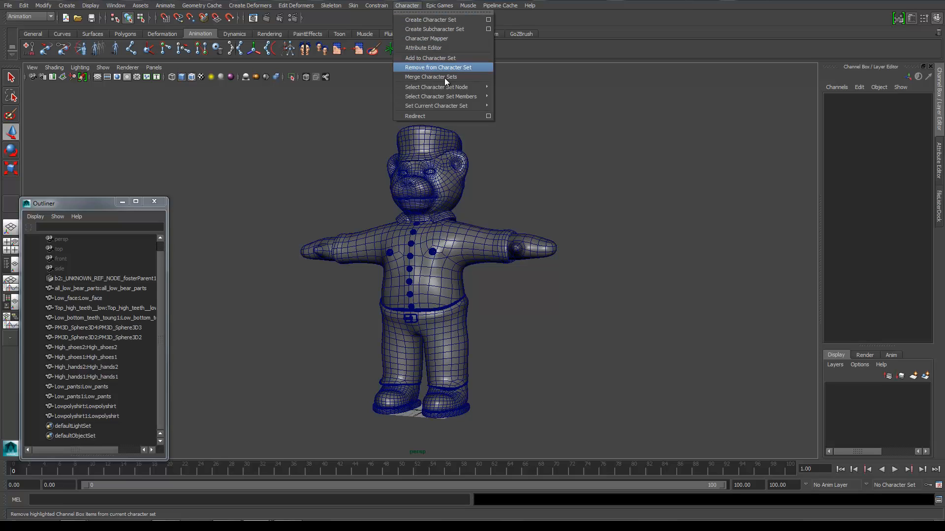
pyautogui.moveTo(439, 4)
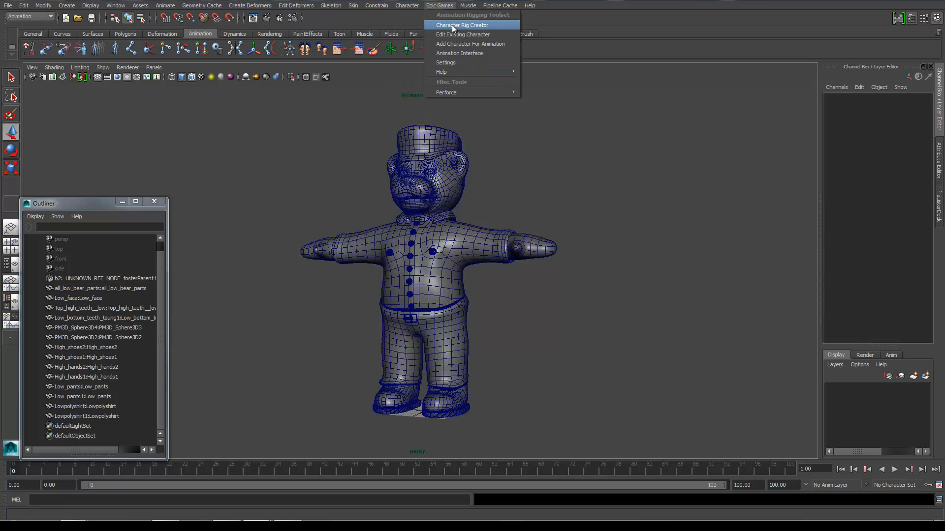
pyautogui.click(451, 25)
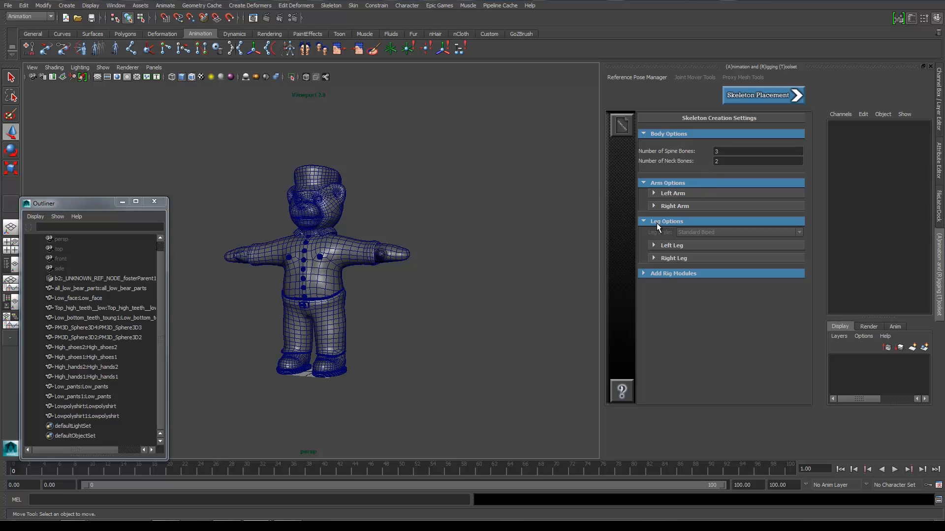
pyautogui.click(748, 96)
pyautogui.click(449, 263)
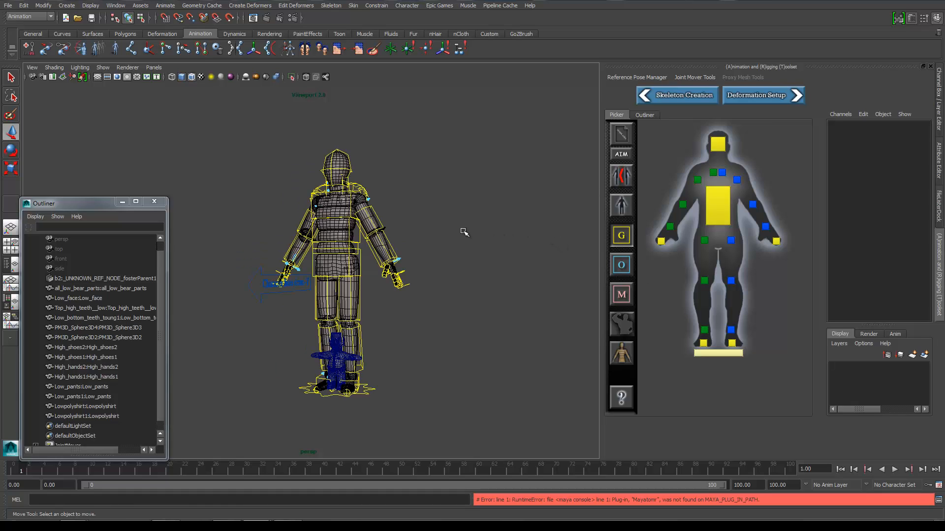
# - Select all bear meshes from all_low_bear_parts through Lowpolyshirt1 and scale them uniformly to about 30.24 to suit the skeleton mannequin's size
pyautogui.keyDown('alt'); pyautogui.moveTo(451, 225); pyautogui.dragTo(398, 231); pyautogui.keyUp('alt')
pyautogui.scroll(4, 372, 330)
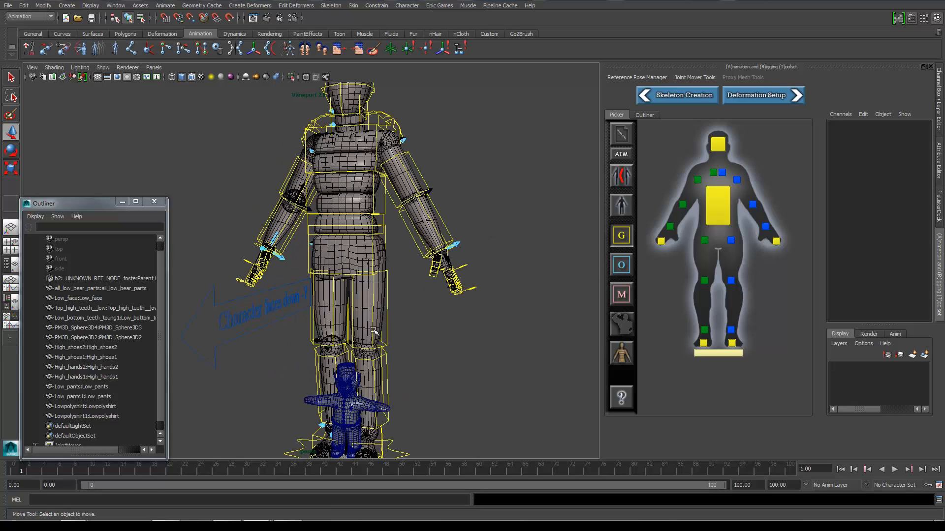
pyautogui.keyDown('alt'); pyautogui.moveTo(389, 342); pyautogui.dragTo(408, 274, button='middle'); pyautogui.keyUp('alt')
pyautogui.scroll(6, 406, 290)
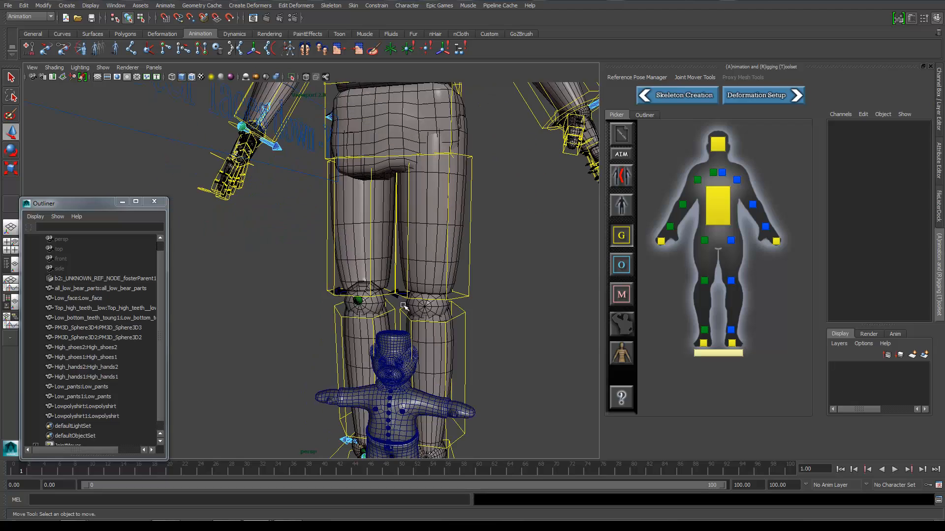
pyautogui.click(98, 289)
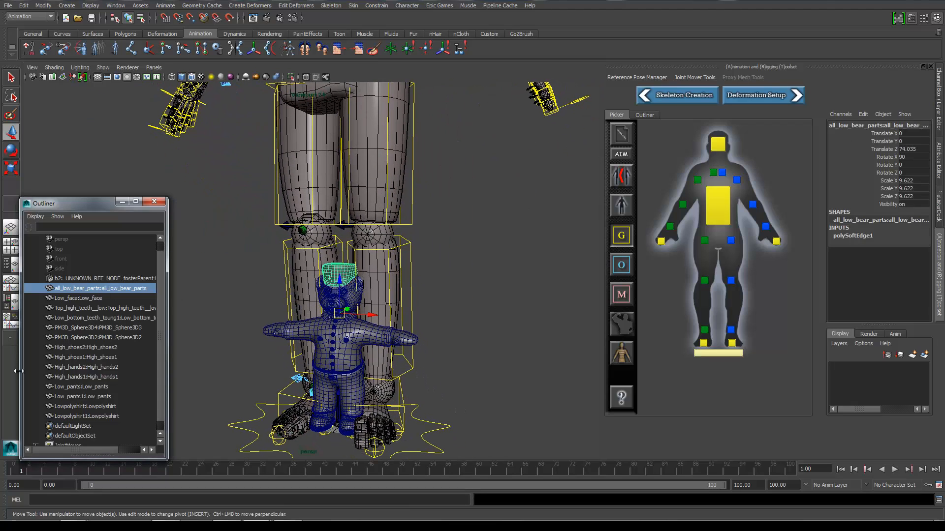
pyautogui.keyDown('shift'); pyautogui.click(87, 416); pyautogui.keyUp('shift')
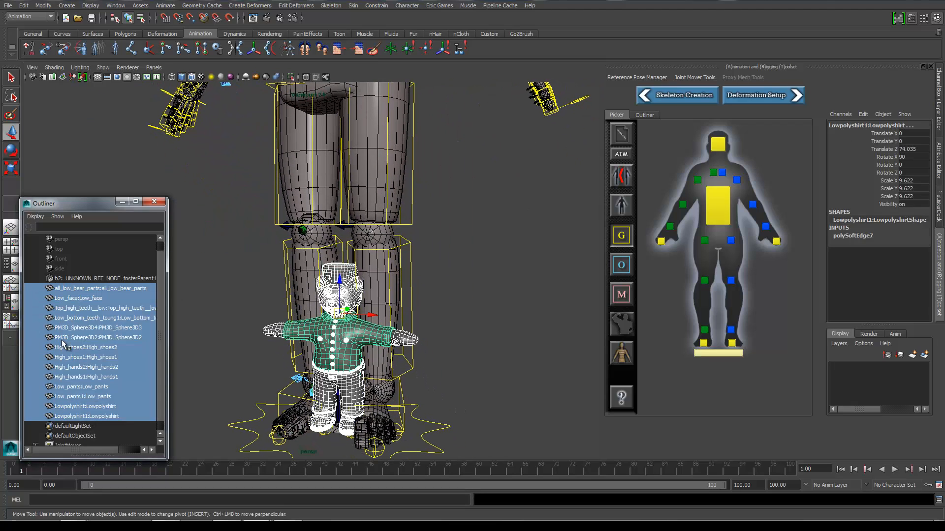
pyautogui.scroll(-6, 309, 424)
pyautogui.keyDown('alt'); pyautogui.moveTo(276, 335); pyautogui.dragTo(259, 307); pyautogui.keyUp('alt')
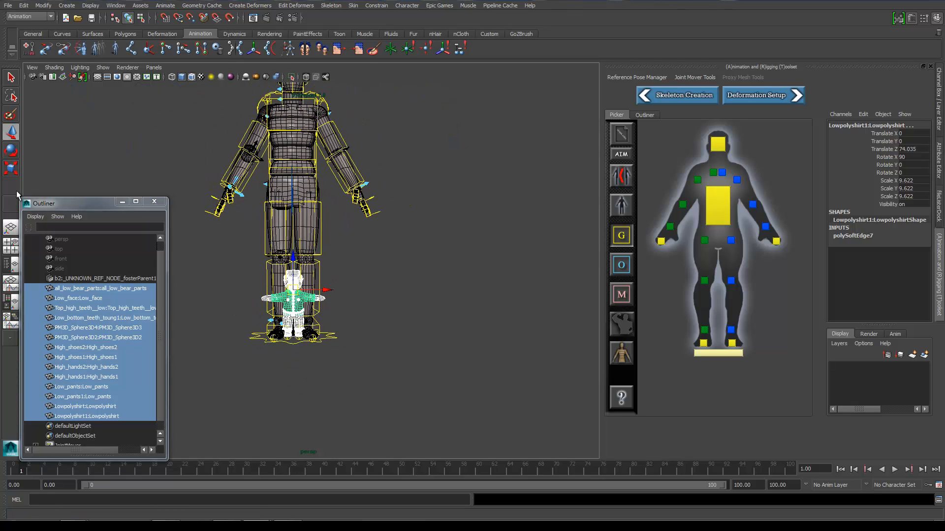
pyautogui.click(11, 169)
pyautogui.moveTo(294, 291); pyautogui.dragTo(361, 273)
# - Raise the enlarged bear meshes along Z to about 308.3
pyautogui.click(11, 132)
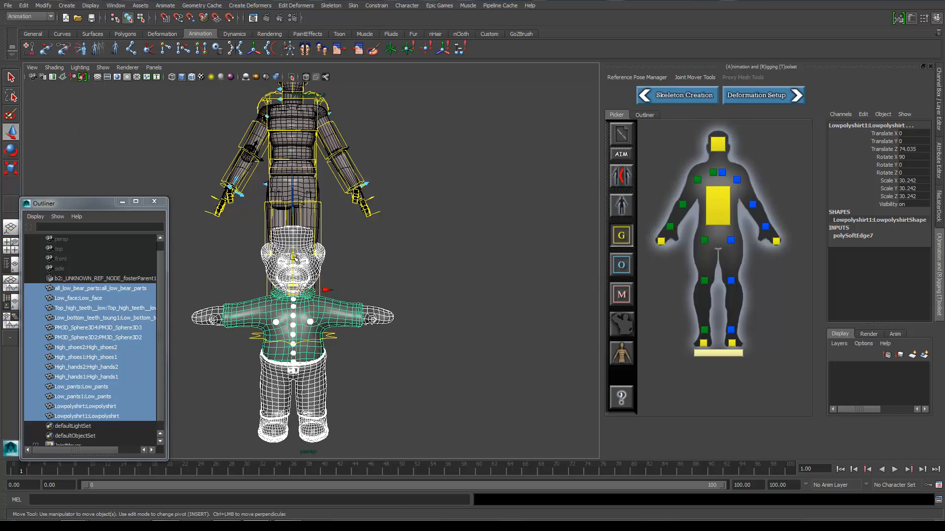
pyautogui.moveTo(293, 257); pyautogui.dragTo(294, 280)
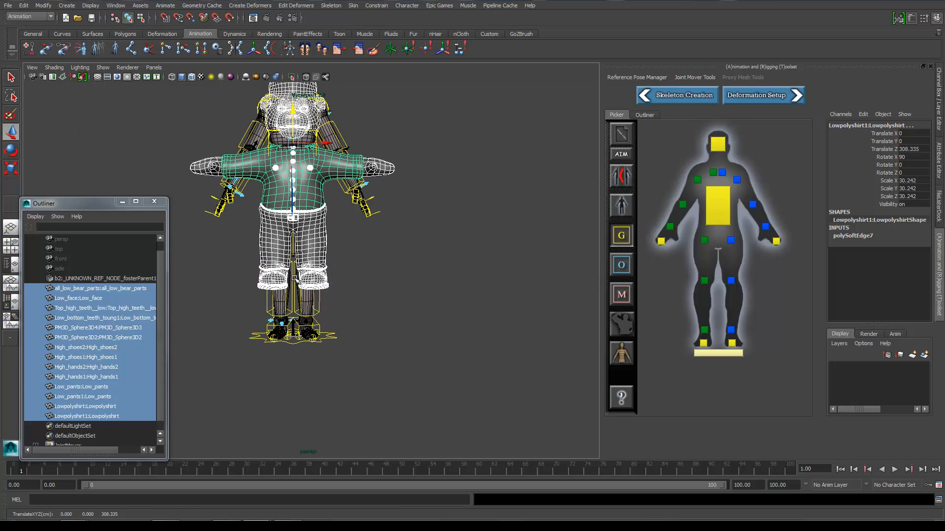
pyautogui.scroll(3, 294, 278)
pyautogui.keyDown('alt'); pyautogui.moveTo(279, 278); pyautogui.dragTo(322, 339, button='middle'); pyautogui.keyUp('alt')
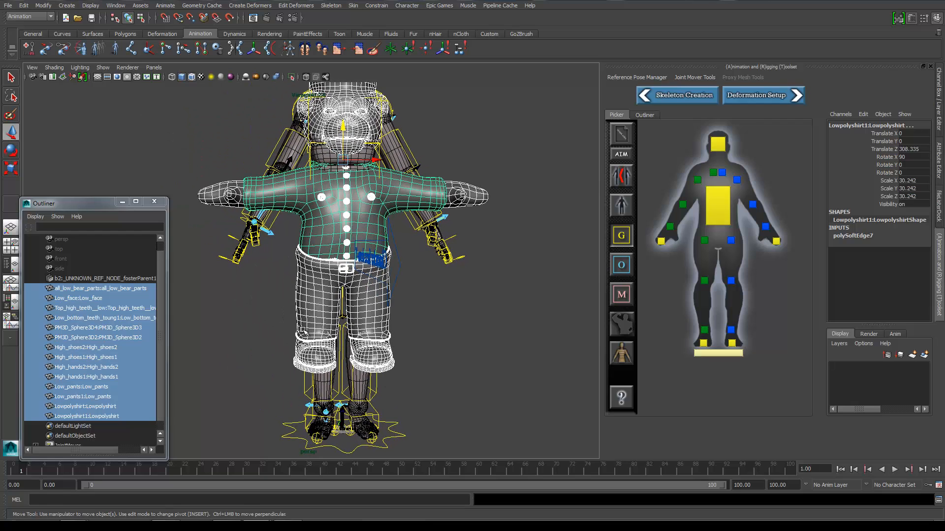
# - Tilt the bear meshes around X to about 93.8 degrees to line them up with the mannequin's side profile
pyautogui.keyDown('alt'); pyautogui.moveTo(405, 280); pyautogui.dragTo(270, 278); pyautogui.keyUp('alt')
pyautogui.scroll(-5, 257, 325)
pyautogui.keyDown('alt'); pyautogui.moveTo(367, 340); pyautogui.dragTo(336, 344, button='middle'); pyautogui.keyUp('alt')
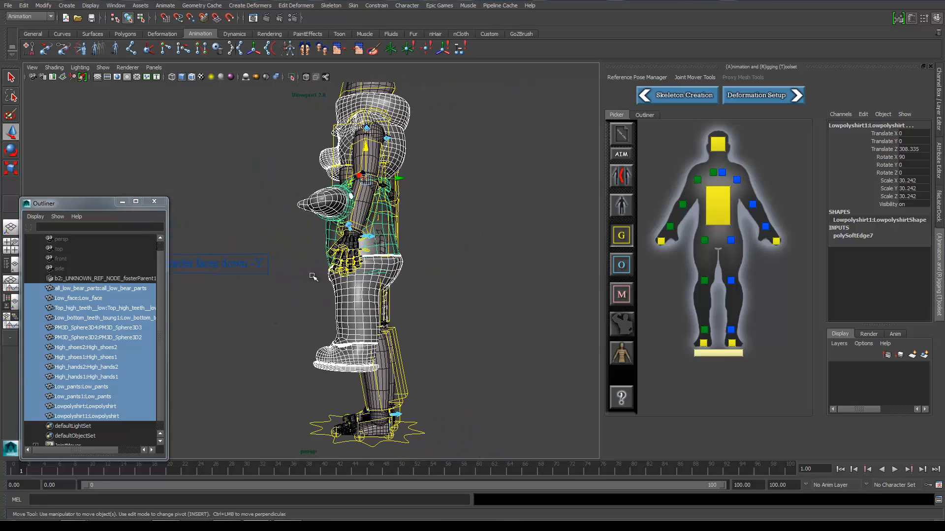
pyautogui.click(11, 150)
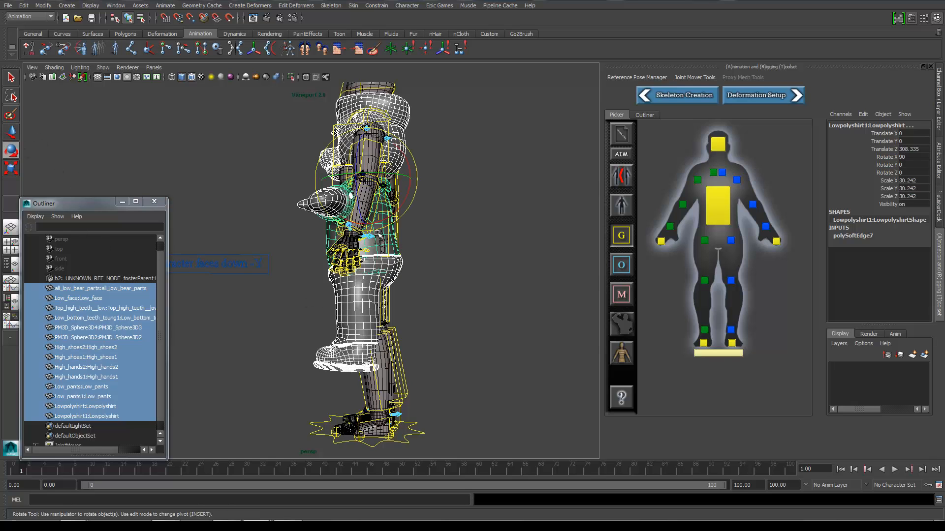
pyautogui.keyDown('alt'); pyautogui.moveTo(397, 258); pyautogui.dragTo(406, 256); pyautogui.keyUp('alt')
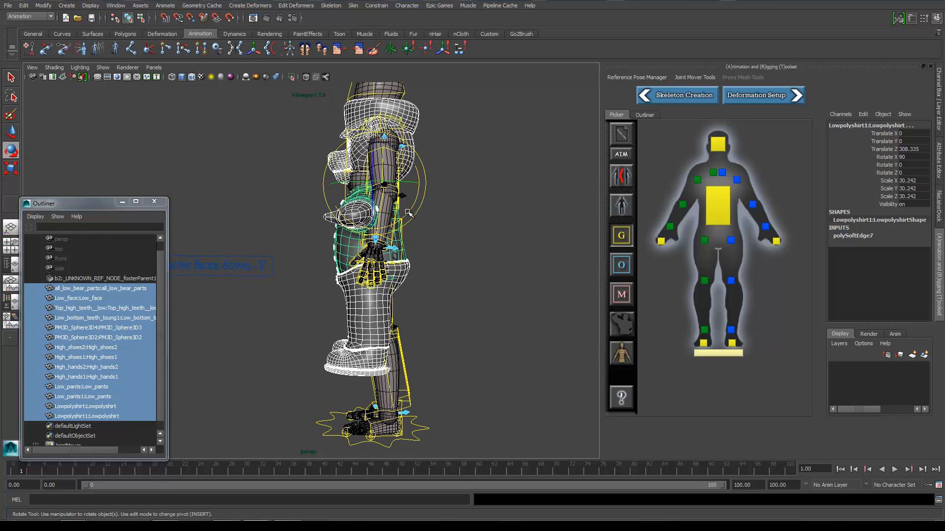
pyautogui.moveTo(409, 212); pyautogui.dragTo(418, 216)
pyautogui.keyDown('alt'); pyautogui.moveTo(295, 256); pyautogui.dragTo(210, 191); pyautogui.keyUp('alt')
# - Try displaying the viewport in wireframe and return it to Smooth Shade All
pyautogui.click(59, 67)
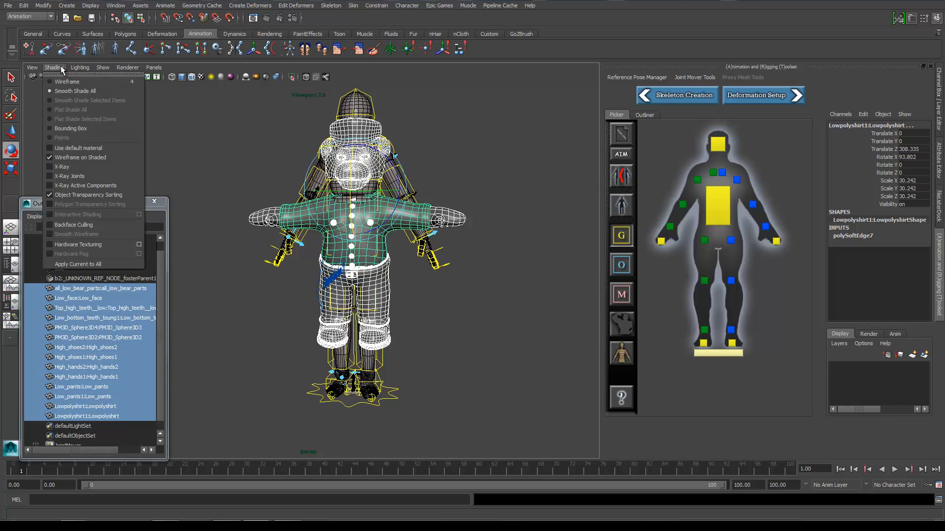
pyautogui.click(66, 82)
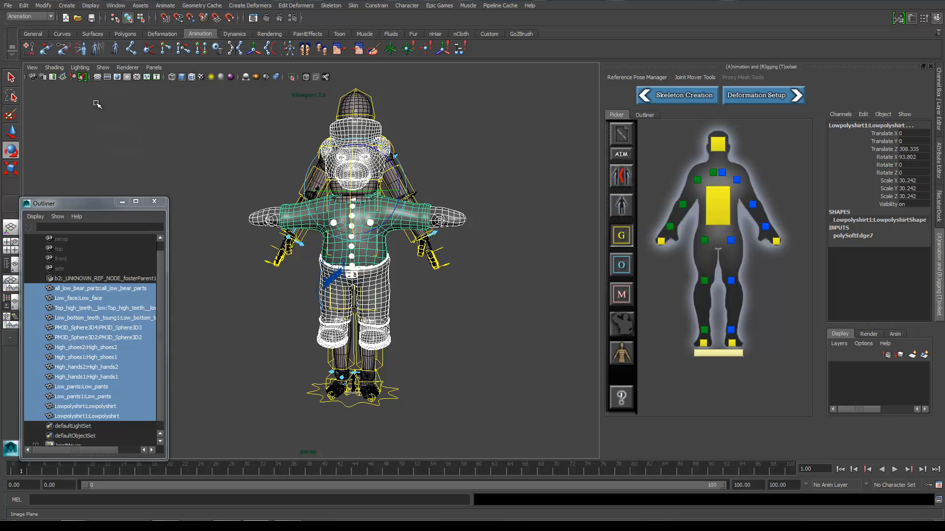
pyautogui.click(62, 68)
pyautogui.click(71, 91)
# - Select the JointMover rig and turn on X-Ray shading in the viewport
pyautogui.scroll(-1, 113, 409)
pyautogui.click(59, 436)
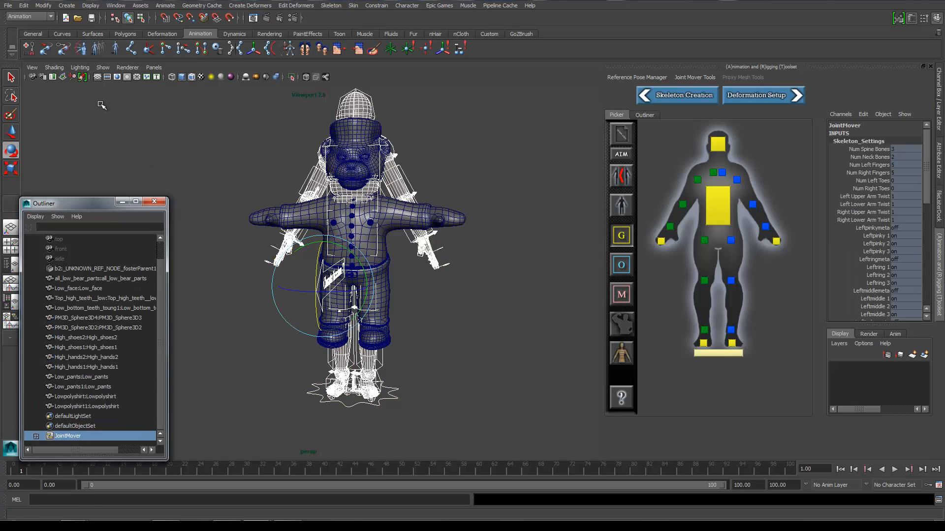
pyautogui.click(59, 68)
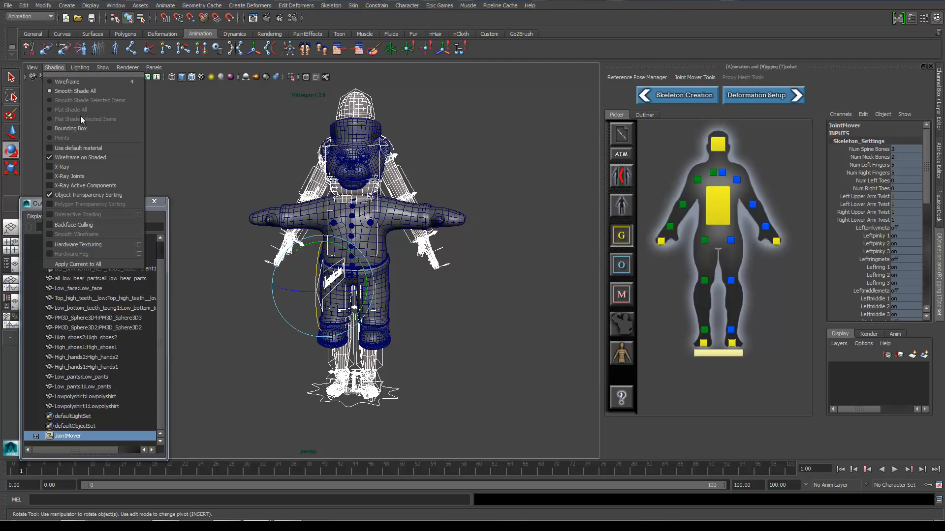
pyautogui.click(61, 167)
pyautogui.scroll(2, 239, 174)
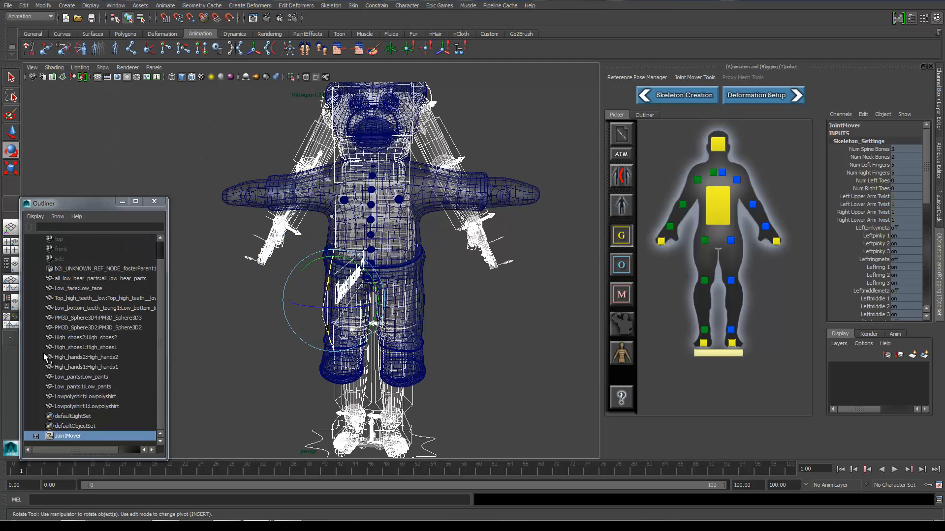
pyautogui.moveTo(238, 220)
pyautogui.keyDown('alt'); pyautogui.mouseDown()
pyautogui.moveTo(279, 219)
pyautogui.moveTo(236, 220)
pyautogui.mouseUp(); pyautogui.keyUp('alt')
# - Turn off X-Ray shading in the viewport
pyautogui.click(103, 67)
pyautogui.moveTo(131, 67)
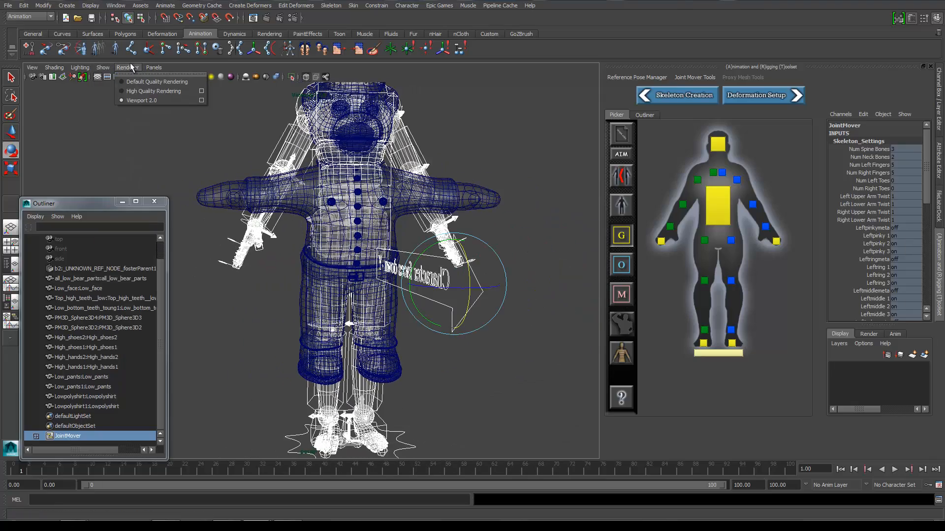
pyautogui.moveTo(55, 68)
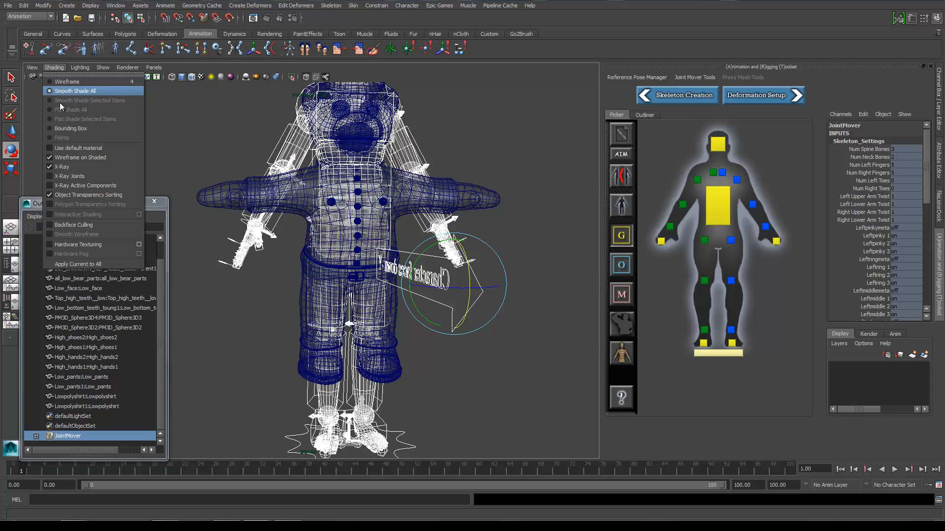
pyautogui.click(63, 166)
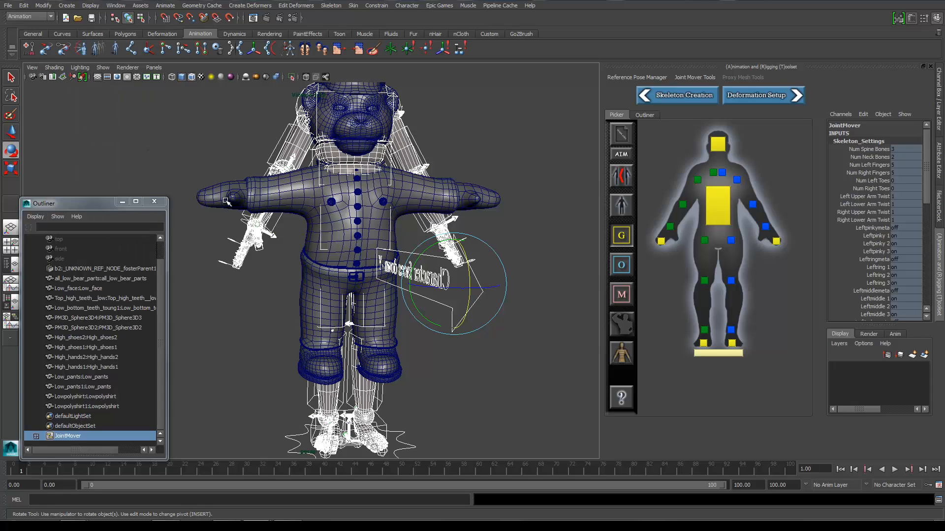
pyautogui.moveTo(274, 253)
pyautogui.keyDown('alt'); pyautogui.mouseDown()
pyautogui.moveTo(229, 254)
pyautogui.moveTo(271, 246)
pyautogui.mouseUp(); pyautogui.keyUp('alt')
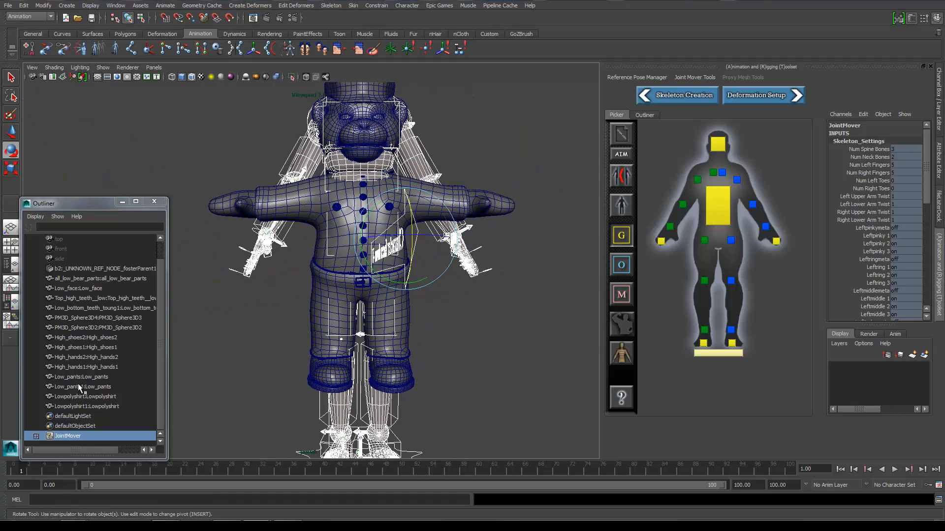
# - Select all the bear meshes from all_low_bear_parts through Lowpolyshirt1 and frame them in the viewport
pyautogui.click(85, 406)
pyautogui.keyDown('shift'); pyautogui.click(84, 280); pyautogui.keyUp('shift')
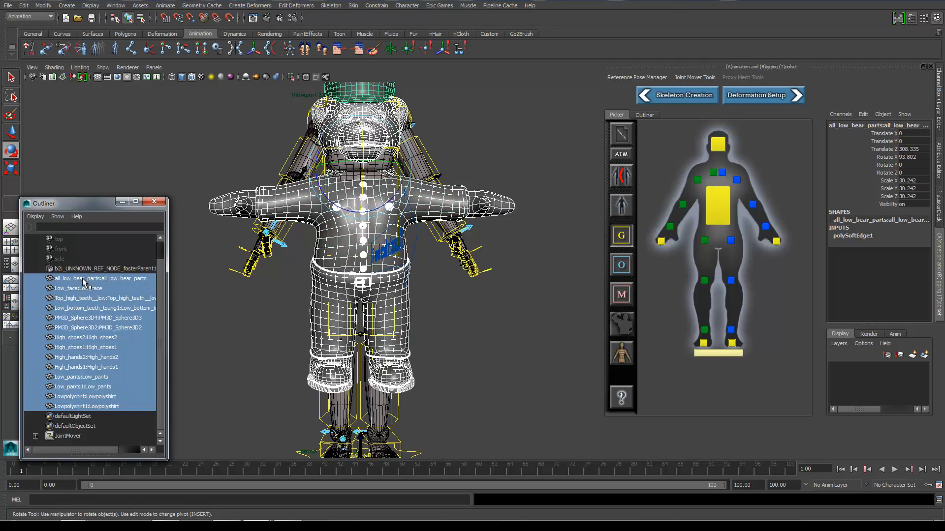
pyautogui.click(89, 358)
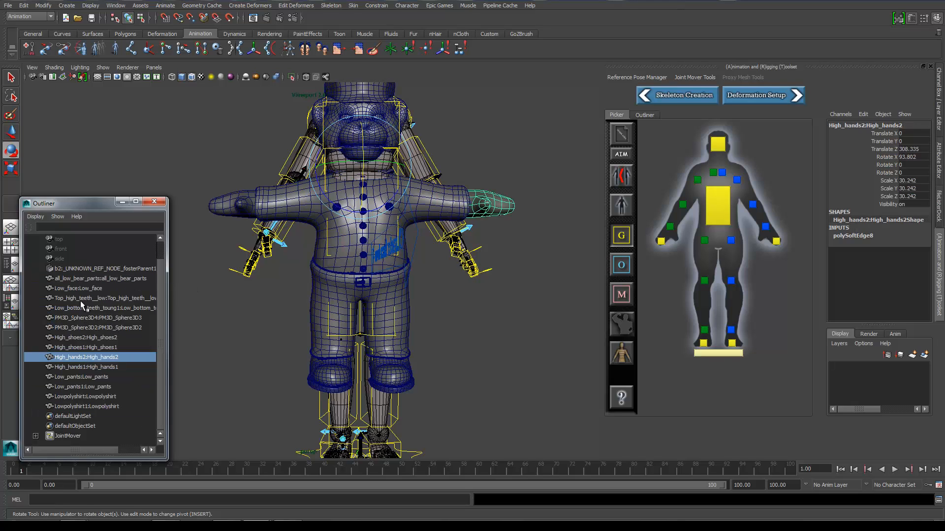
pyautogui.click(80, 279)
pyautogui.keyDown('shift'); pyautogui.click(84, 407); pyautogui.keyUp('shift')
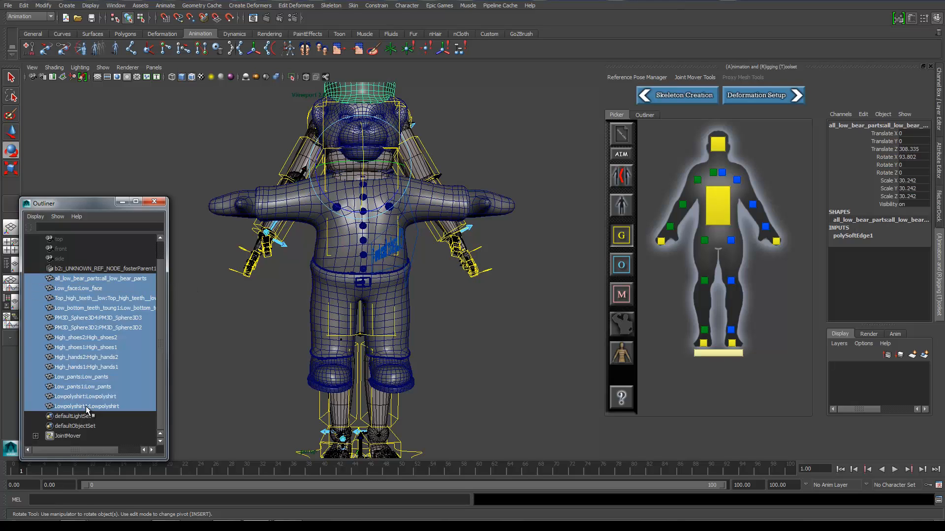
pyautogui.press('f')
pyautogui.moveTo(263, 380)
pyautogui.keyDown('alt'); pyautogui.mouseDown()
pyautogui.moveTo(236, 360)
pyautogui.moveTo(234, 379)
pyautogui.moveTo(276, 378)
pyautogui.mouseUp(); pyautogui.keyUp('alt')
# - Undo back through the bear meshes' X tilt and Z raise, and redo those changes
pyautogui.hotkey('ctrl', 'z')
pyautogui.hotkey('ctrl', 'z')
pyautogui.hotkey('ctrl', 'z')
pyautogui.hotkey('ctrl', 'z')
pyautogui.hotkey('ctrl', 'z')
pyautogui.hotkey('ctrl', 'z')
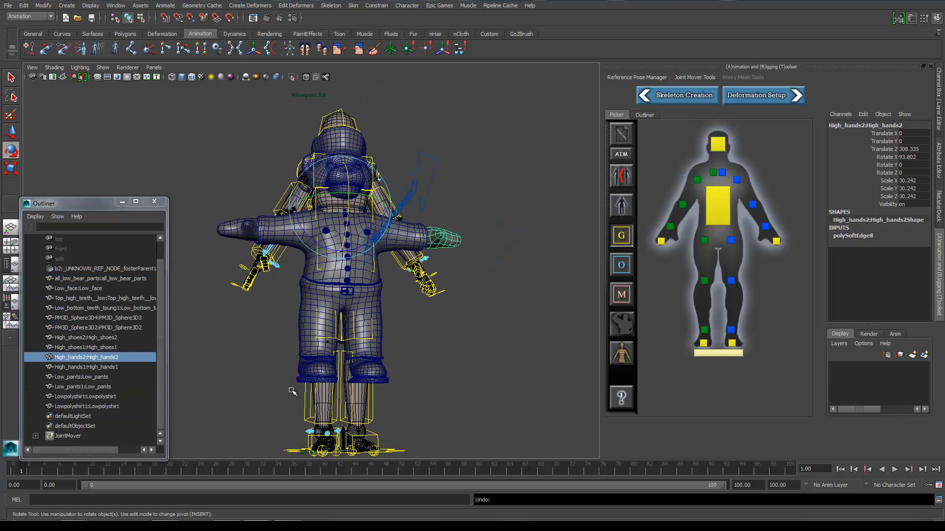
pyautogui.hotkey('ctrl', 'z')
pyautogui.hotkey('ctrl', 'z')
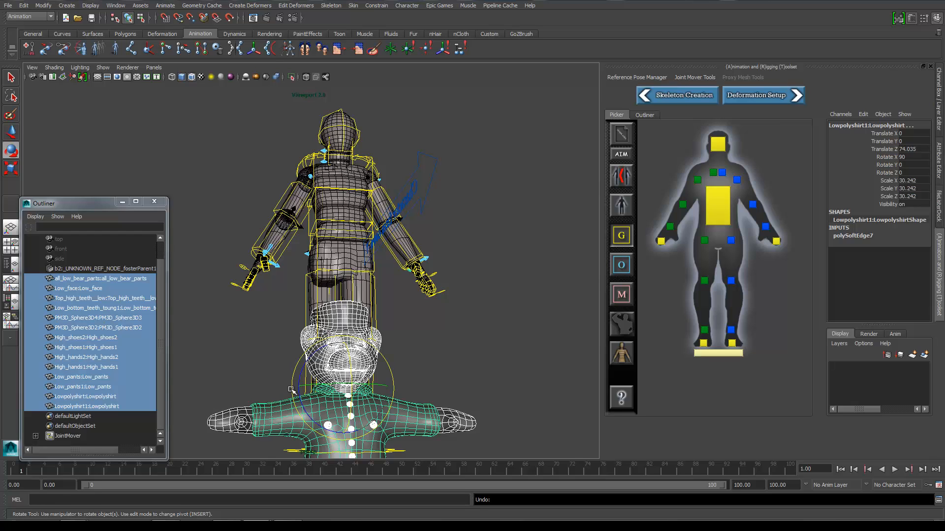
pyautogui.hotkey('shift', 'z')
pyautogui.hotkey('shift', 'z')
pyautogui.hotkey('shift', 'z')
pyautogui.hotkey('shift', 'z')
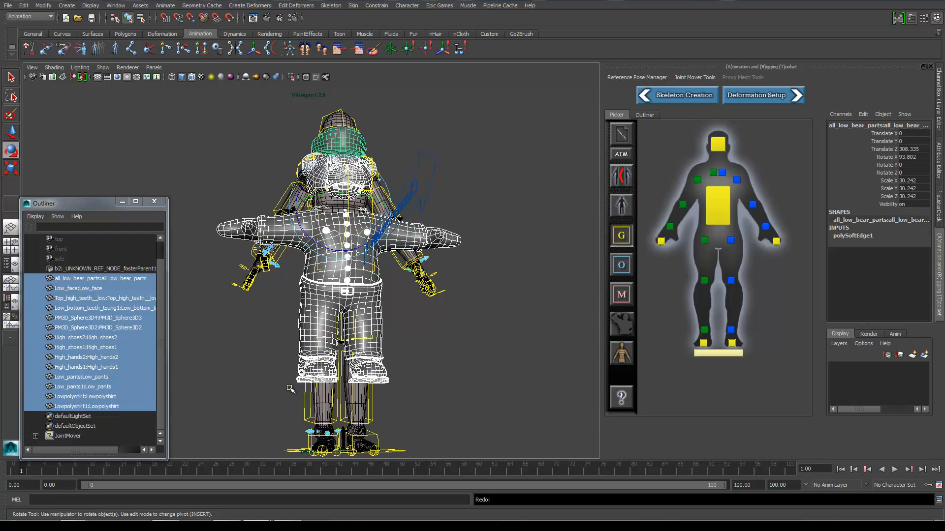
# - Lower all the bear meshes along Z to about 229.2 so the shoes stand at the rig's ground level
pyautogui.press('w')
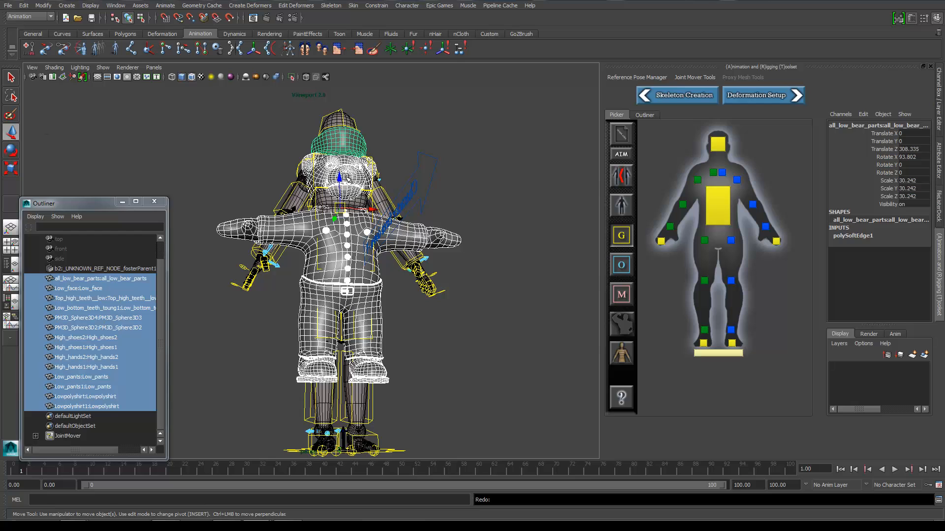
pyautogui.moveTo(340, 178); pyautogui.dragTo(345, 233)
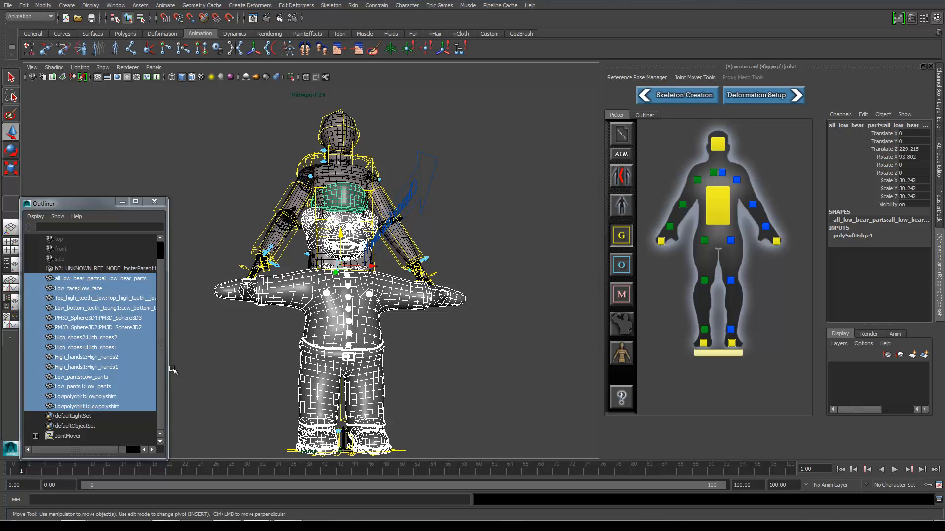
pyautogui.click(401, 291)
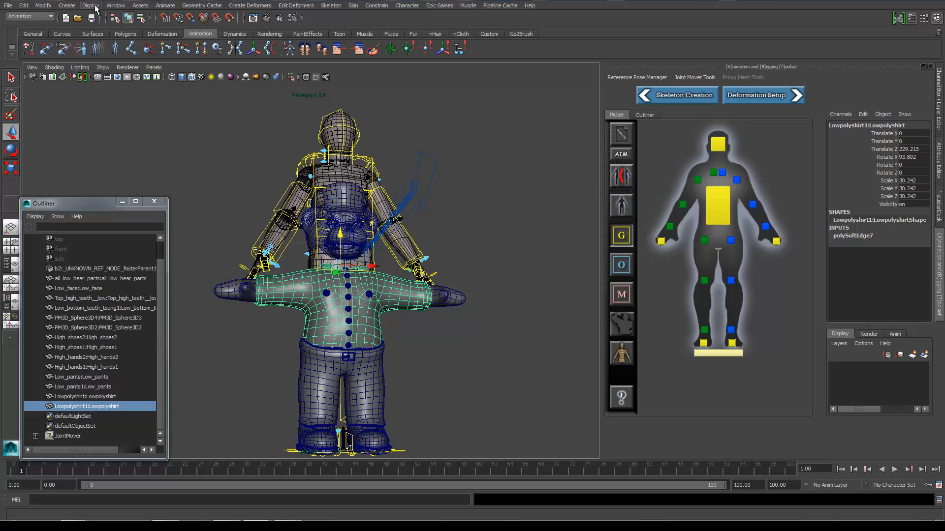
pyautogui.click(96, 7)
pyautogui.moveTo(134, 52)
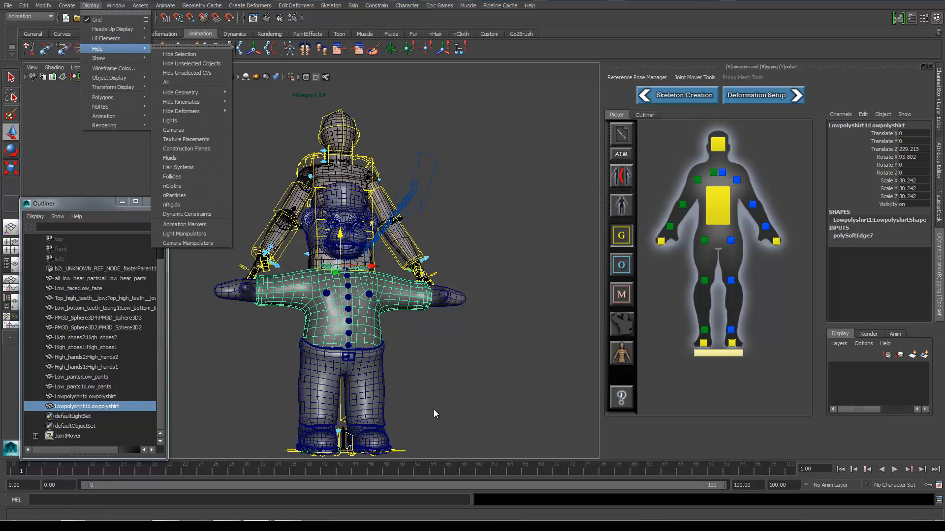
pyautogui.press('super')
pyautogui.click(288, 512)
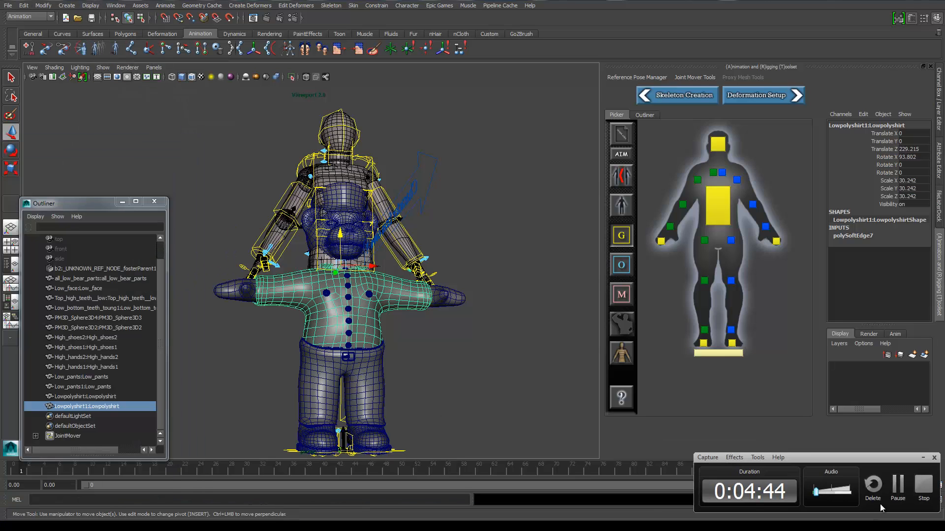
pyautogui.click(896, 486)
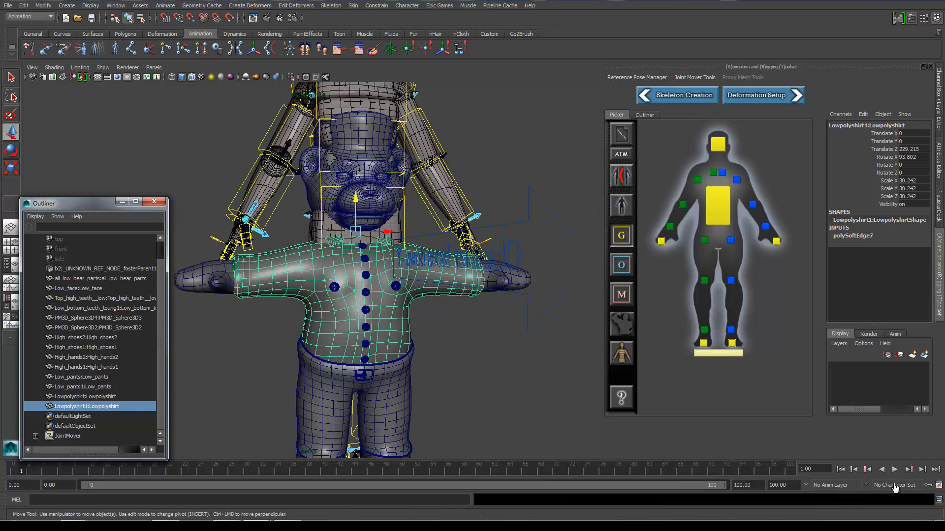
pyautogui.press('a')
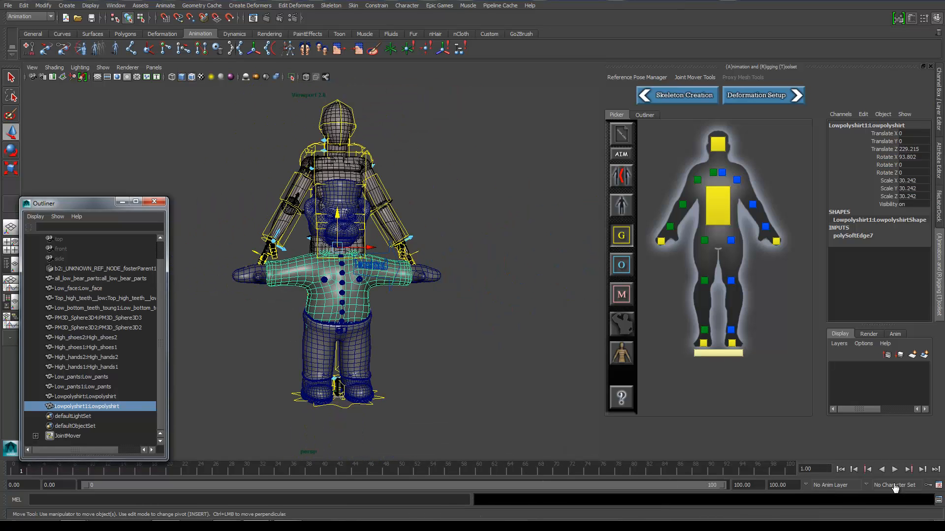
pyautogui.click(371, 266)
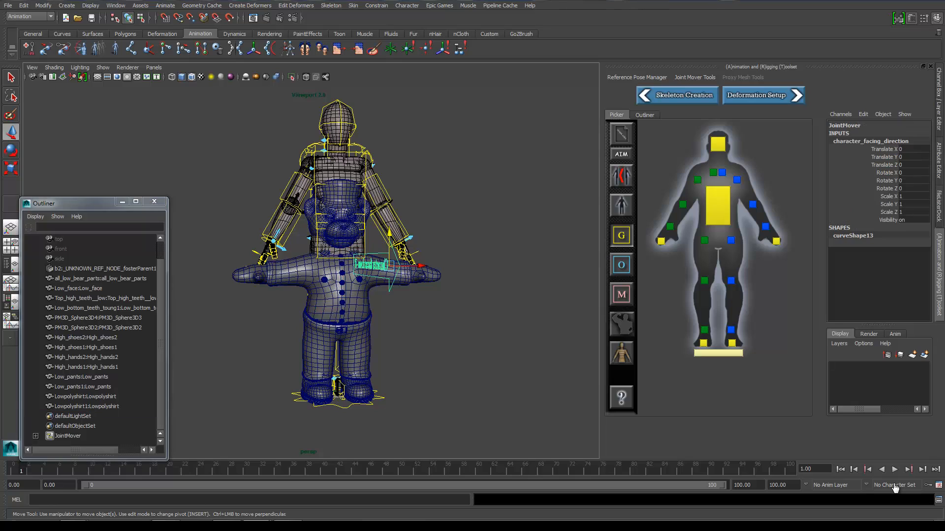
# - Hide the Lowpolyshirt1 shirt mesh
pyautogui.click(315, 295)
pyautogui.click(91, 5)
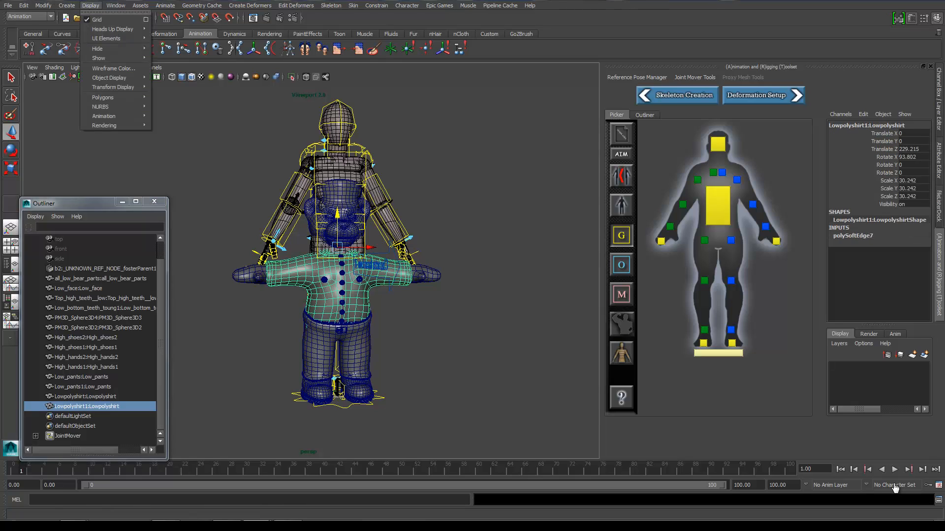
pyautogui.moveTo(114, 58)
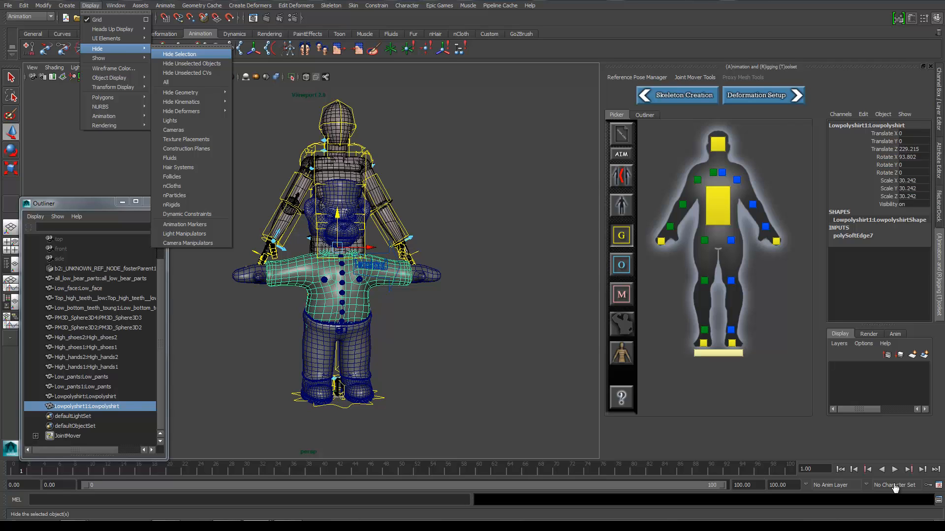
pyautogui.click(179, 54)
# - Move the rig's pelvis_mover down to the bear's belt, at about -111.2 Translate X and -0.4 Translate Y
pyautogui.scroll(5, 339, 246)
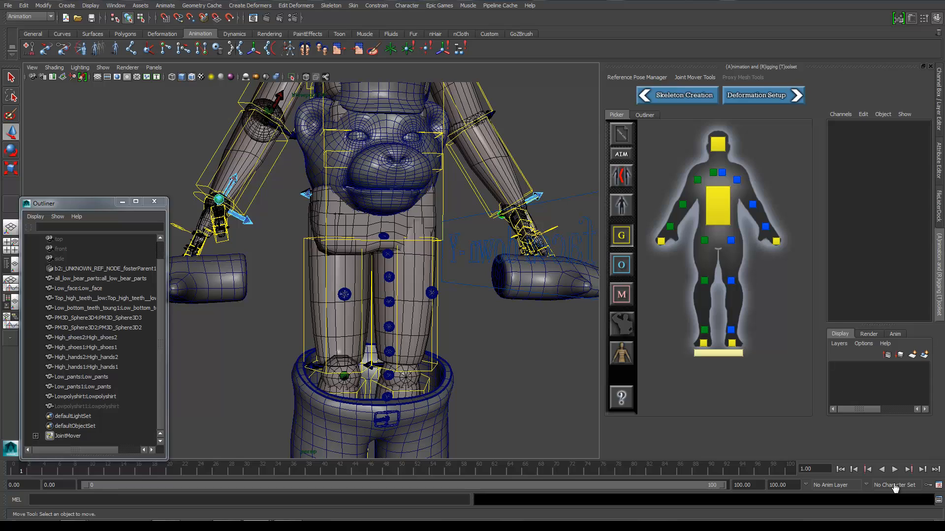
pyautogui.click(442, 216)
pyautogui.scroll(-5, 311, 270)
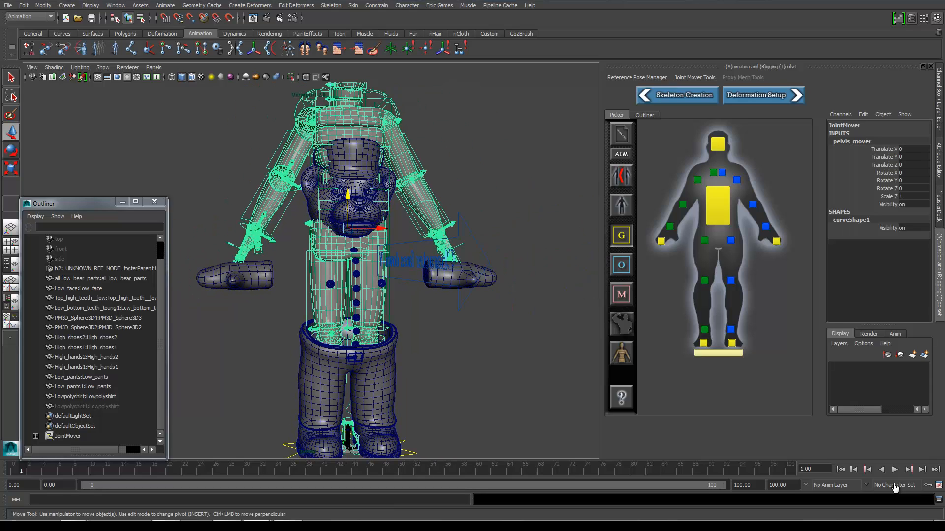
pyautogui.keyDown('alt'); pyautogui.moveTo(348, 295); pyautogui.dragTo(320, 199, button='middle'); pyautogui.keyUp('alt')
pyautogui.keyDown('alt'); pyautogui.moveTo(320, 199); pyautogui.dragTo(331, 219); pyautogui.keyUp('alt')
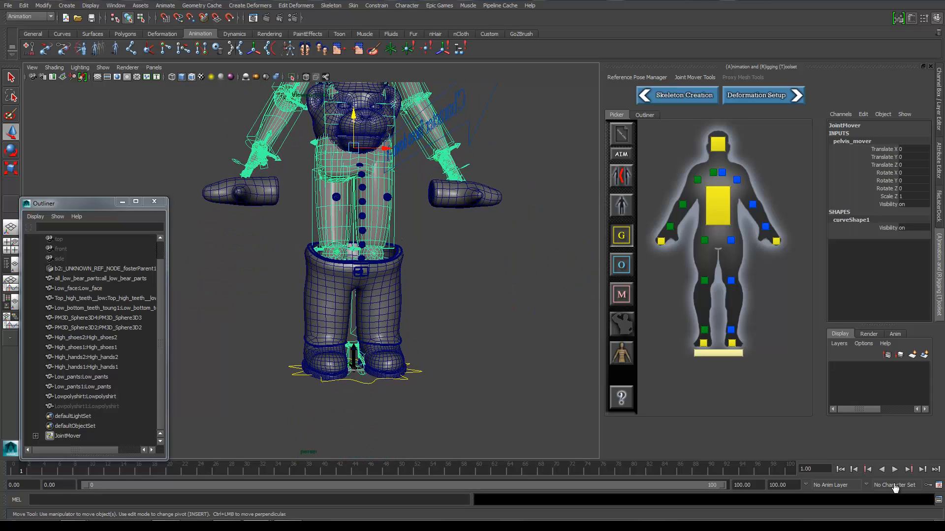
pyautogui.keyDown('alt'); pyautogui.moveTo(331, 218); pyautogui.dragTo(363, 229, button='middle'); pyautogui.keyUp('alt')
pyautogui.keyDown('alt'); pyautogui.moveTo(362, 228); pyautogui.dragTo(376, 231); pyautogui.keyUp('alt')
pyautogui.moveTo(378, 104); pyautogui.dragTo(377, 212)
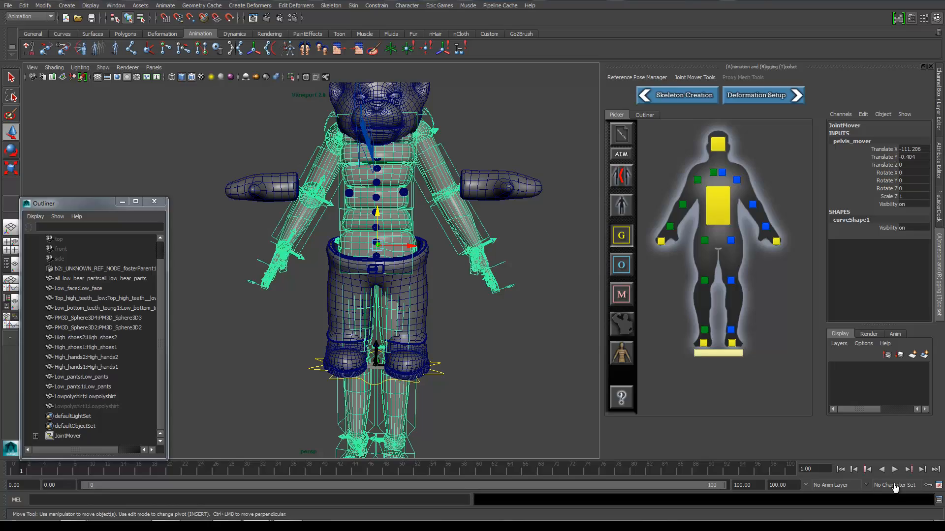
# - Hide the Low_pants mesh to uncover the leg joint movers
pyautogui.moveTo(377, 246)
pyautogui.keyDown('alt'); pyautogui.mouseDown()
pyautogui.moveTo(246, 246)
pyautogui.moveTo(374, 246)
pyautogui.moveTo(354, 251)
pyautogui.mouseUp(); pyautogui.keyUp('alt')
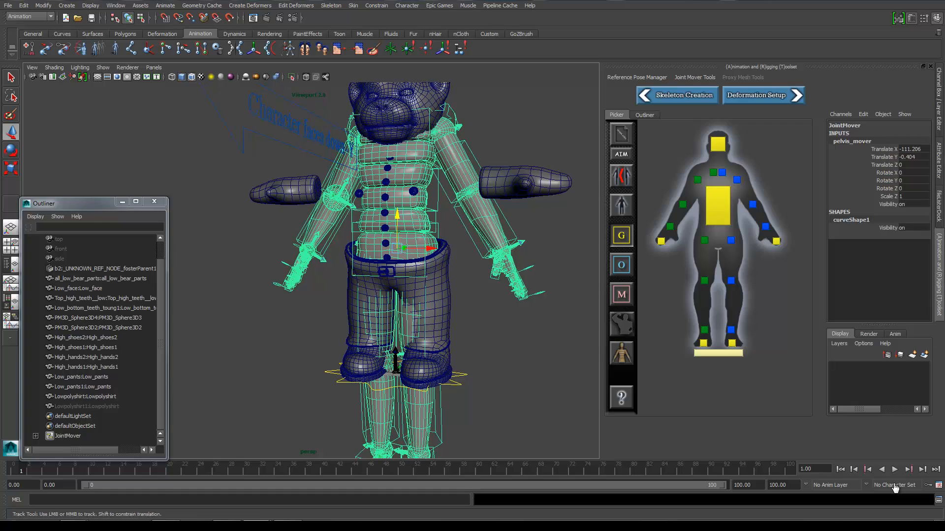
pyautogui.keyDown('alt'); pyautogui.moveTo(396, 251); pyautogui.dragTo(413, 196, button='middle'); pyautogui.keyUp('alt')
pyautogui.keyDown('alt'); pyautogui.moveTo(384, 251); pyautogui.dragTo(415, 235); pyautogui.keyUp('alt')
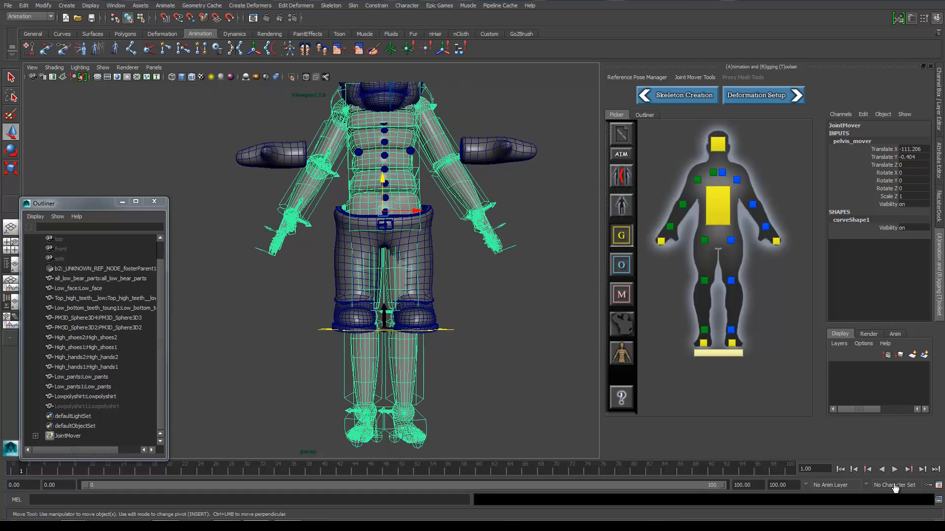
pyautogui.click(354, 256)
pyautogui.click(90, 5)
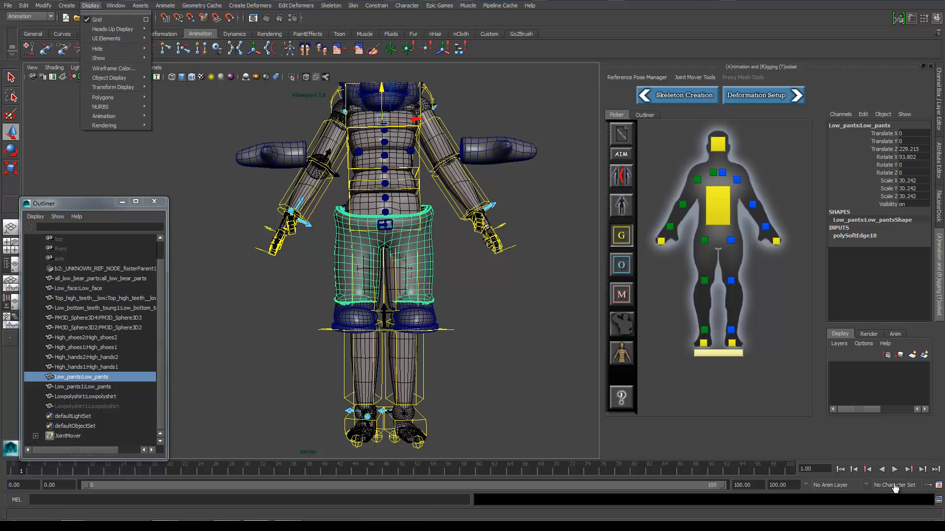
pyautogui.moveTo(113, 48)
pyautogui.click(177, 53)
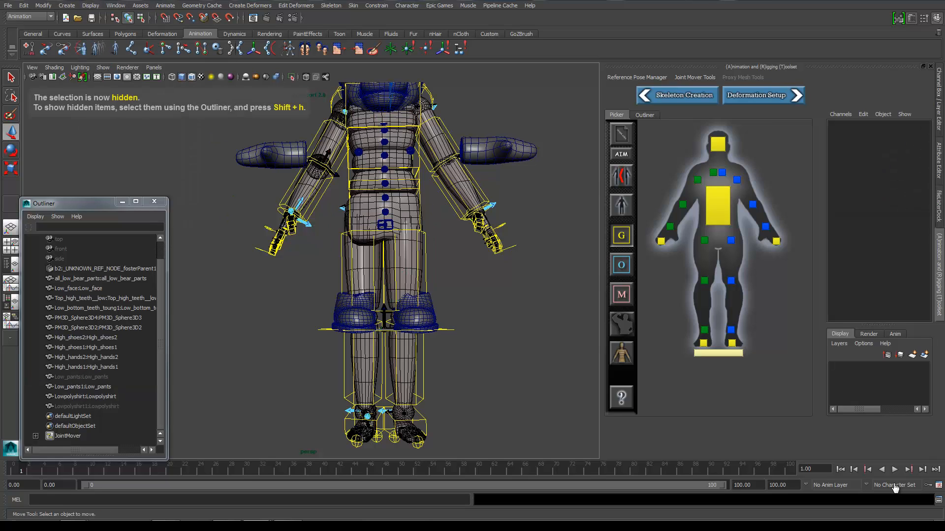
# - Shorten the left leg by scaling thigh_mover_l along Z to about 0.654
pyautogui.click(425, 266)
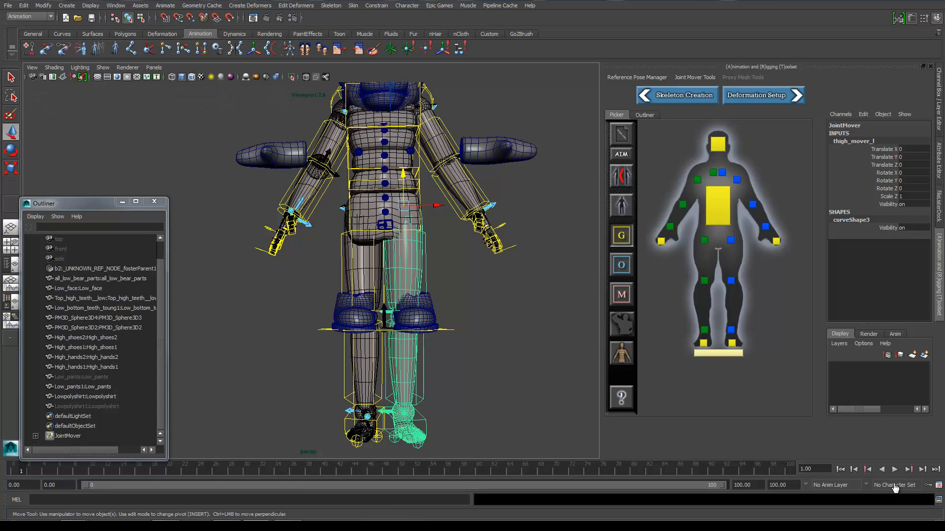
pyautogui.press('r')
pyautogui.moveTo(403, 206); pyautogui.dragTo(389, 206)
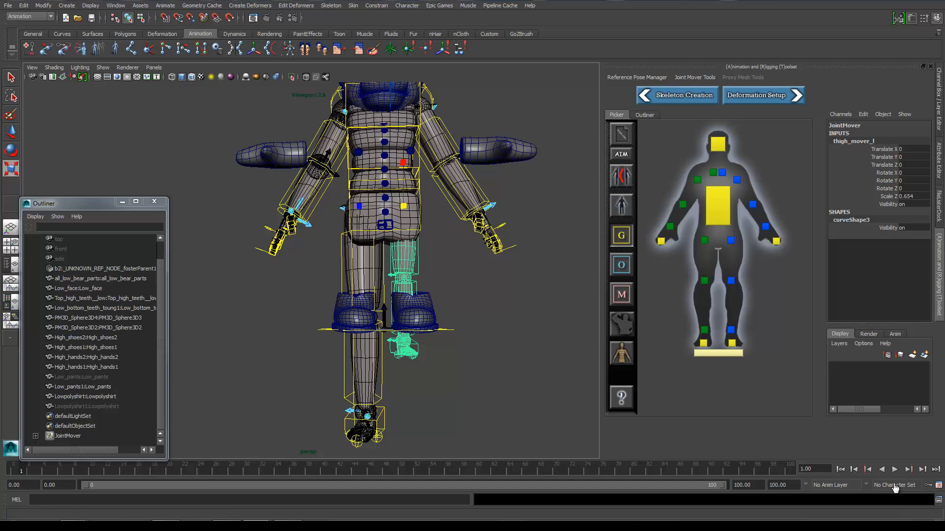
# - Turn on symmetry for the joint mover so the right leg mirrors the left leg's scaling
pyautogui.click(621, 176)
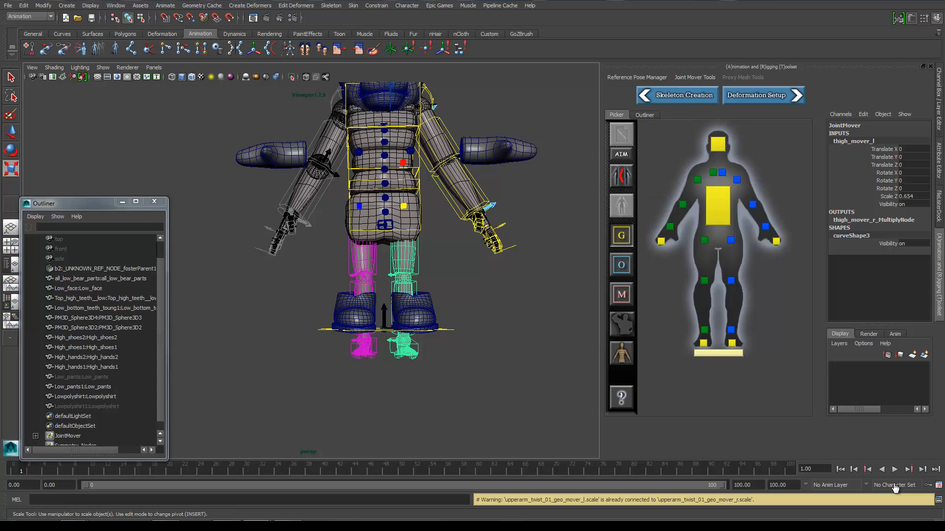
pyautogui.scroll(4, 311, 270)
pyautogui.keyDown('alt'); pyautogui.moveTo(367, 276); pyautogui.dragTo(311, 270, button='middle'); pyautogui.keyUp('alt')
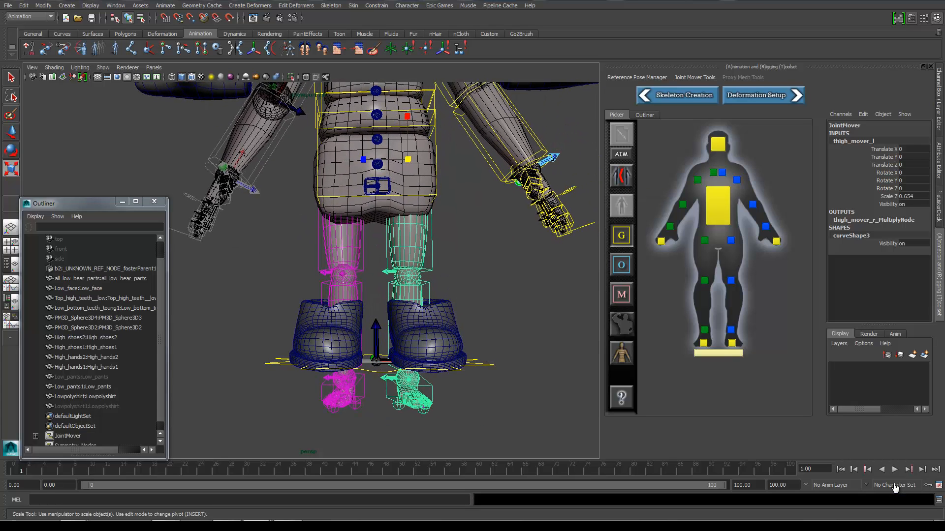
# - Show the hidden Low_pants mesh briefly to compare it with the leg movers, and undo the reveal
pyautogui.press('Down')
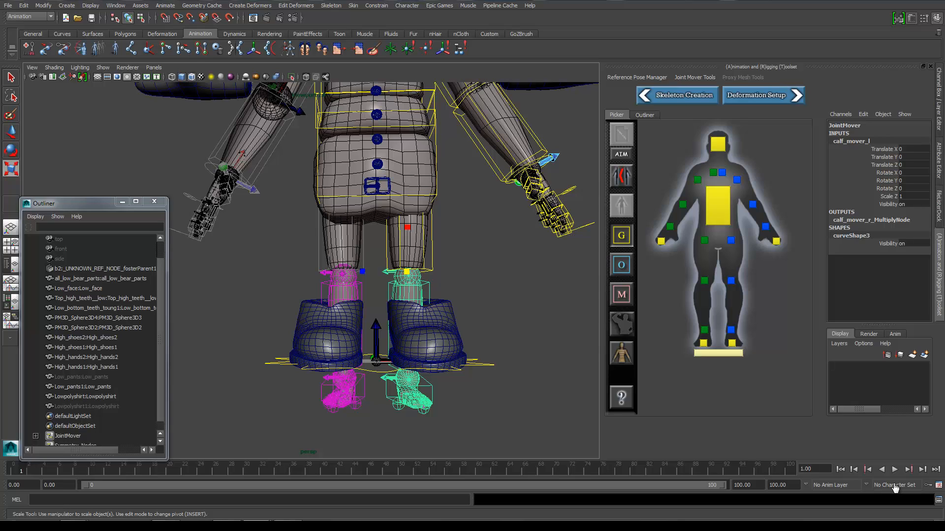
pyautogui.scroll(-2, 311, 270)
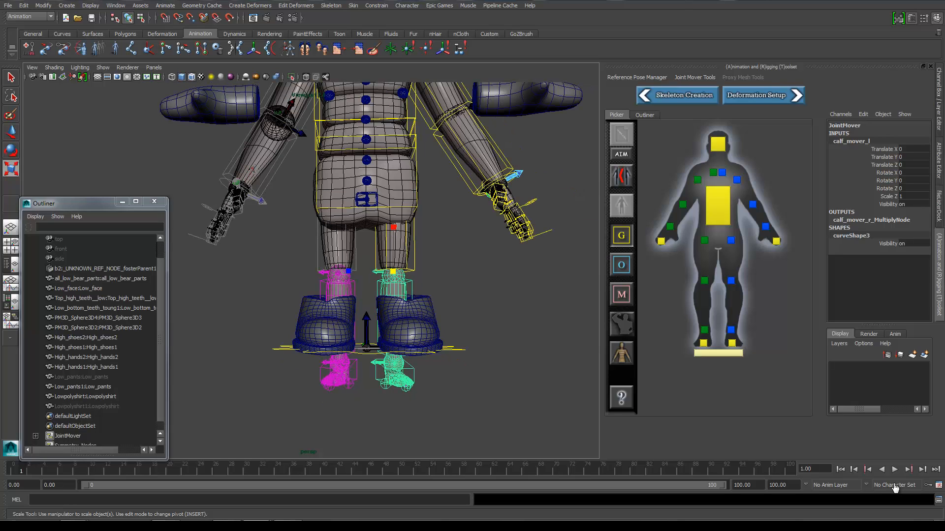
pyautogui.click(81, 377)
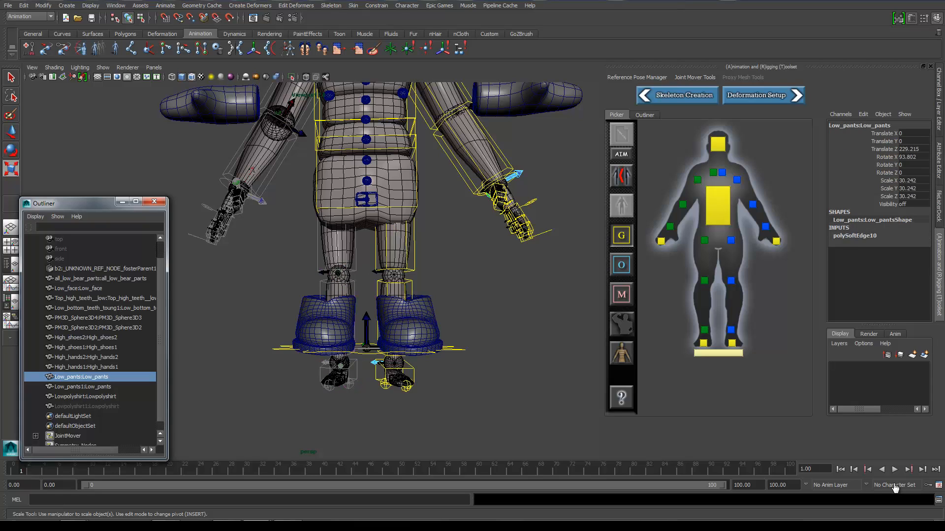
pyautogui.hotkey('shift', 'h')
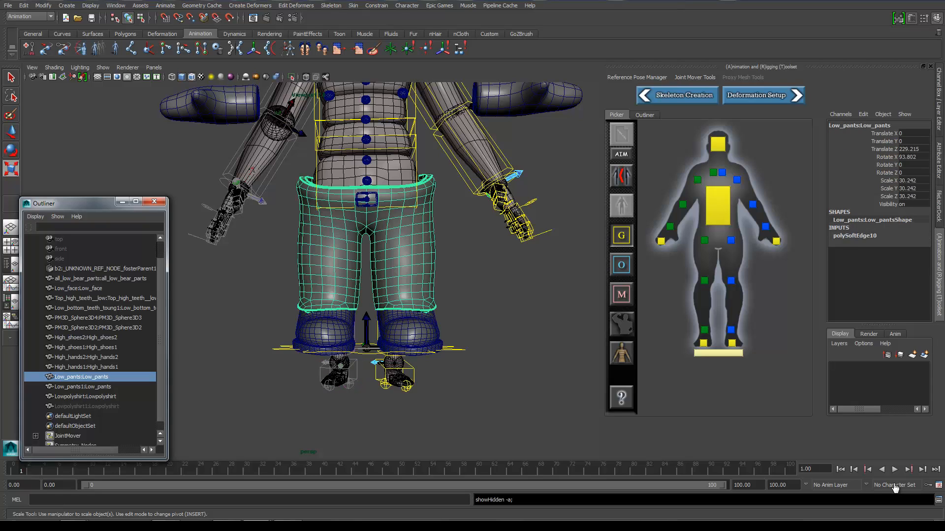
pyautogui.hotkey('ctrl', 'z')
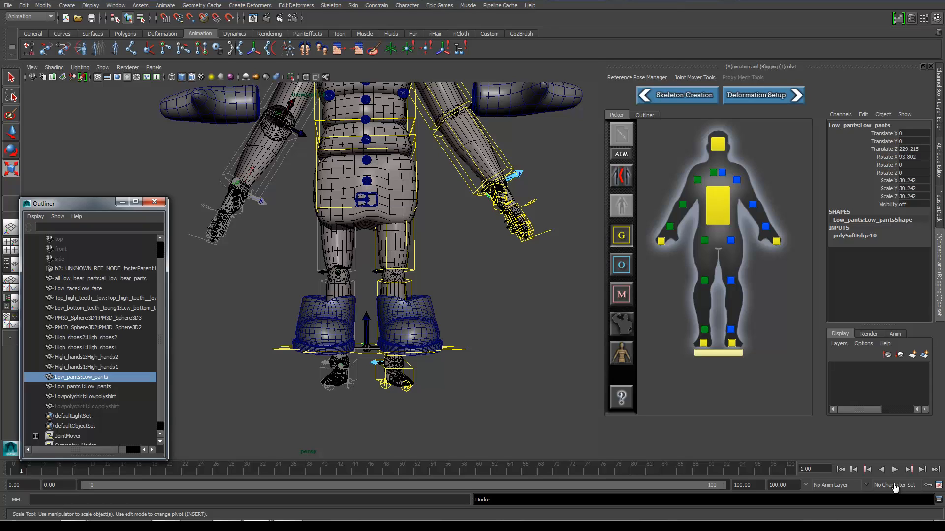
pyautogui.hotkey('shift', 'h')
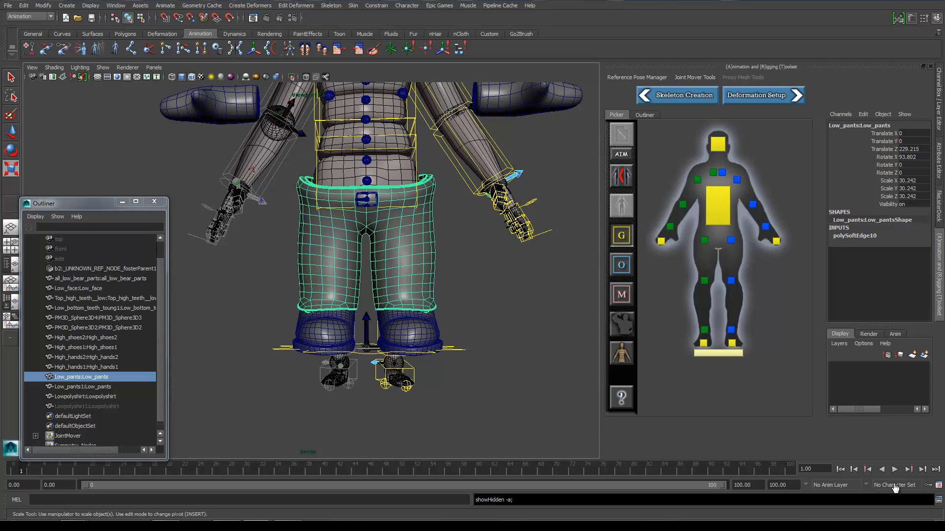
pyautogui.hotkey('ctrl', 'z')
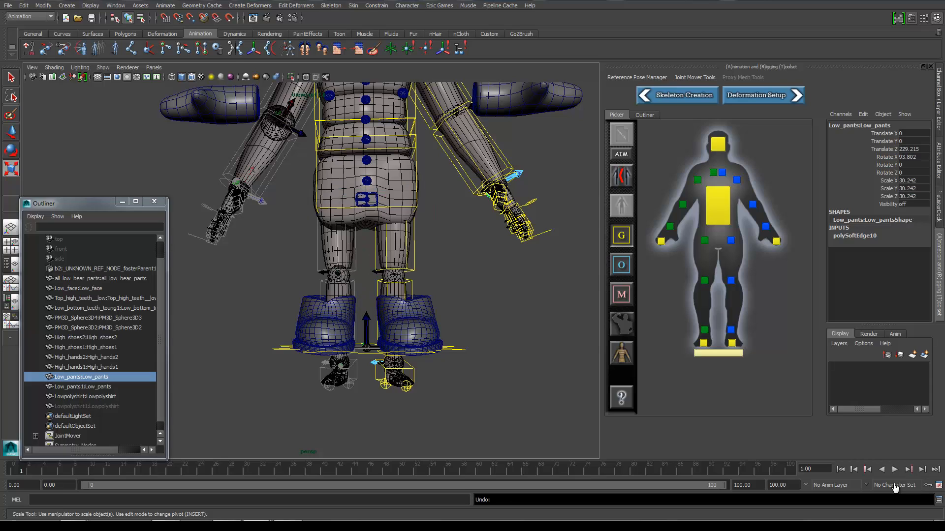
pyautogui.hotkey('ctrl', 'z')
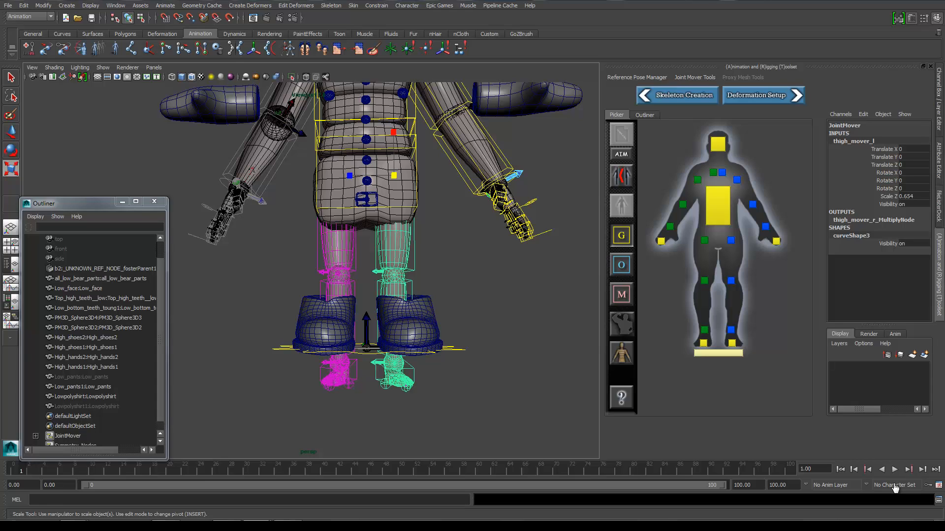
# - Shorten the legs further by scaling thigh_mover_l to about 0.637 and calf_mover_l to about 0.721 along Z
pyautogui.hotkey('ctrl', 'z')
pyautogui.hotkey('ctrl', 'z')
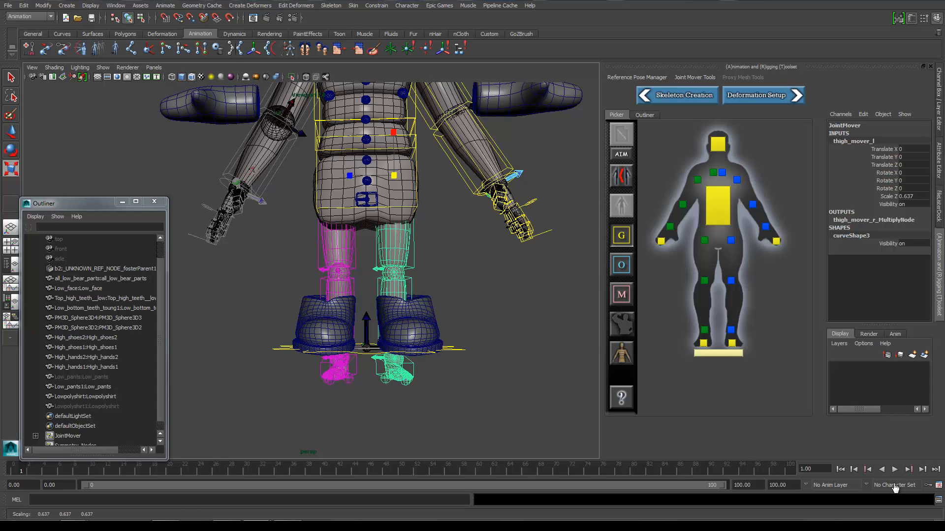
pyautogui.hotkey('ctrl', 'z')
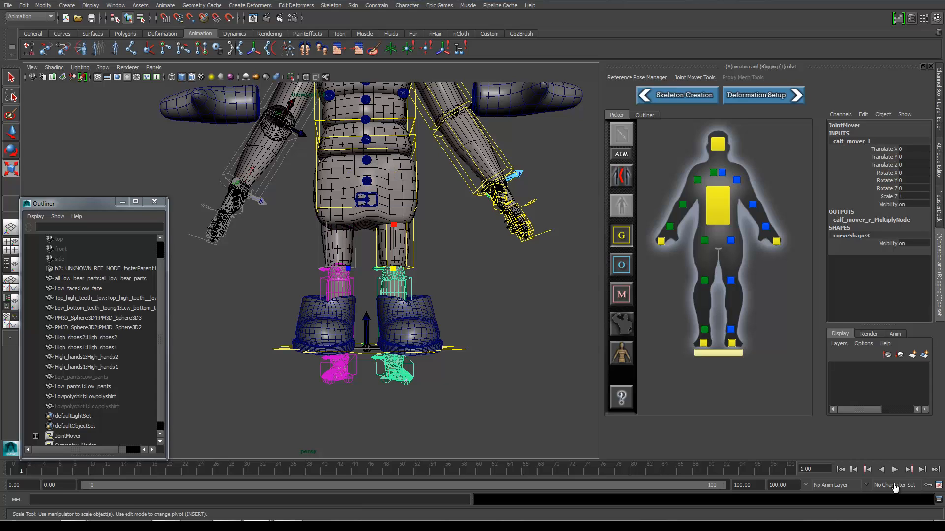
pyautogui.hotkey('ctrl', 'z')
pyautogui.hotkey('ctrl', 'z')
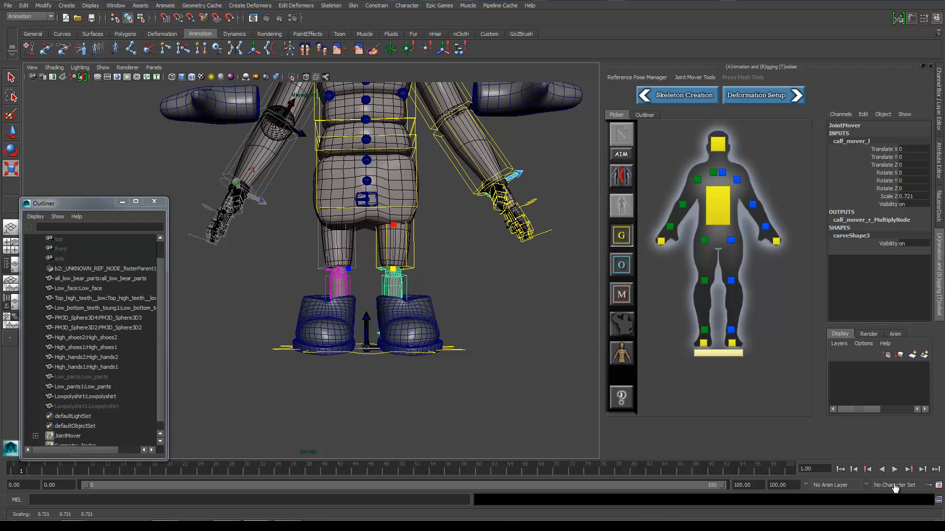
# - Switch the viewport to wireframe shading to see the leg and foot movers inside the shoes
pyautogui.hotkey('ctrl', 'z')
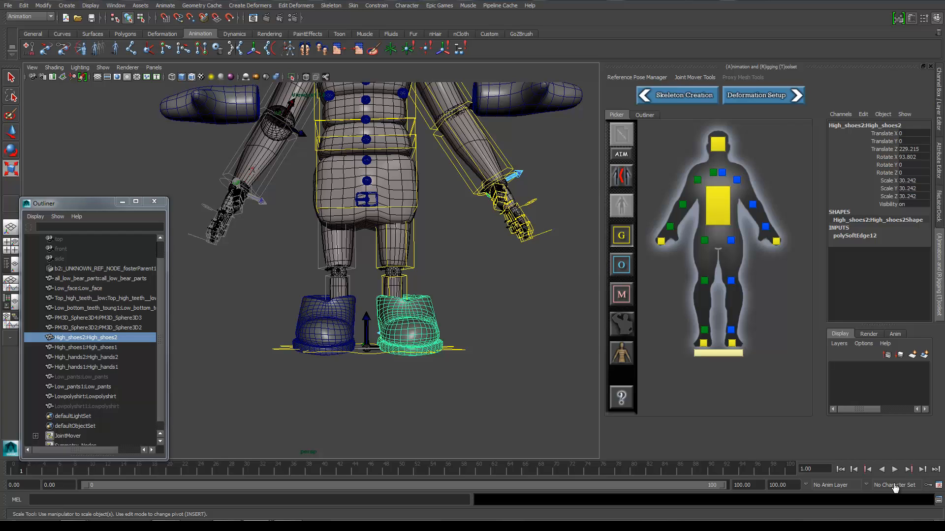
pyautogui.click(53, 67)
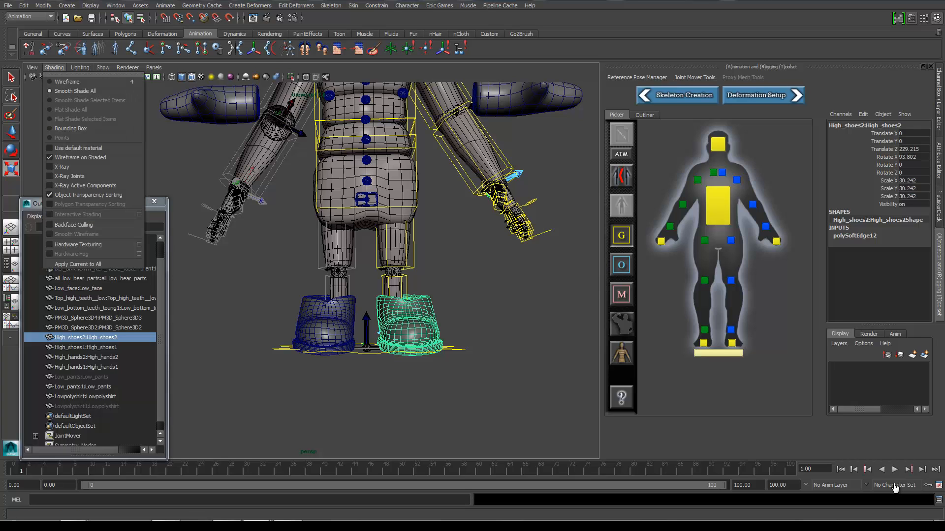
pyautogui.click(67, 81)
pyautogui.scroll(3, 311, 270)
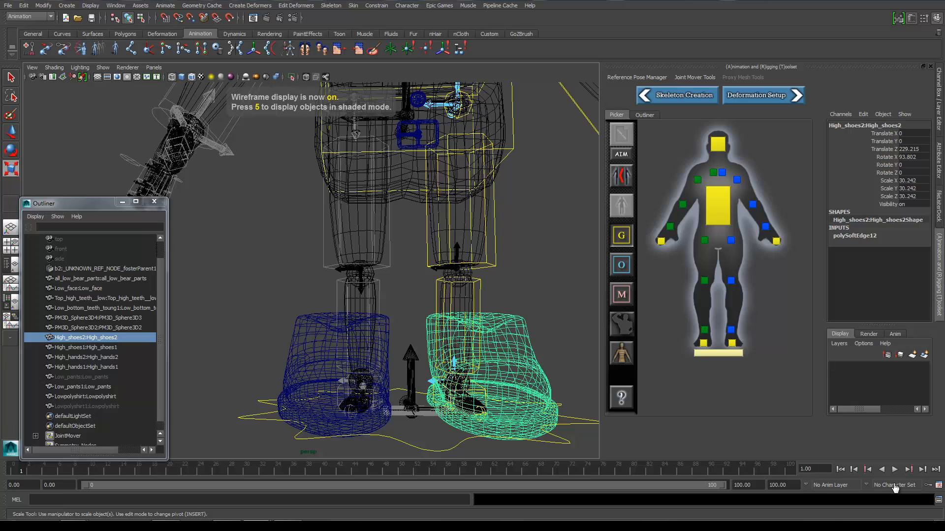
pyautogui.keyDown('alt'); pyautogui.moveTo(311, 271); pyautogui.dragTo(238, 235, button='middle'); pyautogui.keyUp('alt')
pyautogui.scroll(-3, 238, 235)
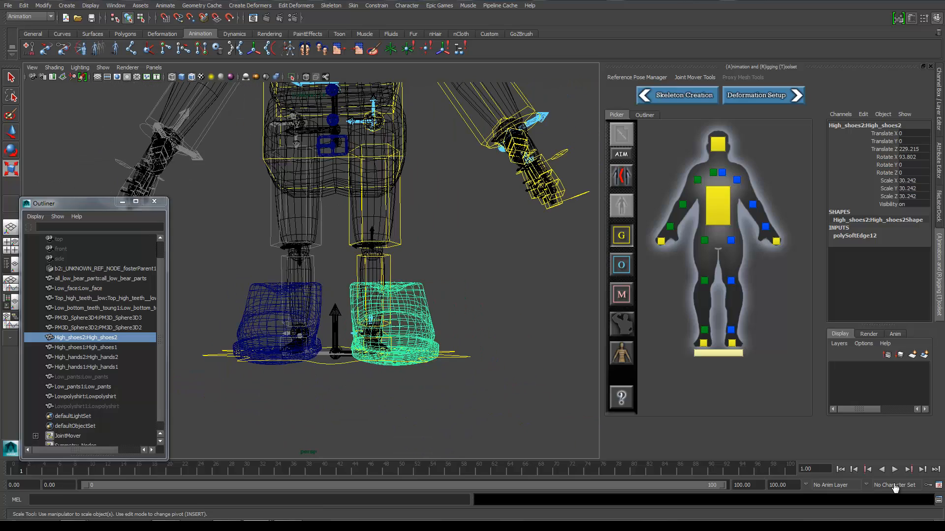
# - Move thigh_mover_l outward to center the leg over the shoe, at about -0.509 Translate Y and -9.79 Translate Z
pyautogui.click(400, 196)
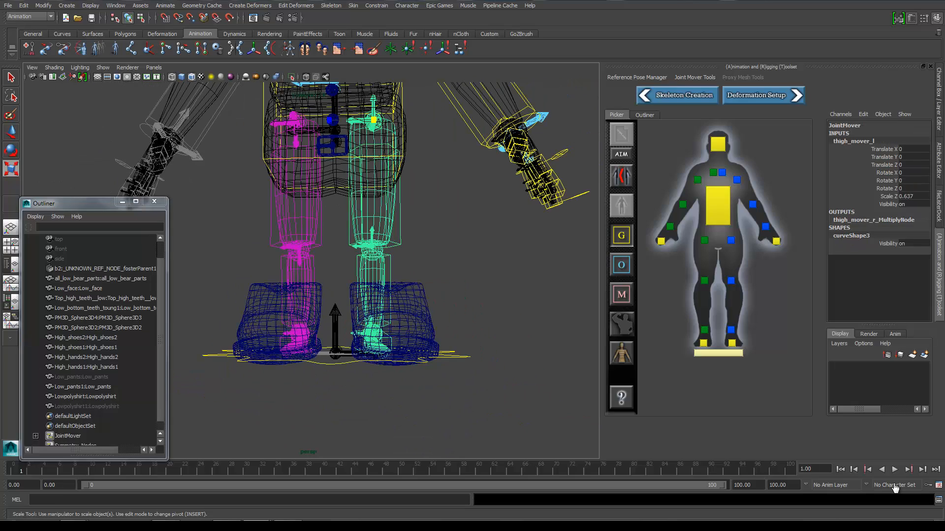
pyautogui.keyDown('alt'); pyautogui.moveTo(311, 236); pyautogui.dragTo(325, 310, button='middle'); pyautogui.keyUp('alt')
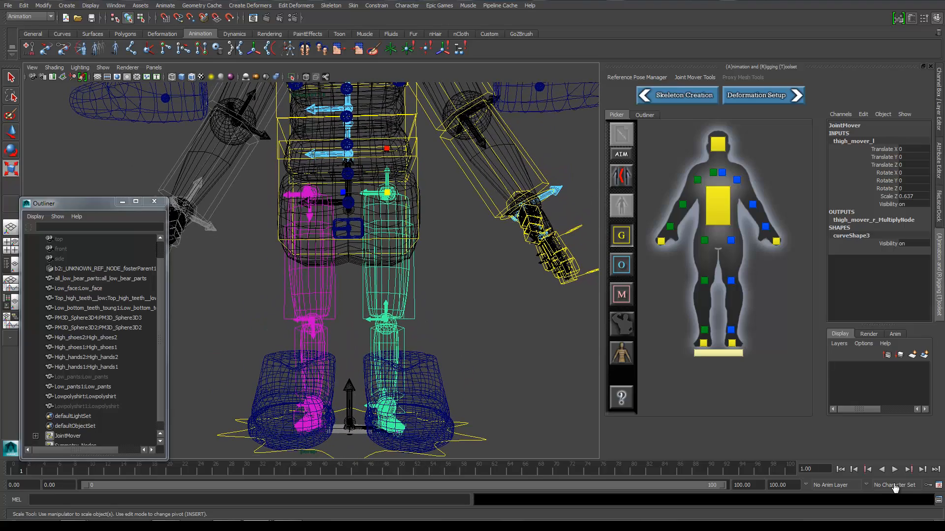
pyautogui.press('w')
pyautogui.moveTo(387, 193); pyautogui.dragTo(403, 194)
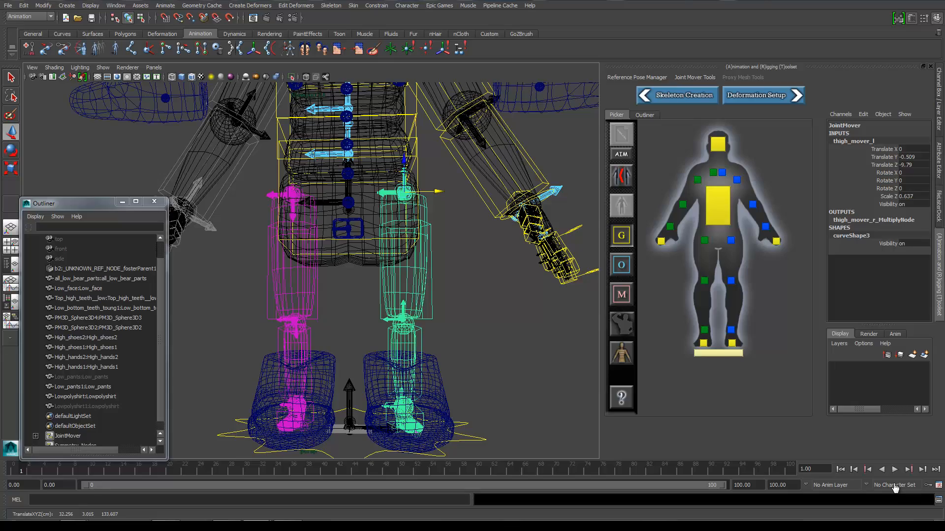
# - Enlarge foot_mover_l inside the shoe by scaling it along Z to about 1.529
pyautogui.keyDown('alt'); pyautogui.moveTo(350, 345); pyautogui.dragTo(326, 244, button='middle'); pyautogui.keyUp('alt')
pyautogui.keyDown('alt'); pyautogui.moveTo(325, 244); pyautogui.dragTo(206, 243); pyautogui.keyUp('alt')
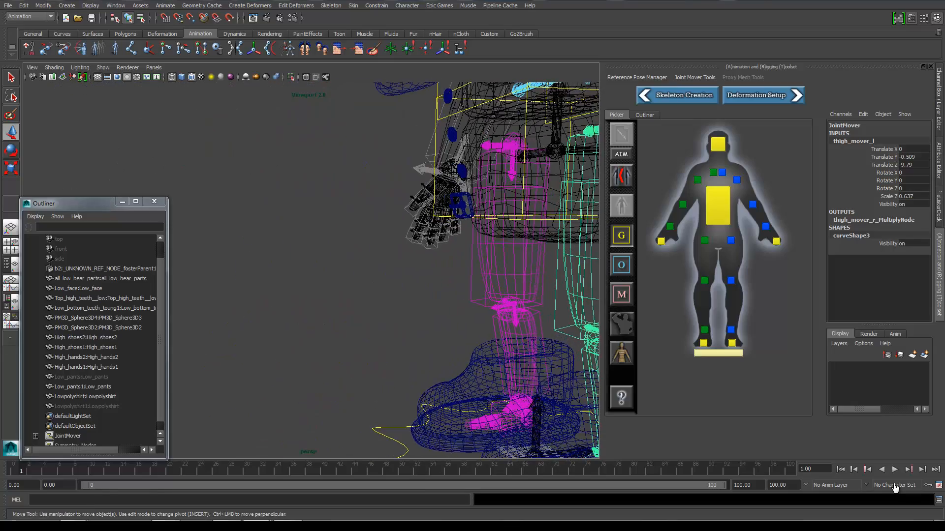
pyautogui.keyDown('alt'); pyautogui.moveTo(482, 340); pyautogui.dragTo(325, 257, button='middle'); pyautogui.keyUp('alt')
pyautogui.click(328, 256)
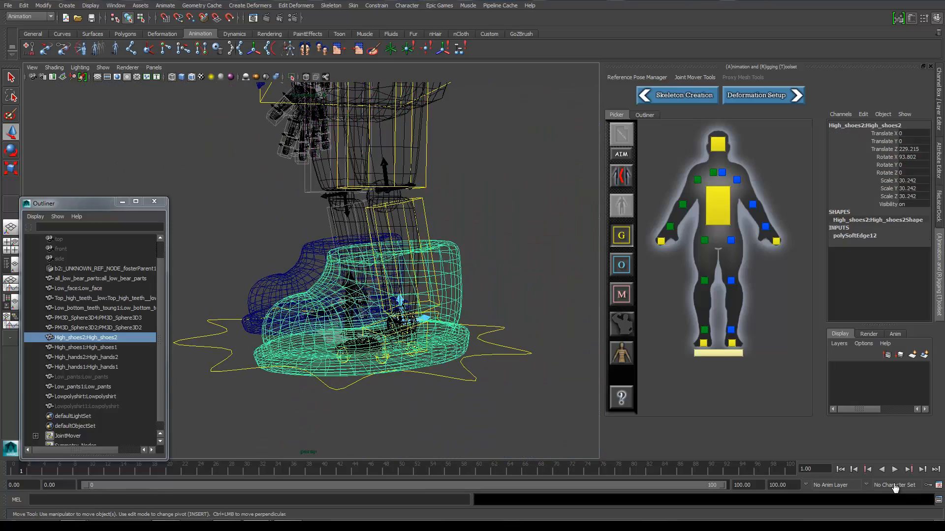
pyautogui.click(487, 275)
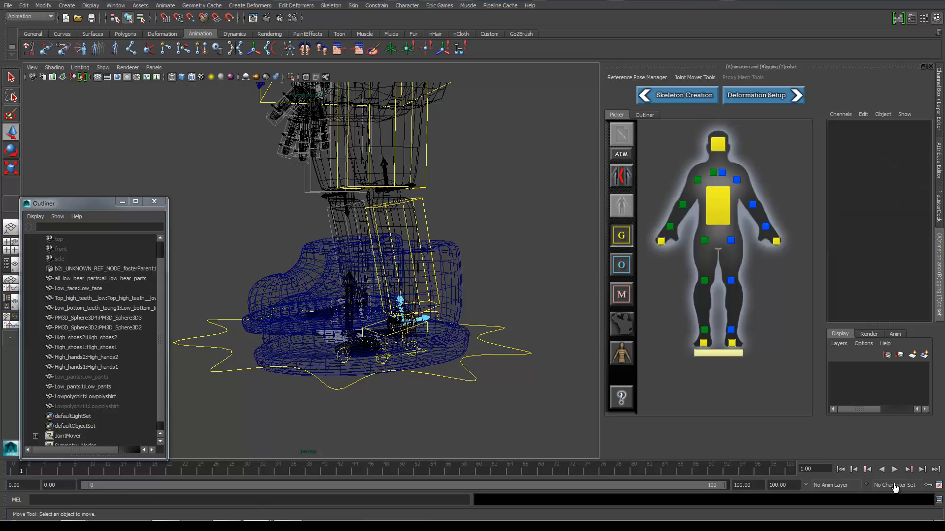
pyautogui.scroll(10, 328, 256)
pyautogui.keyDown('alt'); pyautogui.moveTo(512, 344); pyautogui.dragTo(285, 241, button='middle'); pyautogui.keyUp('alt')
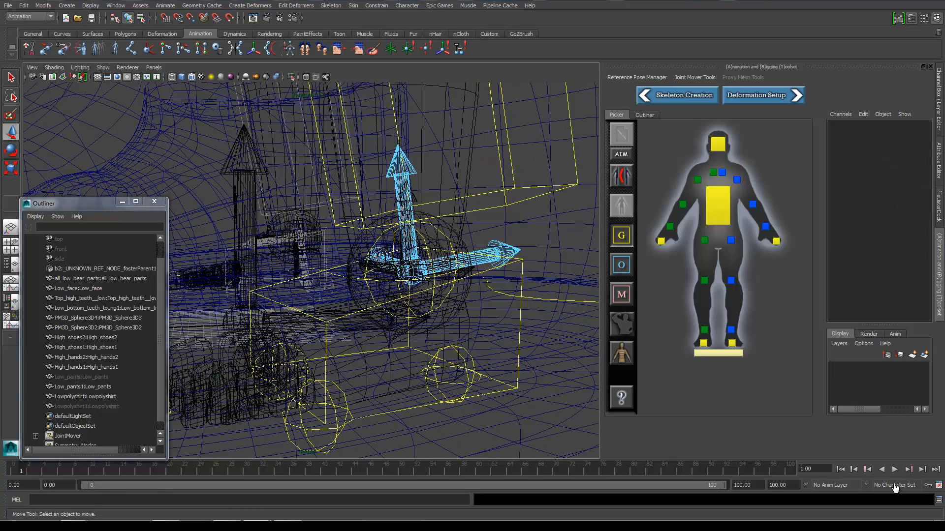
pyautogui.hotkey('ctrl', 'z')
pyautogui.click(325, 371)
pyautogui.scroll(-4, 328, 257)
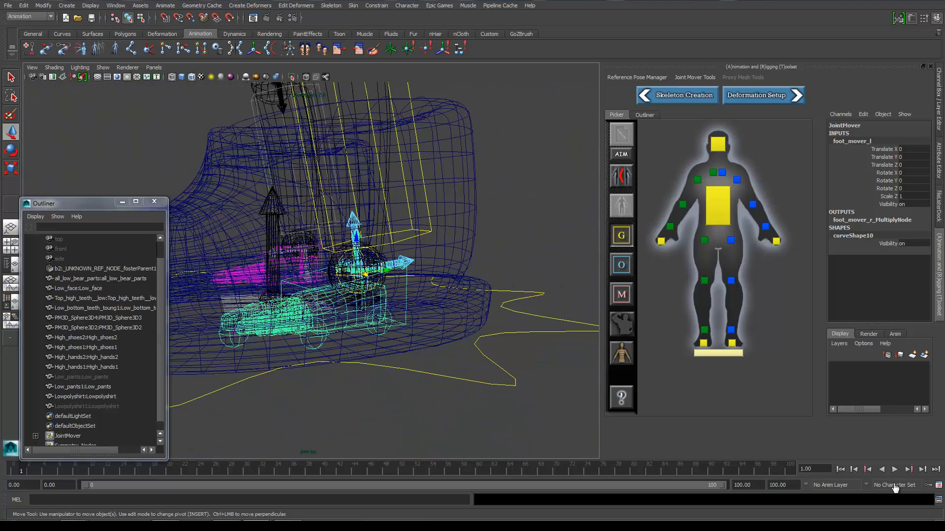
pyautogui.scroll(3, 327, 256)
pyautogui.scroll(-6, 328, 257)
pyautogui.keyDown('alt'); pyautogui.moveTo(328, 257); pyautogui.dragTo(470, 265, button='middle'); pyautogui.keyUp('alt')
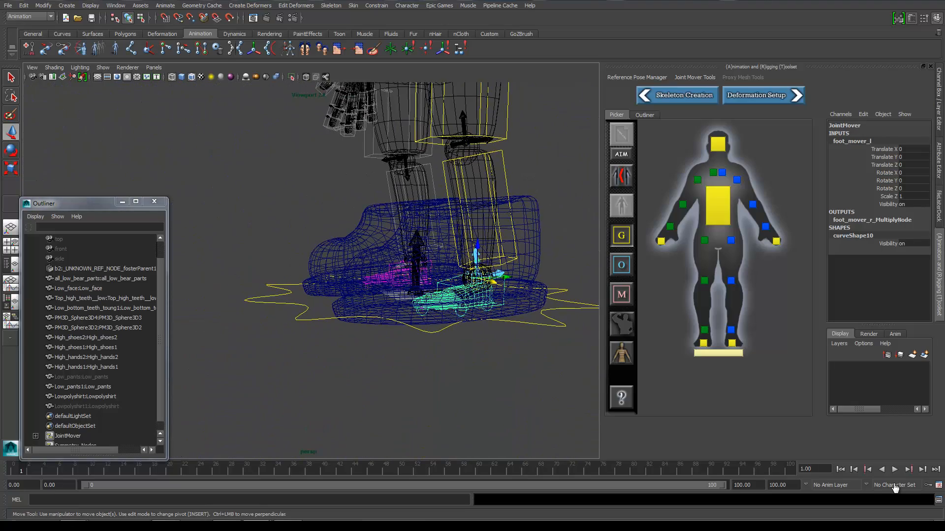
pyautogui.press('r')
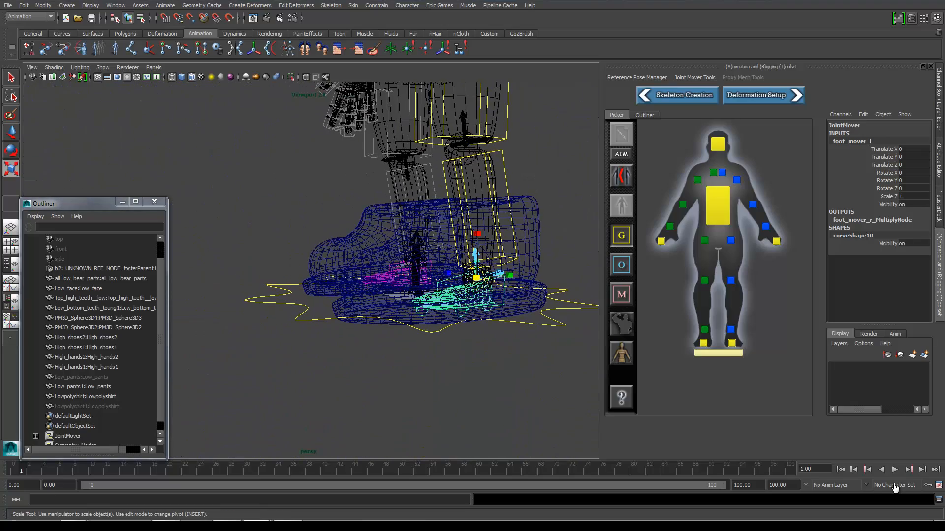
pyautogui.moveTo(476, 278); pyautogui.dragTo(526, 278)
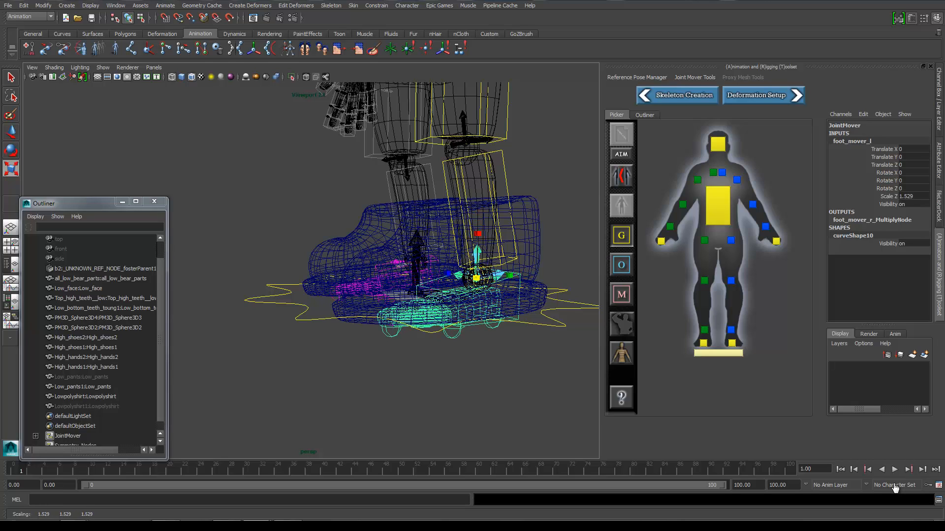
# - Raise foot_mover_l so the foot fits within the shoe, at about 9.975 Translate X
pyautogui.press('w')
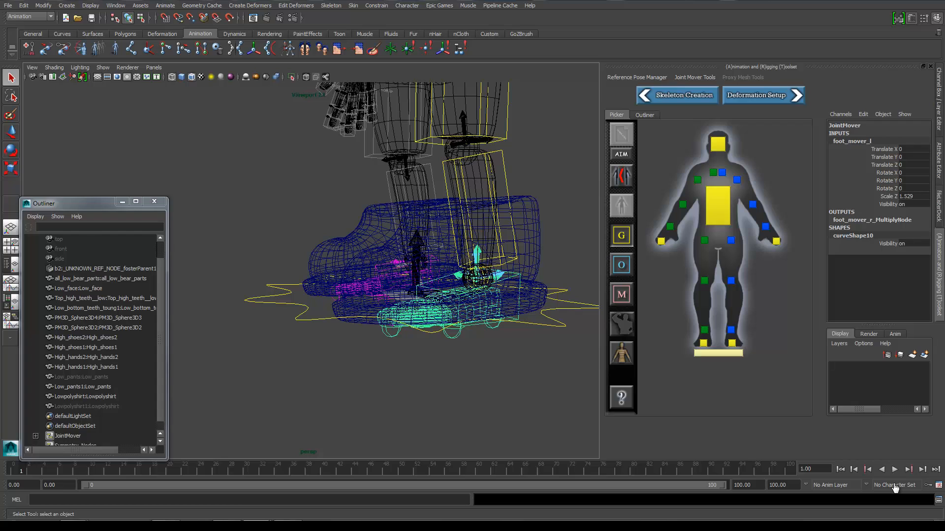
pyautogui.moveTo(478, 244); pyautogui.dragTo(477, 232)
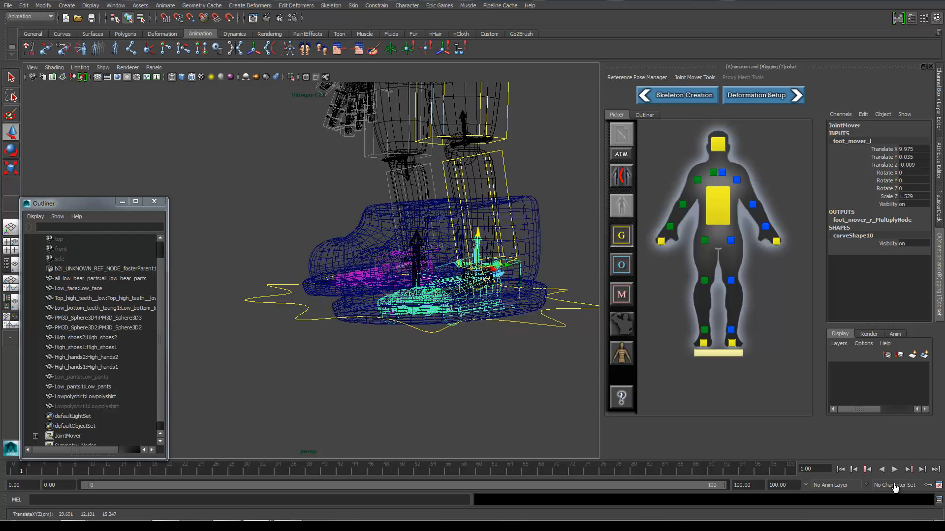
pyautogui.keyDown('alt'); pyautogui.moveTo(374, 266); pyautogui.dragTo(344, 263); pyautogui.keyUp('alt')
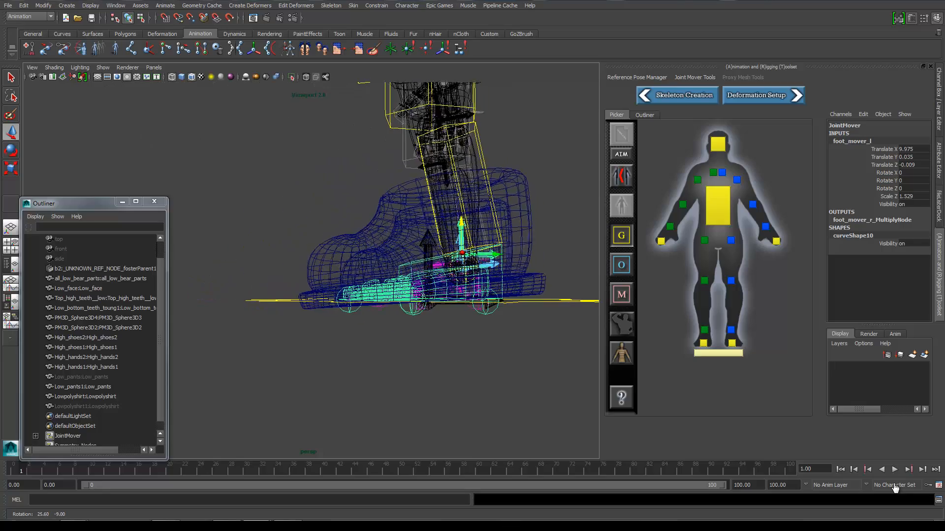
pyautogui.keyDown('alt'); pyautogui.moveTo(331, 385); pyautogui.dragTo(364, 288); pyautogui.keyUp('alt')
# - Unhide the Low_pants mesh around the fitted leg movers
pyautogui.hotkey('ctrl', 'z')
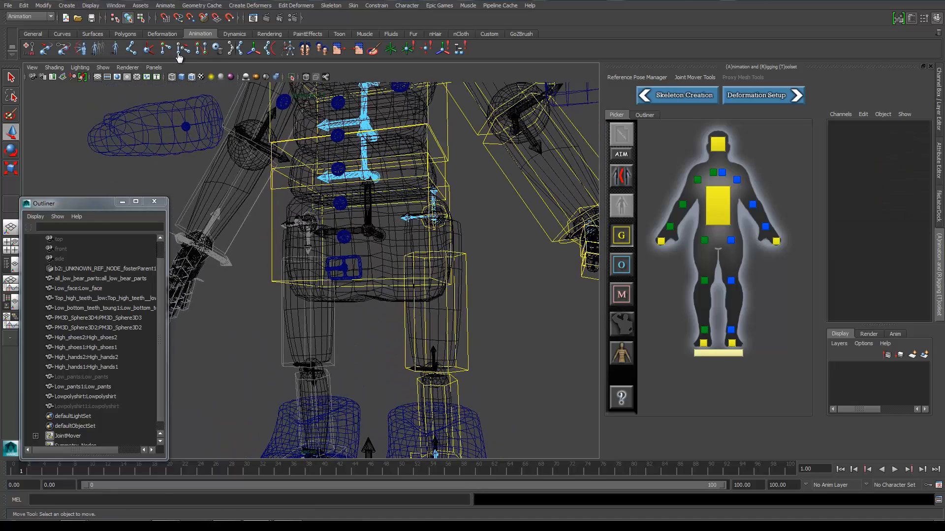
pyautogui.hotkey('ctrl', 'z')
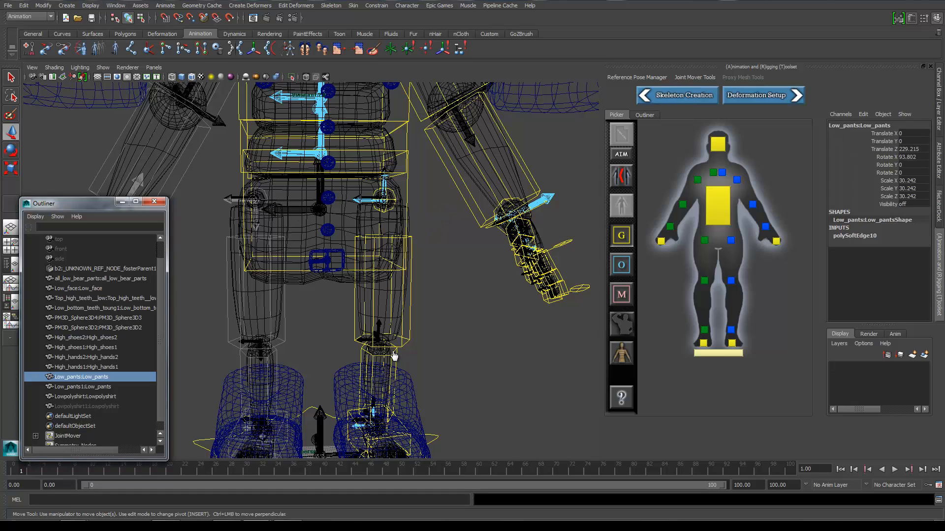
pyautogui.hotkey('shift', 'h')
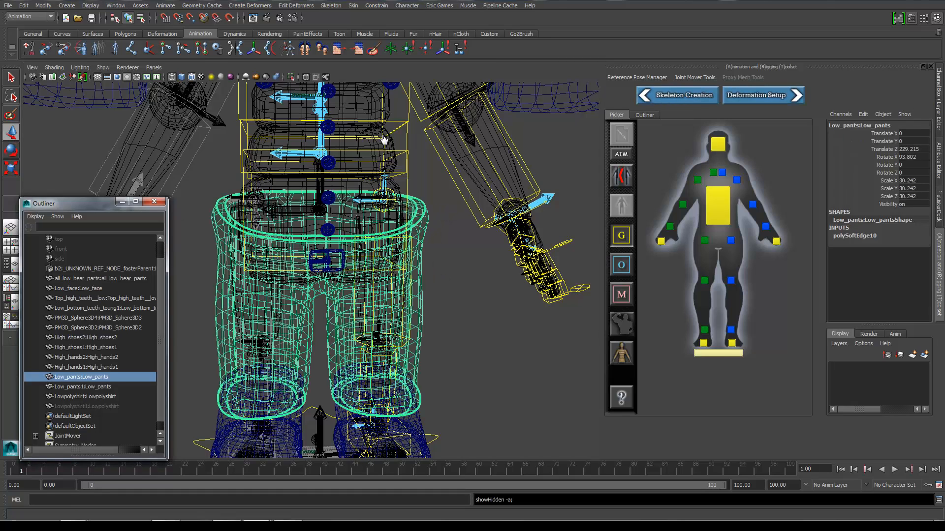
# - Scale spine_01_mover down at the waist to about 0.855 to shrink the torso, arms and head movers
pyautogui.keyDown('alt'); pyautogui.moveTo(394, 255); pyautogui.dragTo(363, 170); pyautogui.keyUp('alt')
pyautogui.keyDown('alt'); pyautogui.moveTo(379, 162); pyautogui.dragTo(382, 295, button='middle'); pyautogui.keyUp('alt')
pyautogui.keyDown('alt'); pyautogui.moveTo(366, 125); pyautogui.dragTo(371, 144, button='middle'); pyautogui.keyUp('alt')
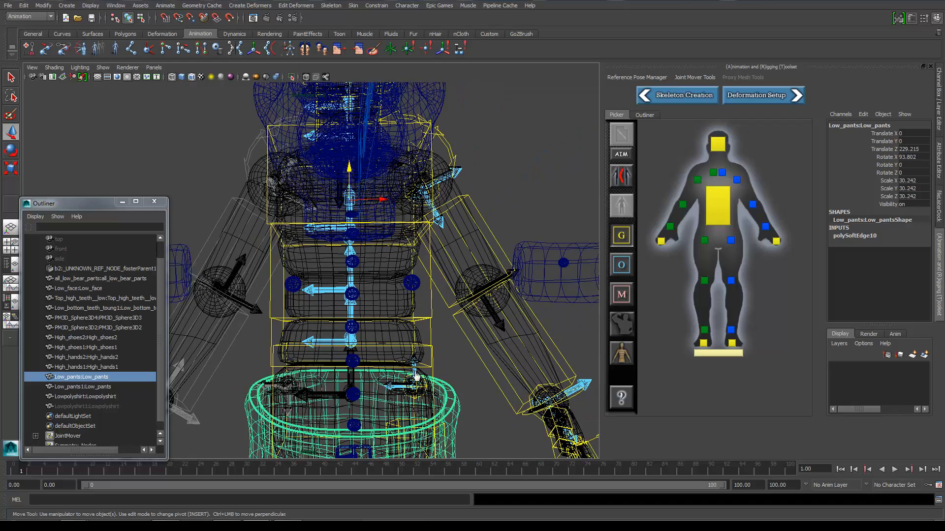
pyautogui.click(472, 318)
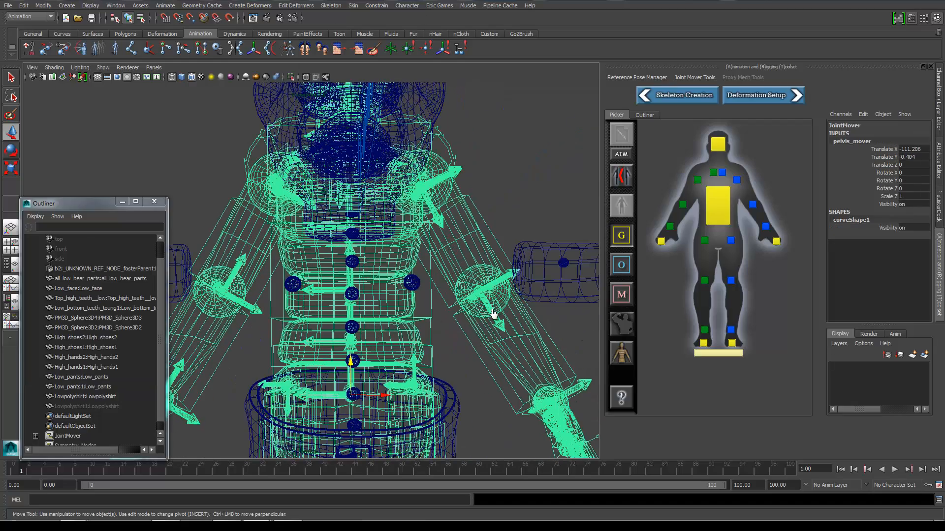
pyautogui.click(456, 338)
pyautogui.click(433, 347)
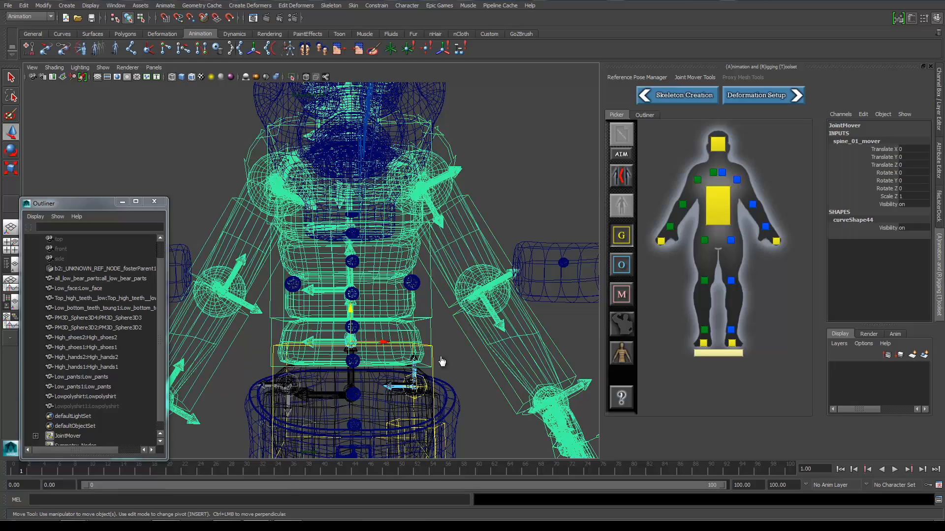
pyautogui.keyDown('alt'); pyautogui.moveTo(441, 361); pyautogui.dragTo(424, 252); pyautogui.keyUp('alt')
pyautogui.press('r')
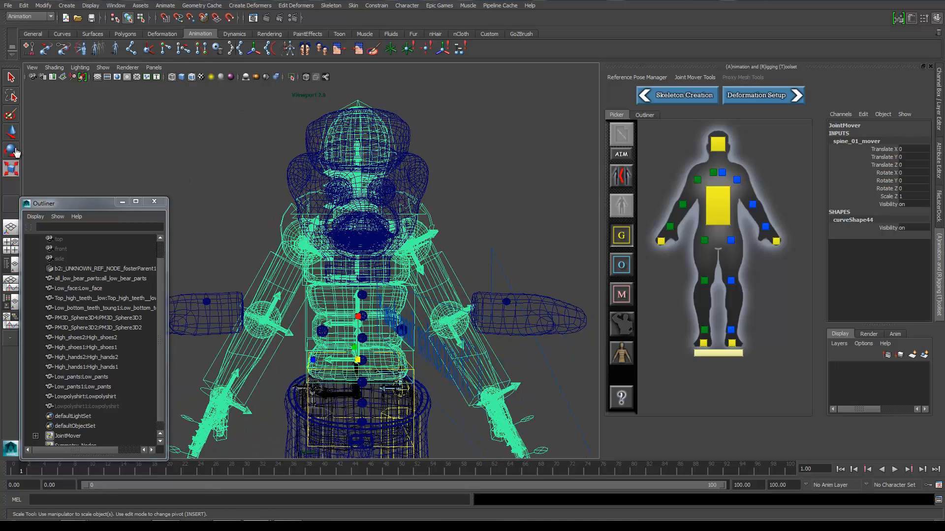
pyautogui.moveTo(357, 360); pyautogui.dragTo(326, 131)
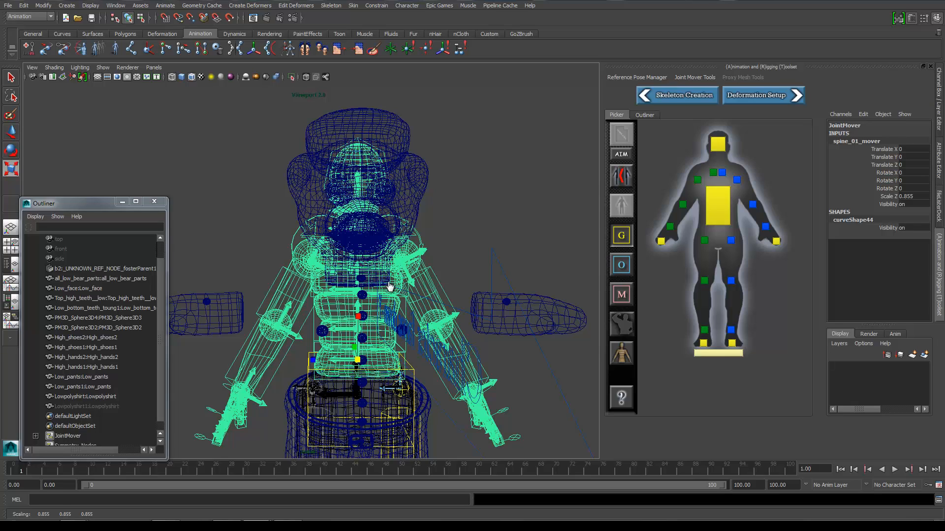
# - Try to widen the shoulders by moving clavicle_mover_l outward to about 22.752 Translate X
pyautogui.click(86, 377)
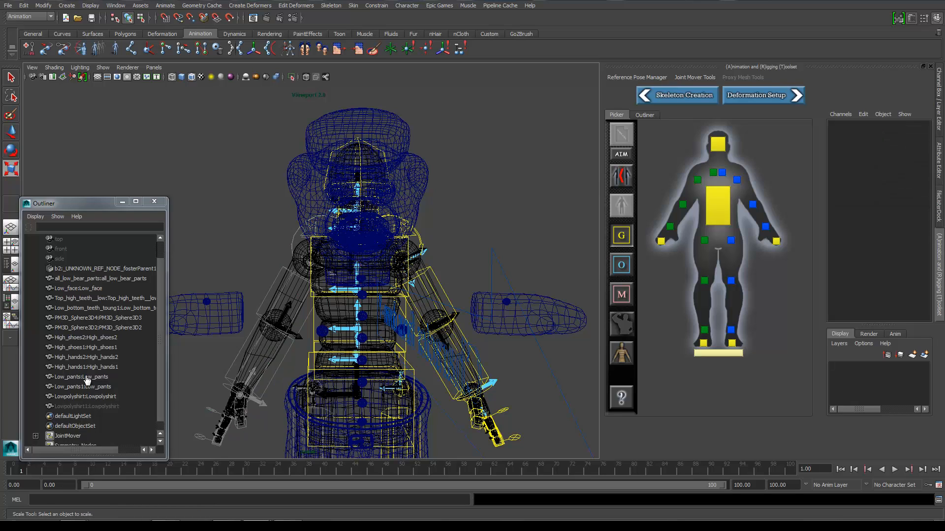
pyautogui.hotkey('ctrl', 'z')
pyautogui.hotkey('ctrl', 'z')
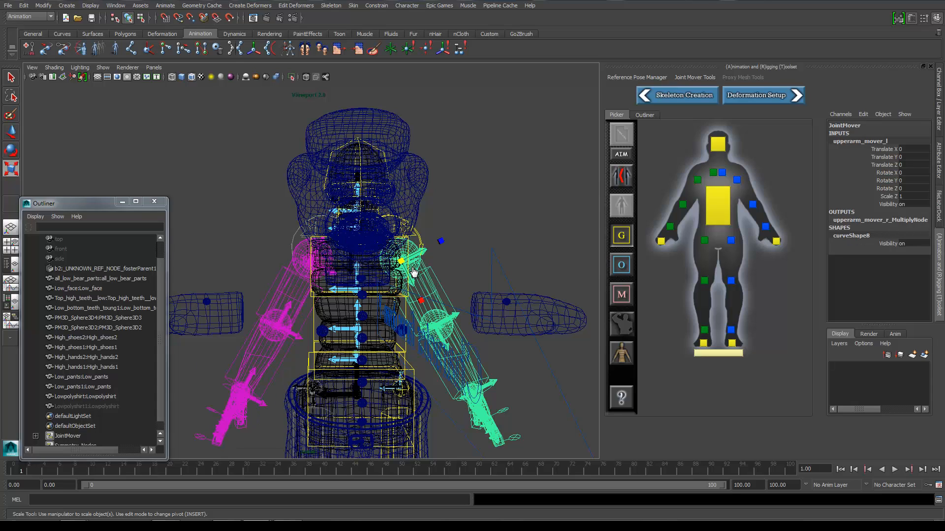
pyautogui.press('w')
pyautogui.press('Up')
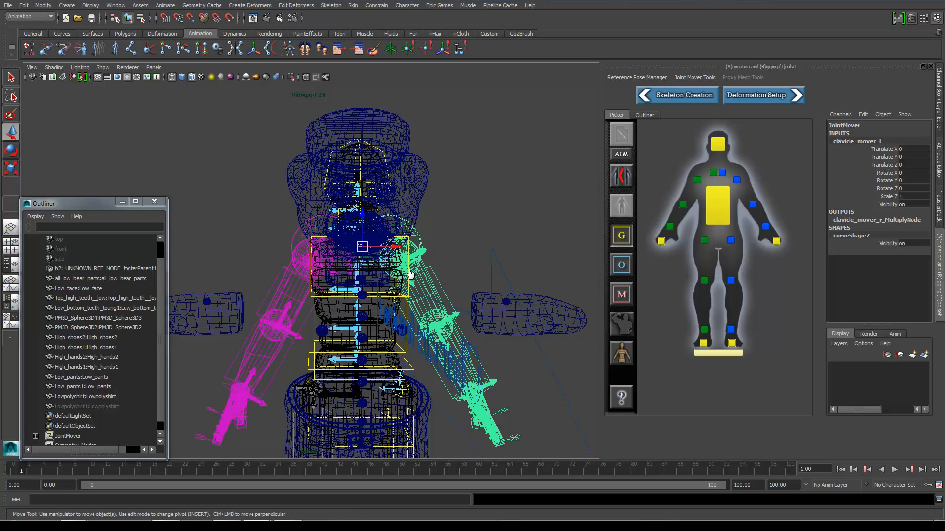
pyautogui.moveTo(411, 275); pyautogui.dragTo(372, 354, button='middle')
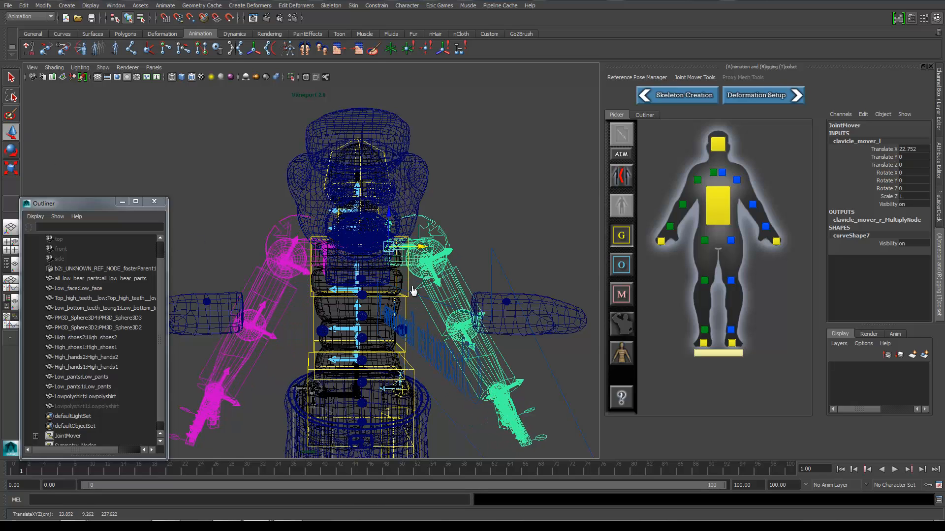
pyautogui.hotkey('ctrl', 'z')
# - Scale spine_02_mover down to about 0.765 to reduce the upper body movers
pyautogui.click(384, 293)
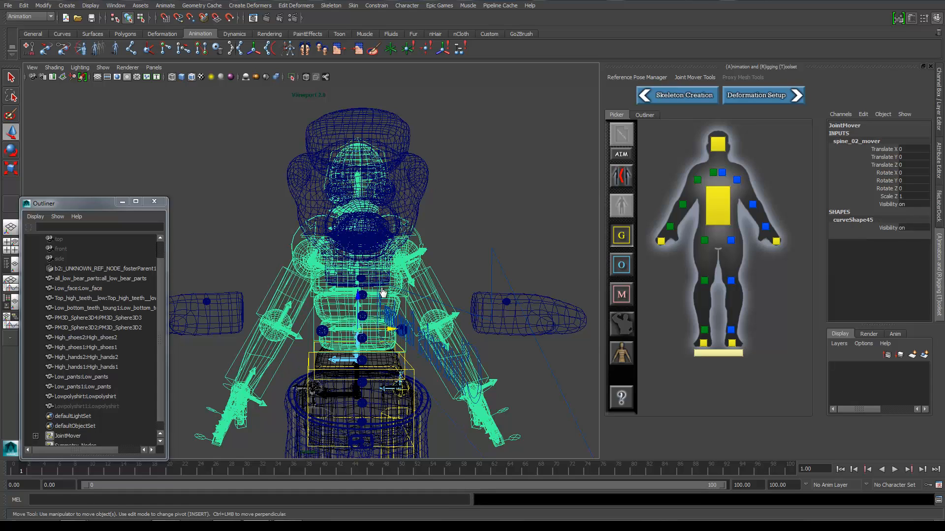
pyautogui.press('r')
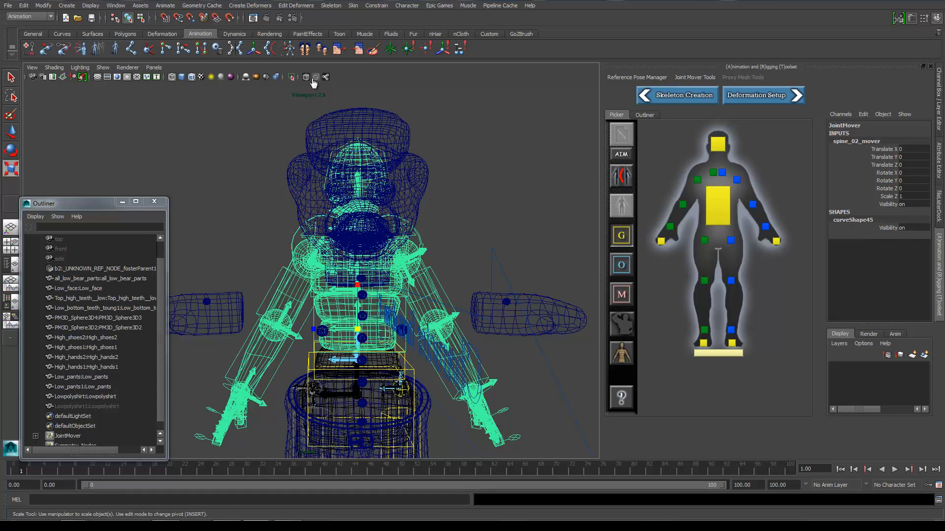
pyautogui.click(358, 329)
pyautogui.moveTo(418, 301); pyautogui.dragTo(62, 74, button='middle')
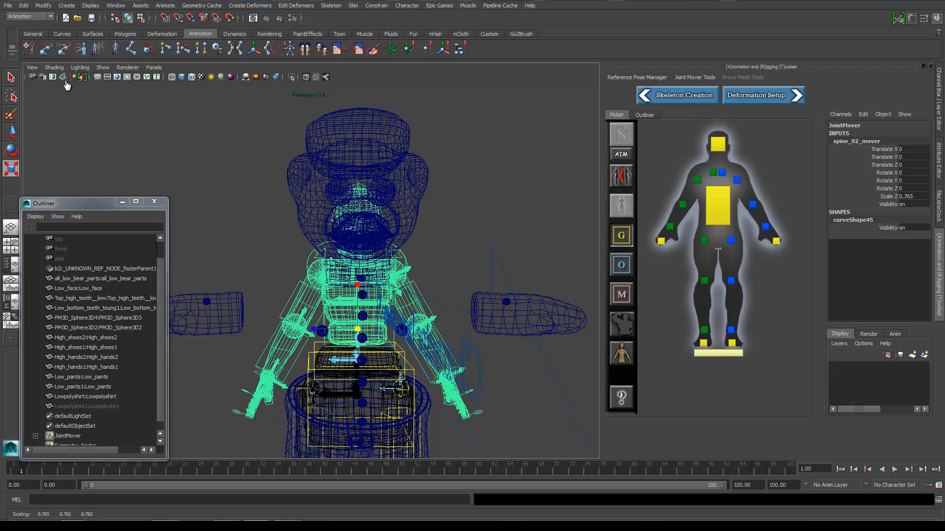
# - Check the joint mover's proportions against the full bear and scale spine_02_mover down slightly further
pyautogui.click(388, 365)
pyautogui.scroll(-4, 404, 199)
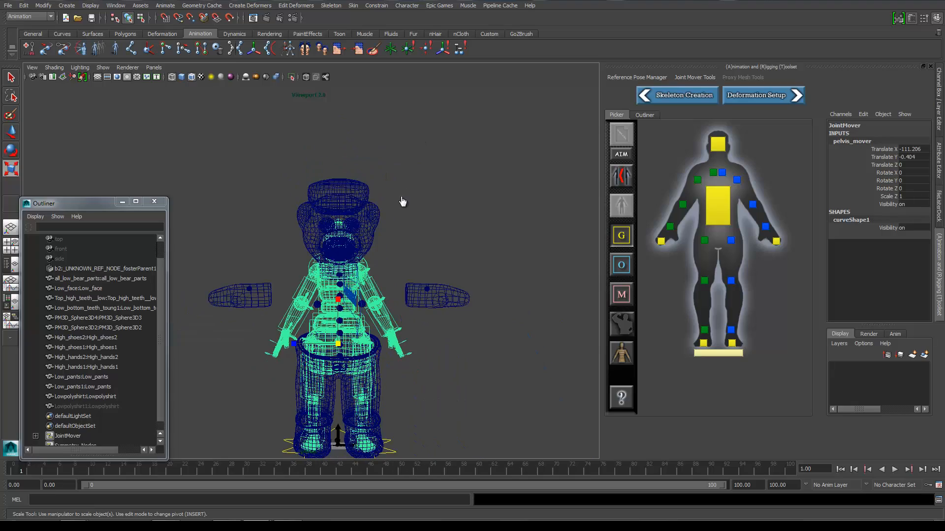
pyautogui.scroll(2, 403, 202)
pyautogui.scroll(3, 405, 211)
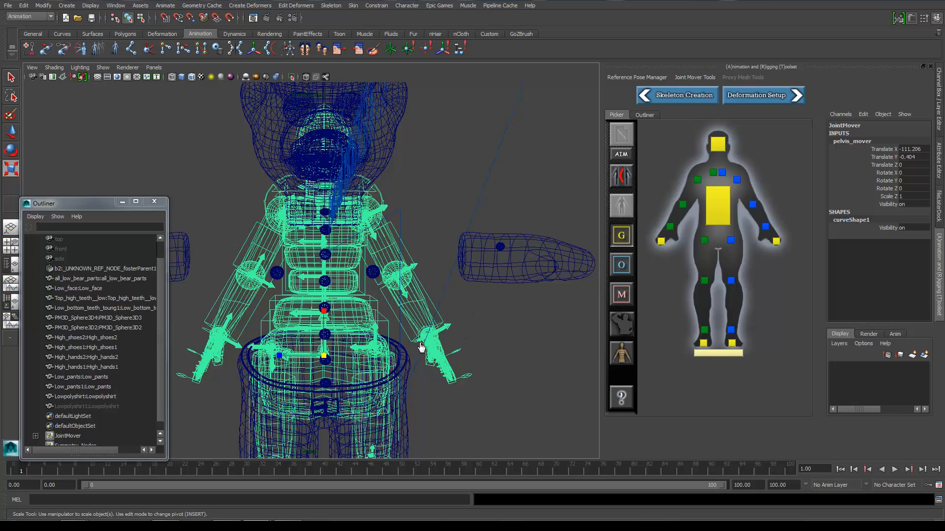
pyautogui.hotkey('ctrl', 'z')
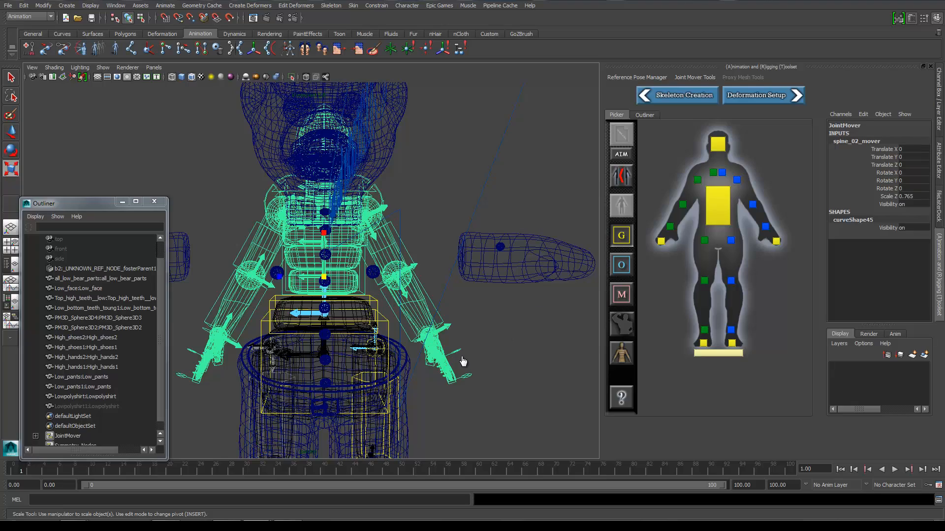
pyautogui.moveTo(462, 362); pyautogui.dragTo(517, 291, button='middle')
# - Display the viewport shaded and unhide the Lowpolyshirt1 mesh around the torso and arm movers
pyautogui.click(315, 246)
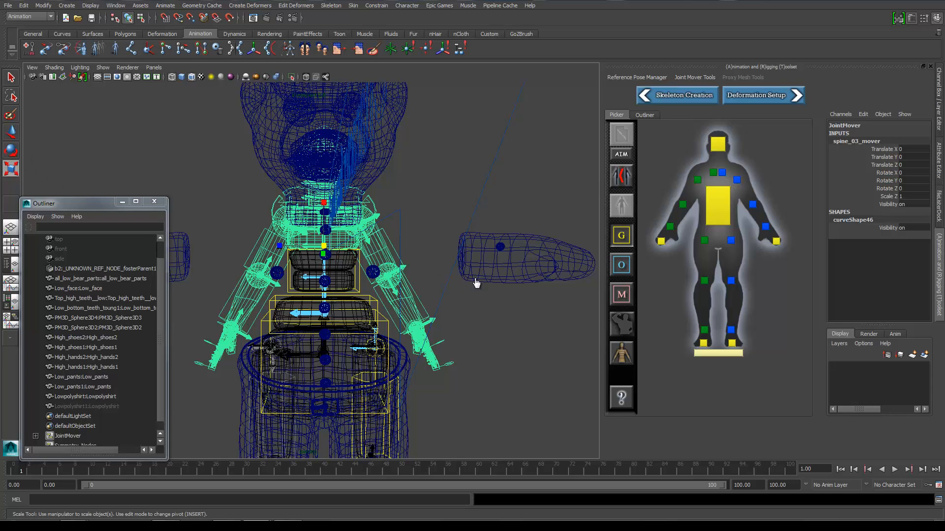
pyautogui.press('Down')
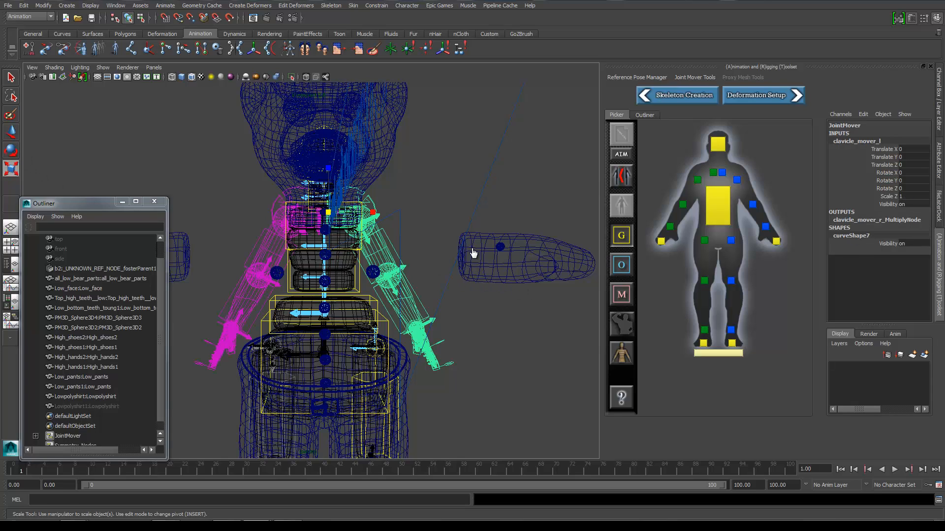
pyautogui.press('e')
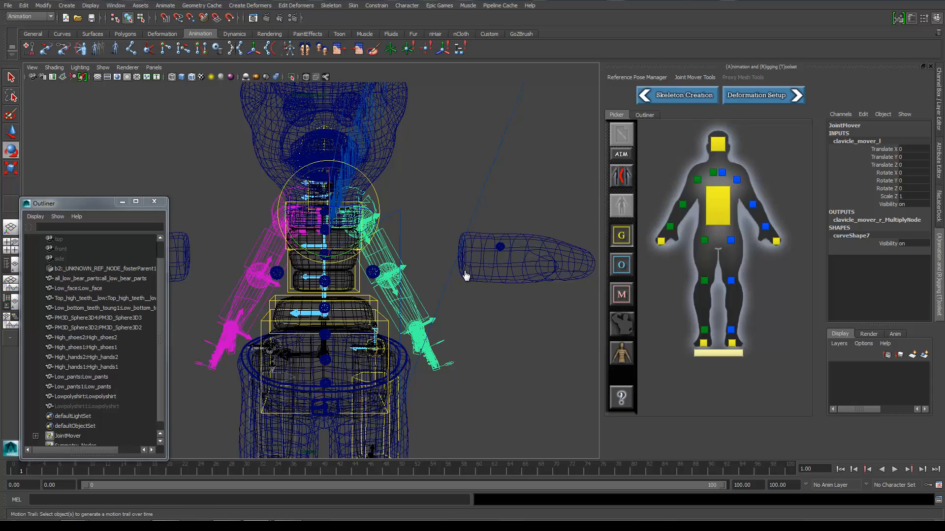
pyautogui.press('5')
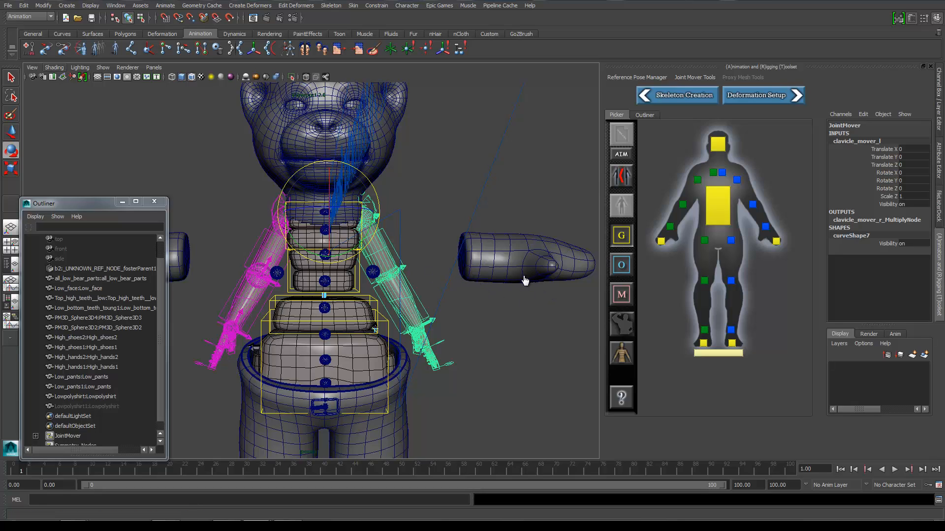
pyautogui.click(404, 304)
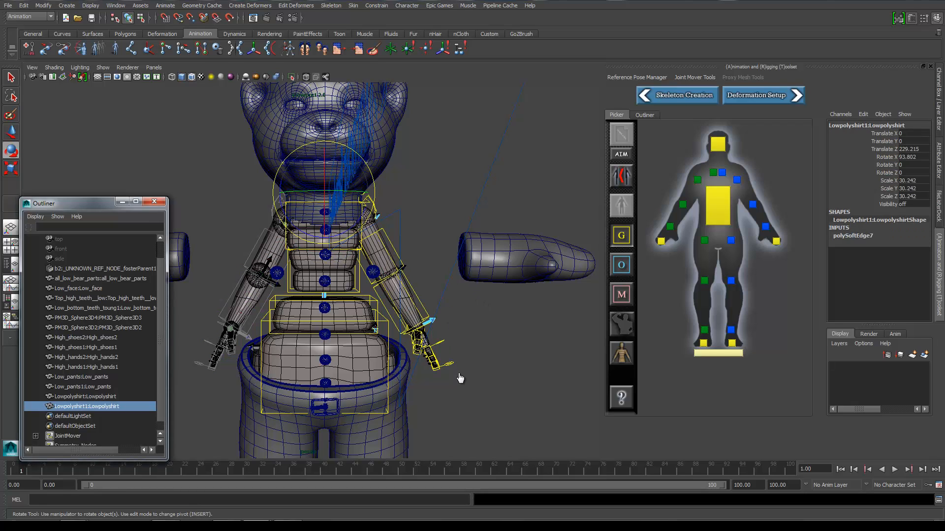
pyautogui.hotkey('shift', 'h')
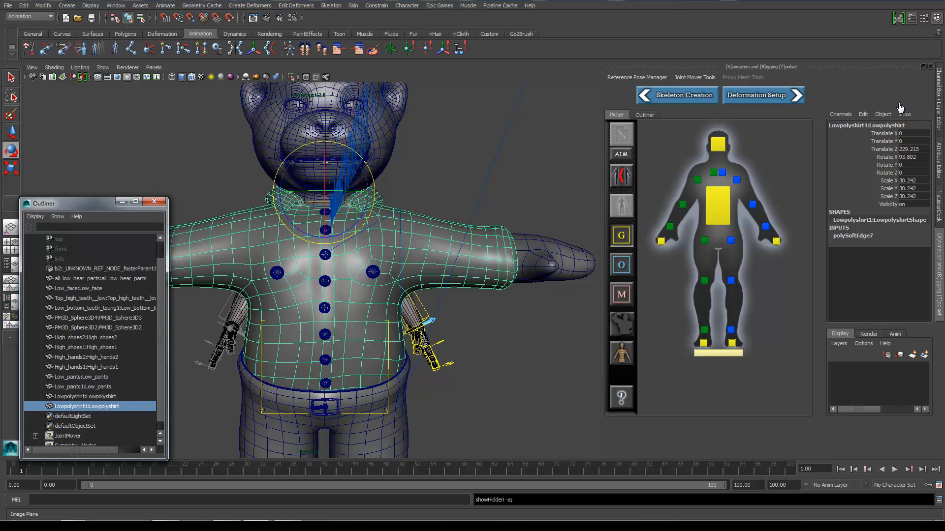
# - Turn on X-Ray shading to see the torso movers through the shirt
pyautogui.click(54, 67)
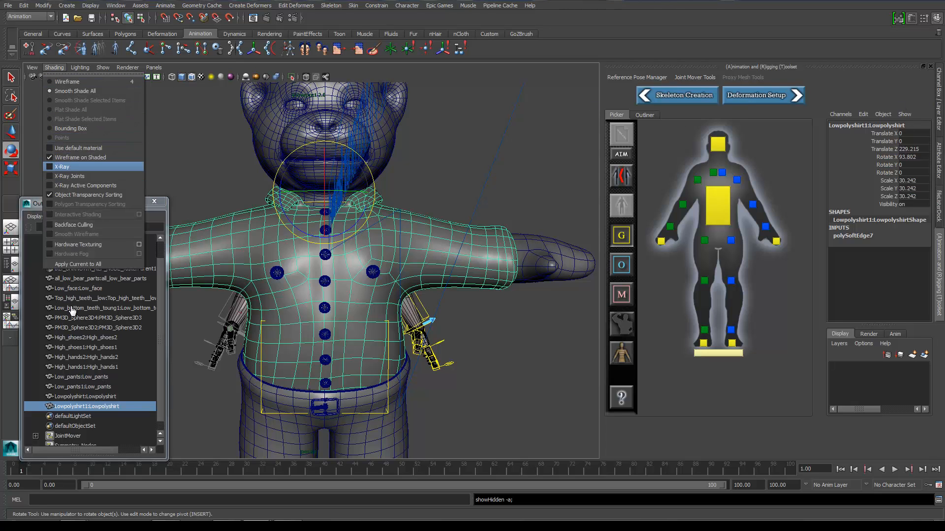
pyautogui.click(62, 167)
pyautogui.scroll(3, 364, 278)
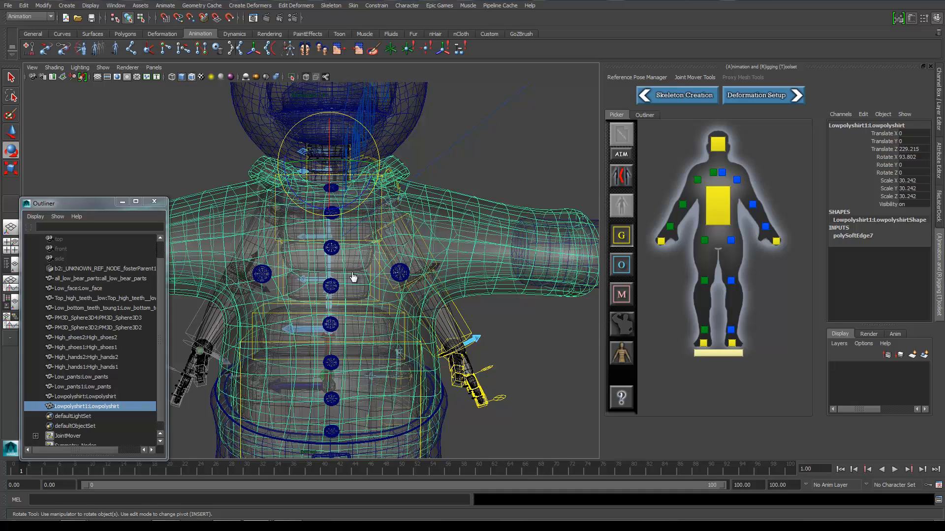
pyautogui.scroll(2, 428, 353)
# - Browse the JointMover hierarchy through root_mover_grp and root_mover down to root_lra_grp
pyautogui.click(424, 393)
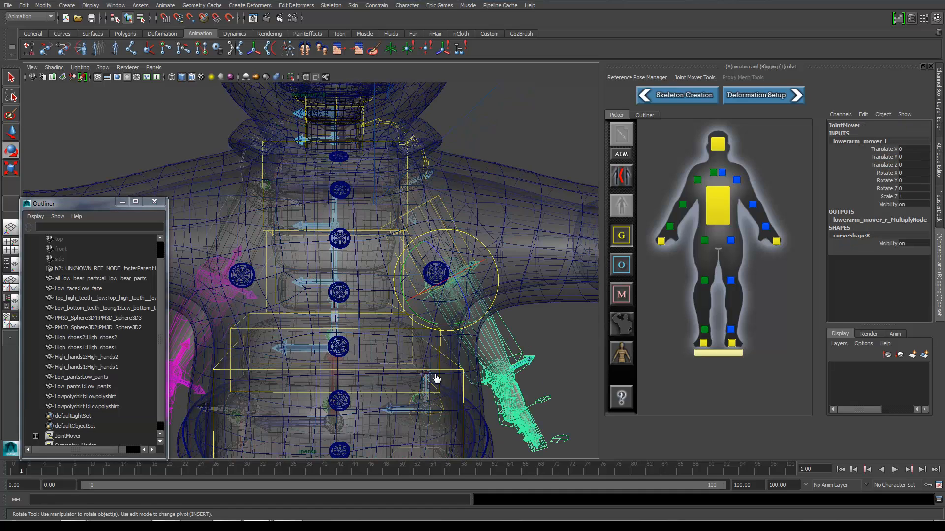
pyautogui.click(430, 373)
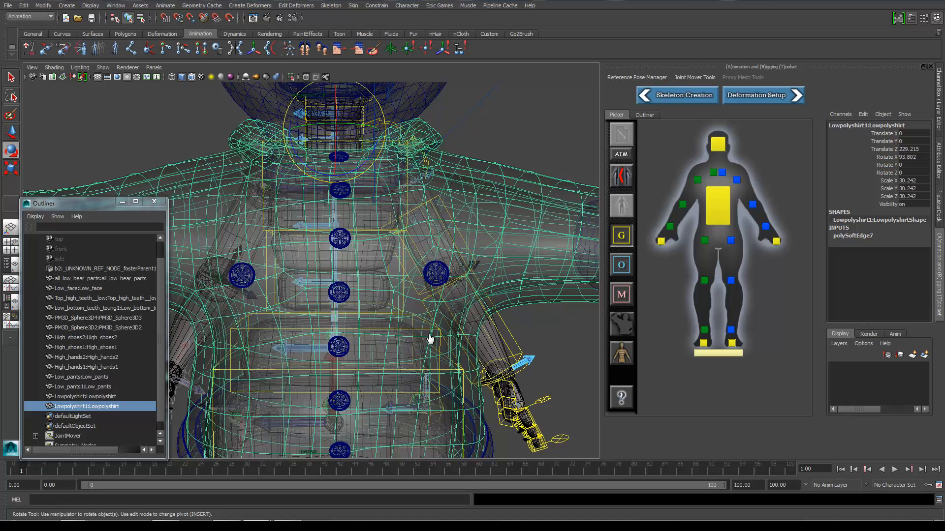
pyautogui.click(368, 369)
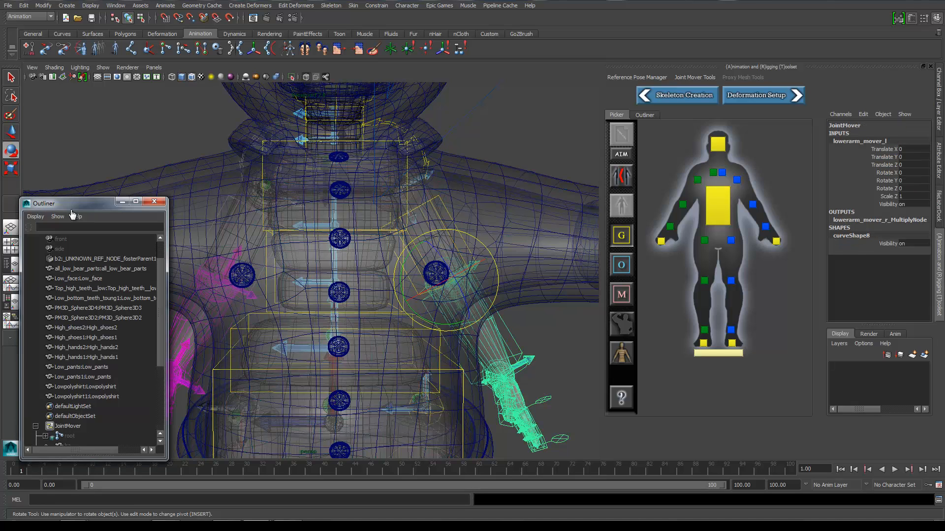
pyautogui.press('Right')
pyautogui.press('Left')
pyautogui.press('Left')
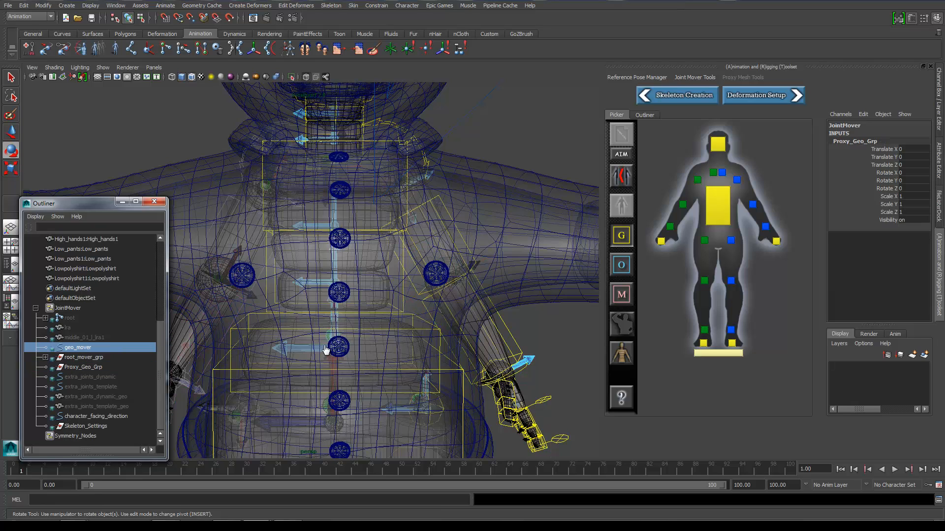
pyautogui.press('Right')
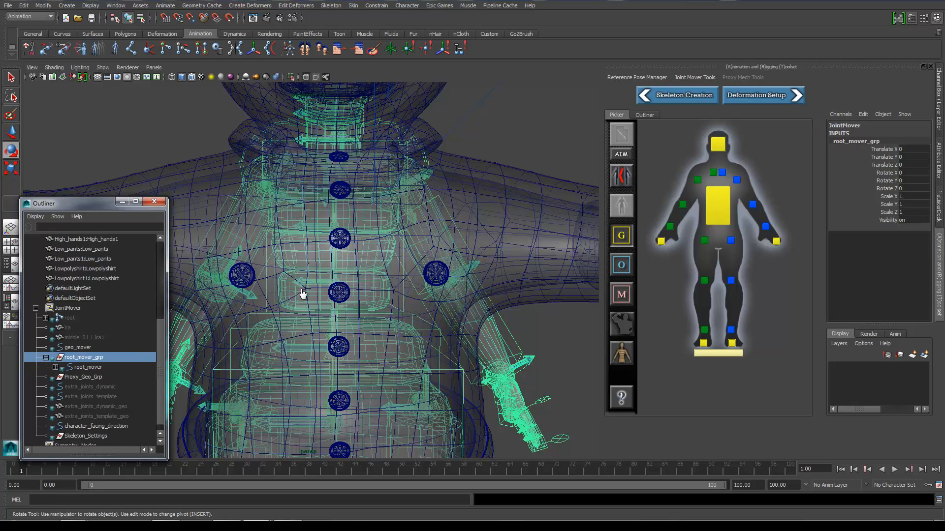
pyautogui.press('Down')
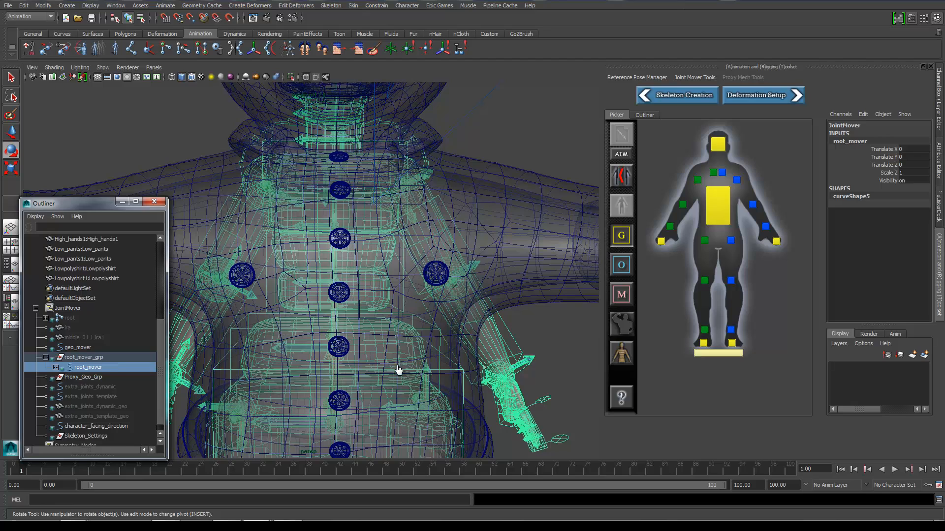
pyautogui.press('Down')
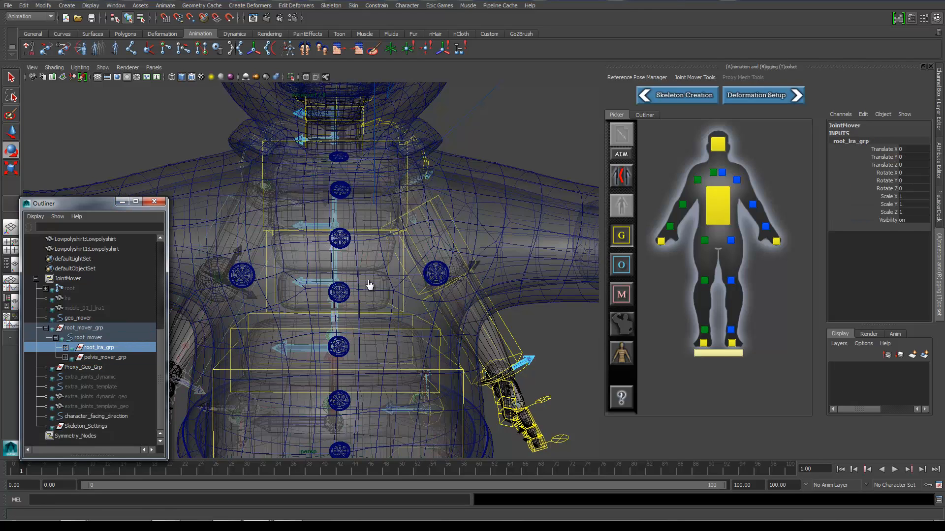
pyautogui.scroll(-2, 355, 276)
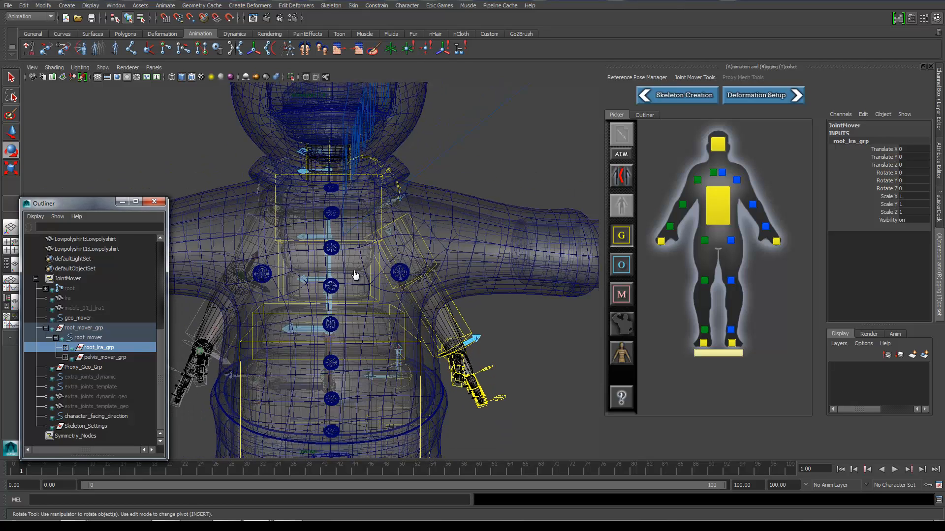
# - Turn off X-Ray shading and display the viewport in wireframe, close on the spine movers
pyautogui.click(54, 67)
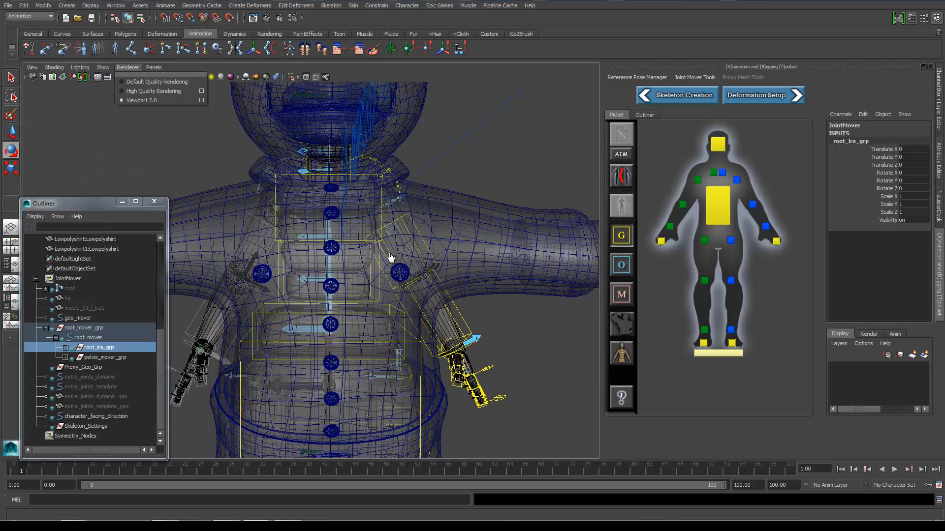
pyautogui.press('Escape')
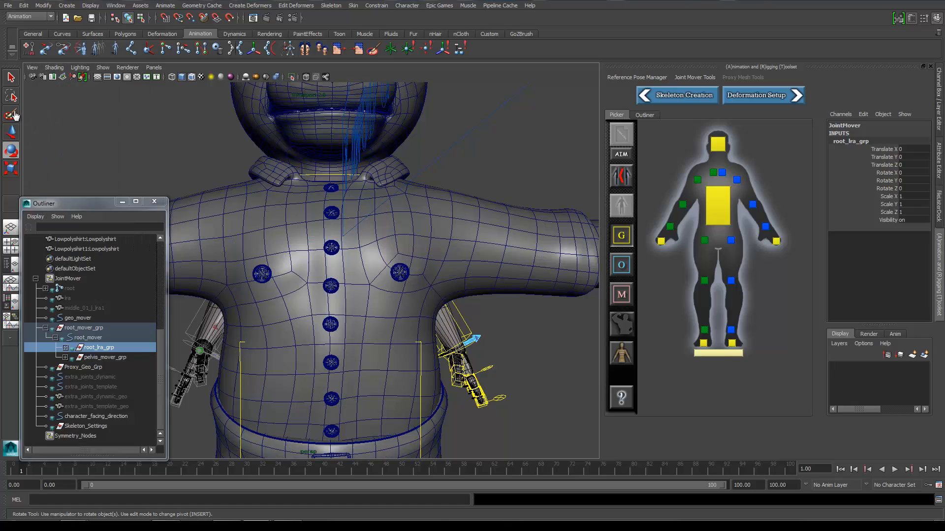
pyautogui.press('4')
pyautogui.scroll(5, 311, 303)
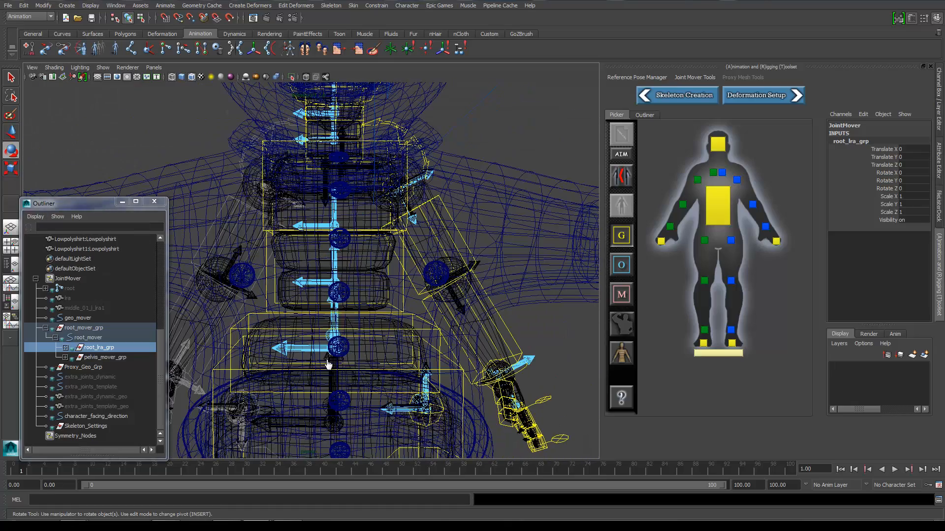
# - Inspect the placement of the spine movers, including spine_02_mover, against the shirt and body meshes
pyautogui.click(316, 357)
pyautogui.scroll(4, 343, 274)
pyautogui.click(333, 249)
pyautogui.click(277, 105)
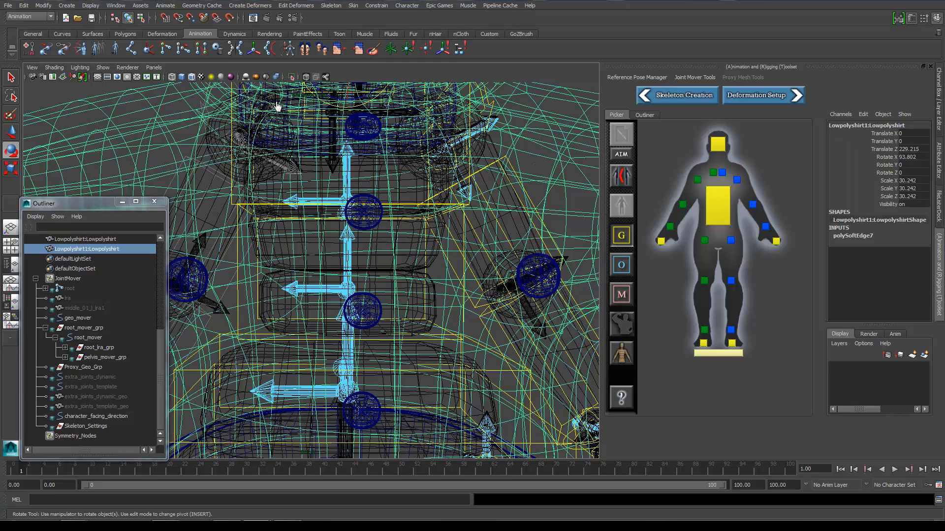
pyautogui.click(340, 201)
pyautogui.scroll(-8, 341, 189)
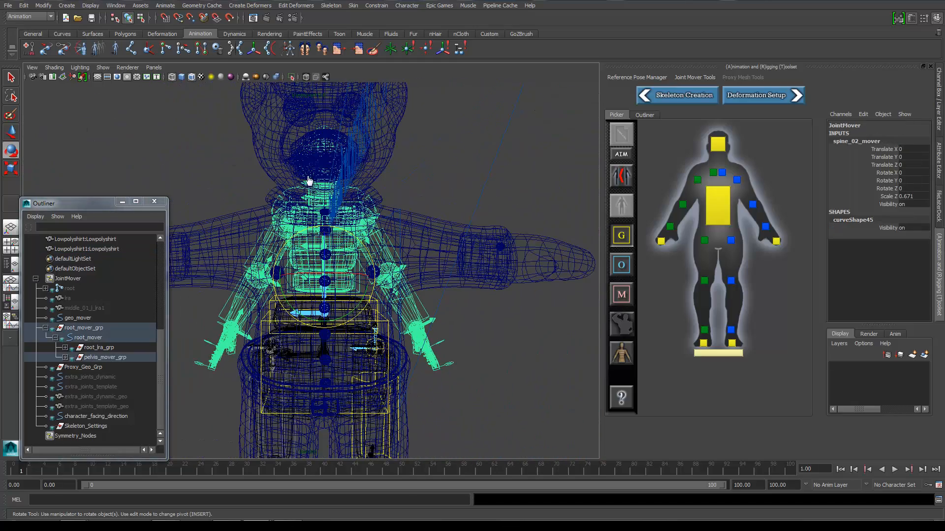
pyautogui.press('super')
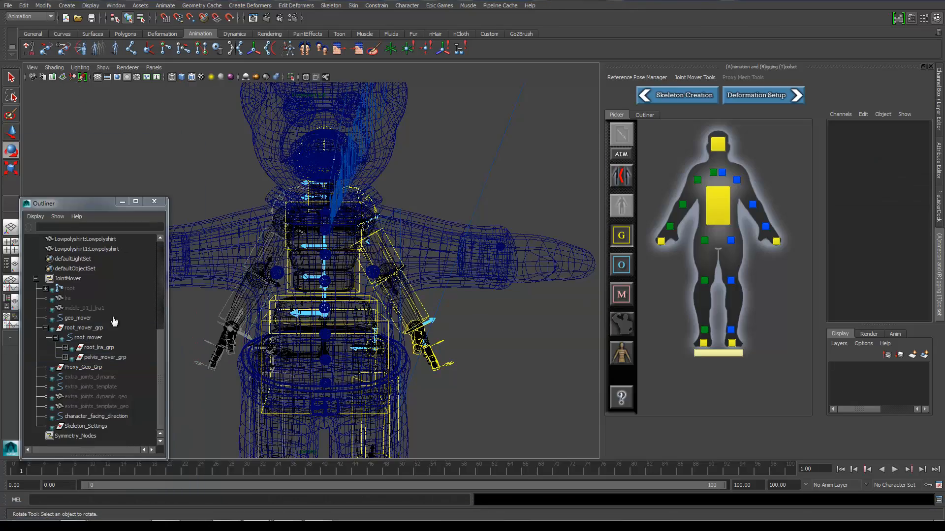
pyautogui.click(86, 249)
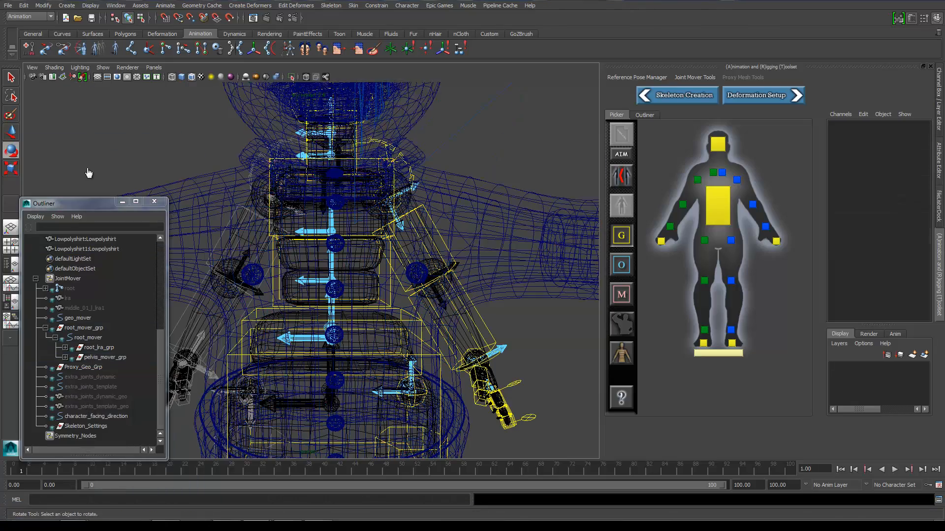
# - Move the left clavicle mover outward into the shoulder, to about Translate X 34.6, Y 0.7 and Z -22.1
pyautogui.scroll(5, 341, 206)
pyautogui.keyDown('alt'); pyautogui.moveTo(414, 194); pyautogui.dragTo(373, 311, button='middle'); pyautogui.keyUp('alt')
pyautogui.click(401, 241)
pyautogui.click(508, 337)
pyautogui.click(448, 212)
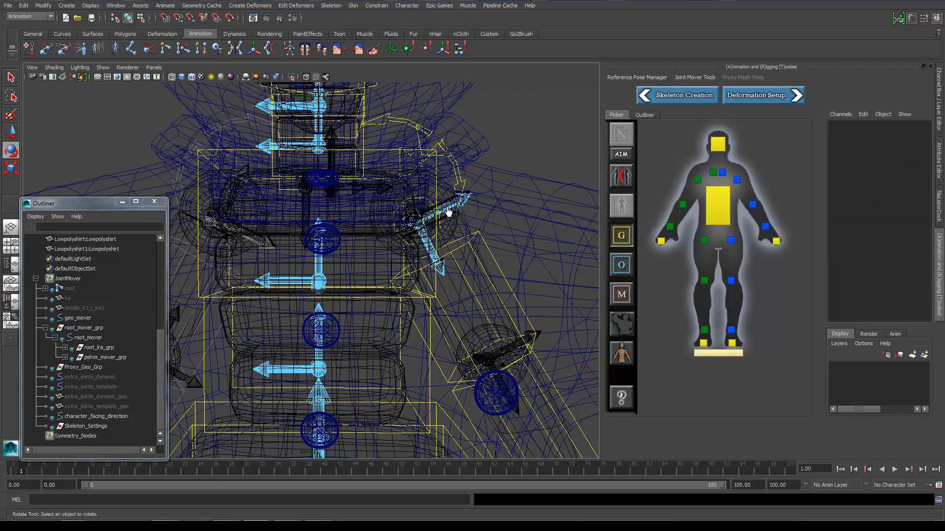
pyautogui.click(448, 212)
pyautogui.click(428, 275)
pyautogui.click(428, 275)
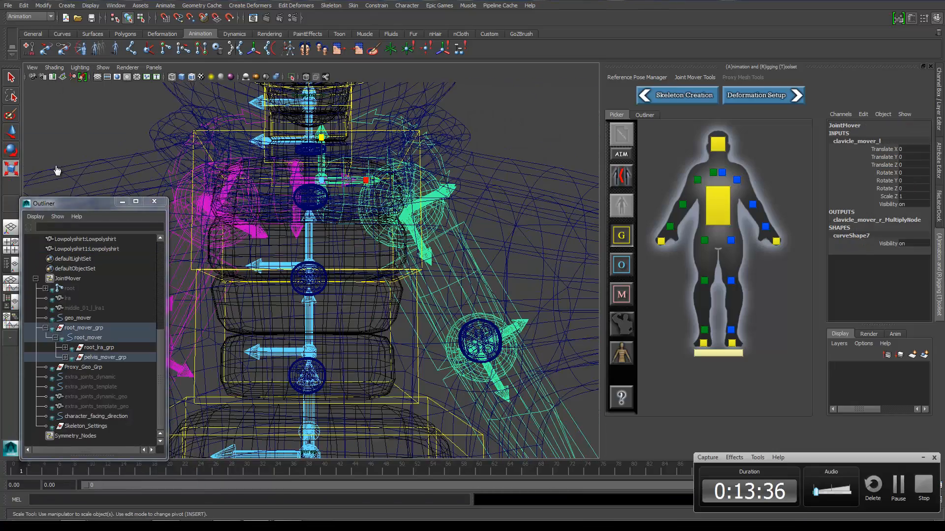
pyautogui.click(11, 131)
pyautogui.scroll(-6, 50, 86)
pyautogui.scroll(3, 392, 247)
pyautogui.moveTo(392, 246); pyautogui.dragTo(447, 215, button='middle')
pyautogui.press('e')
pyautogui.hotkey('ctrl', 'z')
pyautogui.press('w')
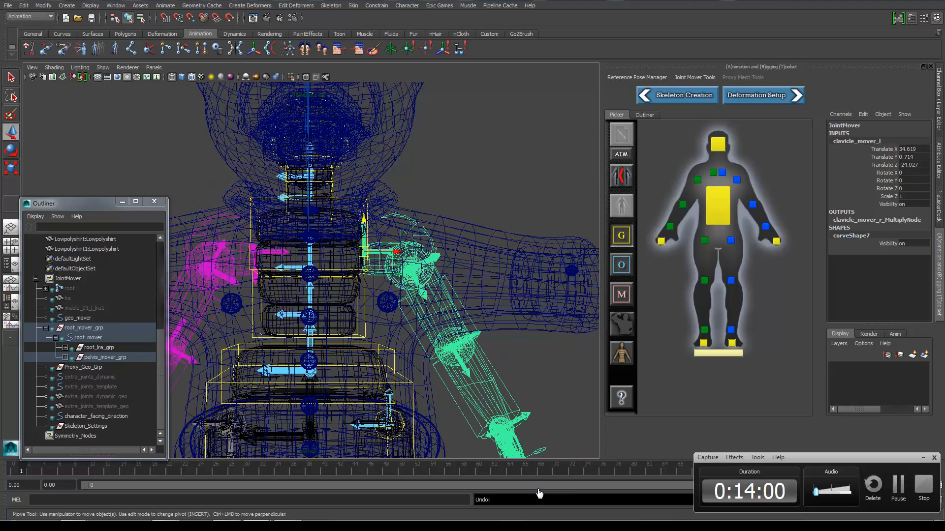
# - Rotate the left upper arm mover to about Rotate Y -56.8 so the arm follows the sleeve
pyautogui.click(394, 182)
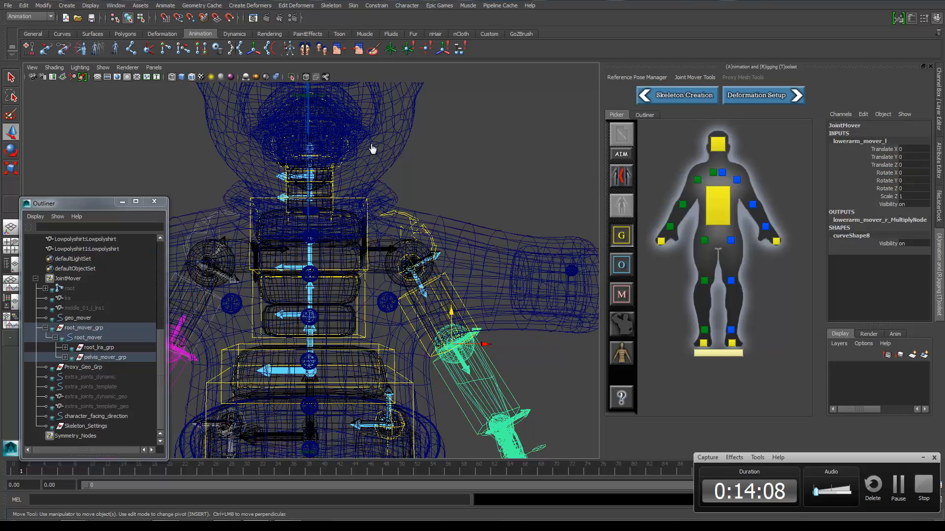
pyautogui.click(462, 190)
pyautogui.scroll(5, 462, 189)
pyautogui.click(519, 135)
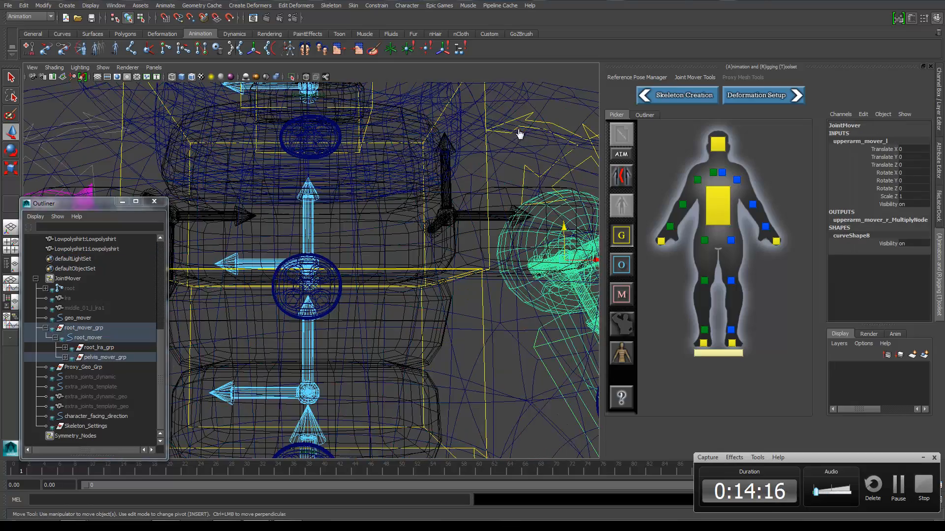
pyautogui.scroll(-5, 477, 175)
pyautogui.press('e')
pyautogui.moveTo(443, 232); pyautogui.dragTo(472, 275)
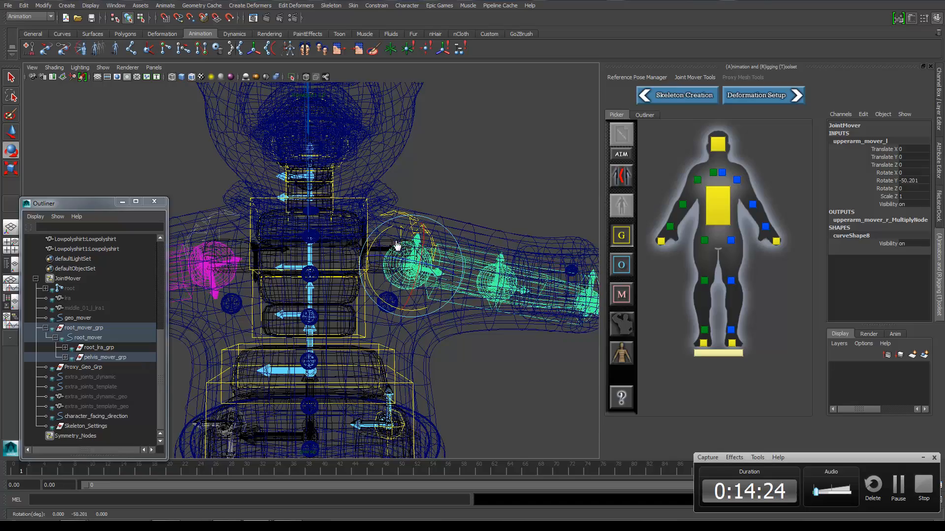
pyautogui.press('f')
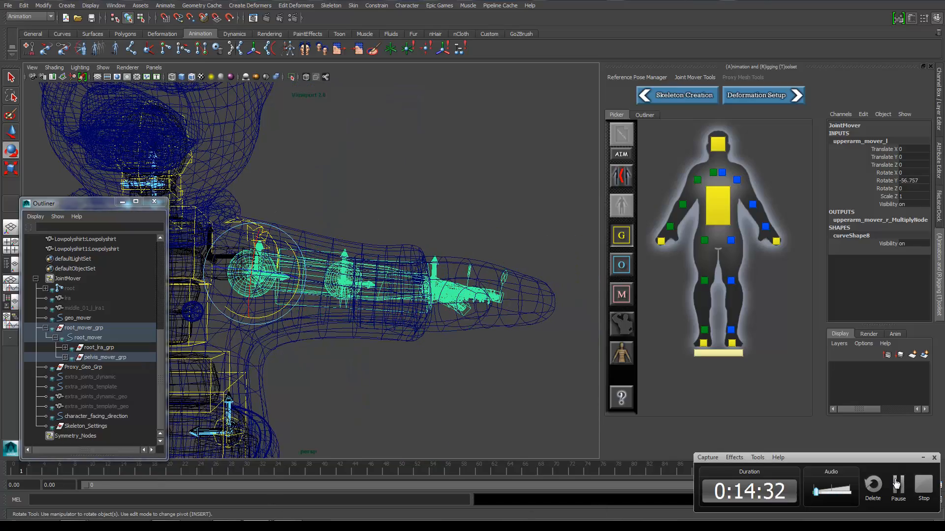
# - Scale the left upper arm mover to Scale Z 1.085 and check the arm from the side
pyautogui.click(10, 168)
pyautogui.moveTo(255, 275); pyautogui.dragTo(260, 275)
pyautogui.keyDown('alt'); pyautogui.moveTo(374, 256); pyautogui.dragTo(236, 291); pyautogui.keyUp('alt')
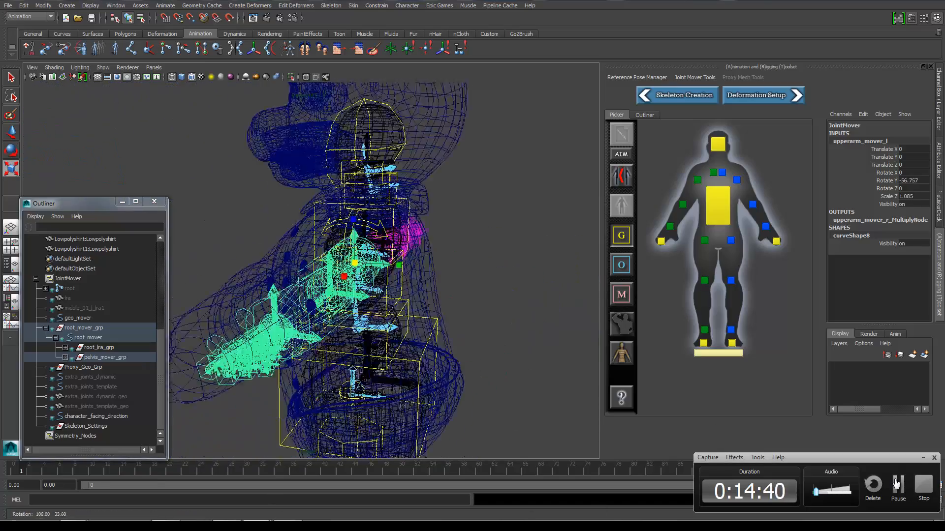
pyautogui.keyDown('alt'); pyautogui.moveTo(315, 290); pyautogui.dragTo(305, 266); pyautogui.keyUp('alt')
pyautogui.moveTo(344, 271)
pyautogui.keyDown('alt'); pyautogui.mouseDown(button='right')
pyautogui.moveTo(256, 270)
pyautogui.moveTo(345, 270)
pyautogui.mouseUp(button='right'); pyautogui.keyUp('alt')
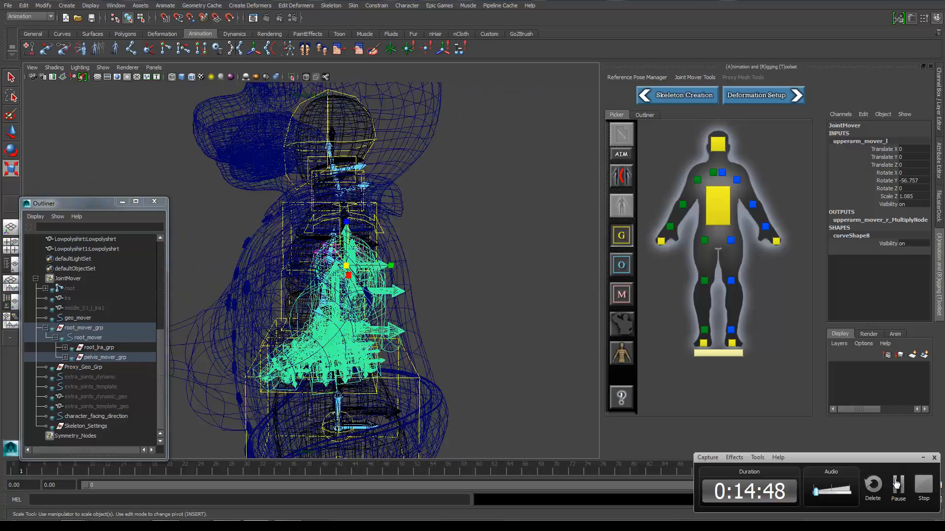
# - Inspect the left clavicle and shoulder movers up close against the shirt mesh
pyautogui.keyDown('alt'); pyautogui.moveTo(315, 265); pyautogui.dragTo(443, 256); pyautogui.keyUp('alt')
pyautogui.keyDown('alt'); pyautogui.moveTo(238, 274); pyautogui.dragTo(339, 295, button='middle'); pyautogui.keyUp('alt')
pyautogui.keyDown('alt'); pyautogui.moveTo(295, 275); pyautogui.dragTo(404, 276, button='right'); pyautogui.keyUp('alt')
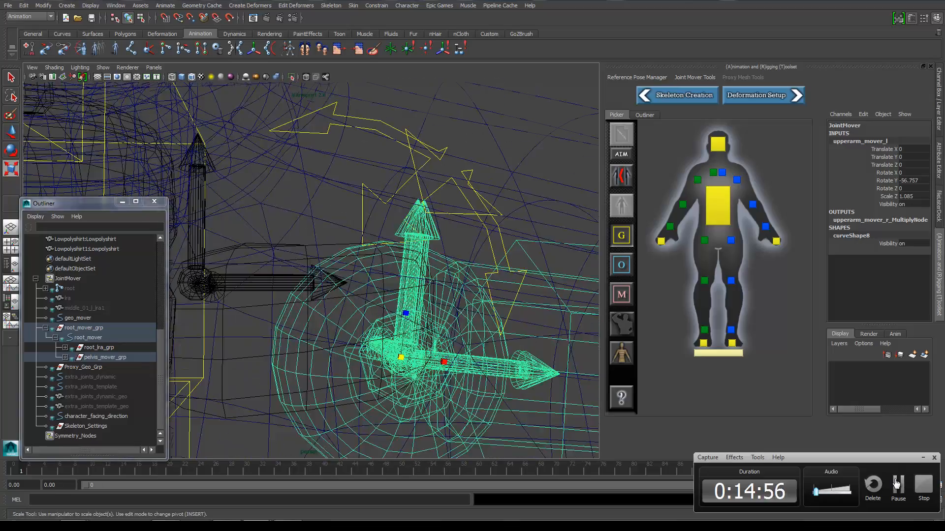
pyautogui.click(274, 249)
pyautogui.click(295, 222)
pyautogui.click(274, 249)
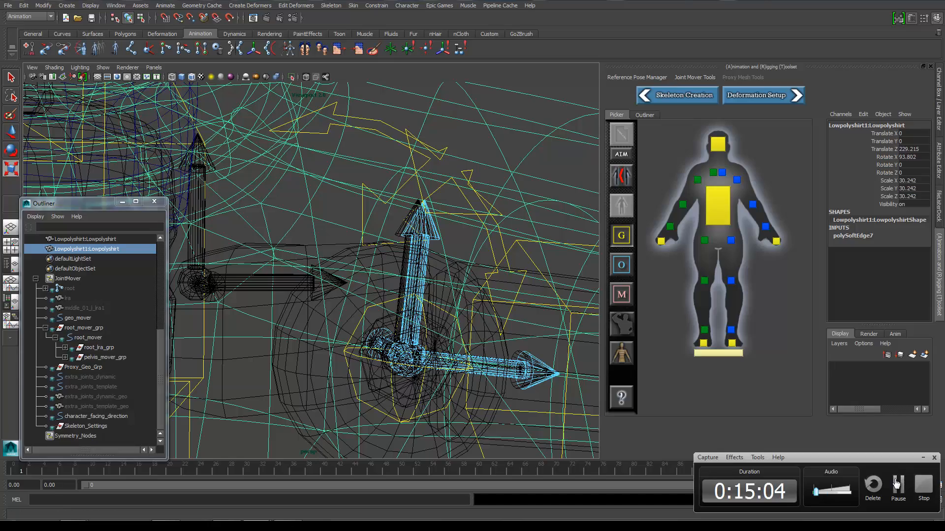
pyautogui.click(344, 196)
pyautogui.keyDown('alt'); pyautogui.moveTo(344, 197); pyautogui.dragTo(374, 197, button='right'); pyautogui.keyUp('alt')
pyautogui.keyDown('alt'); pyautogui.moveTo(374, 196); pyautogui.dragTo(304, 264, button='middle'); pyautogui.keyUp('alt')
pyautogui.click(295, 217)
pyautogui.click(319, 162)
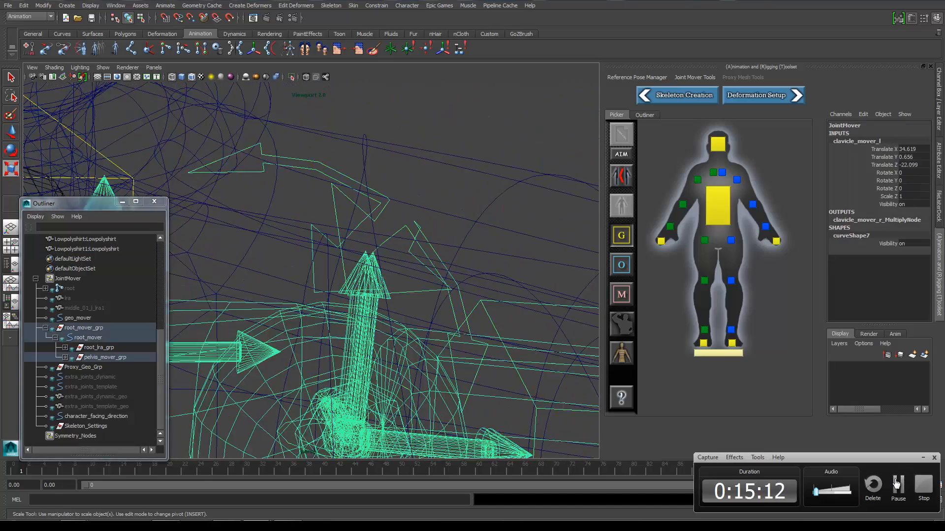
# - Try to move the left upper arm mover toward the middle of the sleeve, then undo the move
pyautogui.keyDown('alt'); pyautogui.moveTo(344, 246); pyautogui.dragTo(206, 246, button='right'); pyautogui.keyUp('alt')
pyautogui.keyDown('alt'); pyautogui.moveTo(296, 275); pyautogui.dragTo(295, 214, button='middle'); pyautogui.keyUp('alt')
pyautogui.keyDown('alt'); pyautogui.moveTo(295, 221); pyautogui.dragTo(275, 246, button='right'); pyautogui.keyUp('alt')
pyautogui.click(301, 305)
pyautogui.click(394, 345)
pyautogui.click(392, 266)
pyautogui.keyDown('alt'); pyautogui.moveTo(344, 246); pyautogui.dragTo(315, 275); pyautogui.keyUp('alt')
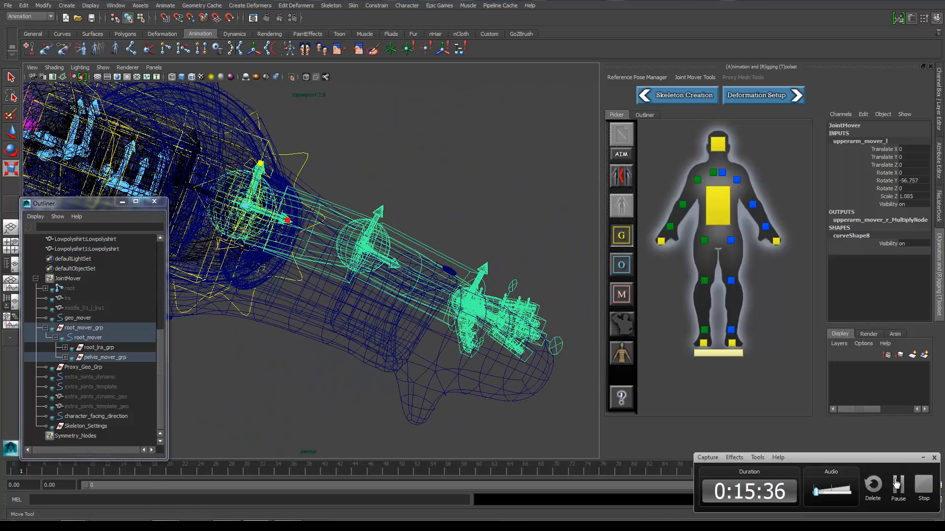
pyautogui.click(10, 132)
pyautogui.moveTo(248, 210); pyautogui.dragTo(248, 217)
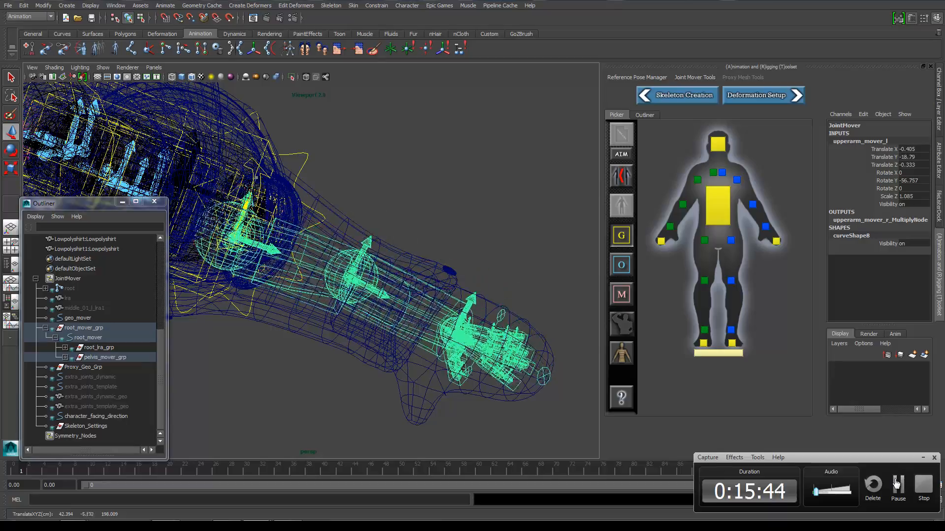
pyautogui.moveTo(344, 246)
pyautogui.keyDown('alt'); pyautogui.mouseDown()
pyautogui.moveTo(226, 236)
pyautogui.moveTo(344, 246)
pyautogui.mouseUp(); pyautogui.keyUp('alt')
pyautogui.hotkey('ctrl', 'z')
# - Move the left clavicle mover to about Translate Y -15.6 and Z -22.6 to center the arm in the sleeve
pyautogui.keyDown('alt'); pyautogui.moveTo(345, 246); pyautogui.dragTo(384, 246, button='right'); pyautogui.keyUp('alt')
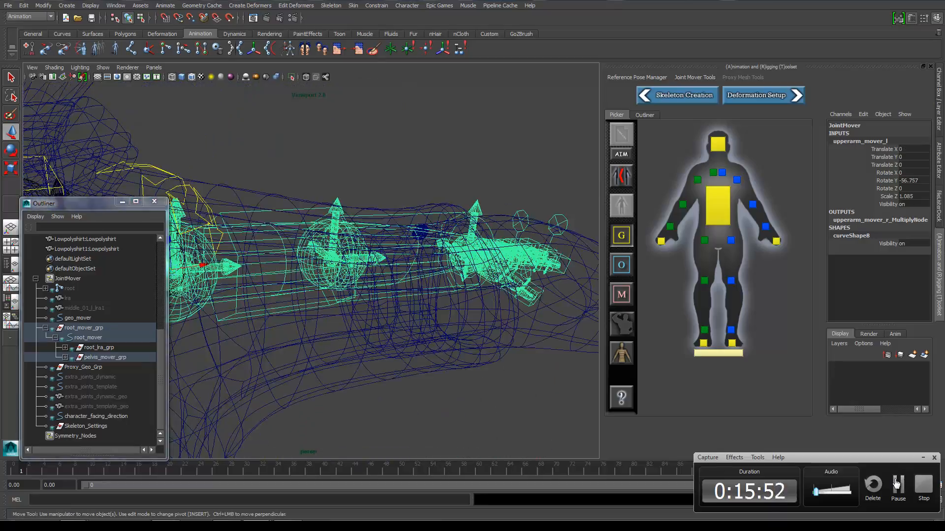
pyautogui.click(192, 187)
pyautogui.keyDown('alt'); pyautogui.moveTo(345, 247); pyautogui.dragTo(359, 216); pyautogui.keyUp('alt')
pyautogui.keyDown('alt'); pyautogui.moveTo(344, 246); pyautogui.dragTo(236, 236, button='middle'); pyautogui.keyUp('alt')
pyautogui.keyDown('alt'); pyautogui.moveTo(345, 246); pyautogui.dragTo(419, 246, button='right'); pyautogui.keyUp('alt')
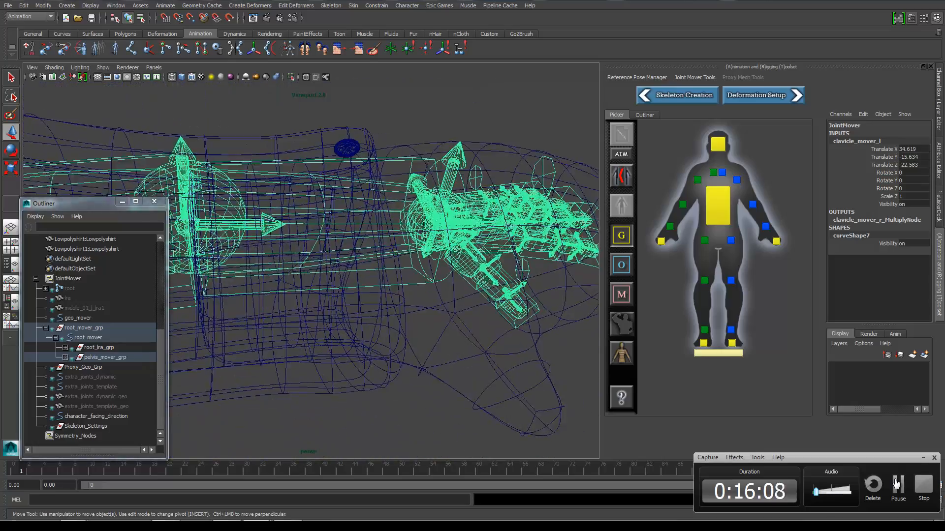
# - Scale the left lower arm mover to fit the bear's forearm
pyautogui.click(480, 268)
pyautogui.keyDown('alt'); pyautogui.moveTo(344, 246); pyautogui.dragTo(325, 271); pyautogui.keyUp('alt')
pyautogui.click(238, 199)
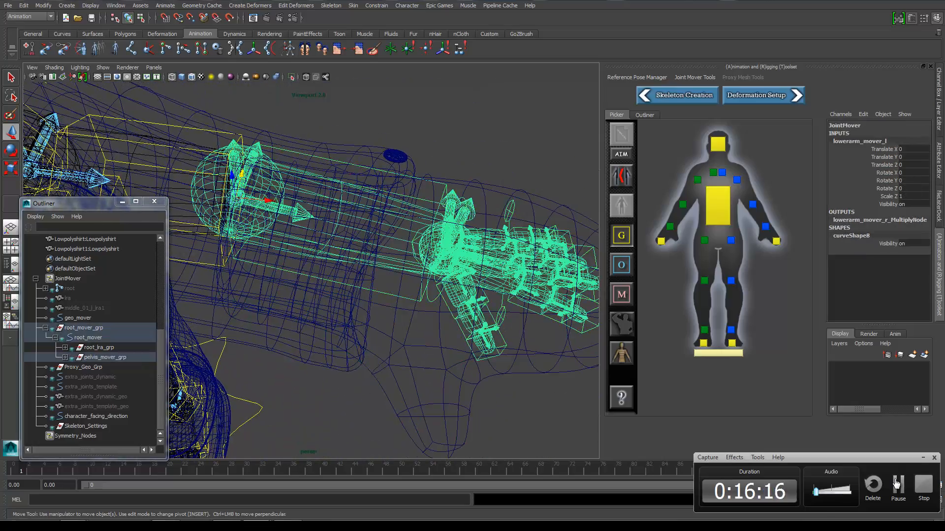
pyautogui.press('e')
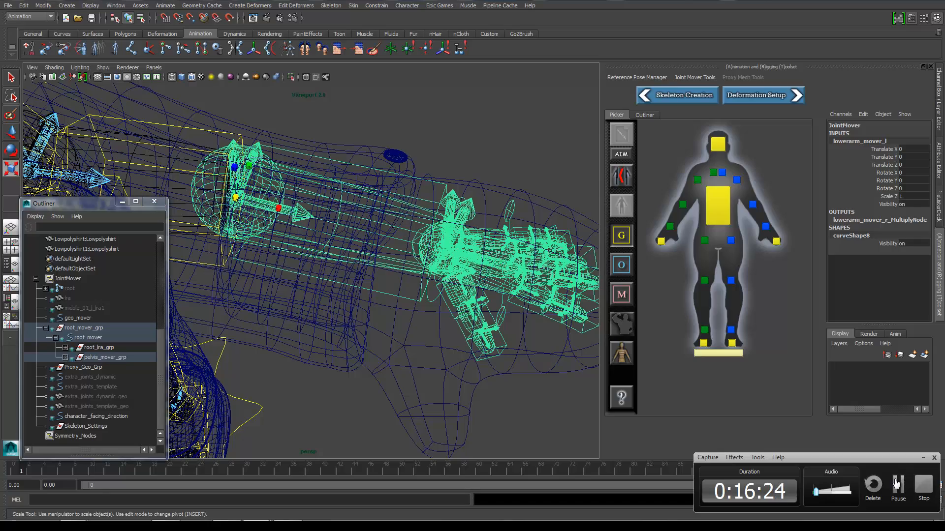
pyautogui.moveTo(235, 197); pyautogui.dragTo(216, 198)
pyautogui.keyDown('alt'); pyautogui.moveTo(344, 246); pyautogui.dragTo(295, 236); pyautogui.keyUp('alt')
# - Rotate the left upper arm mover to about X 6.8, Y -56.5 and Z -8.2 to align it with the sleeve
pyautogui.click(320, 315)
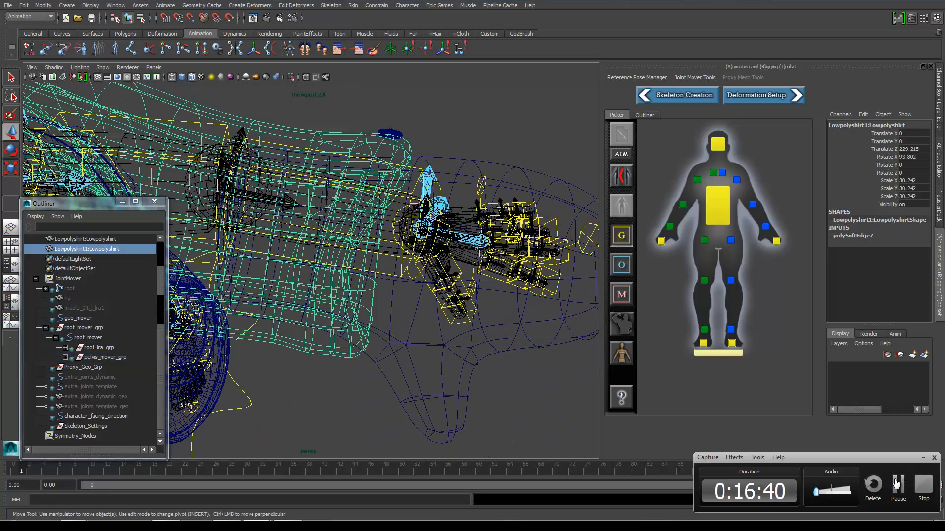
pyautogui.click(345, 123)
pyautogui.keyDown('alt'); pyautogui.moveTo(311, 270); pyautogui.dragTo(374, 276, button='right'); pyautogui.keyUp('alt')
pyautogui.click(295, 231)
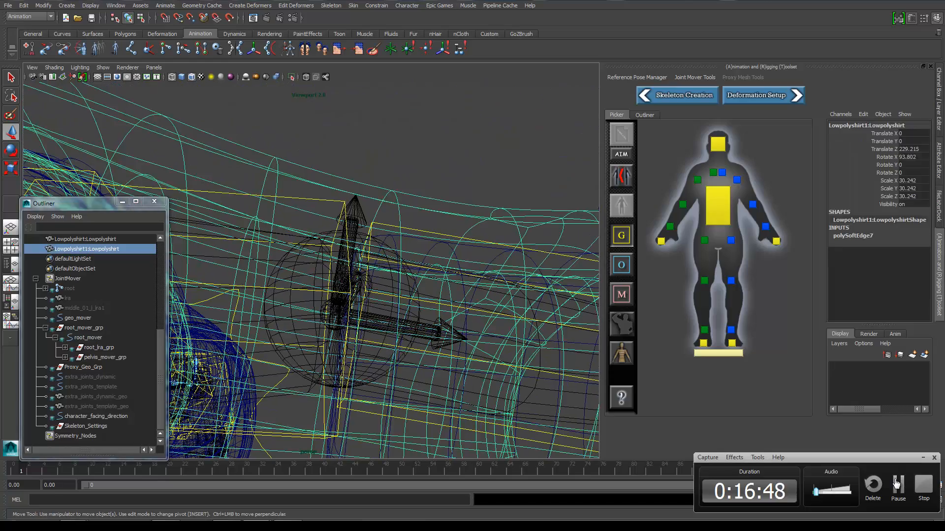
pyautogui.click(295, 197)
pyautogui.scroll(-6, 311, 271)
pyautogui.keyDown('alt'); pyautogui.moveTo(492, 295); pyautogui.dragTo(463, 276); pyautogui.keyUp('alt')
pyautogui.moveTo(211, 255); pyautogui.dragTo(217, 275)
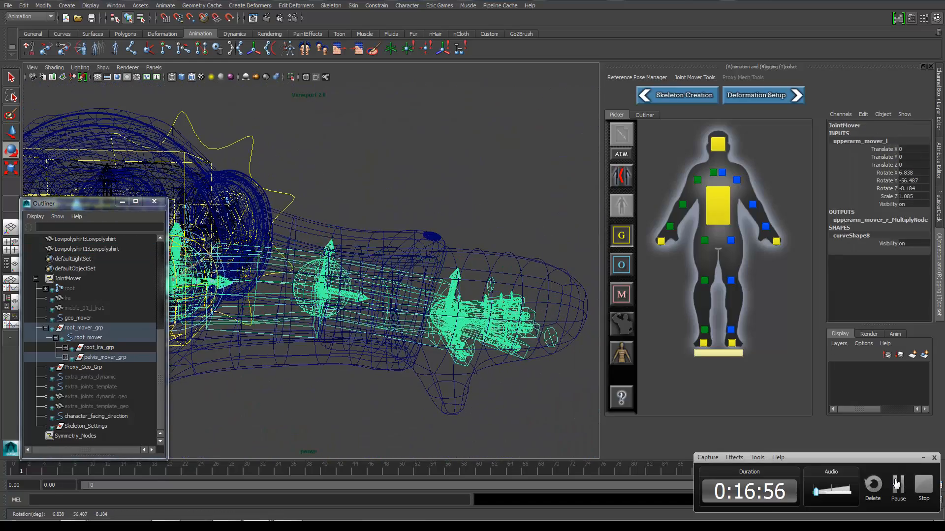
# - Rotate thumb_01_mover_l to about X 11.3, Y 4.3 and Z -28.5, and scale it to Scale Z 1.49
pyautogui.keyDown('alt'); pyautogui.moveTo(462, 275); pyautogui.dragTo(492, 295); pyautogui.keyUp('alt')
pyautogui.keyDown('alt'); pyautogui.moveTo(589, 305); pyautogui.dragTo(453, 261, button='middle'); pyautogui.keyUp('alt')
pyautogui.scroll(5, 453, 260)
pyautogui.click(361, 315)
pyautogui.click(345, 317)
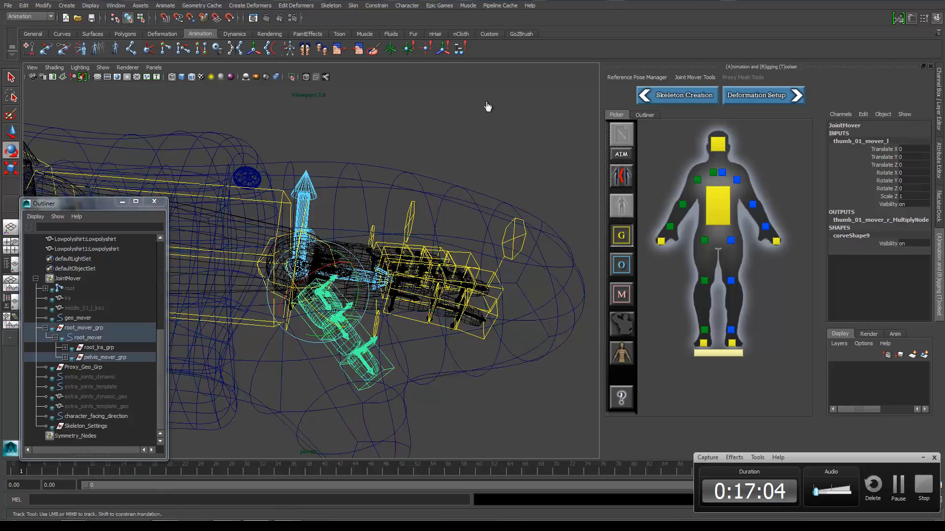
pyautogui.keyDown('alt'); pyautogui.moveTo(487, 105); pyautogui.dragTo(443, 147); pyautogui.keyUp('alt')
pyautogui.keyDown('alt'); pyautogui.moveTo(349, 291); pyautogui.dragTo(366, 238, button='middle'); pyautogui.keyUp('alt')
pyautogui.scroll(5, 366, 237)
pyautogui.keyDown('alt'); pyautogui.moveTo(379, 230); pyautogui.dragTo(388, 275); pyautogui.keyUp('alt')
pyautogui.moveTo(388, 274); pyautogui.dragTo(382, 297)
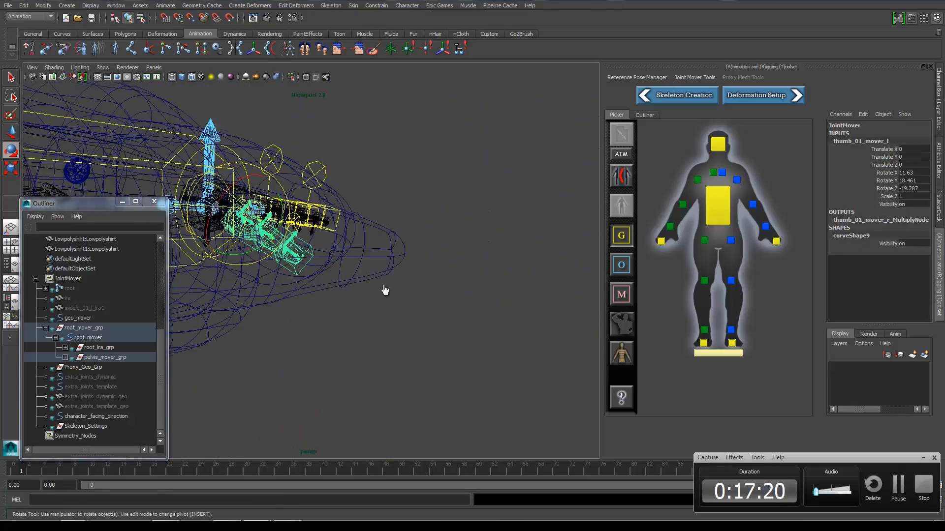
pyautogui.keyDown('alt'); pyautogui.moveTo(35, 131); pyautogui.dragTo(367, 224); pyautogui.keyUp('alt')
pyautogui.press('r')
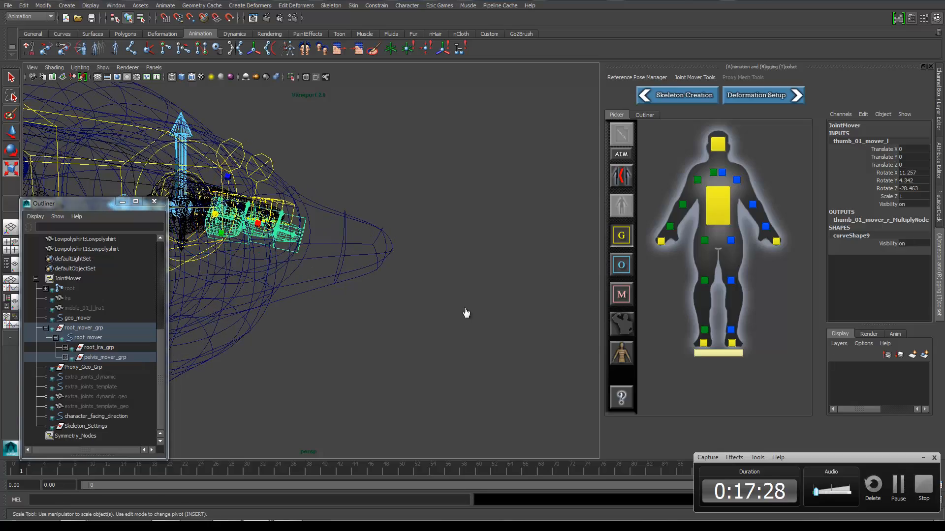
pyautogui.keyDown('alt'); pyautogui.moveTo(457, 300); pyautogui.dragTo(520, 349); pyautogui.keyUp('alt')
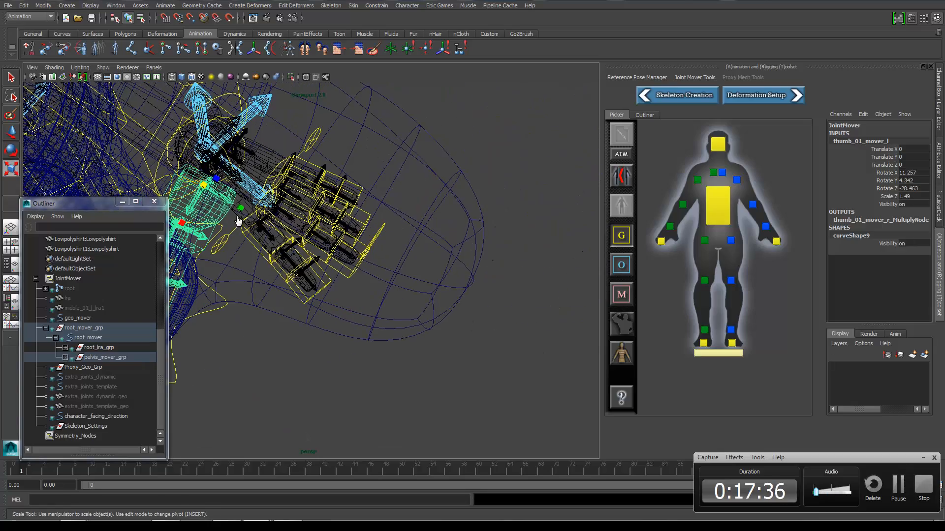
# - Select the left hand's finger movers together with pinky_01_mover_l and activate the Rotate tool
pyautogui.click(241, 223)
pyautogui.keyDown('shift'); pyautogui.click(306, 243); pyautogui.keyUp('shift')
pyautogui.keyDown('shift'); pyautogui.click(426, 306); pyautogui.keyUp('shift')
pyautogui.hotkey('ctrl', 'z')
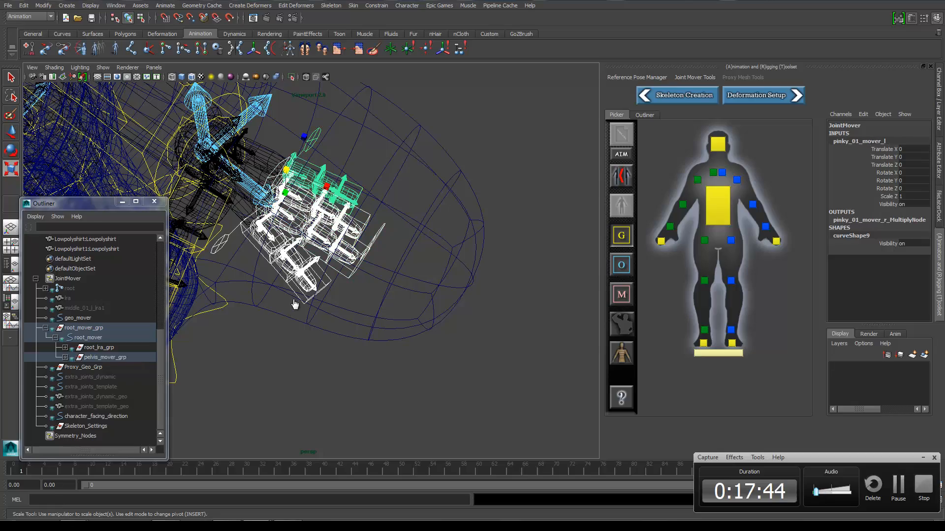
pyautogui.keyDown('alt'); pyautogui.moveTo(360, 284); pyautogui.dragTo(331, 140); pyautogui.keyUp('alt')
pyautogui.press('e')
pyautogui.click(283, 273)
# - Hide the Low_face mesh to expose the head and neck movers
pyautogui.keyDown('alt'); pyautogui.moveTo(331, 139); pyautogui.dragTo(275, 148, button='right'); pyautogui.keyUp('alt')
pyautogui.moveTo(276, 148)
pyautogui.keyDown('alt'); pyautogui.mouseDown()
pyautogui.moveTo(329, 139)
pyautogui.moveTo(340, 123)
pyautogui.moveTo(275, 147)
pyautogui.mouseUp(); pyautogui.keyUp('alt')
pyautogui.keyDown('alt'); pyautogui.moveTo(236, 108); pyautogui.dragTo(275, 241, button='middle'); pyautogui.keyUp('alt')
pyautogui.keyDown('alt'); pyautogui.moveTo(275, 241); pyautogui.dragTo(332, 247, button='right'); pyautogui.keyUp('alt')
pyautogui.click(327, 169)
pyautogui.press('z')
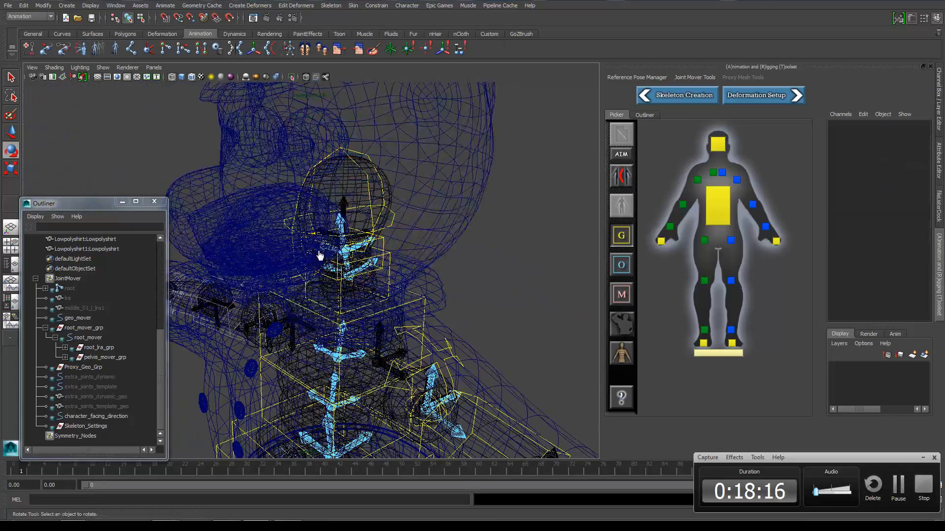
pyautogui.hotkey('shift', 'z')
pyautogui.keyDown('alt'); pyautogui.moveTo(536, 378); pyautogui.dragTo(534, 333, button='right'); pyautogui.keyUp('alt')
pyautogui.press('z')
pyautogui.hotkey('shift', 'z')
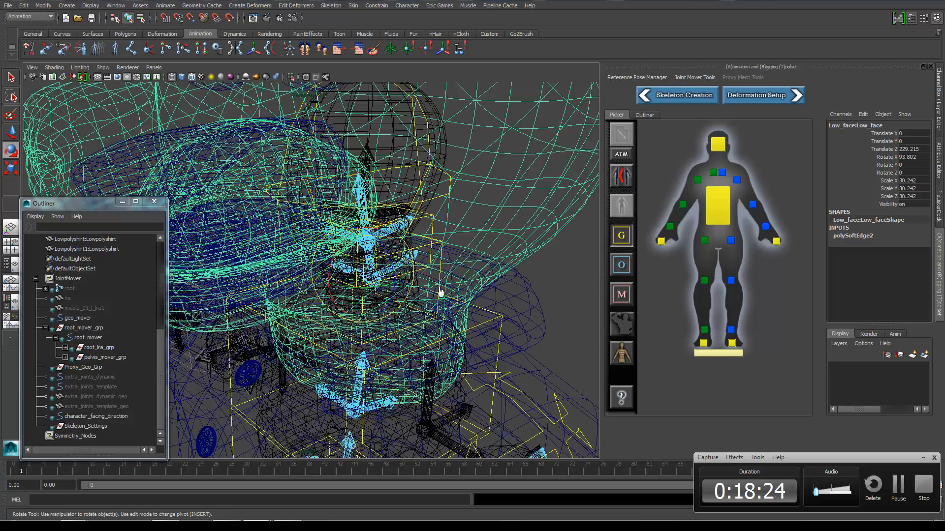
pyautogui.keyDown('alt'); pyautogui.moveTo(463, 135); pyautogui.dragTo(365, 341, button='middle'); pyautogui.keyUp('alt')
pyautogui.press('z')
pyautogui.hotkey('shift', 'z')
pyautogui.press('z')
pyautogui.hotkey('shift', 'z')
pyautogui.press('f')
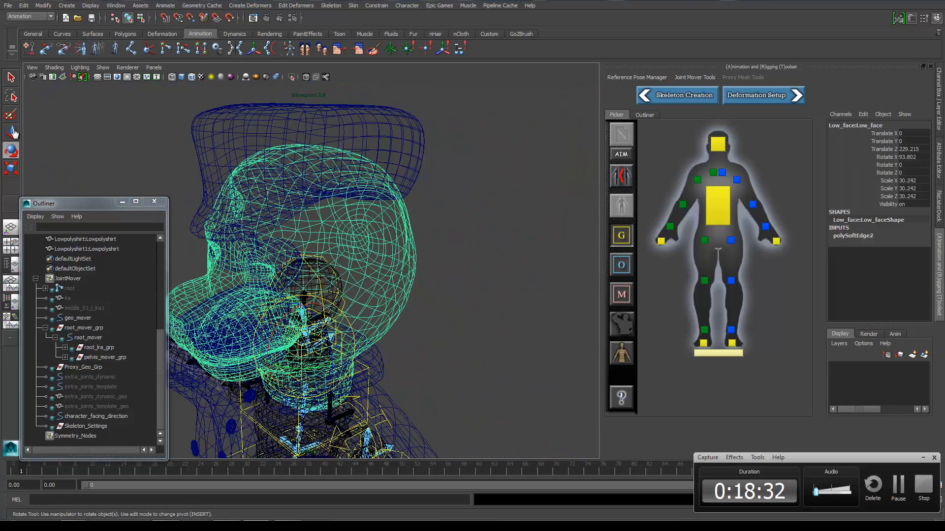
pyautogui.hotkey('ctrl', 'h')
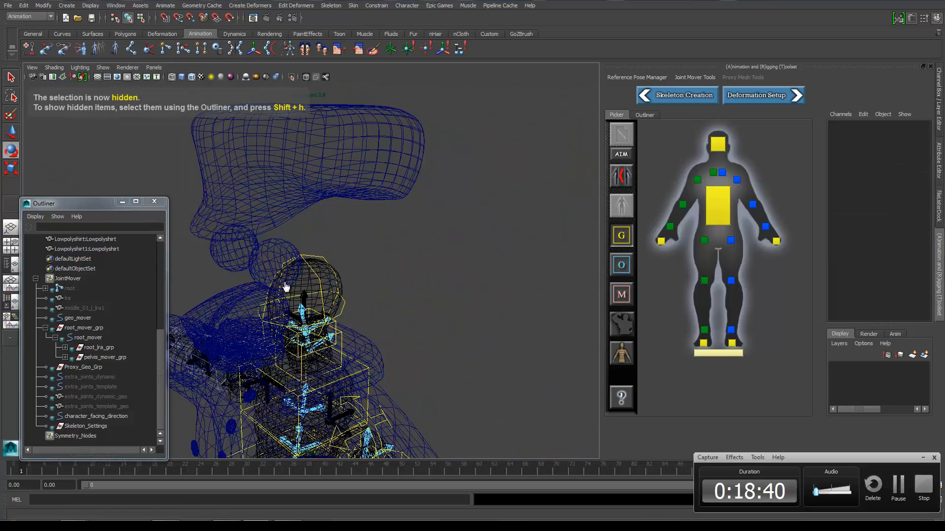
# - Scale head_mover to Scale Z 1.636 and move it up to about Translate X 34.3 and Translate Y -0.8
pyautogui.click(287, 289)
pyautogui.keyDown('alt'); pyautogui.moveTo(219, 243); pyautogui.dragTo(178, 159); pyautogui.keyUp('alt')
pyautogui.press('r')
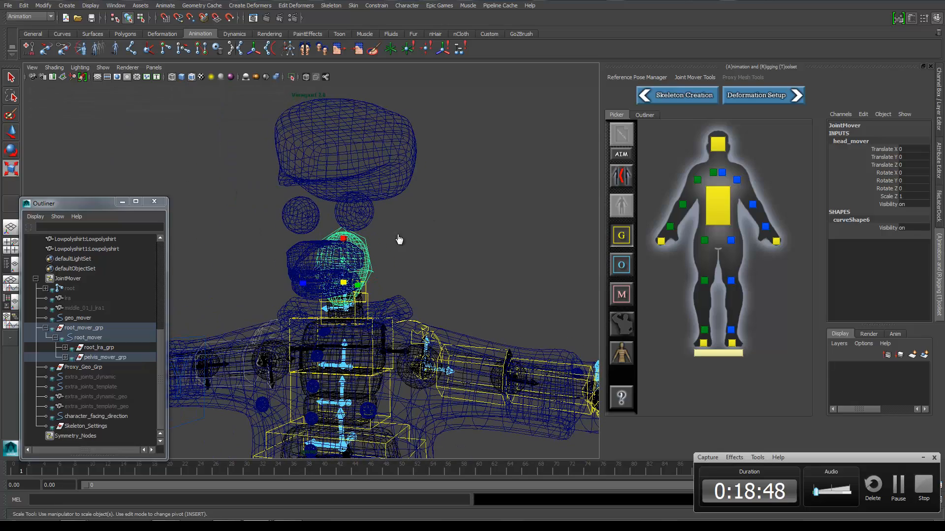
pyautogui.press('w')
pyautogui.moveTo(340, 309); pyautogui.dragTo(339, 276, button='middle')
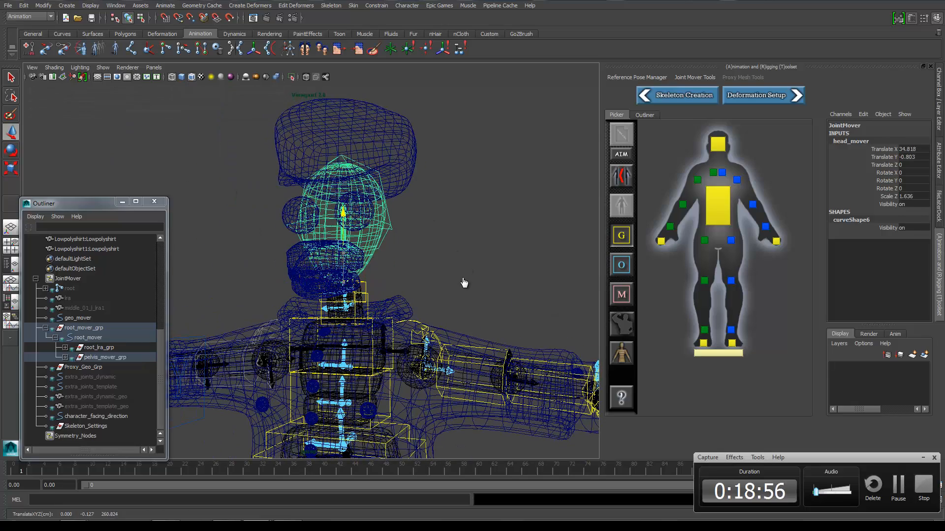
pyautogui.click(352, 212)
pyautogui.press('r')
pyautogui.hotkey('ctrl', 'z')
pyautogui.hotkey('ctrl', 'z')
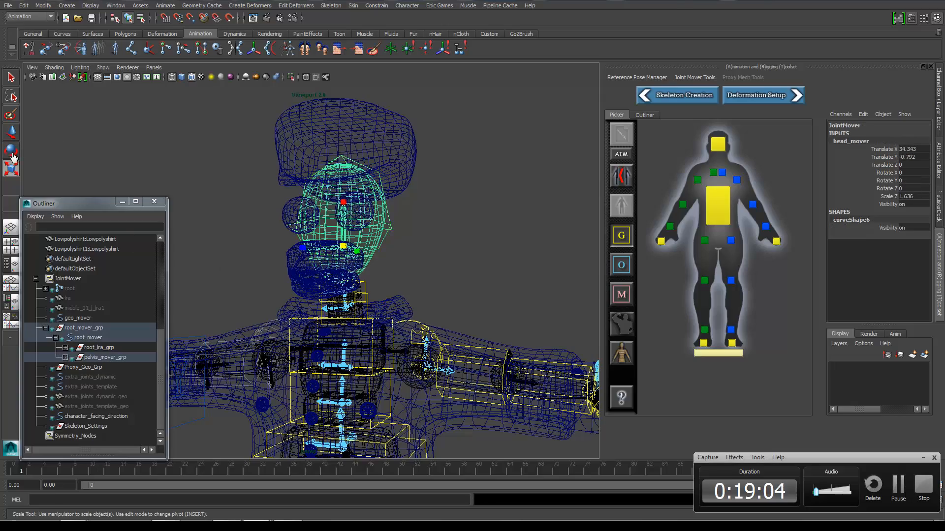
# - Select neck_01_mover and scale it to Scale Z 1.203 to fit the bear's neck and head
pyautogui.moveTo(180, 246); pyautogui.dragTo(199, 248, button='middle')
pyautogui.keyDown('alt'); pyautogui.moveTo(428, 263); pyautogui.dragTo(329, 278); pyautogui.keyUp('alt')
pyautogui.click(286, 294)
pyautogui.press('Up')
pyautogui.press('Up')
pyautogui.moveTo(214, 125); pyautogui.dragTo(262, 159, button='middle')
pyautogui.keyDown('alt'); pyautogui.moveTo(337, 208); pyautogui.dragTo(316, 337); pyautogui.keyUp('alt')
# - Unhide the Low_face mesh and return the viewport to smooth shading
pyautogui.click(35, 279)
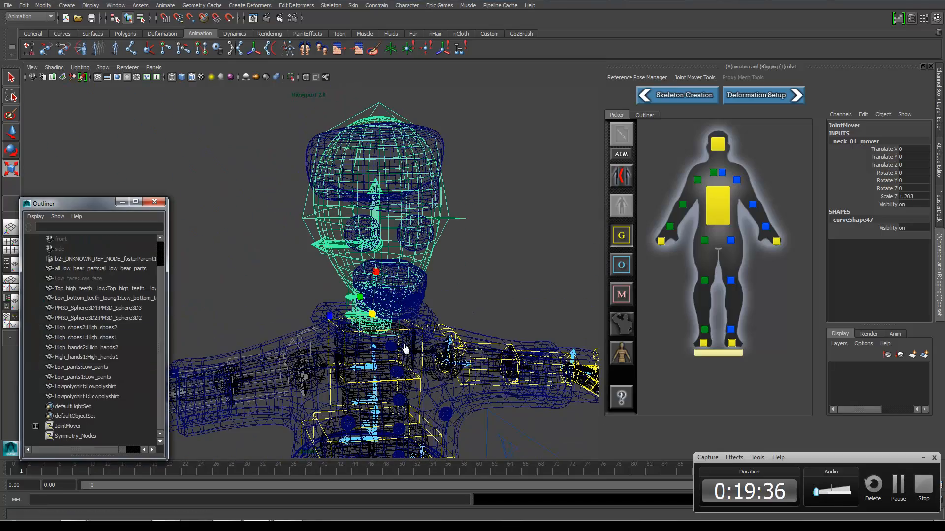
pyautogui.click(78, 278)
pyautogui.hotkey('shift', 'h')
pyautogui.click(54, 68)
pyautogui.click(74, 90)
pyautogui.scroll(-5, 217, 245)
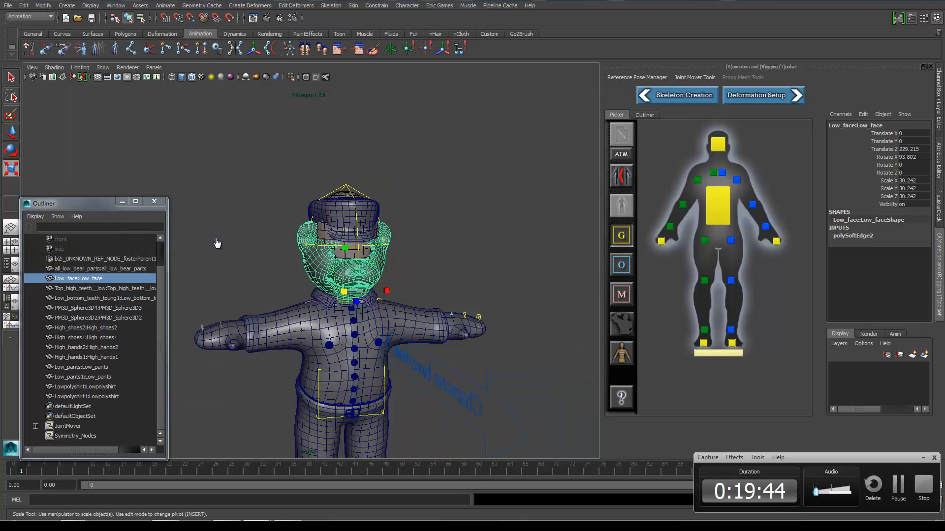
# - Save the scene as officer bearhug2.mb in the officer bearhug folder
pyautogui.moveTo(217, 245)
pyautogui.keyDown('alt'); pyautogui.mouseDown()
pyautogui.moveTo(262, 247)
pyautogui.moveTo(239, 264)
pyautogui.mouseUp(); pyautogui.keyUp('alt')
pyautogui.keyDown('alt'); pyautogui.moveTo(239, 264); pyautogui.dragTo(241, 165, button='middle'); pyautogui.keyUp('alt')
pyautogui.keyDown('alt'); pyautogui.moveTo(276, 221); pyautogui.dragTo(226, 242); pyautogui.keyUp('alt')
pyautogui.click(8, 5)
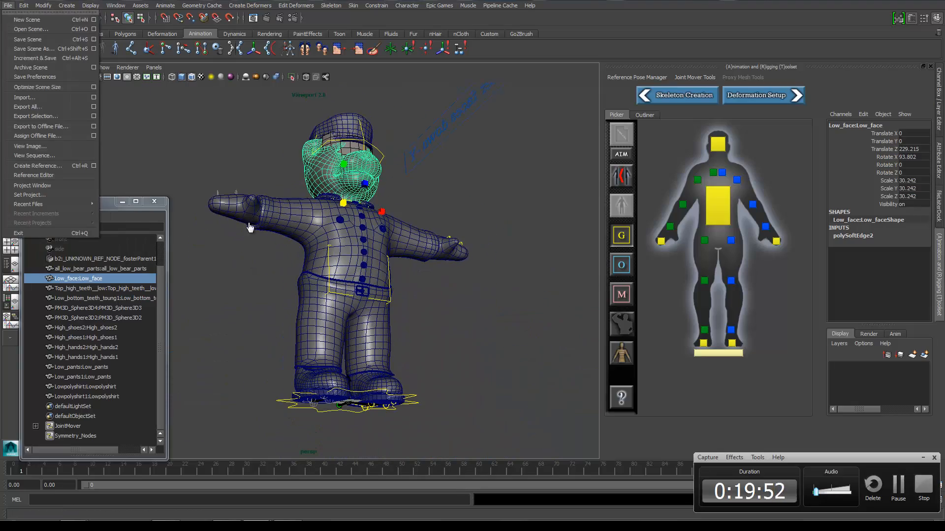
pyautogui.click(29, 47)
pyautogui.doubleClick(206, 175)
pyautogui.click(324, 254)
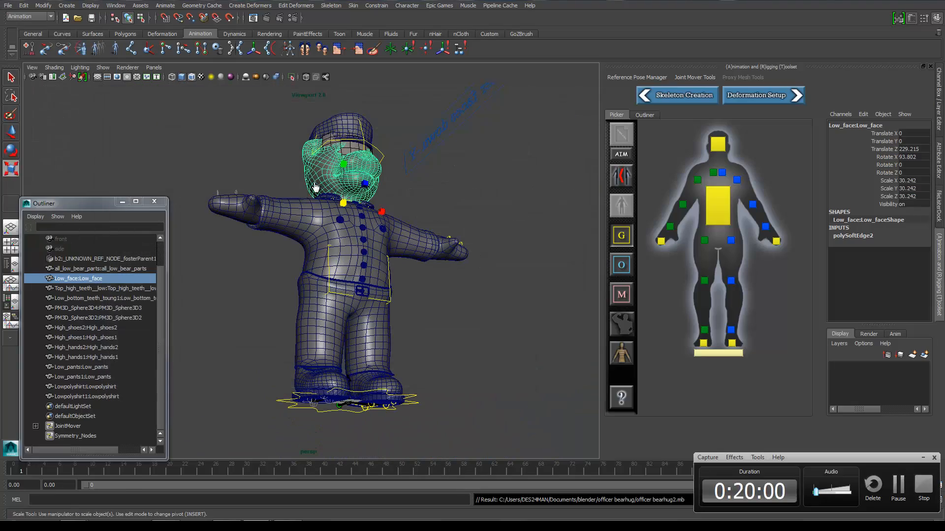
# - Start Deformation Setup, create the rig pose with the automatic T pose, and save that rig pose
pyautogui.keyDown('alt'); pyautogui.moveTo(324, 165); pyautogui.dragTo(286, 176); pyautogui.keyUp('alt')
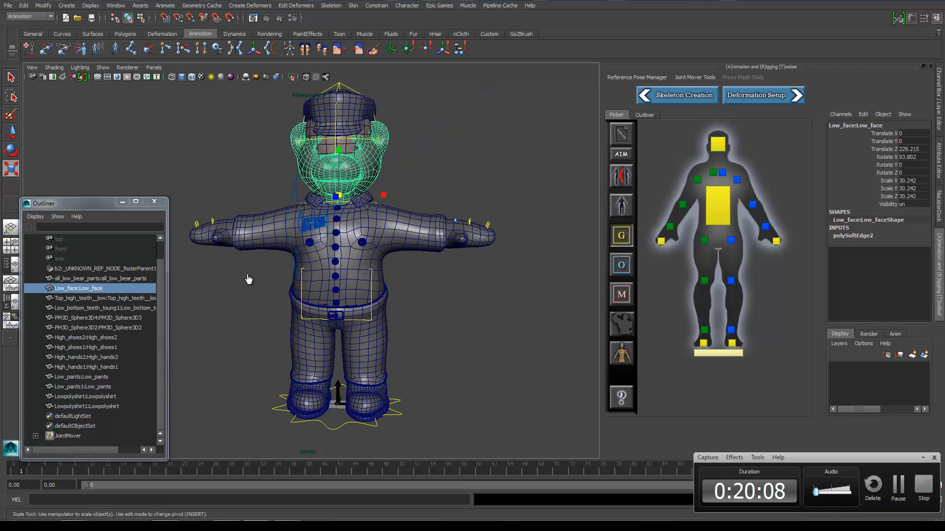
pyautogui.moveTo(368, 244)
pyautogui.keyDown('alt'); pyautogui.mouseDown()
pyautogui.moveTo(339, 241)
pyautogui.moveTo(362, 235)
pyautogui.moveTo(355, 230)
pyautogui.mouseUp(); pyautogui.keyUp('alt')
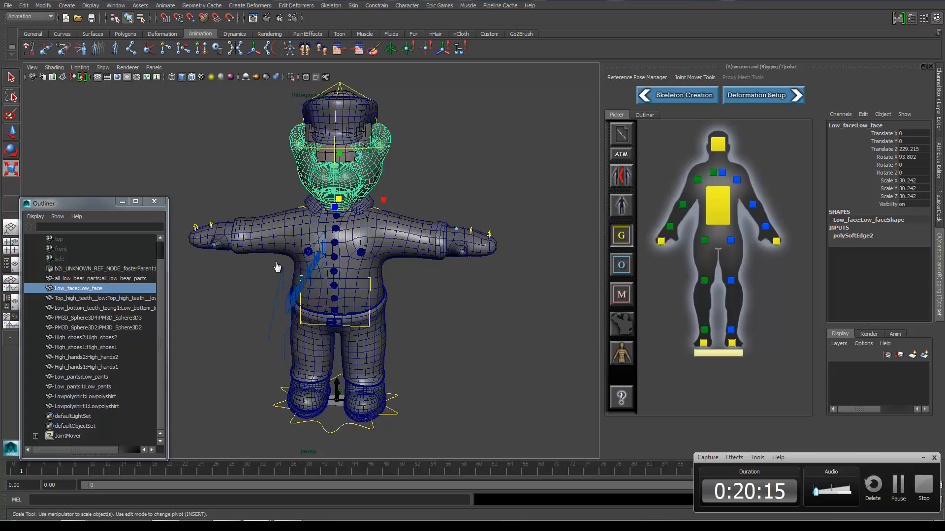
pyautogui.moveTo(274, 268)
pyautogui.keyDown('alt'); pyautogui.mouseDown()
pyautogui.moveTo(377, 272)
pyautogui.moveTo(347, 275)
pyautogui.moveTo(278, 255)
pyautogui.mouseUp(); pyautogui.keyUp('alt')
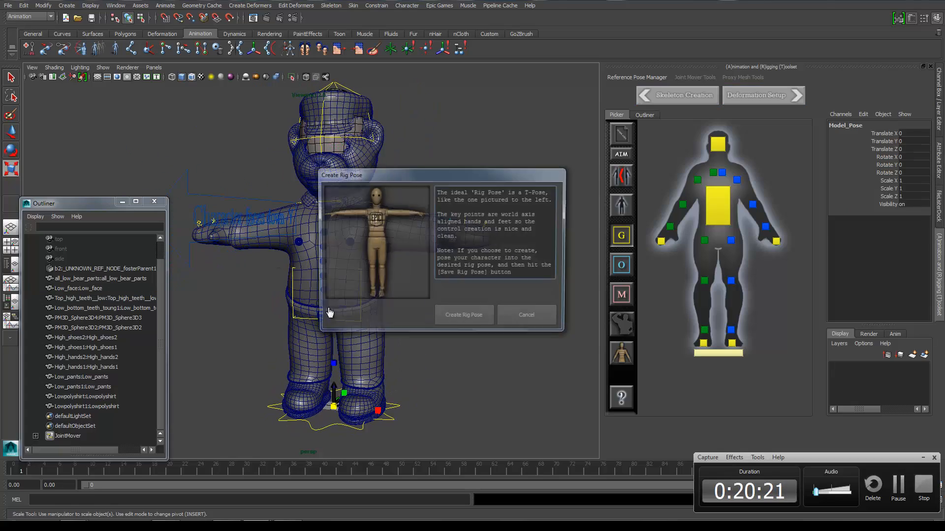
pyautogui.click(464, 318)
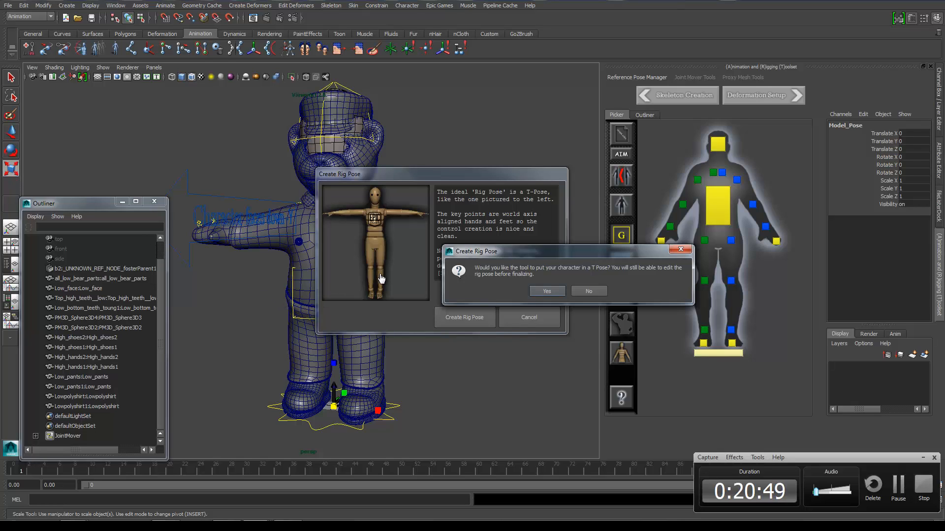
pyautogui.click(546, 291)
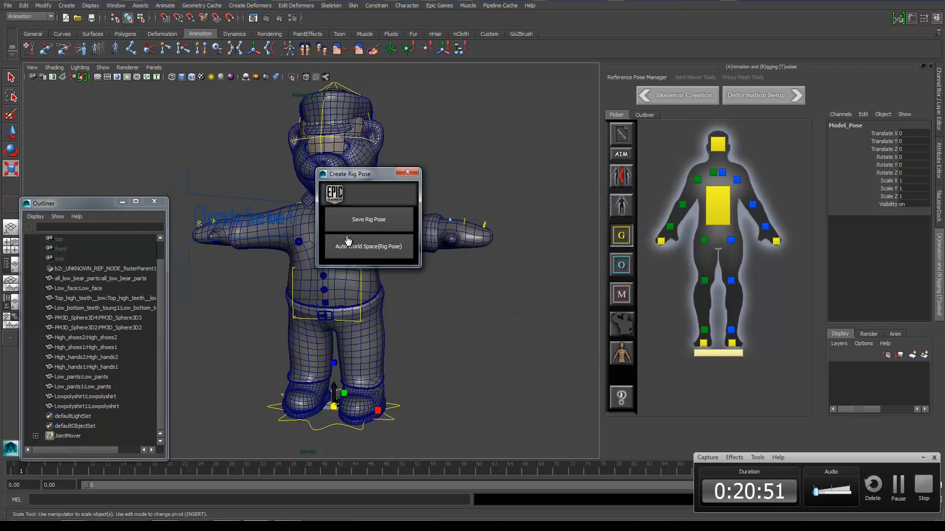
pyautogui.click(352, 223)
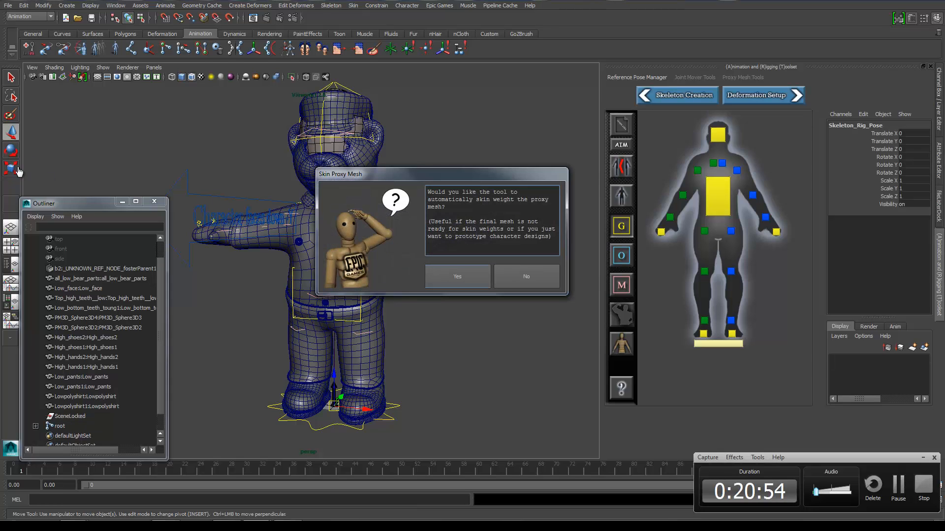
pyautogui.press('Return')
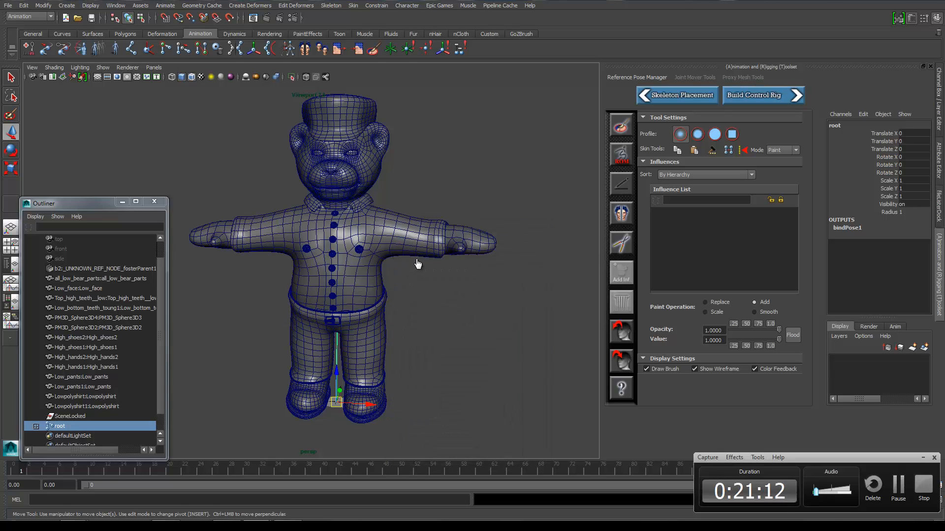
# - Examine the generated skeleton inside the bear in wireframe, and return the viewport to smooth shading
pyautogui.press('4')
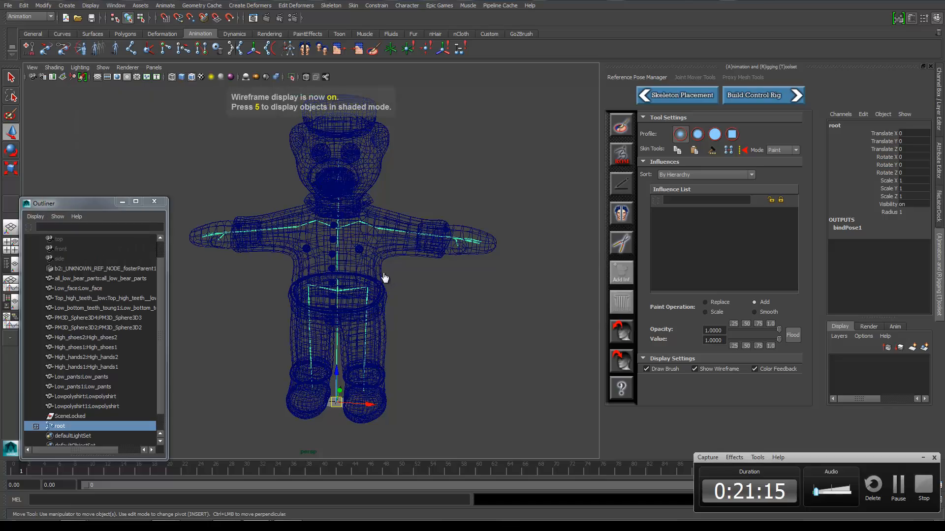
pyautogui.moveTo(385, 278)
pyautogui.keyDown('alt'); pyautogui.mouseDown()
pyautogui.moveTo(525, 308)
pyautogui.moveTo(444, 282)
pyautogui.moveTo(379, 293)
pyautogui.moveTo(471, 298)
pyautogui.moveTo(158, 196)
pyautogui.moveTo(74, 310)
pyautogui.mouseUp(); pyautogui.keyUp('alt')
pyautogui.click(54, 68)
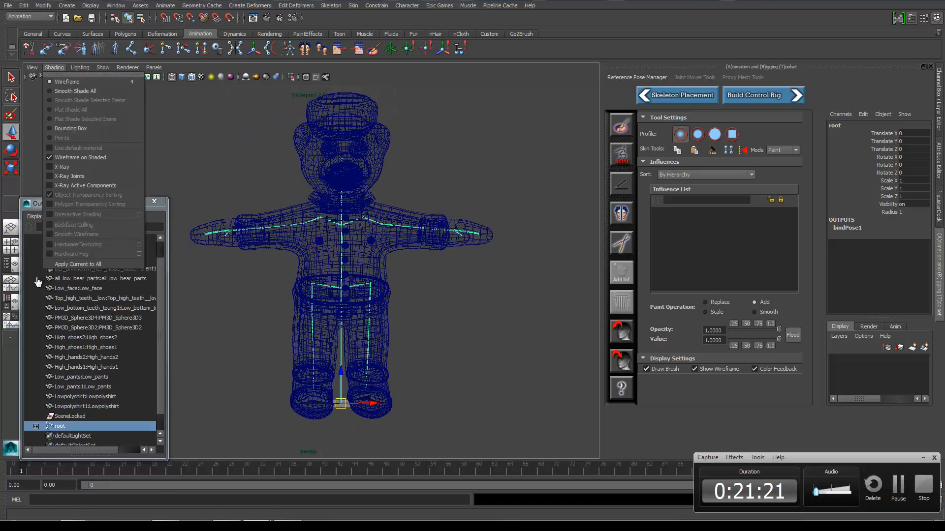
pyautogui.click(74, 91)
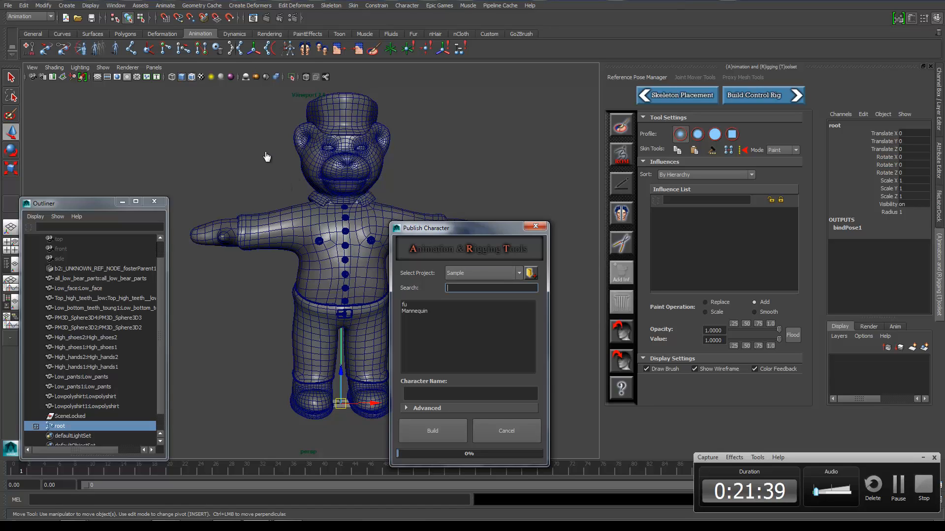
# - Build the control rig by publishing the character under the name officer bearhug in the Sample project
pyautogui.write('officer')
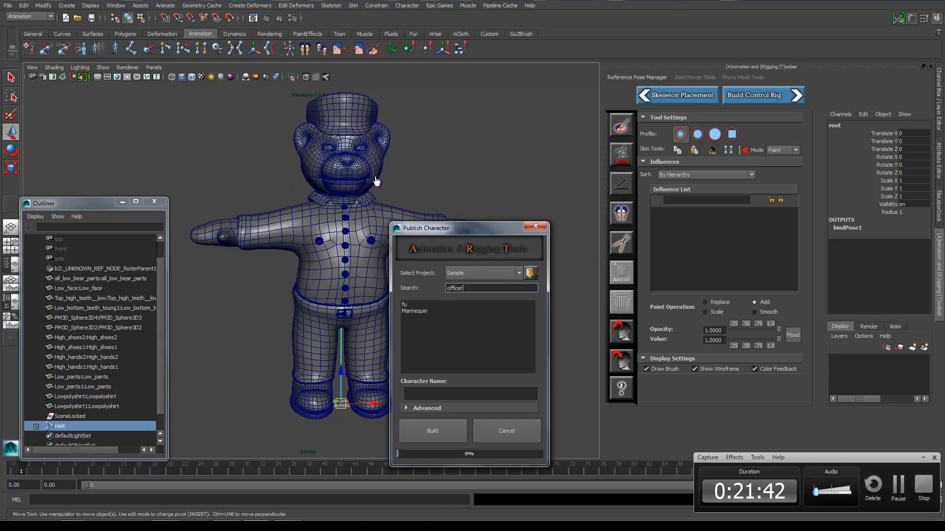
pyautogui.write(' bearhug')
pyautogui.hotkey('ctrl', 'a')
pyautogui.hotkey('ctrl', 'c')
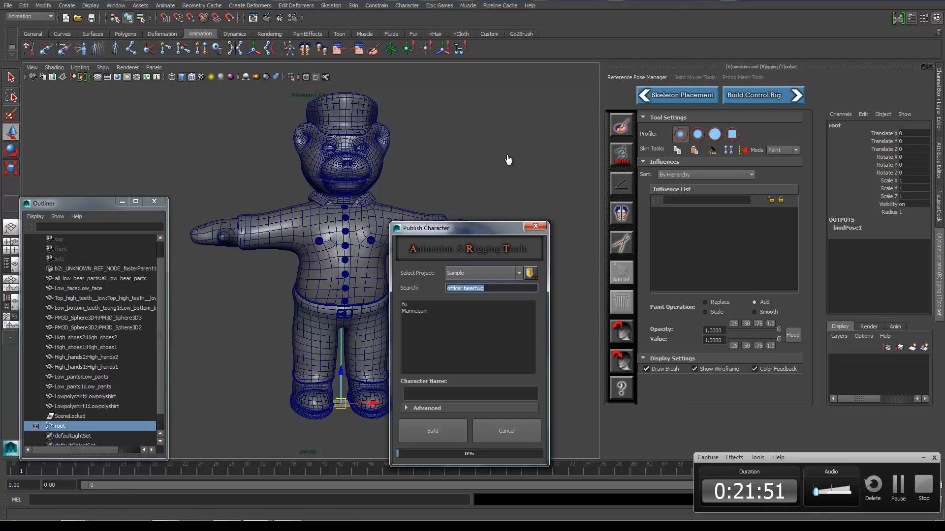
pyautogui.click(530, 272)
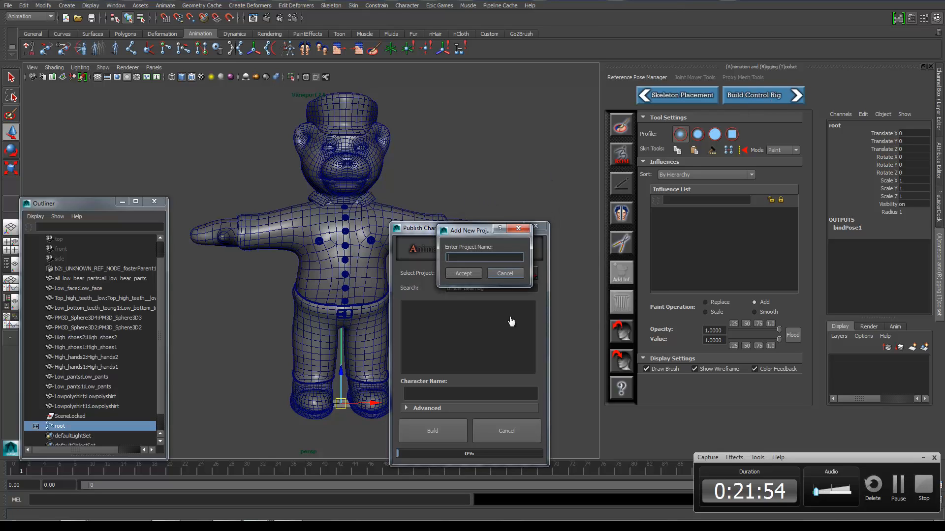
pyautogui.press('Escape')
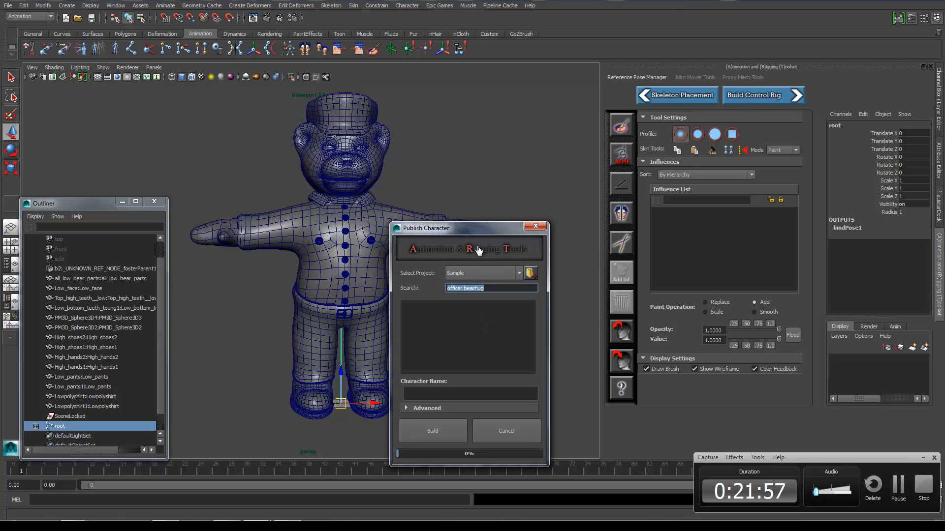
pyautogui.press('Tab')
pyautogui.hotkey('ctrl', 'v')
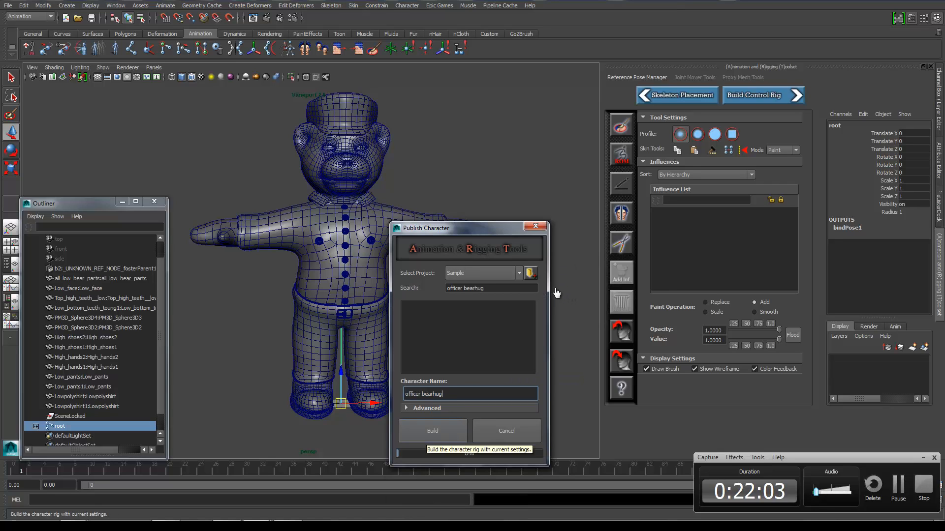
pyautogui.click(427, 435)
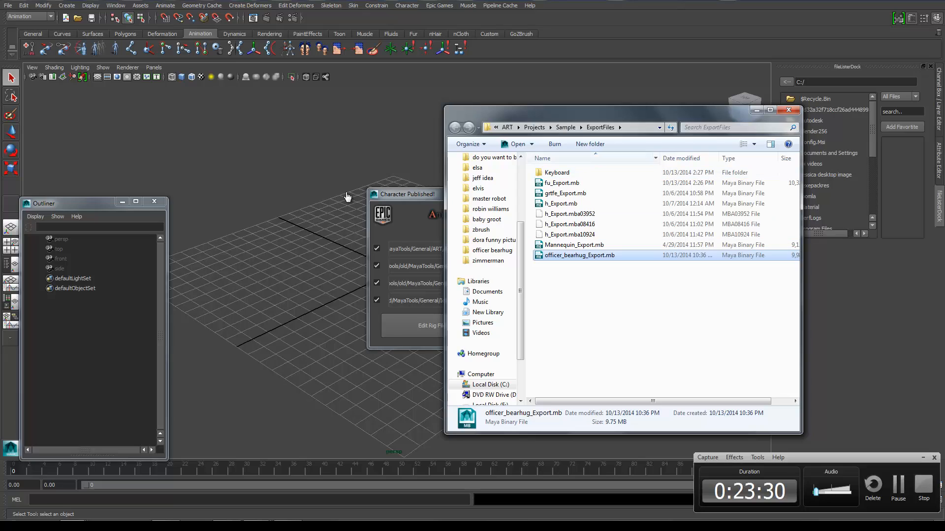
# - Examine the full path of the ExportFiles folder and the officer_bearhug_Export.mb file, and close the folder window
pyautogui.hotkey('alt', 'd')
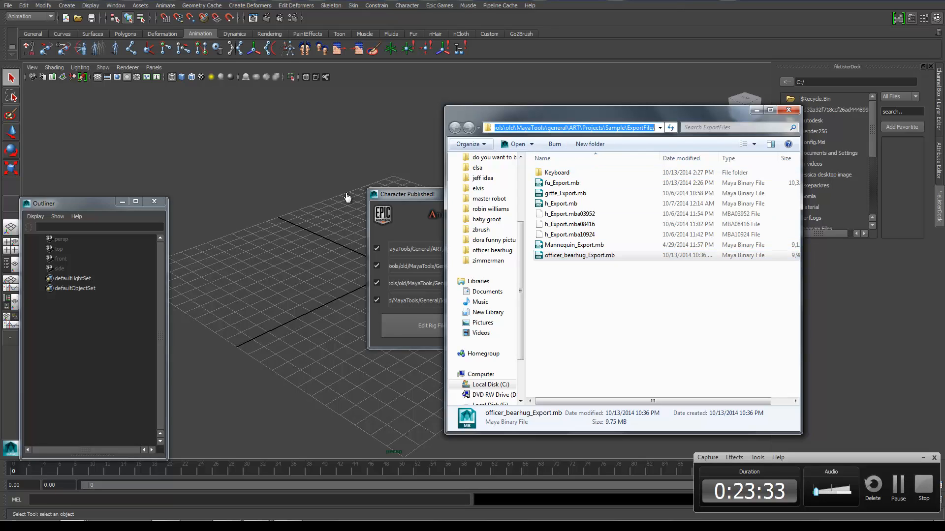
pyautogui.hotkey('shift', 'Home')
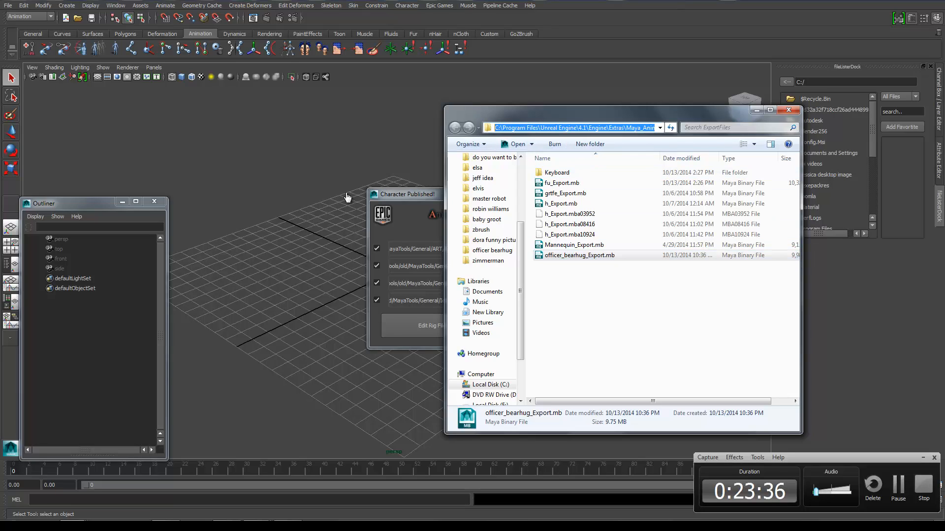
pyautogui.hotkey('shift', 'Right')
pyautogui.hotkey('shift', 'Right')
pyautogui.hotkey('shift', 'Right')
pyautogui.hotkey('shift', 'Right')
pyautogui.hotkey('shift', 'Right')
pyautogui.hotkey('shift', 'Right')
pyautogui.hotkey('shift', 'Right')
pyautogui.hotkey('shift', 'Right')
pyautogui.hotkey('shift', 'Right')
pyautogui.hotkey('shift', 'Right')
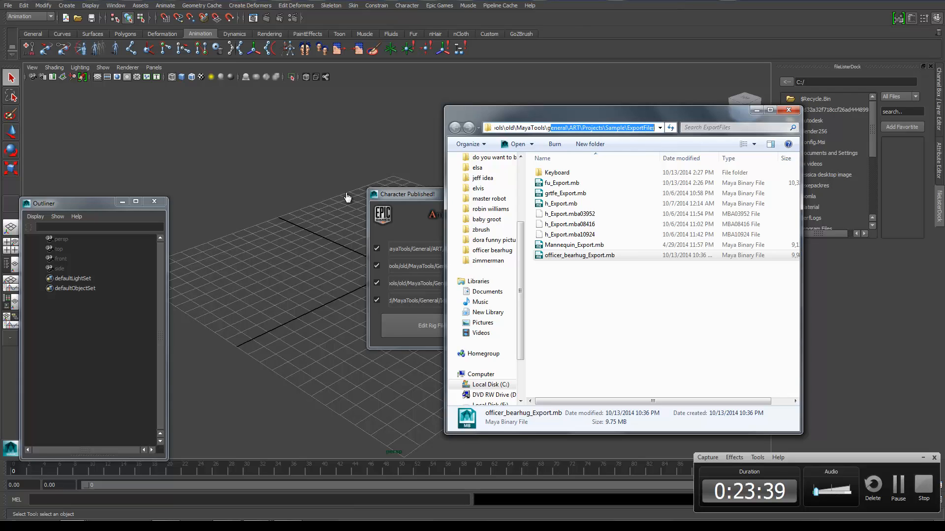
pyautogui.press('Return')
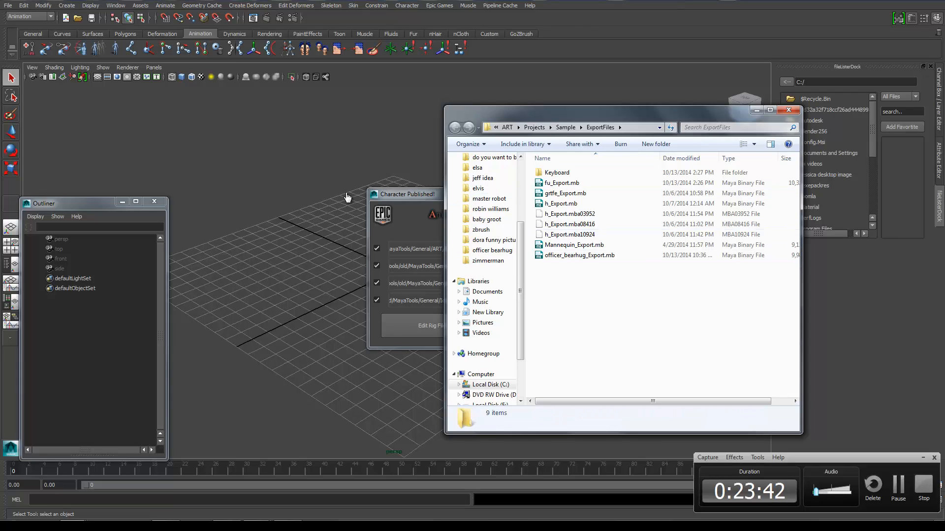
pyautogui.click(579, 256)
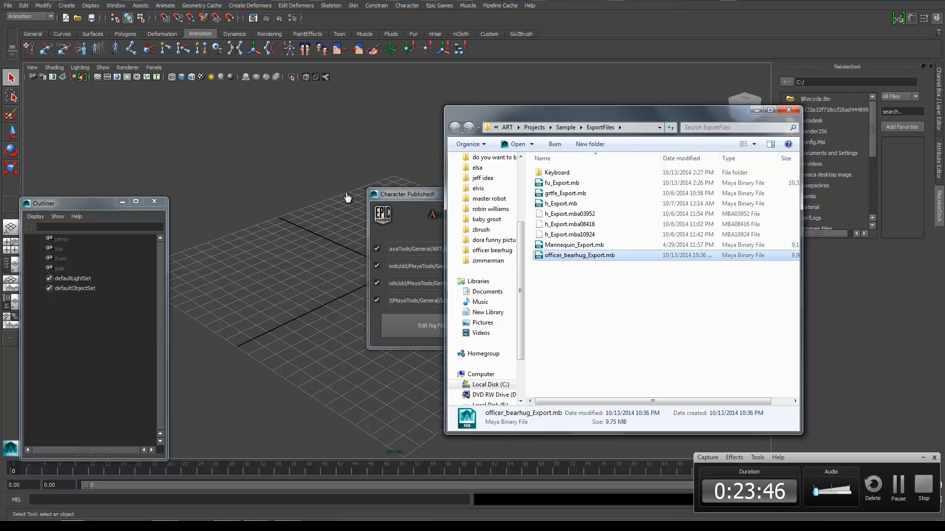
pyautogui.hotkey('alt', 'F4')
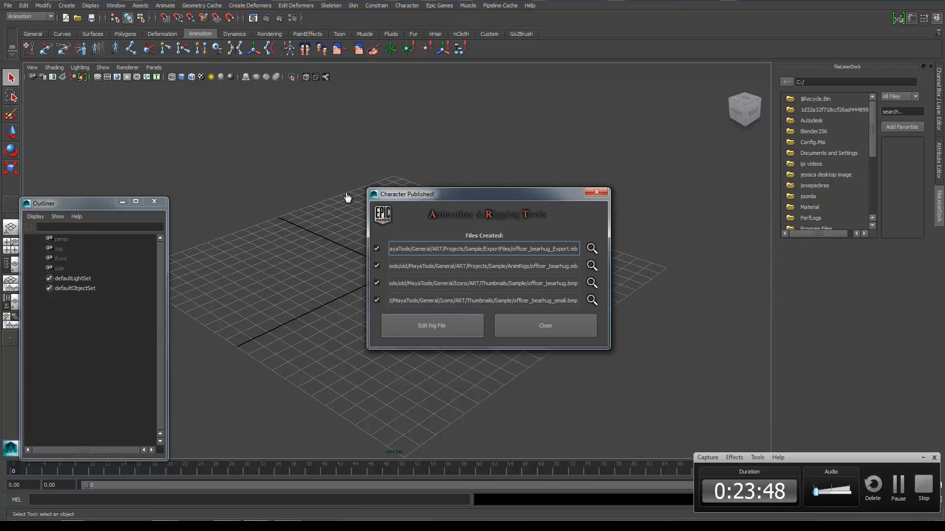
# - Open the published officer_bearhug rig file for editing, view it from the front, and choose to save the scene as a new file
pyautogui.click(432, 326)
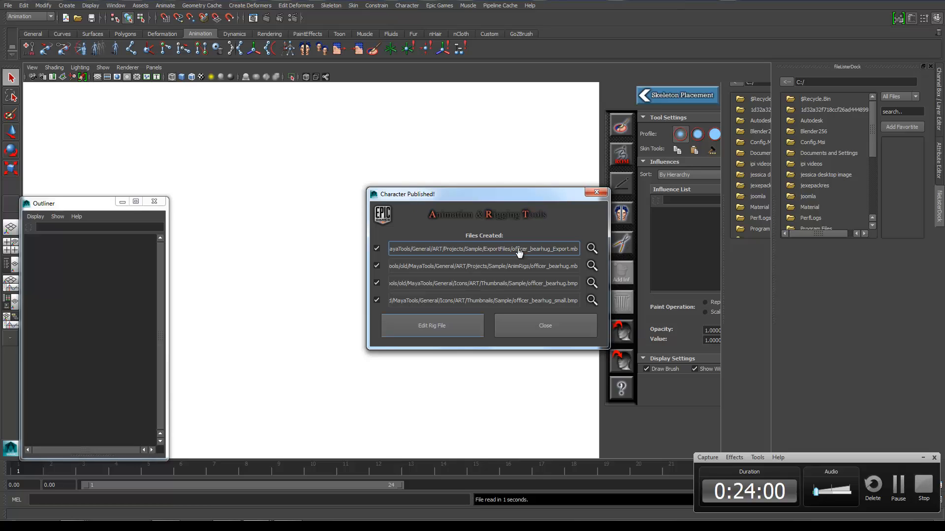
pyautogui.click(592, 249)
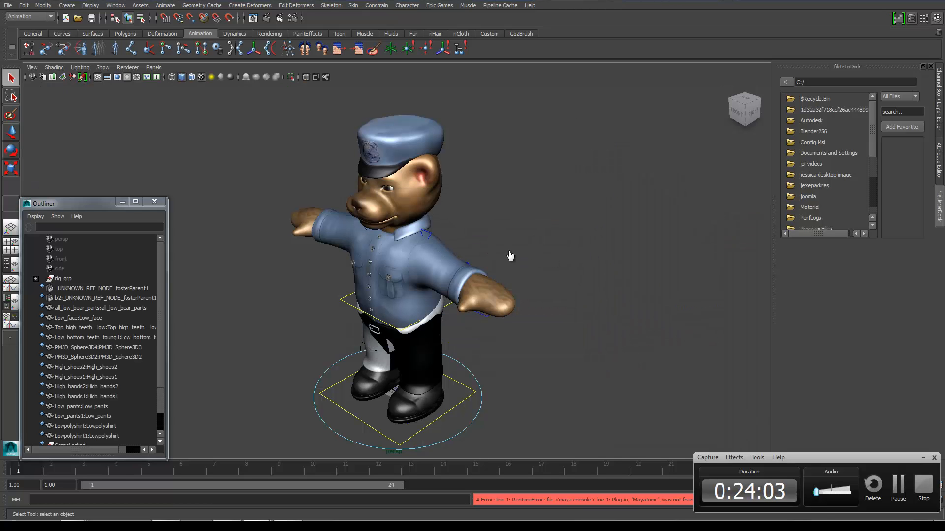
pyautogui.keyDown('alt'); pyautogui.moveTo(515, 276); pyautogui.dragTo(536, 132); pyautogui.keyUp('alt')
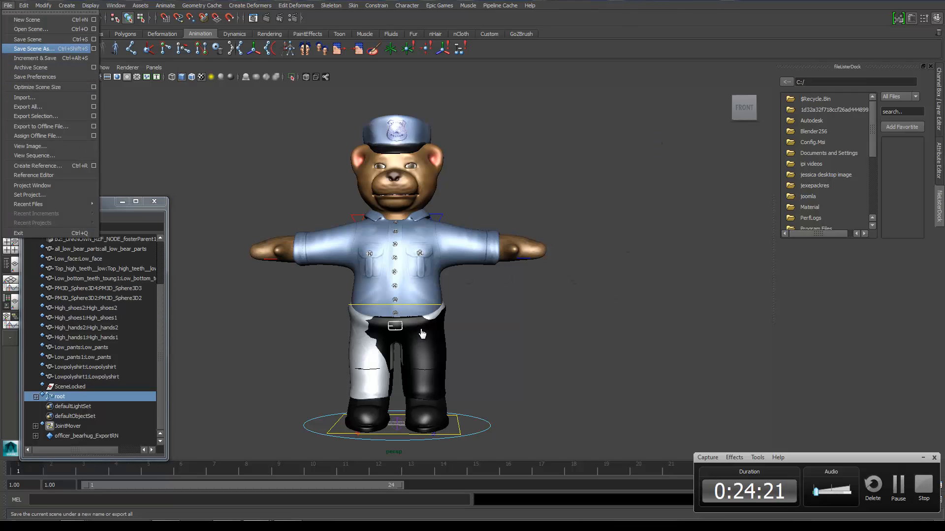
pyautogui.press('Return')
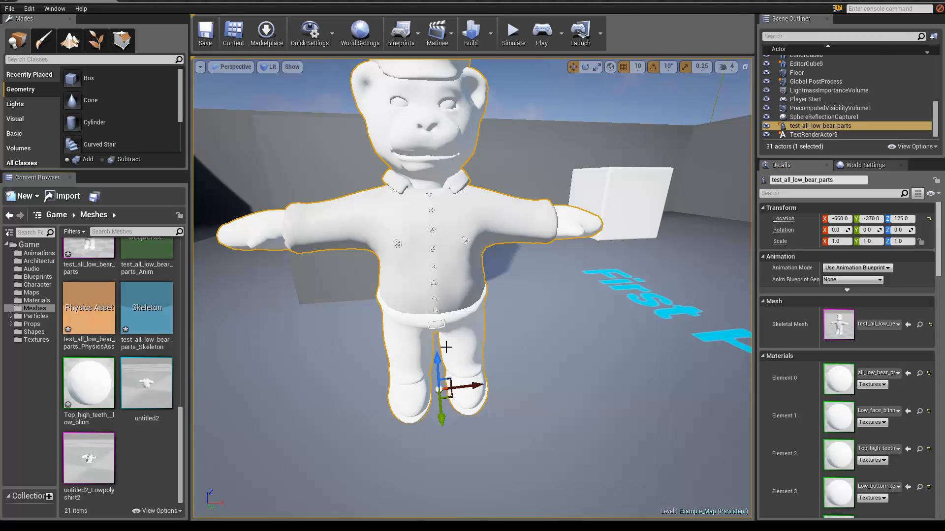
# - Switch to Unreal Editor, select the Floor, and view the whole bear mesh in the level
pyautogui.click(581, 327)
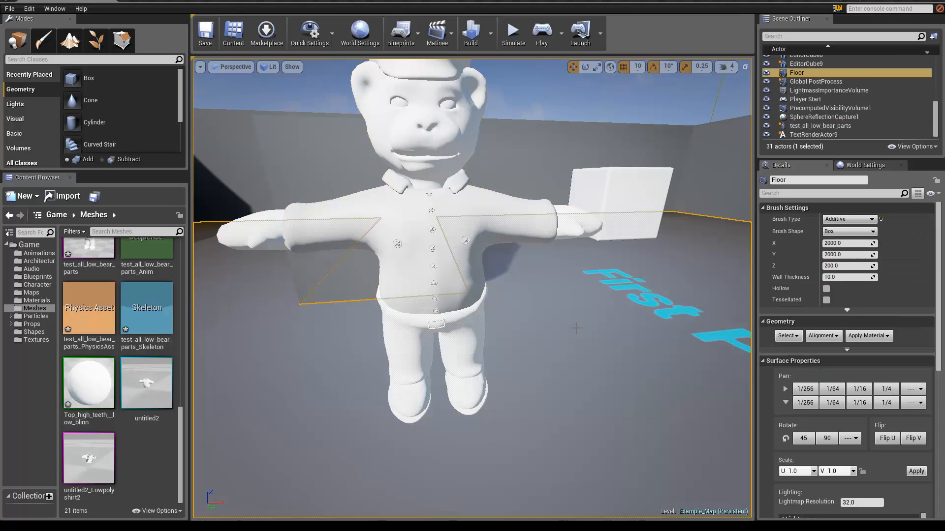
pyautogui.scroll(-5, 520, 316)
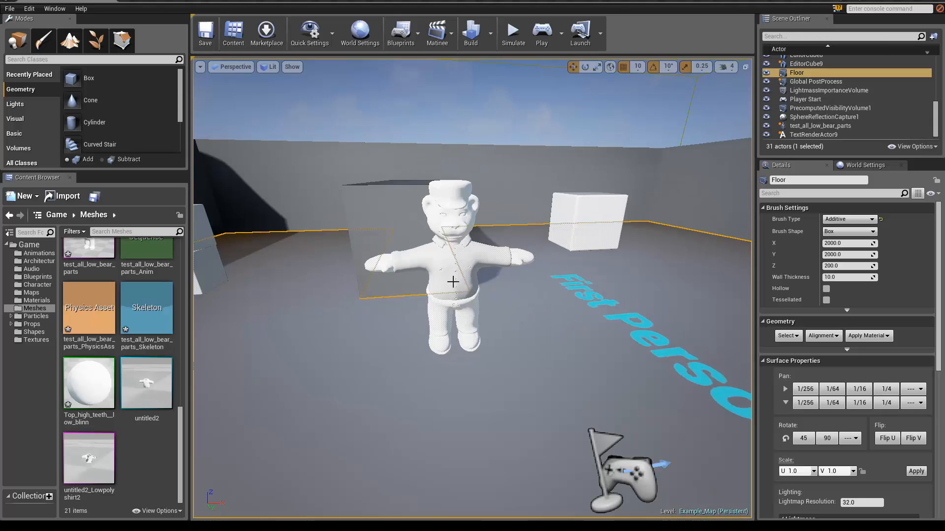
# - Switch to Maya and replace the current bear scene with a new empty scene
pyautogui.press('super')
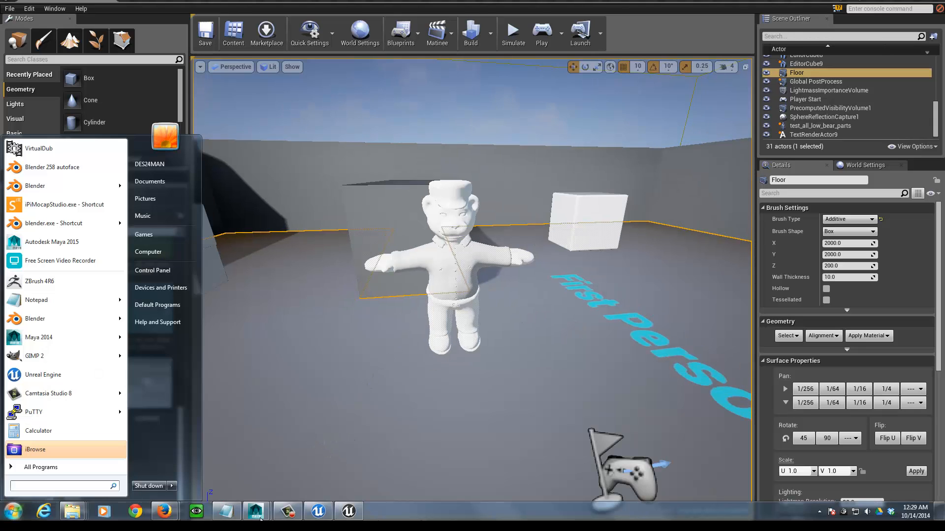
pyautogui.click(261, 507)
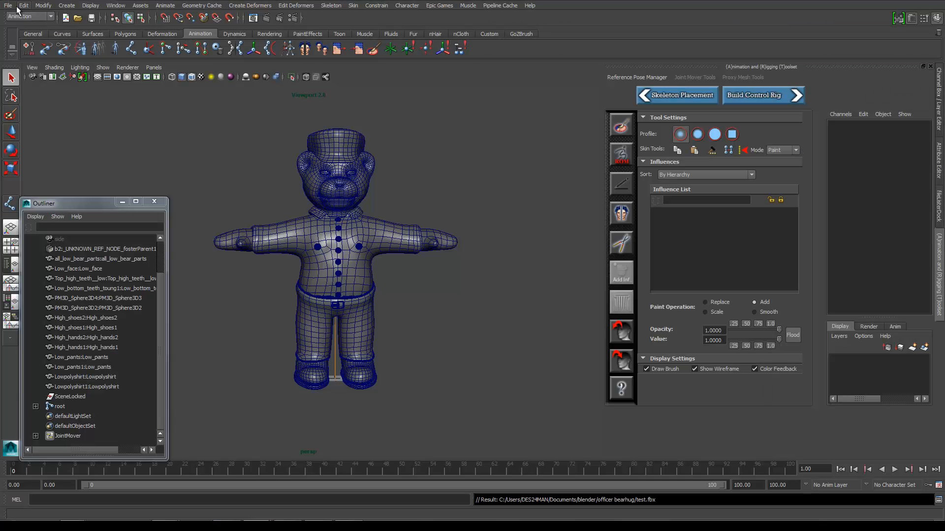
pyautogui.click(15, 9)
pyautogui.click(15, 20)
pyautogui.click(471, 267)
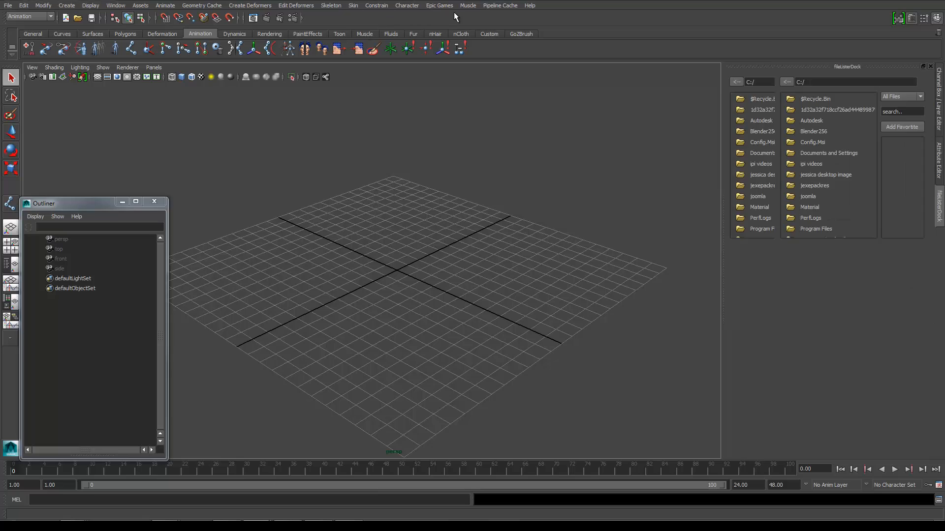
# - Open the export file of the officer_bearhug character from the Sample project for editing
pyautogui.click(435, 6)
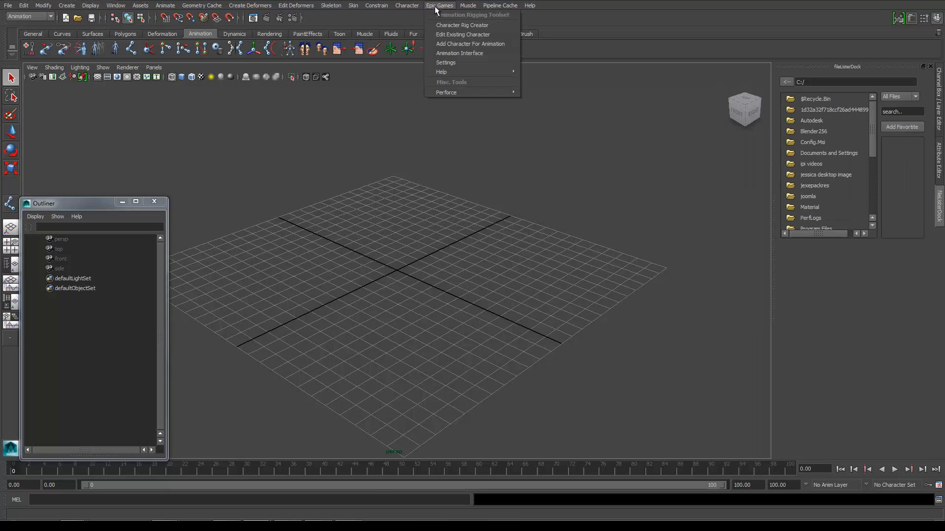
pyautogui.click(468, 37)
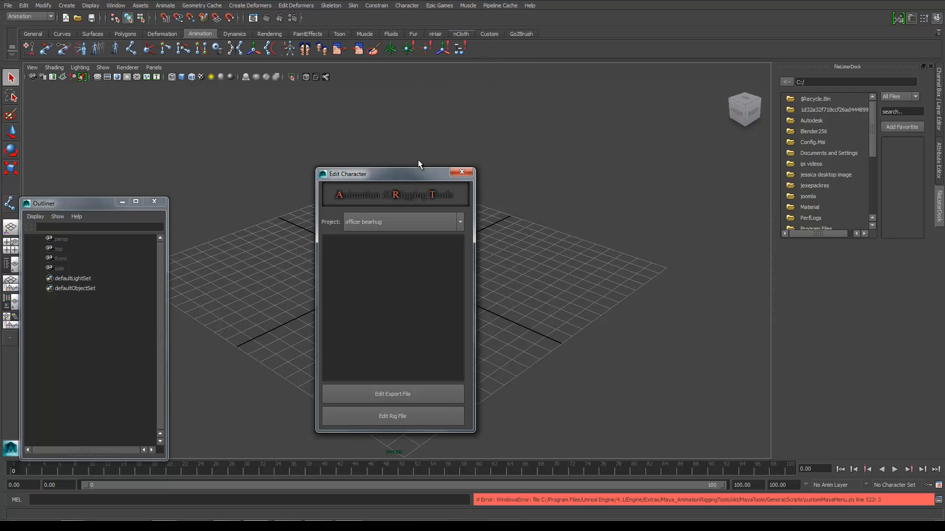
pyautogui.click(461, 219)
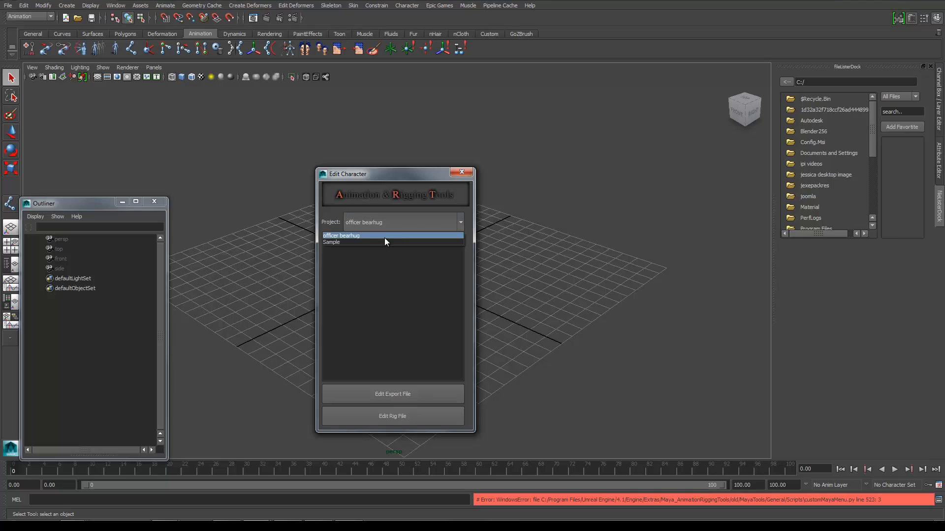
pyautogui.click(371, 243)
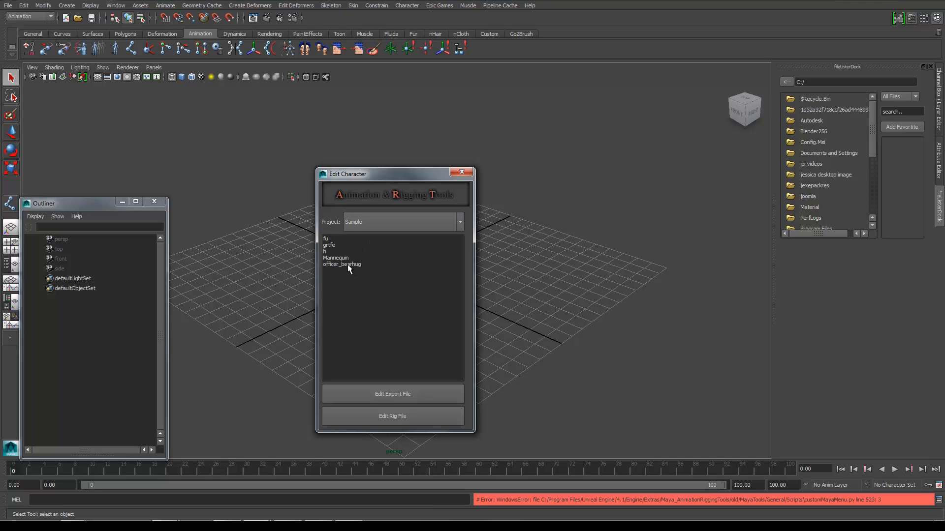
pyautogui.click(348, 265)
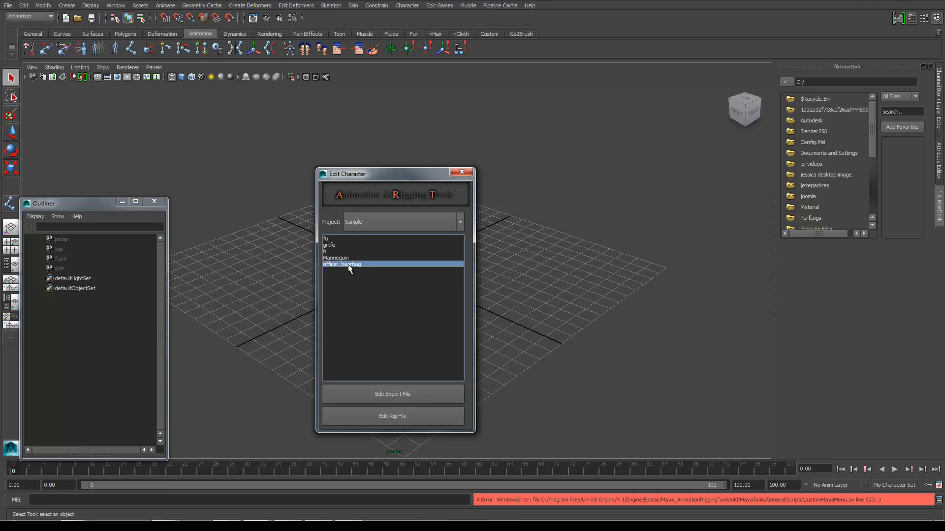
pyautogui.click(389, 398)
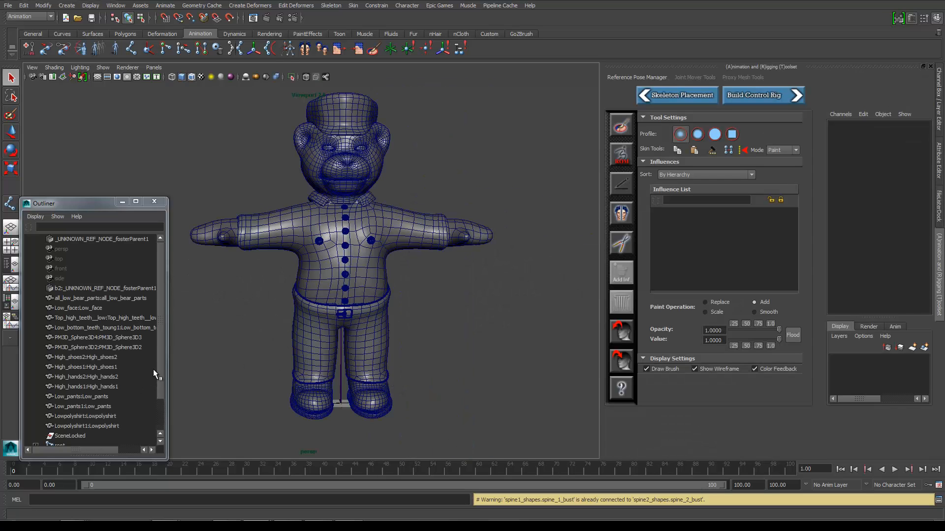
pyautogui.scroll(-1, 84, 402)
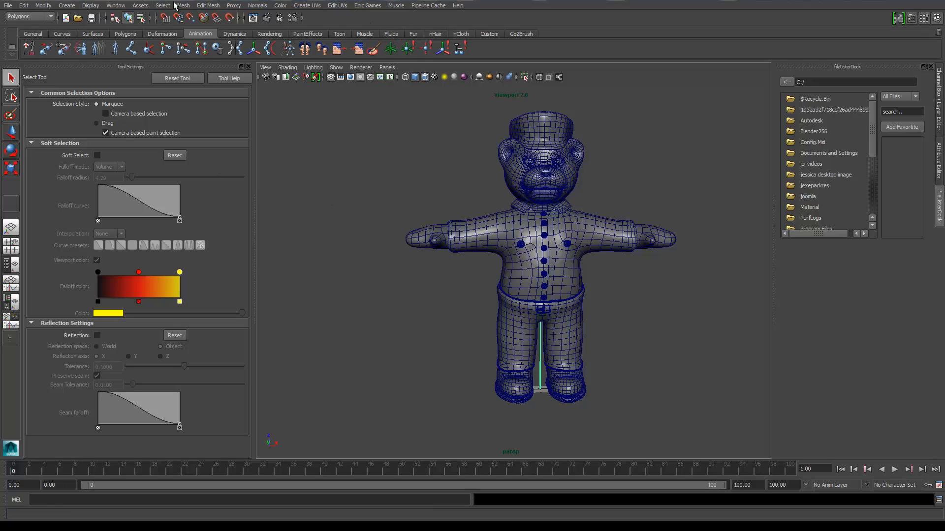
# - Open the Outliner and bring the bear's mesh list and the root joint into view
pyautogui.click(116, 5)
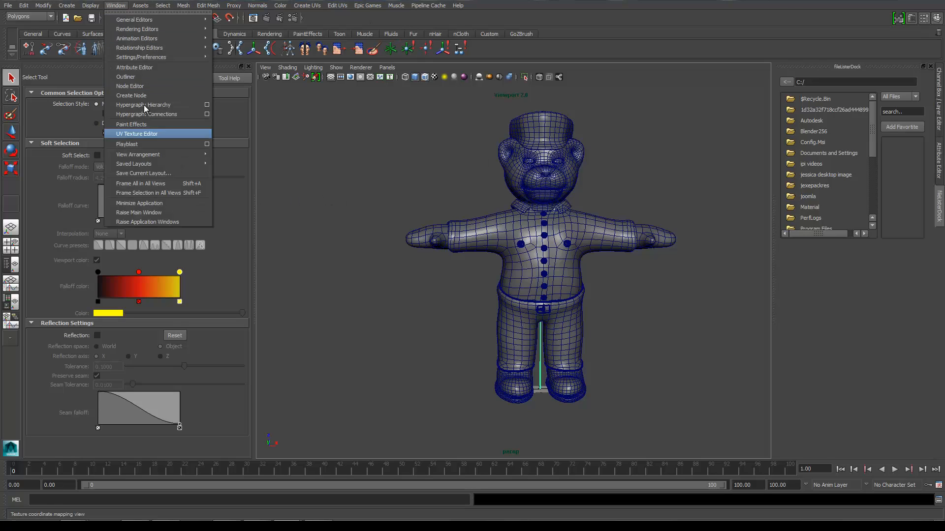
pyautogui.click(153, 77)
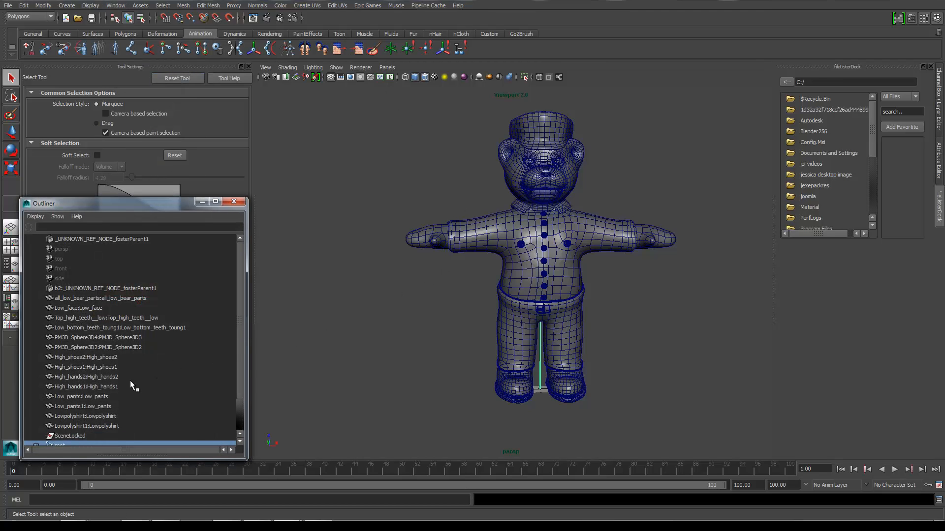
pyautogui.scroll(-2, 91, 401)
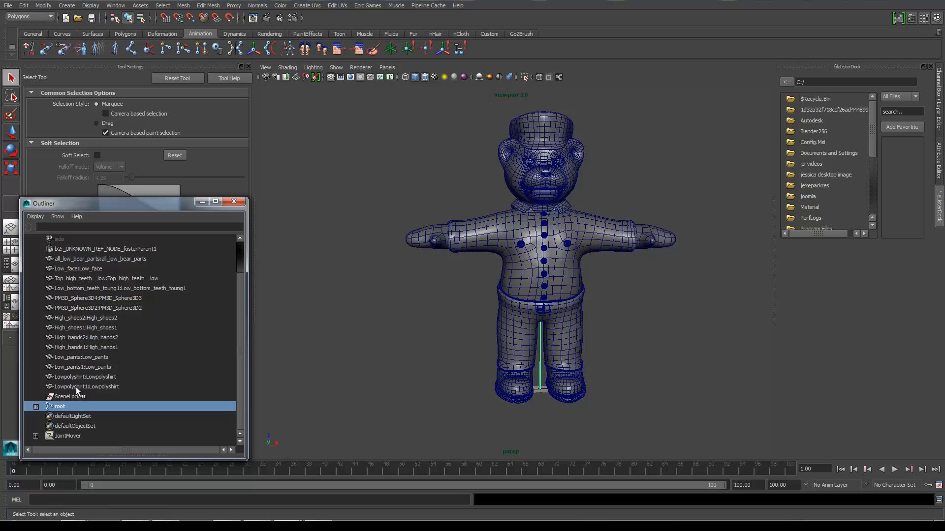
pyautogui.keyDown('shift'); pyautogui.click(79, 259); pyautogui.keyUp('shift')
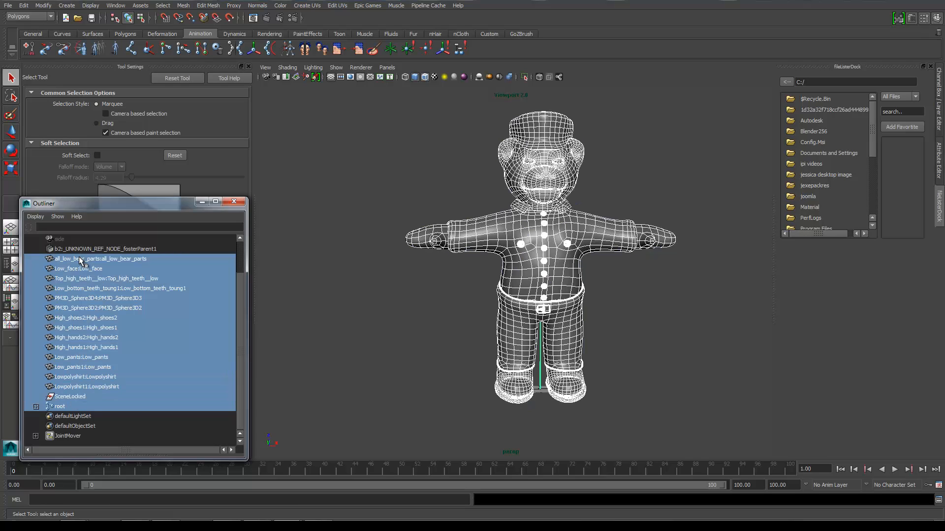
pyautogui.keyDown('ctrl'); pyautogui.click(76, 396); pyautogui.keyUp('ctrl')
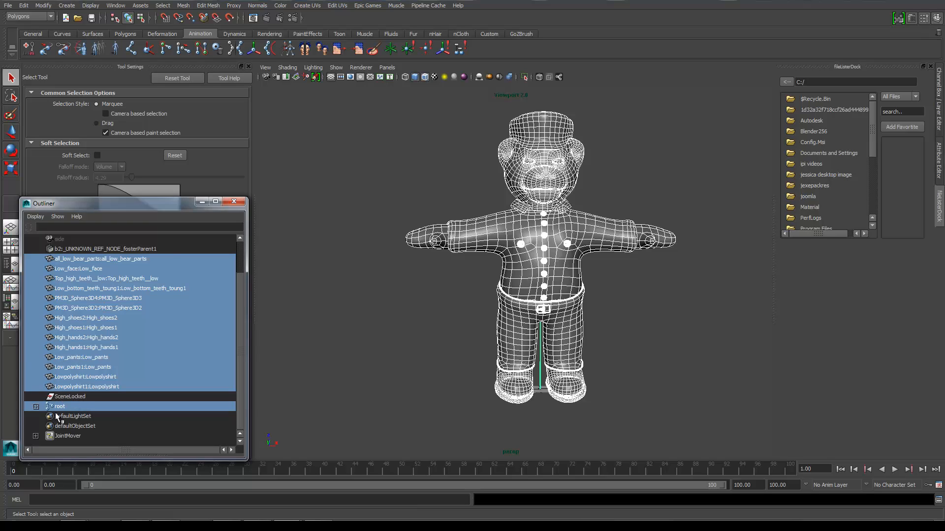
pyautogui.rightClick(81, 373)
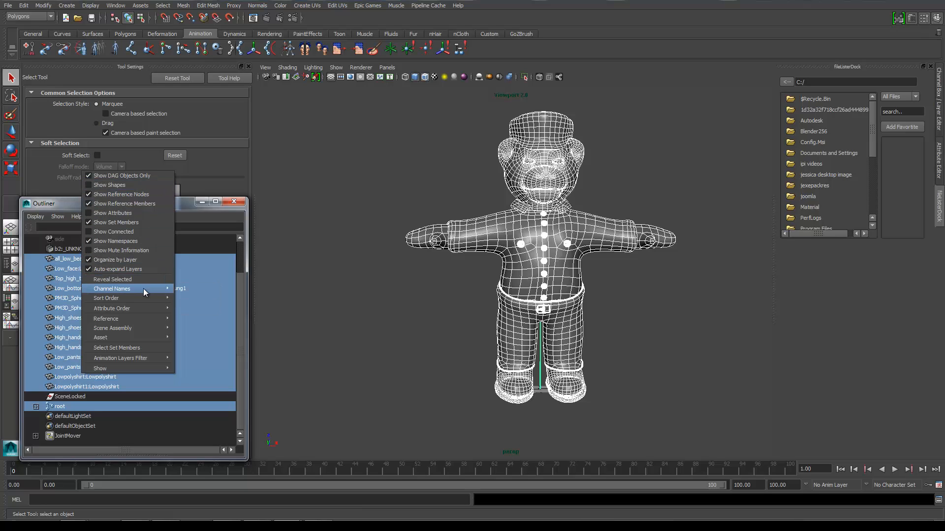
pyautogui.moveTo(143, 290)
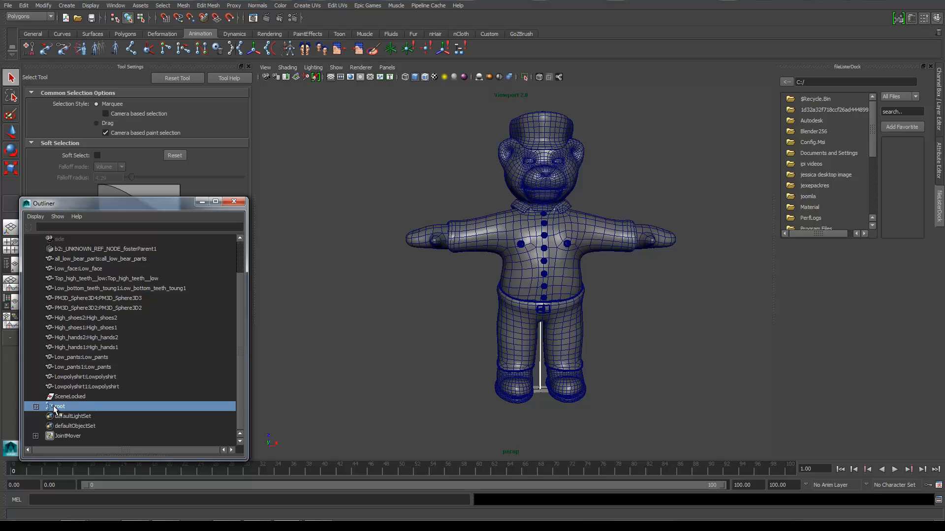
# - Select the whole joint hierarchy under root, inspect its child joints in the Outliner, and collapse it
pyautogui.click(28, 6)
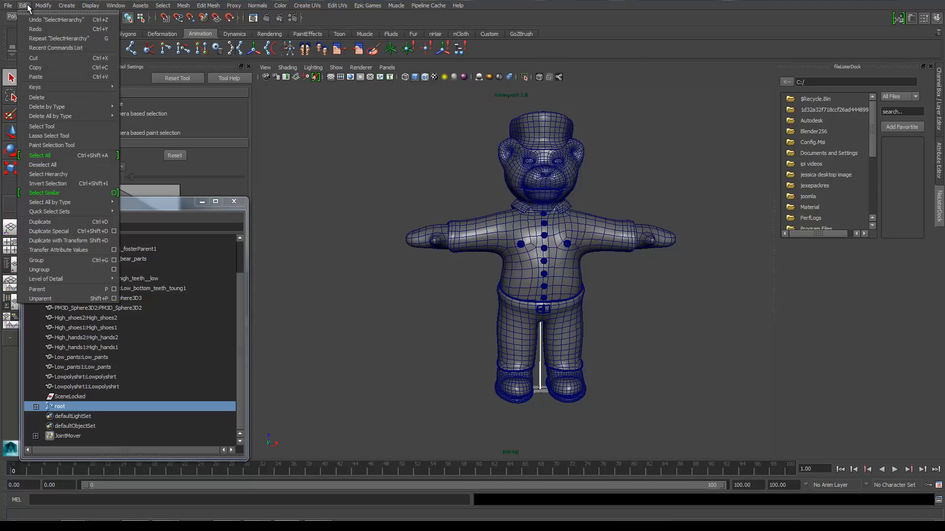
pyautogui.click(64, 175)
pyautogui.click(36, 407)
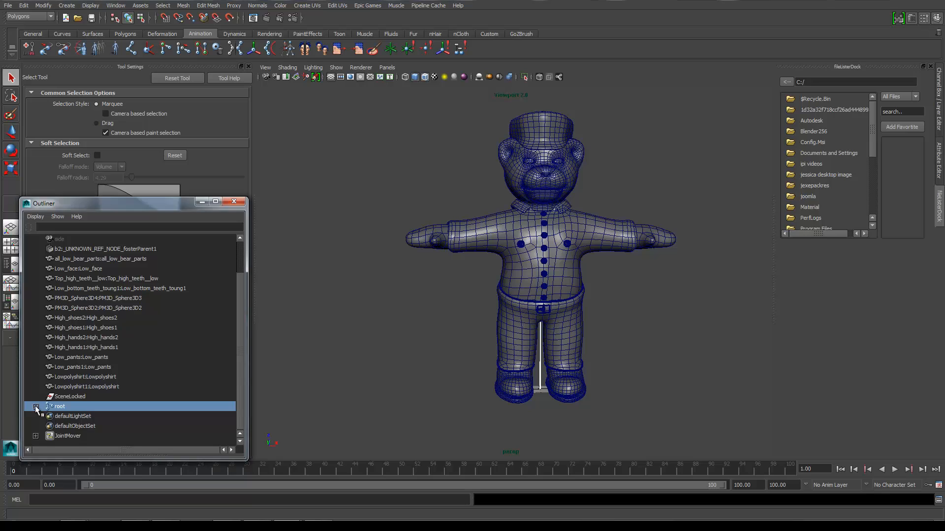
pyautogui.click(45, 416)
pyautogui.click(45, 417)
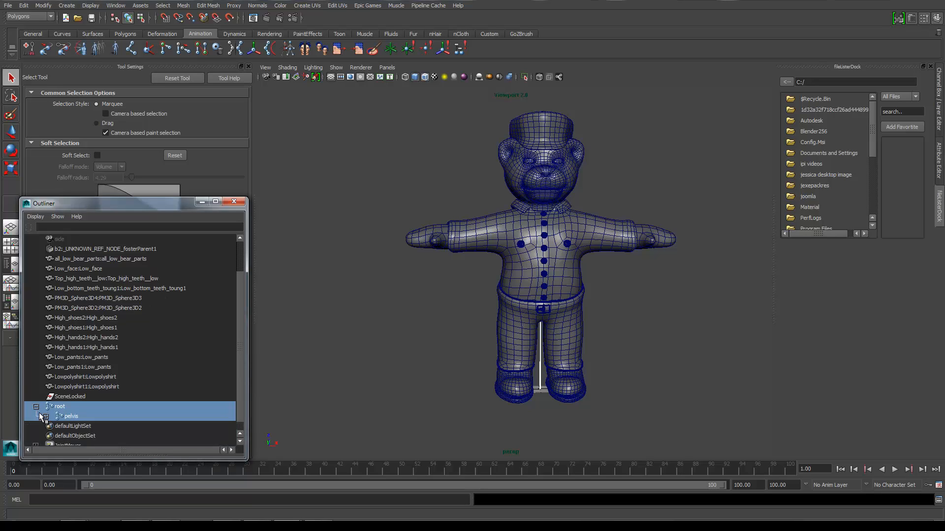
pyautogui.click(36, 406)
# - Add every bear mesh from Lowpolyshirt1 up to all_low_bear_parts to the skeleton selection, and switch to the Animation command set
pyautogui.keyDown('ctrl'); pyautogui.click(74, 387); pyautogui.keyUp('ctrl')
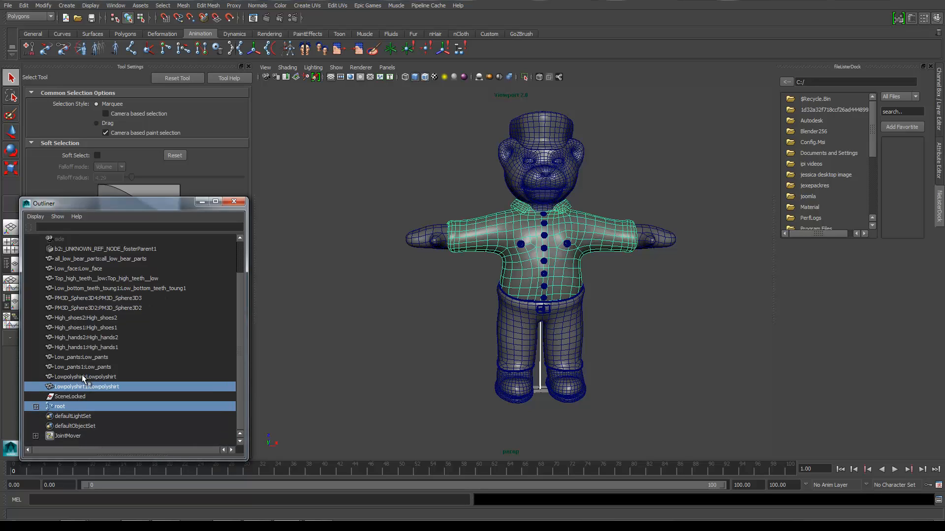
pyautogui.keyDown('ctrl'); pyautogui.click(82, 377); pyautogui.keyUp('ctrl')
pyautogui.keyDown('ctrl'); pyautogui.click(84, 367); pyautogui.keyUp('ctrl')
pyautogui.keyDown('ctrl'); pyautogui.click(85, 354); pyautogui.keyUp('ctrl')
pyautogui.keyDown('ctrl'); pyautogui.click(87, 347); pyautogui.keyUp('ctrl')
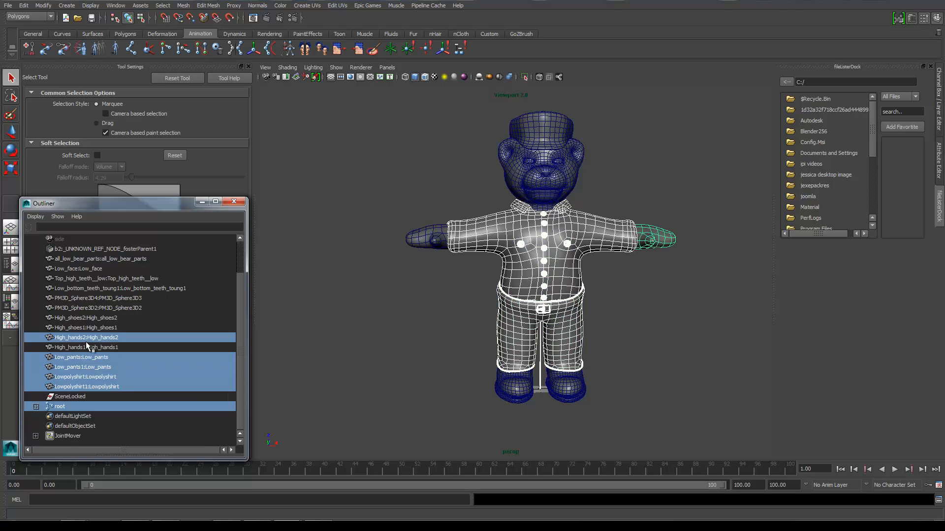
pyautogui.keyDown('ctrl'); pyautogui.click(86, 338); pyautogui.keyUp('ctrl')
pyautogui.keyDown('ctrl'); pyautogui.click(87, 328); pyautogui.keyUp('ctrl')
pyautogui.keyDown('ctrl'); pyautogui.click(95, 309); pyautogui.keyUp('ctrl')
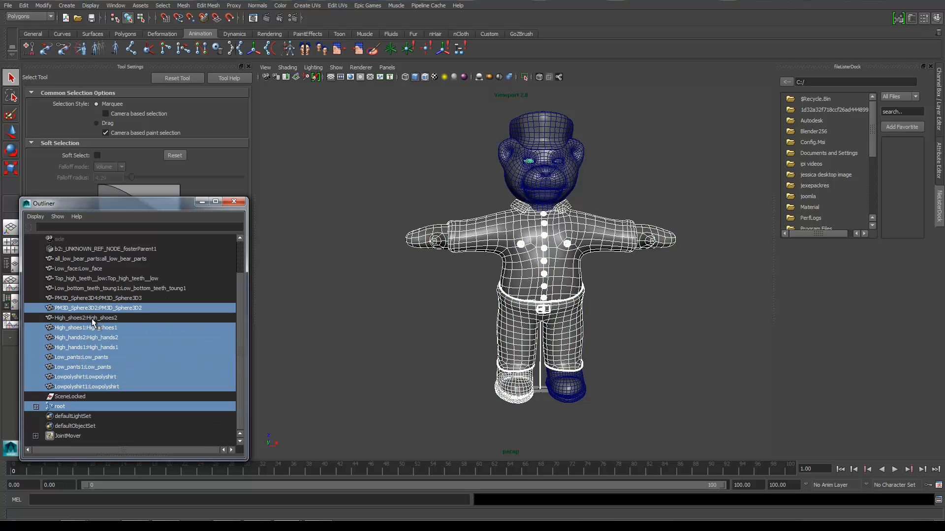
pyautogui.keyDown('ctrl'); pyautogui.click(91, 318); pyautogui.keyUp('ctrl')
pyautogui.keyDown('ctrl'); pyautogui.click(100, 298); pyautogui.keyUp('ctrl')
pyautogui.keyDown('ctrl'); pyautogui.click(103, 286); pyautogui.keyUp('ctrl')
pyautogui.keyDown('ctrl'); pyautogui.click(103, 277); pyautogui.keyUp('ctrl')
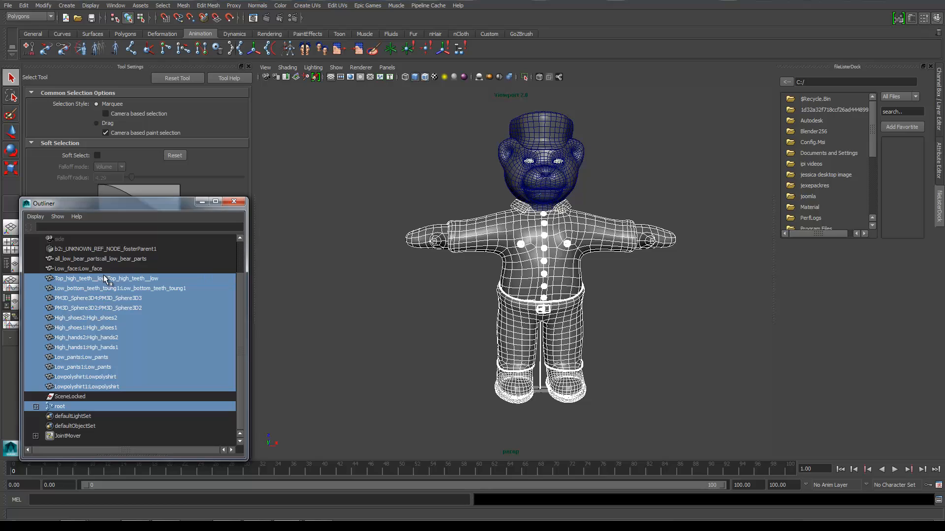
pyautogui.keyDown('ctrl'); pyautogui.click(94, 268); pyautogui.keyUp('ctrl')
pyautogui.keyDown('ctrl'); pyautogui.click(112, 259); pyautogui.keyUp('ctrl')
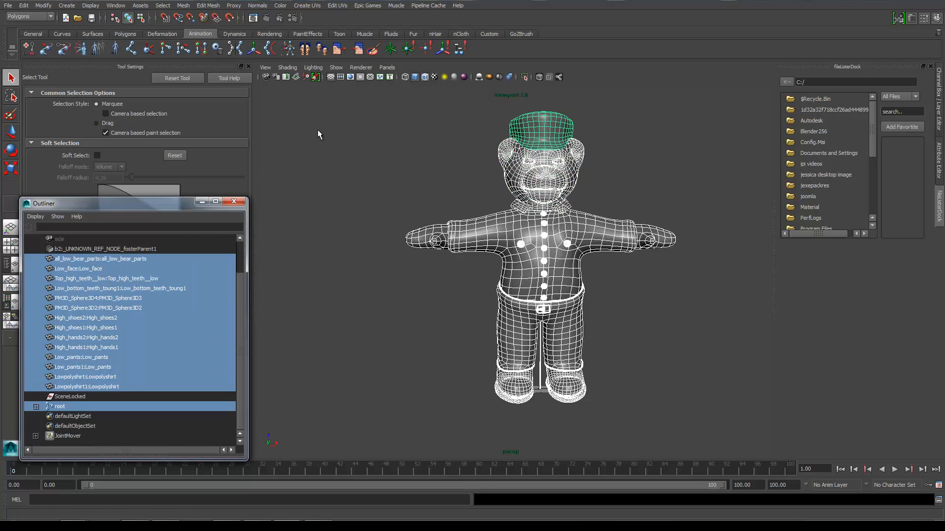
pyautogui.click(51, 16)
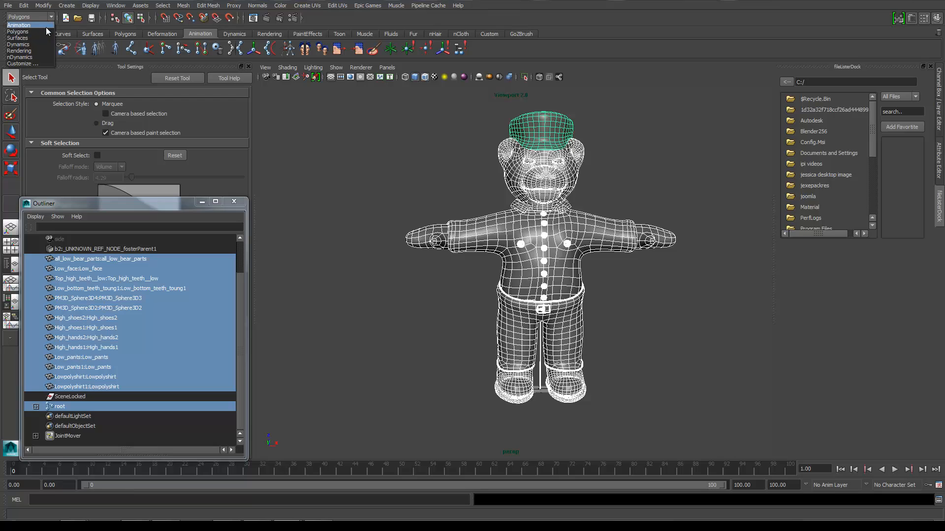
pyautogui.click(45, 25)
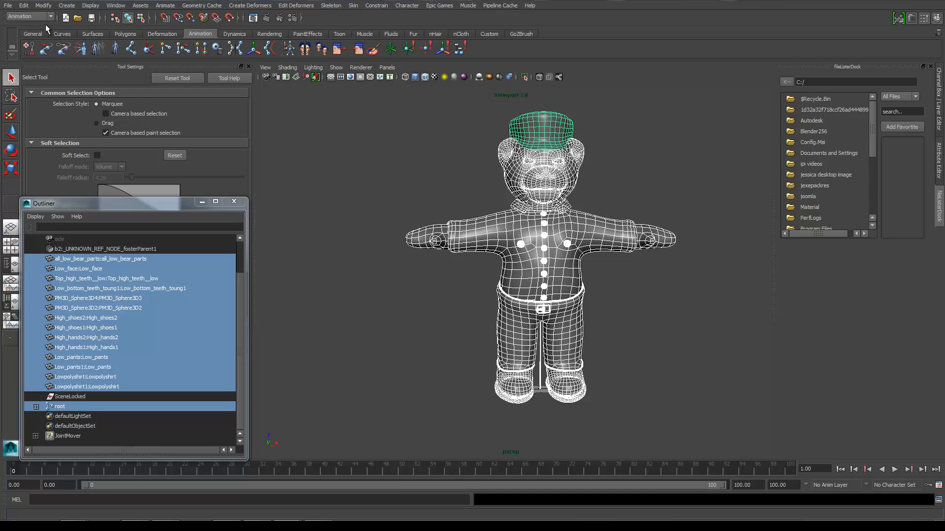
pyautogui.click(242, 7)
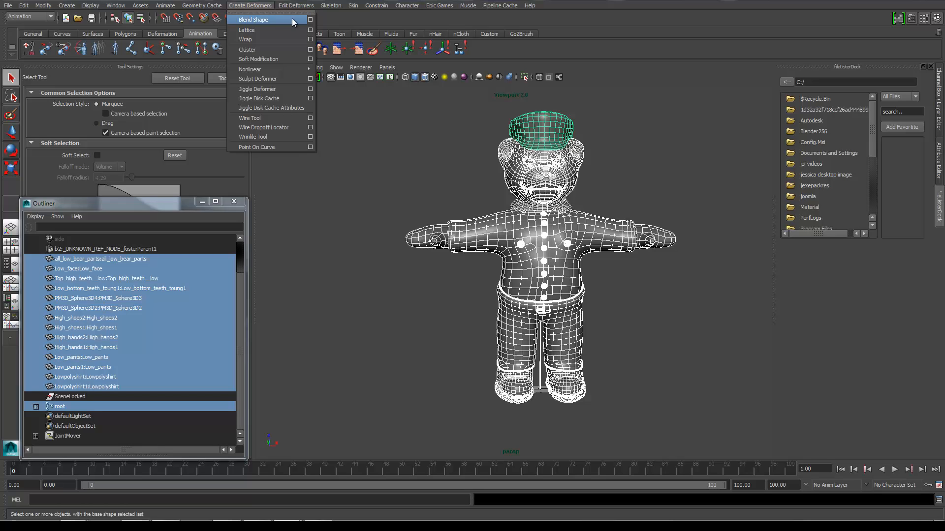
pyautogui.click(309, 19)
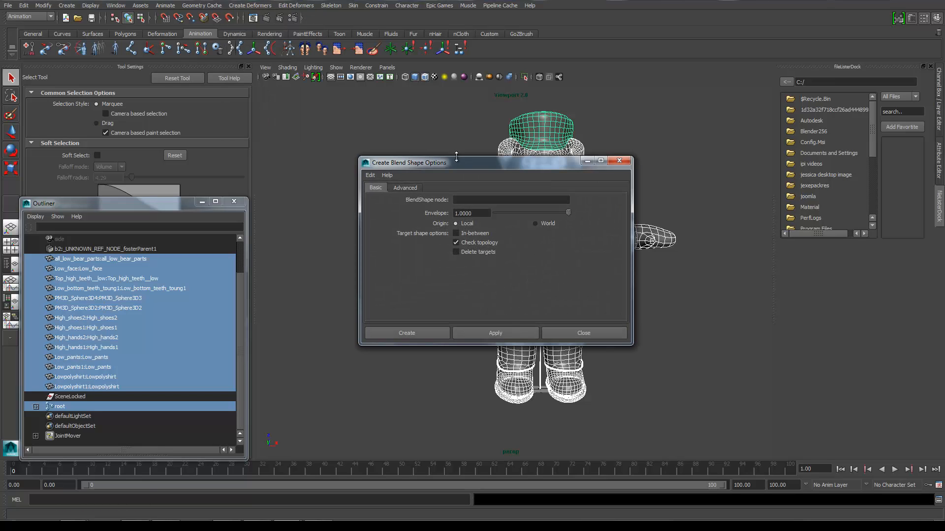
pyautogui.click(401, 188)
pyautogui.click(377, 186)
pyautogui.click(582, 331)
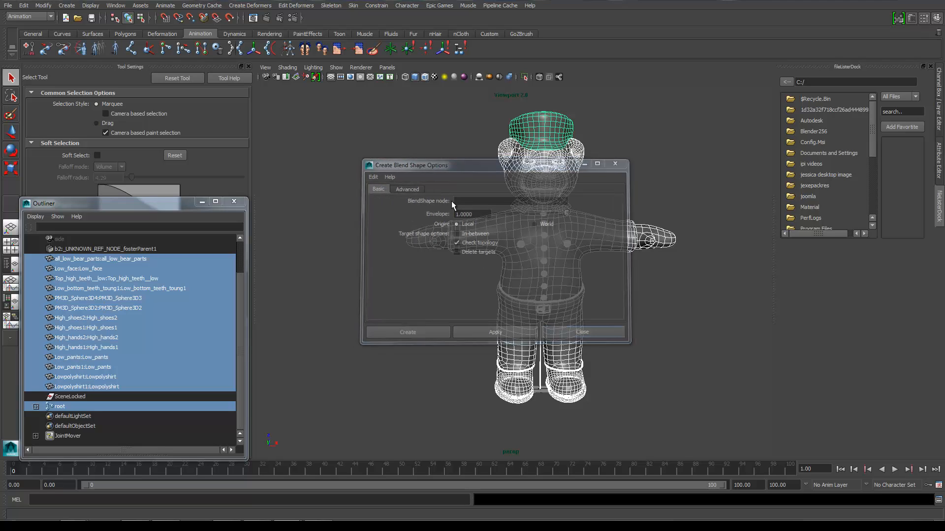
# - Smooth bind the selected bear meshes to the root joint hierarchy using Closest in hierarchy, Classic Linear, 5 max influences and a dropoff rate of 10
pyautogui.click(237, 6)
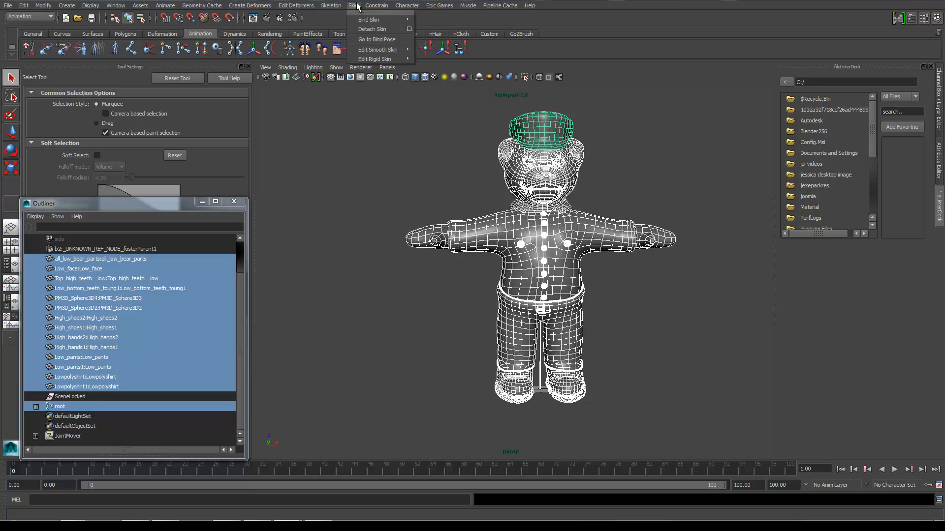
pyautogui.moveTo(376, 5)
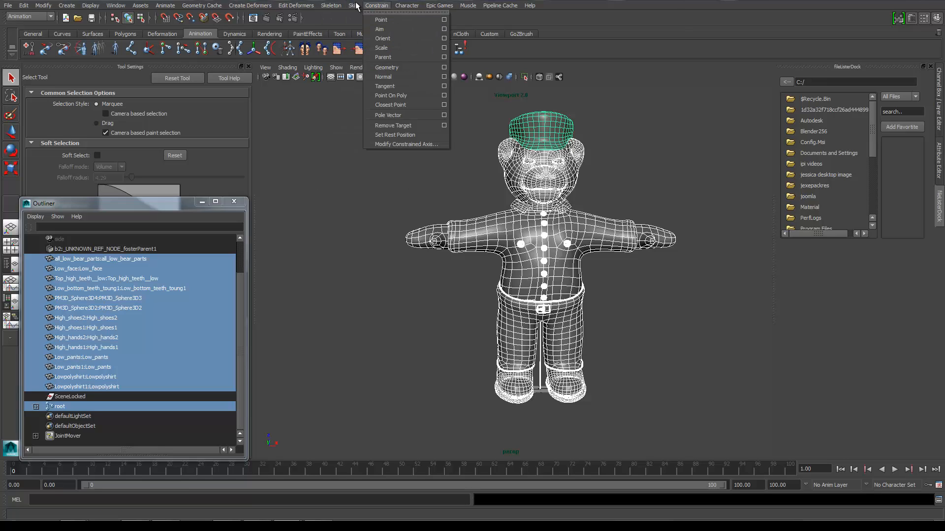
pyautogui.moveTo(408, 21)
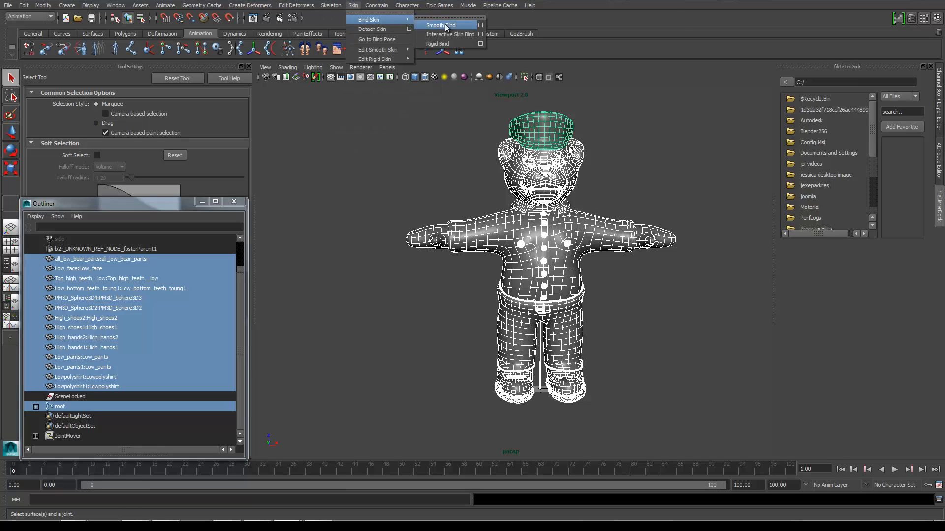
pyautogui.click(482, 24)
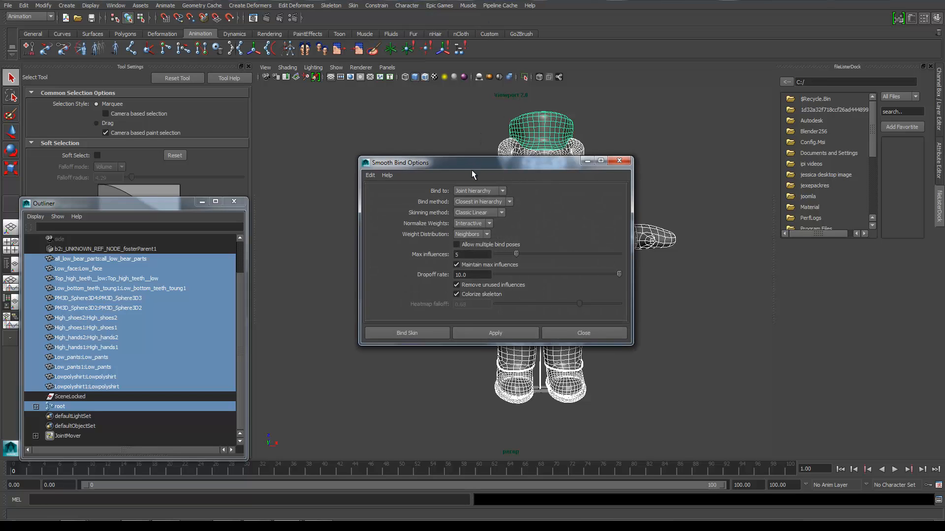
pyautogui.moveTo(475, 160); pyautogui.dragTo(717, 63)
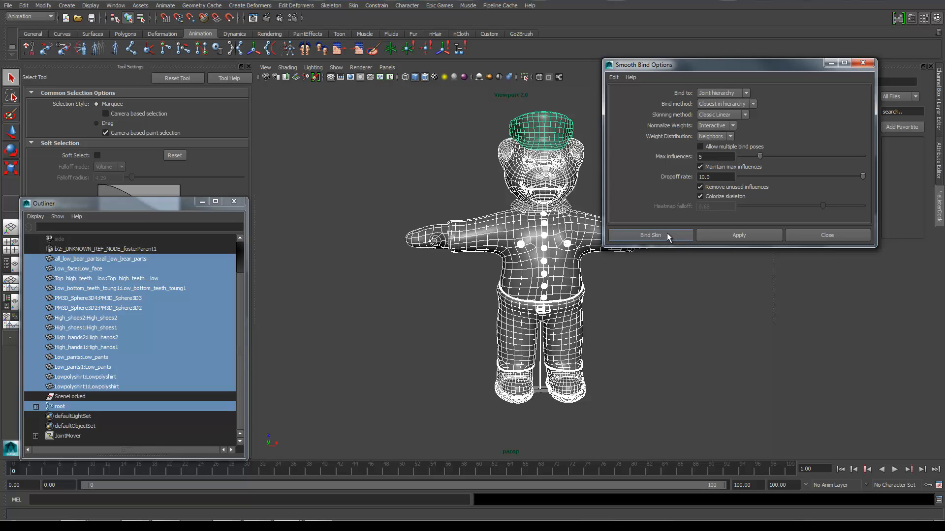
pyautogui.click(621, 238)
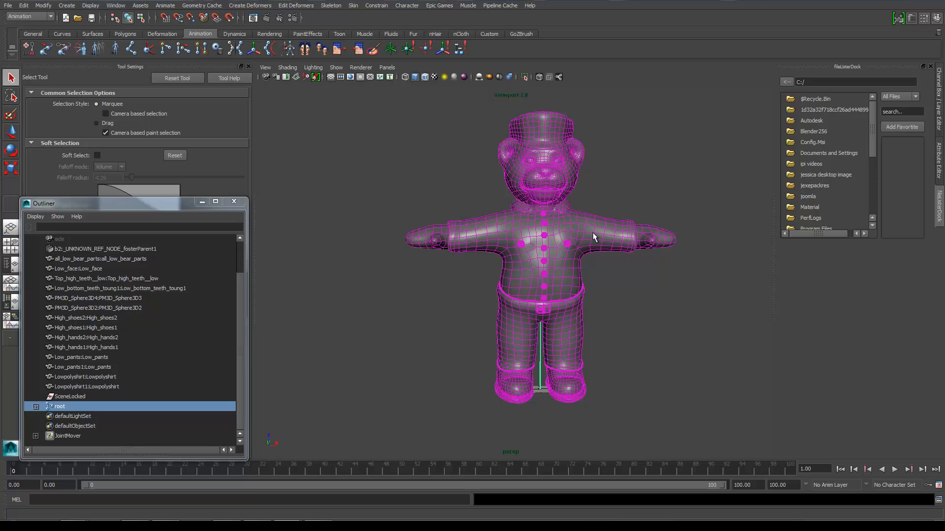
# - Clear the selection after binding and turn on X-Ray Joints so the skeleton shows through the bear meshes
pyautogui.keyDown('alt'); pyautogui.moveTo(669, 183); pyautogui.dragTo(631, 242); pyautogui.keyUp('alt')
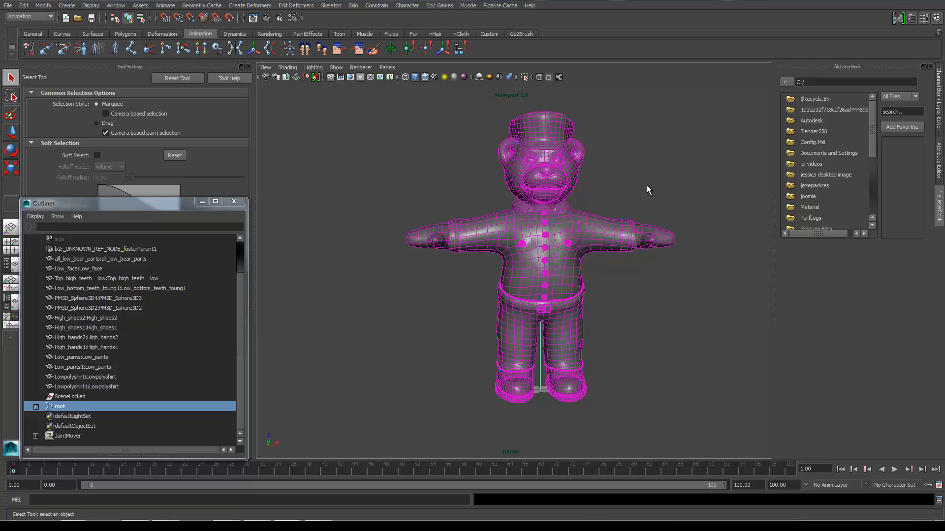
pyautogui.click(627, 184)
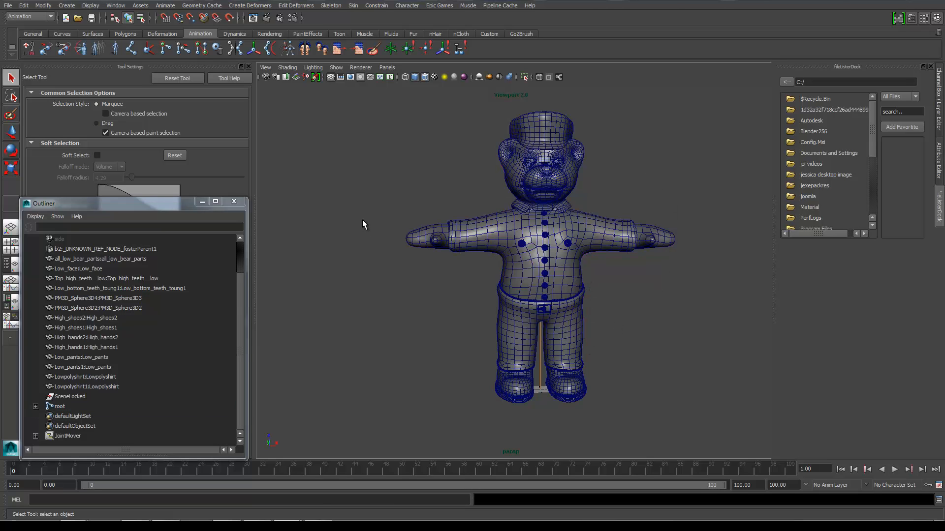
pyautogui.click(287, 68)
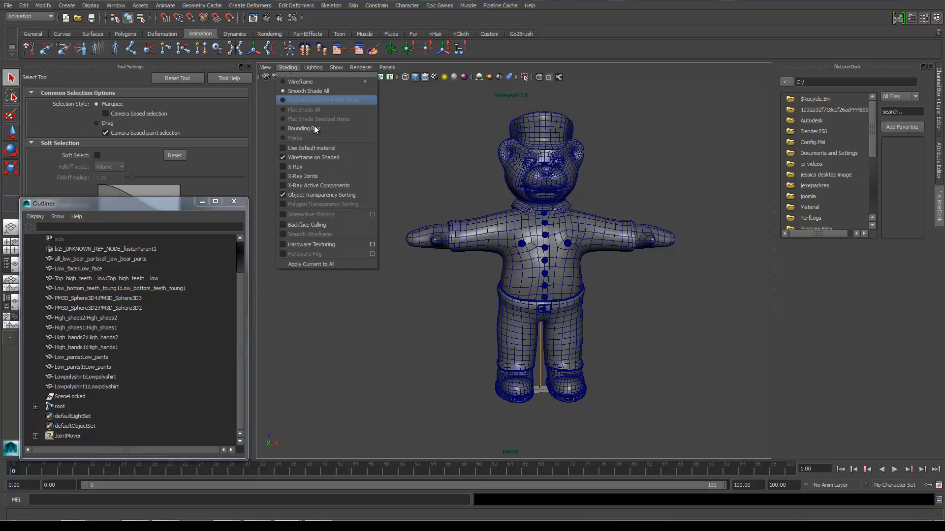
pyautogui.click(303, 176)
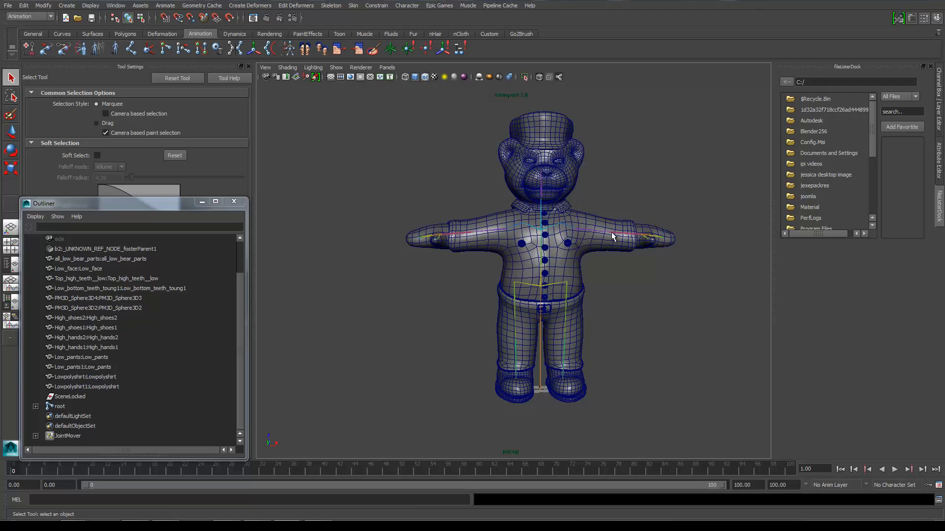
# - Return the Lowpolyshirt1 shirt mesh from component selection to object mode
pyautogui.scroll(3, 643, 202)
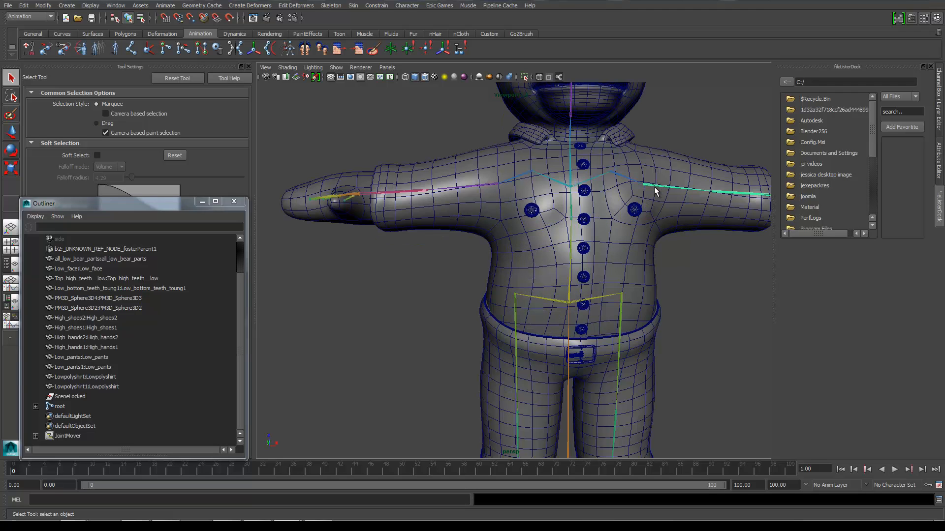
pyautogui.click(653, 184)
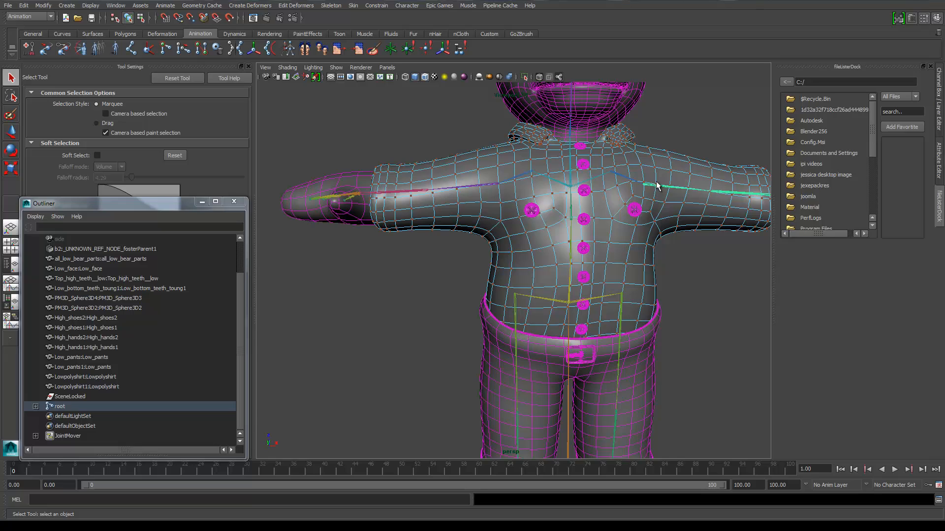
pyautogui.click(652, 155)
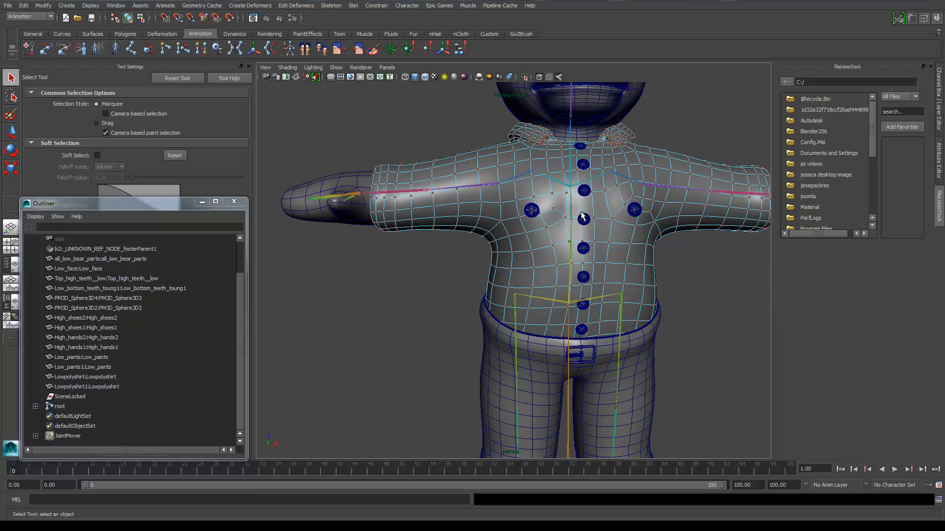
pyautogui.rightClick(608, 246)
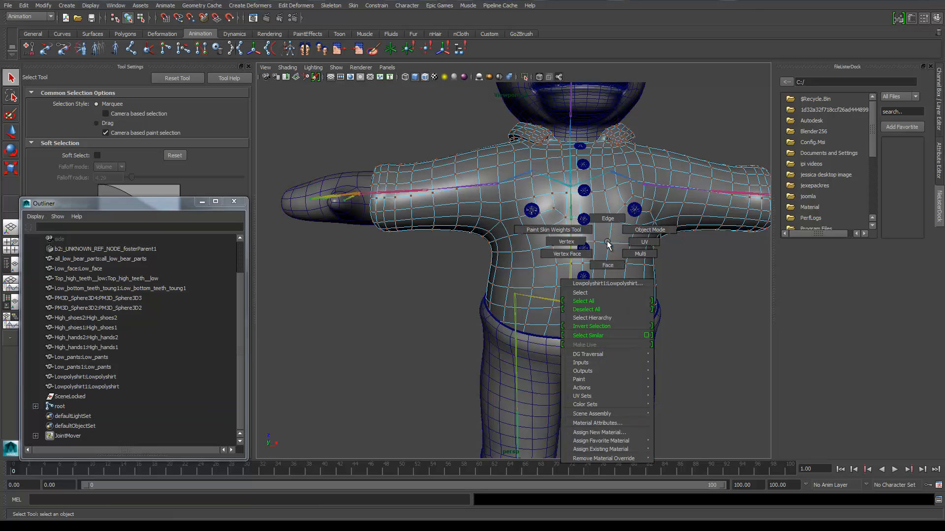
pyautogui.moveTo(615, 234); pyautogui.dragTo(651, 230, button='right')
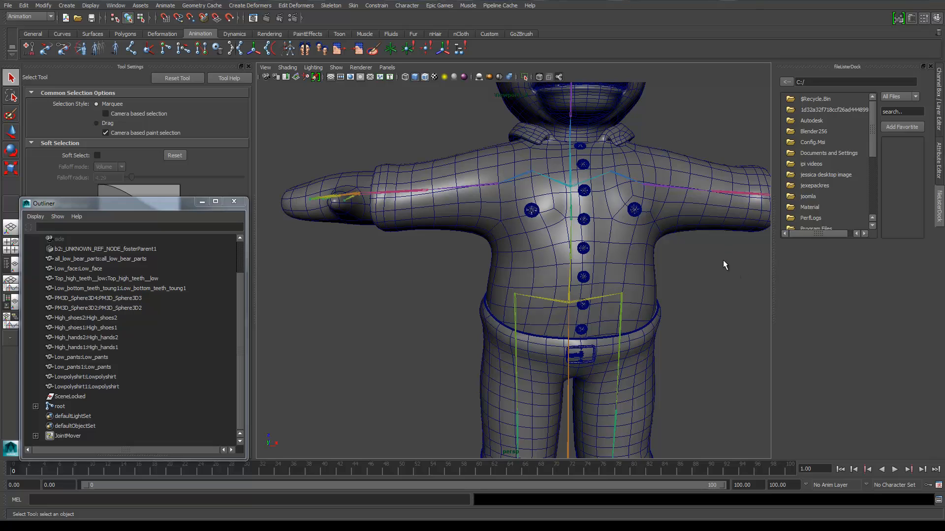
# - Test the arm binding by rotating the bear's right upper arm joint, and undo the rotation
pyautogui.click(649, 184)
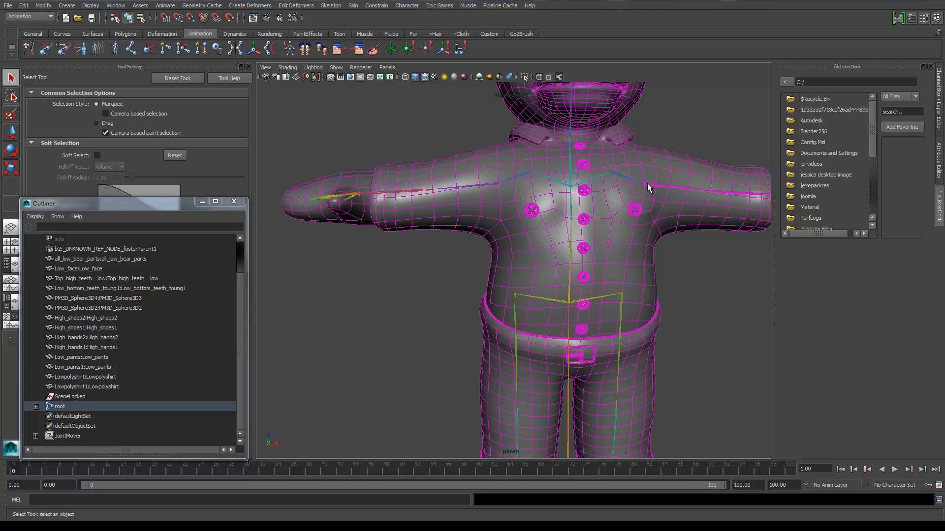
pyautogui.click(708, 270)
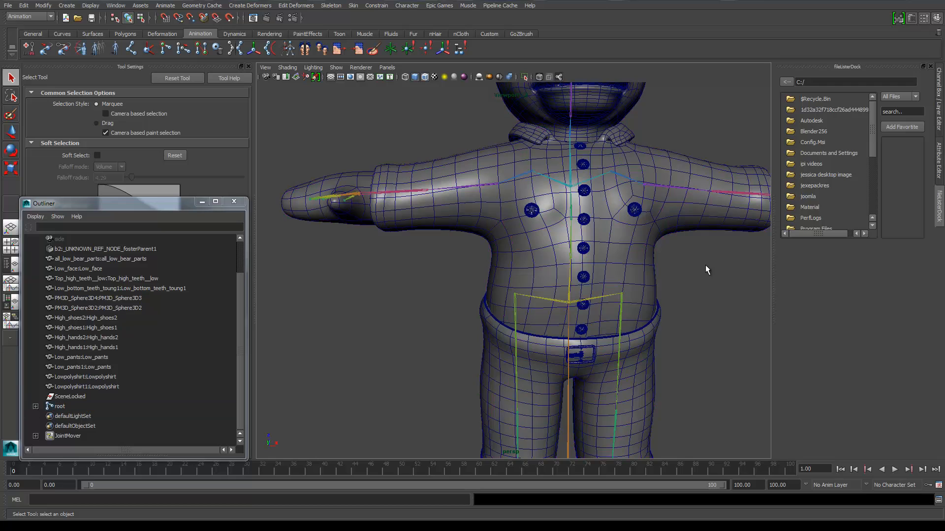
pyautogui.click(647, 187)
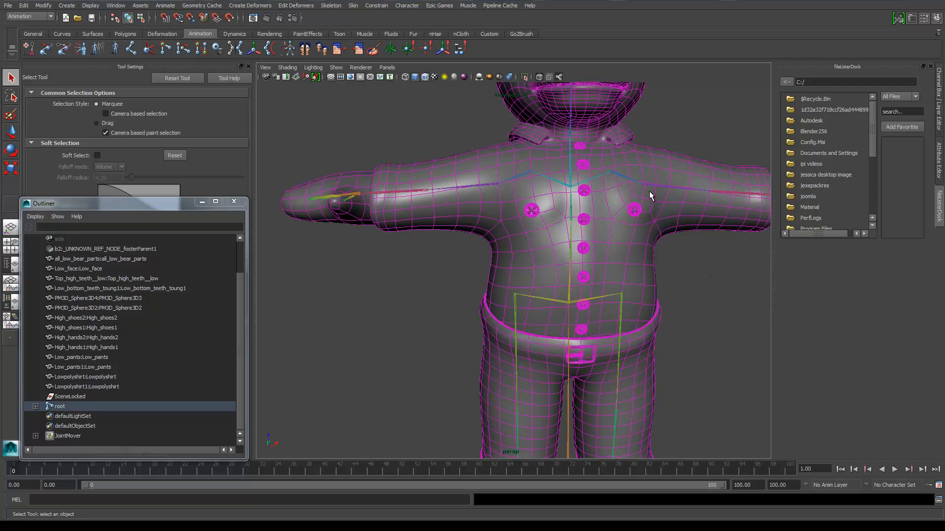
pyautogui.click(732, 291)
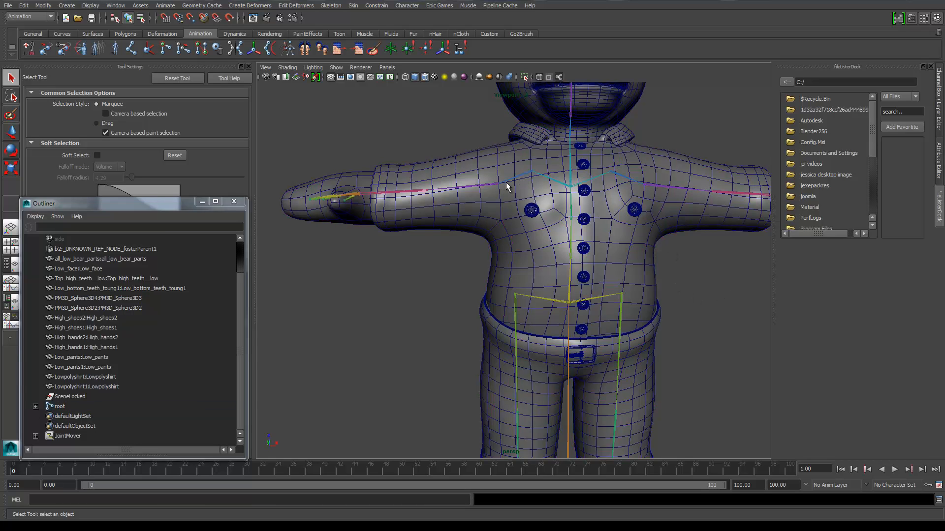
pyautogui.click(488, 186)
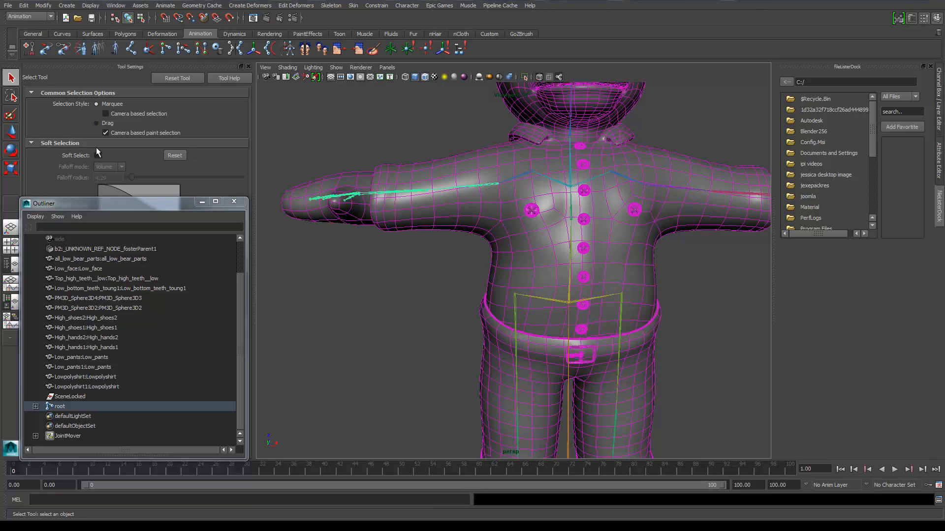
pyautogui.click(11, 150)
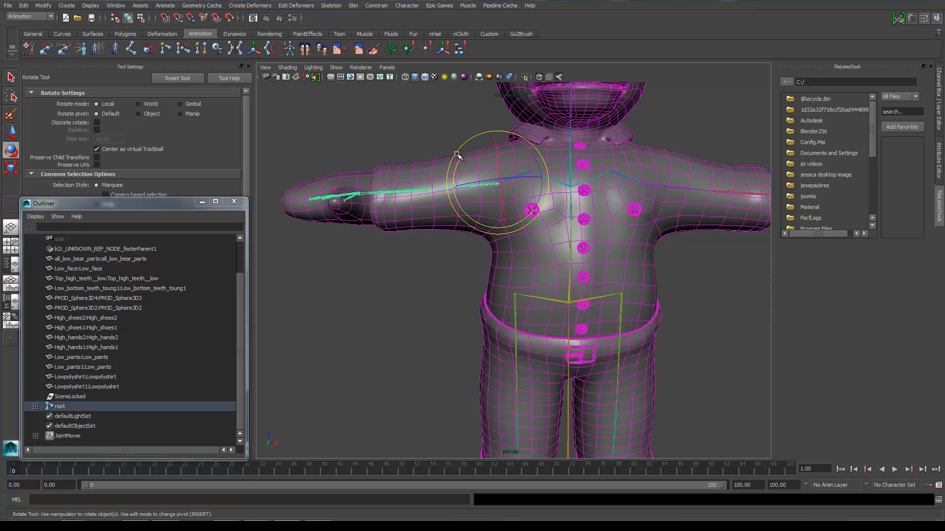
pyautogui.moveTo(458, 155); pyautogui.dragTo(449, 173)
pyautogui.hotkey('ctrl', 'z')
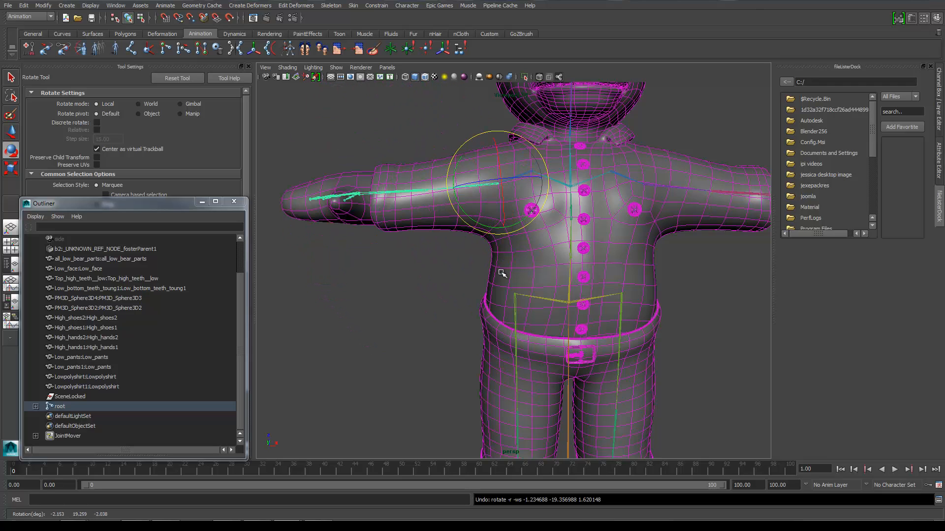
# - Rotate the bear's right thigh joint outward as a binding test and inspect the leg deformation from the front and side
pyautogui.click(515, 307)
pyautogui.moveTo(550, 255); pyautogui.dragTo(572, 298)
pyautogui.scroll(-4, 572, 298)
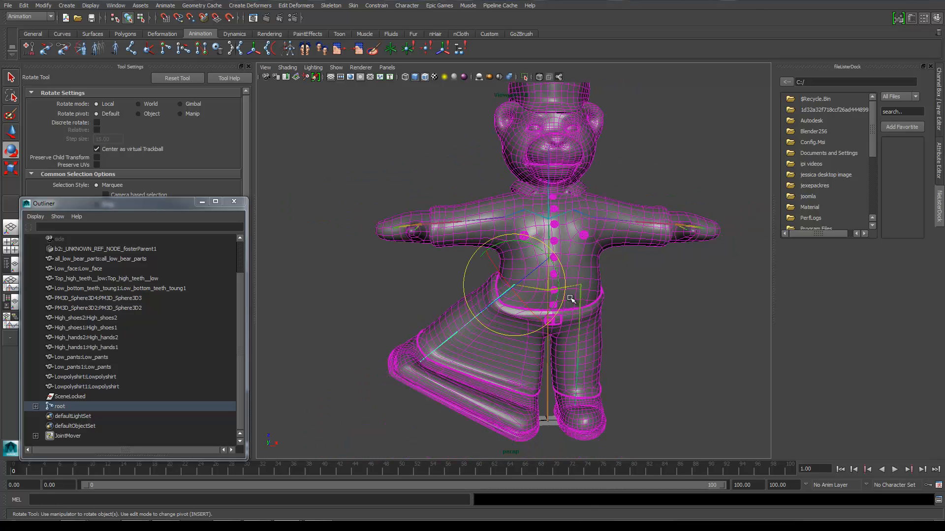
pyautogui.scroll(8, 573, 327)
pyautogui.scroll(-6, 572, 327)
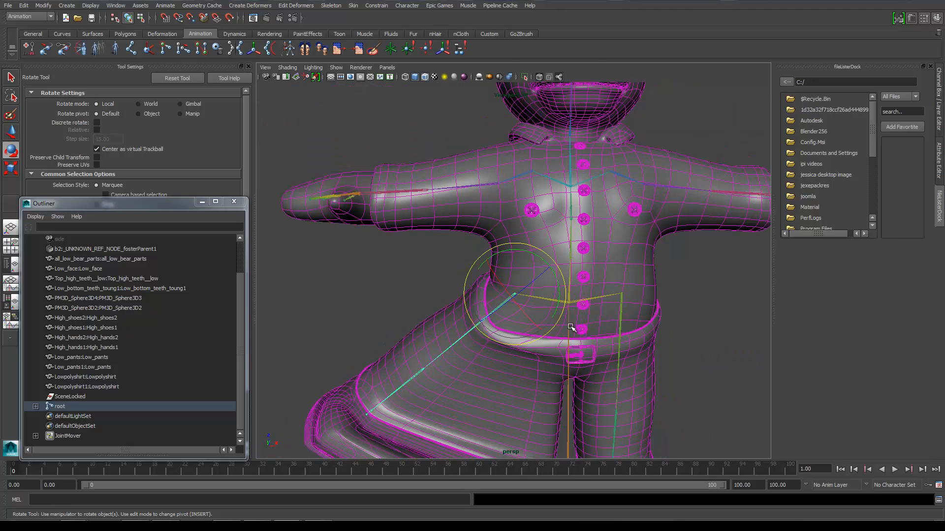
pyautogui.scroll(3, 561, 292)
pyautogui.scroll(-3, 561, 292)
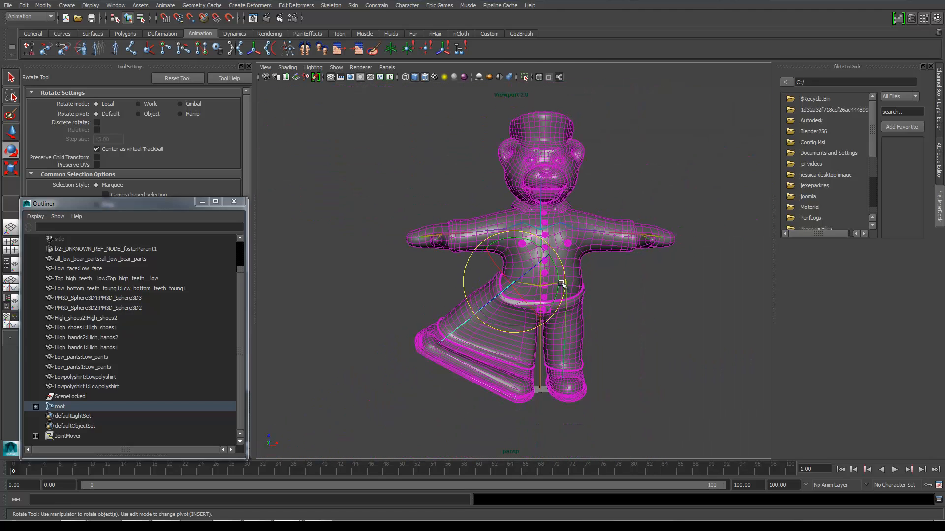
pyautogui.keyDown('alt'); pyautogui.moveTo(649, 187); pyautogui.dragTo(583, 227); pyautogui.keyUp('alt')
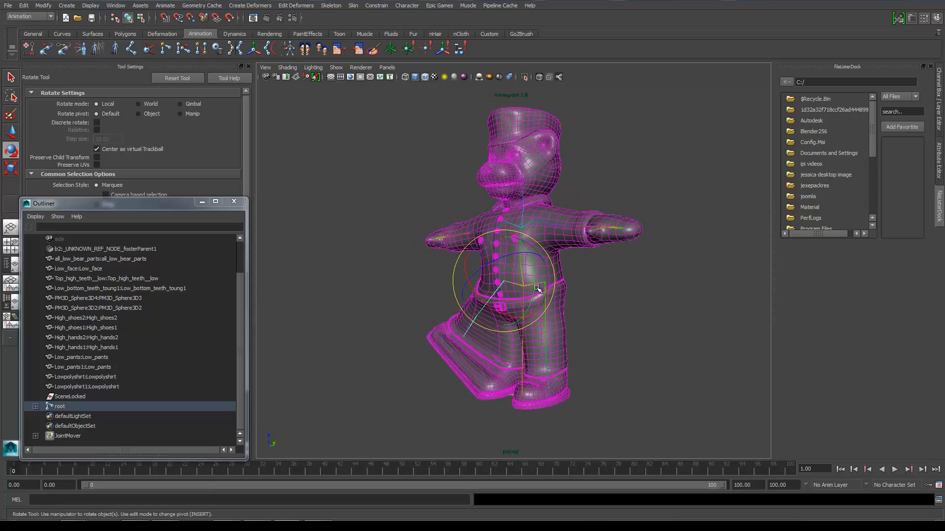
pyautogui.moveTo(527, 285); pyautogui.dragTo(479, 301)
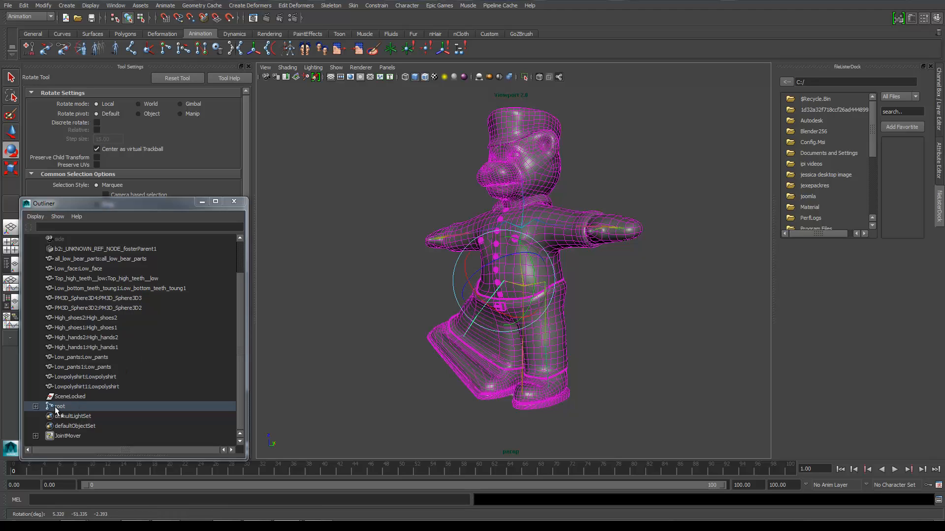
# - Move the pelvis joint under root far away along the world Y axis and inspect how the bound meshes follow it
pyautogui.click(36, 407)
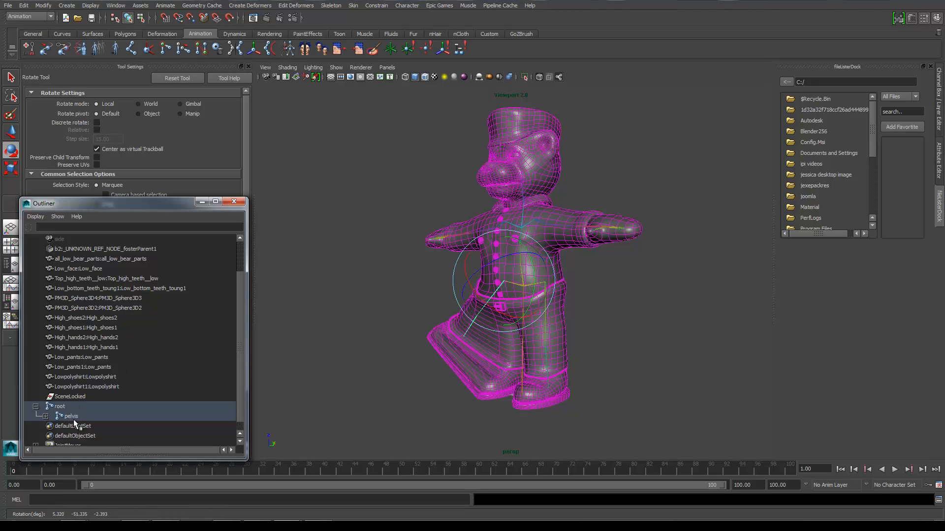
pyautogui.click(72, 417)
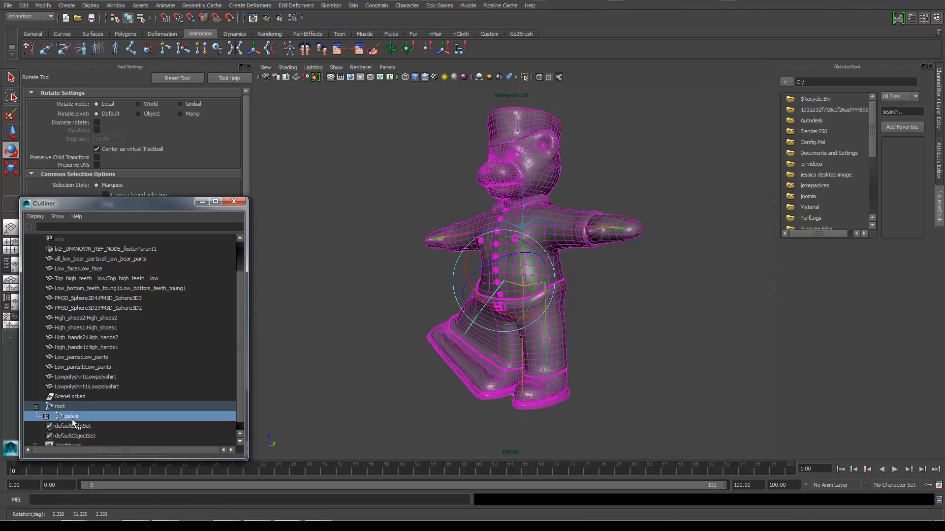
pyautogui.click(11, 131)
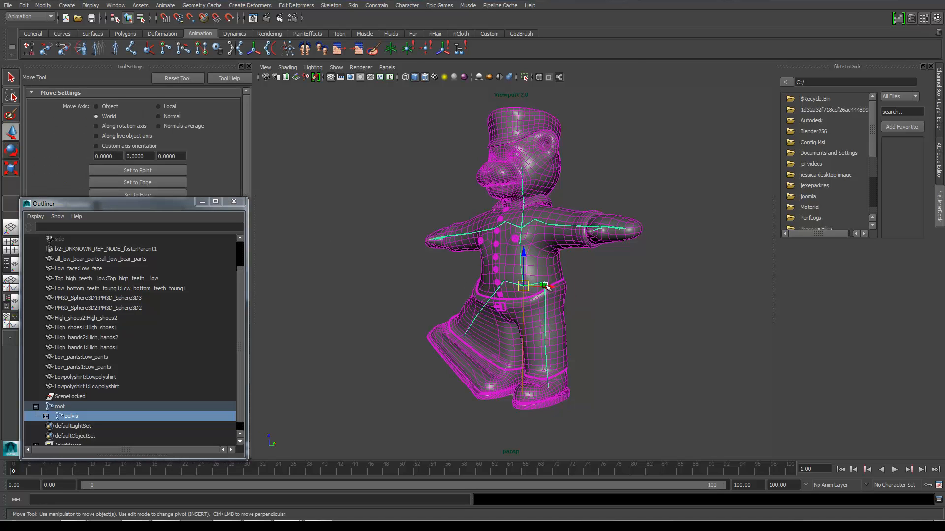
pyautogui.moveTo(545, 286); pyautogui.dragTo(278, 282)
pyautogui.moveTo(495, 244)
pyautogui.keyDown('alt'); pyautogui.mouseDown()
pyautogui.moveTo(430, 270)
pyautogui.moveTo(401, 261)
pyautogui.moveTo(416, 234)
pyautogui.moveTo(449, 249)
pyautogui.moveTo(522, 250)
pyautogui.moveTo(542, 222)
pyautogui.moveTo(405, 258)
pyautogui.moveTo(393, 250)
pyautogui.moveTo(504, 238)
pyautogui.moveTo(495, 234)
pyautogui.mouseUp(); pyautogui.keyUp('alt')
pyautogui.keyDown('alt'); pyautogui.moveTo(431, 243); pyautogui.dragTo(408, 252, button='right'); pyautogui.keyUp('alt')
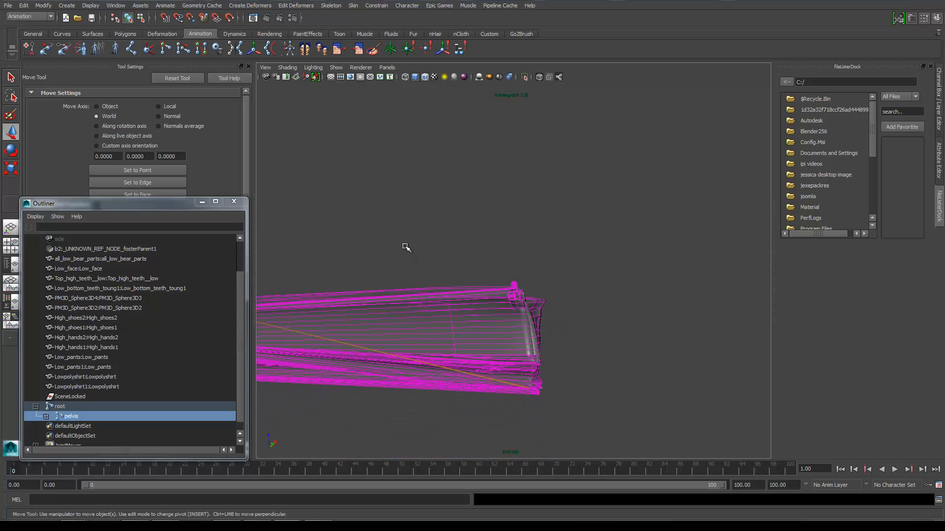
pyautogui.keyDown('alt'); pyautogui.moveTo(405, 243); pyautogui.dragTo(613, 235, button='middle'); pyautogui.keyUp('alt')
pyautogui.scroll(2, 550, 247)
pyautogui.scroll(-3, 550, 247)
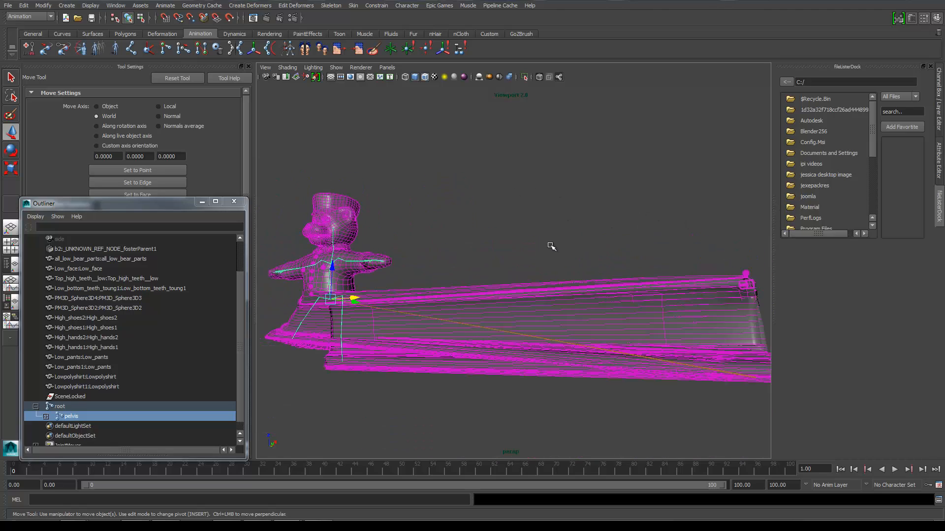
pyautogui.keyDown('alt'); pyautogui.moveTo(561, 240); pyautogui.dragTo(468, 254); pyautogui.keyUp('alt')
pyautogui.keyDown('alt'); pyautogui.moveTo(515, 228); pyautogui.dragTo(443, 245); pyautogui.keyUp('alt')
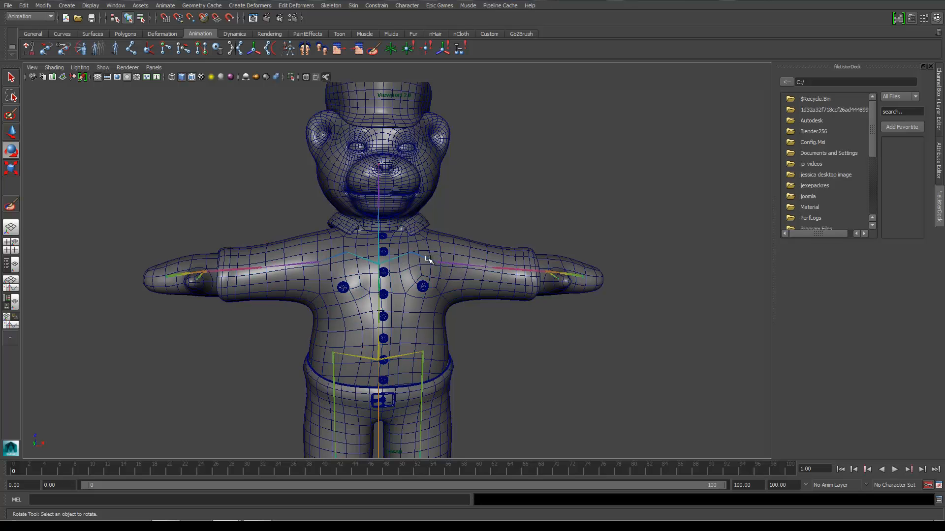
# - Test the shoulder binding by rotating the bear's left clavicle joint, and undo the rotation
pyautogui.click(428, 259)
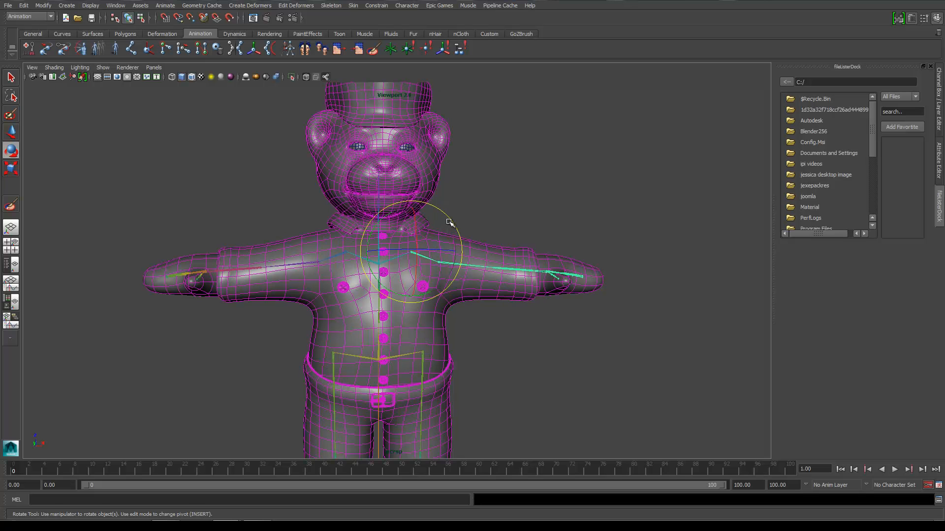
pyautogui.moveTo(453, 221); pyautogui.dragTo(448, 280)
pyautogui.hotkey('ctrl', 'z')
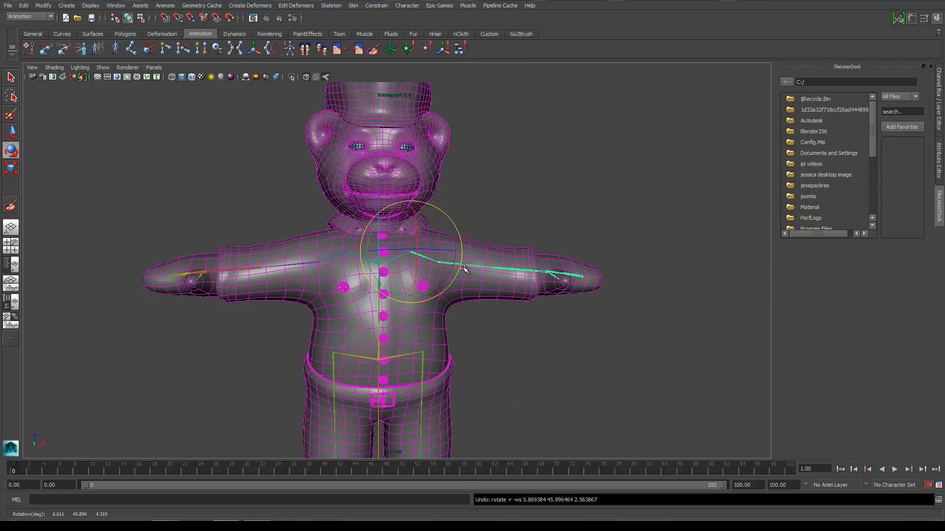
pyautogui.scroll(3, 466, 329)
pyautogui.scroll(-3, 465, 329)
pyautogui.moveTo(476, 314)
pyautogui.keyDown('alt'); pyautogui.mouseDown()
pyautogui.moveTo(466, 308)
pyautogui.moveTo(465, 329)
pyautogui.mouseUp(); pyautogui.keyUp('alt')
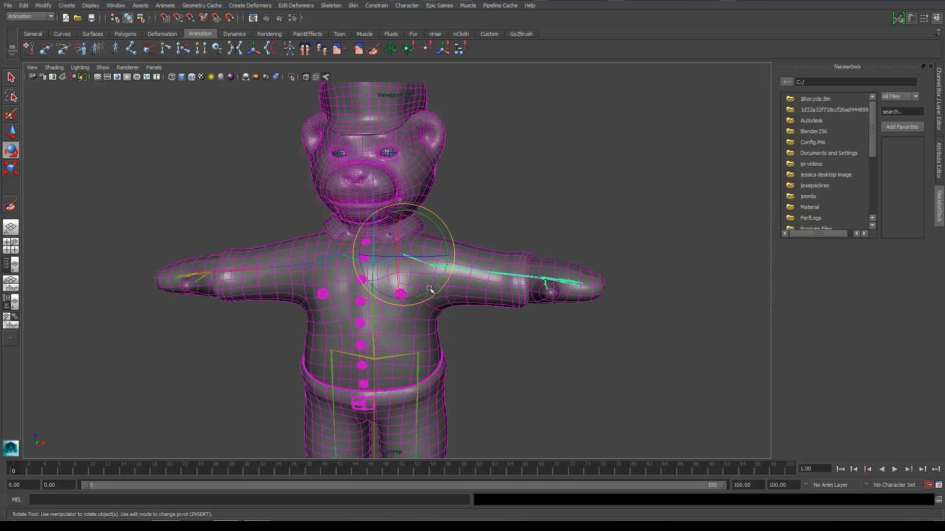
pyautogui.moveTo(427, 291)
pyautogui.keyDown('alt'); pyautogui.mouseDown()
pyautogui.moveTo(453, 298)
pyautogui.moveTo(429, 295)
pyautogui.moveTo(436, 276)
pyautogui.moveTo(427, 291)
pyautogui.mouseUp(); pyautogui.keyUp('alt')
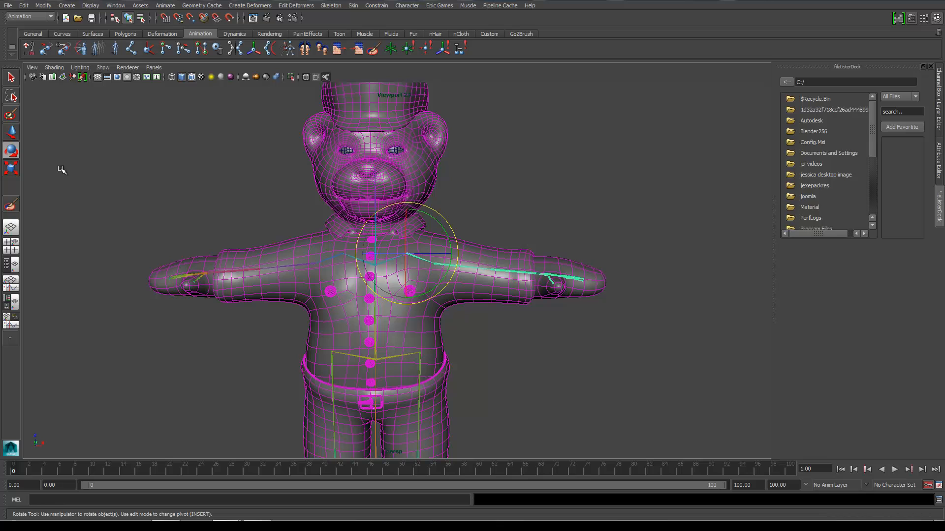
# - Deselect the clavicle joint and start the Paint Skin Weights Tool on the bear's shirt mesh, framing its chest and shoulders
pyautogui.click(522, 203)
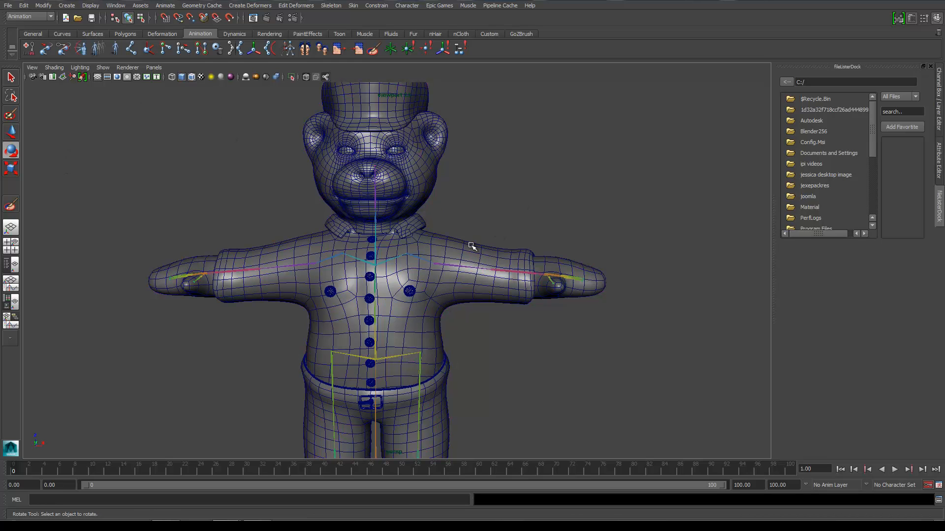
pyautogui.click(469, 248)
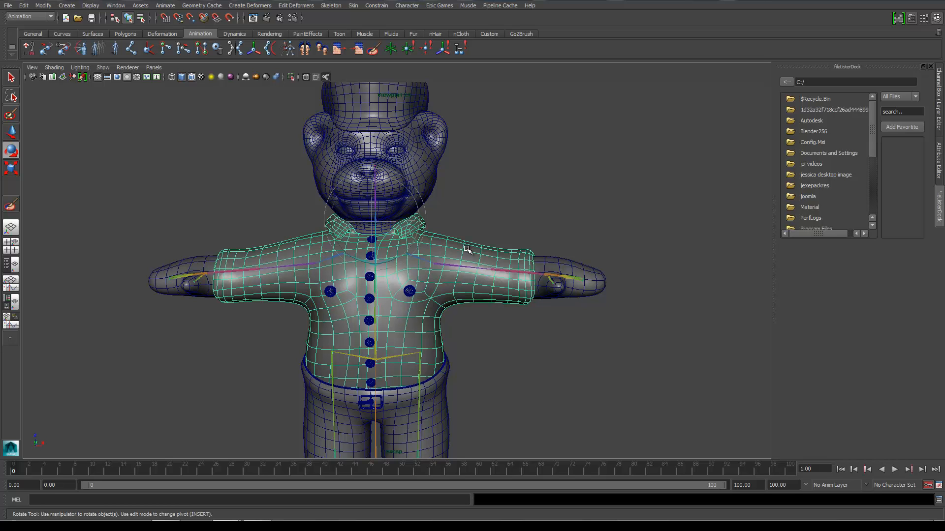
pyautogui.rightClick(467, 250)
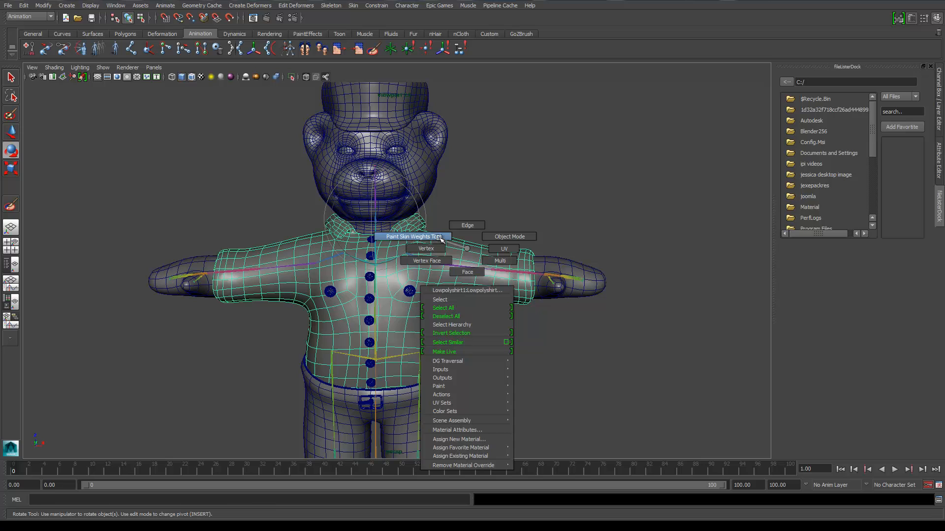
pyautogui.click(443, 235)
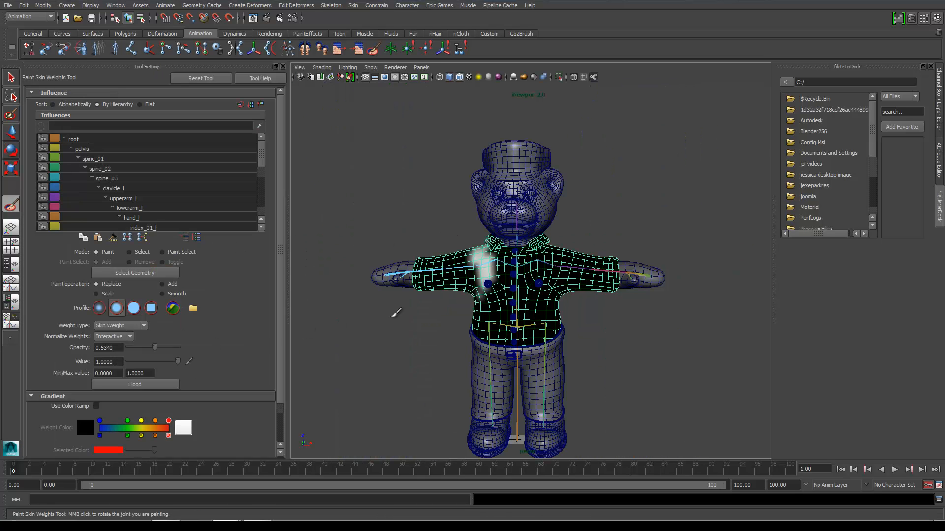
pyautogui.scroll(6, 451, 299)
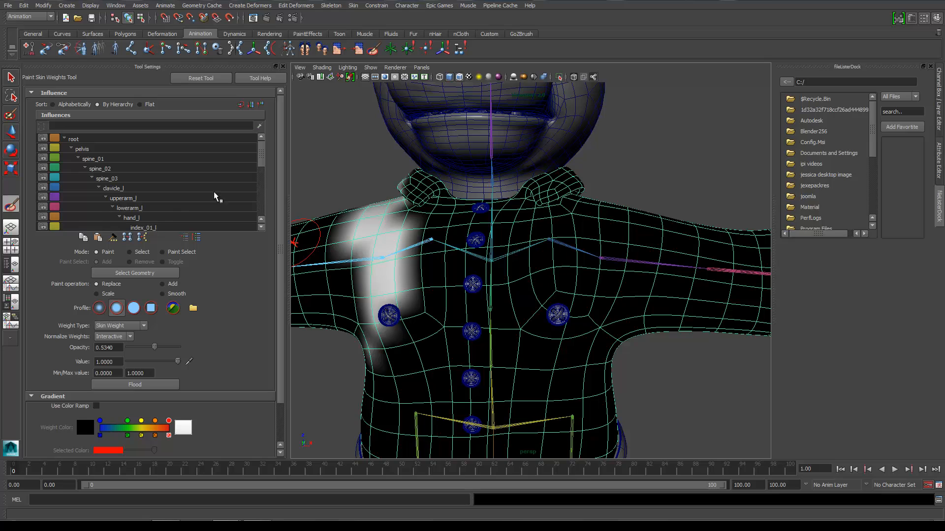
# - Rework the shirt's upperarm_l skin weights around the armpit and shoulder, undoing the unwanted stroke
pyautogui.click(121, 200)
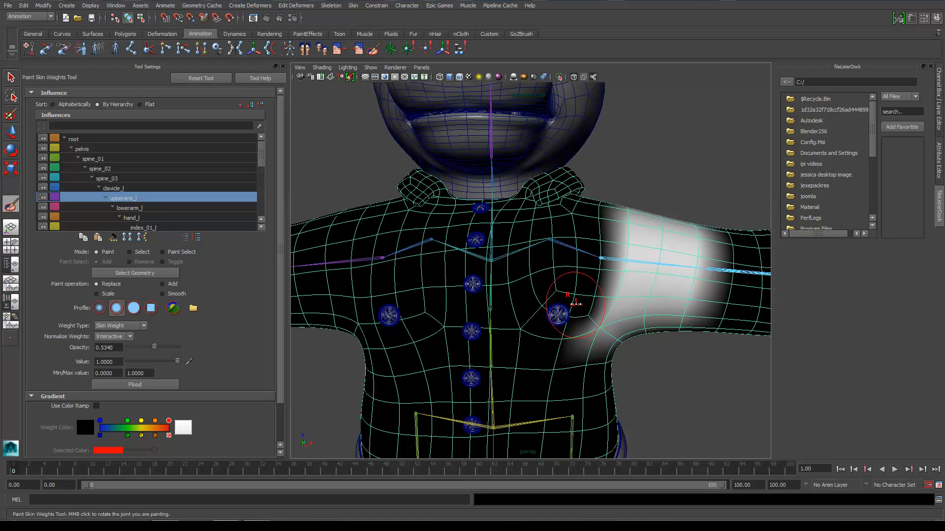
pyautogui.moveTo(576, 304); pyautogui.dragTo(570, 306)
pyautogui.moveTo(679, 350)
pyautogui.keyDown('alt'); pyautogui.mouseDown()
pyautogui.moveTo(582, 295)
pyautogui.moveTo(591, 298)
pyautogui.moveTo(578, 305)
pyautogui.moveTo(574, 279)
pyautogui.moveTo(519, 305)
pyautogui.moveTo(620, 244)
pyautogui.moveTo(420, 297)
pyautogui.moveTo(656, 443)
pyautogui.moveTo(594, 283)
pyautogui.moveTo(595, 299)
pyautogui.moveTo(453, 274)
pyautogui.mouseUp(); pyautogui.keyUp('alt')
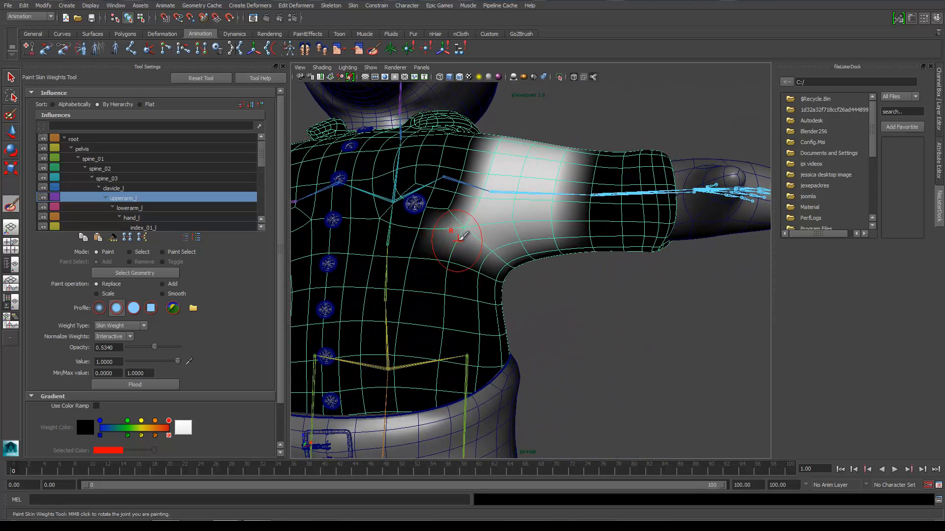
pyautogui.hotkey('ctrl', 'z')
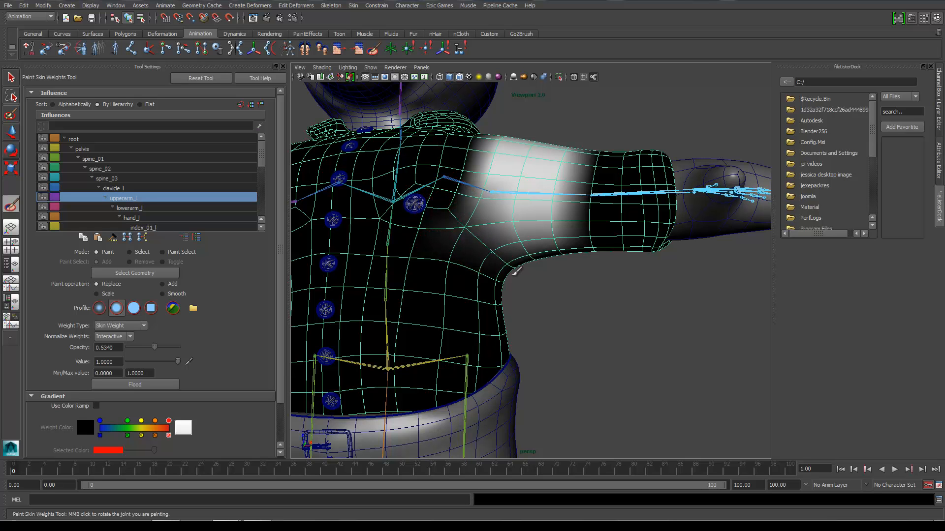
pyautogui.moveTo(565, 281)
pyautogui.keyDown('alt'); pyautogui.mouseDown()
pyautogui.moveTo(574, 310)
pyautogui.moveTo(487, 290)
pyautogui.mouseUp(); pyautogui.keyUp('alt')
pyautogui.moveTo(465, 254); pyautogui.dragTo(501, 154)
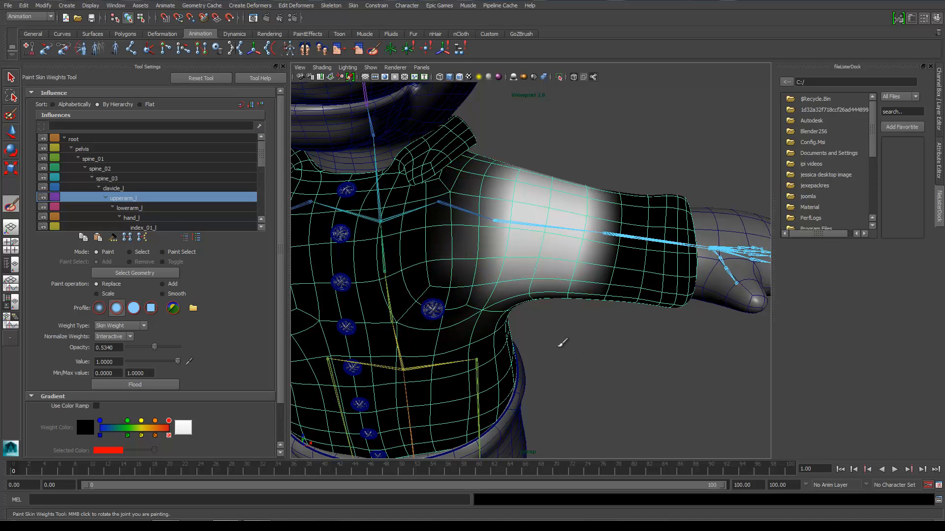
pyautogui.moveTo(564, 342)
pyautogui.keyDown('alt'); pyautogui.mouseDown()
pyautogui.moveTo(573, 318)
pyautogui.moveTo(599, 320)
pyautogui.moveTo(407, 342)
pyautogui.moveTo(381, 334)
pyautogui.moveTo(566, 327)
pyautogui.mouseUp(); pyautogui.keyUp('alt')
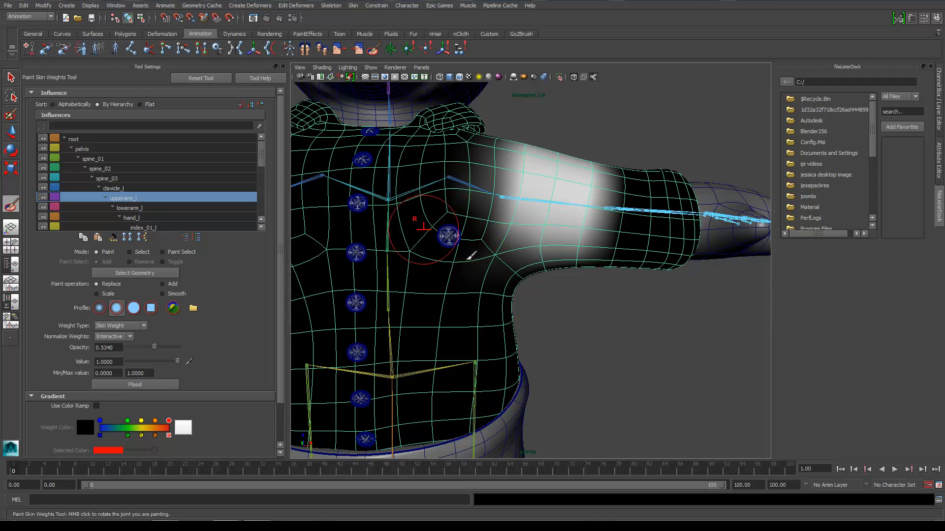
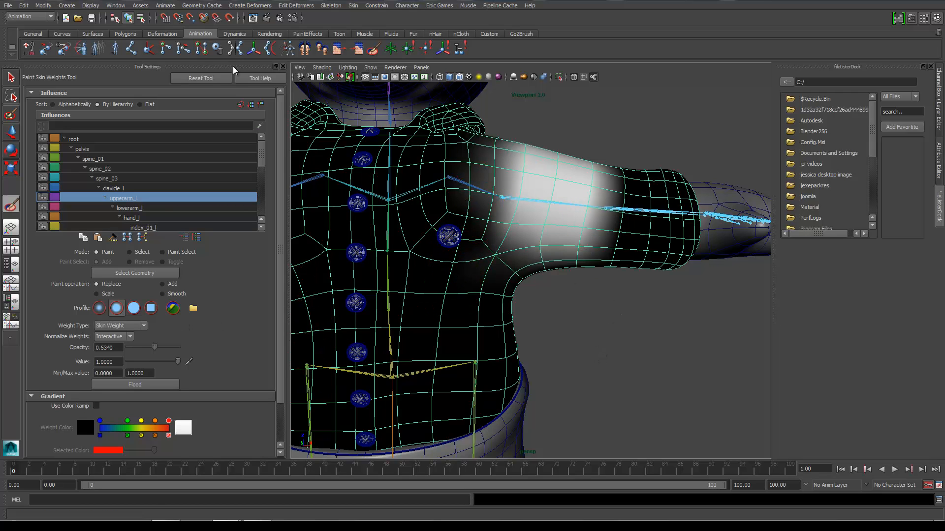
# - Select the shirt together with the buttons and look up the Copy Skin Weights command without applying it
pyautogui.press('q')
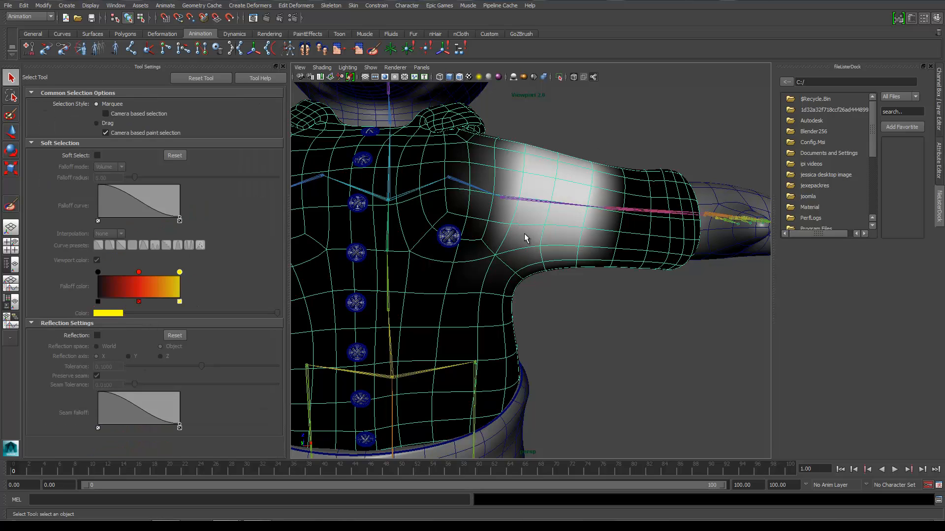
pyautogui.click(435, 182)
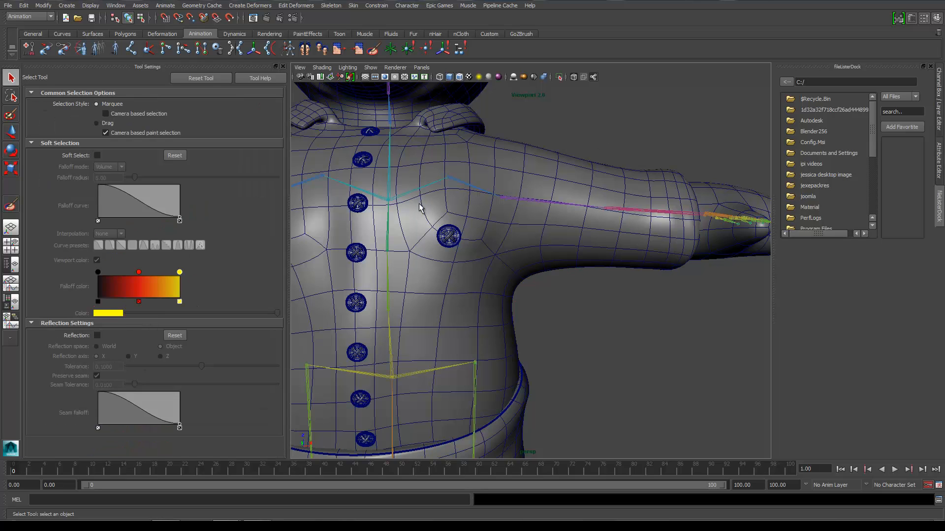
pyautogui.click(448, 245)
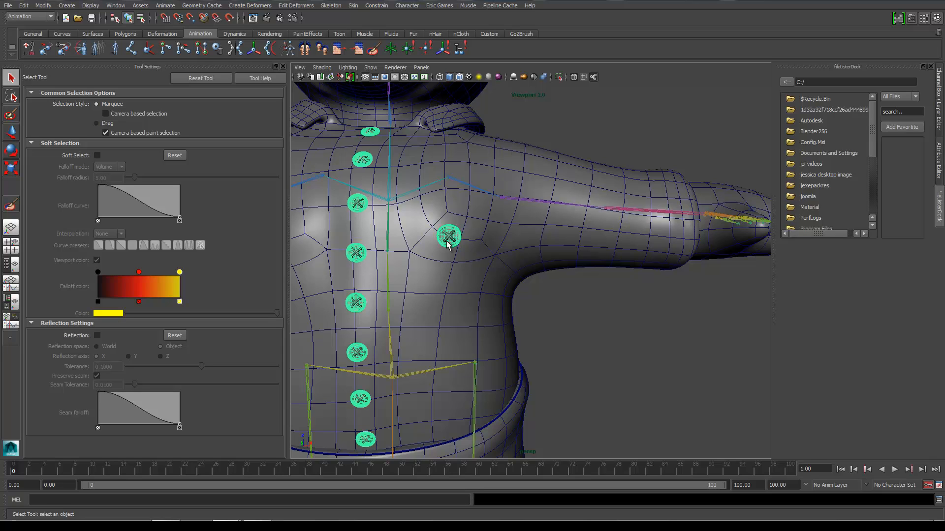
pyautogui.click(505, 161)
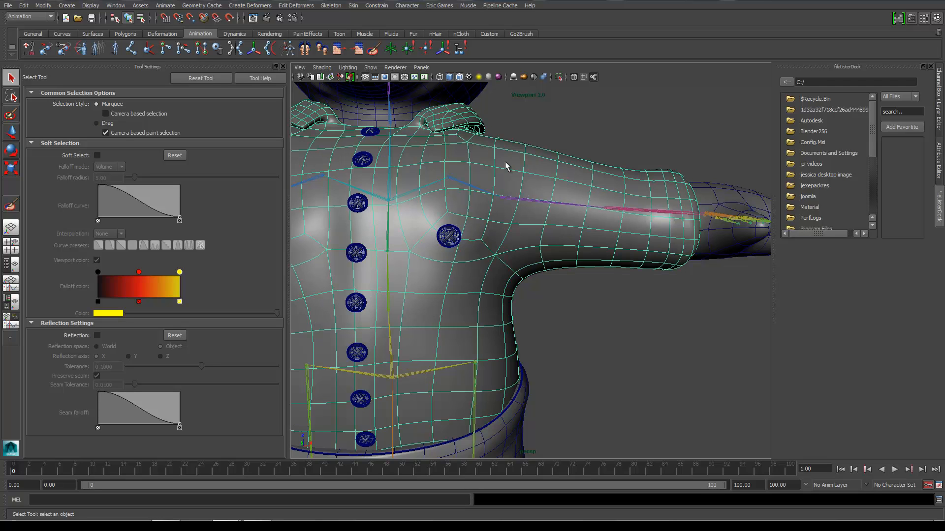
pyautogui.click(449, 237)
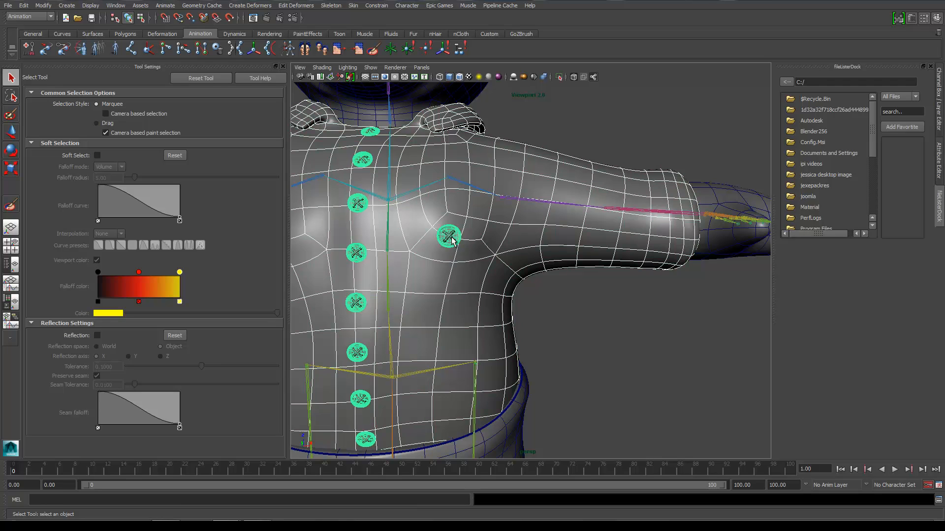
pyautogui.click(353, 6)
pyautogui.moveTo(388, 50)
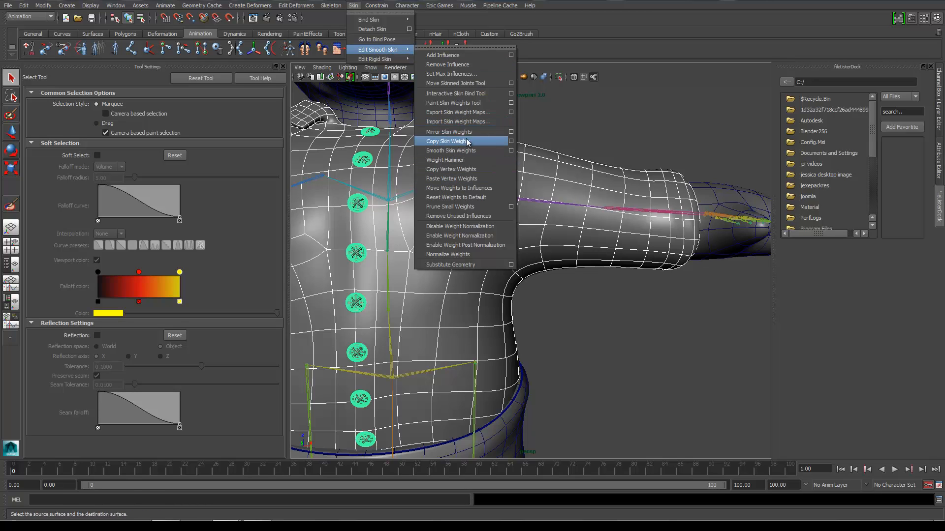
pyautogui.click(594, 119)
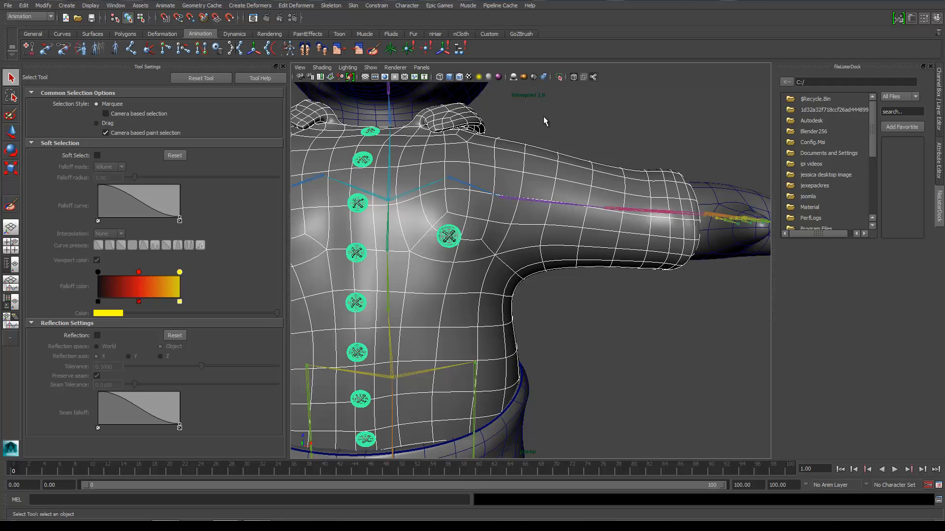
# - Select only the shirt mesh and mirror its skin weights to the opposite side
pyautogui.click(491, 199)
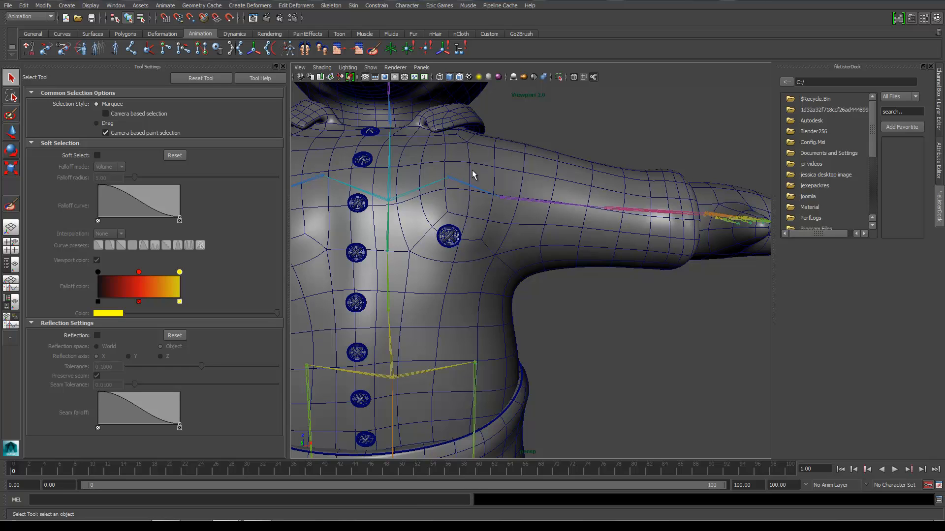
pyautogui.hotkey('ctrl', 'z')
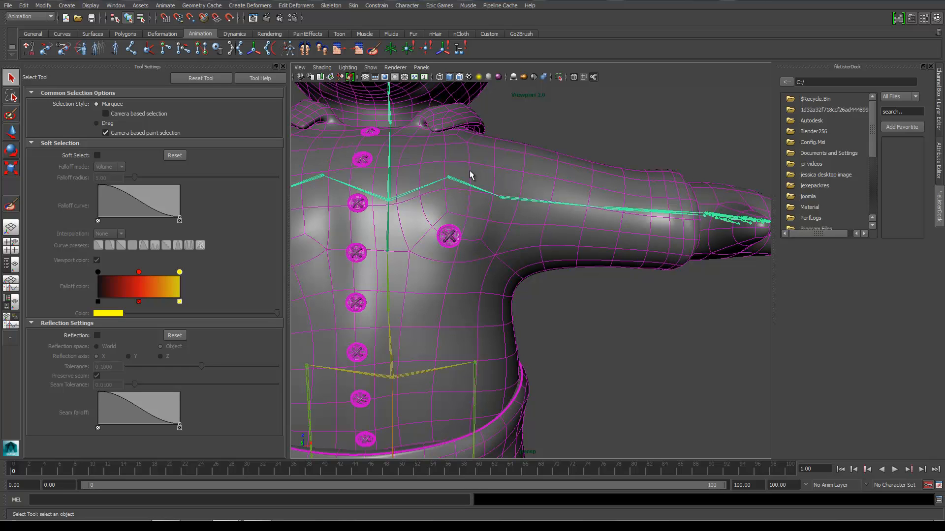
pyautogui.click(532, 167)
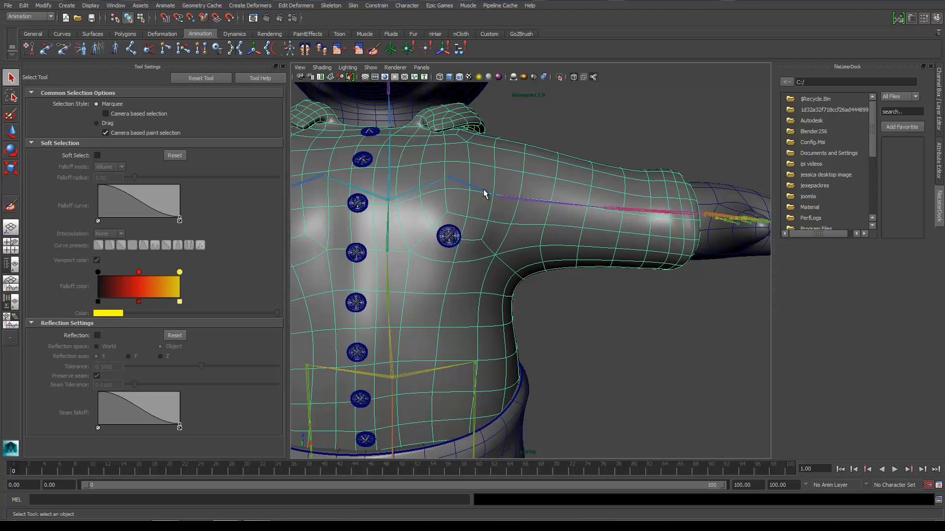
pyautogui.click(354, 5)
pyautogui.moveTo(390, 23)
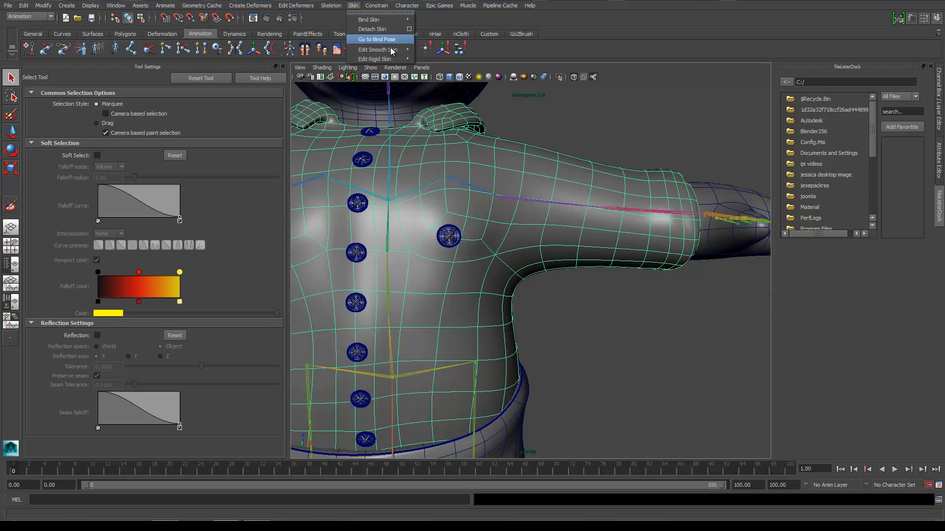
pyautogui.moveTo(395, 50)
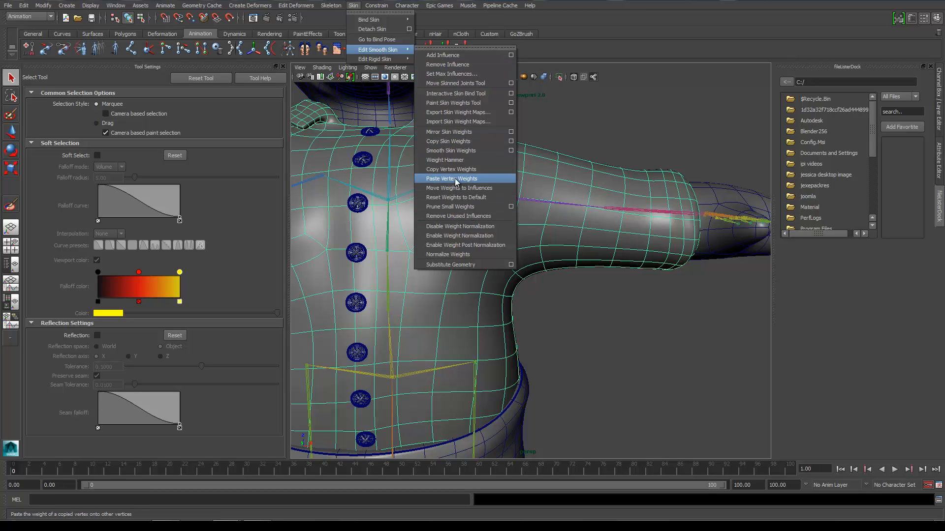
pyautogui.click(453, 130)
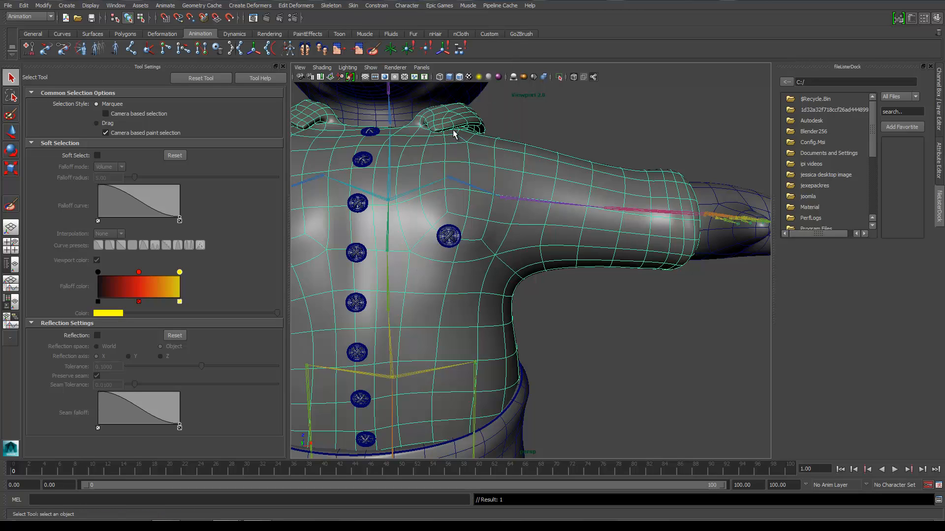
# - Reselect the shirt, reactivate the Paint Skin Weights Tool and check the upperarm_l weights from several angles
pyautogui.click(469, 184)
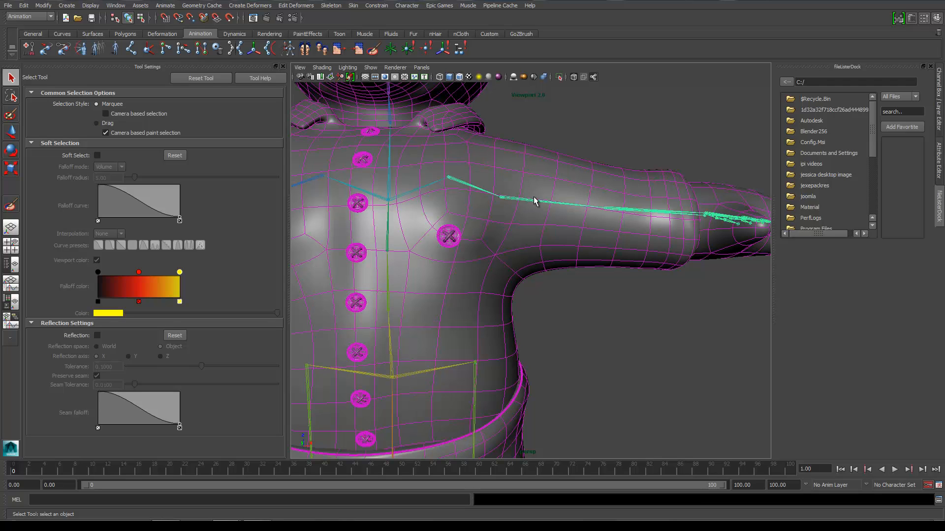
pyautogui.click(524, 161)
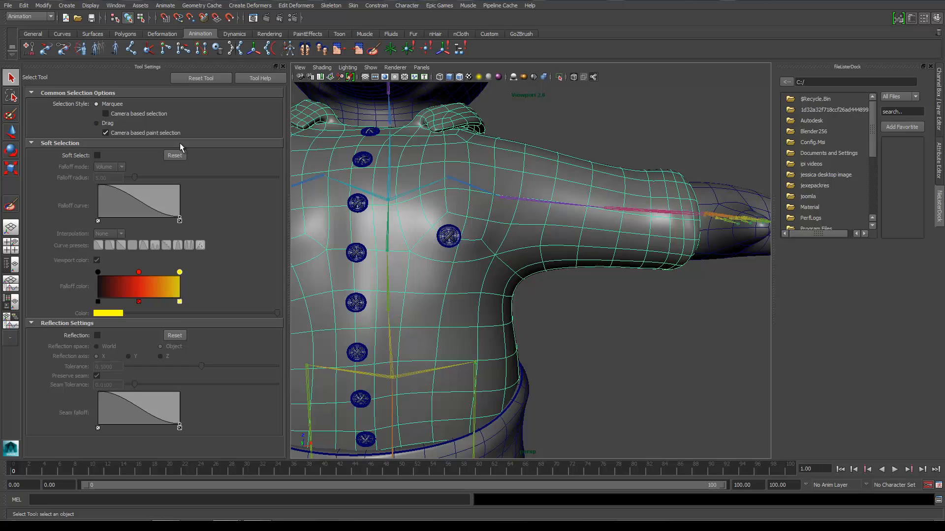
pyautogui.click(16, 208)
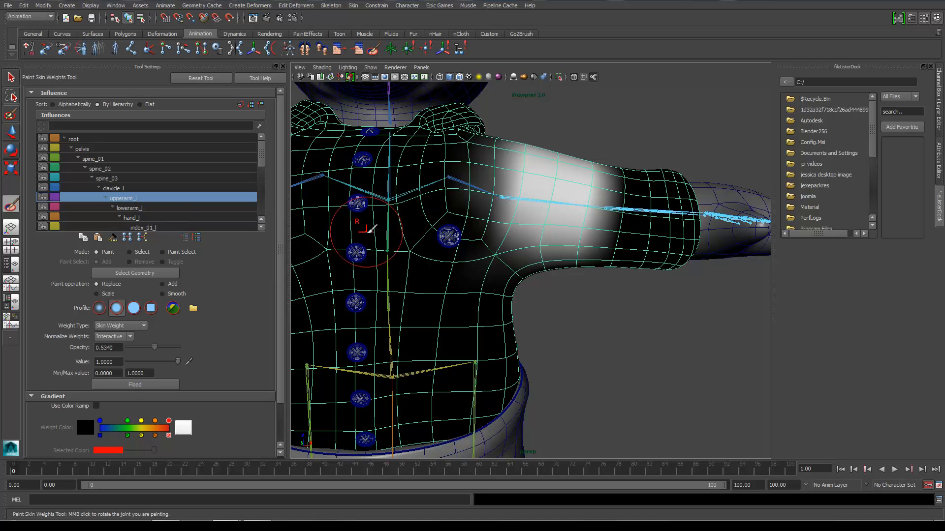
pyautogui.keyDown('alt'); pyautogui.moveTo(406, 223); pyautogui.dragTo(487, 212); pyautogui.keyUp('alt')
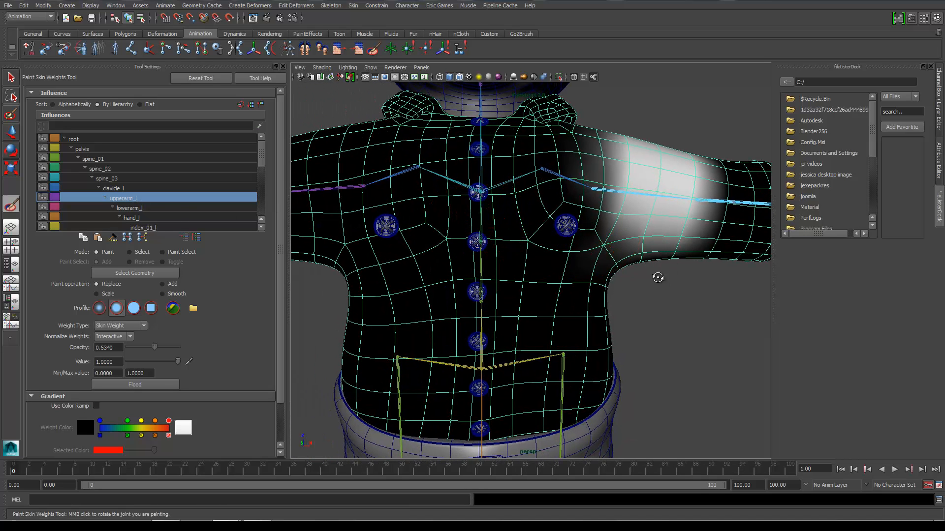
pyautogui.keyDown('alt'); pyautogui.moveTo(601, 274); pyautogui.dragTo(648, 259); pyautogui.keyUp('alt')
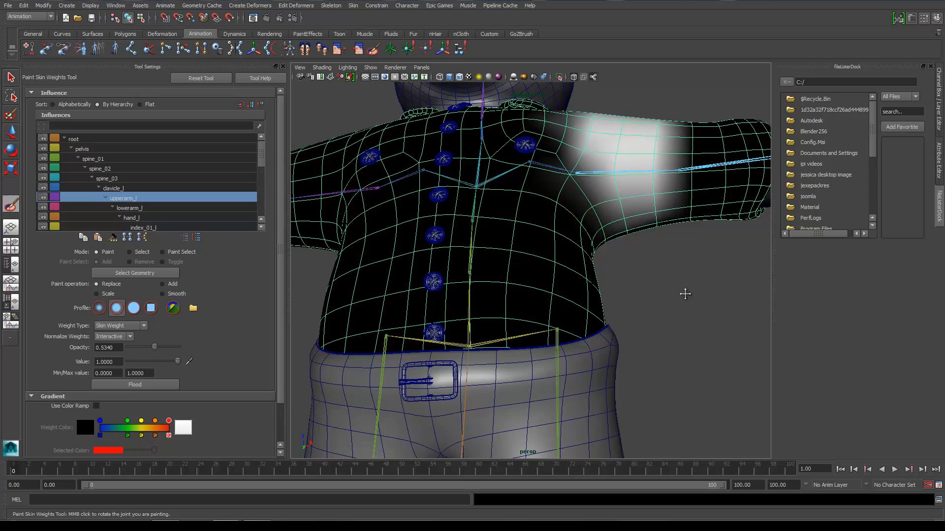
pyautogui.keyDown('alt'); pyautogui.moveTo(685, 291); pyautogui.dragTo(696, 311, button='middle'); pyautogui.keyUp('alt')
pyautogui.moveTo(695, 311)
pyautogui.keyDown('alt'); pyautogui.mouseDown()
pyautogui.moveTo(690, 296)
pyautogui.moveTo(702, 304)
pyautogui.mouseUp(); pyautogui.keyUp('alt')
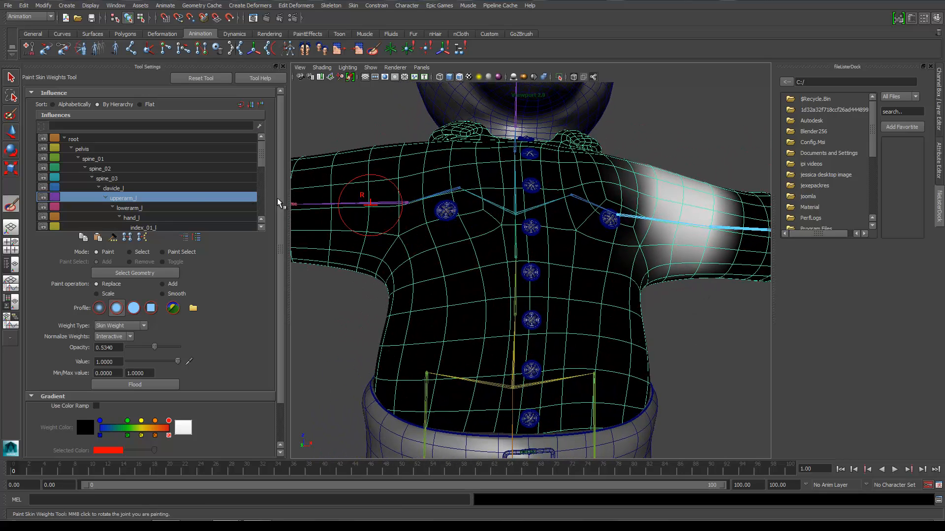
# - Display the lowerarm_l weights and collapse that joint's children in the influence hierarchy
pyautogui.click(132, 208)
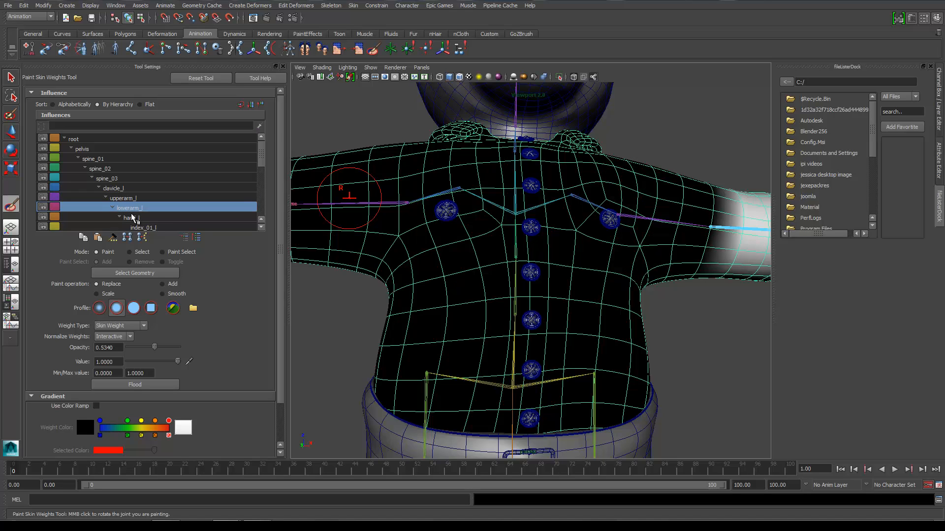
pyautogui.scroll(-1, 133, 215)
pyautogui.scroll(-3, 132, 214)
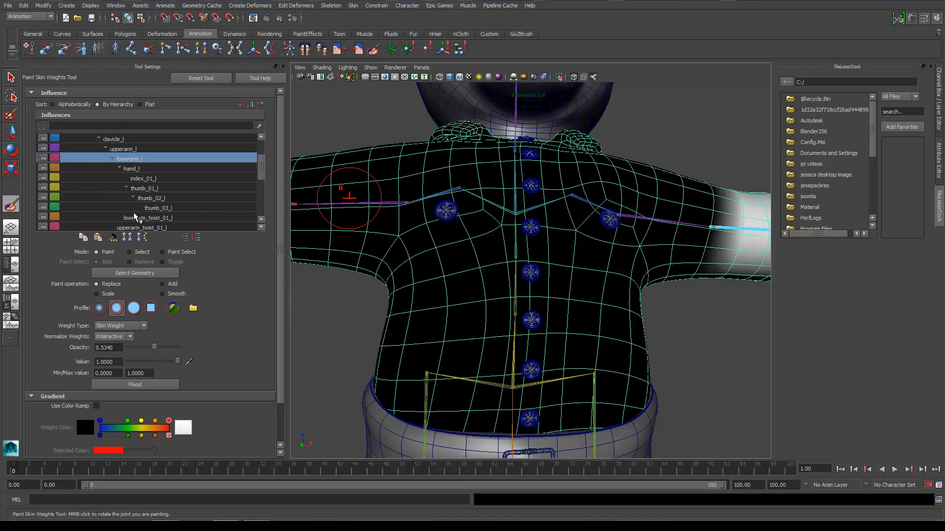
pyautogui.scroll(3, 133, 213)
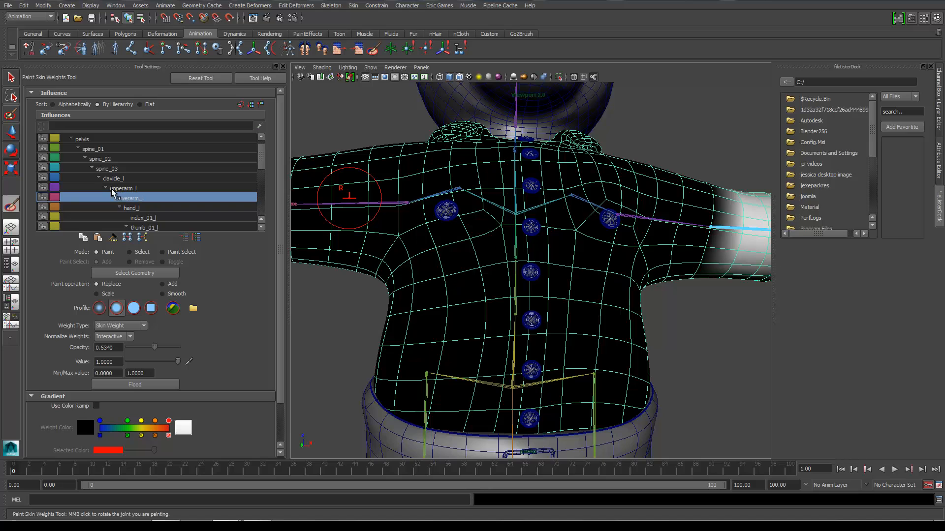
pyautogui.click(112, 198)
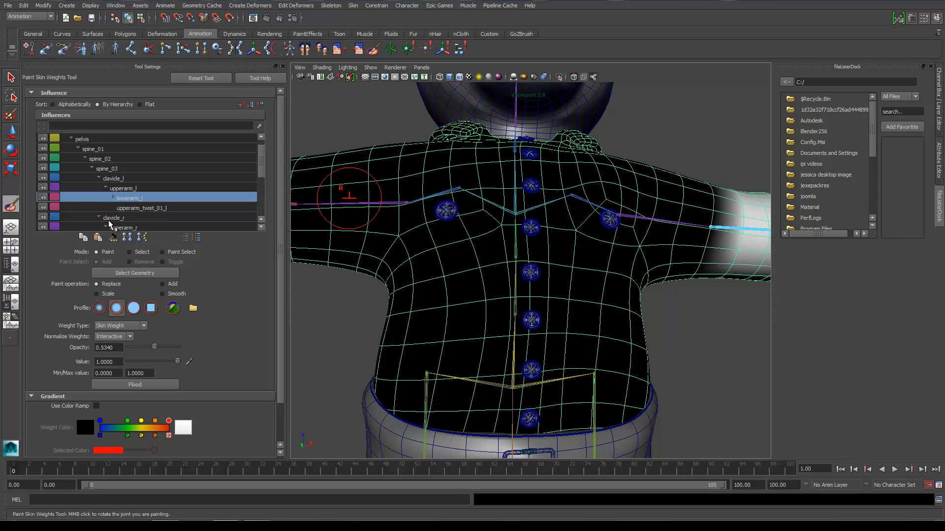
# - Compare the shirt's clavicle_r and upperarm_r weights with upperarm_l to check the mirroring
pyautogui.click(110, 219)
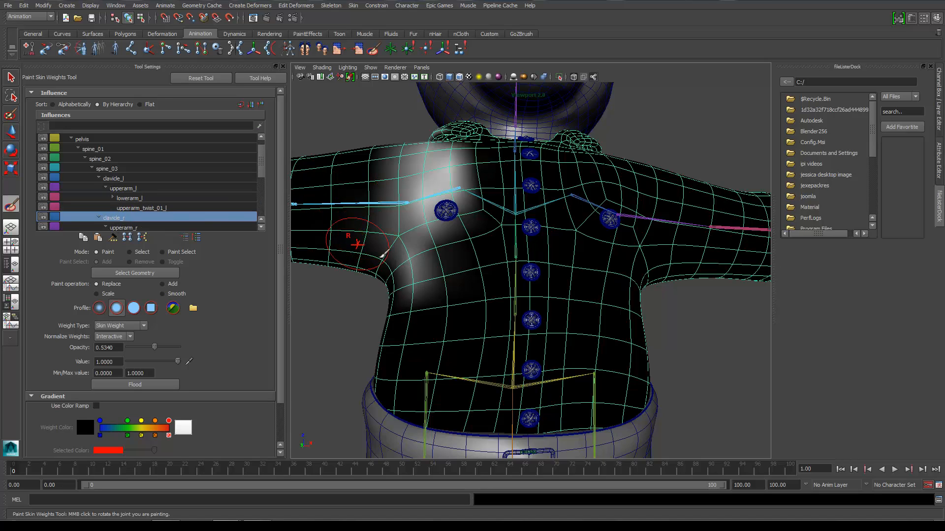
pyautogui.click(117, 228)
pyautogui.moveTo(363, 253)
pyautogui.keyDown('alt'); pyautogui.mouseDown()
pyautogui.moveTo(403, 241)
pyautogui.moveTo(358, 261)
pyautogui.mouseUp(); pyautogui.keyUp('alt')
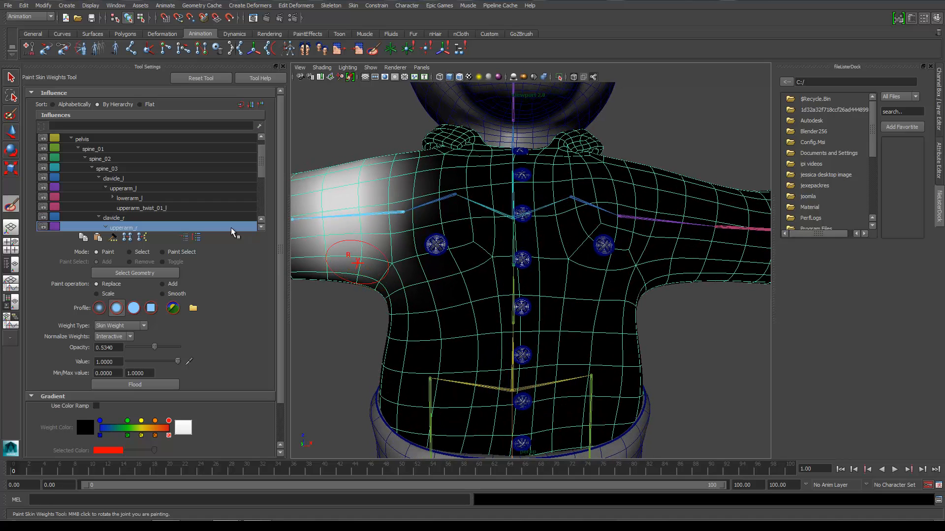
pyautogui.keyDown('shift'); pyautogui.click(120, 189); pyautogui.keyUp('shift')
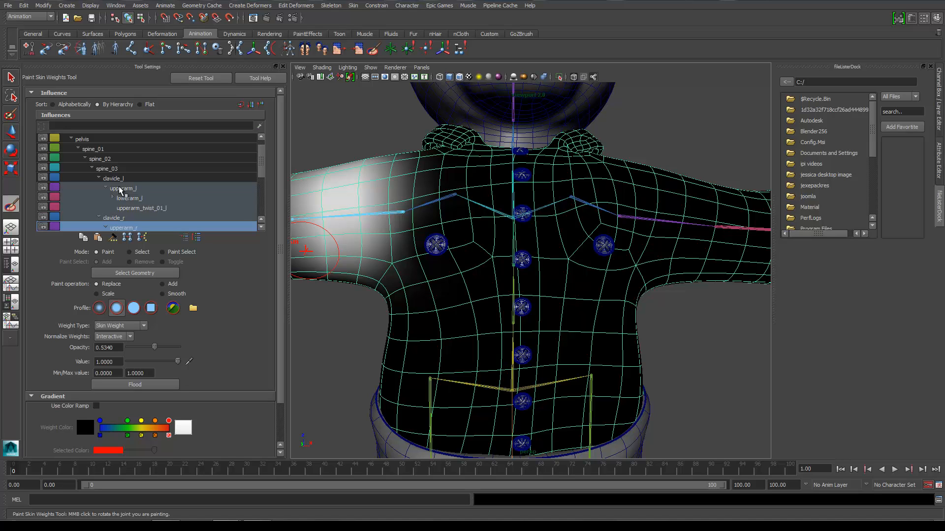
pyautogui.click(120, 188)
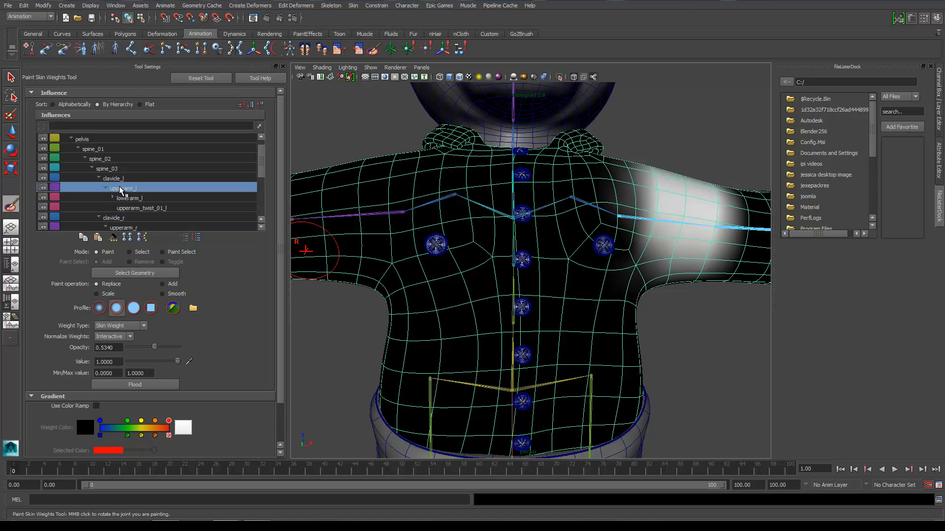
pyautogui.click(121, 218)
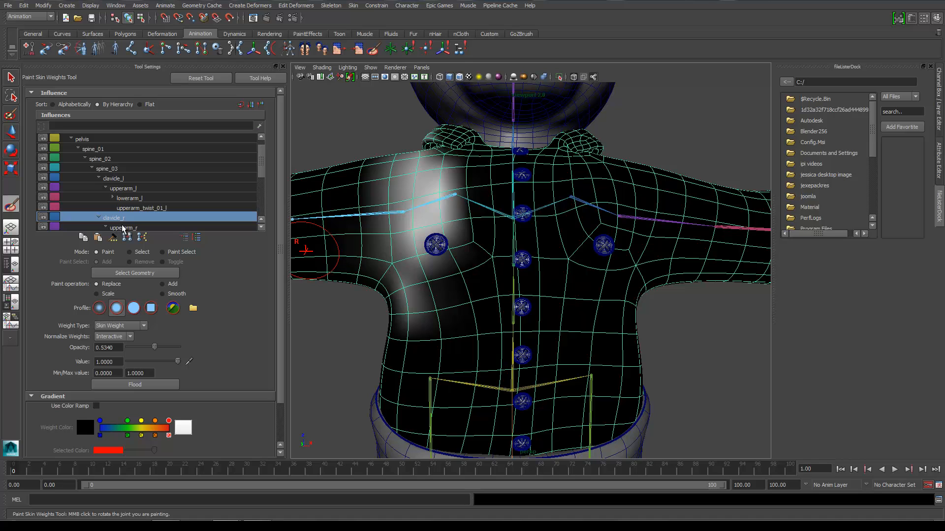
pyautogui.click(123, 228)
pyautogui.click(124, 218)
pyautogui.keyDown('alt'); pyautogui.moveTo(382, 133); pyautogui.dragTo(357, 145); pyautogui.keyUp('alt')
pyautogui.scroll(-3, 378, 175)
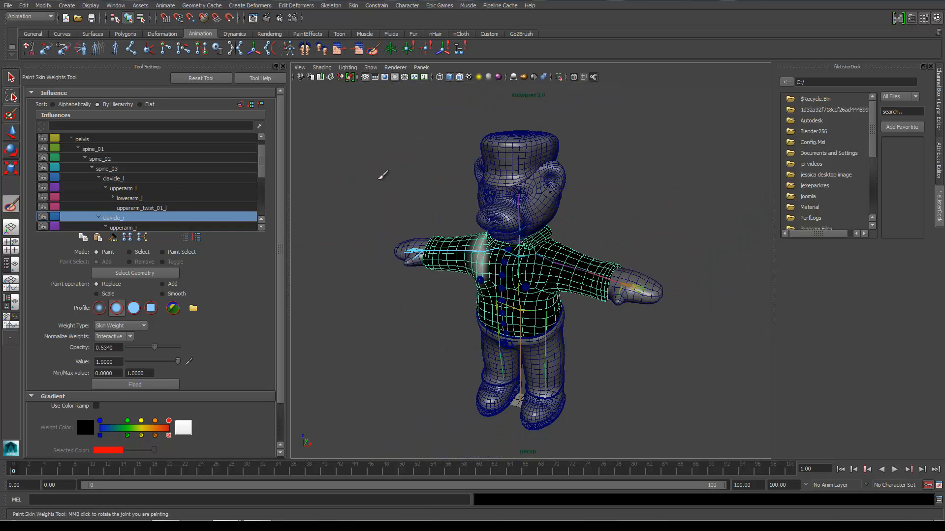
pyautogui.scroll(2, 379, 177)
pyautogui.keyDown('alt'); pyautogui.moveTo(385, 182); pyautogui.dragTo(459, 152); pyautogui.keyUp('alt')
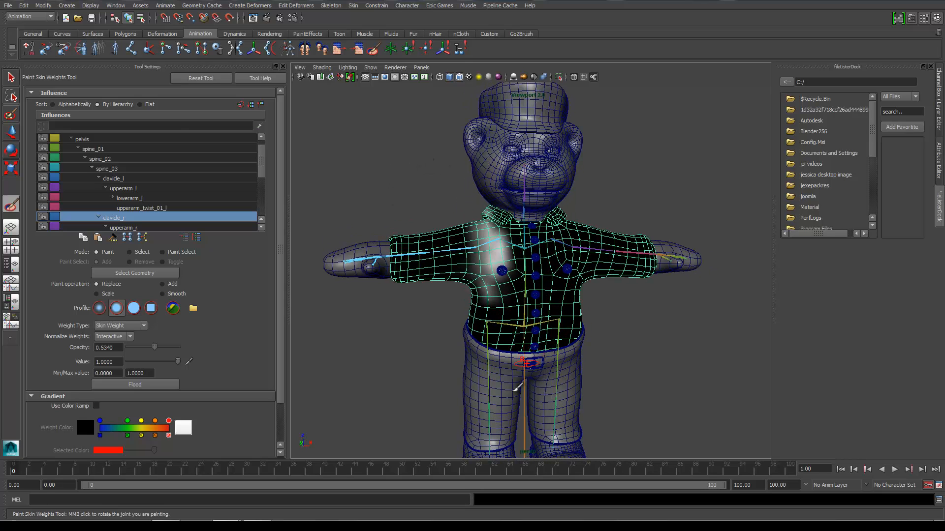
pyautogui.press('super')
pyautogui.click(261, 512)
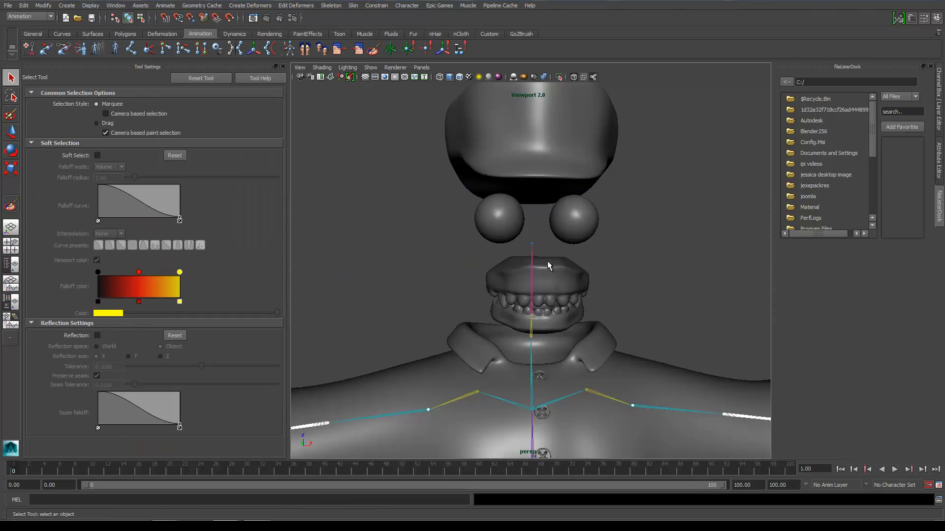
# - Examine the preferred-angle options of the lowerarm_l joint and leave them unapplied
pyautogui.scroll(-6, 546, 259)
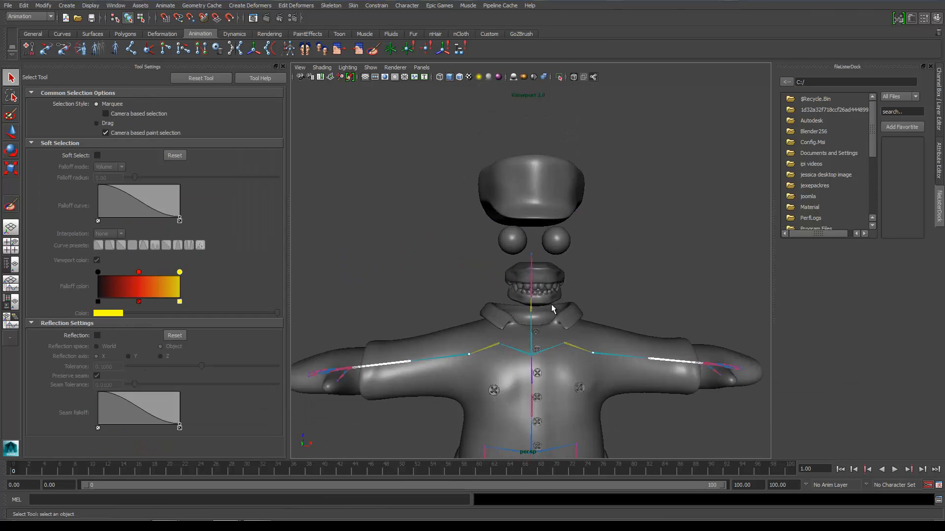
pyautogui.scroll(-5, 551, 304)
pyautogui.keyDown('alt'); pyautogui.moveTo(557, 344); pyautogui.dragTo(558, 303, button='middle'); pyautogui.keyUp('alt')
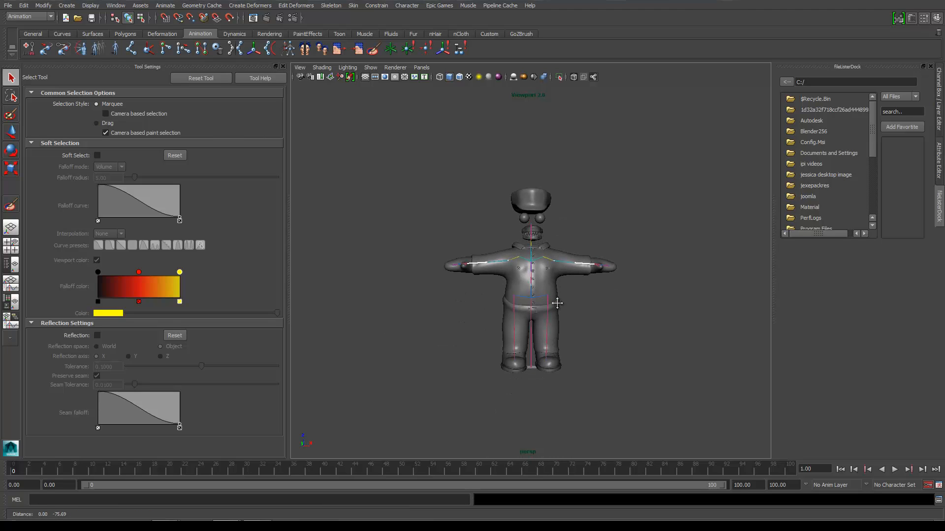
pyautogui.scroll(6, 555, 285)
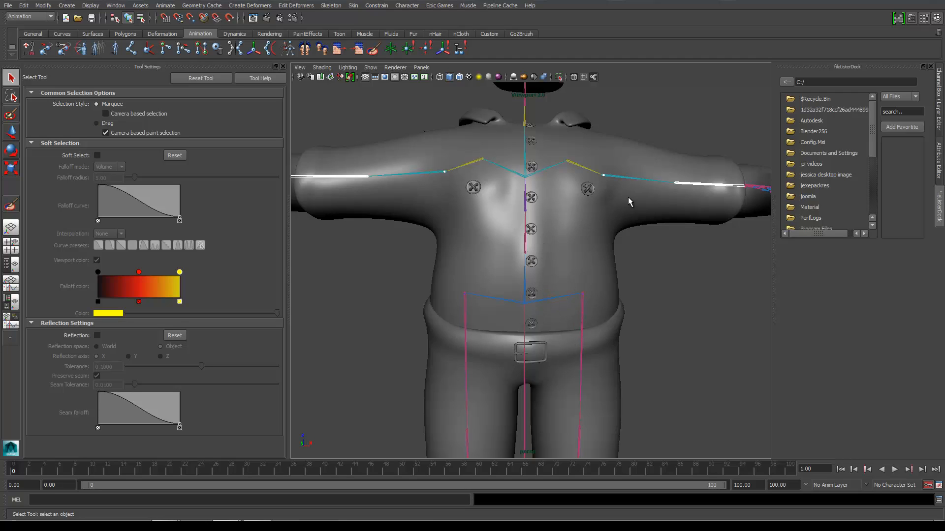
pyautogui.rightClick(682, 183)
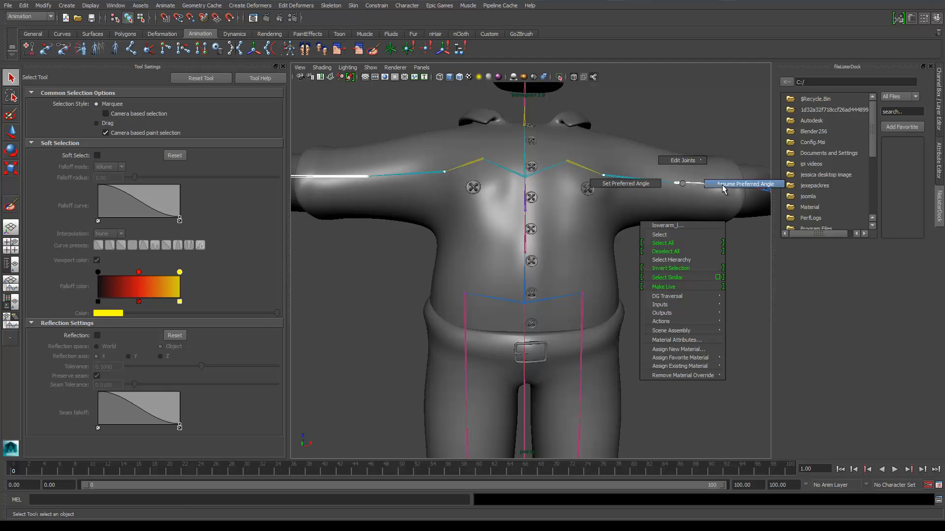
pyautogui.moveTo(722, 185); pyautogui.dragTo(688, 194, button='right')
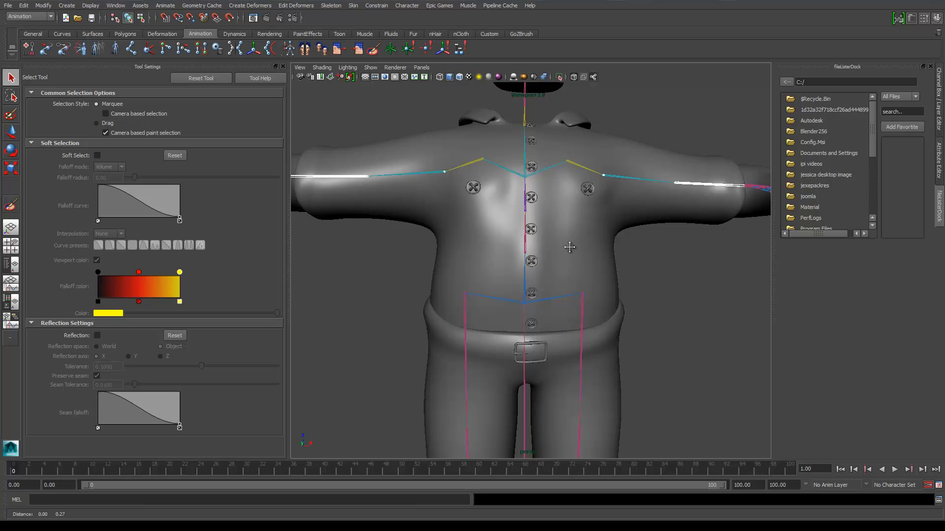
pyautogui.keyDown('alt'); pyautogui.moveTo(559, 174); pyautogui.dragTo(541, 281, button='middle'); pyautogui.keyUp('alt')
pyautogui.scroll(3, 543, 232)
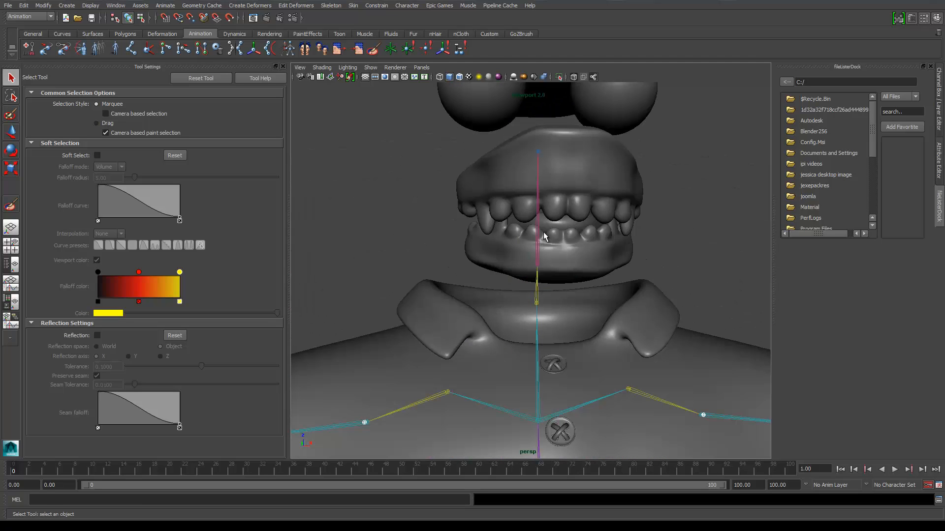
pyautogui.click(536, 169)
pyautogui.keyDown('shift'); pyautogui.click(627, 109); pyautogui.keyUp('shift')
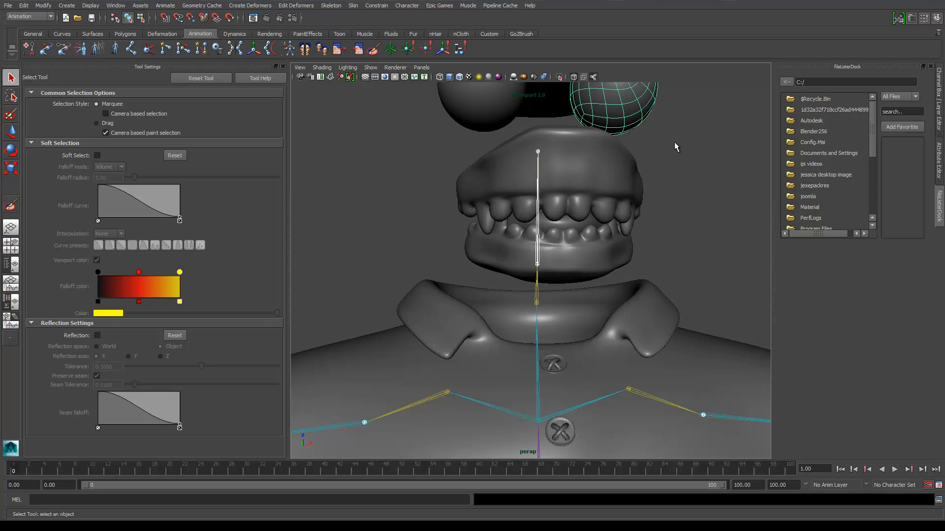
pyautogui.keyDown('alt'); pyautogui.moveTo(681, 188); pyautogui.dragTo(624, 174, button='middle'); pyautogui.keyUp('alt')
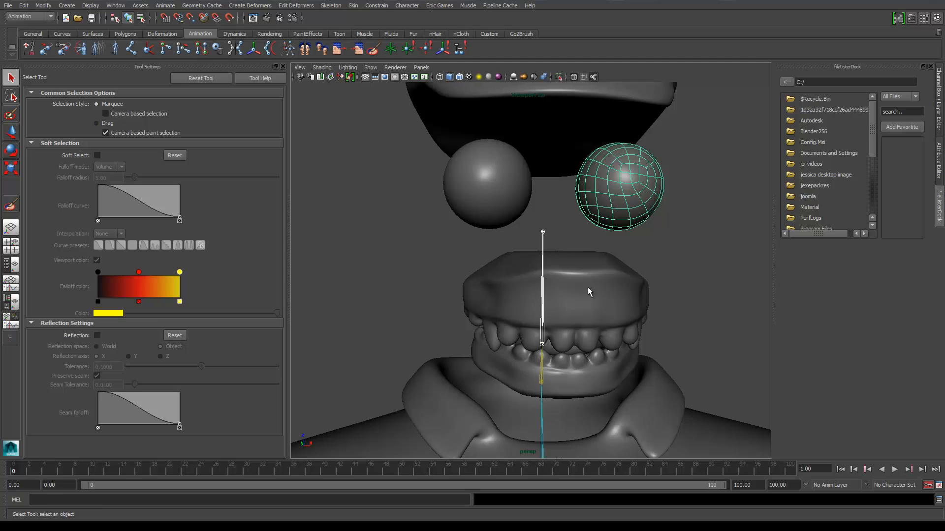
pyautogui.scroll(-10, 568, 346)
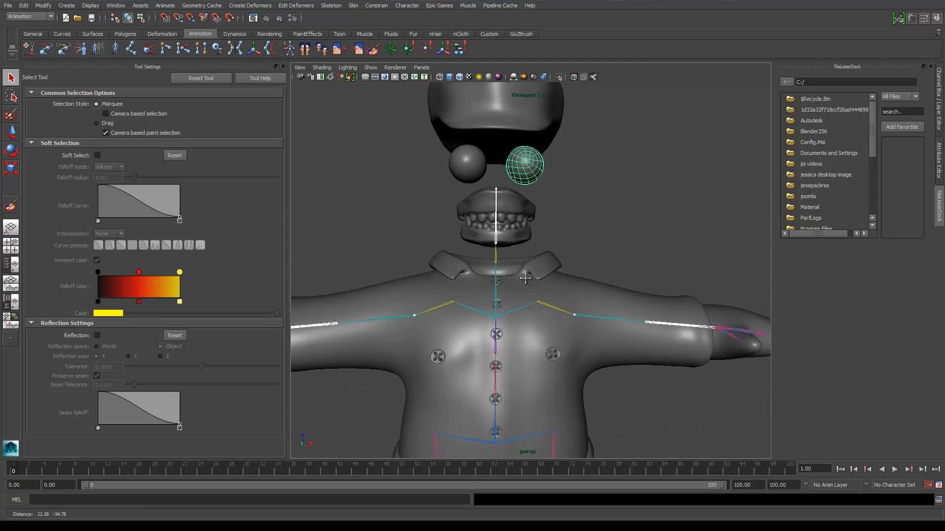
pyautogui.click(594, 213)
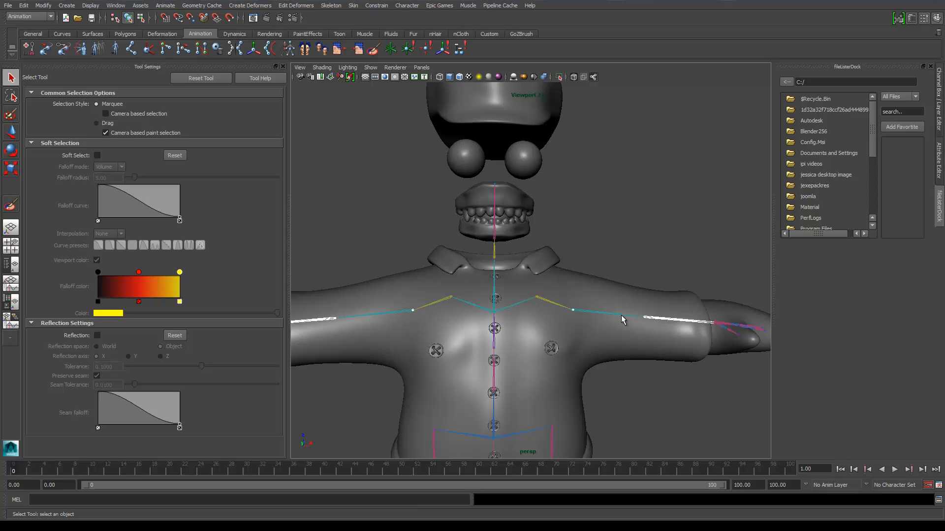
# - Try to smooth bind the eyeball on the character's left side to the head joint
pyautogui.click(660, 320)
pyautogui.press('Down')
pyautogui.click(494, 199)
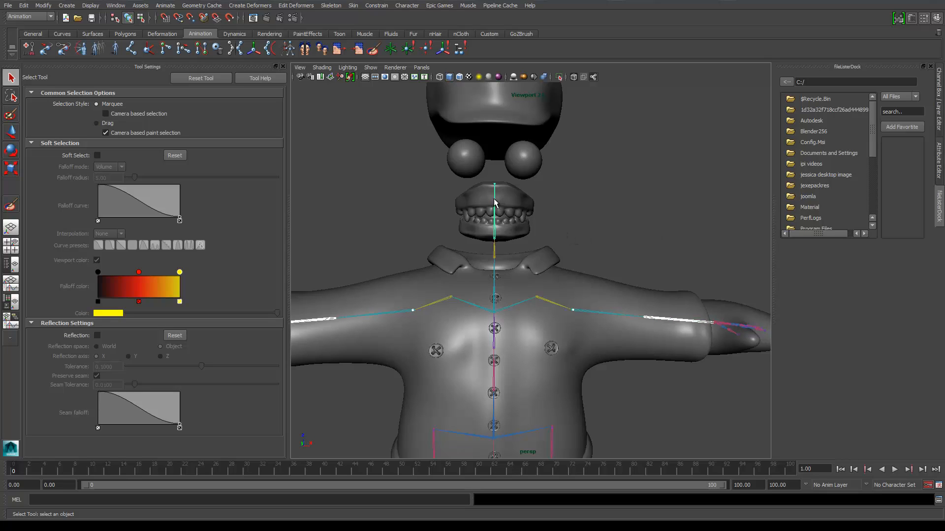
pyautogui.keyDown('shift'); pyautogui.click(528, 159); pyautogui.keyUp('shift')
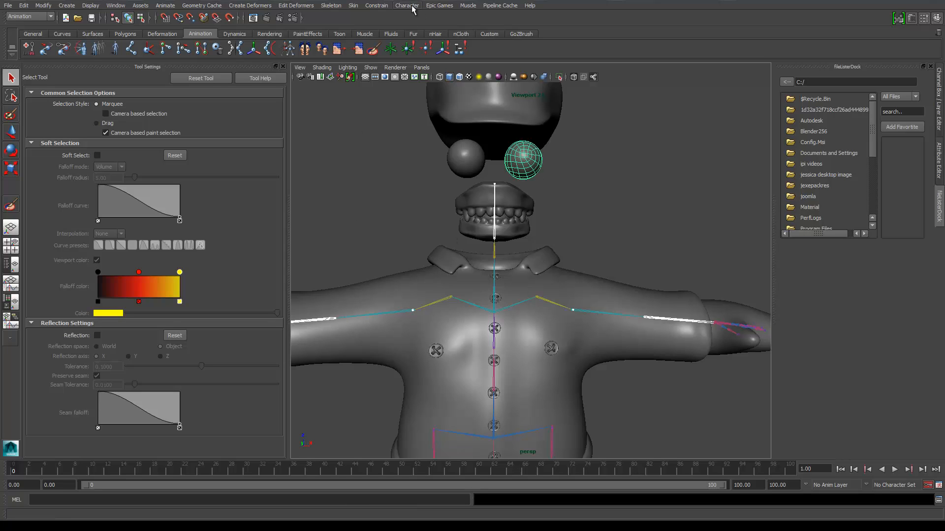
pyautogui.click(353, 6)
pyautogui.moveTo(374, 22)
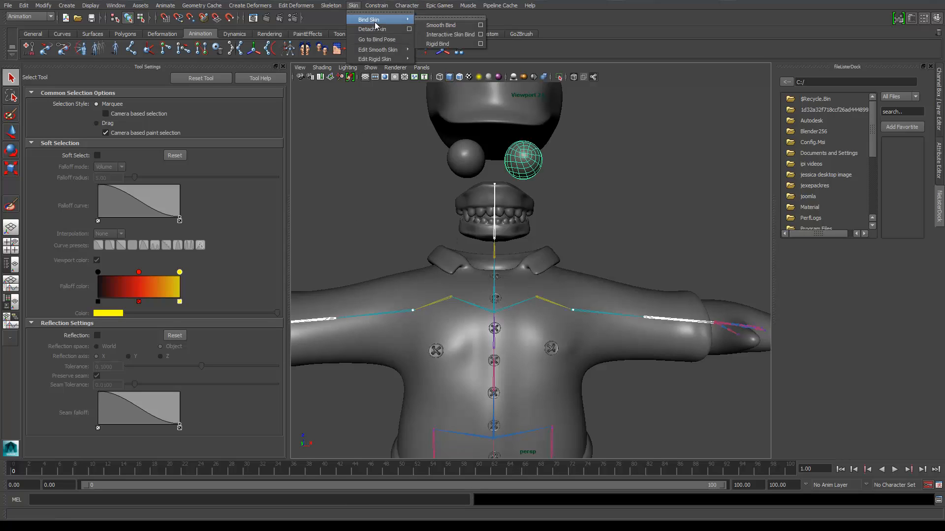
pyautogui.click(442, 26)
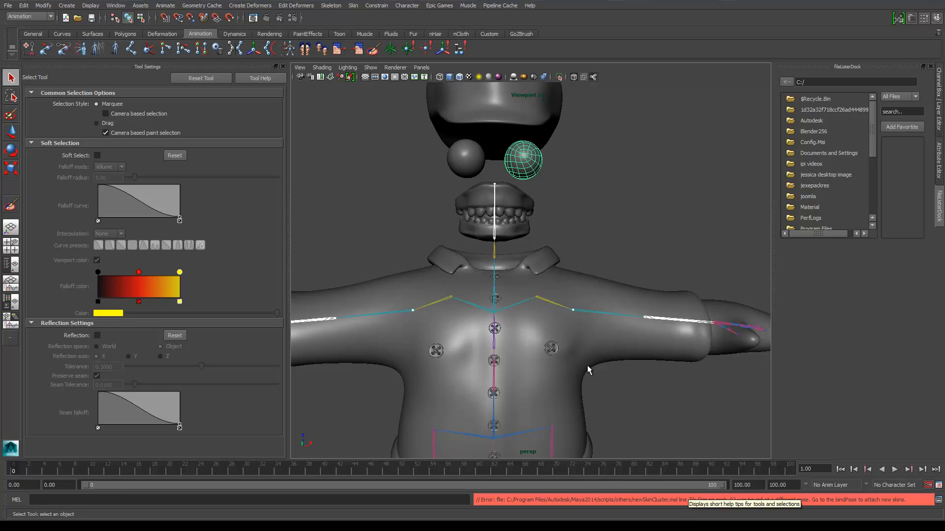
# - Return the whole skeleton to its preferred angle, starting from the central hip joint
pyautogui.click(494, 433)
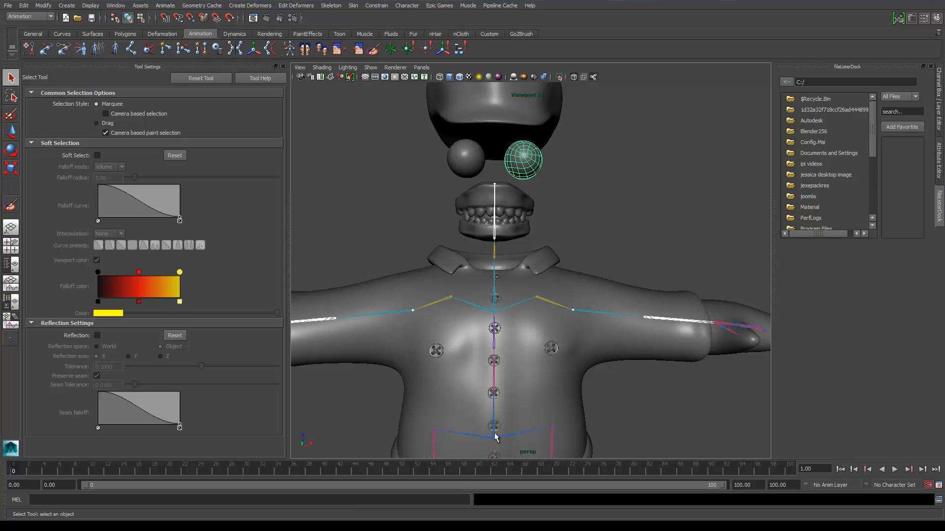
pyautogui.click(495, 438)
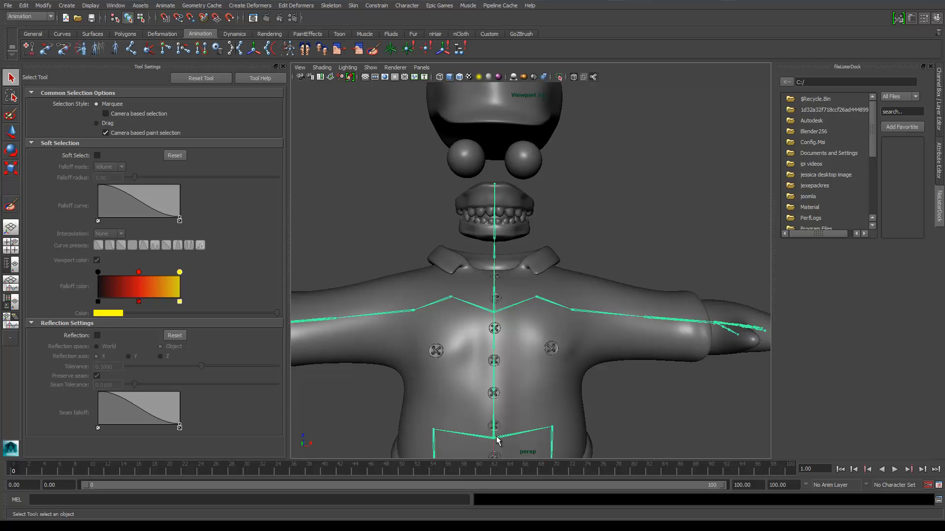
pyautogui.moveTo(496, 436); pyautogui.dragTo(561, 322, button='right')
# - Smooth bind the character's left eyeball to the head joint, and reselect the head joint
pyautogui.click(496, 213)
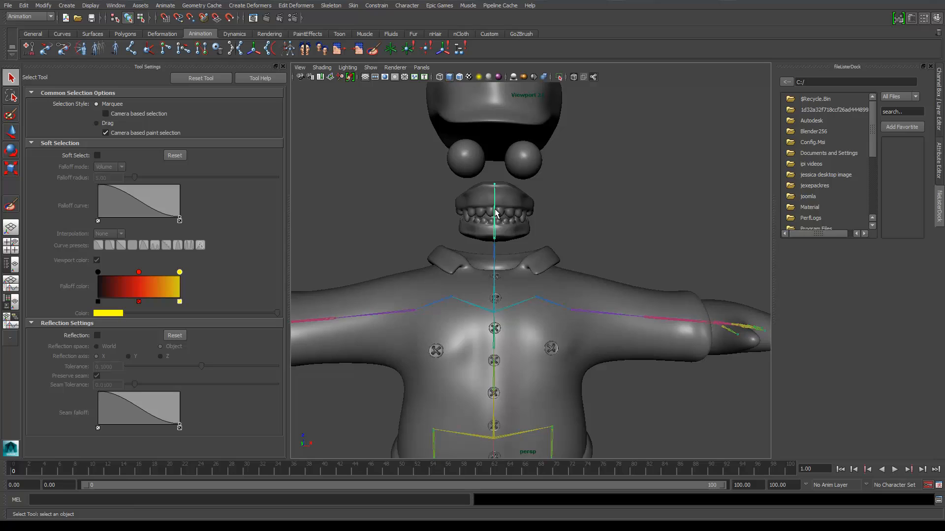
pyautogui.keyDown('shift'); pyautogui.click(535, 160); pyautogui.keyUp('shift')
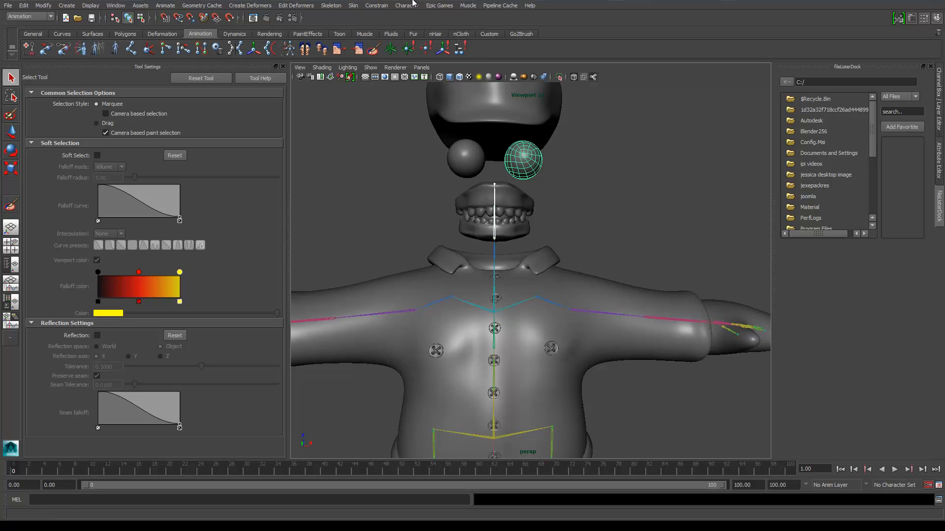
pyautogui.click(353, 6)
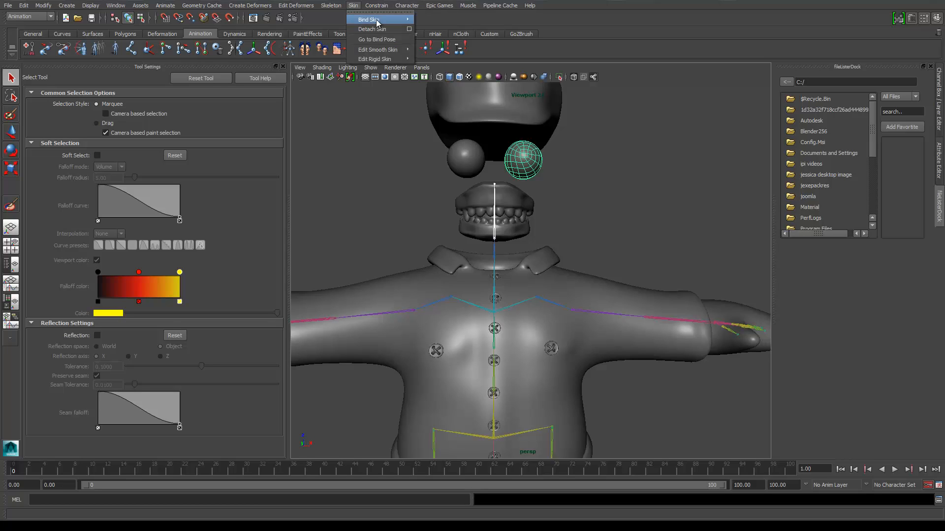
pyautogui.moveTo(385, 19)
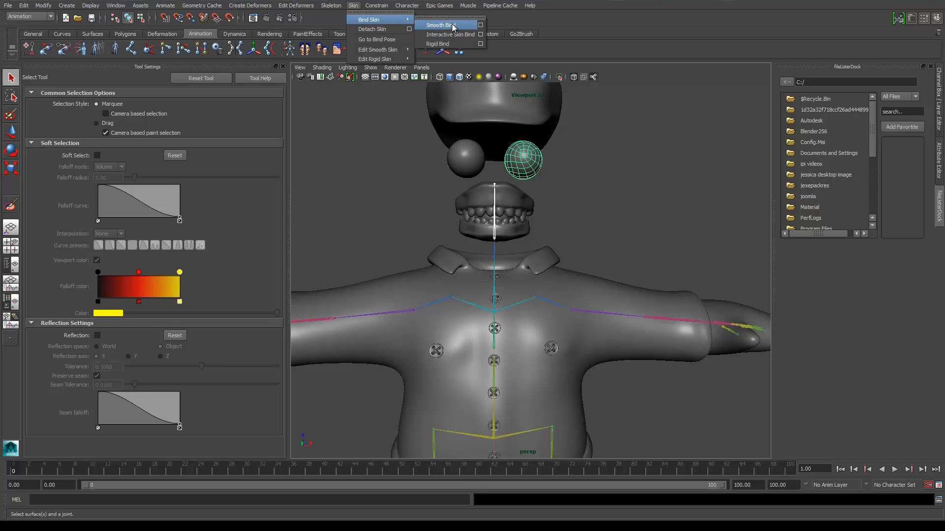
pyautogui.click(453, 25)
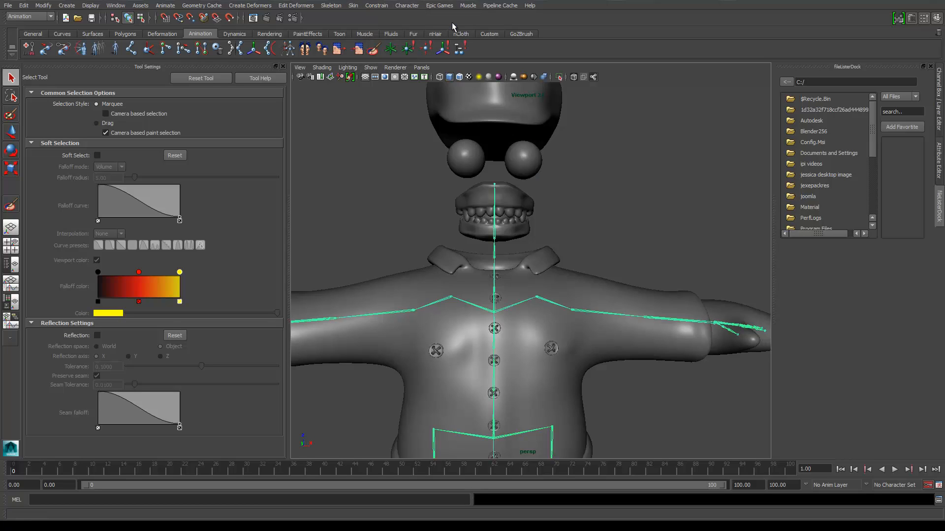
pyautogui.click(495, 194)
pyautogui.press('super')
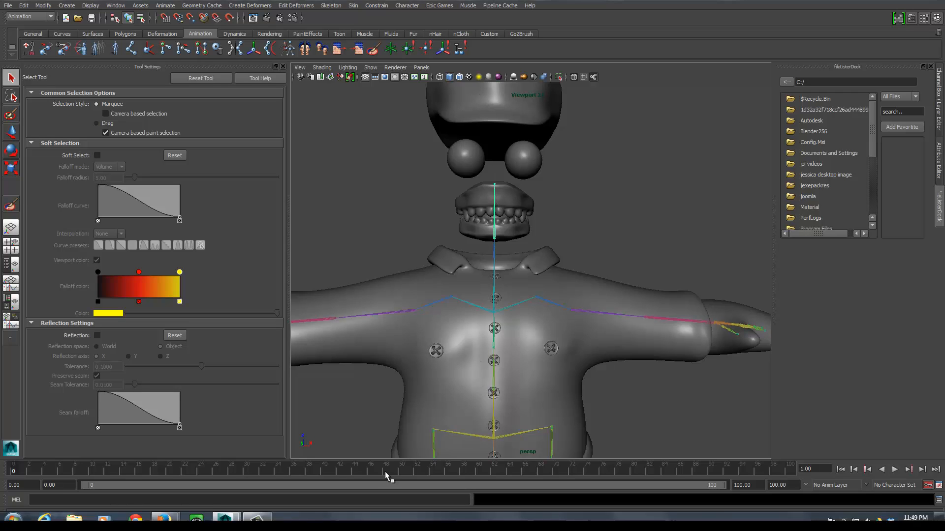
pyautogui.click(257, 511)
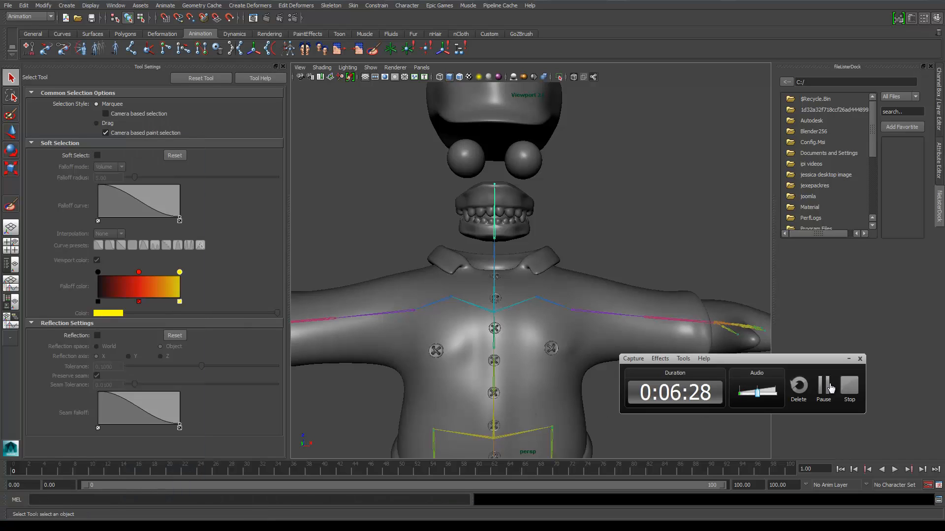
pyautogui.click(832, 390)
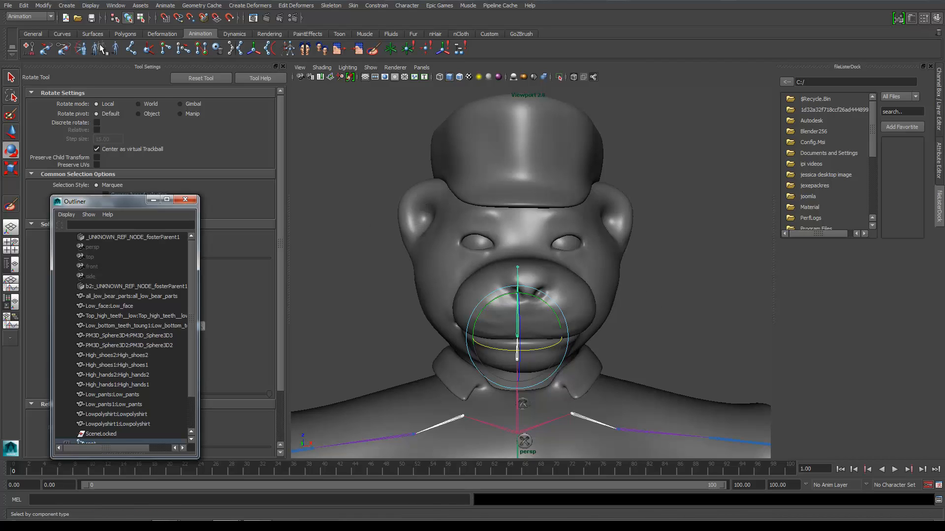
# - Hide the Low_face head mesh and close the Outliner
pyautogui.press('q')
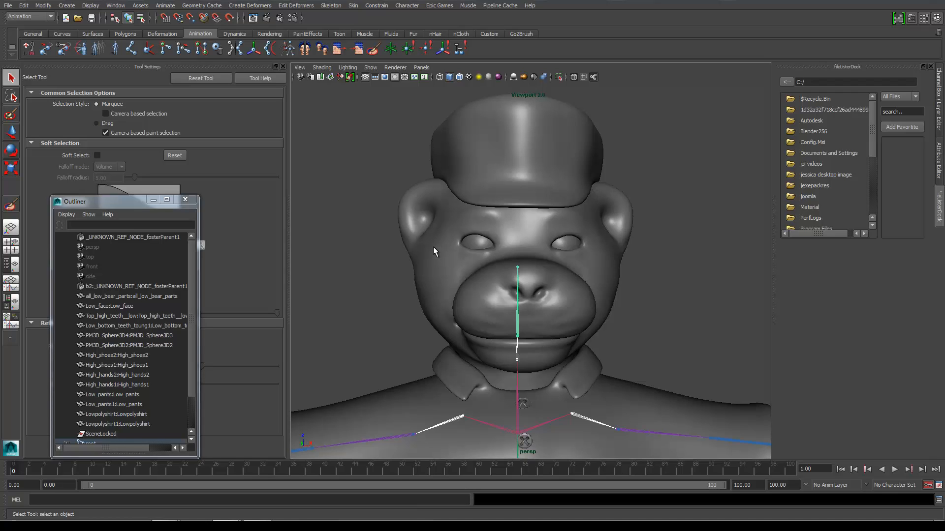
pyautogui.click(433, 247)
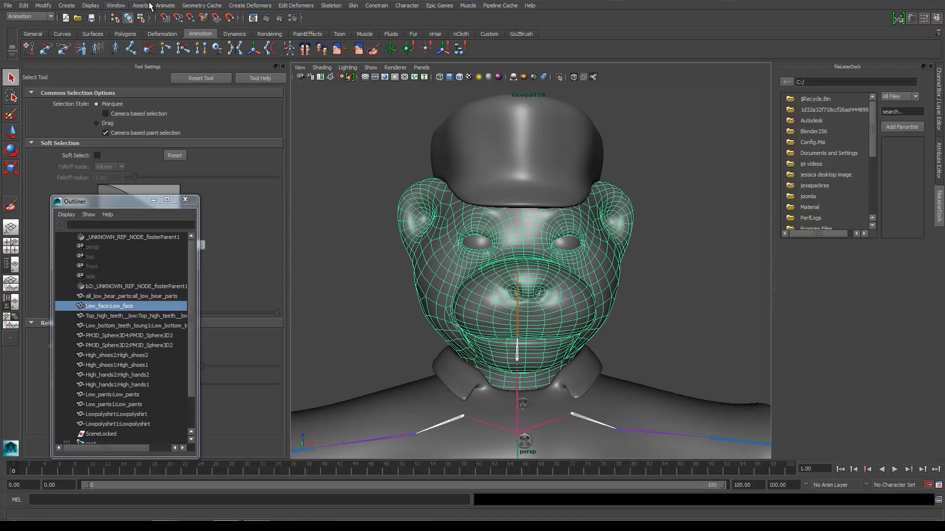
pyautogui.click(93, 5)
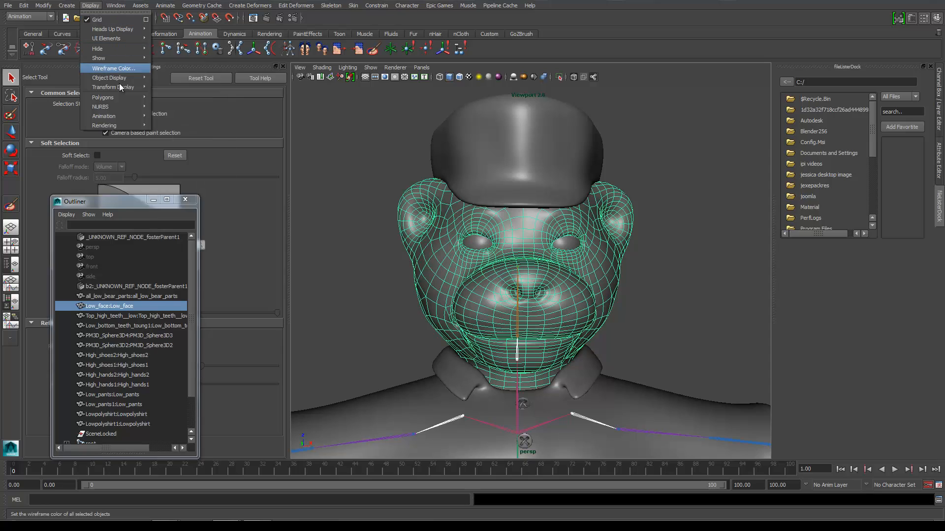
pyautogui.moveTo(122, 50)
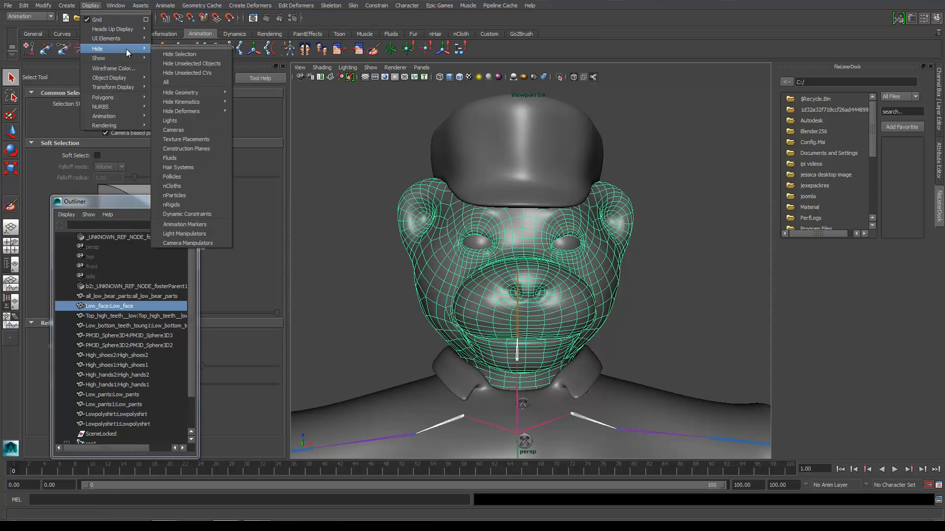
pyautogui.click(175, 54)
pyautogui.click(186, 200)
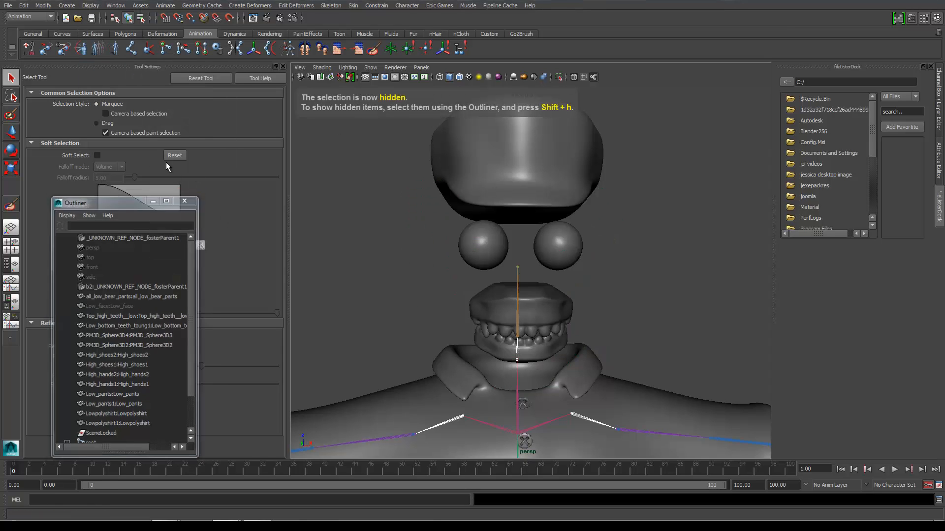
# - Reopen the Outliner and make the hidden Low_face mesh visible again
pyautogui.click(114, 6)
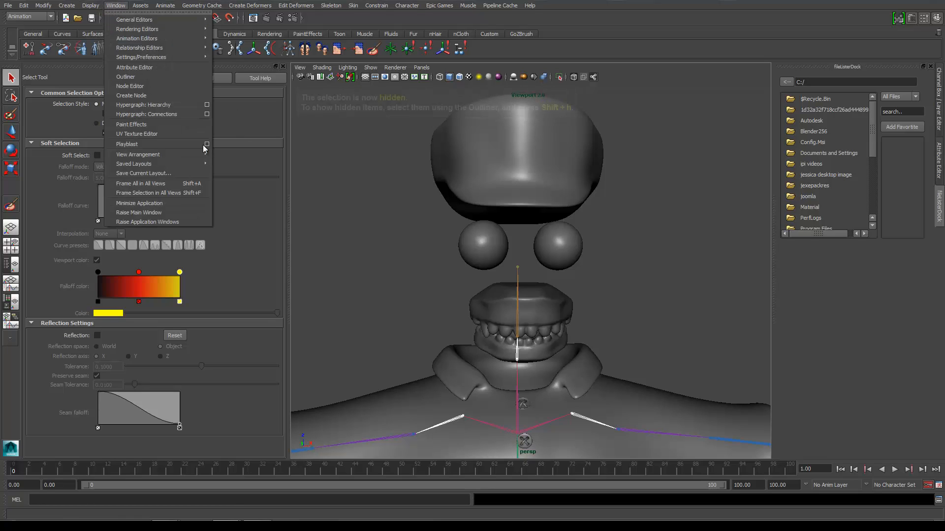
pyautogui.click(162, 79)
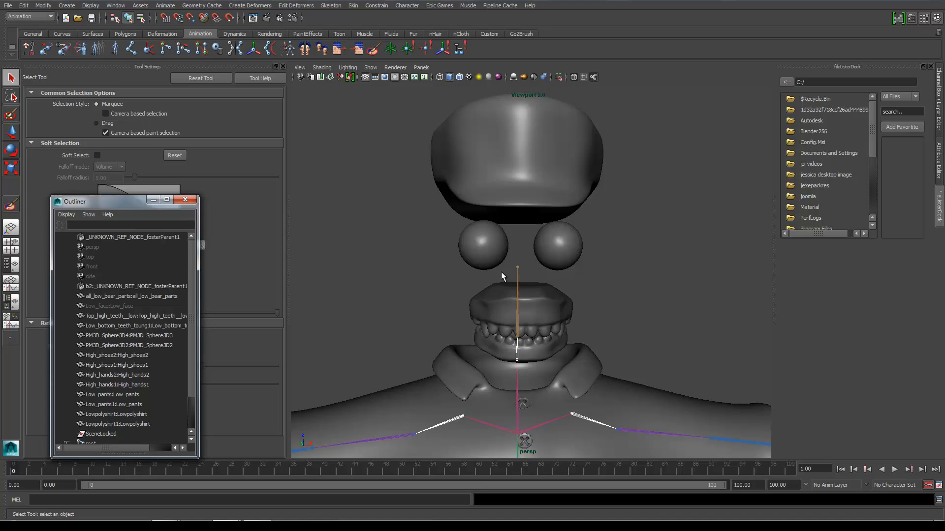
pyautogui.click(100, 306)
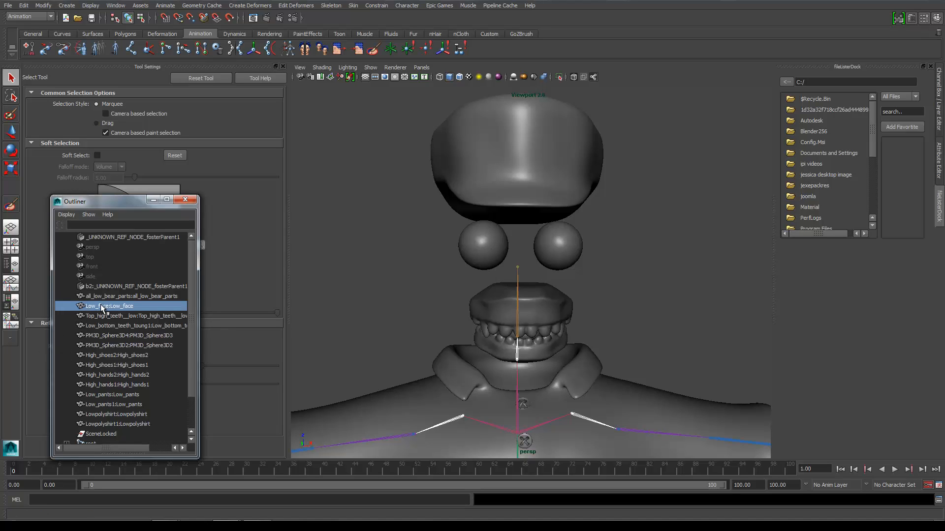
pyautogui.hotkey('shift', 'h')
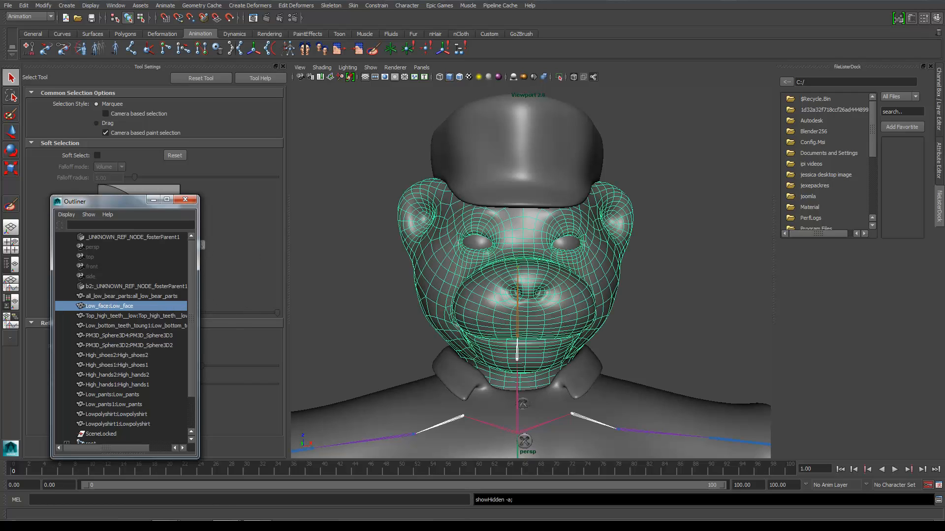
pyautogui.click(257, 514)
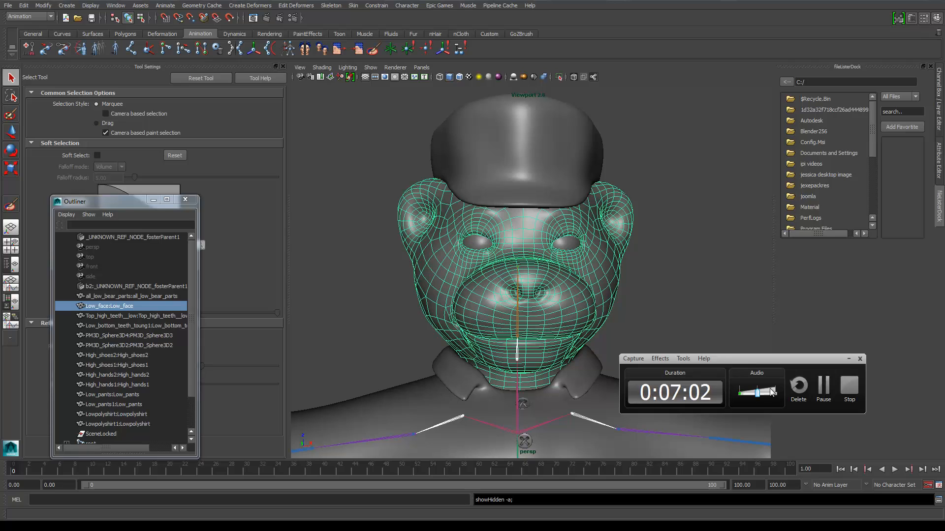
pyautogui.click(823, 386)
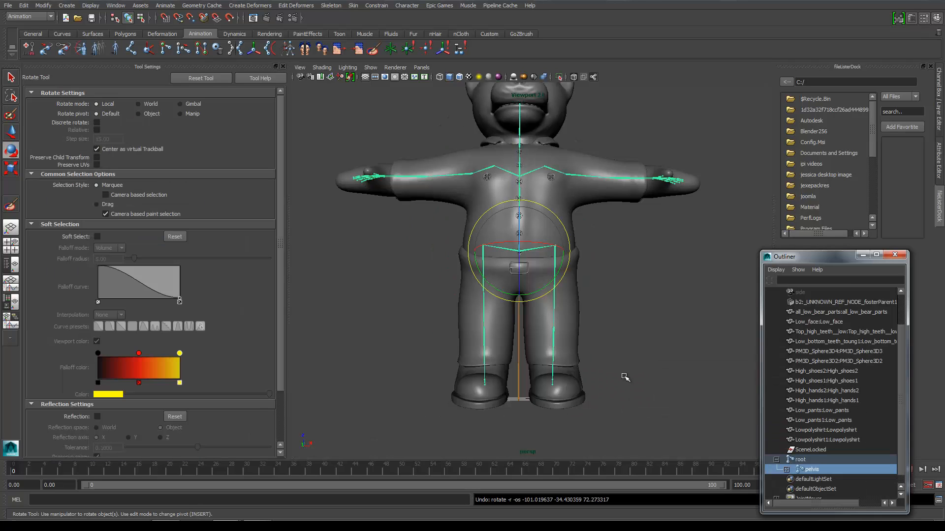
# - Rotate the pelvis joint freely to test the shirt and pants deformation at the waist, and undo the rotation
pyautogui.scroll(5, 607, 276)
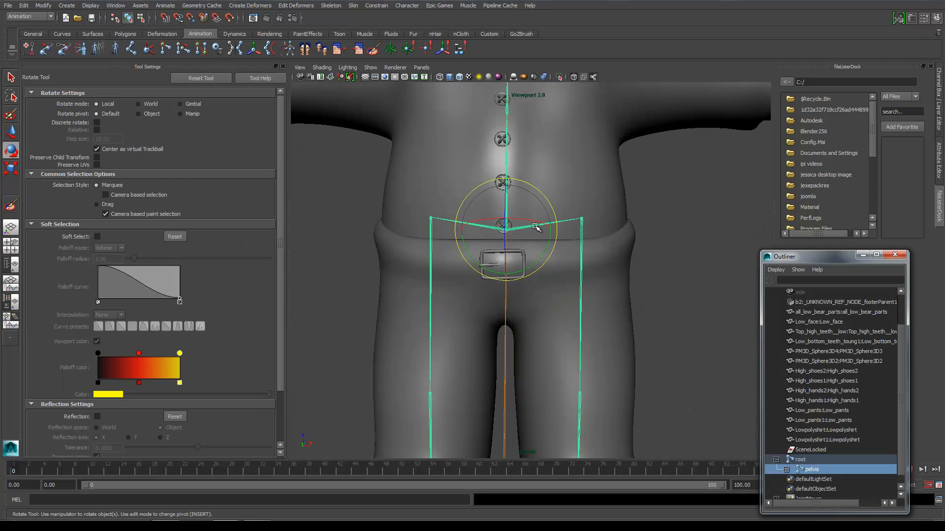
pyautogui.moveTo(523, 211); pyautogui.dragTo(495, 193)
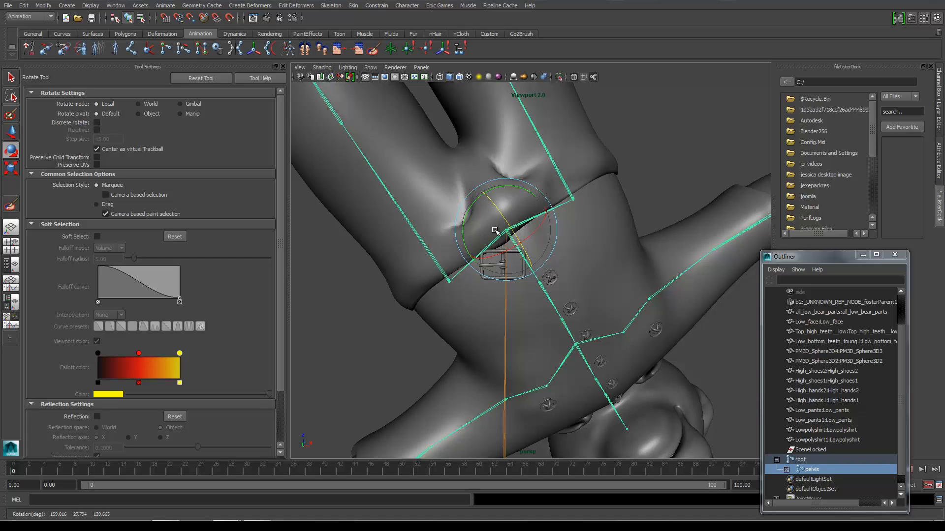
pyautogui.hotkey('ctrl', 'z')
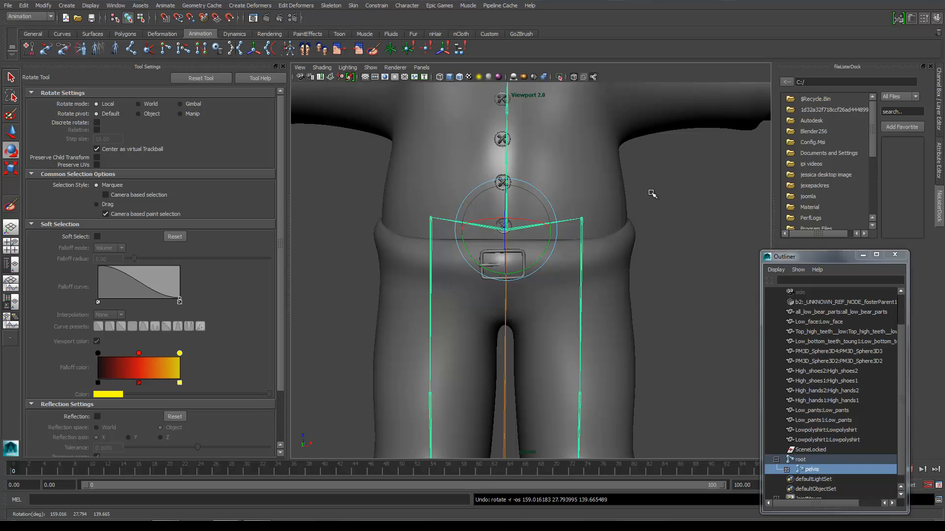
# - Select the shirt mesh, display its pelvis influence with the Paint Skin Weights Tool, and mirror the shirt's skin weights
pyautogui.click(593, 162)
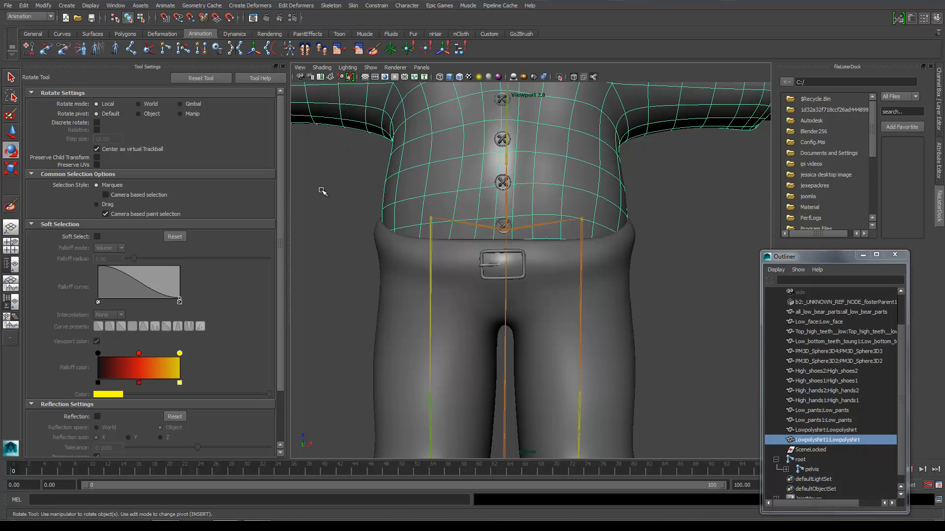
pyautogui.click(11, 204)
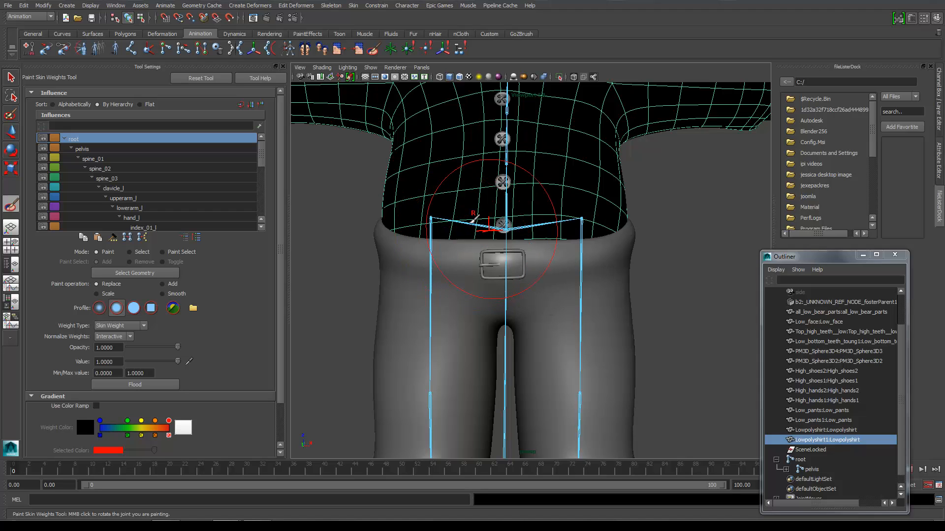
pyautogui.click(125, 149)
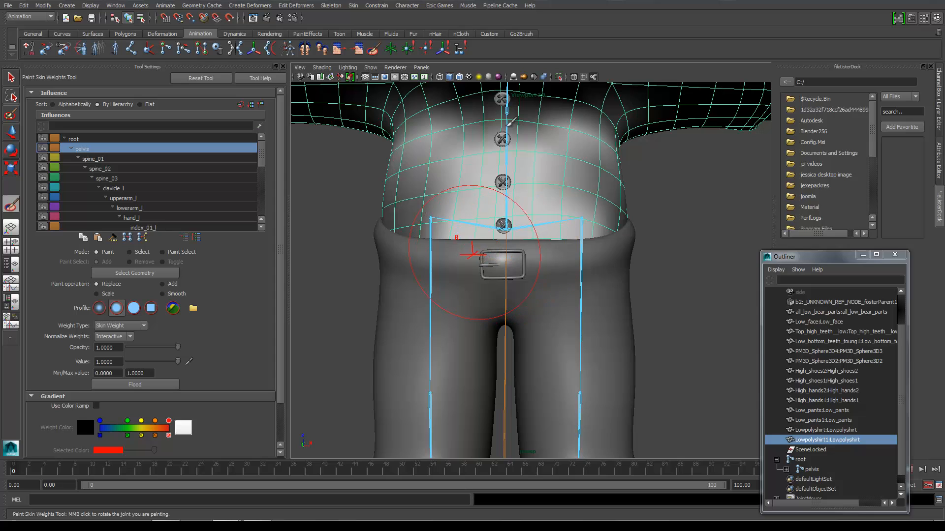
pyautogui.click(353, 5)
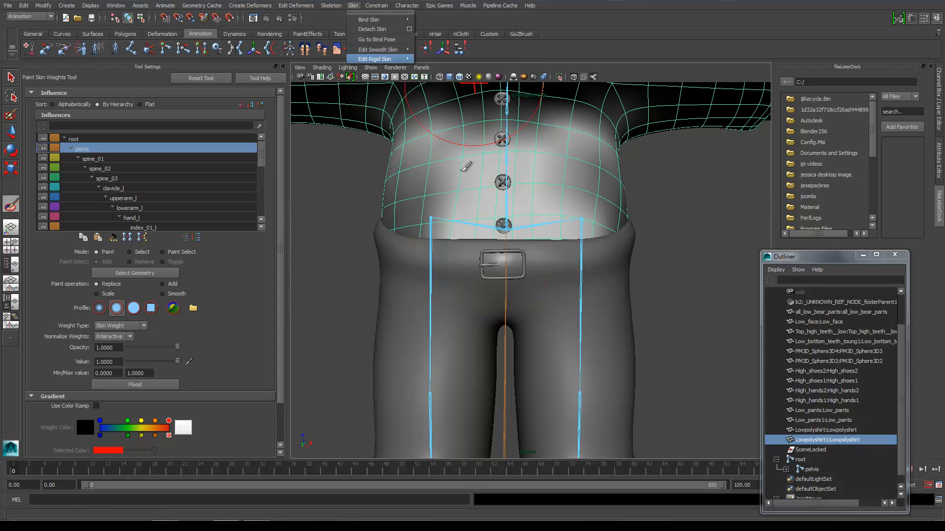
pyautogui.moveTo(396, 51)
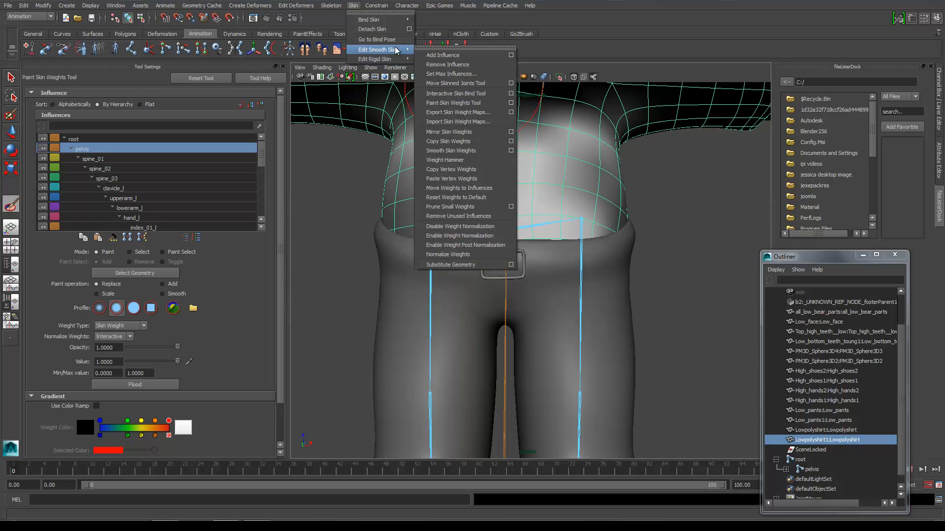
pyautogui.click(468, 133)
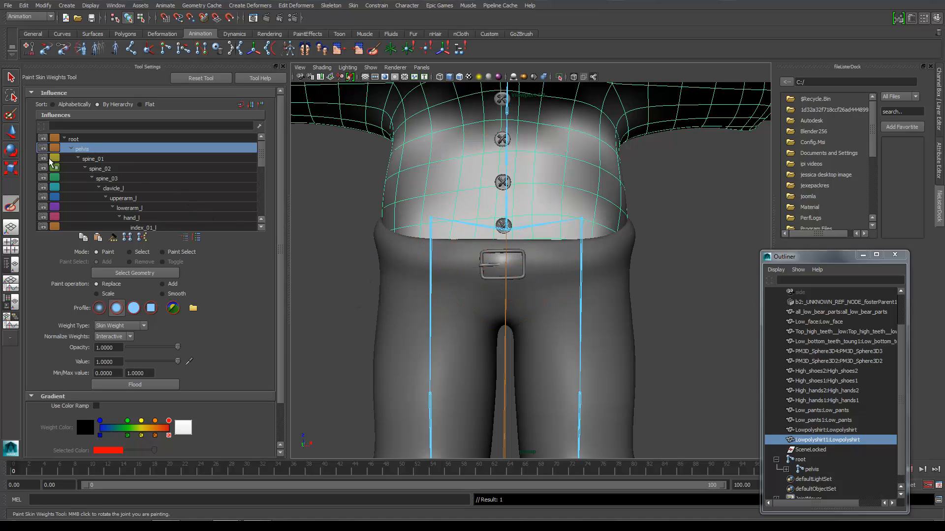
# - Select the Low_pants mesh and paint away the root joint's influence around the belt and crotch with the Paint Skin Weights Tool
pyautogui.click(14, 79)
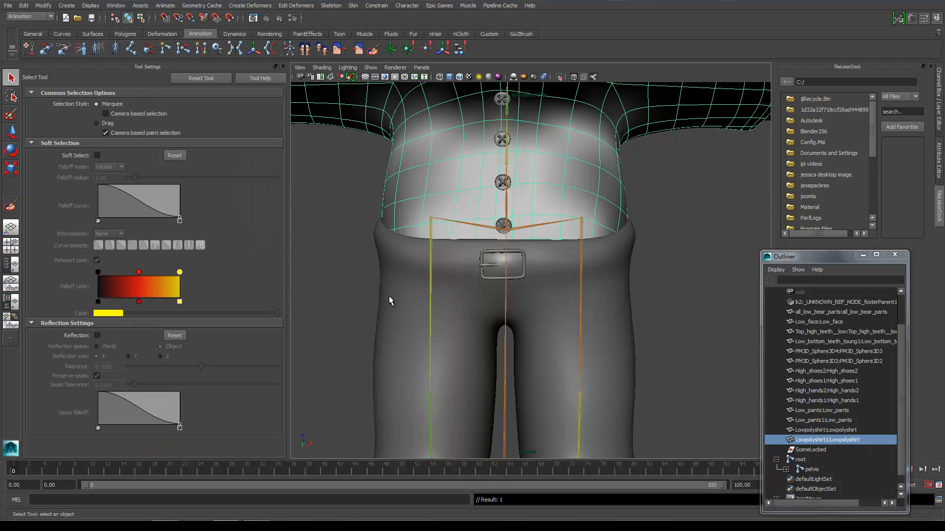
pyautogui.click(392, 289)
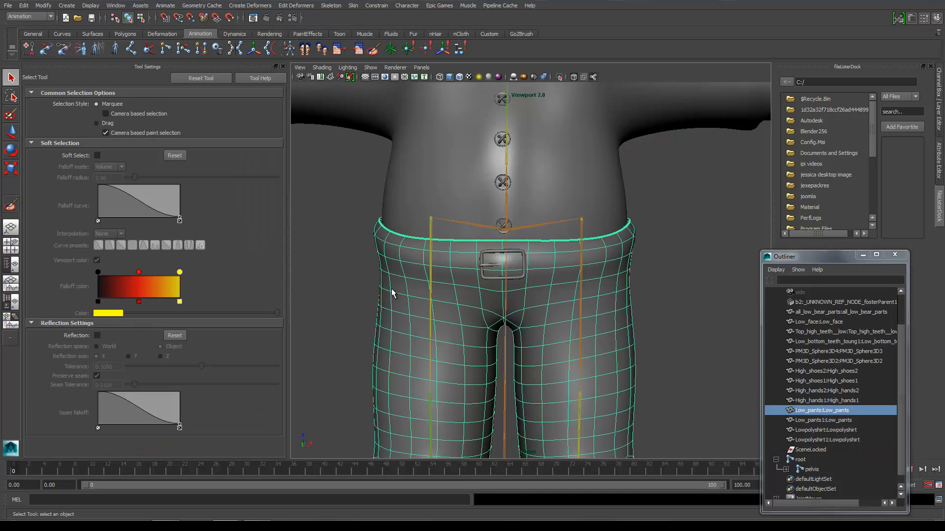
pyautogui.click(11, 205)
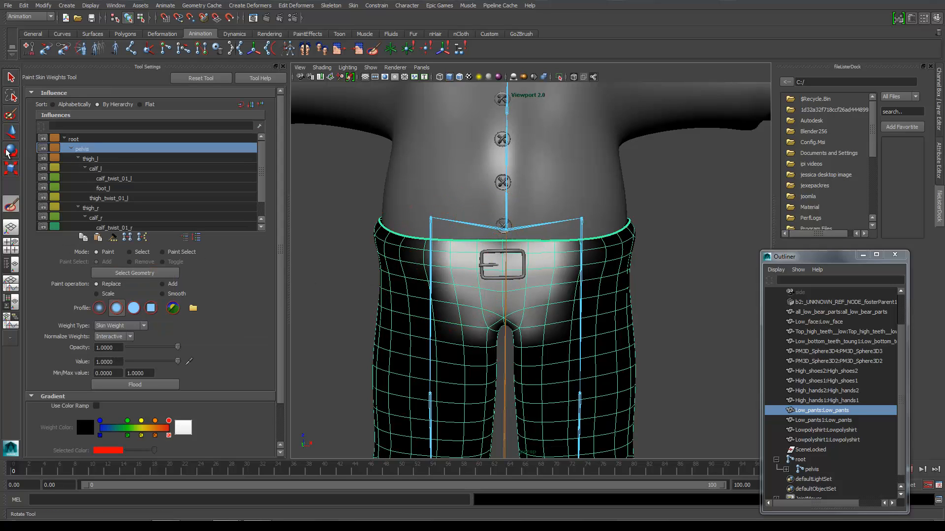
pyautogui.click(78, 140)
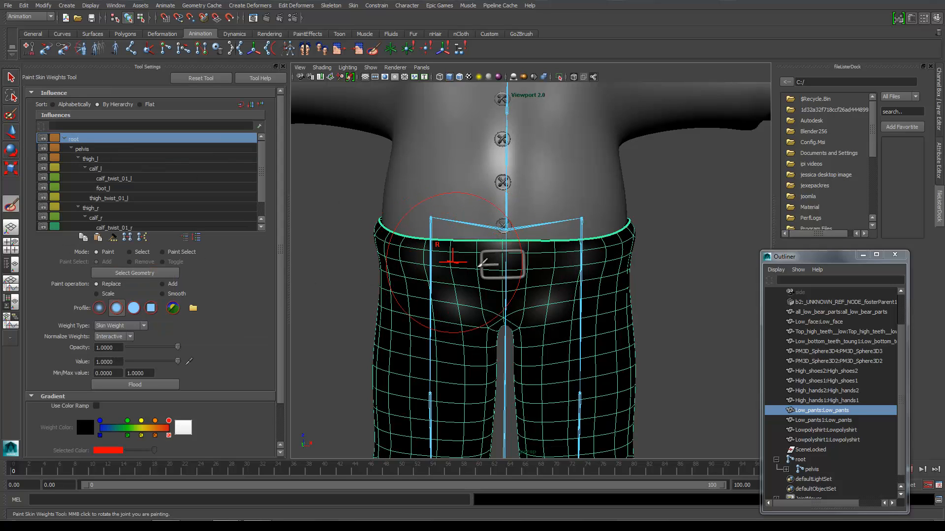
pyautogui.moveTo(504, 257)
pyautogui.keyDown('ctrl'); pyautogui.mouseDown()
pyautogui.moveTo(502, 266)
pyautogui.moveTo(468, 241)
pyautogui.moveTo(516, 326)
pyautogui.mouseUp(); pyautogui.keyUp('ctrl')
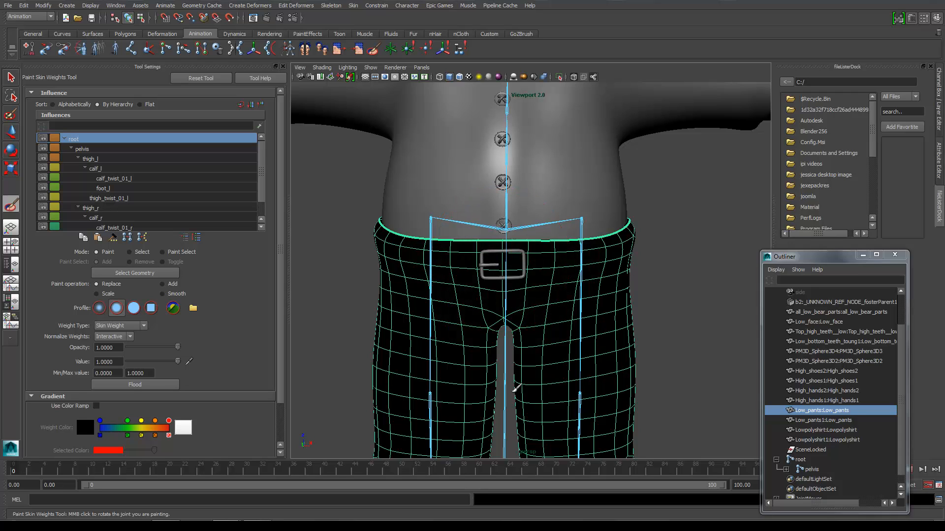
# - Examine the pelvis joint's influence on the front of the pants
pyautogui.moveTo(369, 263)
pyautogui.keyDown('alt'); pyautogui.mouseDown()
pyautogui.moveTo(534, 282)
pyautogui.moveTo(586, 267)
pyautogui.moveTo(367, 262)
pyautogui.mouseUp(); pyautogui.keyUp('alt')
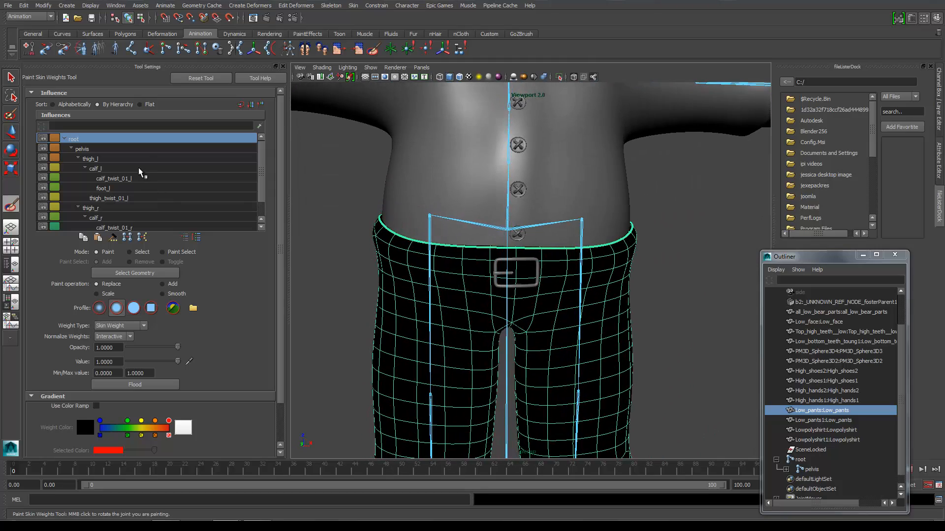
pyautogui.click(127, 149)
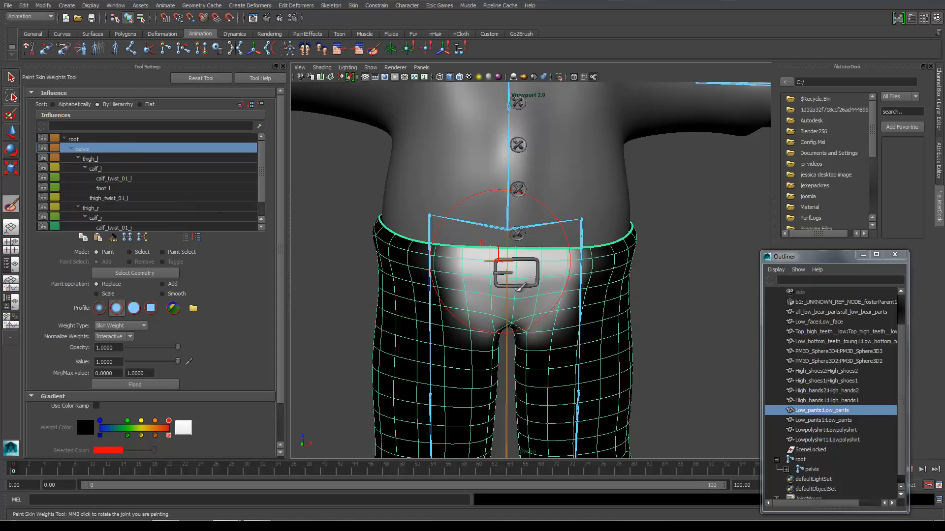
pyautogui.keyDown('alt'); pyautogui.moveTo(506, 297); pyautogui.dragTo(514, 268); pyautogui.keyUp('alt')
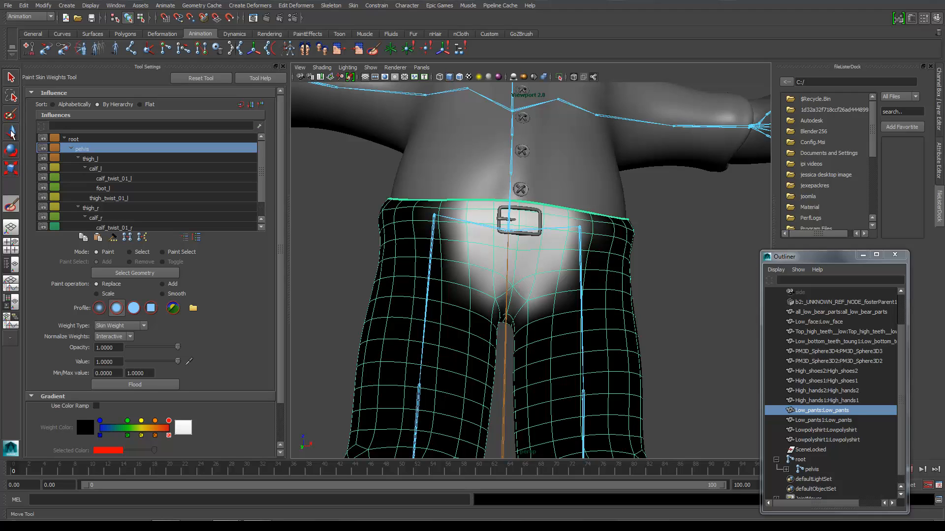
# - Select the pelvis joint and rotate it in several directions to test how the pants deform at the waistband and crotch
pyautogui.click(11, 132)
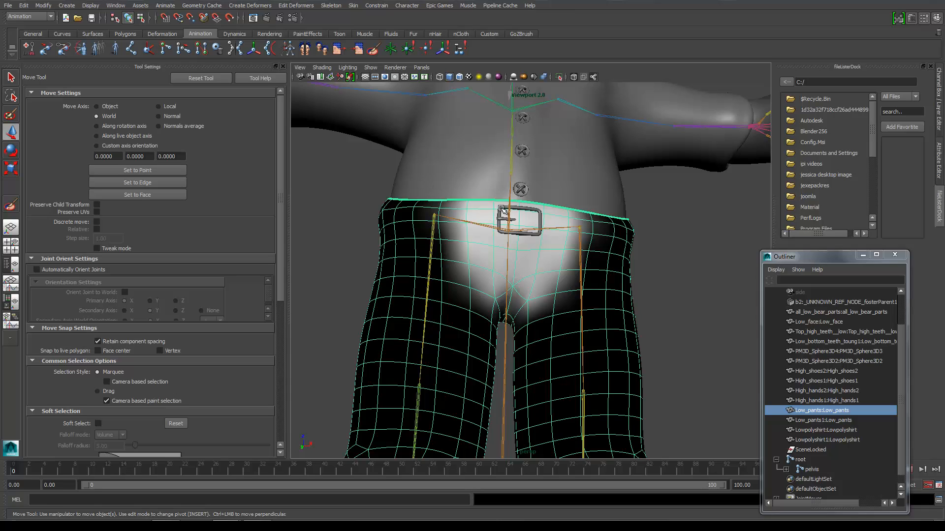
pyautogui.click(325, 157)
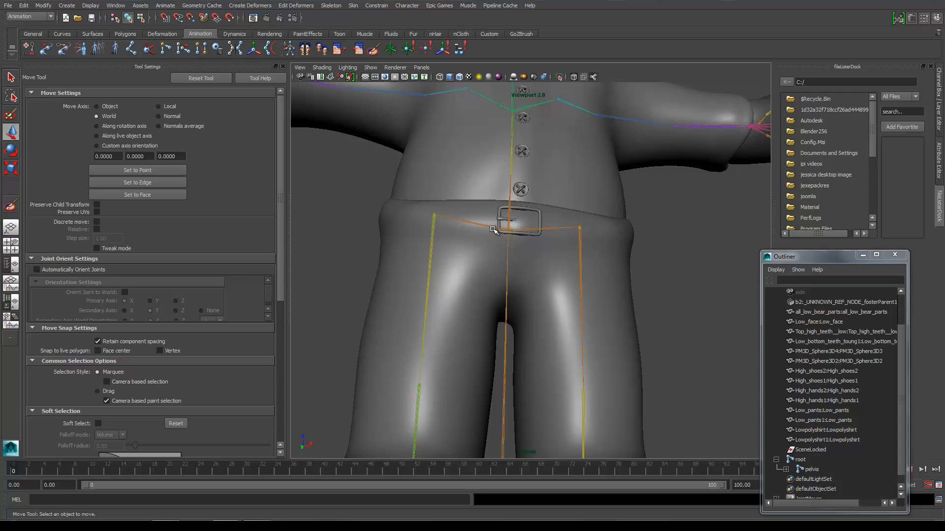
pyautogui.click(509, 229)
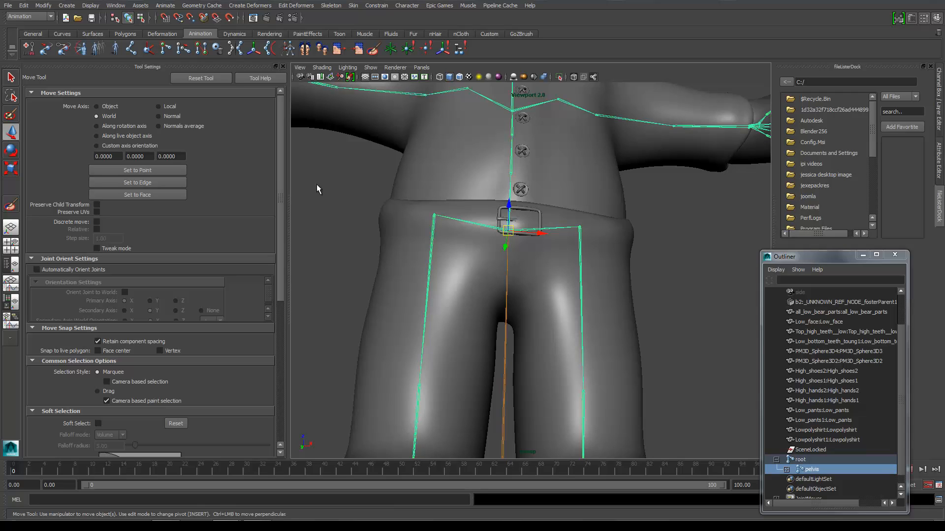
pyautogui.click(11, 150)
pyautogui.moveTo(506, 231); pyautogui.dragTo(453, 308)
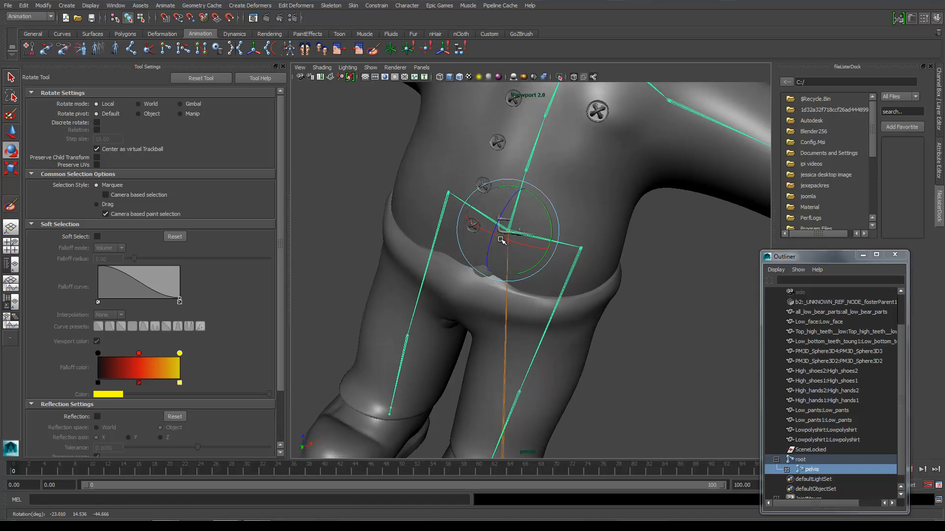
pyautogui.moveTo(501, 240); pyautogui.dragTo(445, 313)
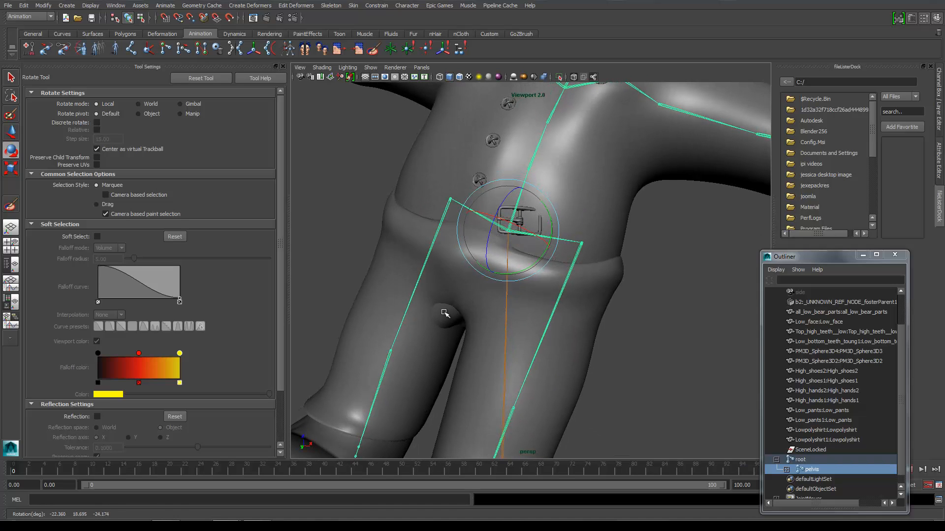
pyautogui.keyDown('alt'); pyautogui.moveTo(530, 234); pyautogui.dragTo(430, 299); pyautogui.keyUp('alt')
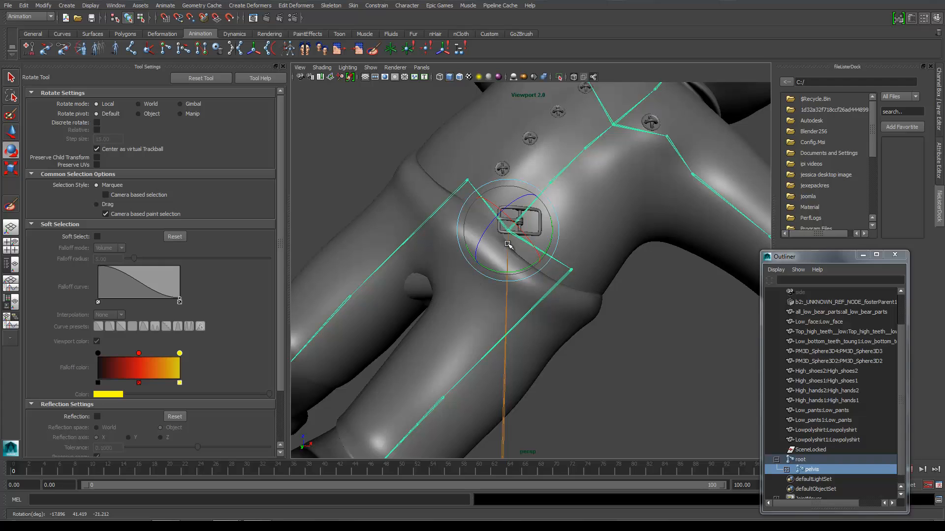
pyautogui.keyDown('alt'); pyautogui.moveTo(526, 237); pyautogui.dragTo(501, 243); pyautogui.keyUp('alt')
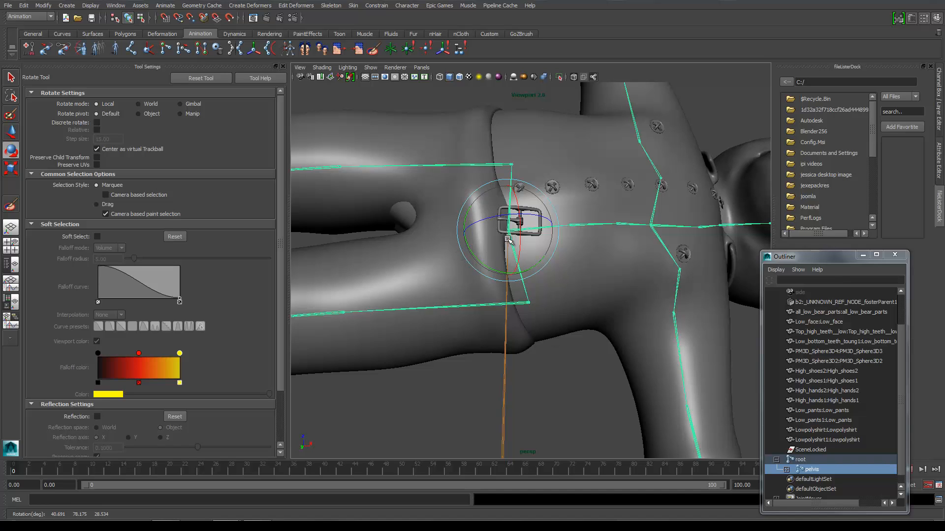
# - Undo the pelvis test rotations, including one more trial tilt, to bring the skeleton back upright
pyautogui.hotkey('ctrl', 'z')
pyautogui.hotkey('ctrl', 'z')
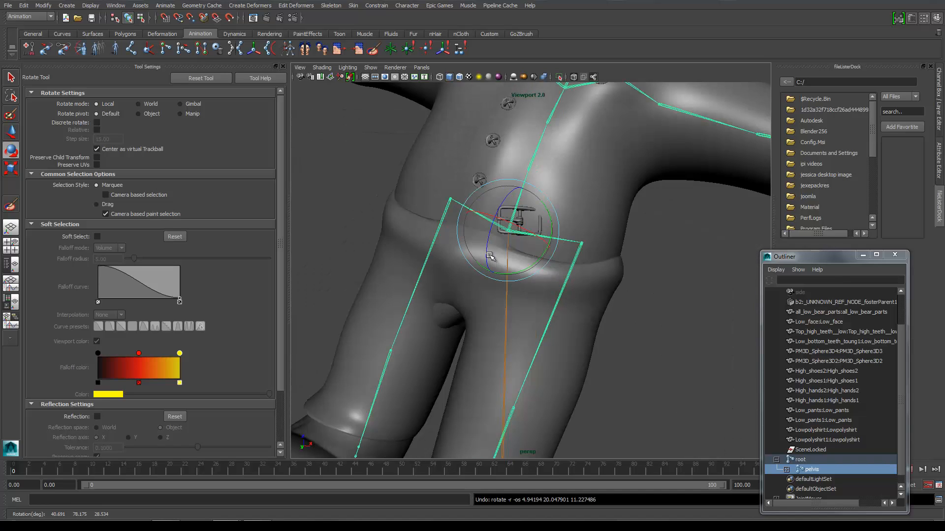
pyautogui.hotkey('ctrl', 'z')
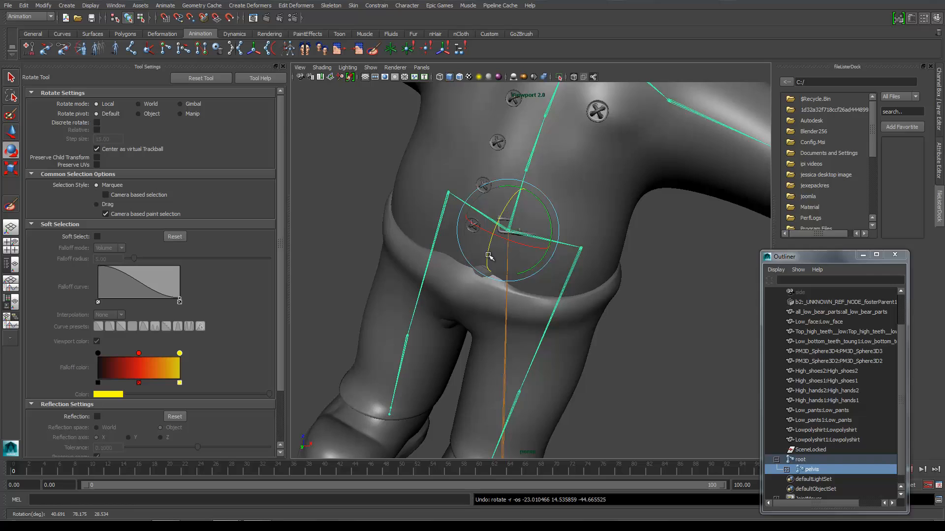
pyautogui.hotkey('ctrl', 'z')
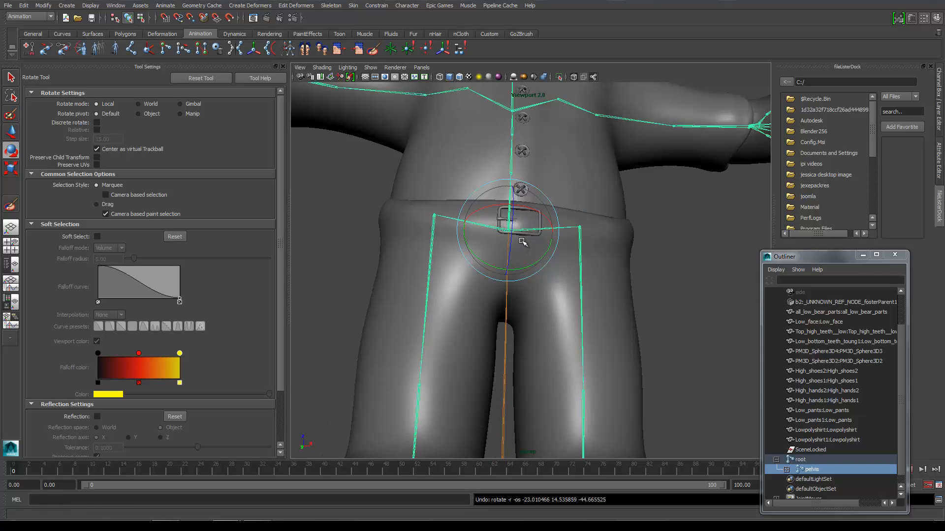
pyautogui.moveTo(520, 246); pyautogui.dragTo(505, 257)
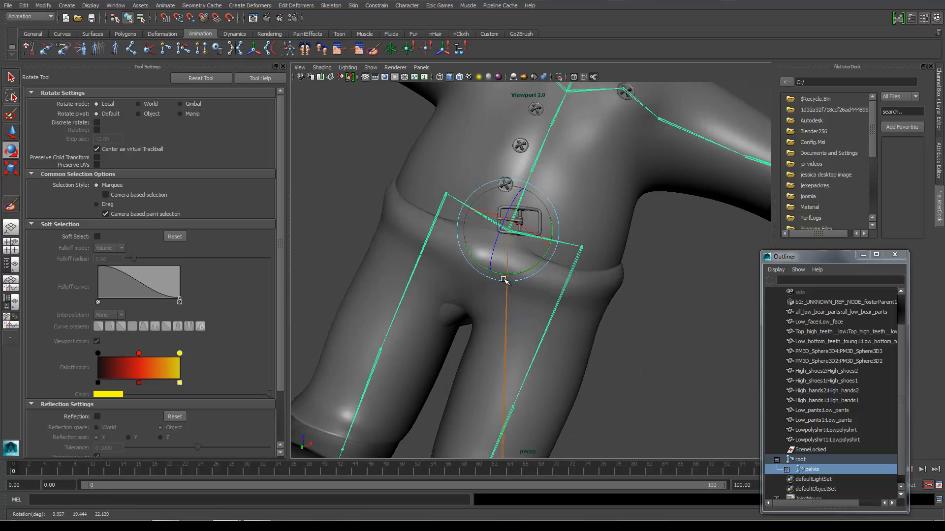
pyautogui.hotkey('ctrl', 'z')
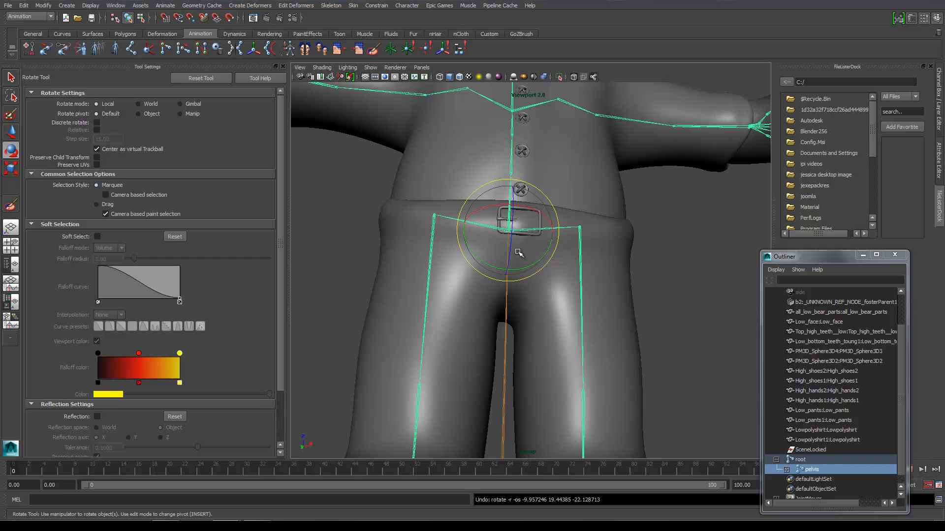
# - Rotate the pelvis joint into a tilted pose that exposes the crotch problem, and select the Low_pants mesh
pyautogui.click(408, 252)
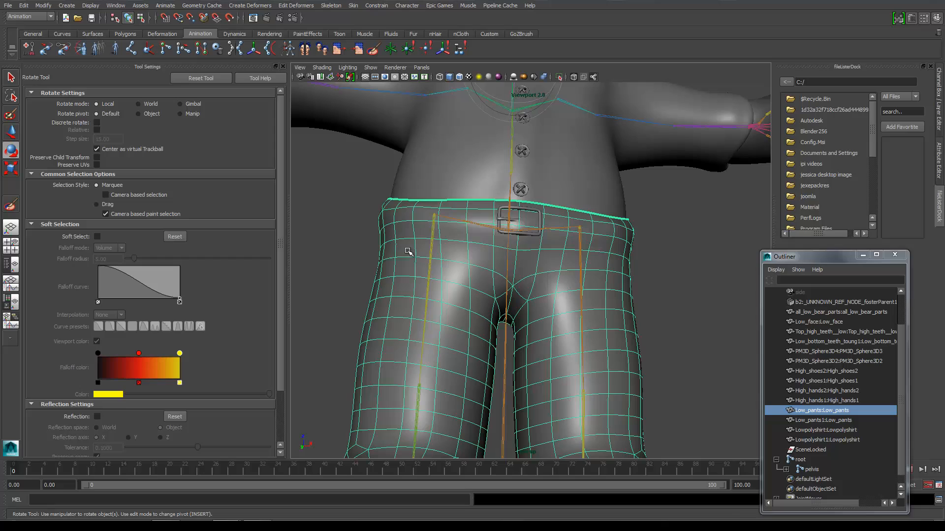
pyautogui.click(505, 227)
pyautogui.moveTo(515, 229); pyautogui.dragTo(496, 244)
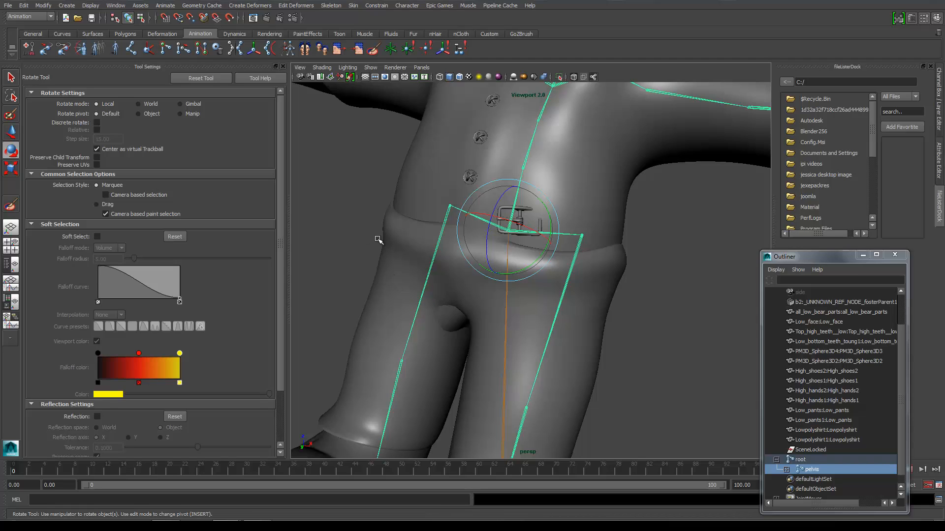
pyautogui.click(11, 77)
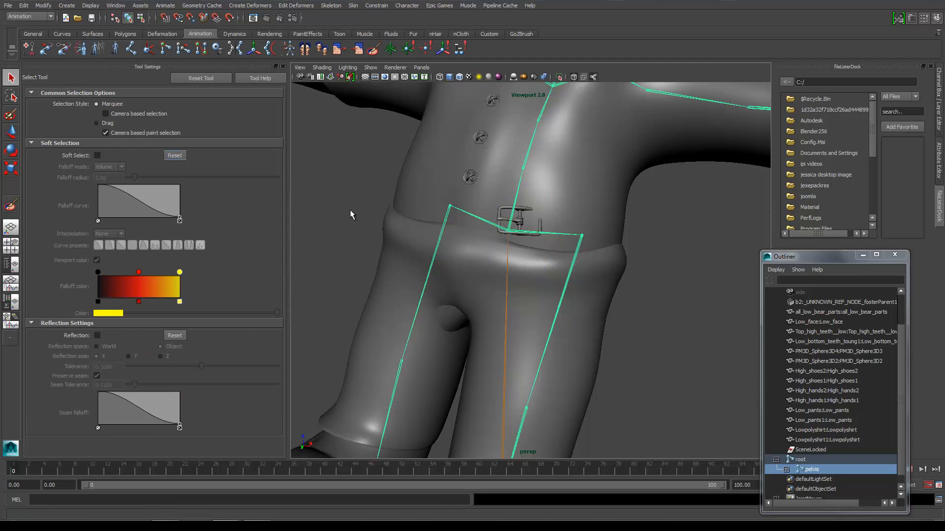
pyautogui.click(387, 279)
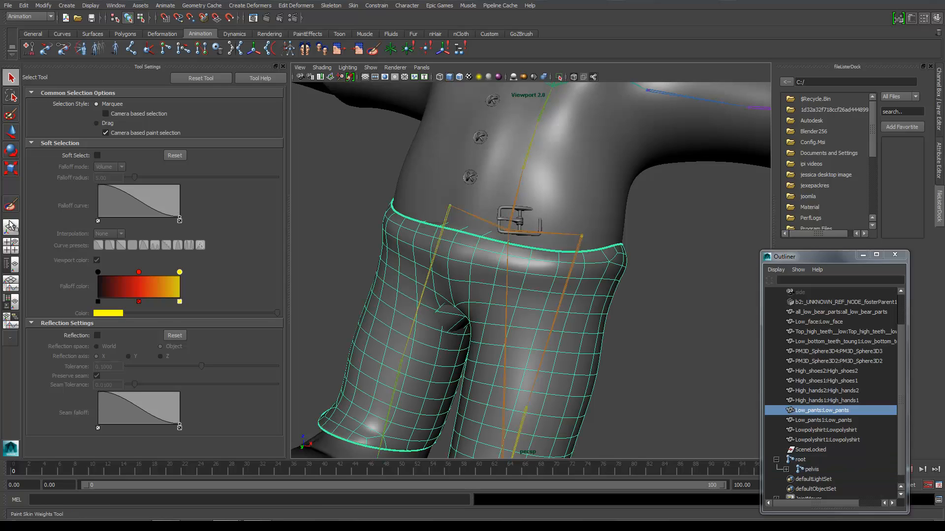
# - Start Paint Skin Weights on the pants and compare the pelvis, thigh_l and thigh_r influences around the crotch
pyautogui.click(15, 206)
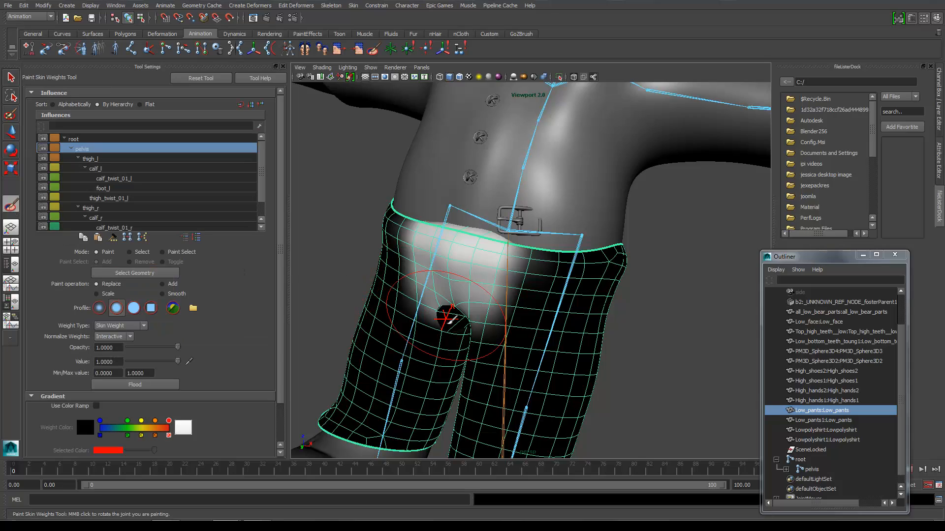
pyautogui.moveTo(446, 317)
pyautogui.keyDown('alt'); pyautogui.mouseDown()
pyautogui.moveTo(468, 295)
pyautogui.moveTo(481, 312)
pyautogui.moveTo(463, 310)
pyautogui.mouseUp(); pyautogui.keyUp('alt')
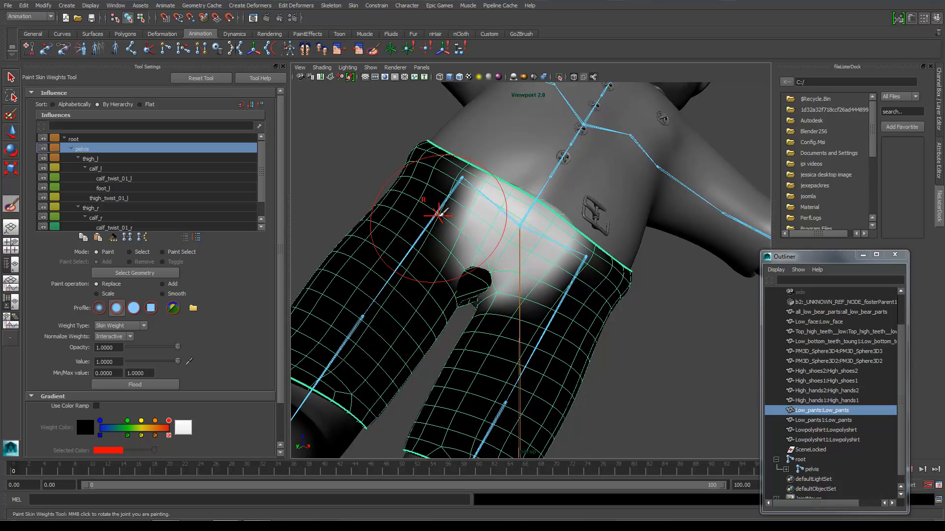
pyautogui.click(89, 160)
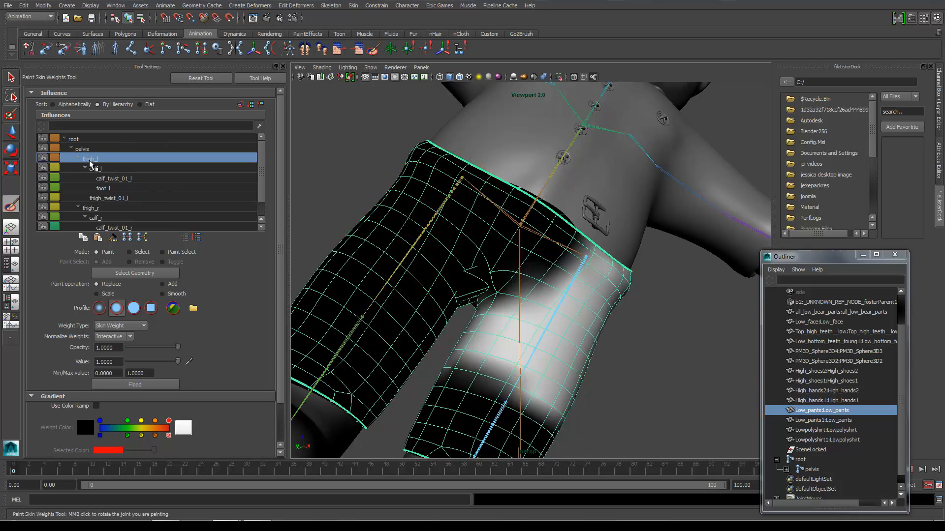
pyautogui.click(87, 211)
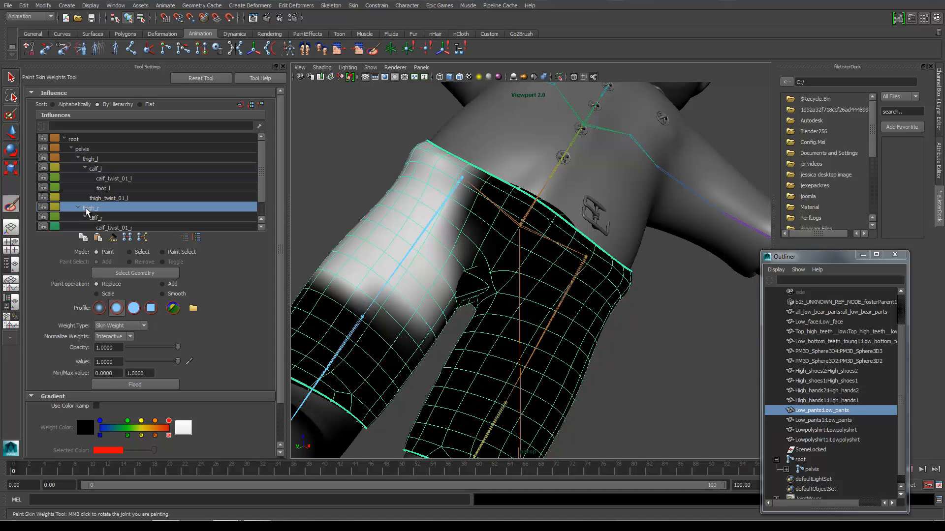
# - Try painting thigh_r weight onto the crotch gap of the pants, and undo the stroke
pyautogui.click(468, 274)
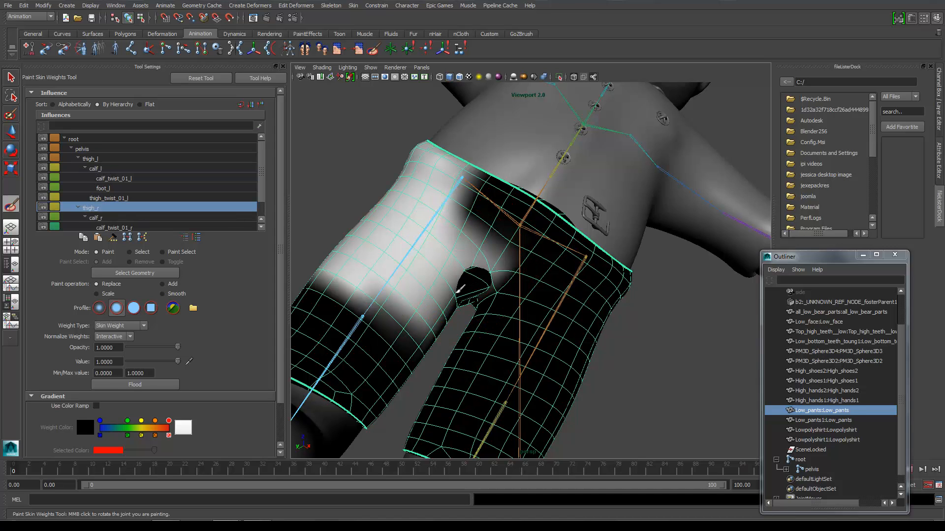
pyautogui.hotkey('ctrl', 'z')
# - Paint pelvis weight at value 1.0 in Replace mode over the stray crotch vertices to close the gap between the pant legs
pyautogui.scroll(3, 461, 298)
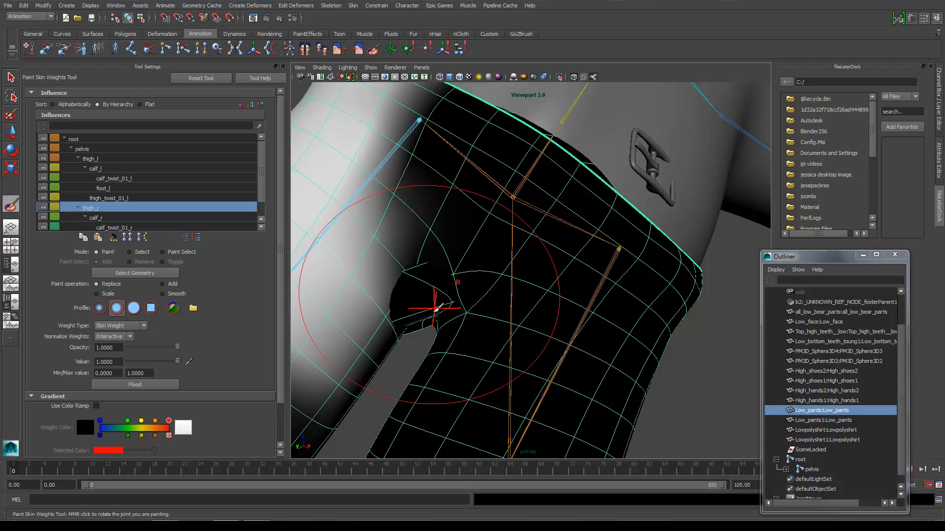
pyautogui.keyDown('alt'); pyautogui.moveTo(436, 307); pyautogui.dragTo(447, 302); pyautogui.keyUp('alt')
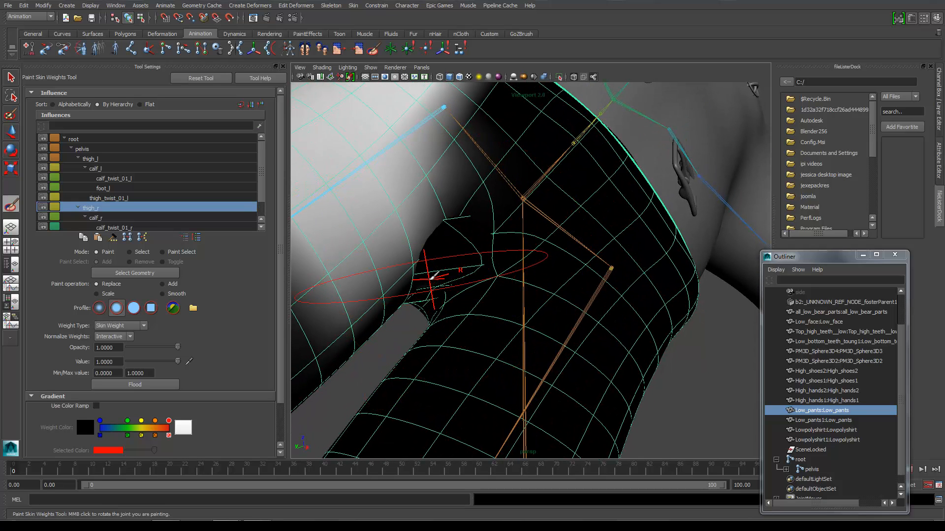
pyautogui.click(82, 149)
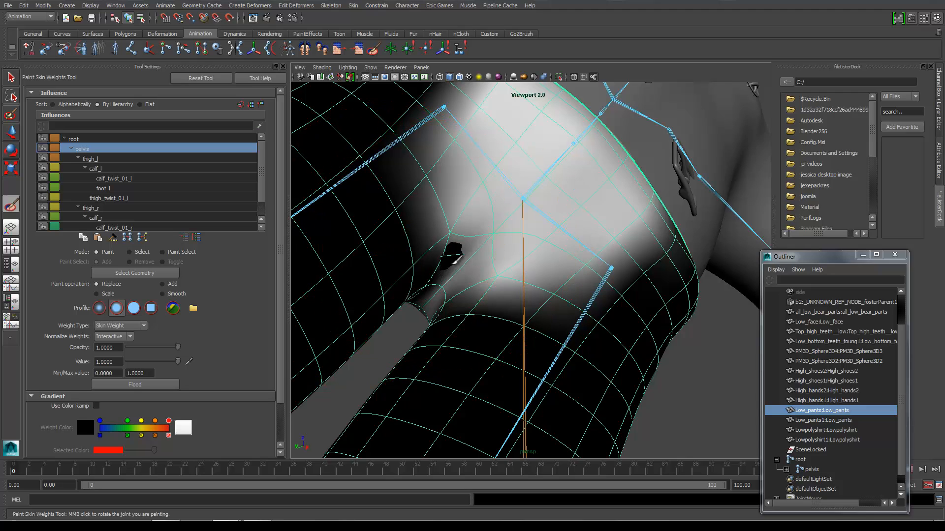
pyautogui.moveTo(445, 257)
pyautogui.mouseDown()
pyautogui.moveTo(431, 276)
pyautogui.moveTo(462, 266)
pyautogui.moveTo(482, 278)
pyautogui.mouseUp()
pyautogui.keyDown('alt'); pyautogui.moveTo(424, 297); pyautogui.dragTo(403, 294); pyautogui.keyUp('alt')
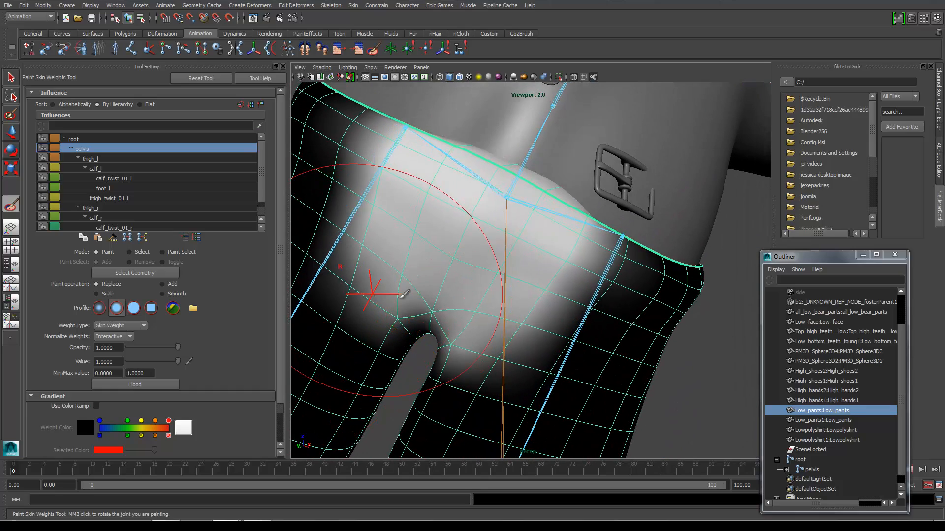
pyautogui.scroll(-5, 433, 292)
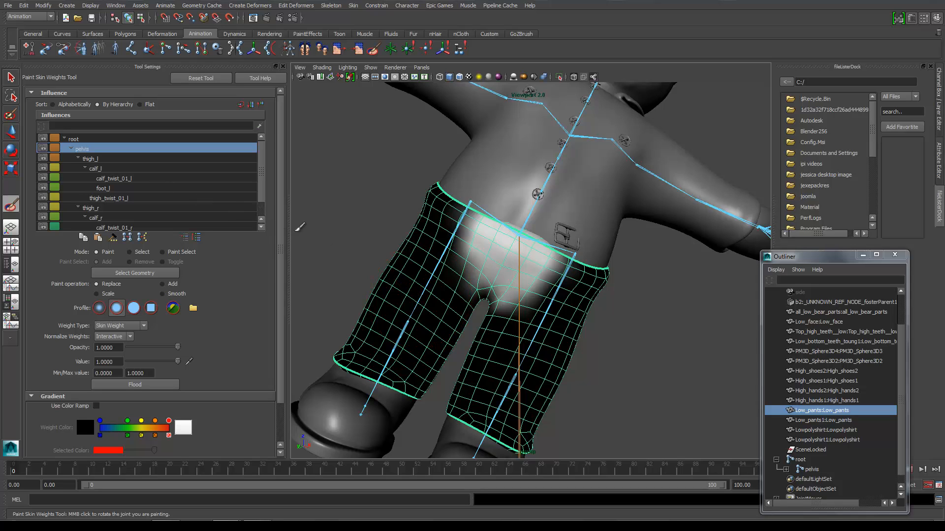
pyautogui.hotkey('ctrl', 'z')
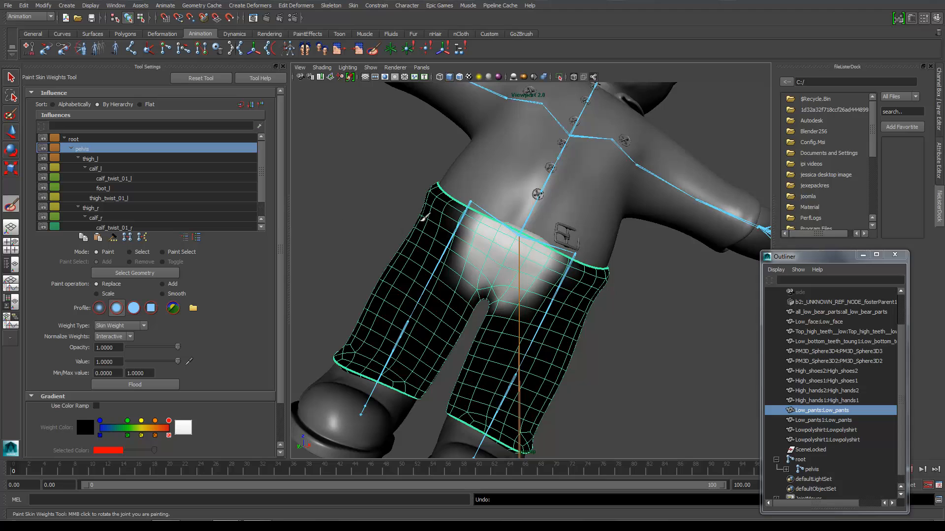
# - Rotate the pelvis joint to test the repaired crotch, inspect the waistband and crotch, and return the skeleton to its upright pose
pyautogui.click(11, 151)
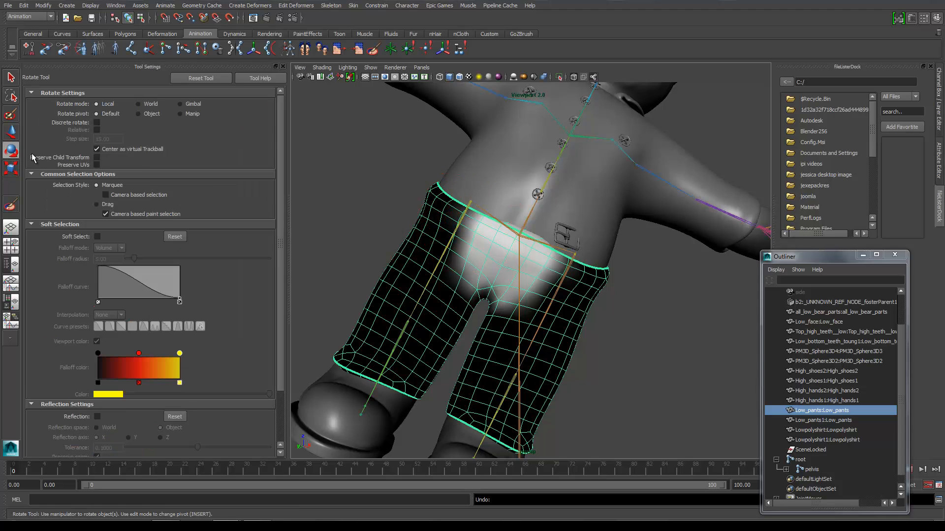
pyautogui.click(532, 239)
pyautogui.click(532, 240)
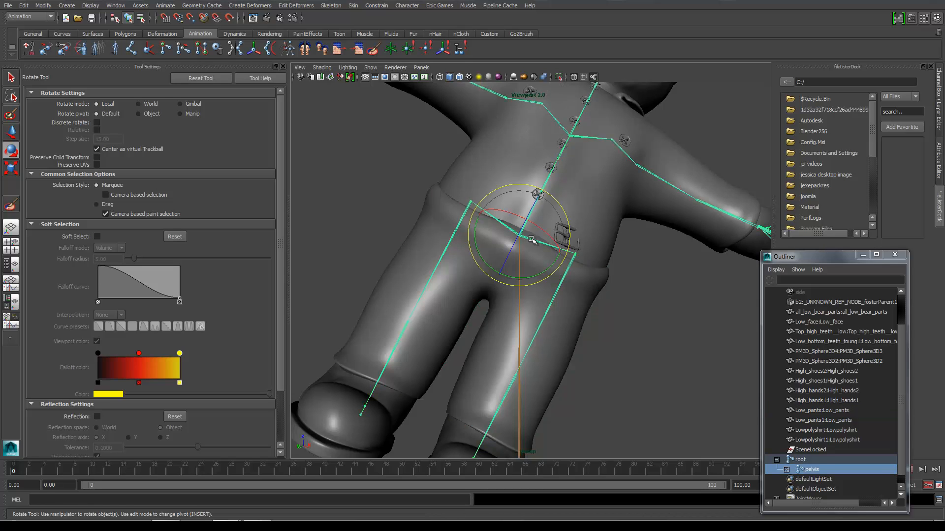
pyautogui.moveTo(531, 240)
pyautogui.mouseDown()
pyautogui.moveTo(573, 277)
pyautogui.moveTo(535, 255)
pyautogui.mouseUp()
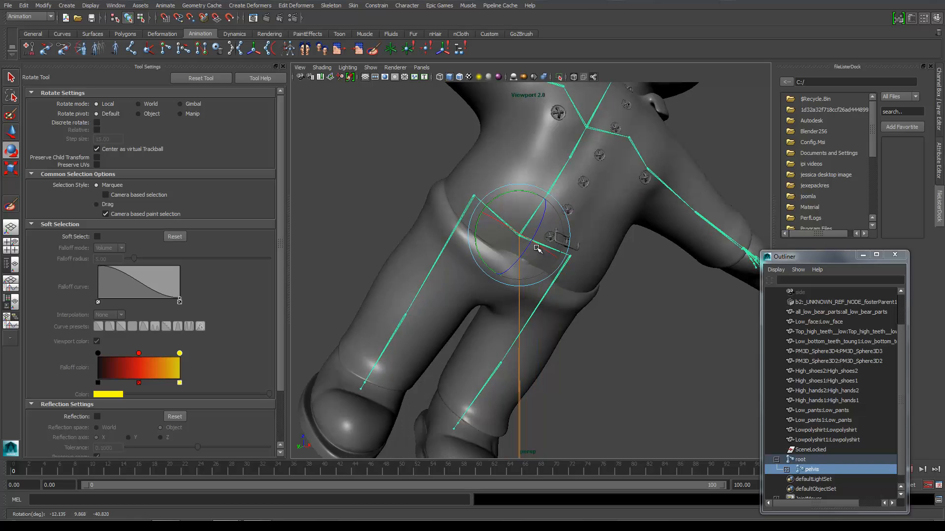
pyautogui.rightClick(537, 249)
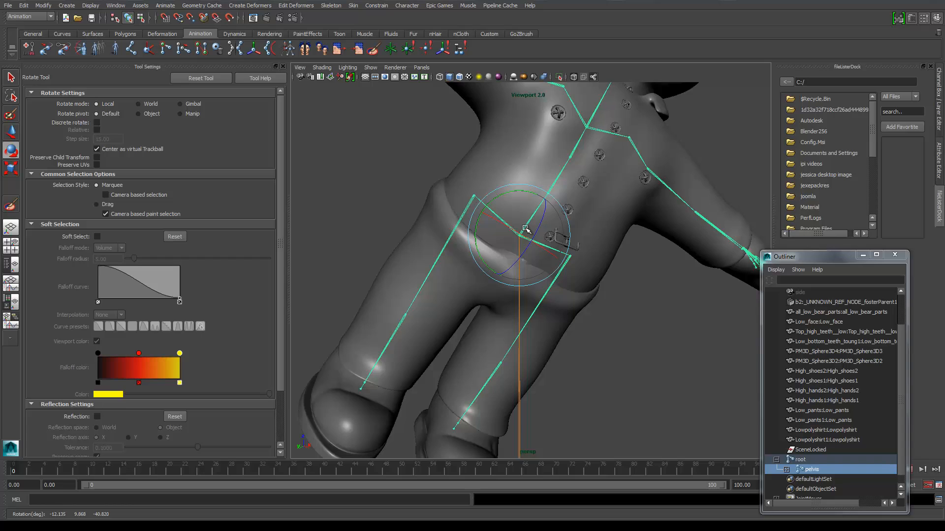
pyautogui.moveTo(525, 229); pyautogui.dragTo(564, 234, button='right')
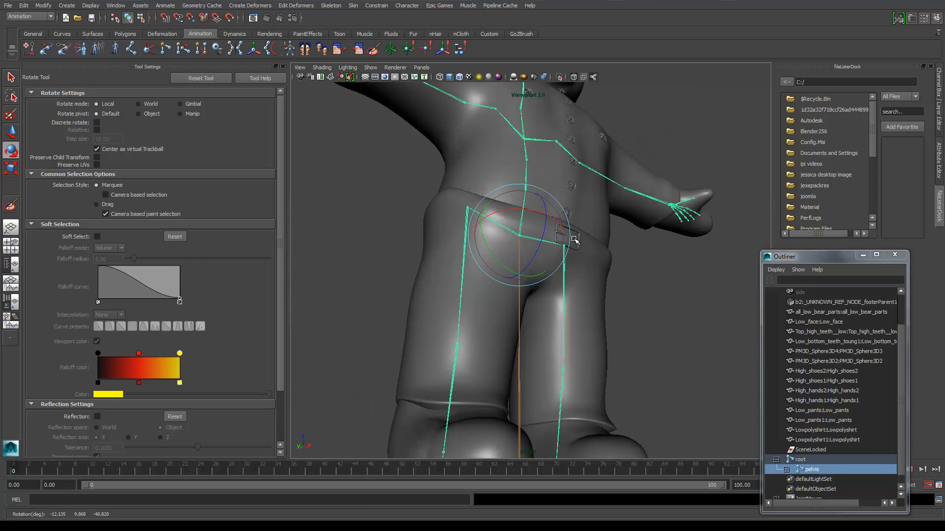
pyautogui.keyDown('alt'); pyautogui.moveTo(628, 236); pyautogui.dragTo(585, 250); pyautogui.keyUp('alt')
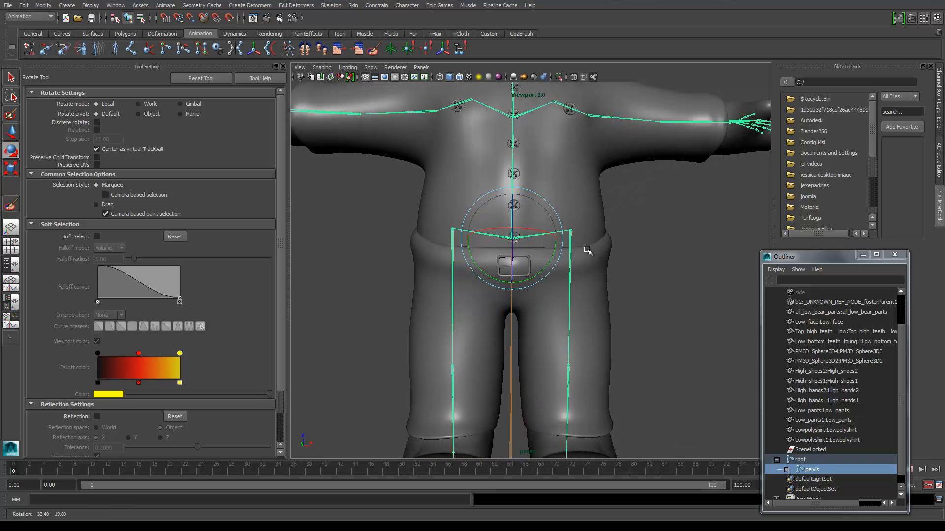
# - Mirror the skin weights of the Low_pants mesh
pyautogui.click(592, 282)
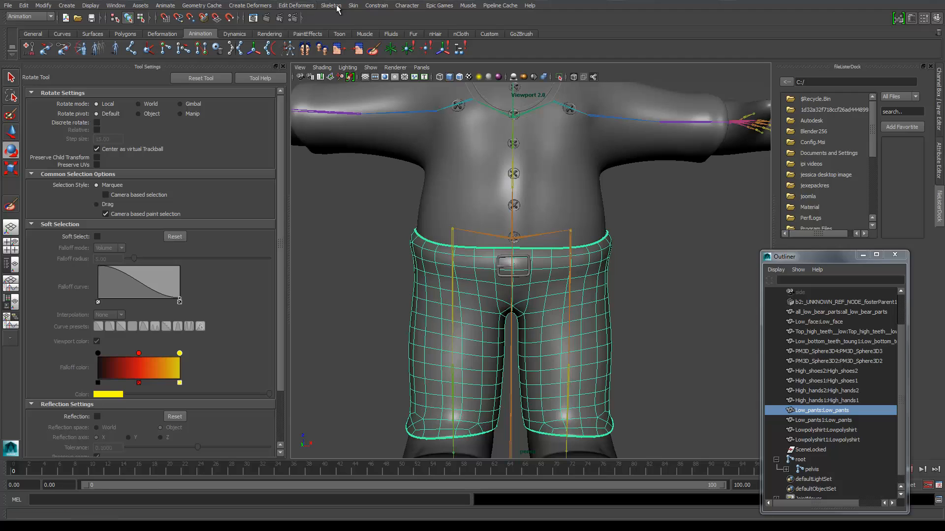
pyautogui.click(353, 5)
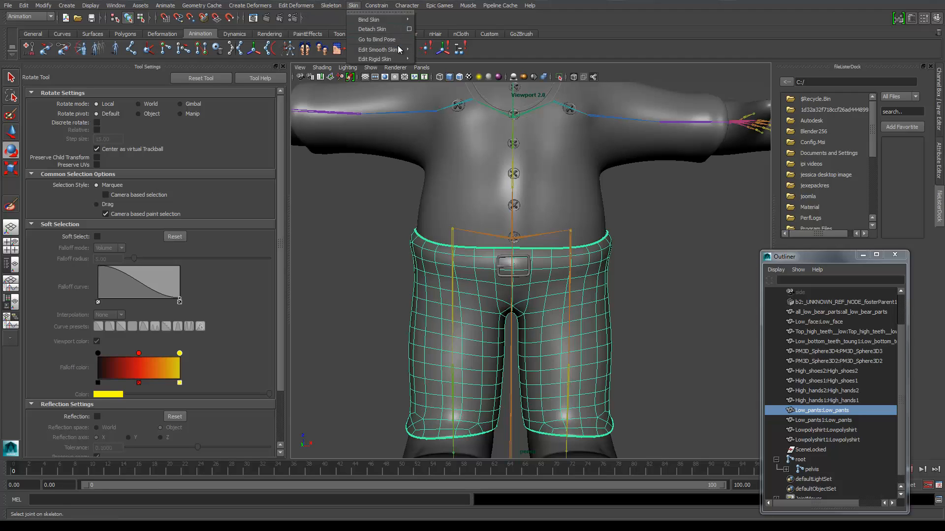
pyautogui.moveTo(407, 60)
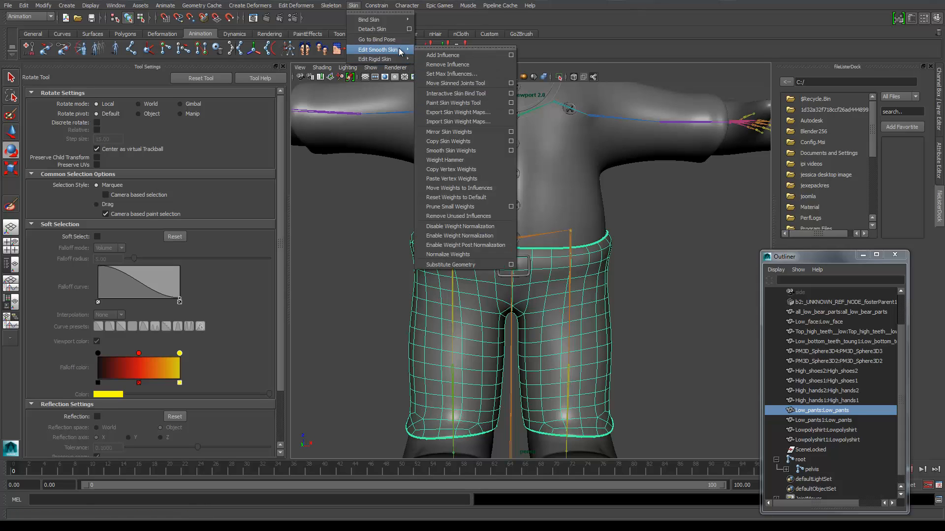
pyautogui.click(460, 133)
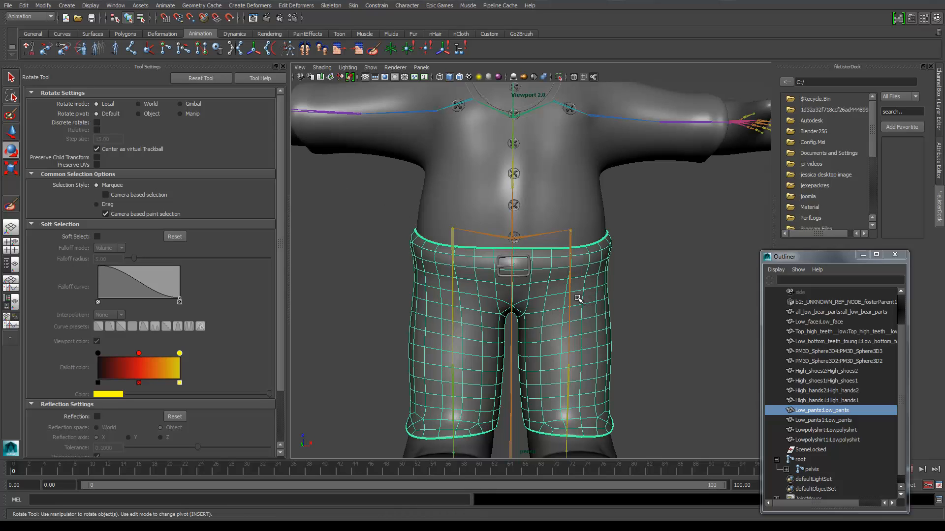
# - Test the pants deformation by rotating the left thigh joint and undoing it, and turning the pelvis joint sideways
pyautogui.click(571, 270)
pyautogui.moveTo(565, 247); pyautogui.dragTo(559, 273)
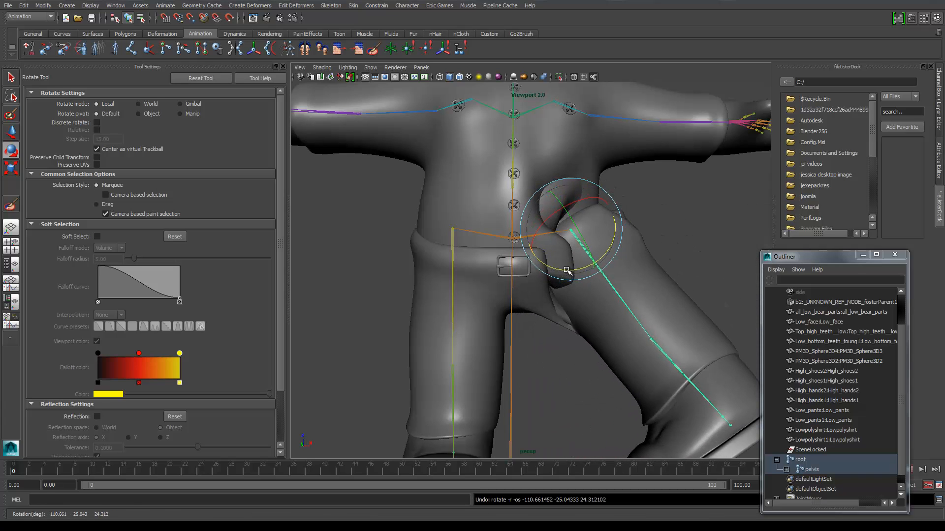
pyautogui.hotkey('ctrl', 'z')
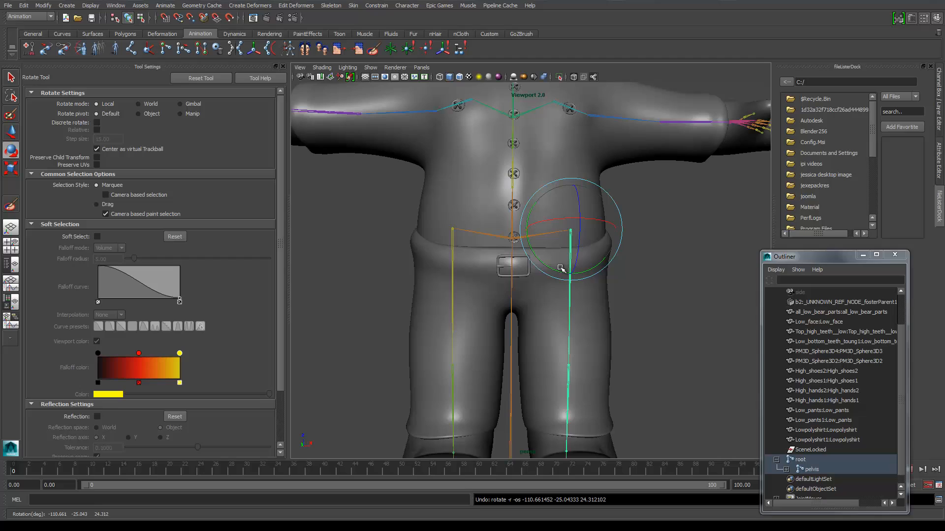
pyautogui.click(501, 237)
pyautogui.moveTo(505, 238)
pyautogui.mouseDown()
pyautogui.moveTo(491, 235)
pyautogui.moveTo(501, 219)
pyautogui.moveTo(621, 212)
pyautogui.moveTo(544, 255)
pyautogui.moveTo(523, 256)
pyautogui.moveTo(521, 223)
pyautogui.moveTo(510, 241)
pyautogui.mouseUp()
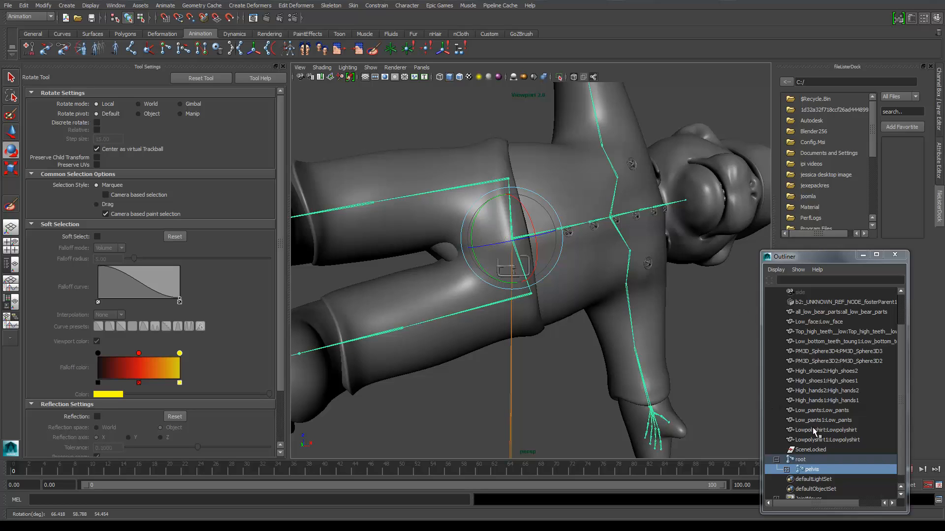
# - Hide the Low_pants mesh to expose the shirt underneath, and show it again
pyautogui.click(829, 411)
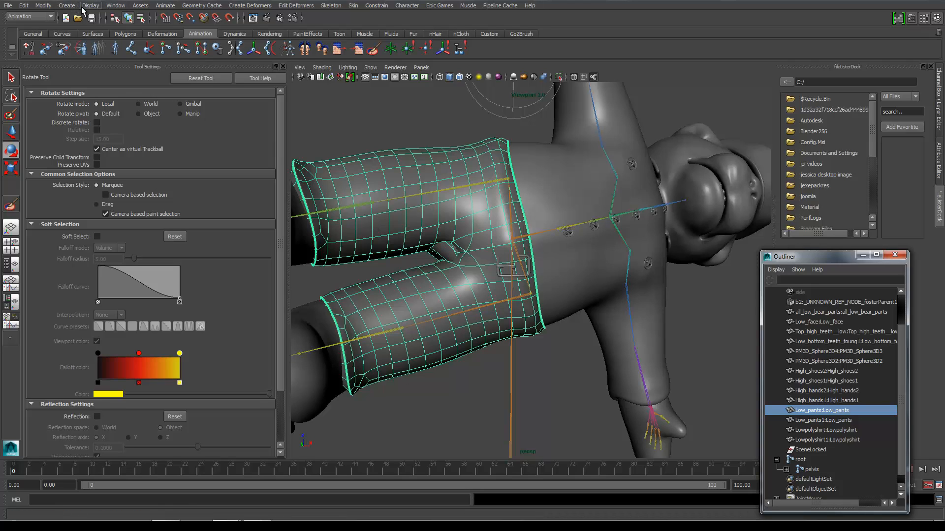
pyautogui.click(93, 7)
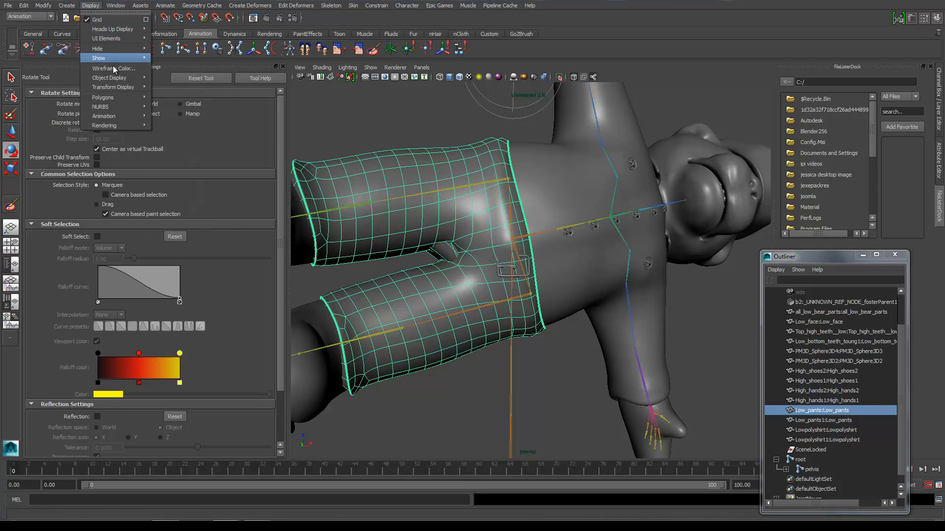
pyautogui.moveTo(119, 47)
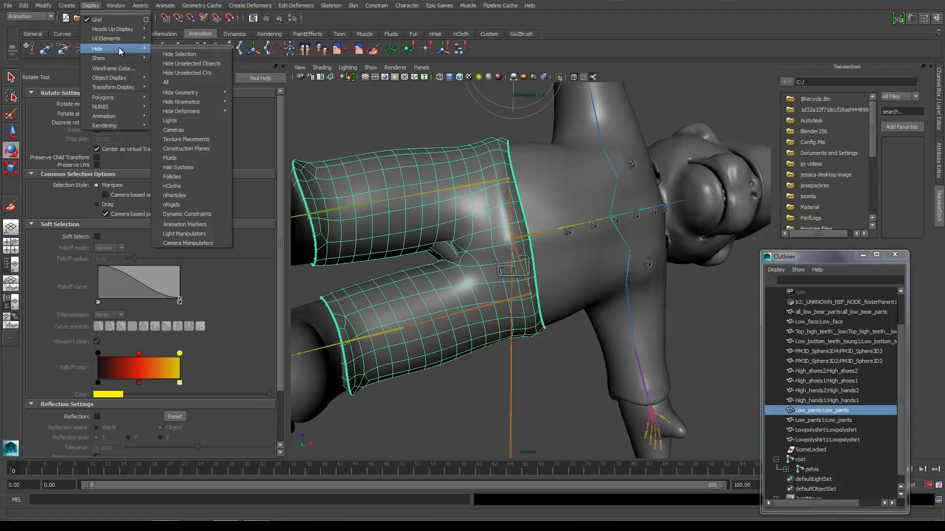
pyautogui.click(175, 54)
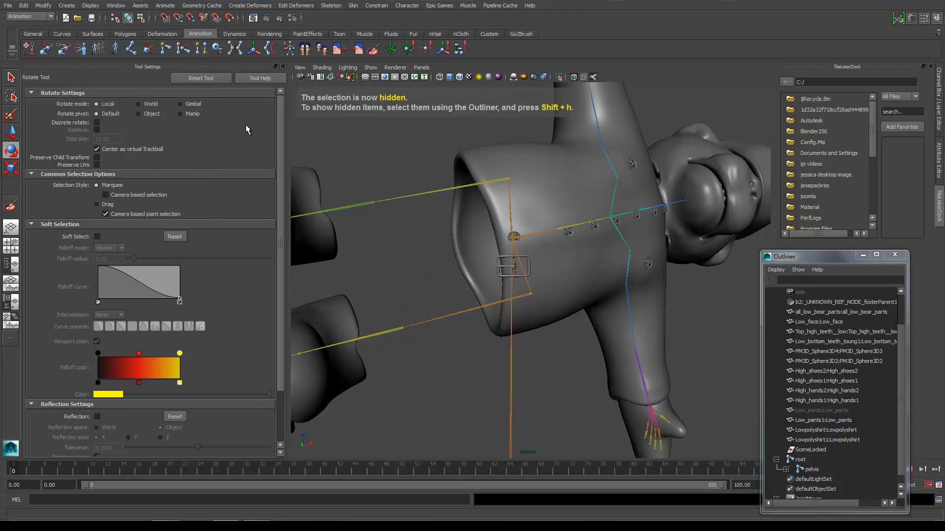
pyautogui.click(814, 411)
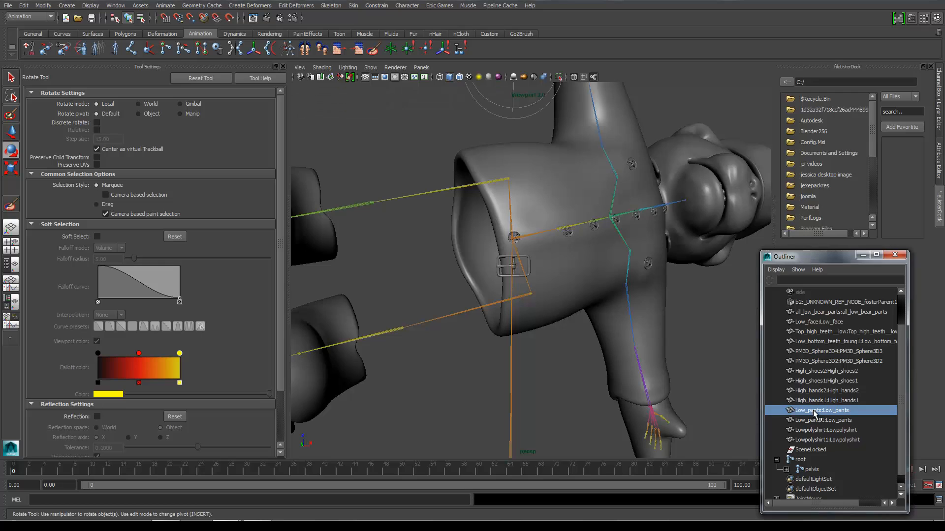
pyautogui.hotkey('shift', 'h')
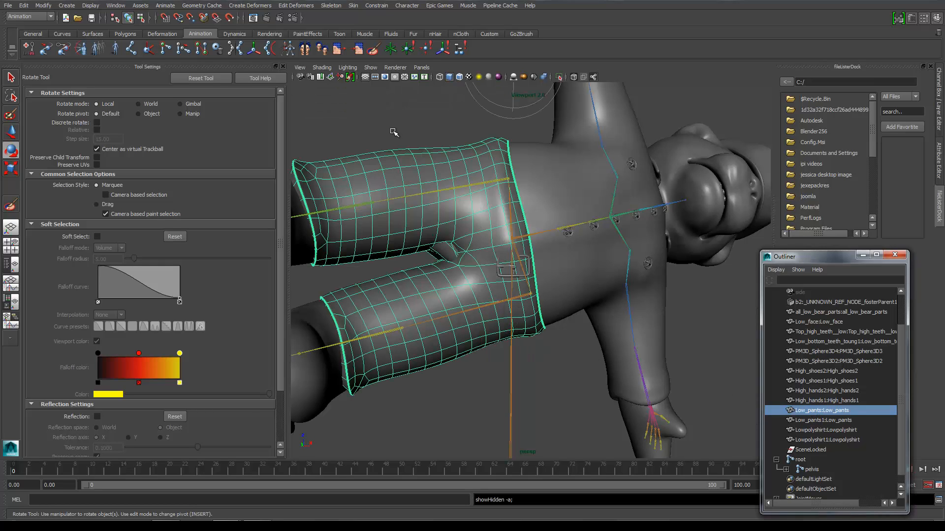
pyautogui.click(408, 128)
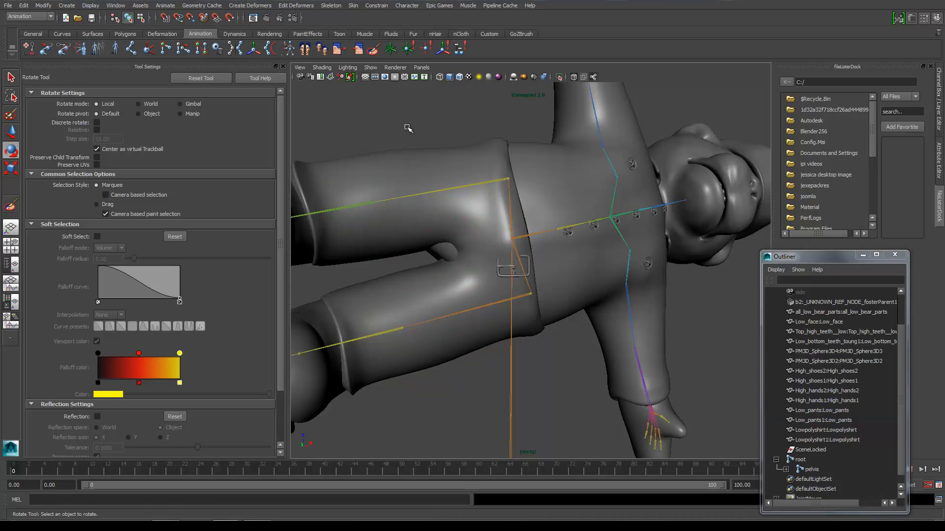
pyautogui.keyDown('alt'); pyautogui.moveTo(413, 127); pyautogui.dragTo(489, 220); pyautogui.keyUp('alt')
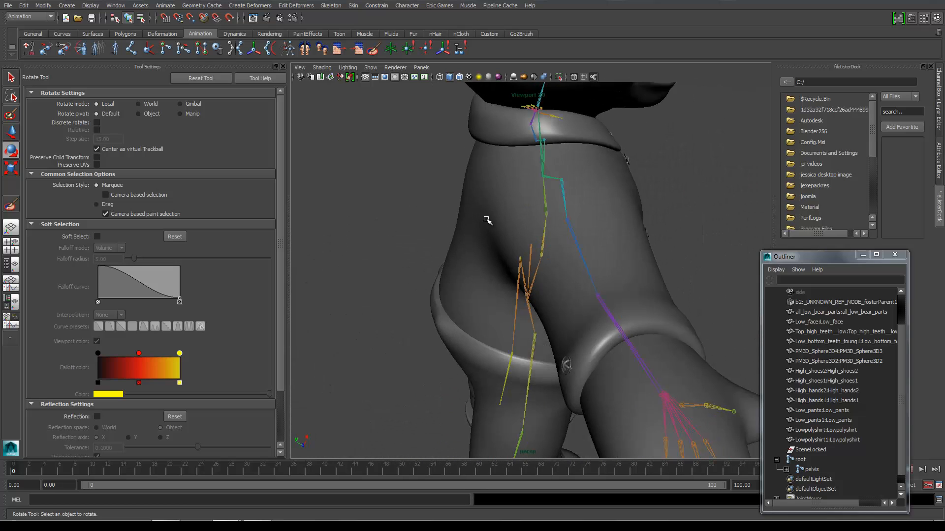
pyautogui.press('super')
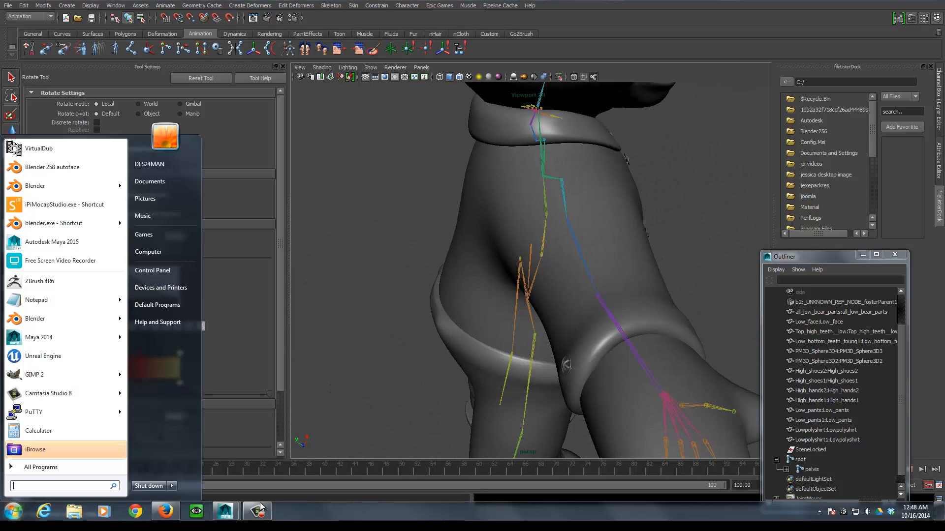
pyautogui.press('super')
pyautogui.click(819, 381)
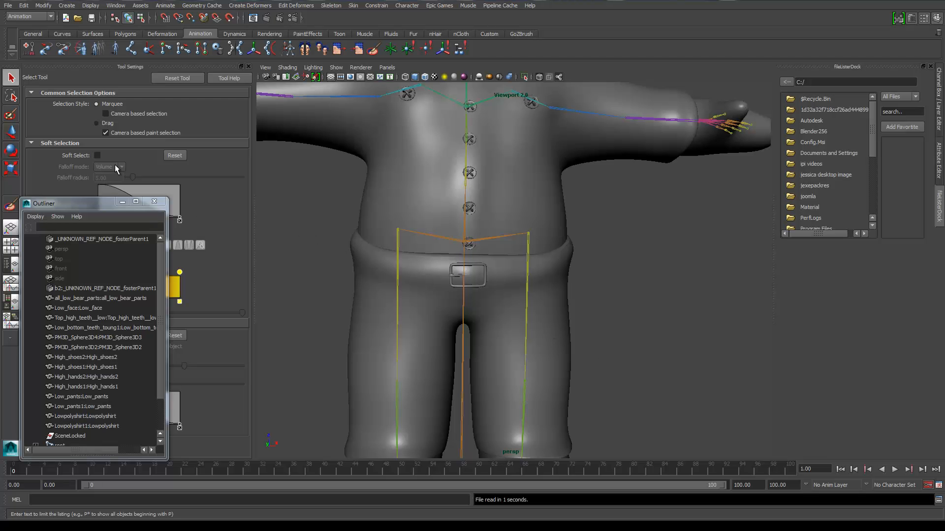
# - Rotate the pelvis joint to test whether the belt buckle follows it, and undo the rotation
pyautogui.click(11, 151)
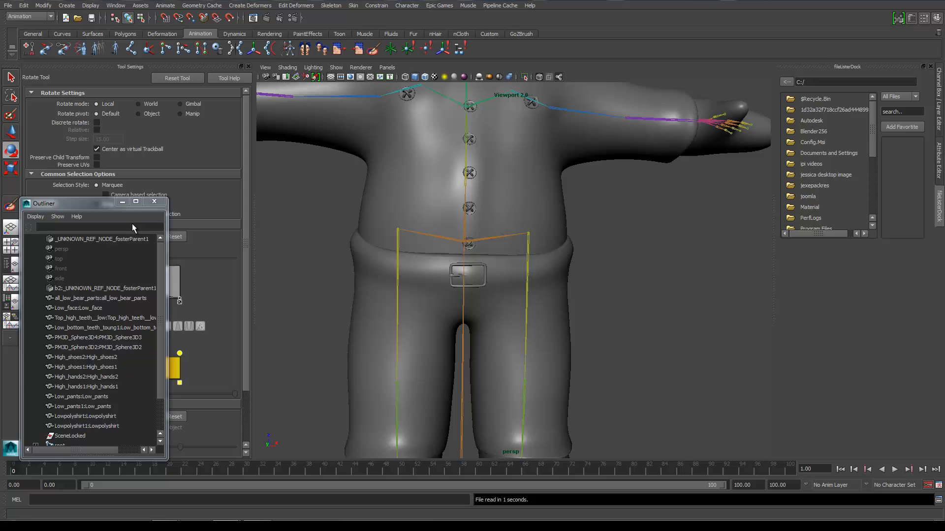
pyautogui.click(468, 243)
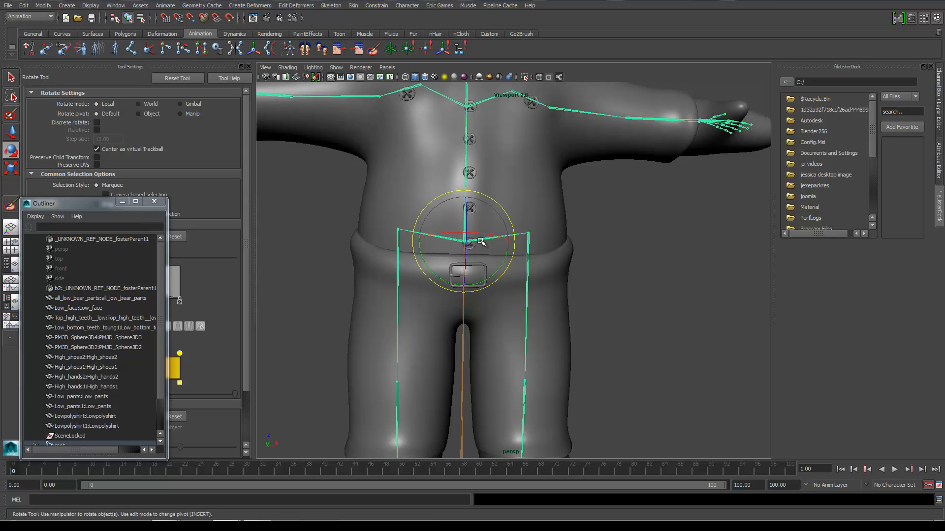
pyautogui.moveTo(483, 243)
pyautogui.mouseDown()
pyautogui.moveTo(480, 224)
pyautogui.moveTo(420, 227)
pyautogui.moveTo(489, 259)
pyautogui.mouseUp()
pyautogui.hotkey('ctrl', 'z')
pyautogui.hotkey('ctrl', 'z')
pyautogui.hotkey('ctrl', 'z')
pyautogui.hotkey('ctrl', 'z')
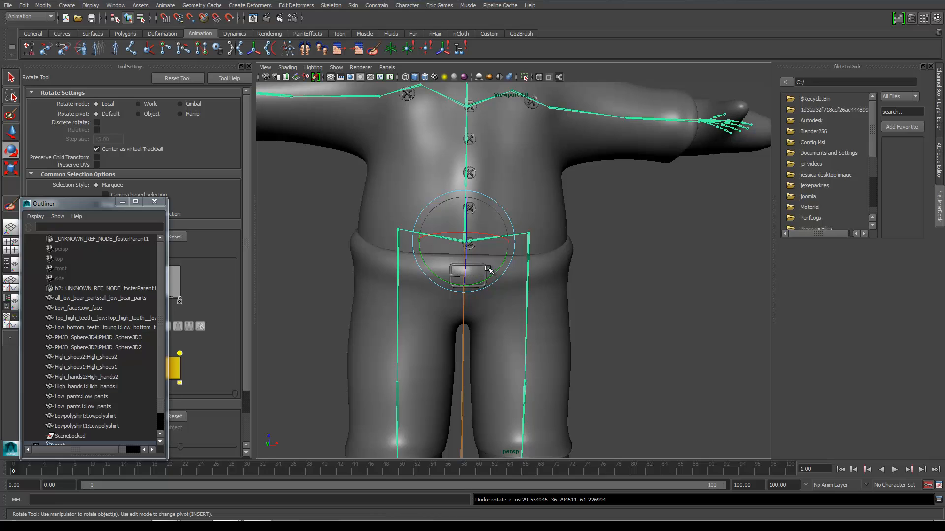
# - Try to smooth bind the belt buckle mesh with no joint selected
pyautogui.click(11, 77)
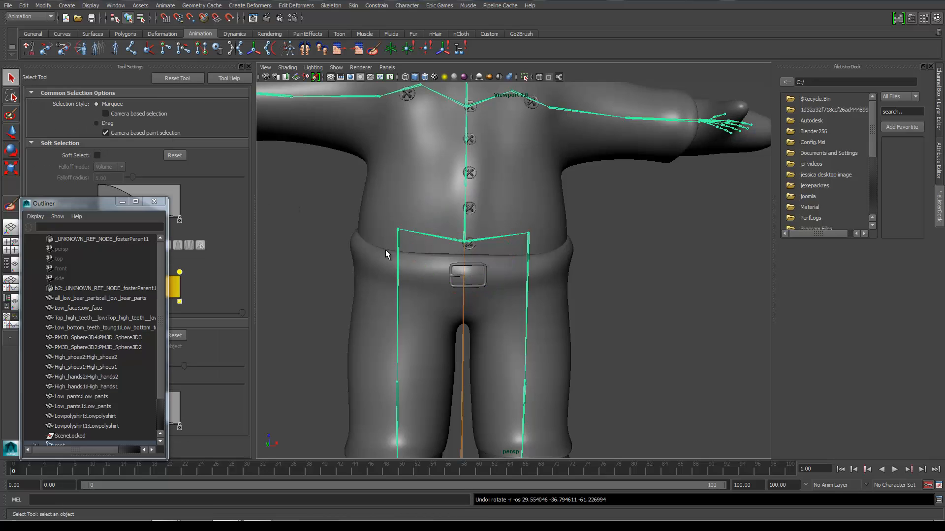
pyautogui.click(482, 269)
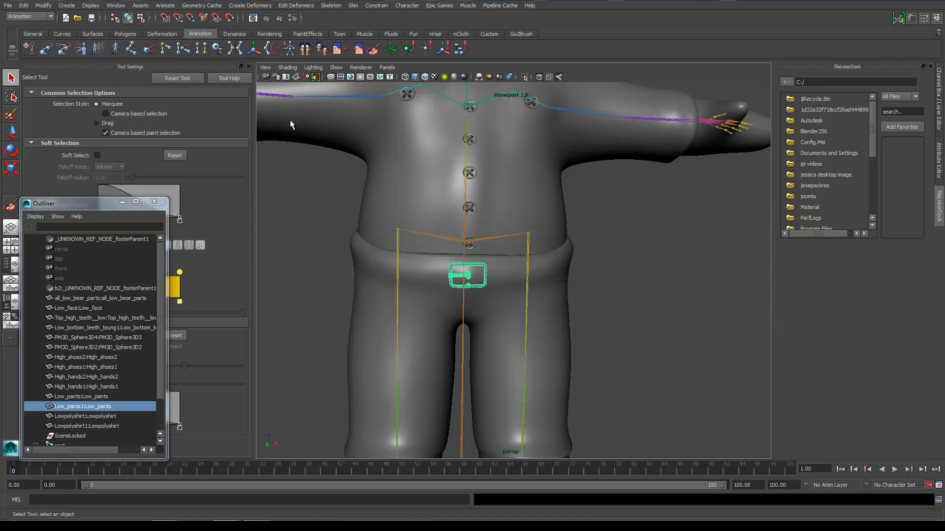
pyautogui.click(352, 9)
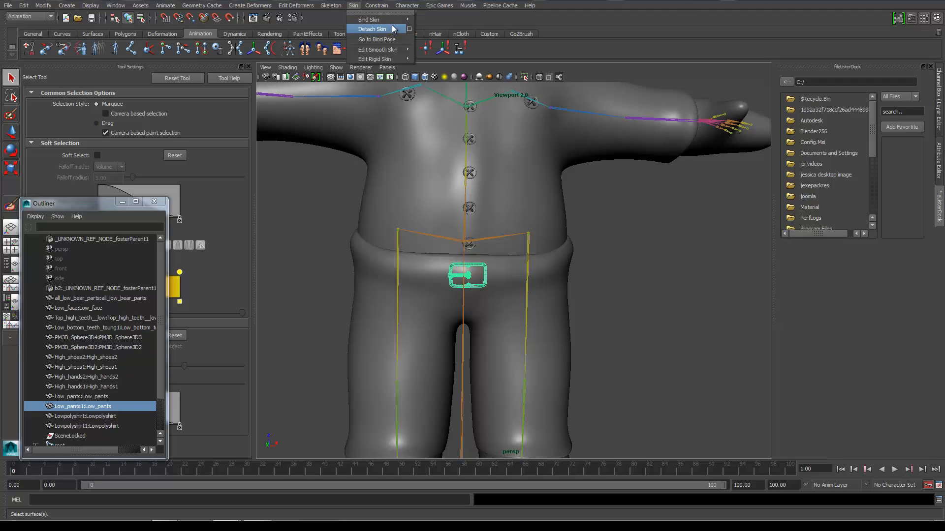
pyautogui.moveTo(389, 19)
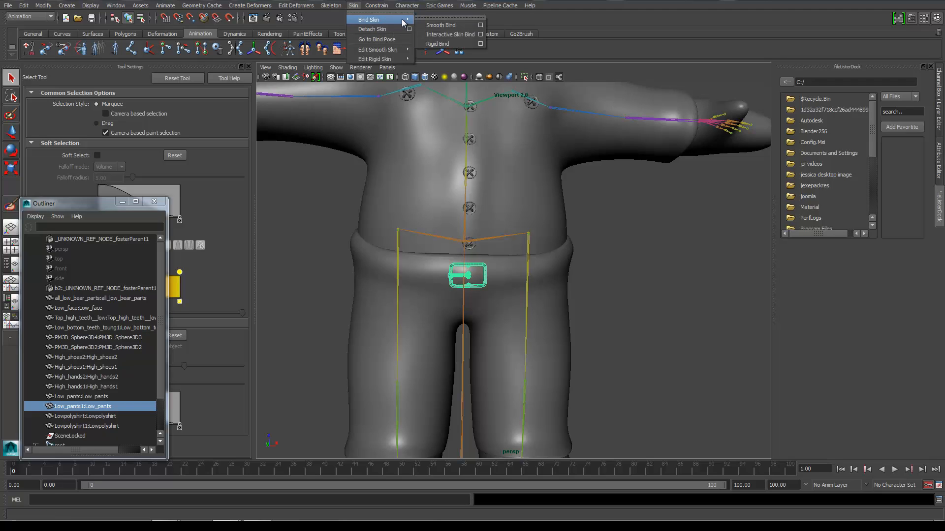
pyautogui.click(441, 24)
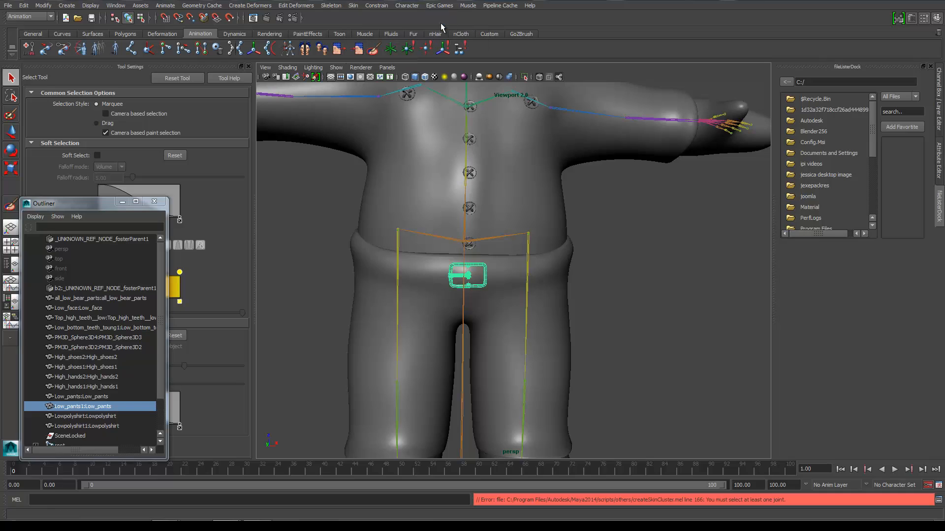
# - Select the pelvis joint together with the belt buckle mesh and apply a Smooth Bind
pyautogui.click(506, 237)
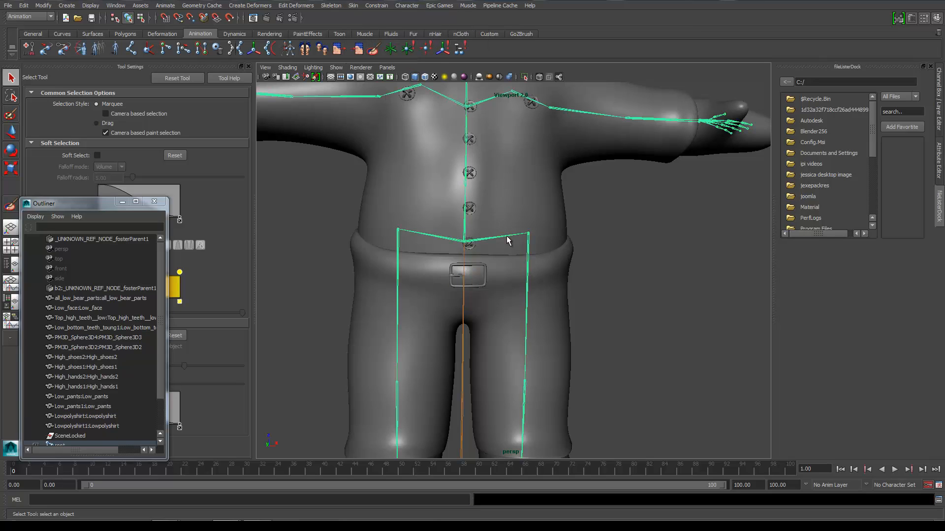
pyautogui.keyDown('shift'); pyautogui.click(483, 270); pyautogui.keyUp('shift')
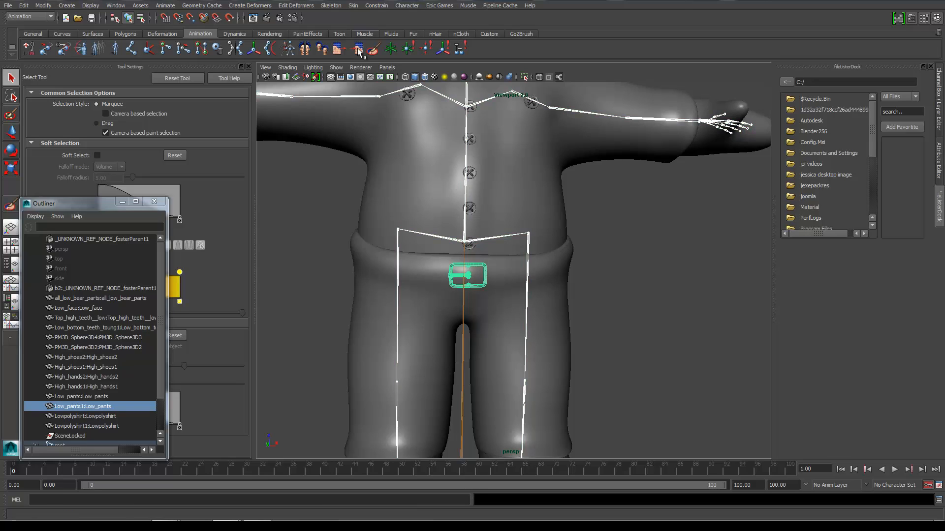
pyautogui.click(356, 7)
pyautogui.moveTo(381, 20)
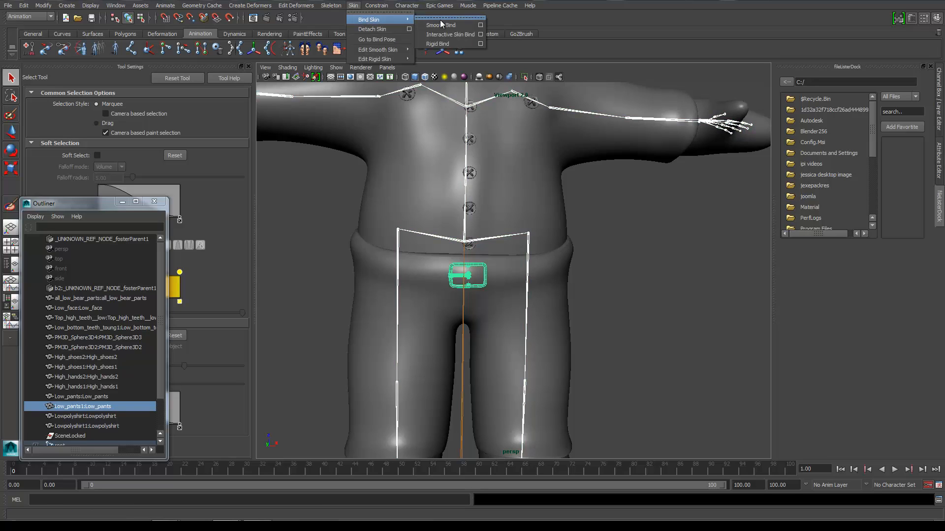
pyautogui.click(447, 26)
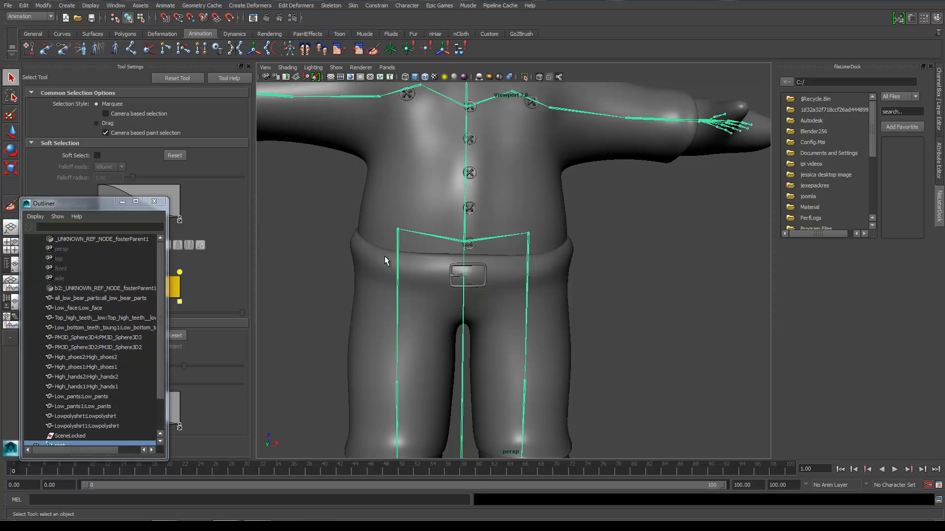
# - Load the belt buckle into the Paint Skin Weights Tool and examine its root influence
pyautogui.click(457, 269)
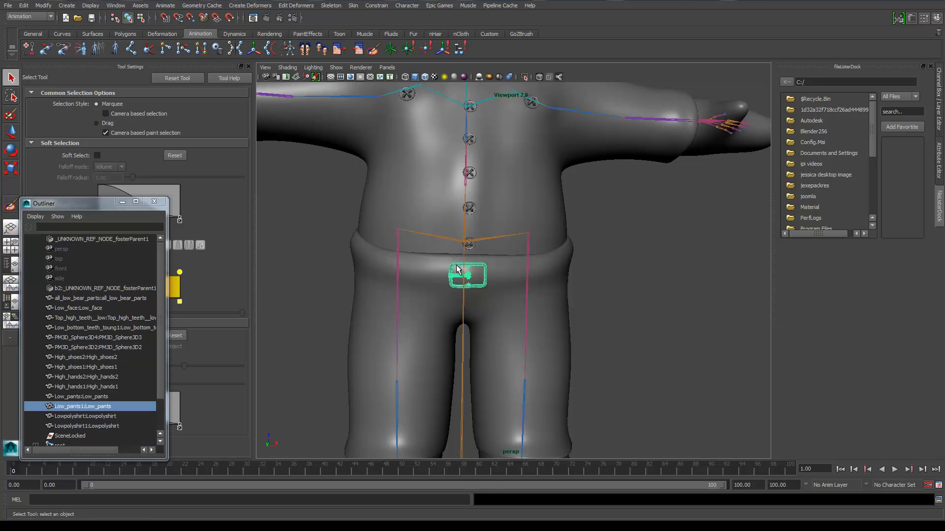
pyautogui.rightClick(458, 268)
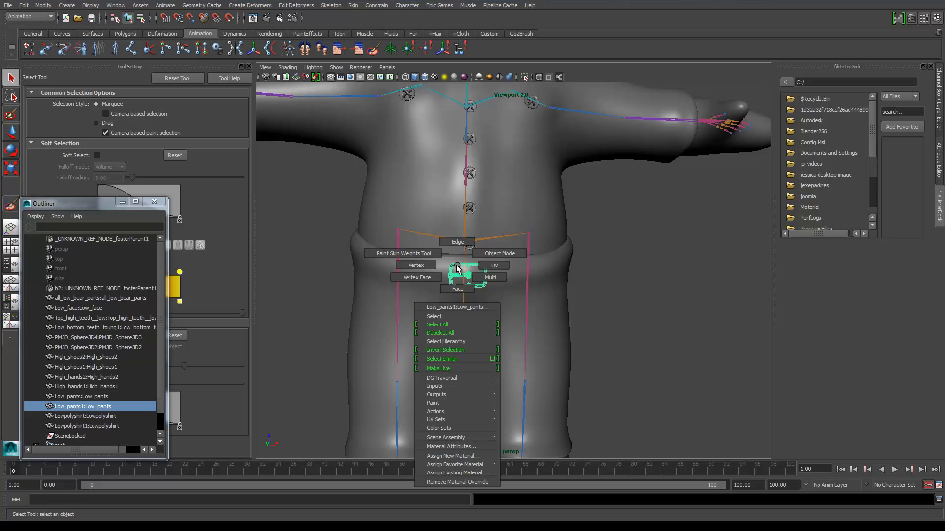
pyautogui.click(433, 255)
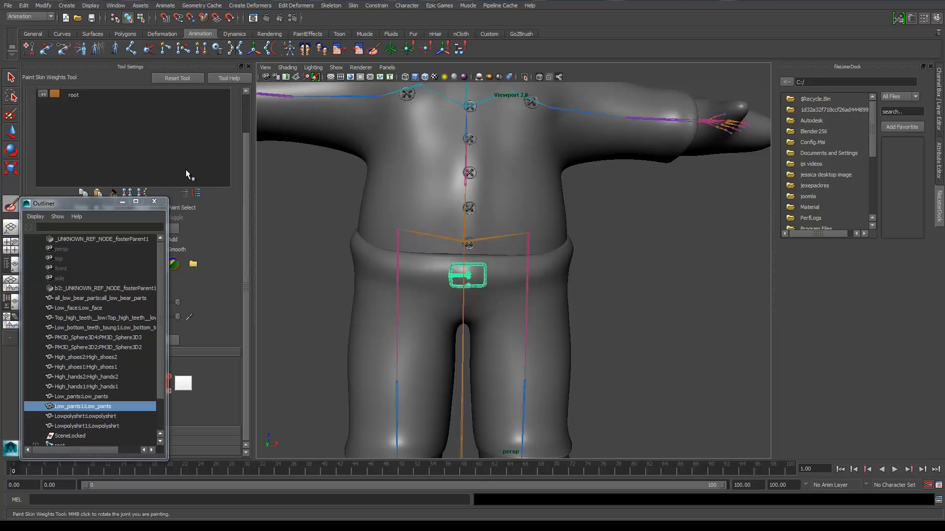
pyautogui.click(74, 96)
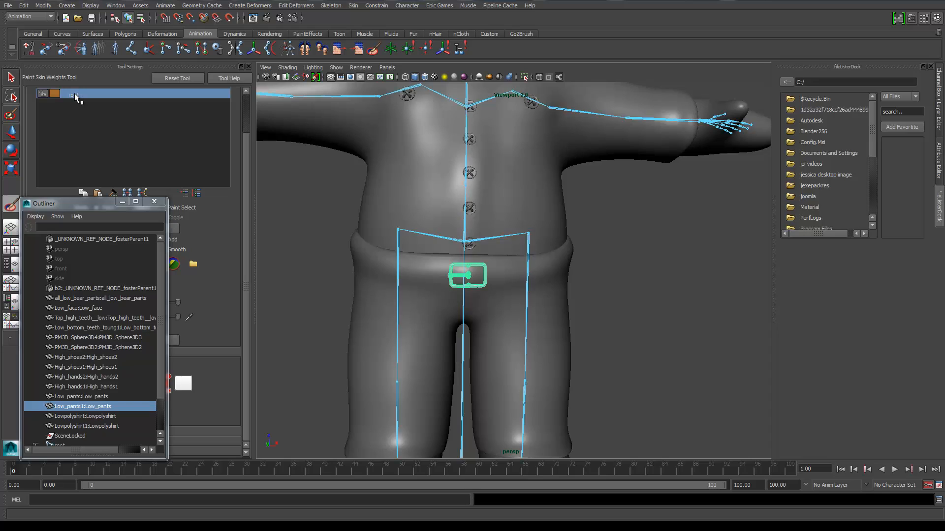
pyautogui.doubleClick(74, 95)
pyautogui.click(114, 115)
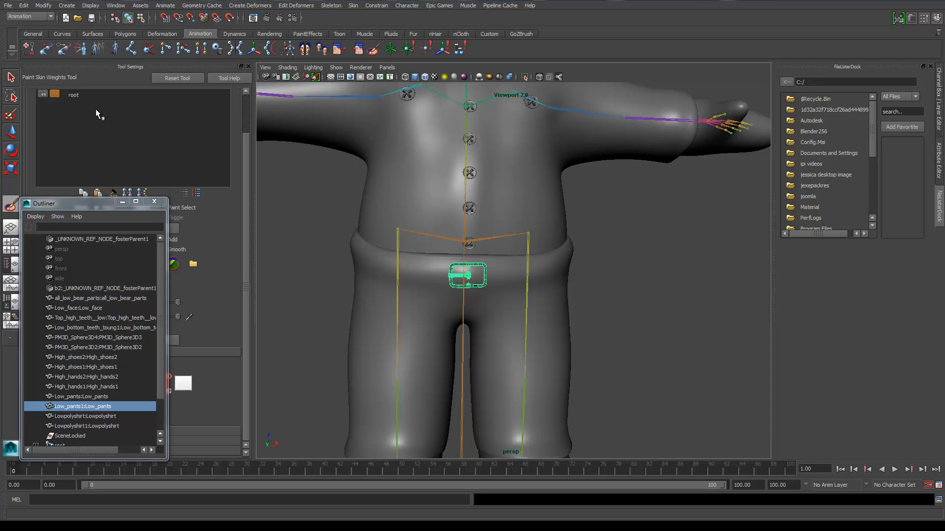
pyautogui.click(71, 96)
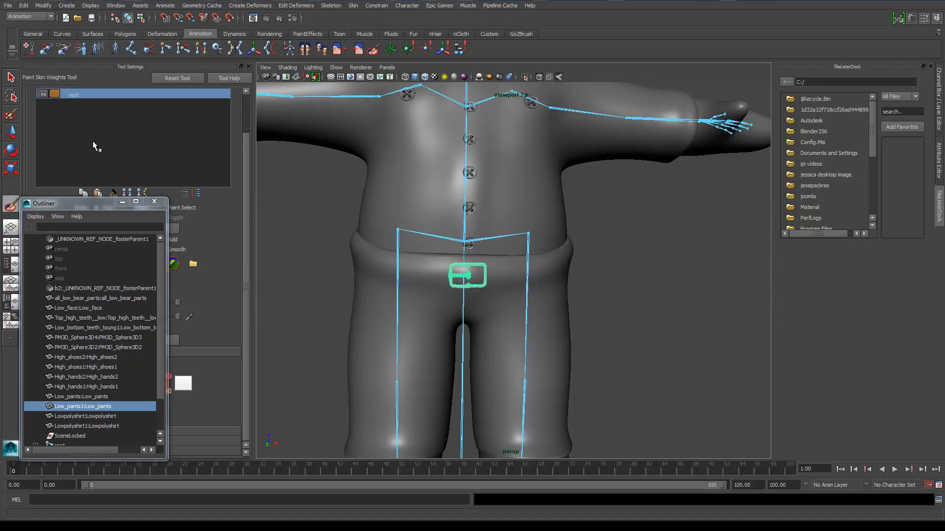
# - Close the Outliner, recheck the belt buckle's root influence in the weight painting settings, and return to the Select Tool
pyautogui.click(154, 202)
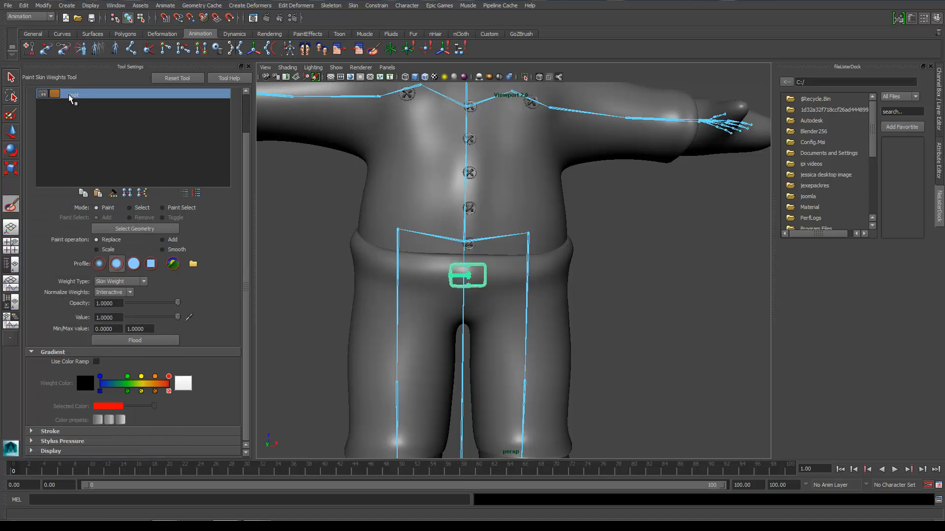
pyautogui.doubleClick(70, 95)
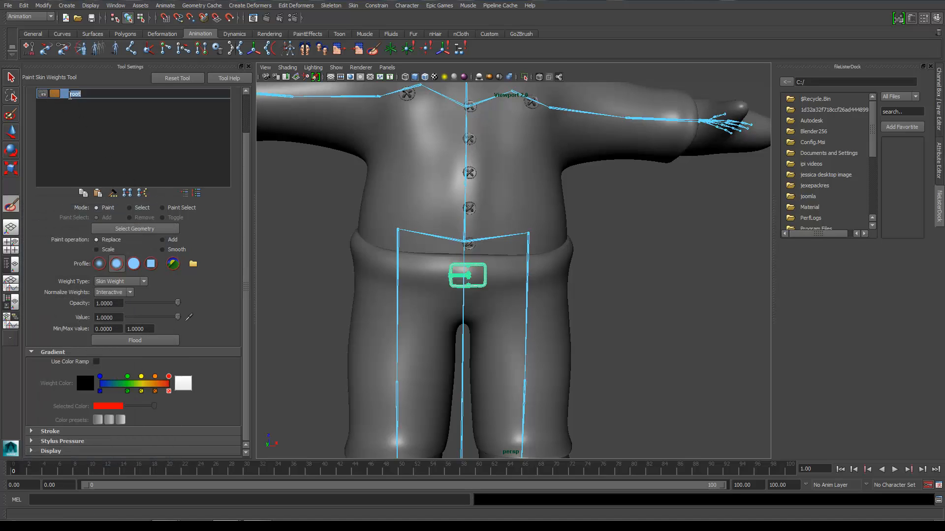
pyautogui.click(83, 123)
pyautogui.click(74, 96)
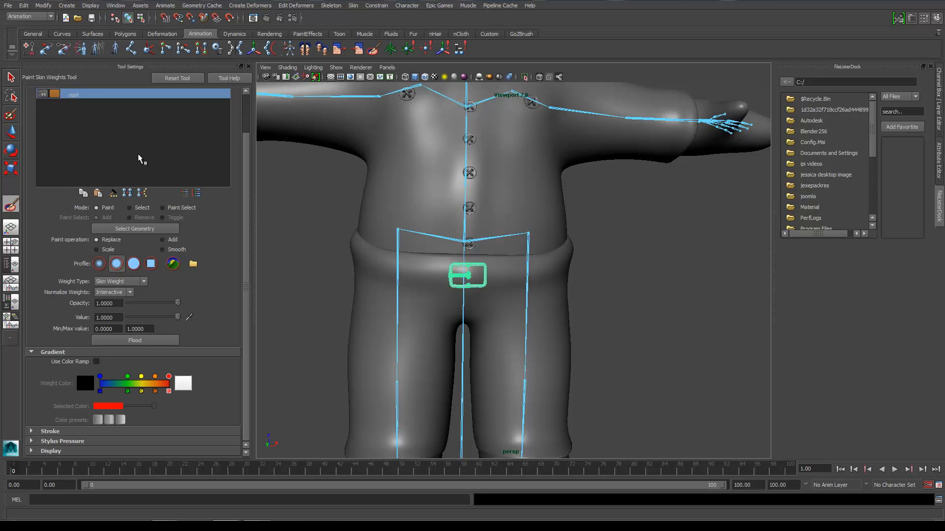
pyautogui.click(113, 125)
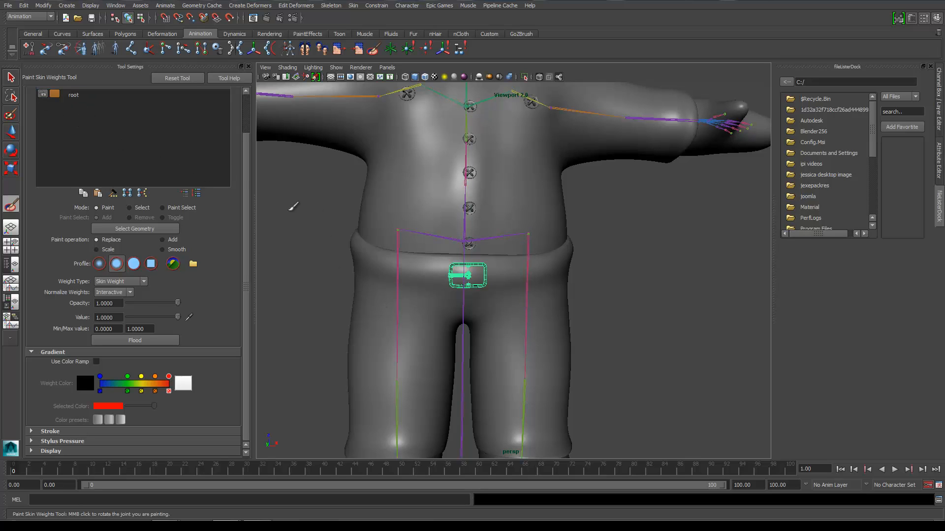
pyautogui.click(11, 79)
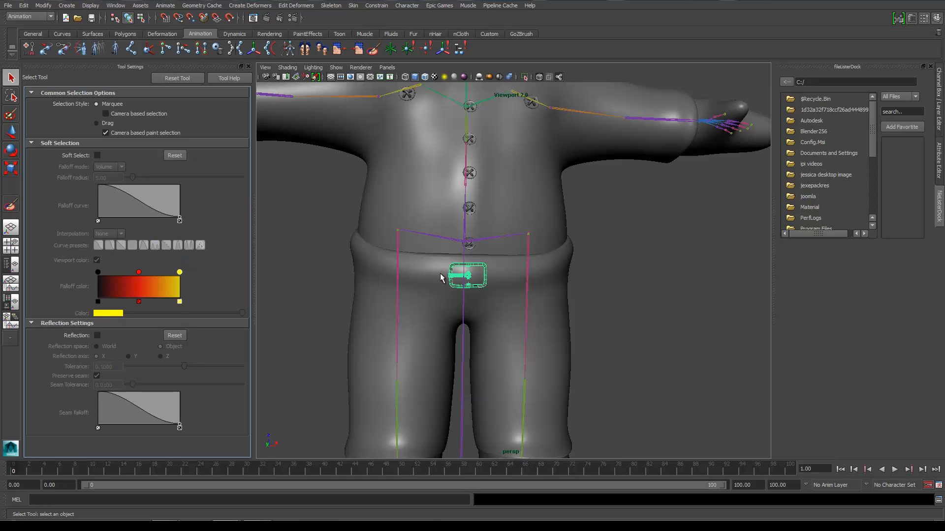
pyautogui.press('super')
pyautogui.click(259, 512)
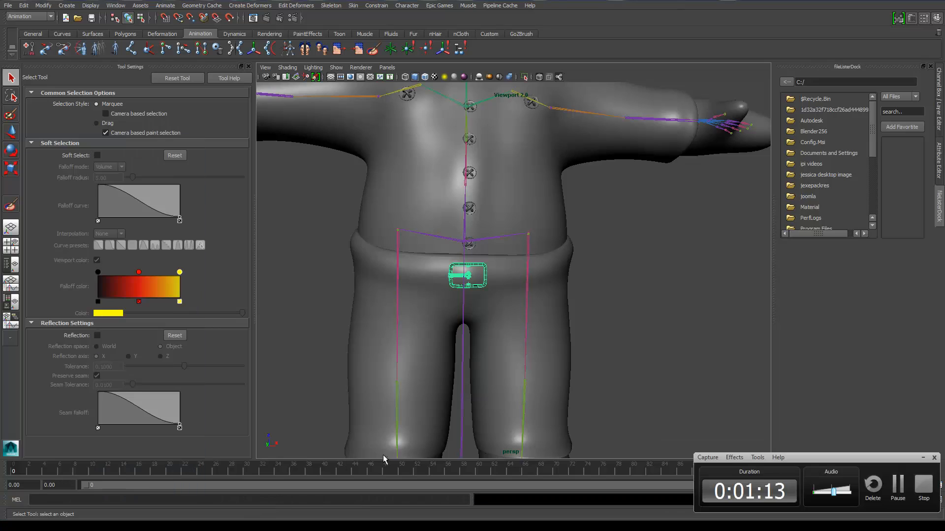
pyautogui.click(899, 482)
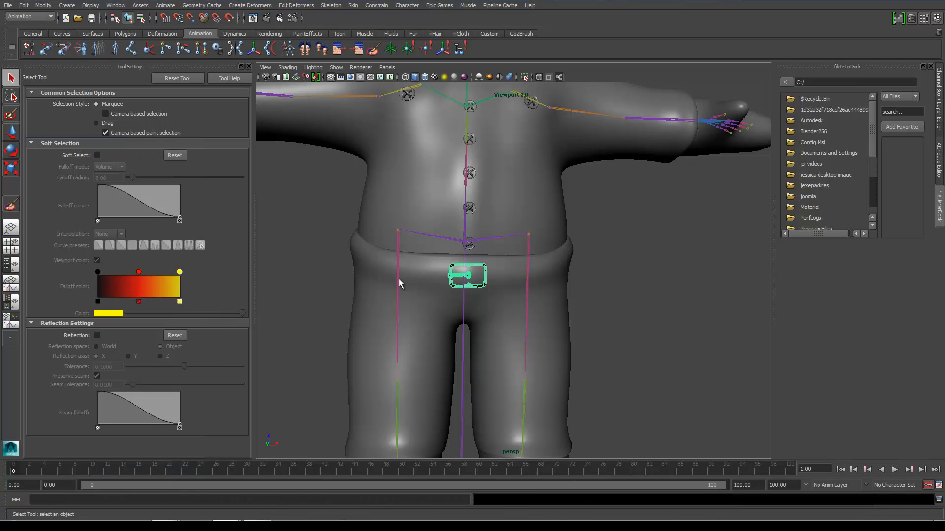
# - Detach the skin from the belt buckle mesh
pyautogui.rightClick(472, 269)
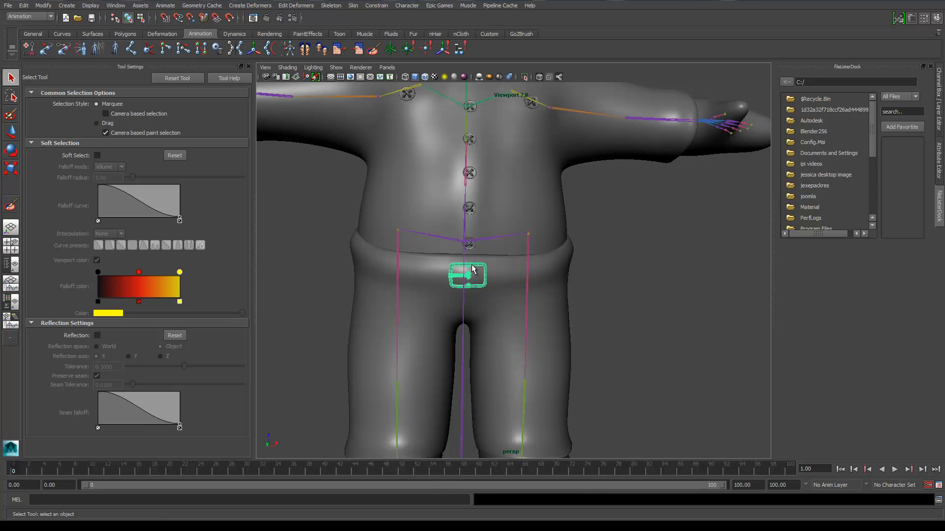
pyautogui.click(353, 6)
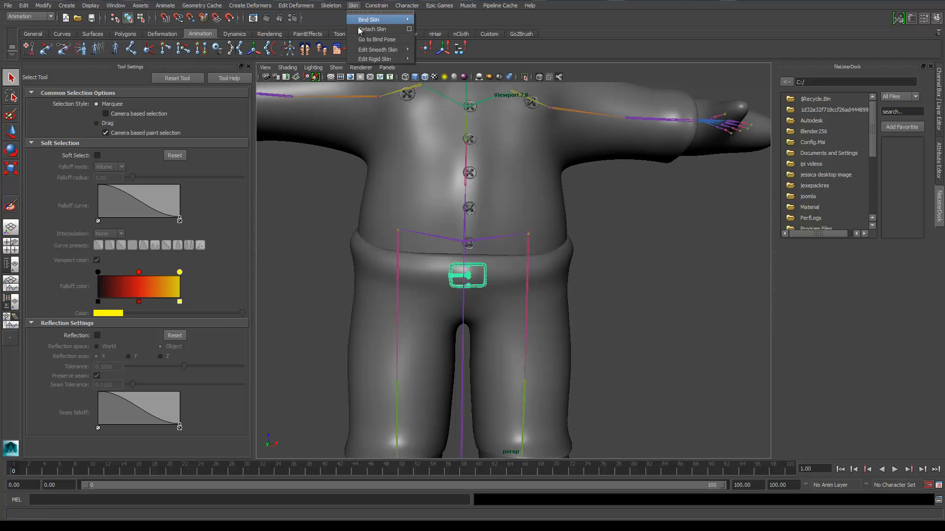
pyautogui.click(365, 31)
# - Try an Interactive Skin Bind on the belt buckle with only the mesh selected
pyautogui.click(353, 6)
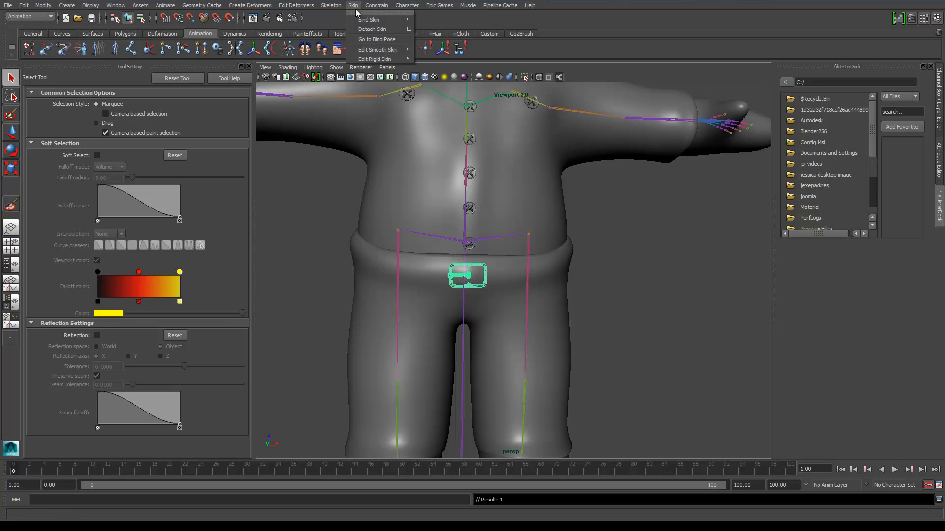
pyautogui.moveTo(389, 20)
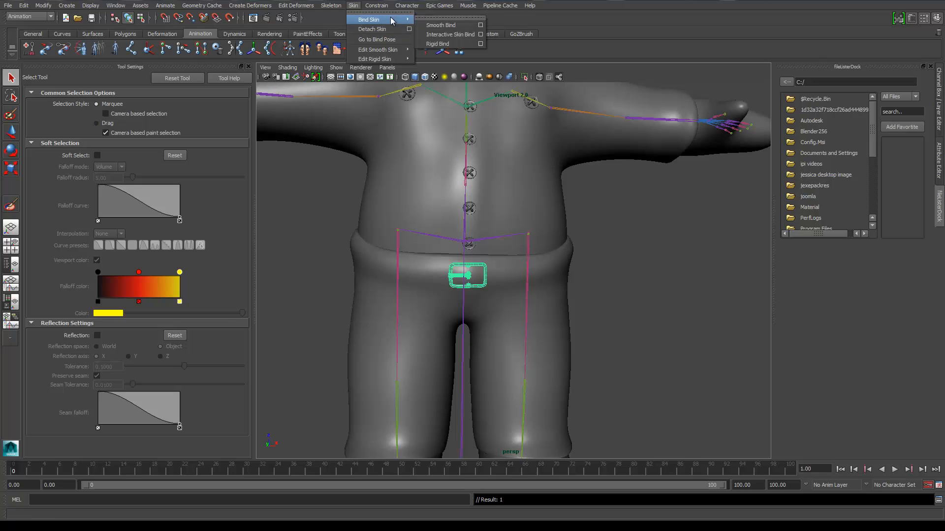
pyautogui.click(469, 35)
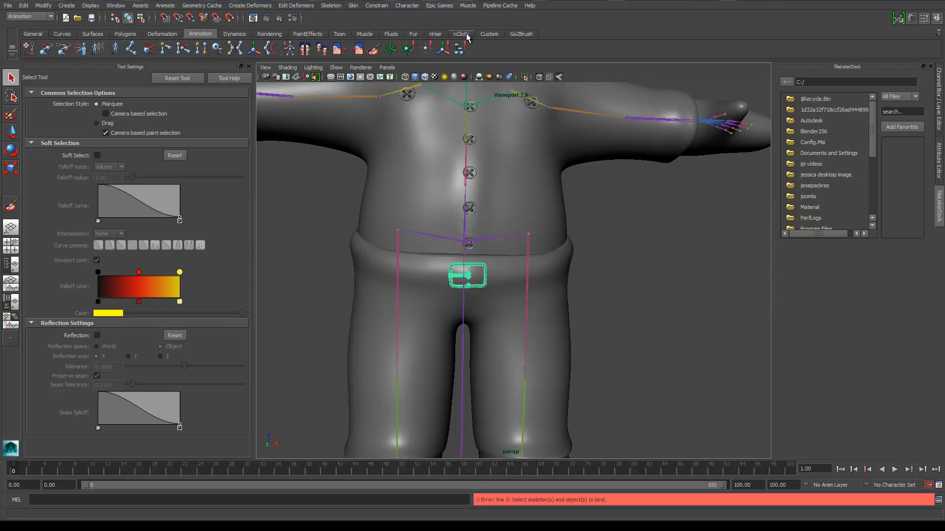
# - Select the pelvis joint and the belt buckle mesh and bind them with Interactive Skin Bind
pyautogui.click(492, 246)
pyautogui.keyDown('shift'); pyautogui.click(477, 269); pyautogui.keyUp('shift')
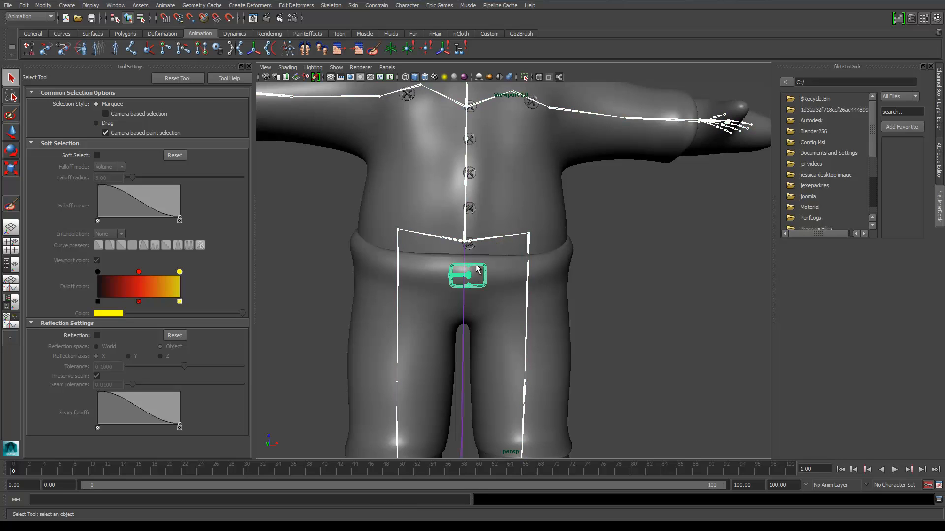
pyautogui.click(355, 7)
pyautogui.moveTo(393, 21)
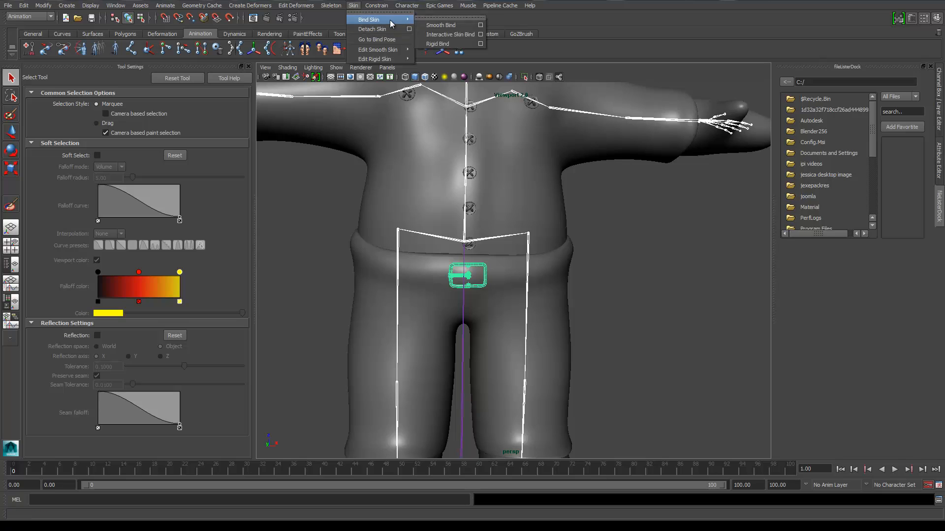
pyautogui.click(435, 35)
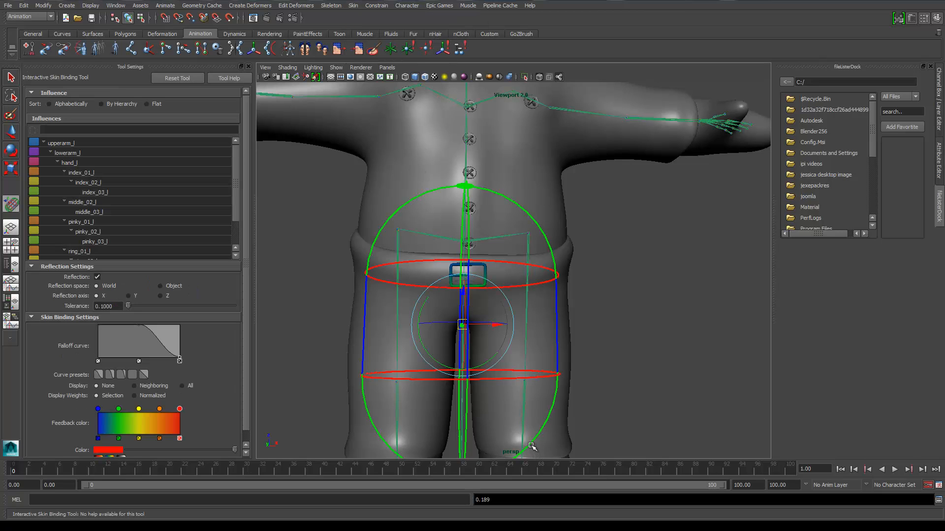
# - Shorten the interactive influence volume into a sphere around the belt buckle, leave the binding tool, and select the buckle mesh
pyautogui.moveTo(518, 424); pyautogui.dragTo(499, 302)
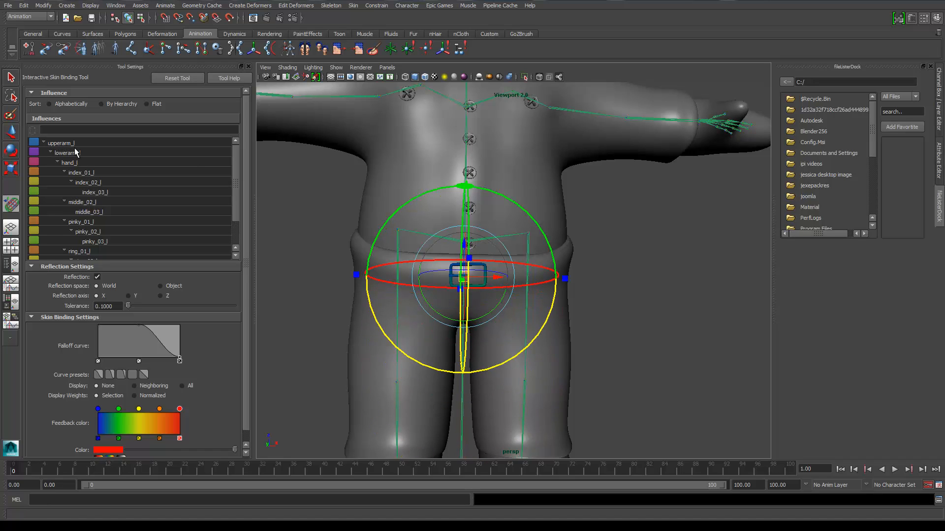
pyautogui.moveTo(238, 157)
pyautogui.mouseDown()
pyautogui.moveTo(240, 207)
pyautogui.moveTo(235, 143)
pyautogui.mouseUp()
pyautogui.click(10, 77)
pyautogui.click(479, 270)
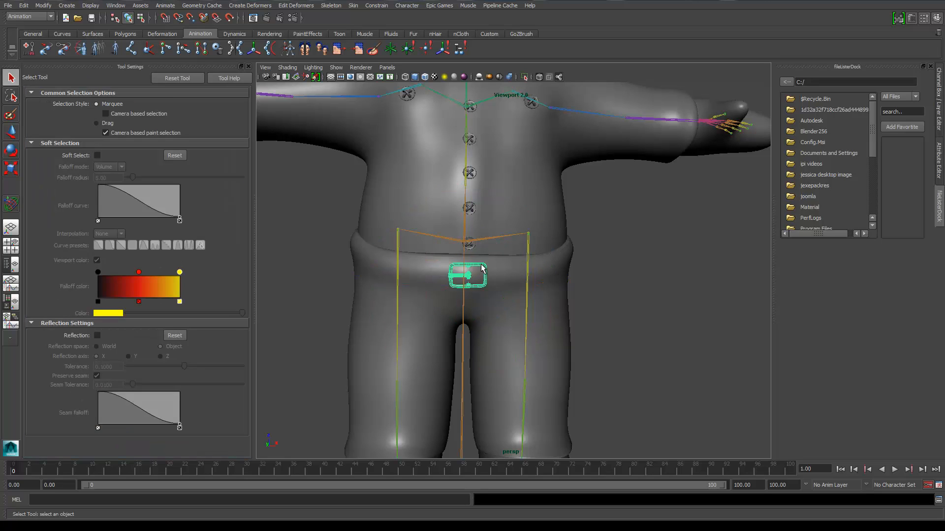
# - Open Paint Skin Weights on the belt buckle, choose the root influence, and examine the buckle mesh from front and back
pyautogui.moveTo(481, 268); pyautogui.dragTo(454, 254, button='right')
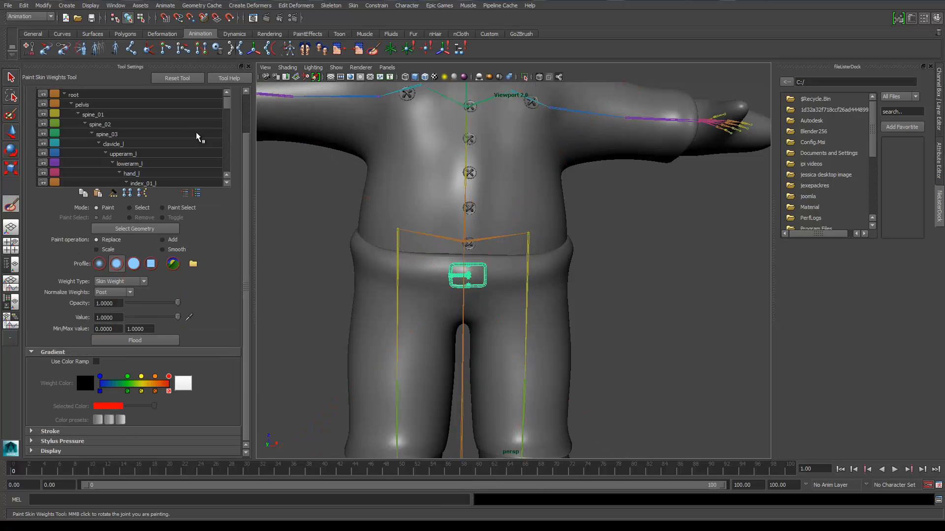
pyautogui.click(89, 104)
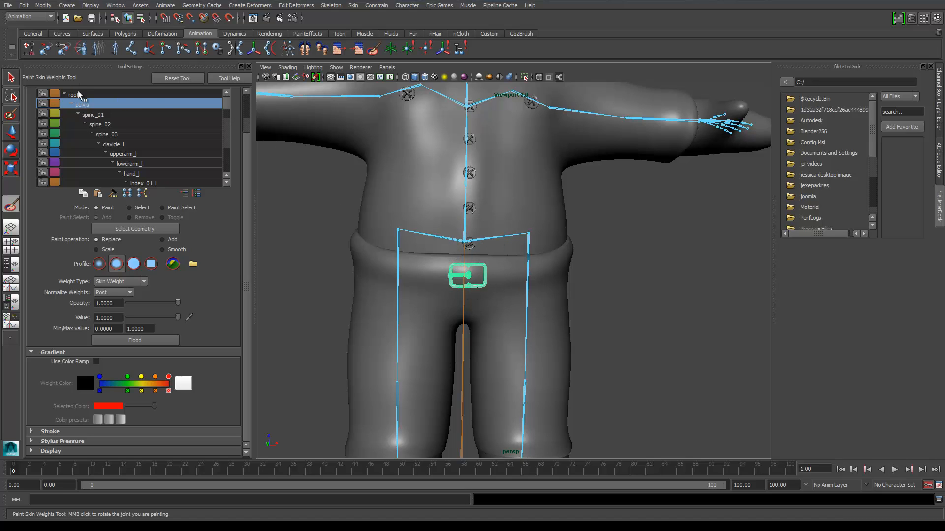
pyautogui.click(79, 94)
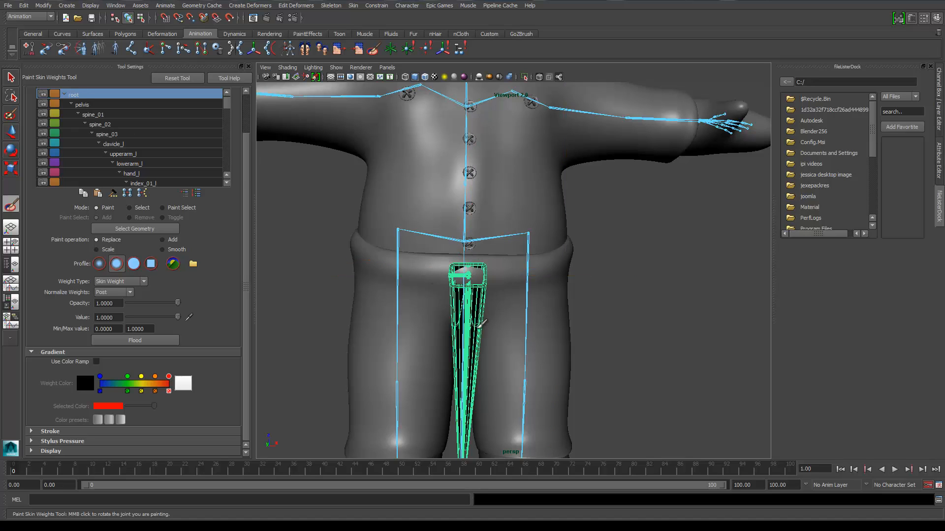
pyautogui.keyDown('alt'); pyautogui.moveTo(479, 356); pyautogui.dragTo(512, 215, button='middle'); pyautogui.keyUp('alt')
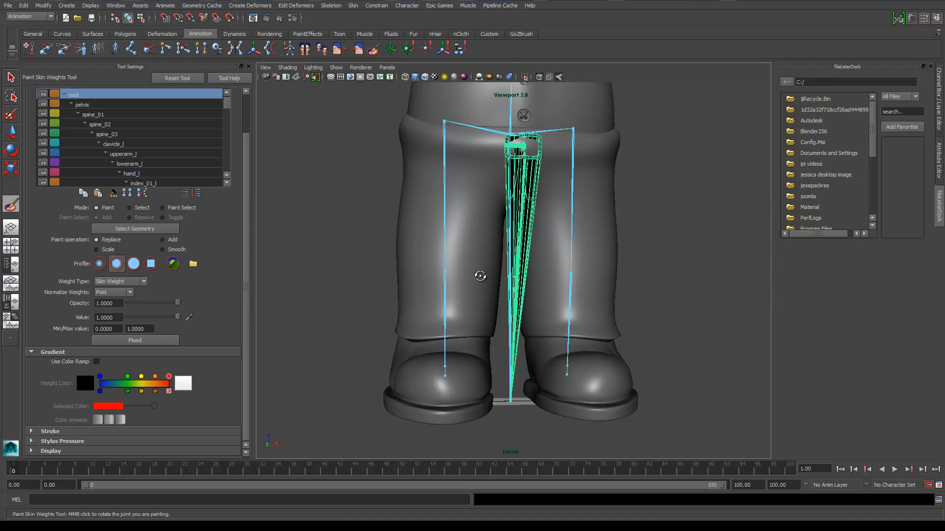
pyautogui.moveTo(481, 276)
pyautogui.keyDown('alt'); pyautogui.mouseDown()
pyautogui.moveTo(656, 289)
pyautogui.moveTo(694, 282)
pyautogui.mouseUp(); pyautogui.keyUp('alt')
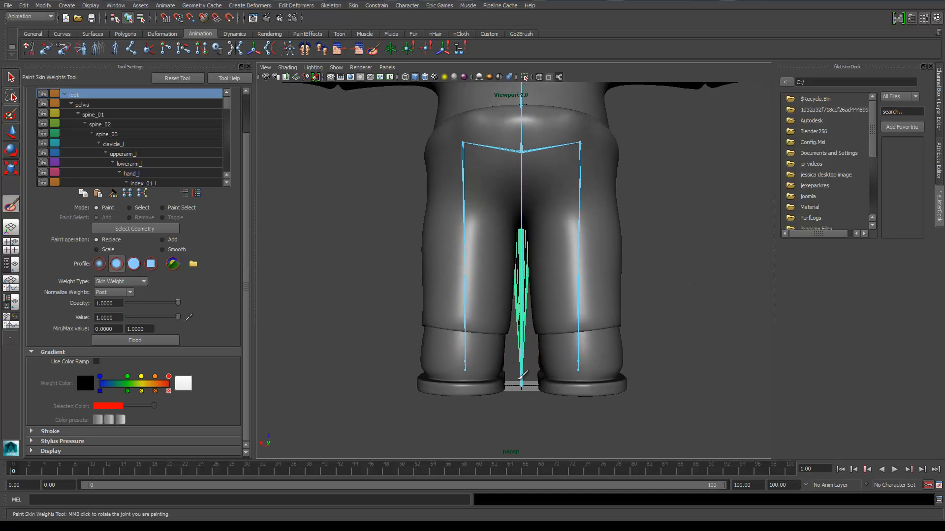
pyautogui.moveTo(575, 323)
pyautogui.keyDown('alt'); pyautogui.mouseDown()
pyautogui.moveTo(386, 264)
pyautogui.moveTo(351, 268)
pyautogui.moveTo(426, 191)
pyautogui.mouseUp(); pyautogui.keyUp('alt')
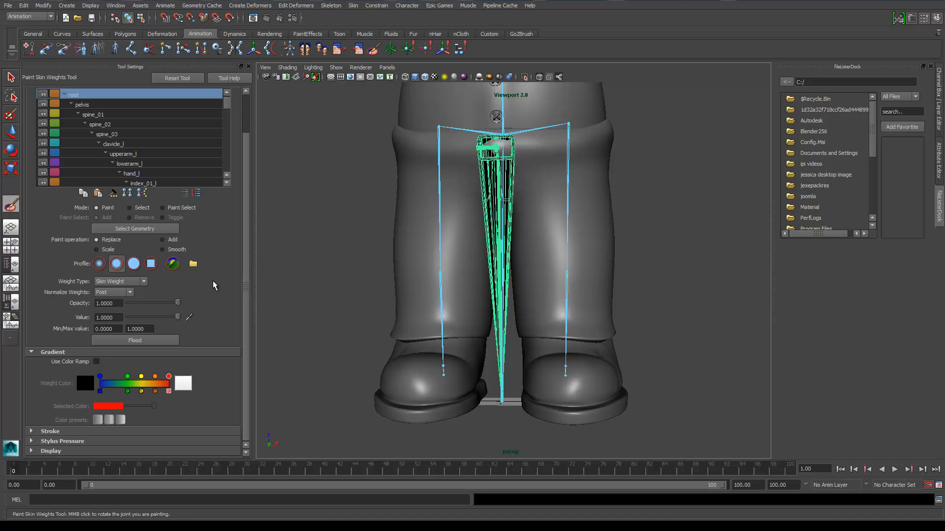
# - Paint the belt buckle's stray vertices onto the pelvis joint with Replace at value 1.0, covering front, back and underside, and leave the paint tool
pyautogui.click(95, 104)
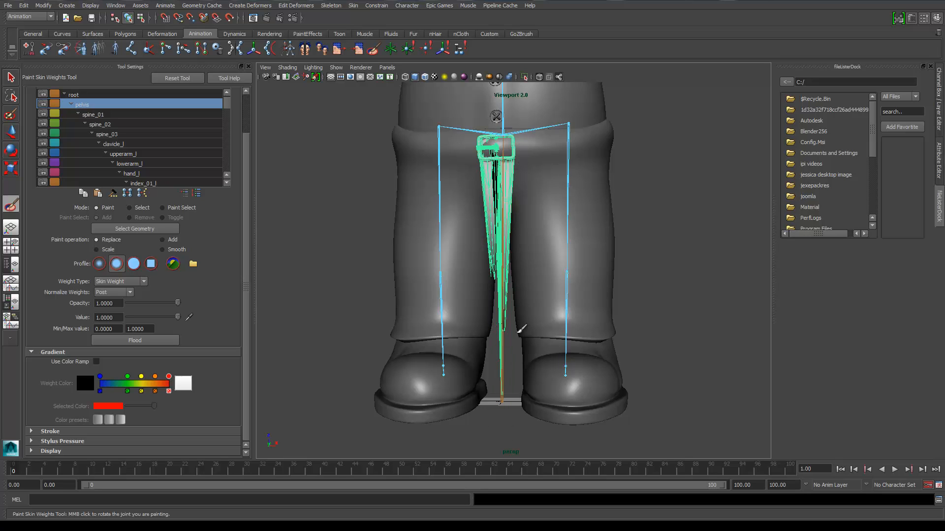
pyautogui.keyDown('alt'); pyautogui.moveTo(460, 329); pyautogui.dragTo(650, 327); pyautogui.keyUp('alt')
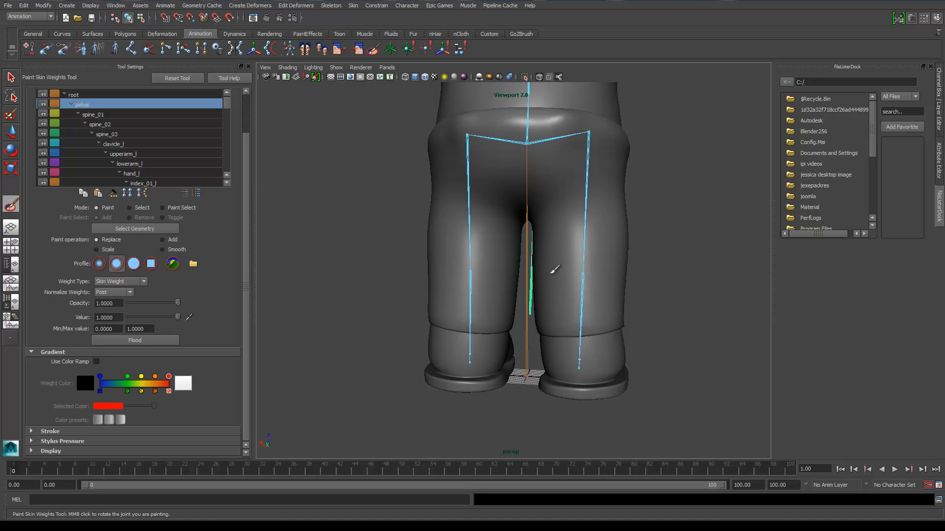
pyautogui.keyDown('alt'); pyautogui.moveTo(497, 335); pyautogui.dragTo(699, 335); pyautogui.keyUp('alt')
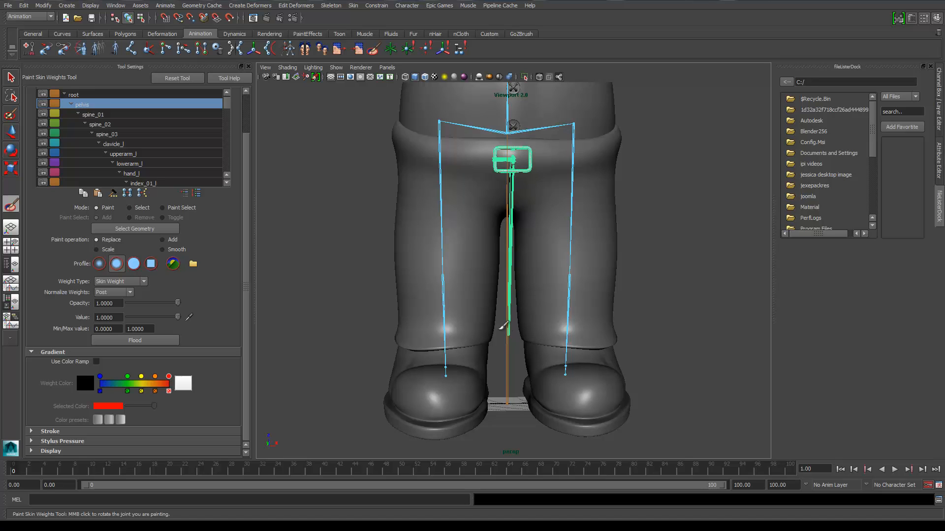
pyautogui.keyDown('alt'); pyautogui.moveTo(498, 315); pyautogui.dragTo(510, 376); pyautogui.keyUp('alt')
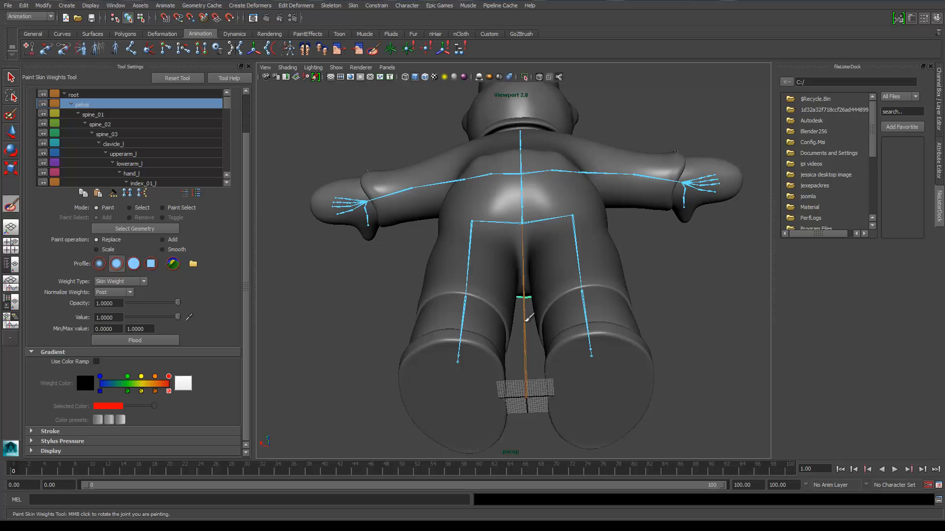
pyautogui.keyDown('alt'); pyautogui.moveTo(614, 277); pyautogui.dragTo(413, 282); pyautogui.keyUp('alt')
pyautogui.press('f')
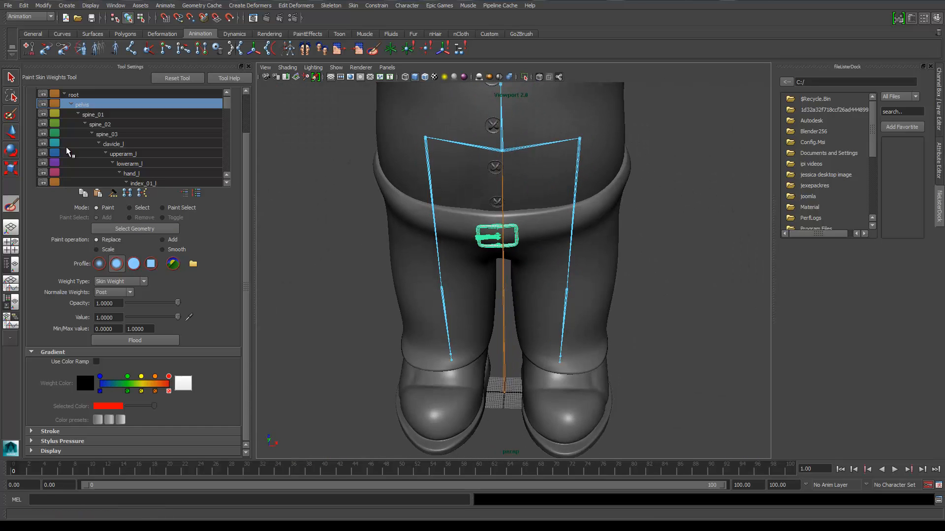
pyautogui.click(11, 77)
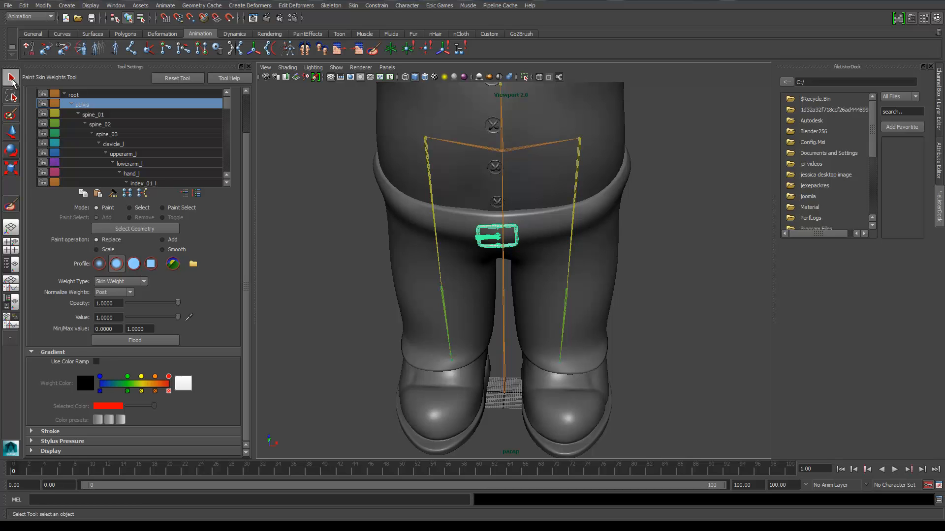
# - Select the pelvis joint and rotate it to test whether the belt buckle moves with the body
pyautogui.click(511, 149)
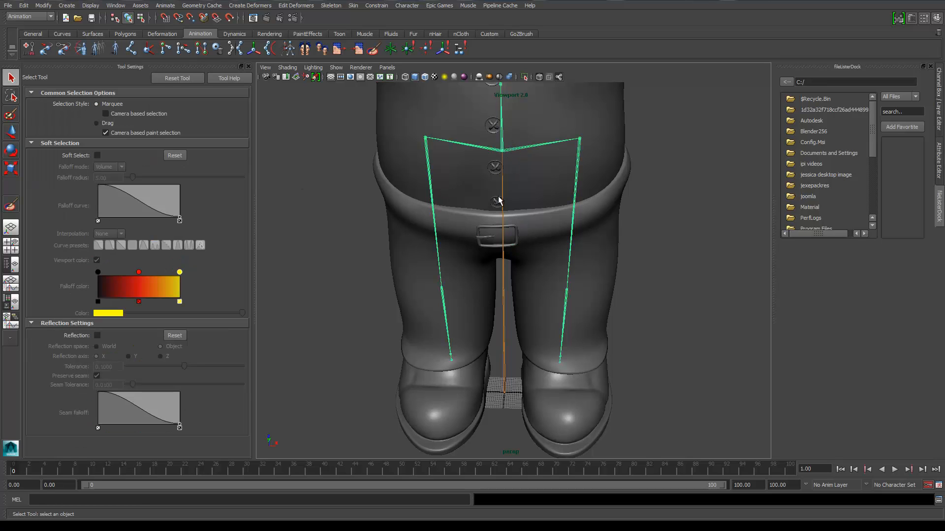
pyautogui.keyDown('alt'); pyautogui.moveTo(498, 201); pyautogui.dragTo(475, 302, button='middle'); pyautogui.keyUp('alt')
pyautogui.scroll(-5, 470, 313)
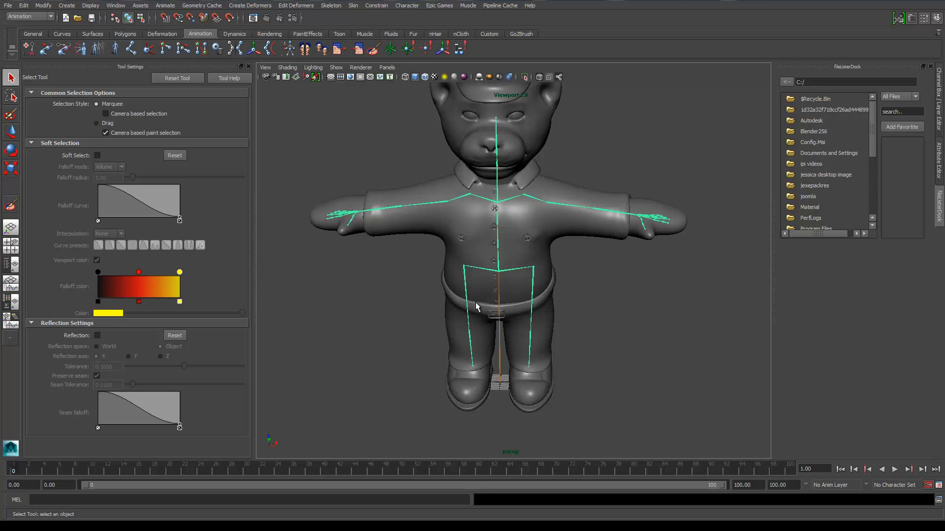
pyautogui.scroll(2, 477, 307)
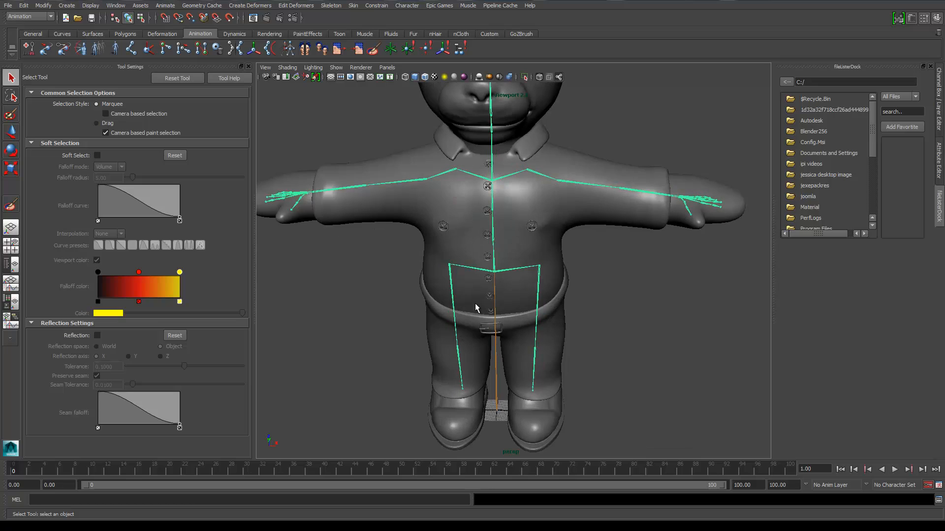
pyautogui.click(11, 151)
pyautogui.moveTo(501, 270)
pyautogui.mouseDown()
pyautogui.moveTo(535, 235)
pyautogui.moveTo(500, 227)
pyautogui.moveTo(543, 220)
pyautogui.moveTo(523, 252)
pyautogui.moveTo(505, 257)
pyautogui.mouseUp()
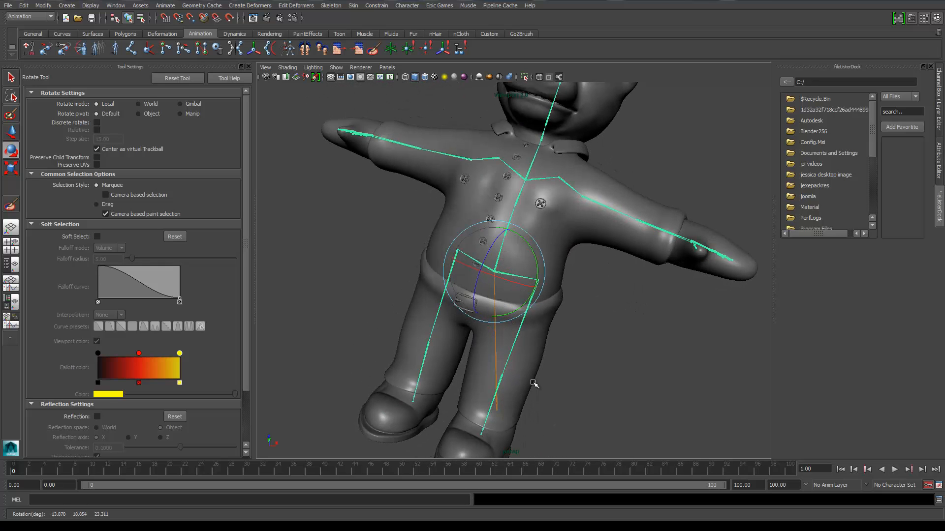
pyautogui.press('super')
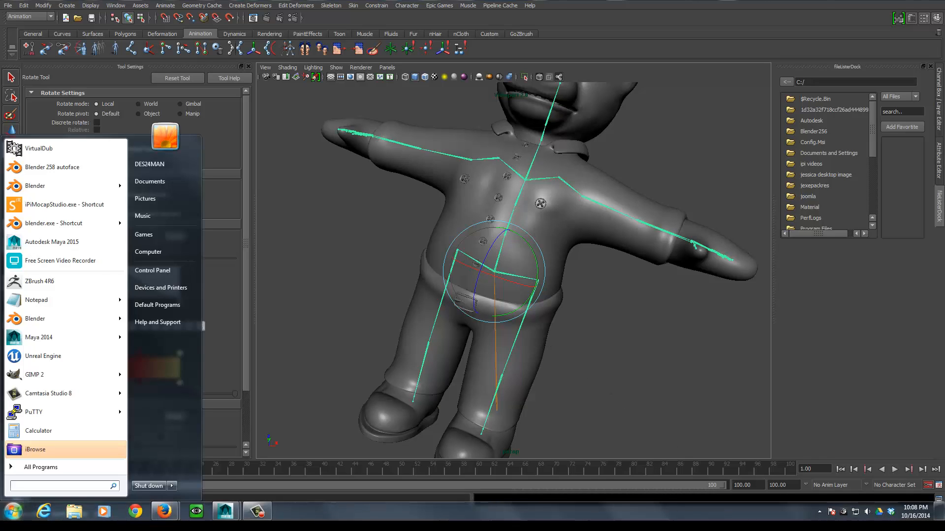
pyautogui.click(256, 515)
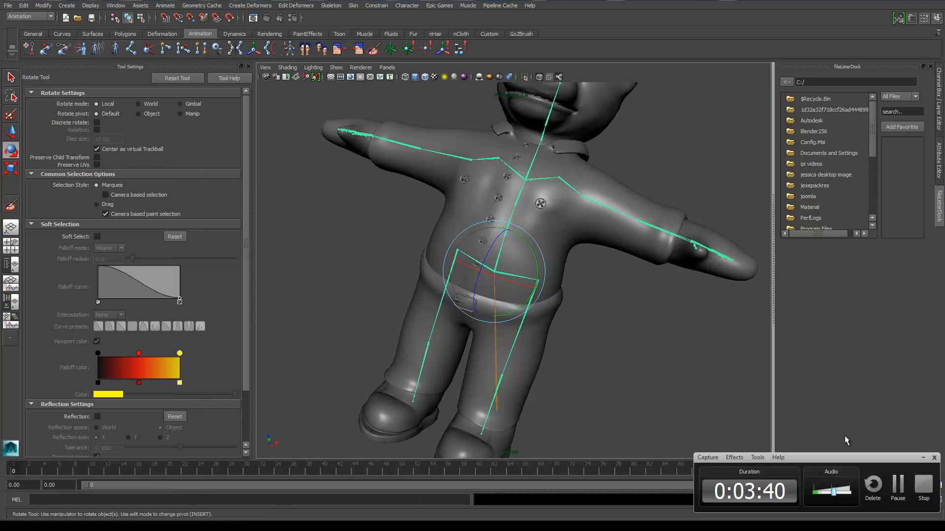
pyautogui.click(902, 487)
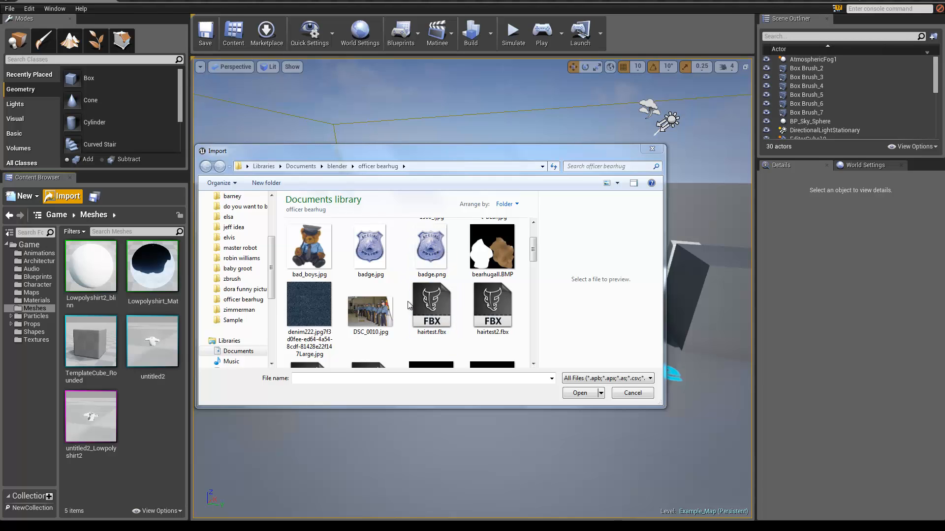
# - In Unreal Editor, import test.fbx from the officer bearhug folder into Meshes as a Skeletal Mesh with morph targets and animation
pyautogui.moveTo(533, 250); pyautogui.dragTo(540, 362)
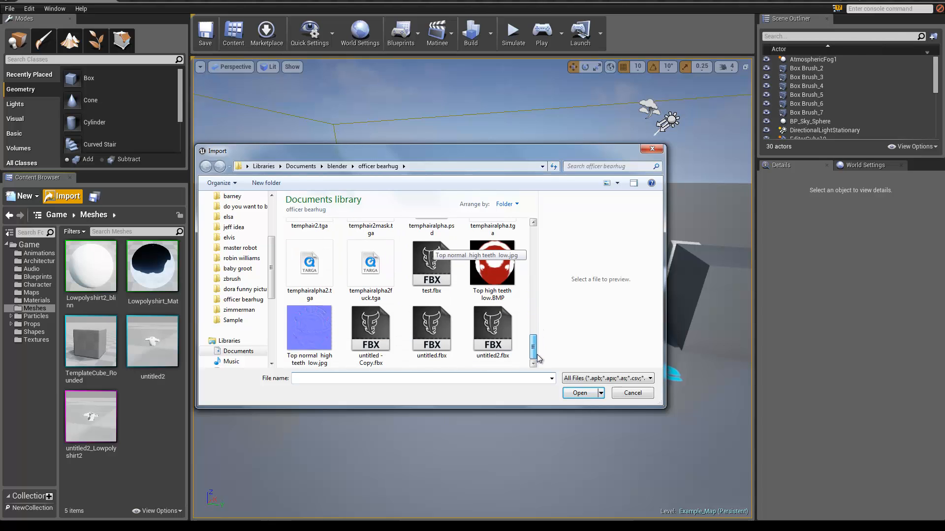
pyautogui.click(432, 272)
pyautogui.click(581, 393)
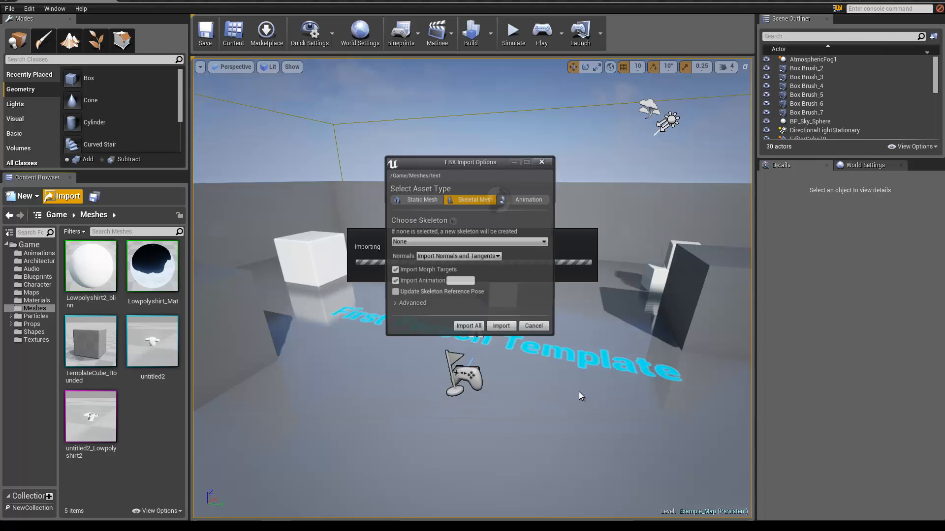
pyautogui.click(501, 328)
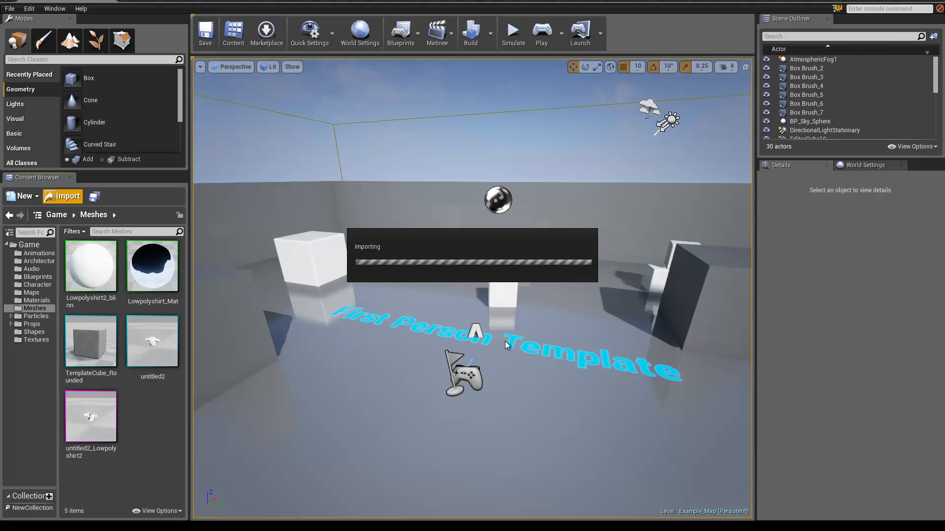
pyautogui.press('super')
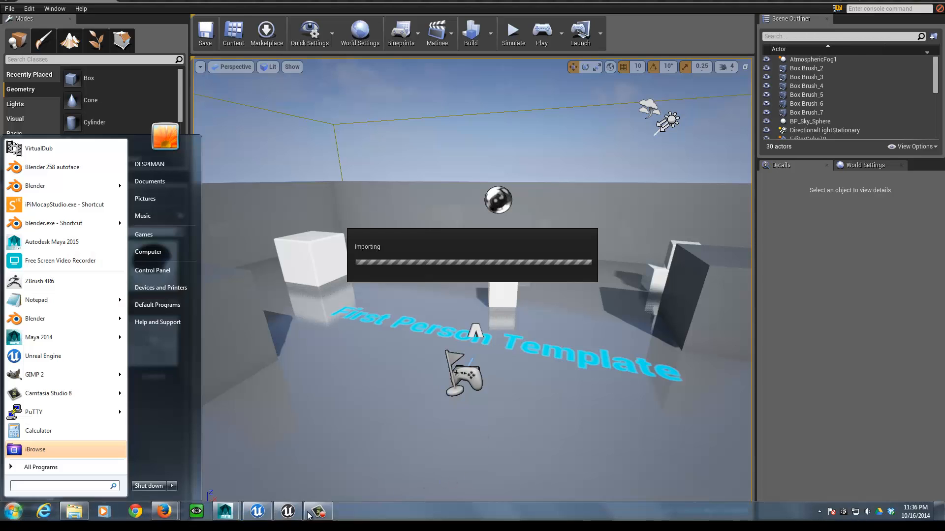
pyautogui.click(311, 513)
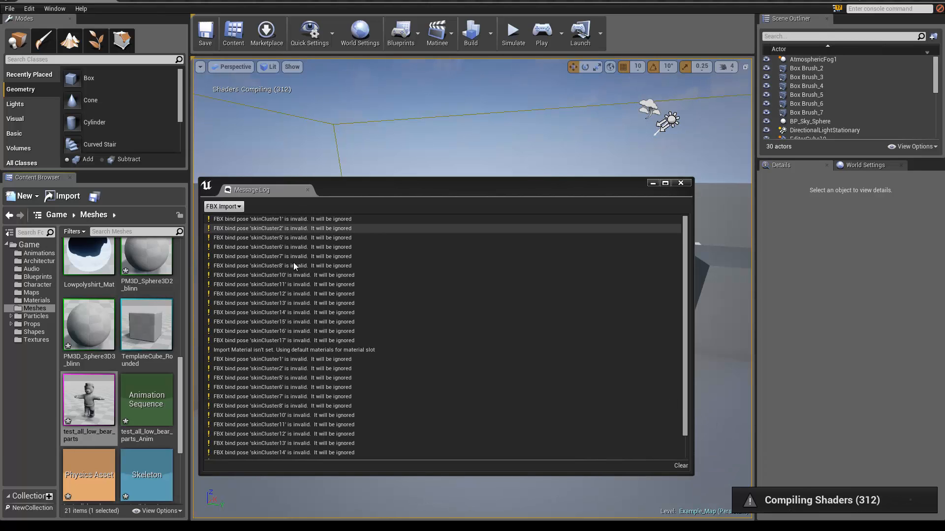
# - Read through the FBX import messages and close the message log
pyautogui.scroll(-2, 304, 288)
pyautogui.scroll(-1, 304, 290)
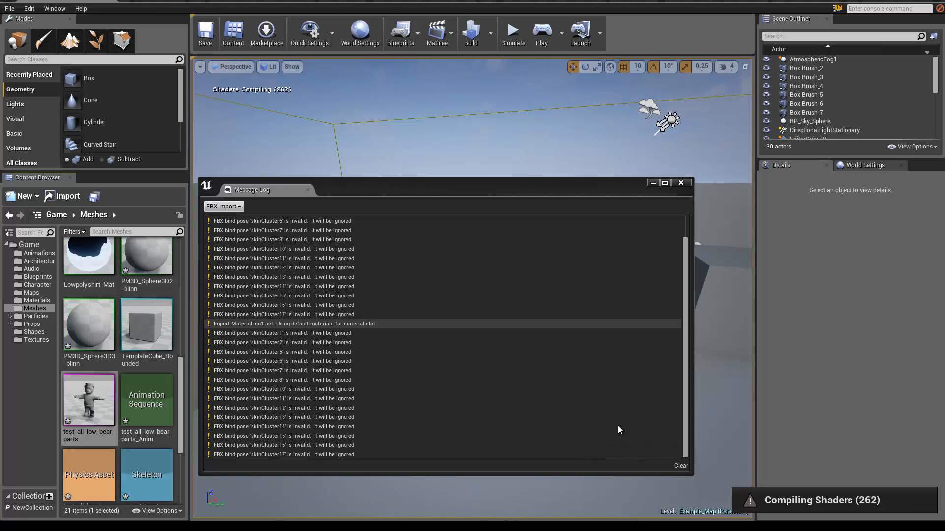
pyautogui.scroll(3, 512, 371)
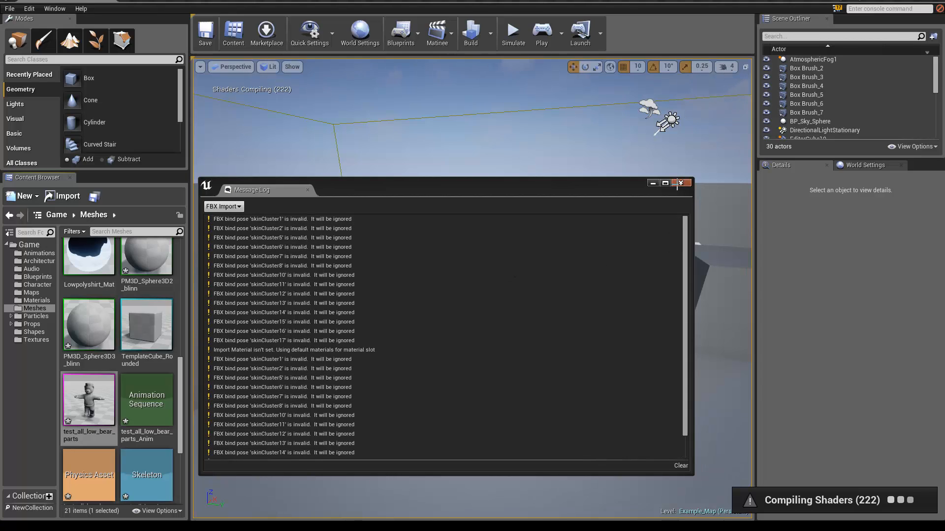
pyautogui.click(681, 182)
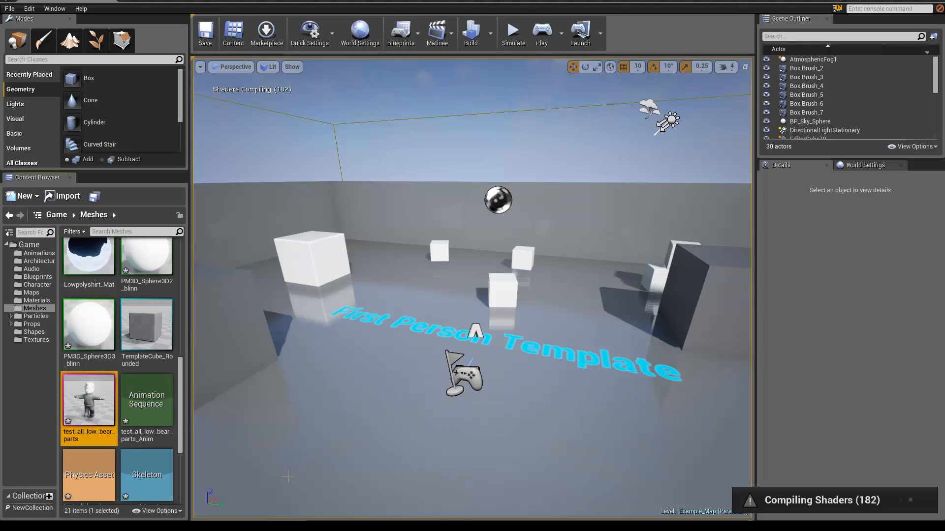
pyautogui.press('super')
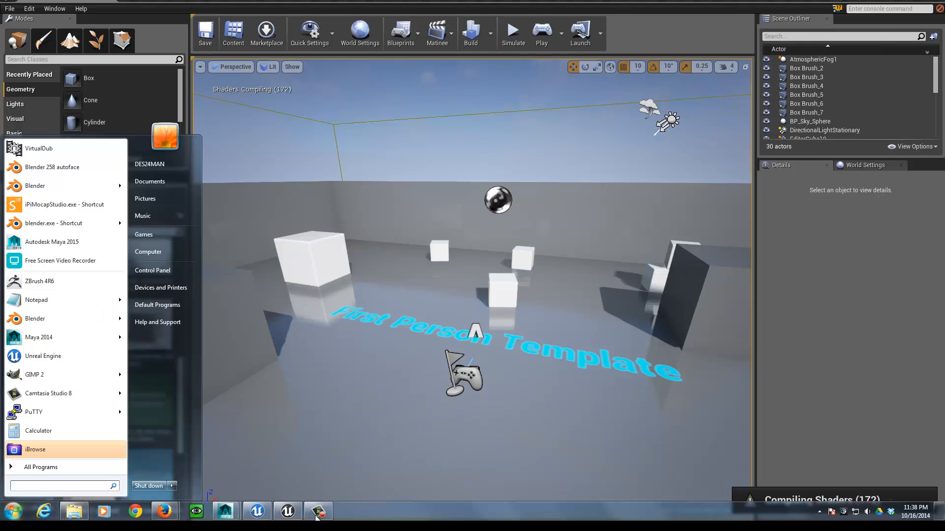
pyautogui.click(318, 517)
pyautogui.click(891, 487)
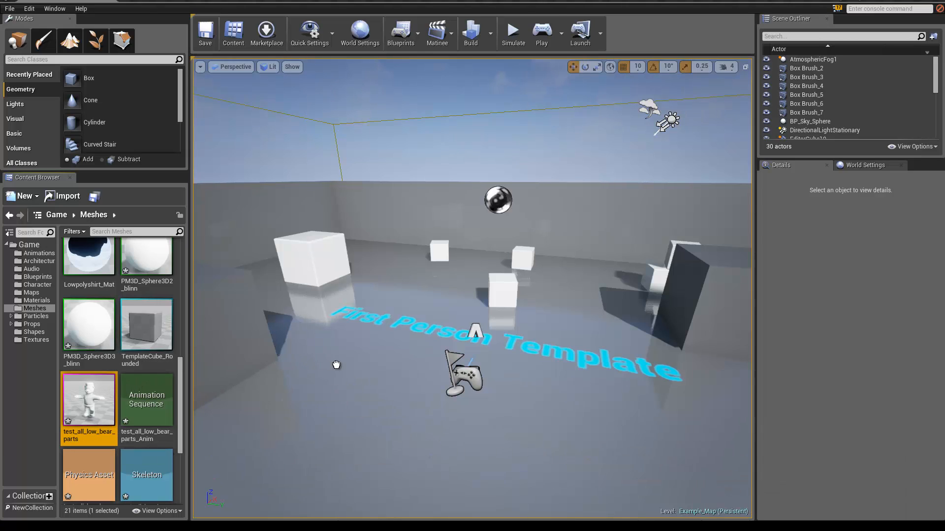
# - Place the test_all_low_bear_parts skeletal mesh on the level floor beside the large white cube and assign it the test_all_low_bear_parts_Anim sequence
pyautogui.moveTo(336, 364); pyautogui.dragTo(366, 381)
pyautogui.click(149, 405)
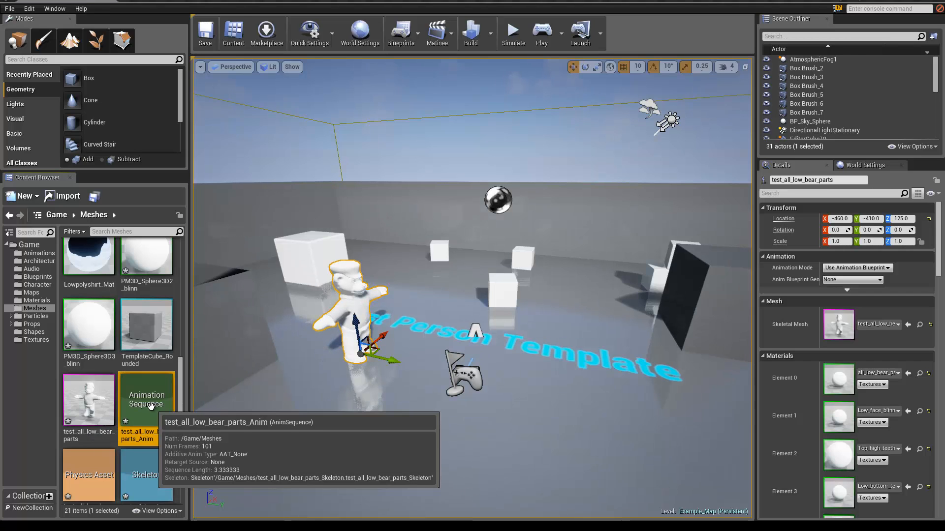
pyautogui.moveTo(327, 319); pyautogui.dragTo(356, 302)
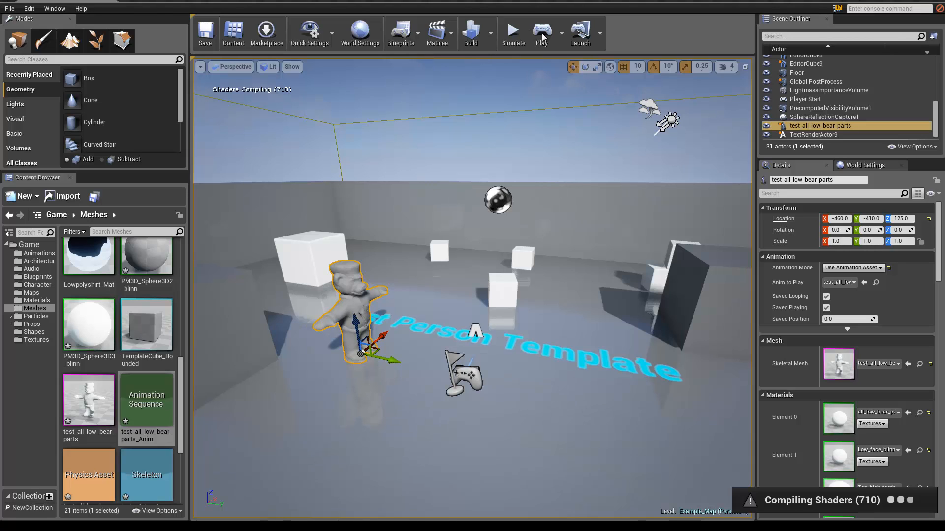
# - Play the level and walk up to the bear and back away to examine its animated deformation
pyautogui.click(541, 34)
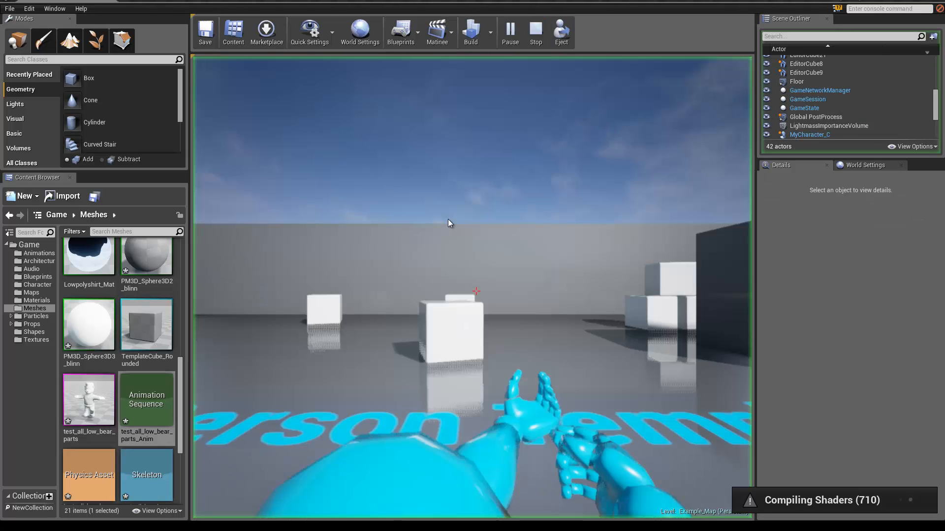
pyautogui.click(448, 221)
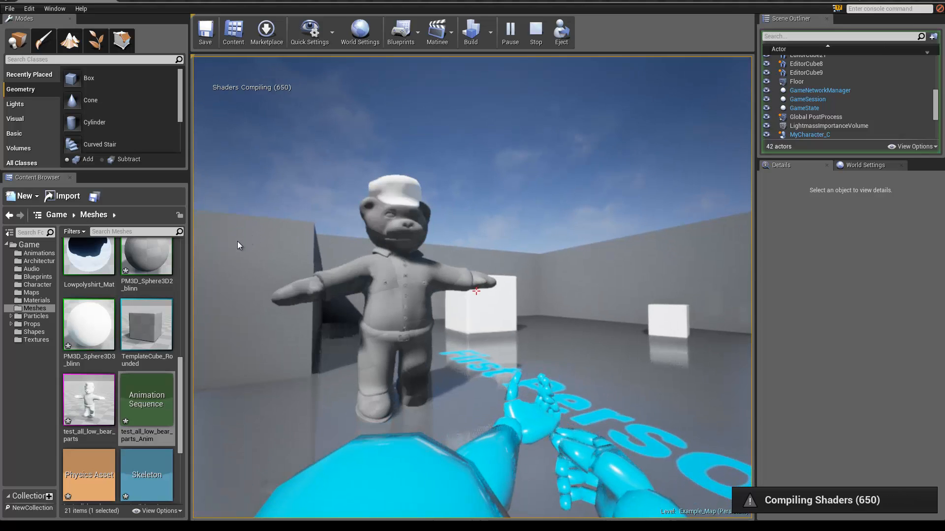
pyautogui.press('w')
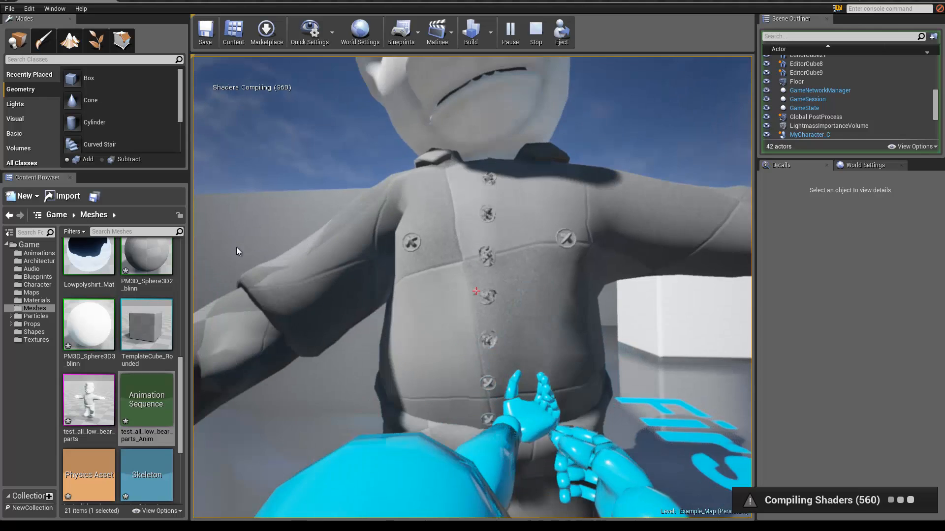
pyautogui.press('s')
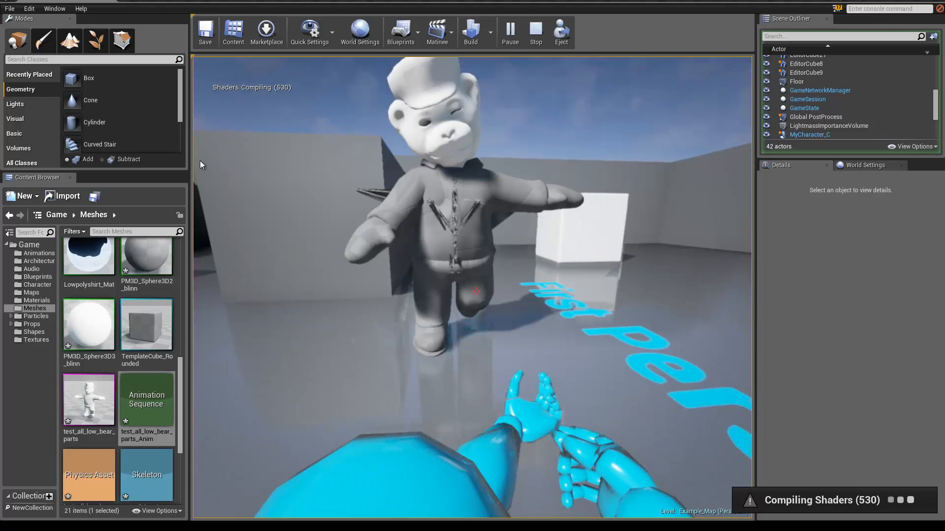
# - Walk around the bear and up close to its shirt front to examine its animated deformation, and stop the play session
pyautogui.press('d')
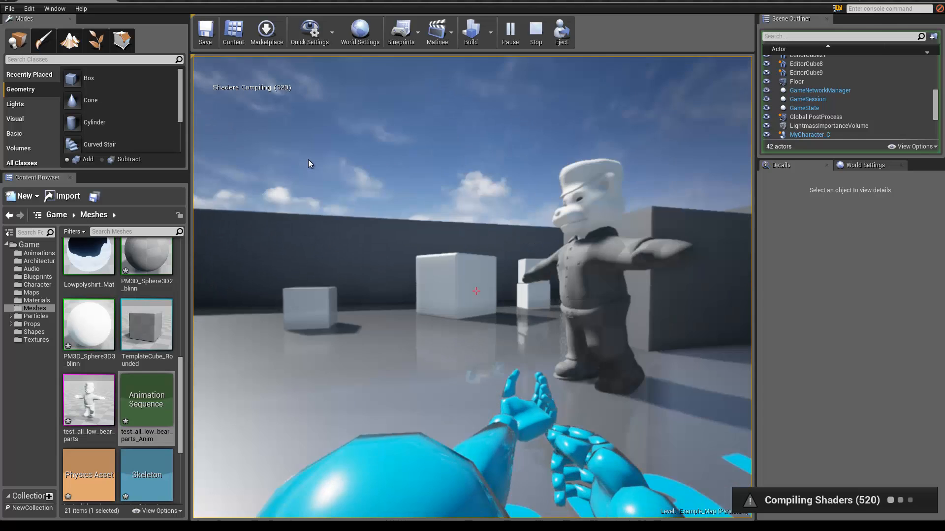
pyautogui.press('w')
pyautogui.press('s')
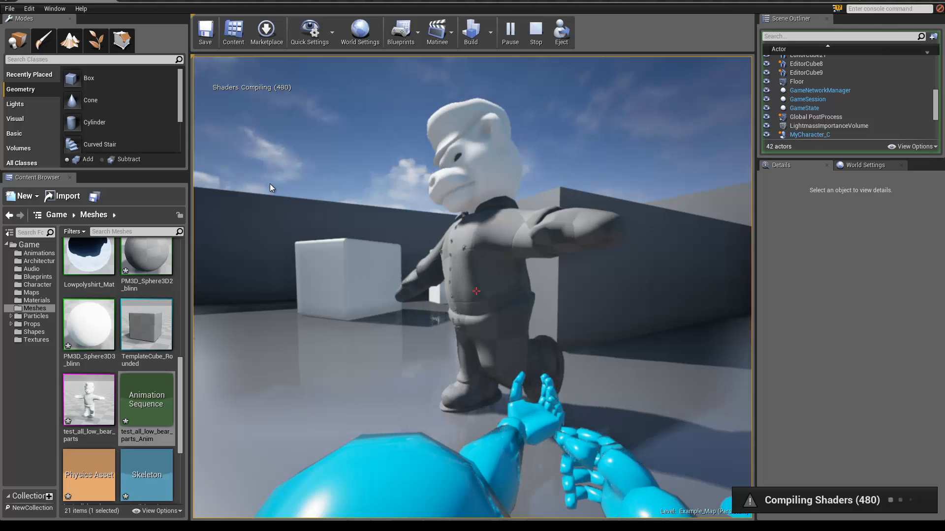
pyautogui.press('d')
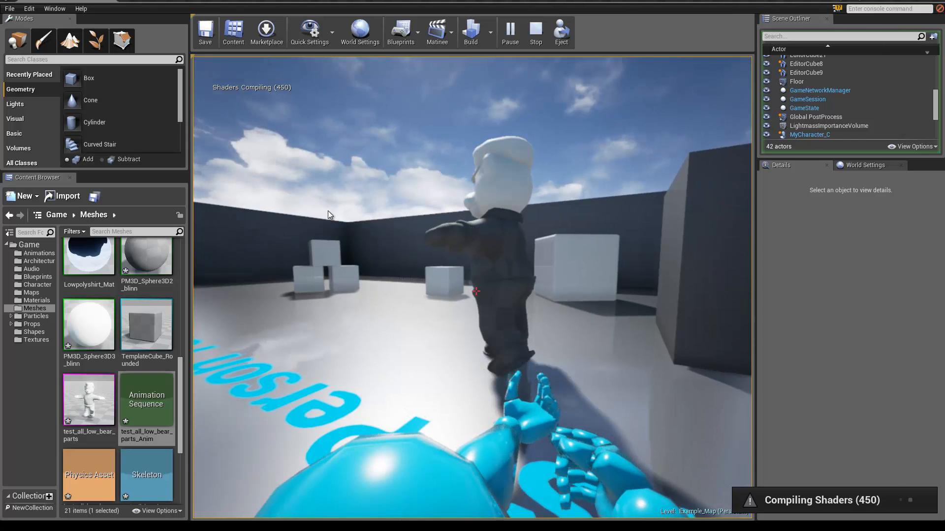
pyautogui.press('a')
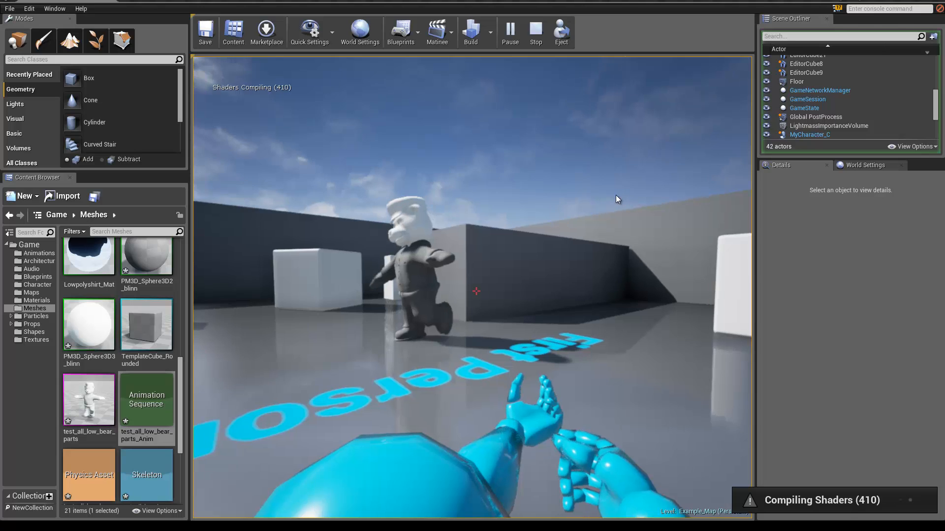
pyautogui.press('w')
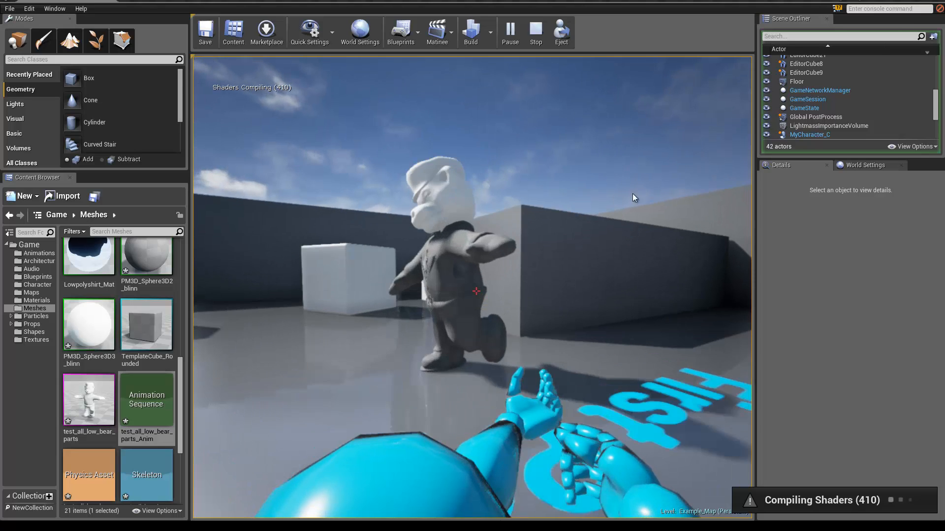
pyautogui.press('a')
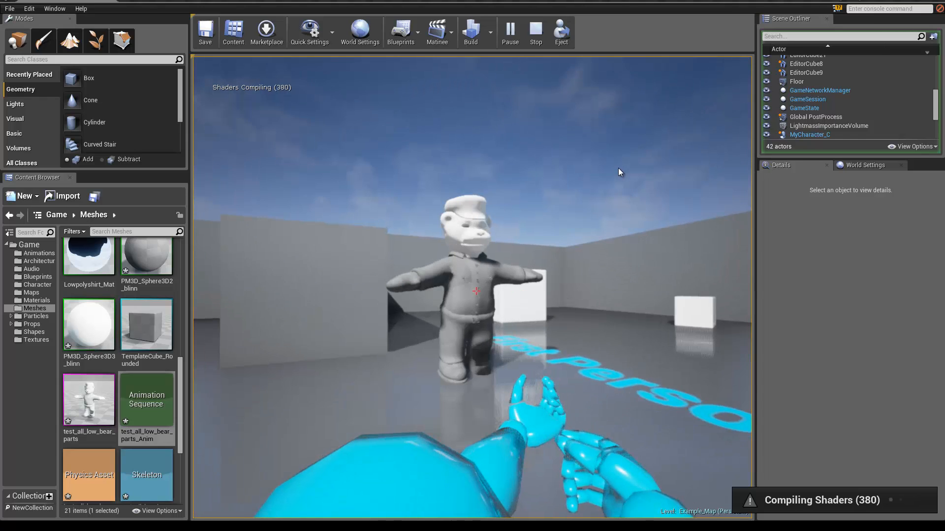
pyautogui.press('w')
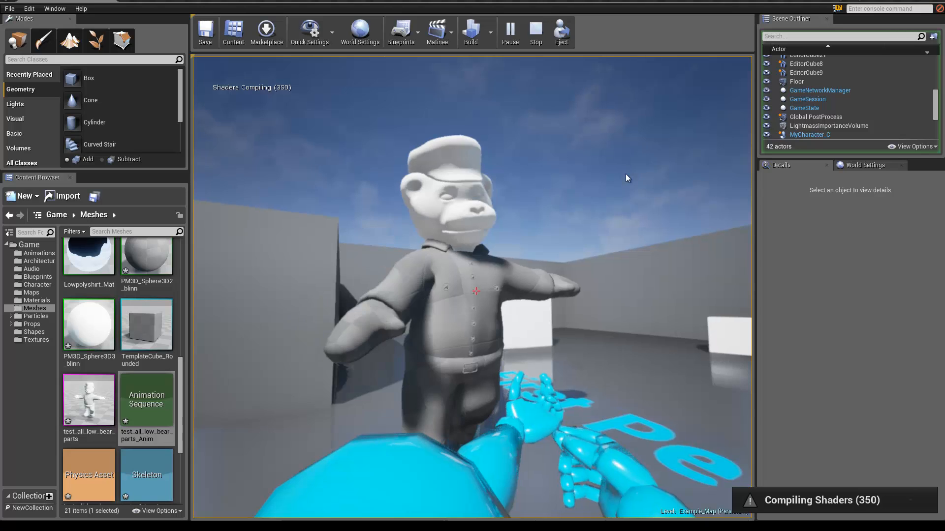
pyautogui.press('w')
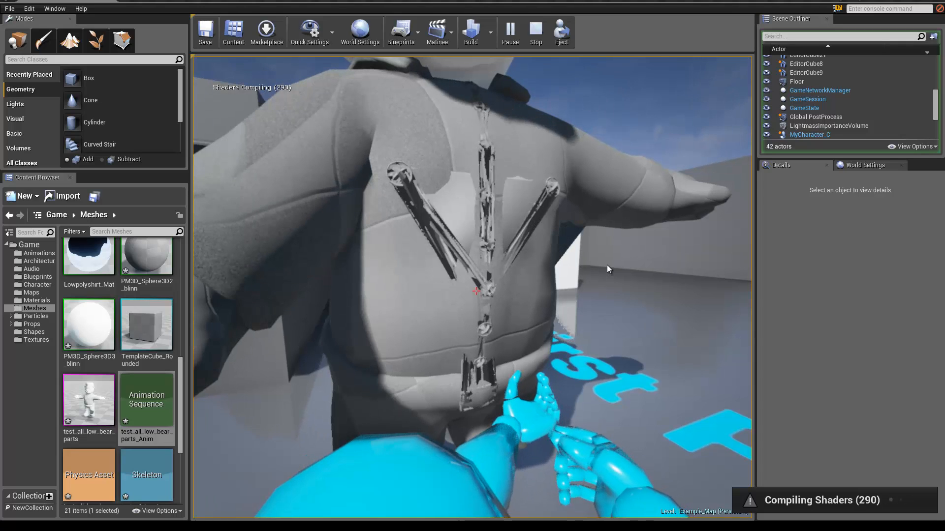
pyautogui.press('Escape')
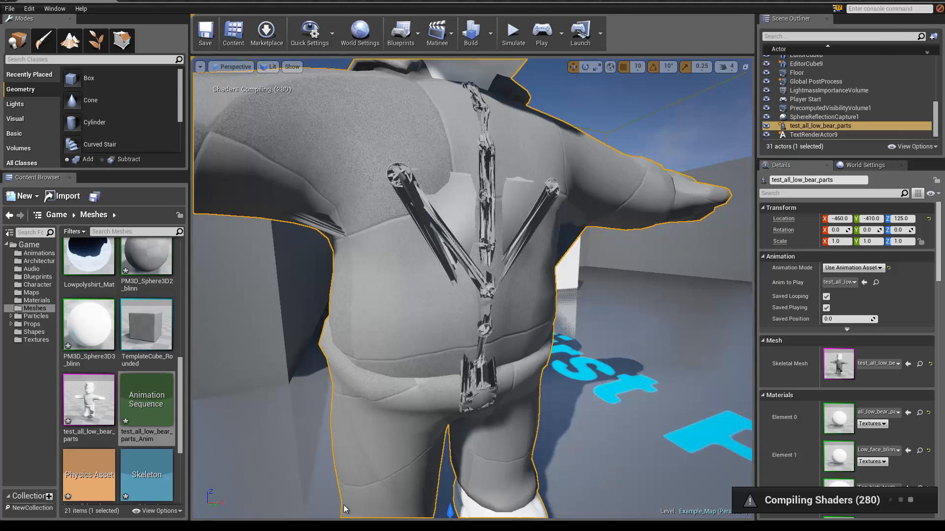
pyautogui.press('super')
pyautogui.click(320, 514)
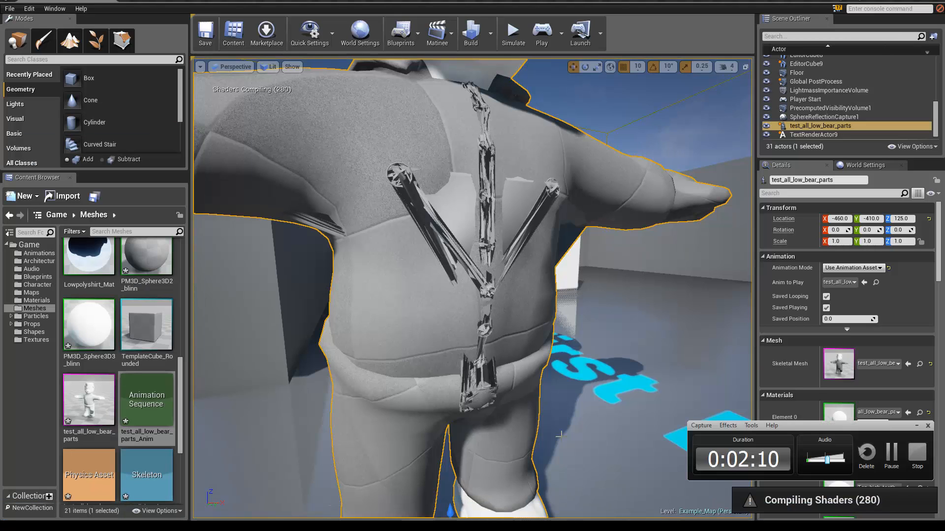
pyautogui.click(885, 467)
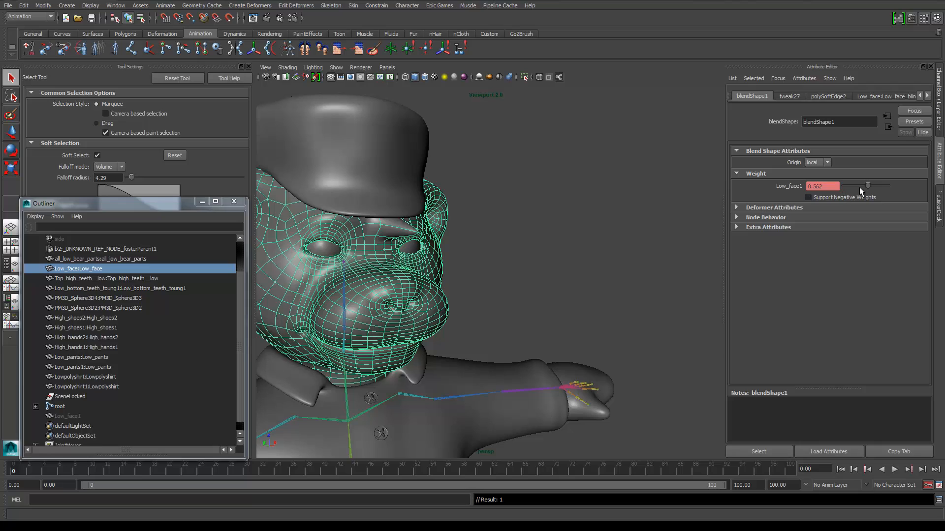
# - In Maya, vary the Low_face1 blend shape weight, return it to 0, and look at its keying options at frame 0
pyautogui.moveTo(862, 188)
pyautogui.mouseDown()
pyautogui.moveTo(846, 192)
pyautogui.moveTo(871, 184)
pyautogui.mouseUp()
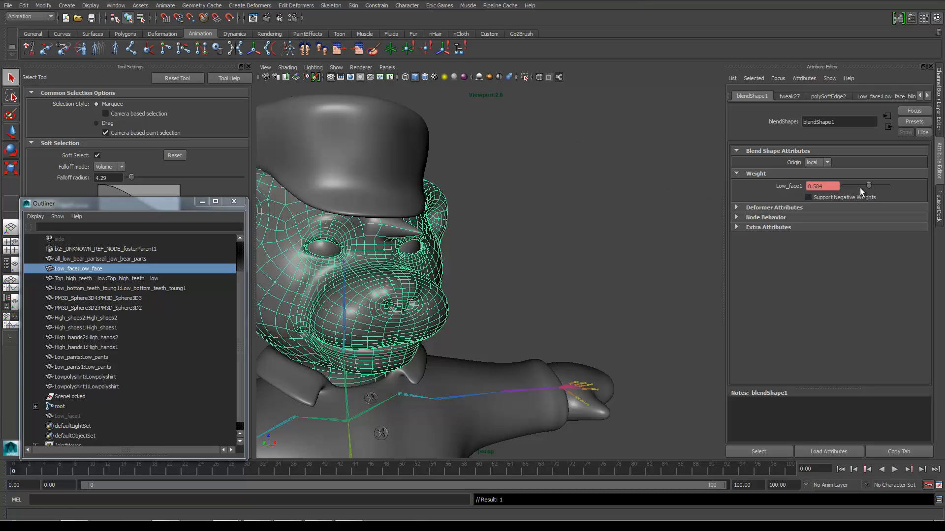
pyautogui.moveTo(846, 192); pyautogui.dragTo(837, 194)
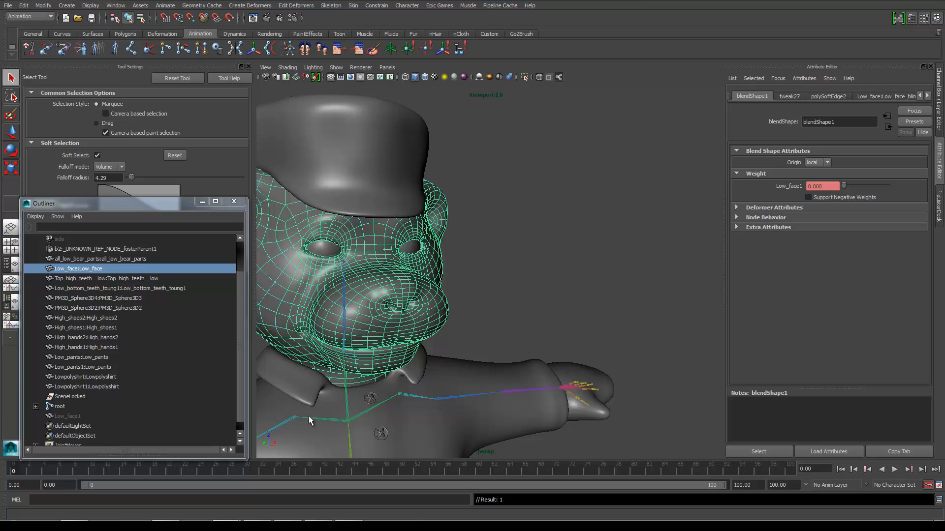
pyautogui.rightClick(808, 186)
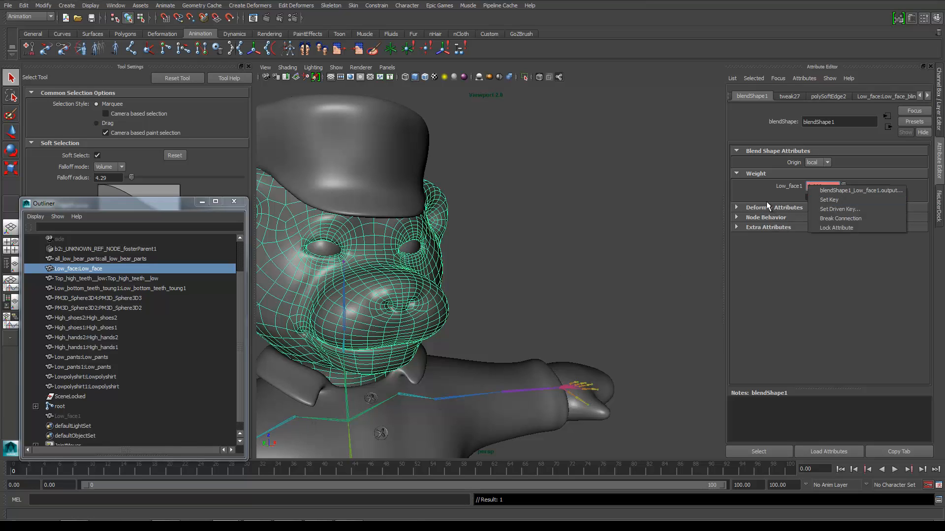
pyautogui.click(764, 278)
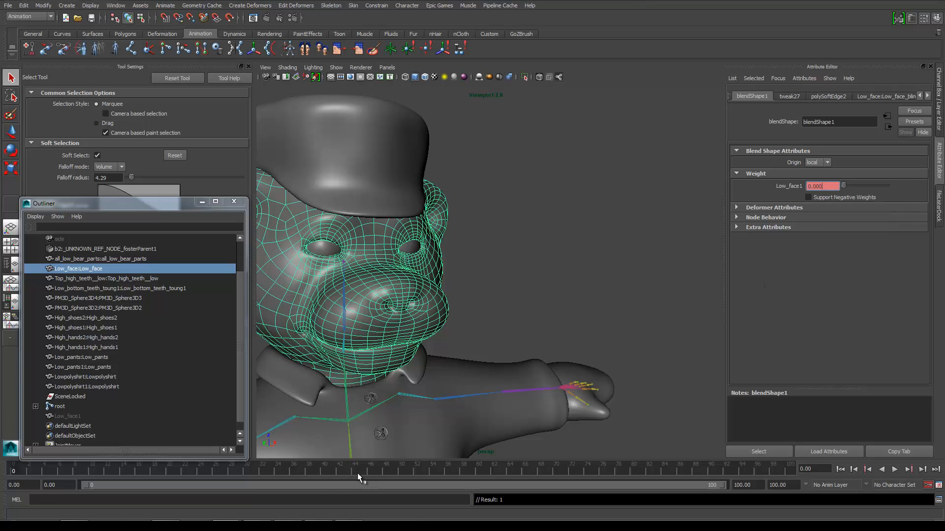
# - Move to frame 54 and look at the keying options for the Low_face1 weight there
pyautogui.moveTo(368, 469); pyautogui.dragTo(432, 471)
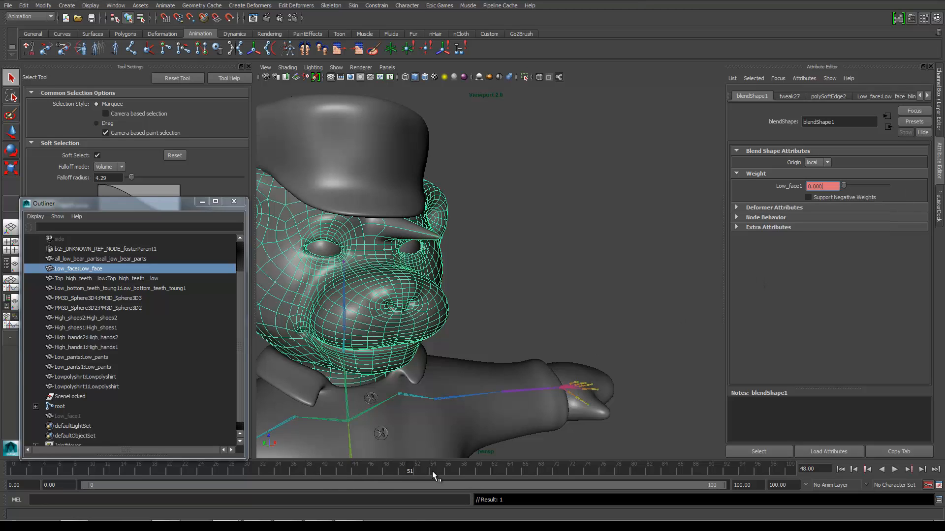
pyautogui.rightClick(813, 188)
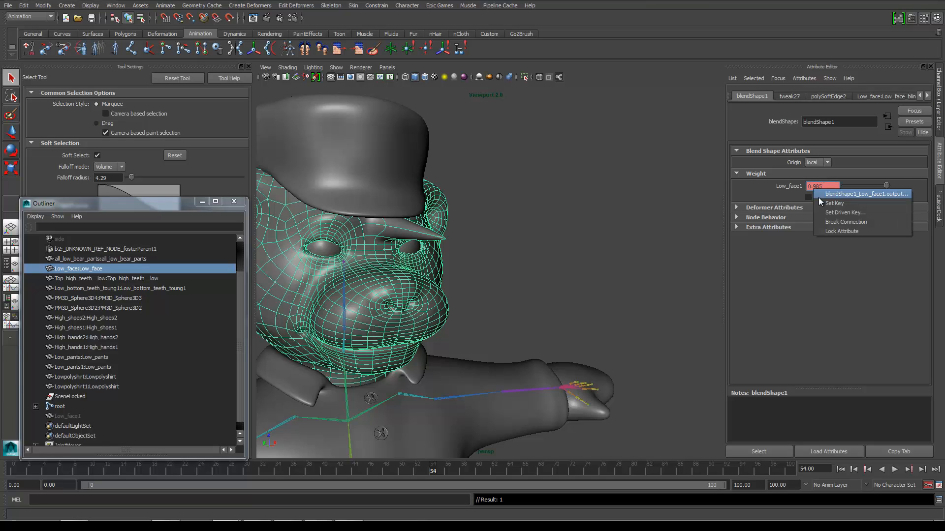
pyautogui.click(760, 334)
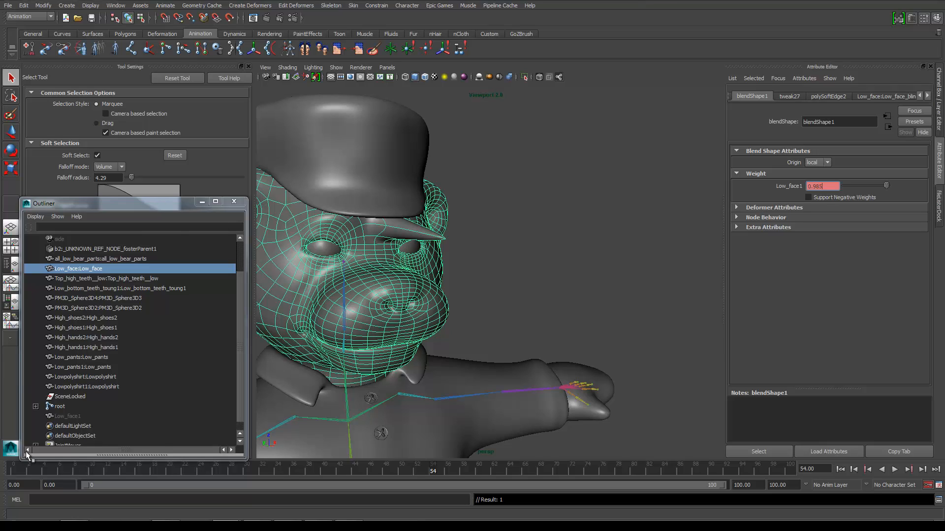
# - Scrub the timeline from frame 0 to 52, play the eyebrow blend shape animation, and return to frame 0
pyautogui.click(16, 472)
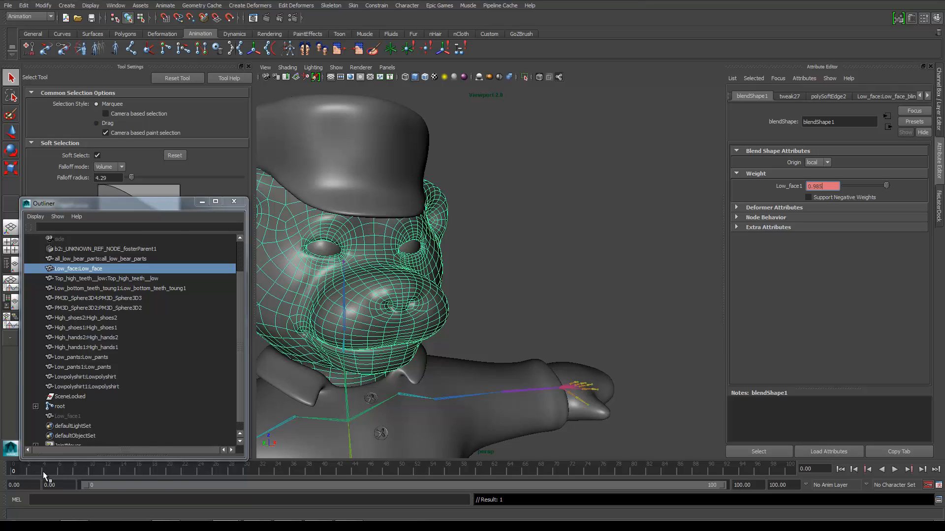
pyautogui.moveTo(43, 472); pyautogui.dragTo(418, 480)
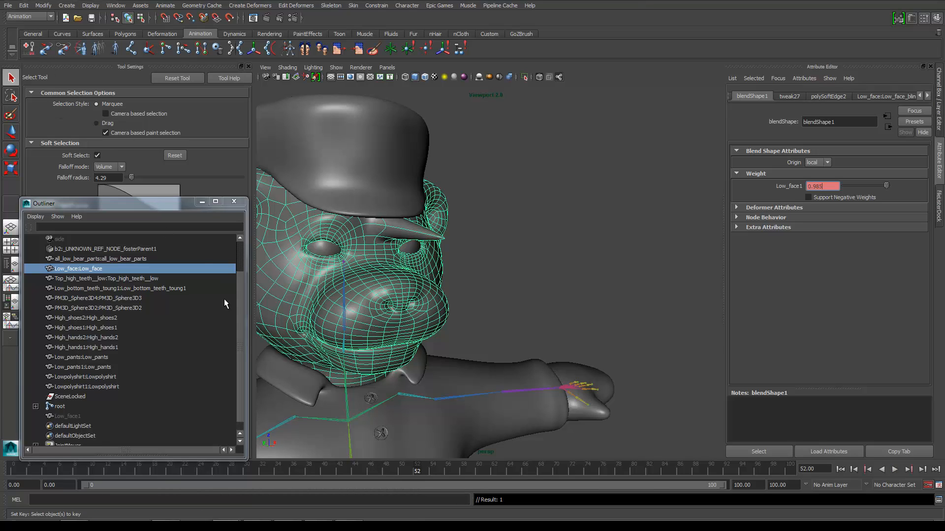
pyautogui.hotkey('alt', 'v')
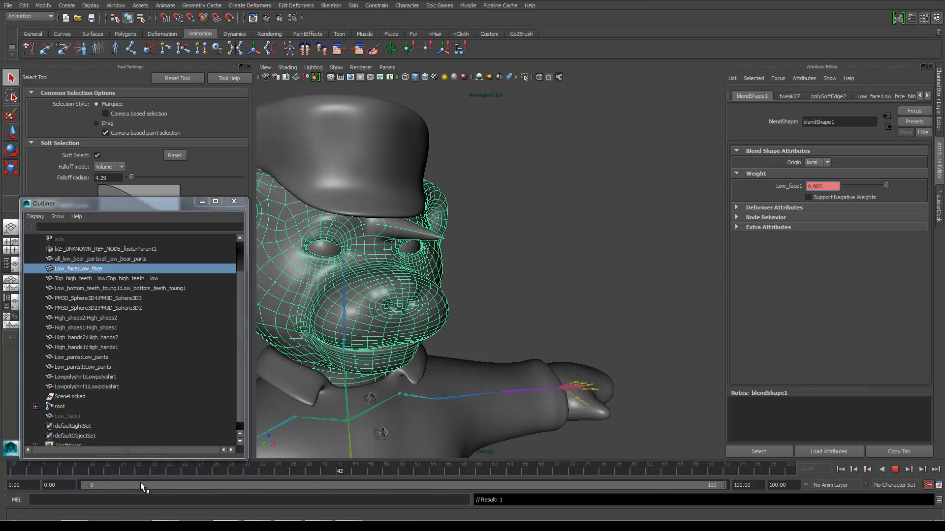
pyautogui.click(8, 472)
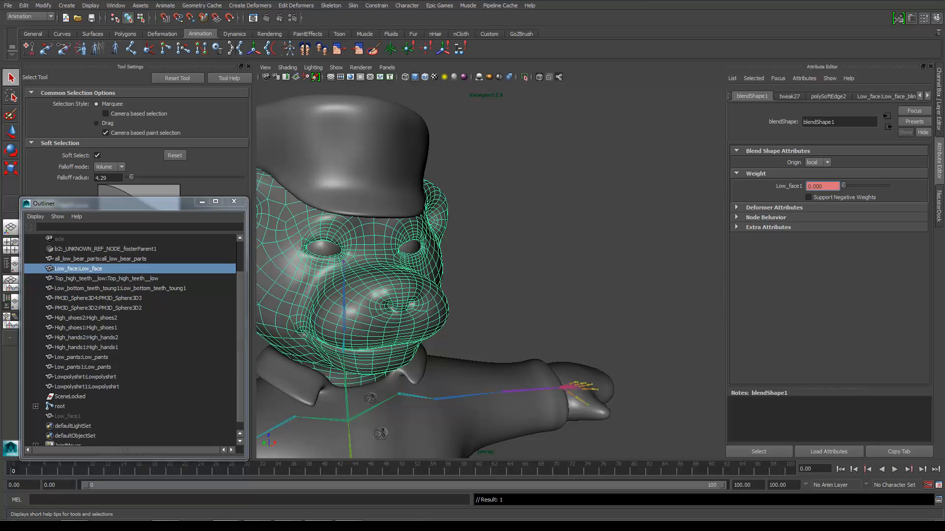
# - In Unreal Editor, place the test_all_low_bear_parts skeletal mesh on the floor near the large white cube and assign it the test_all_low_bear_parts_Anim sequence
pyautogui.press('super')
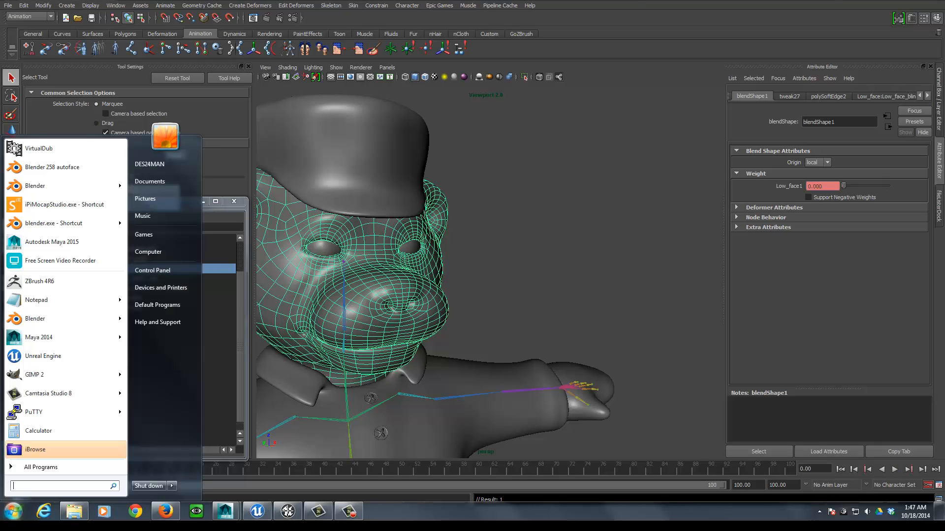
pyautogui.press('Escape')
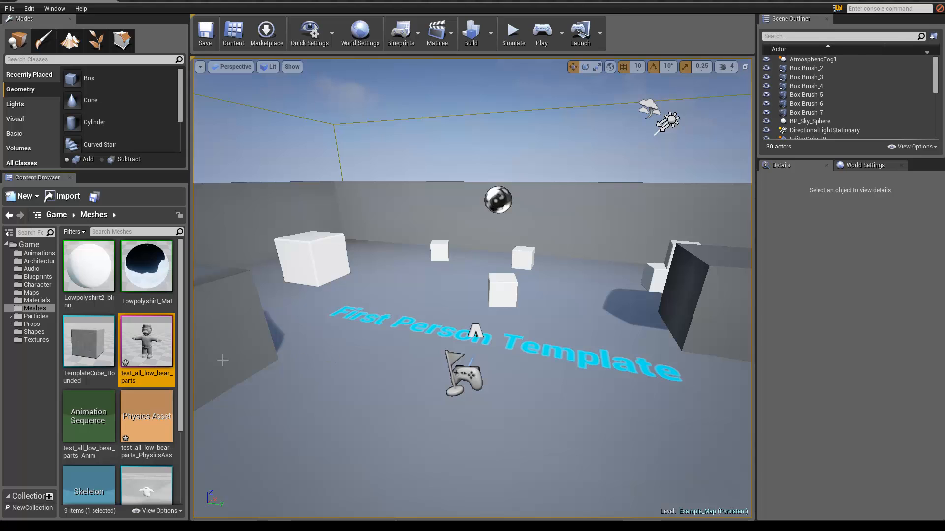
pyautogui.moveTo(159, 345); pyautogui.dragTo(307, 368)
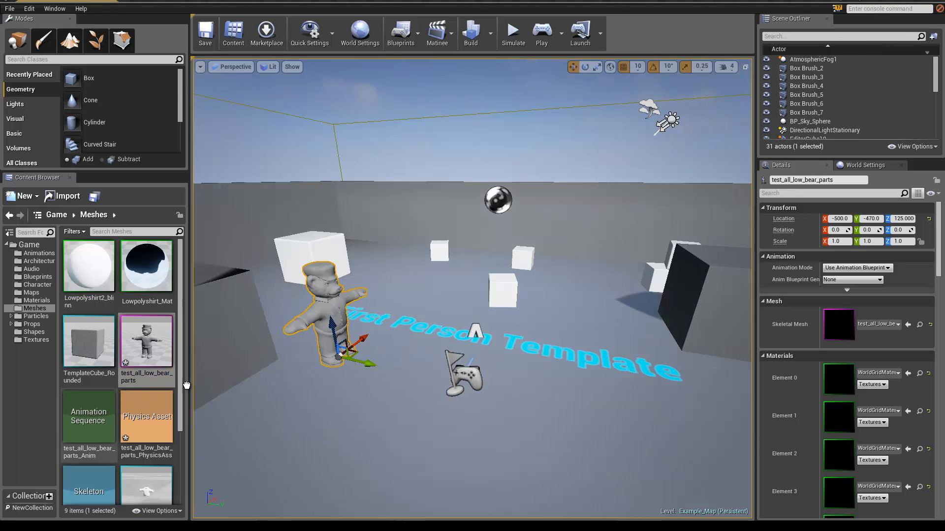
pyautogui.moveTo(88, 416); pyautogui.dragTo(335, 310)
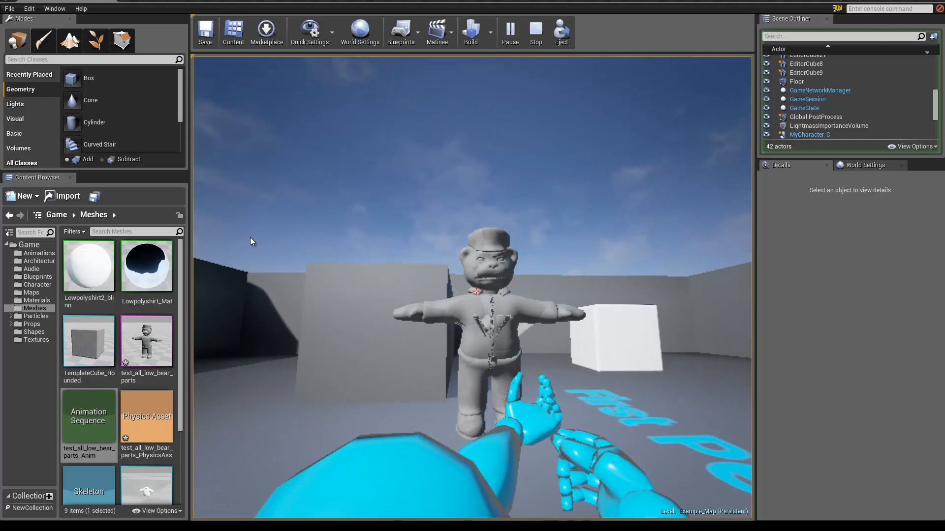
# - Walk up to the bear in the playing level to examine its eyebrow morph animation, and stop the play session
pyautogui.press('w')
pyautogui.press('d')
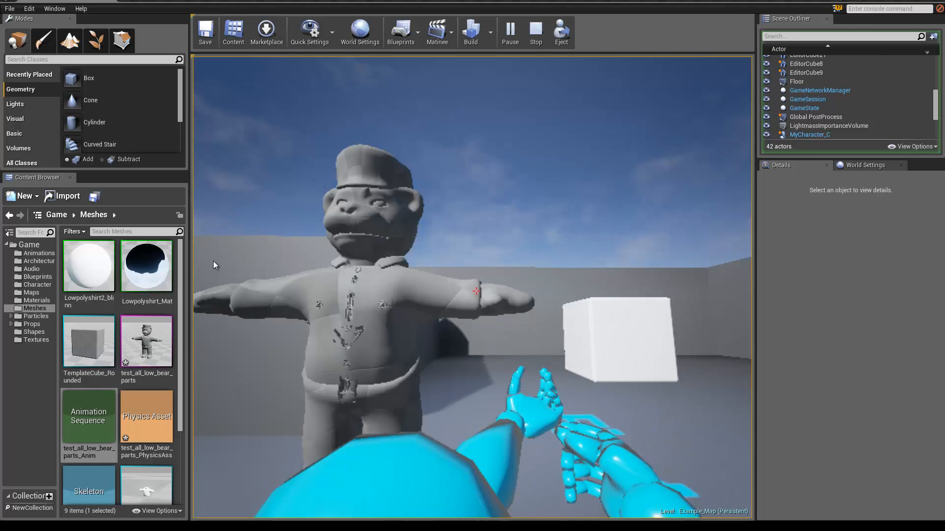
pyautogui.press('w')
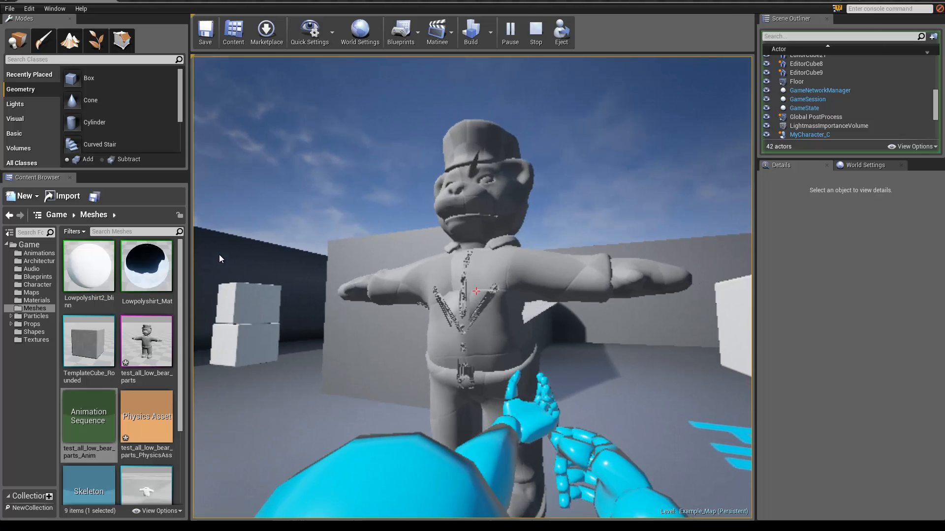
pyautogui.press('w')
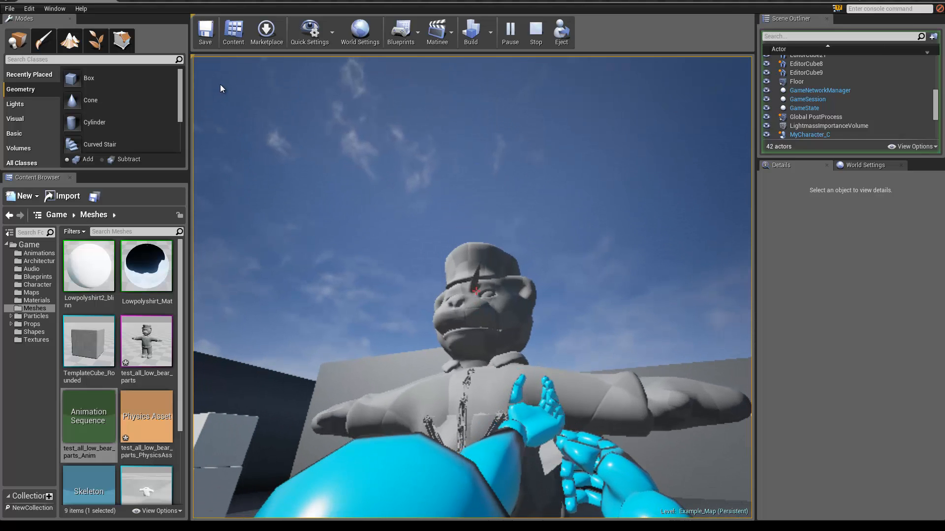
pyautogui.press('a')
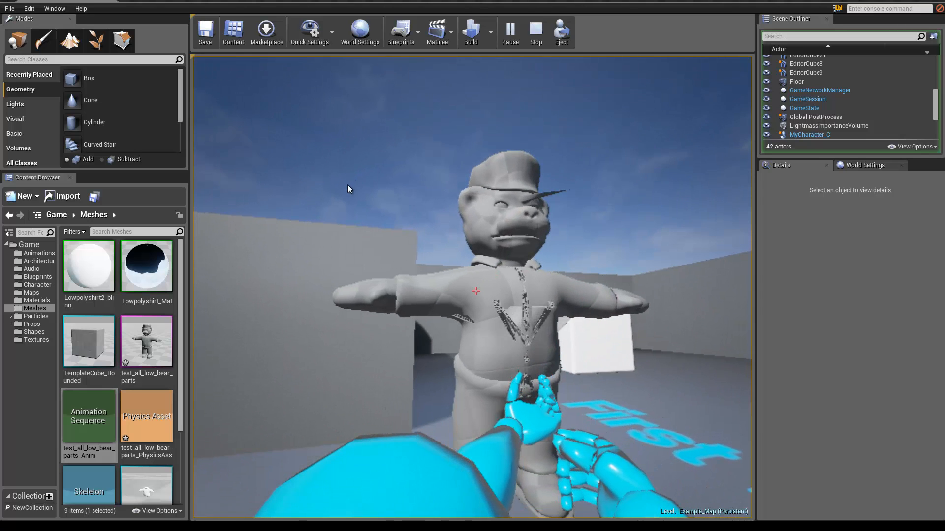
pyautogui.press('Escape')
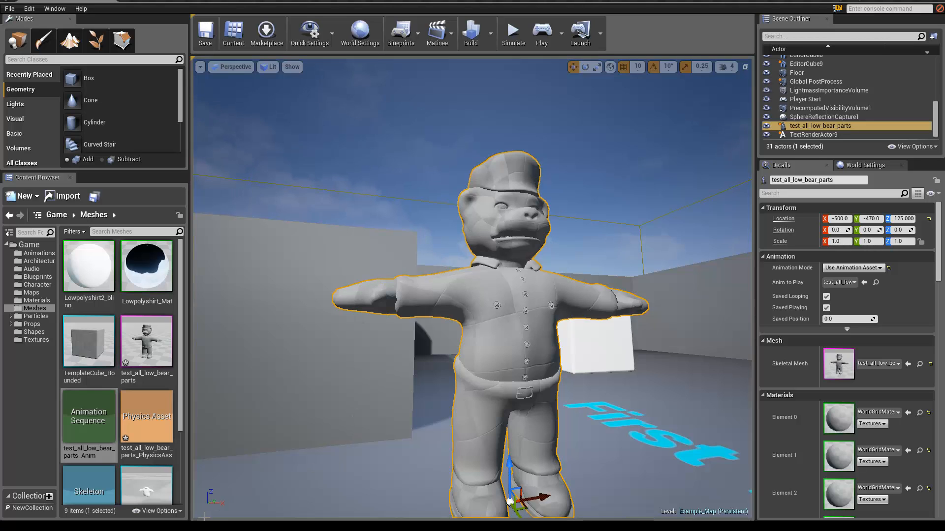
# - Switch back to Maya with the bear's face scene
pyautogui.press('super')
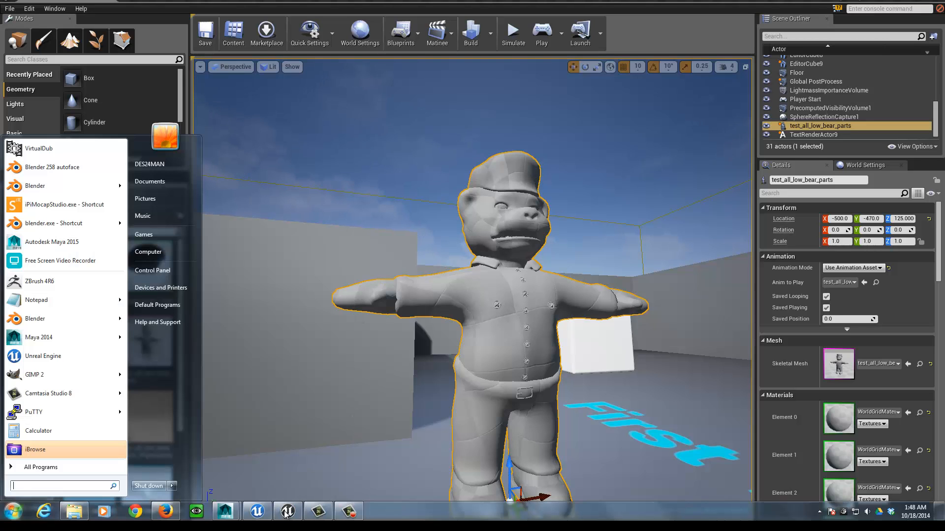
pyautogui.click(234, 514)
pyautogui.click(255, 476)
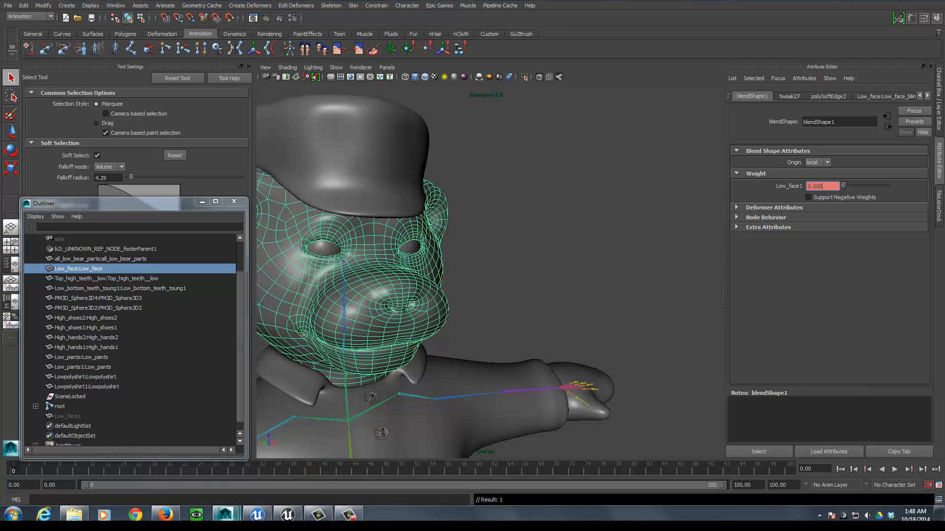
pyautogui.click(358, 515)
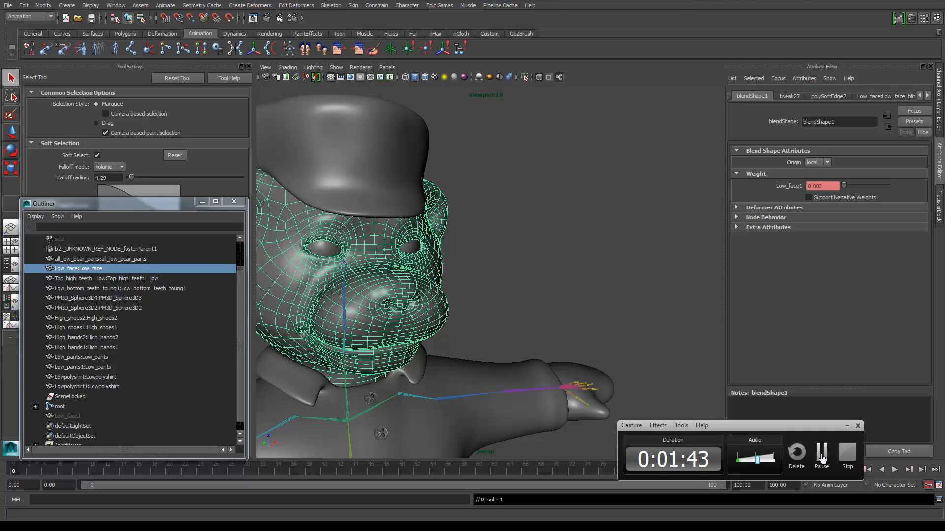
pyautogui.click(821, 459)
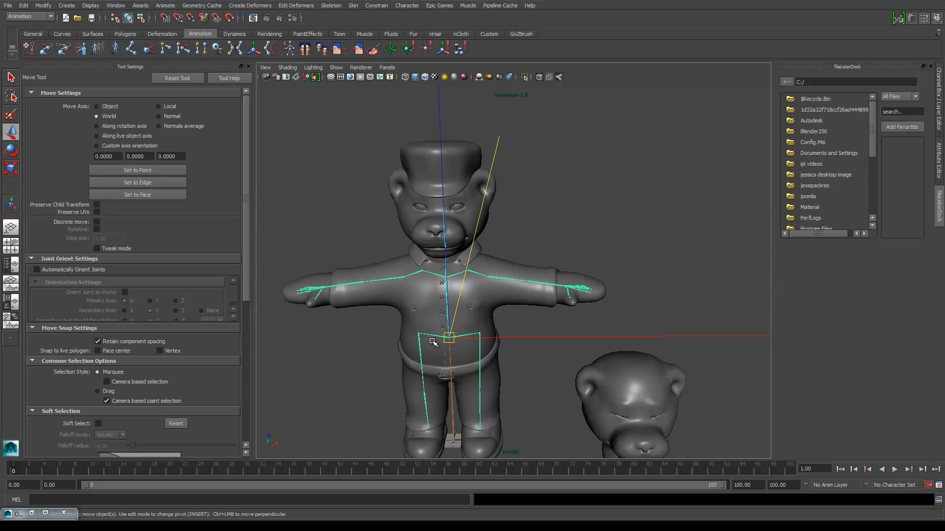
# - Activate the Show Manipulator Tool for the selected pelvis joint, and return to the Move Tool
pyautogui.click(43, 5)
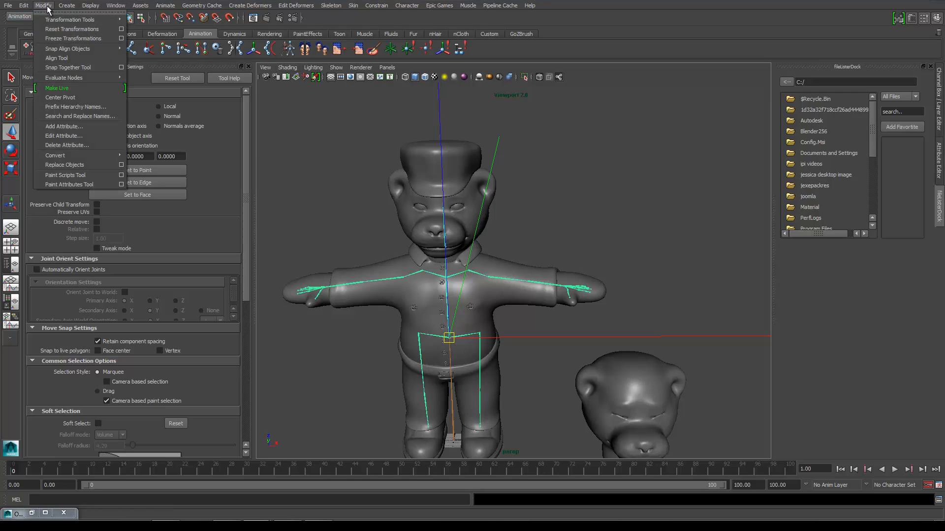
pyautogui.moveTo(86, 23)
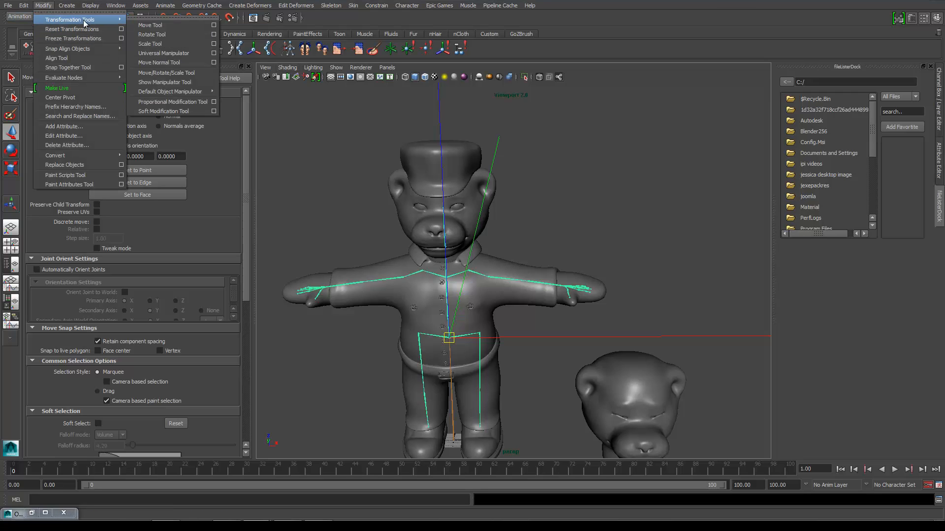
pyautogui.click(167, 82)
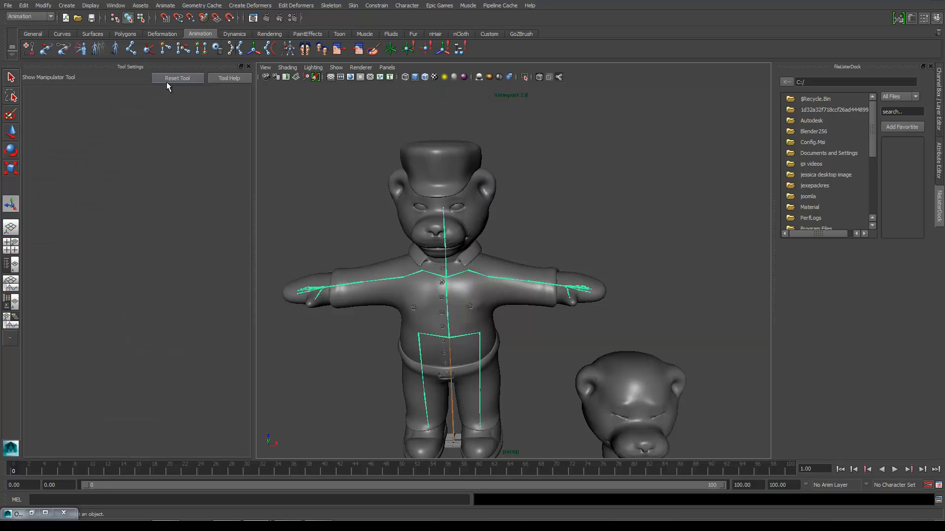
pyautogui.scroll(-4, 356, 242)
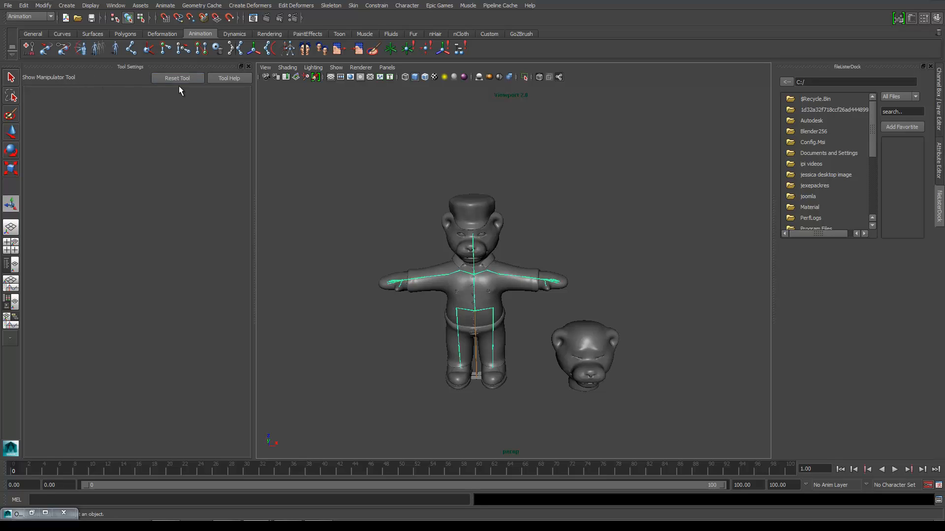
pyautogui.click(14, 140)
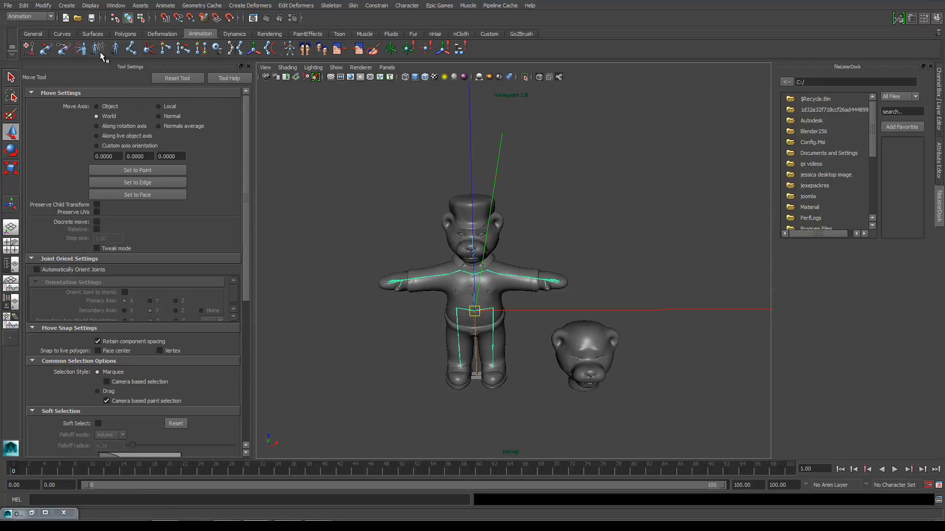
# - Try to reset the transformations of the bear's pelvis joint
pyautogui.click(43, 5)
pyautogui.moveTo(102, 19)
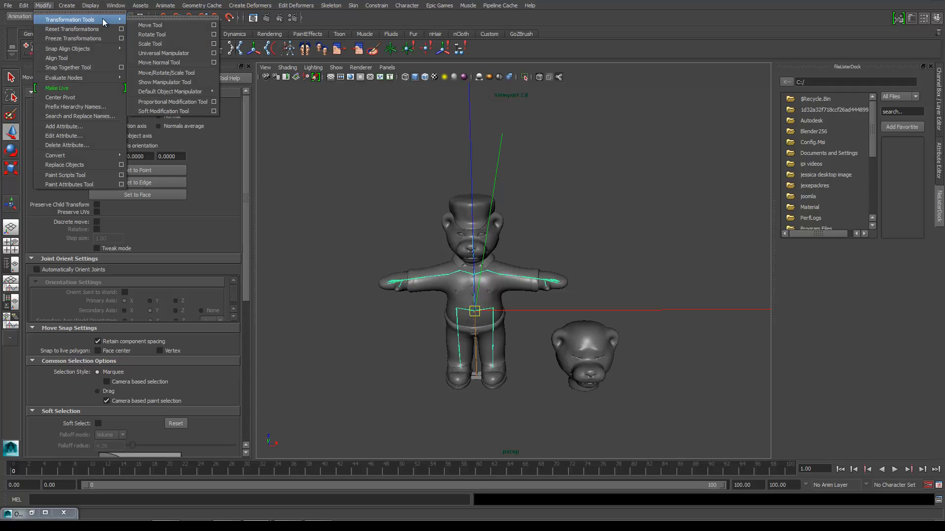
pyautogui.click(100, 31)
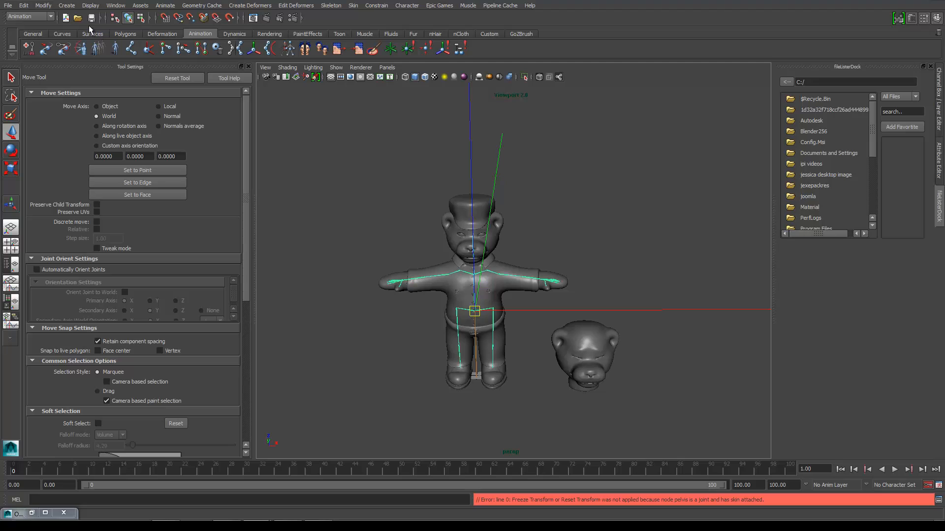
# - Bring up the Show Manipulator Tool again on the pelvis joint, and restore the Move Tool
pyautogui.click(43, 5)
pyautogui.moveTo(105, 21)
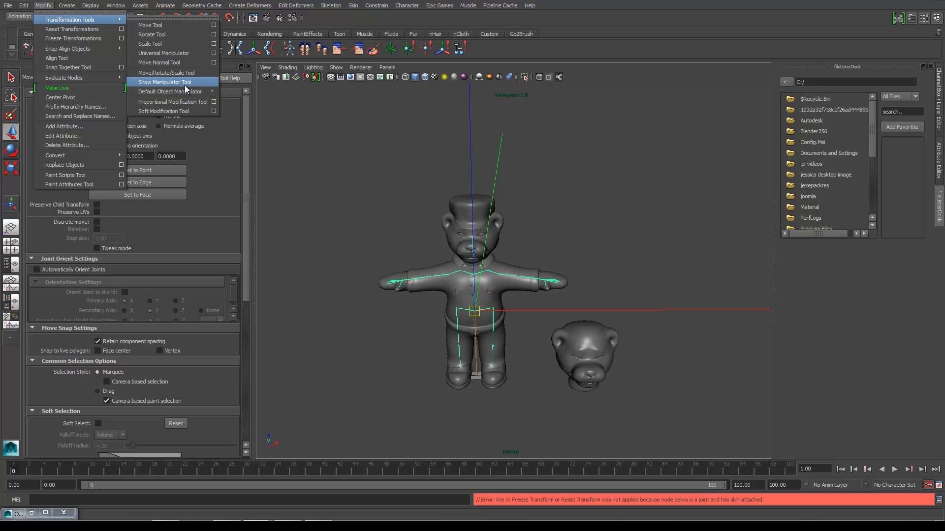
pyautogui.click(185, 84)
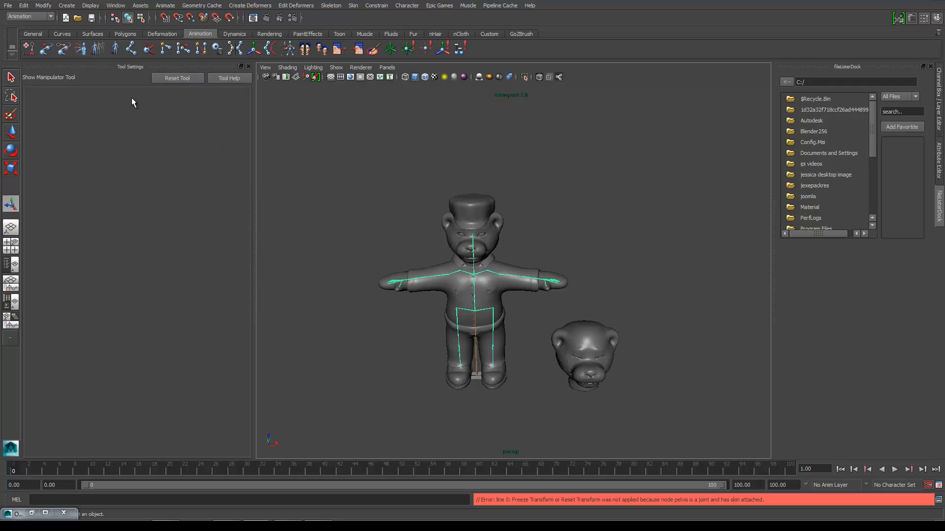
pyautogui.click(14, 136)
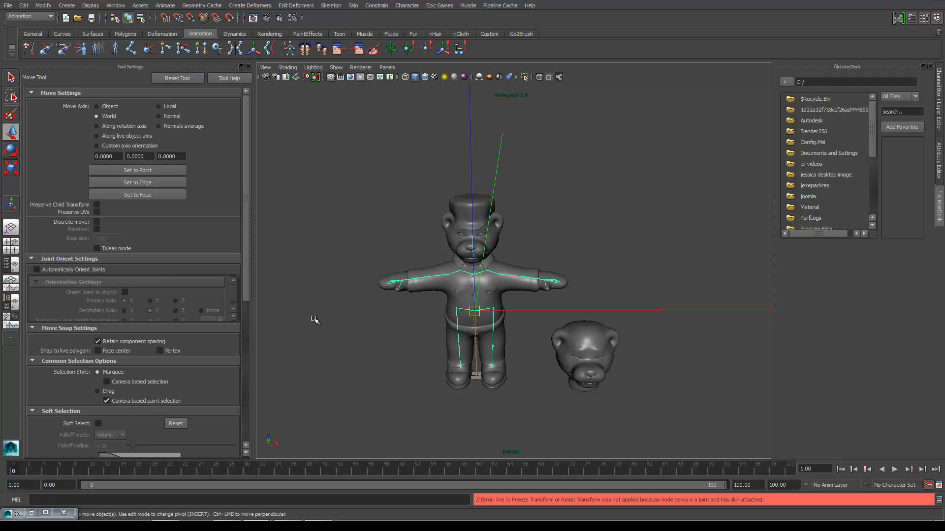
# - Restore the default settings in Maya's Preferences and close the Preferences window
pyautogui.moveTo(321, 516)
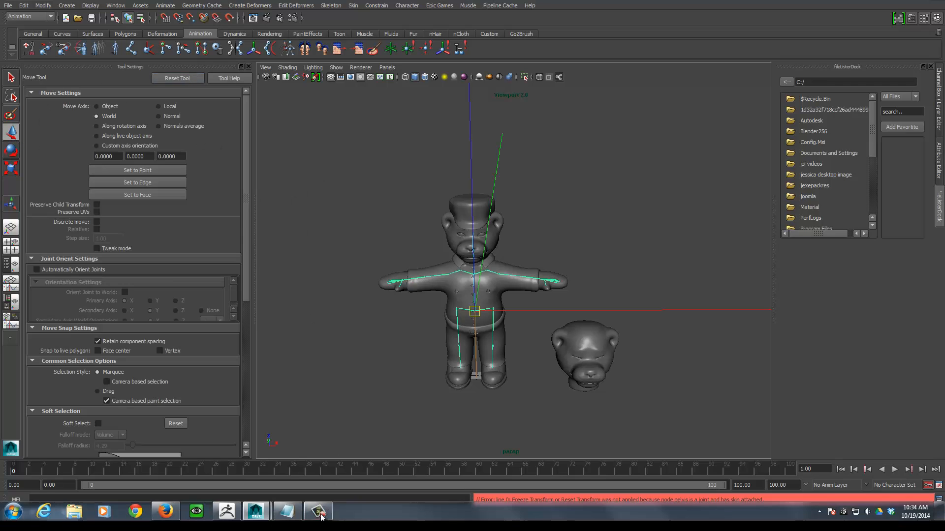
pyautogui.click(319, 513)
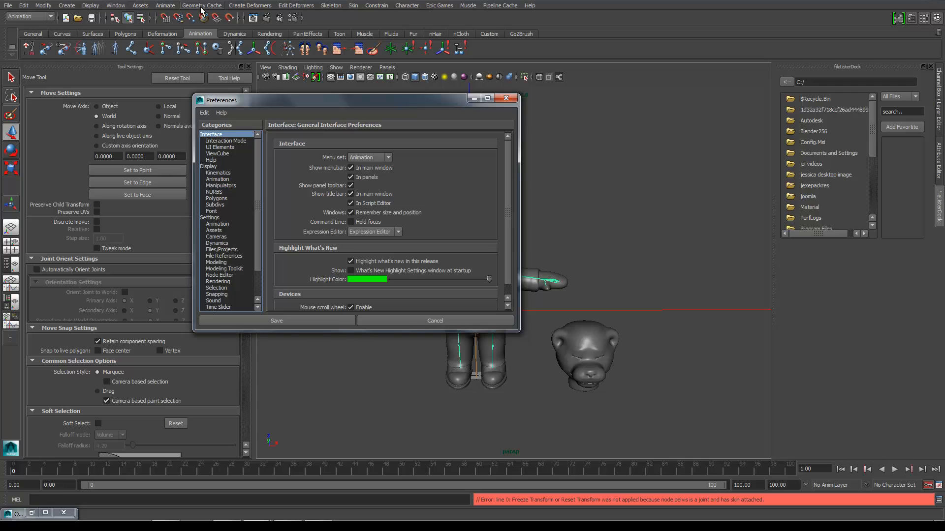
pyautogui.click(115, 6)
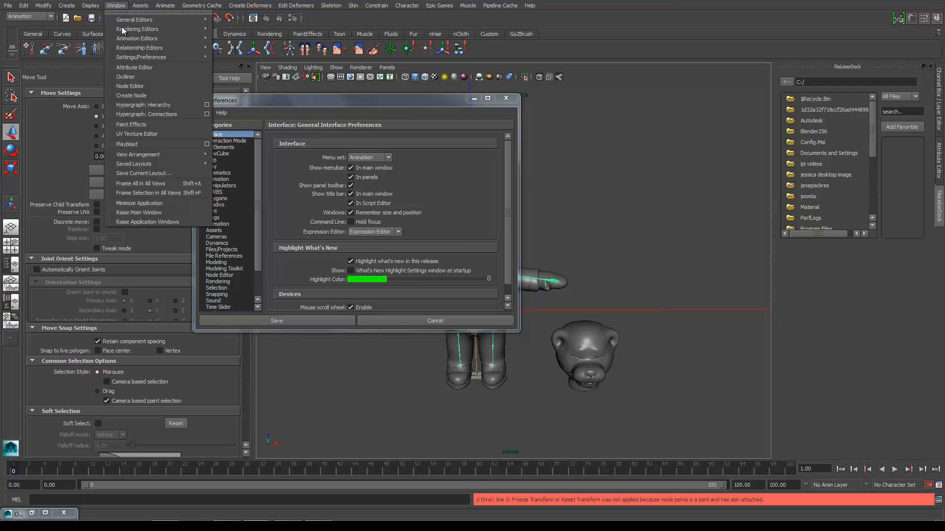
pyautogui.moveTo(146, 54)
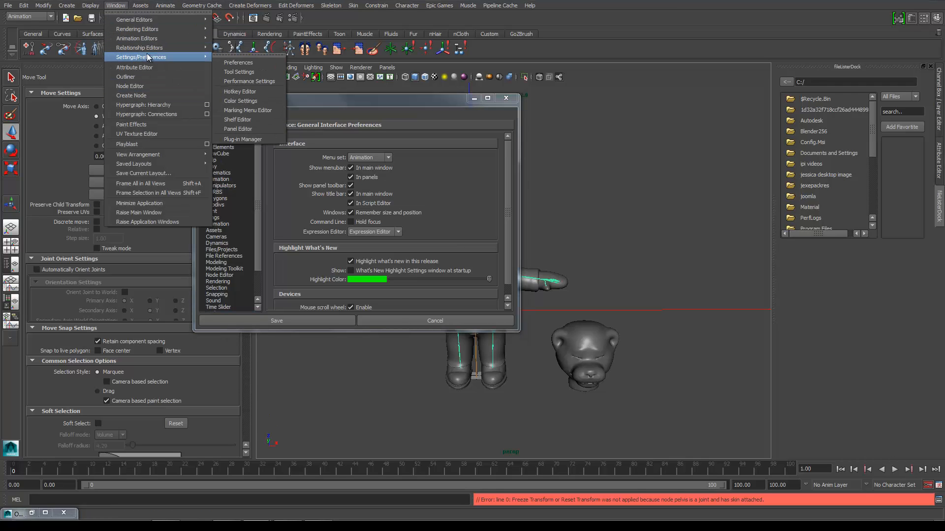
pyautogui.click(358, 99)
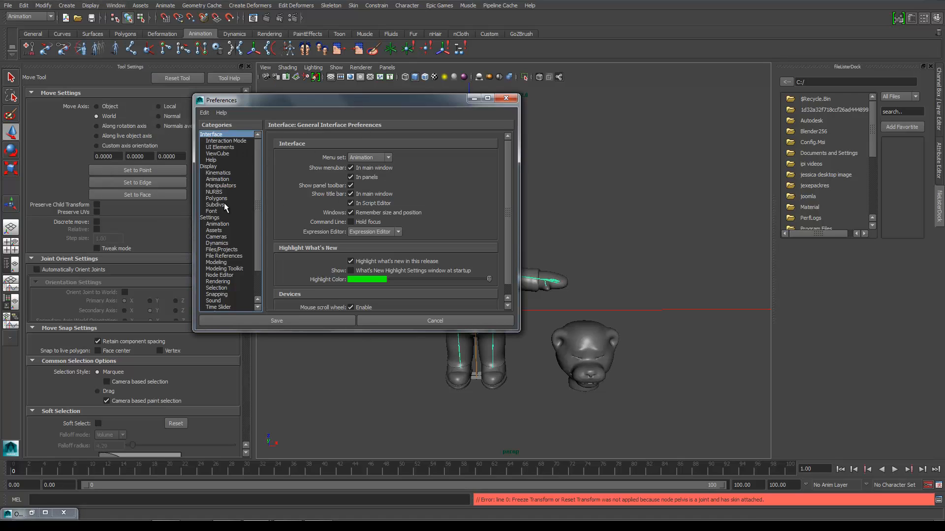
pyautogui.click(208, 112)
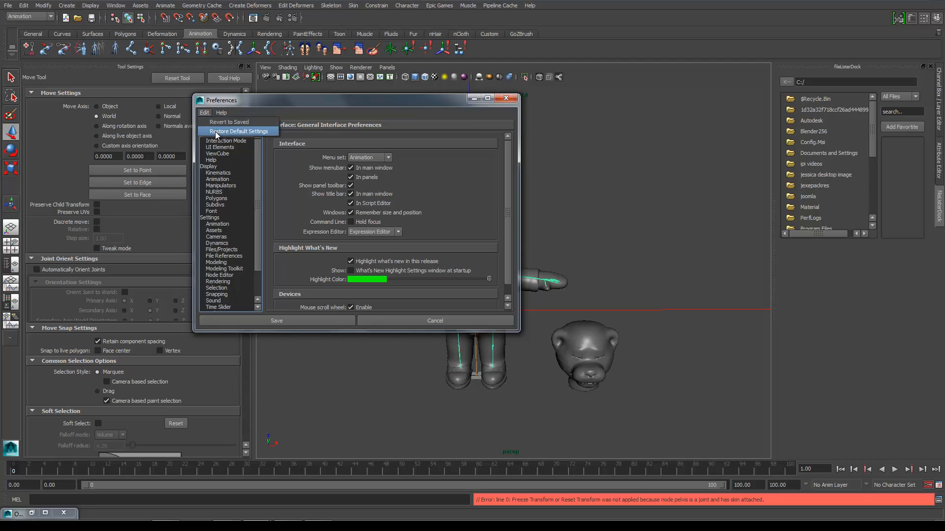
pyautogui.click(215, 131)
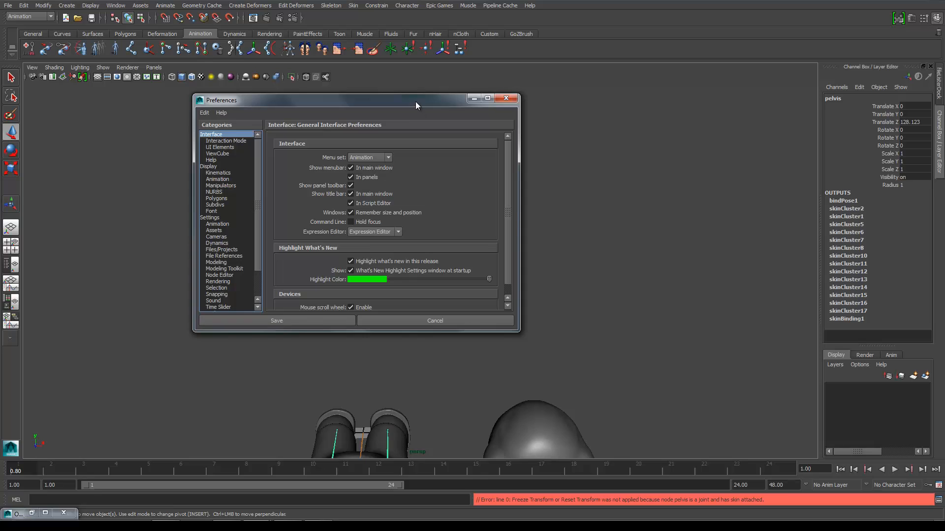
pyautogui.moveTo(415, 101); pyautogui.dragTo(533, 221)
pyautogui.click(573, 224)
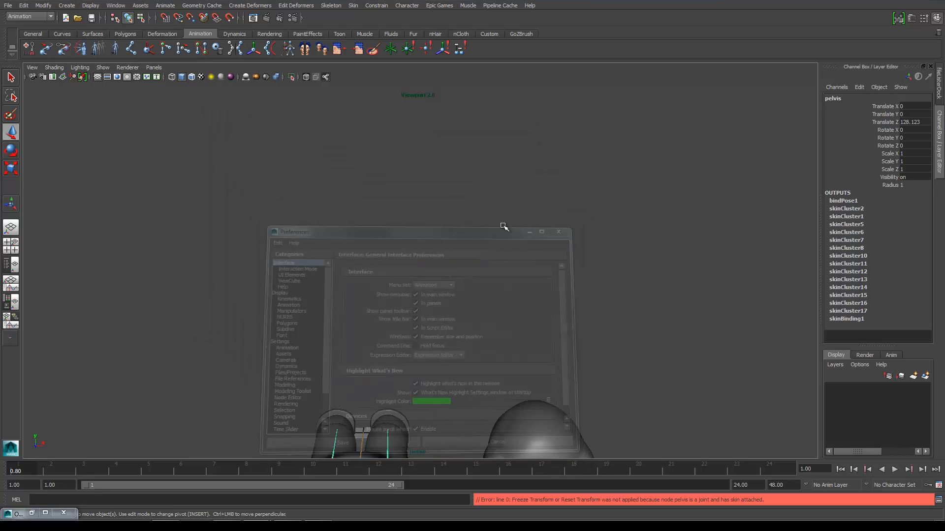
pyautogui.scroll(2, 261, 246)
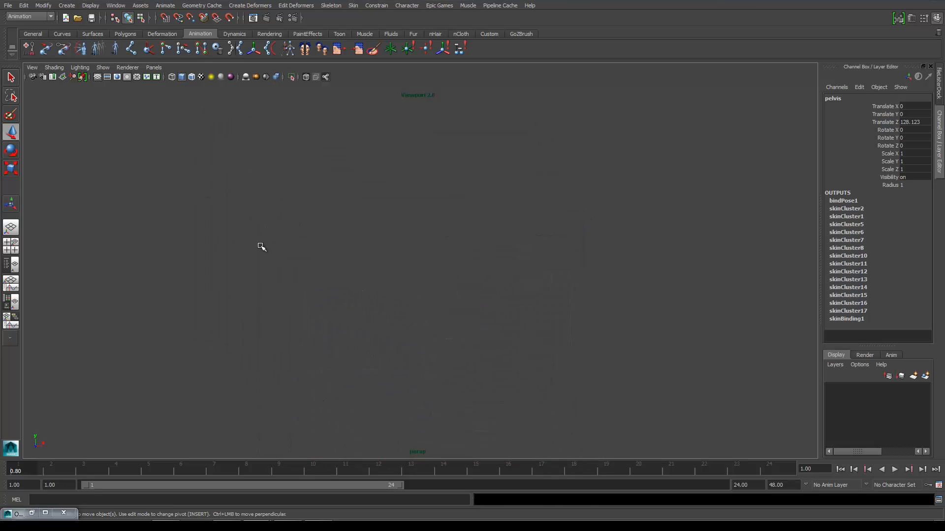
pyautogui.scroll(-5, 261, 246)
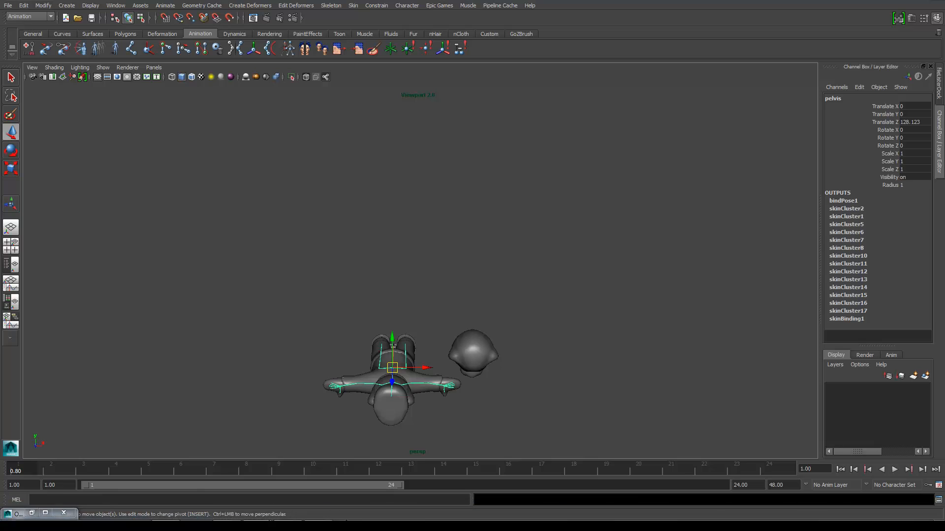
pyautogui.click(326, 515)
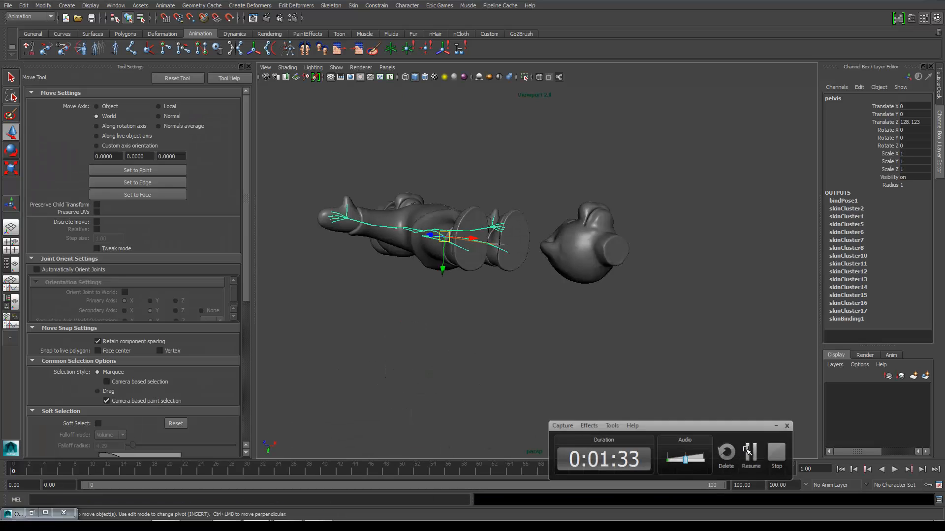
# - Open the Epic Games Animation and Rigging Toolset and accept the change of the world up axis to Z
pyautogui.keyDown('alt'); pyautogui.moveTo(510, 307); pyautogui.dragTo(463, 315); pyautogui.keyUp('alt')
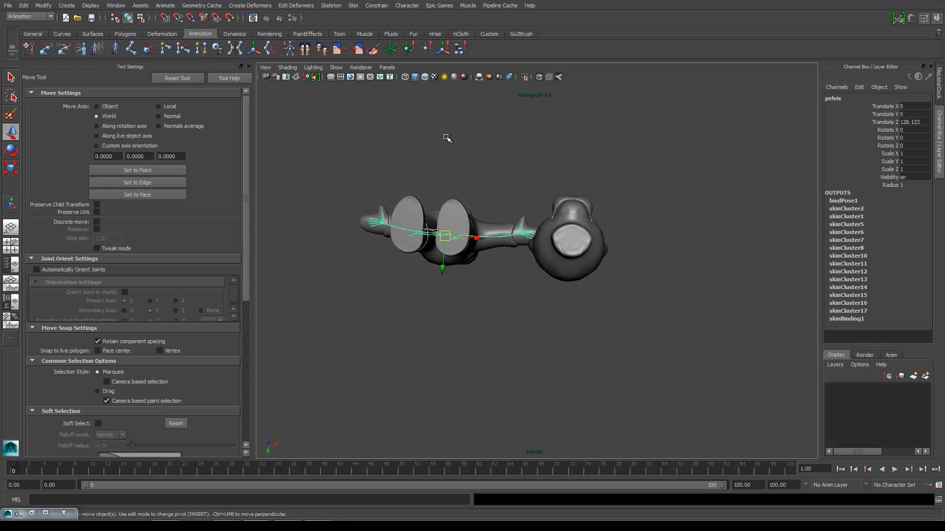
pyautogui.click(441, 5)
pyautogui.click(456, 26)
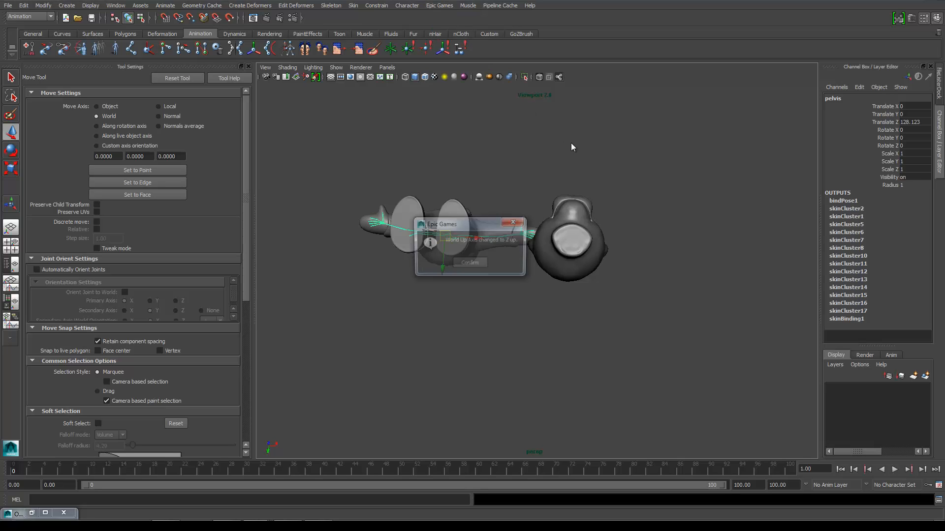
pyautogui.click(474, 264)
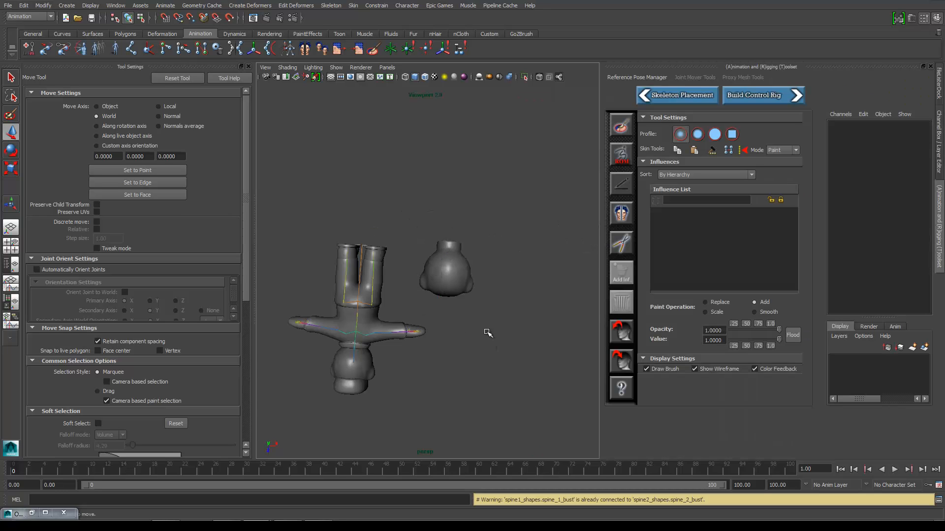
pyautogui.keyDown('alt'); pyautogui.moveTo(496, 318); pyautogui.dragTo(515, 186); pyautogui.keyUp('alt')
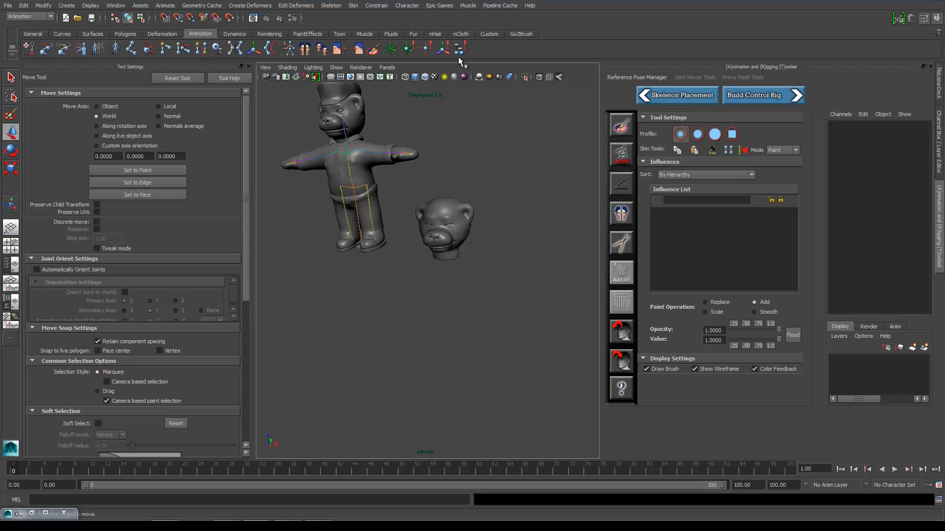
# - Reopen the recent scene "bind bear time here2.mb" from the officer bearhug folder
pyautogui.click(8, 6)
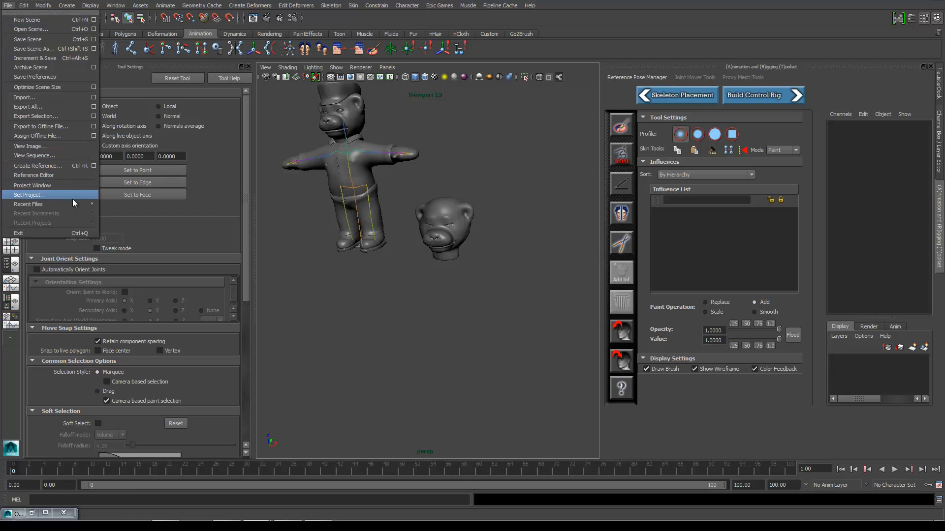
pyautogui.moveTo(79, 203)
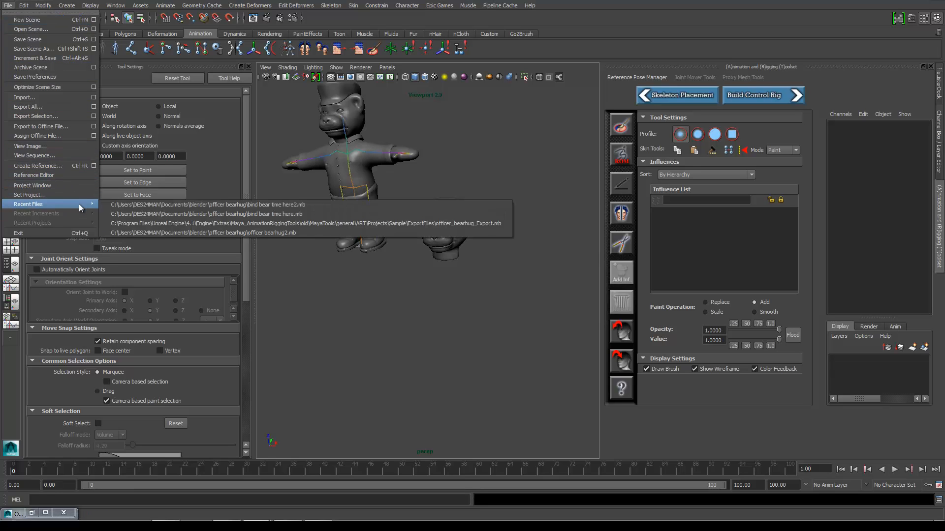
pyautogui.click(147, 205)
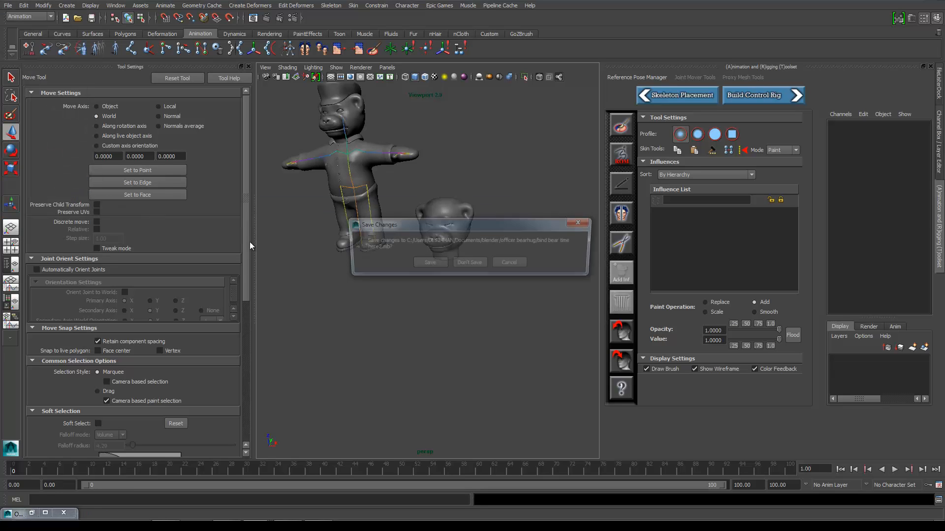
# - Discard the unsaved changes to the bear scene and switch to ZBrush
pyautogui.click(465, 263)
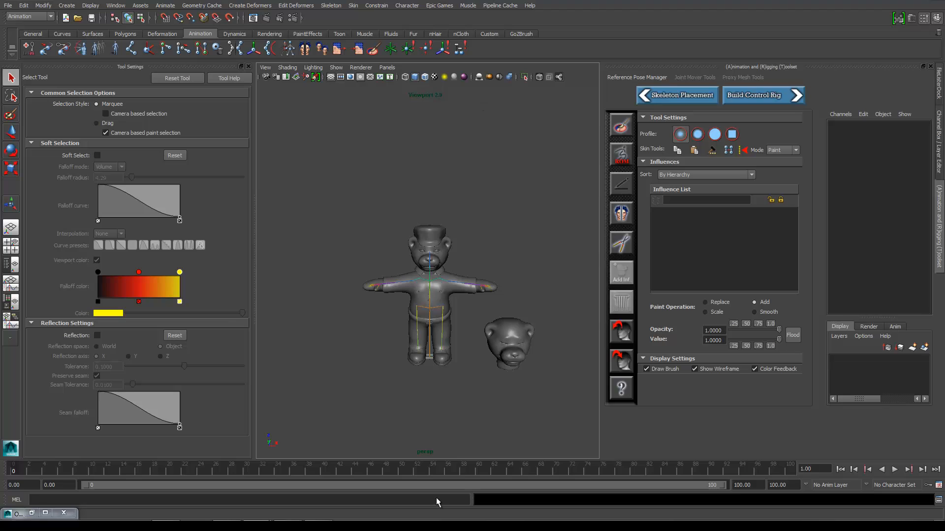
pyautogui.moveTo(359, 518)
pyautogui.click(316, 510)
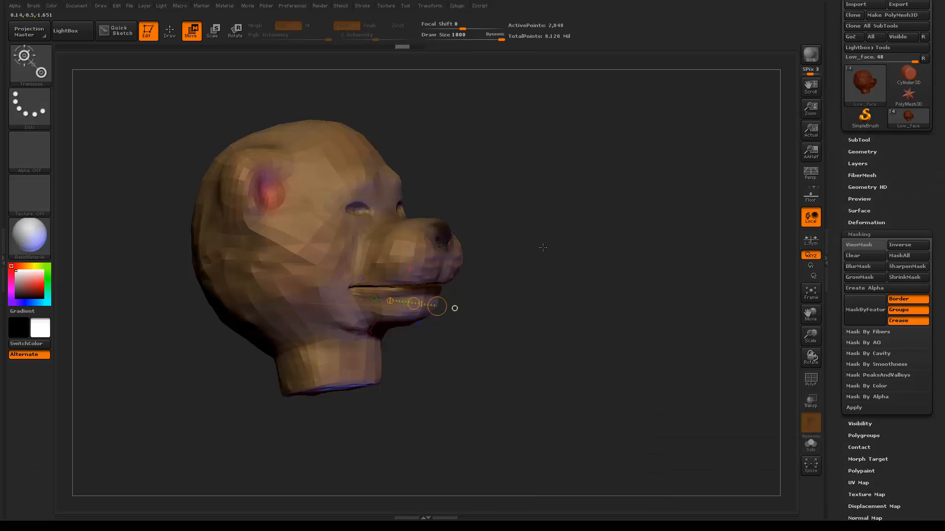
# - Hide the back of the bear head, the neck and the forehead, leaving only the muzzle and lower jaw visible
pyautogui.moveTo(551, 242); pyautogui.dragTo(421, 333)
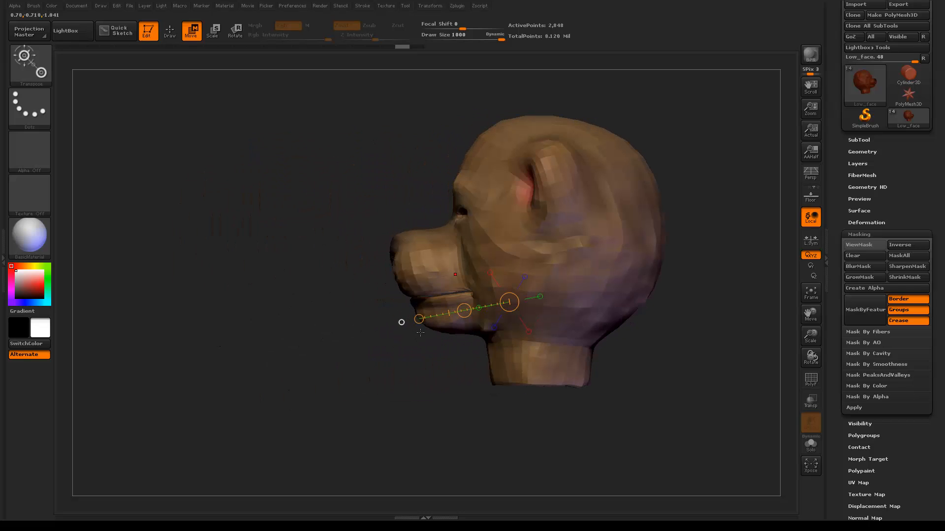
pyautogui.keyDown('ctrl'); pyautogui.moveTo(414, 333); pyautogui.dragTo(412, 378, button='right'); pyautogui.keyUp('ctrl')
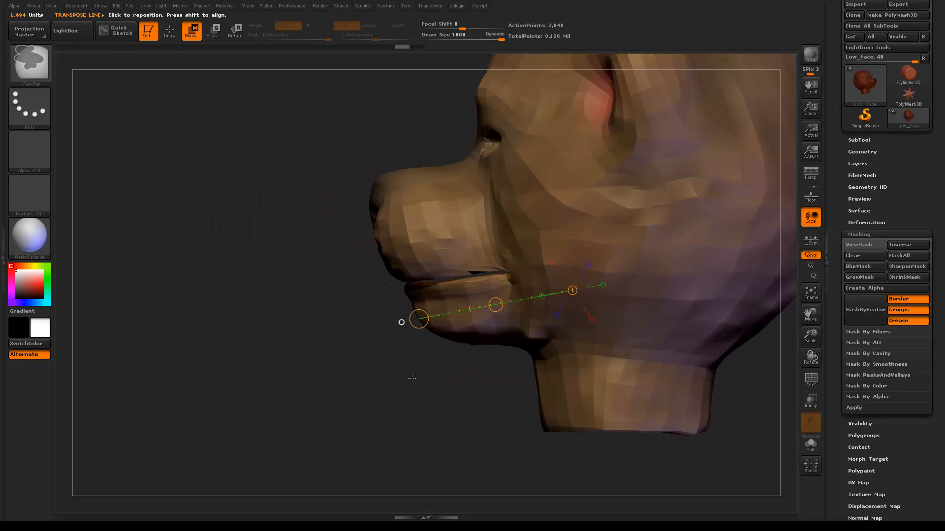
pyautogui.moveTo(413, 377)
pyautogui.mouseDown()
pyautogui.moveTo(493, 340)
pyautogui.moveTo(404, 357)
pyautogui.mouseUp()
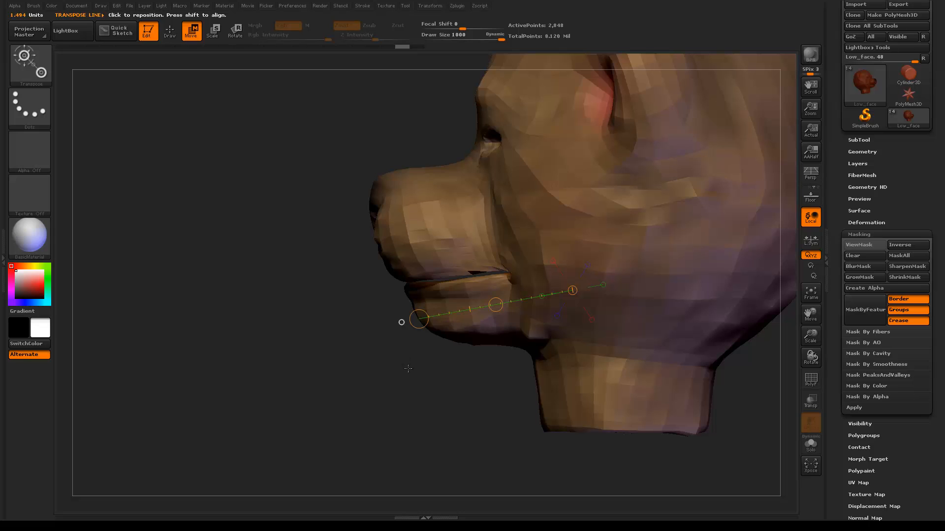
pyautogui.keyDown('alt'); pyautogui.moveTo(464, 378); pyautogui.dragTo(392, 340); pyautogui.keyUp('alt')
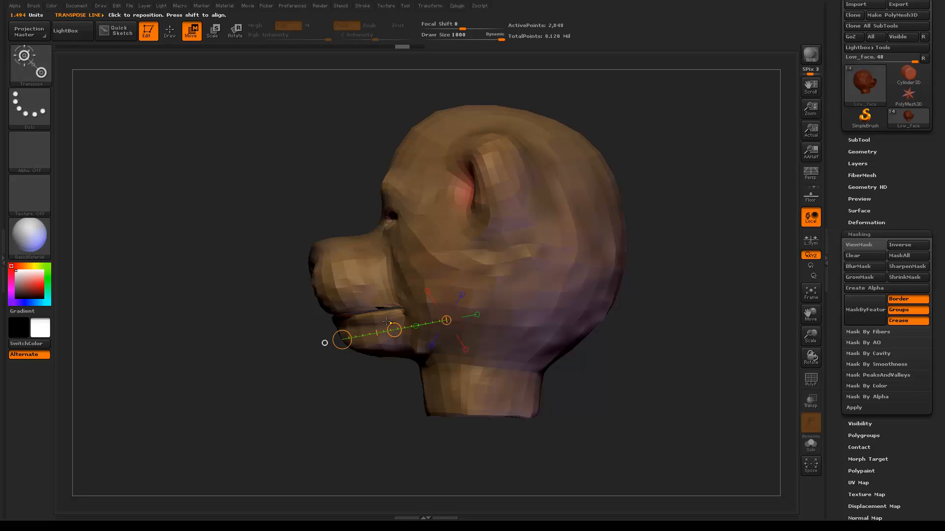
pyautogui.hotkey('ctrl', 'shift')
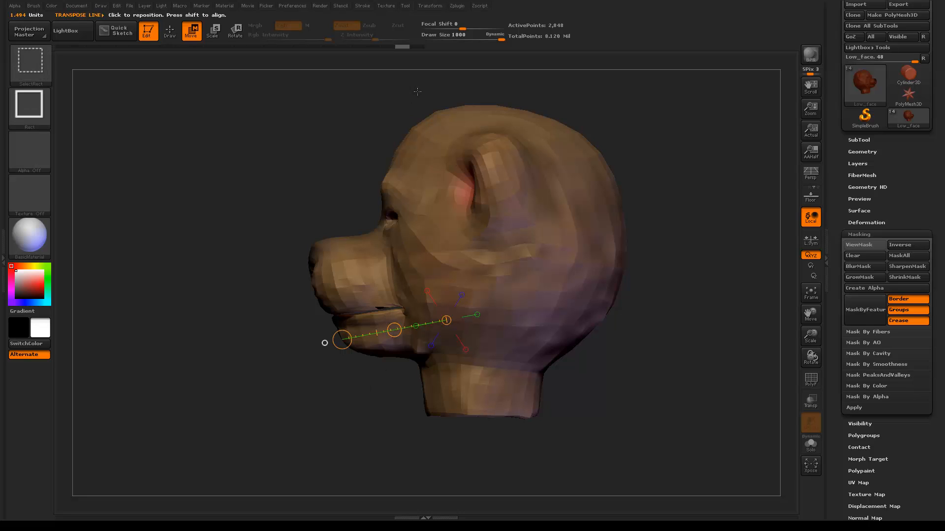
pyautogui.keyDown('ctrl'); pyautogui.keyDown('shift'); pyautogui.moveTo(420, 88); pyautogui.dragTo(675, 475); pyautogui.keyUp('shift'); pyautogui.keyUp('ctrl')
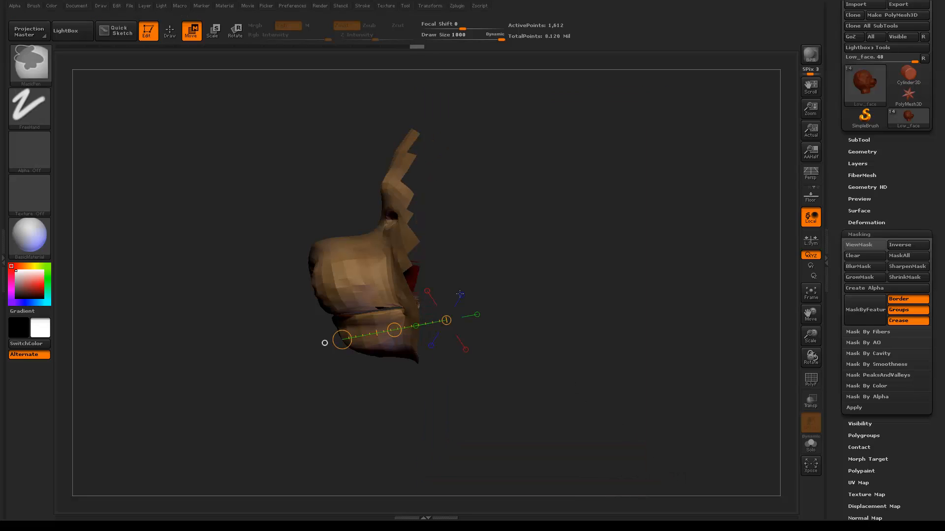
pyautogui.hotkey('ctrl', 'shift')
pyautogui.moveTo(312, 103)
pyautogui.keyDown('ctrl'); pyautogui.keyDown('shift'); pyautogui.mouseDown()
pyautogui.moveTo(483, 231)
pyautogui.moveTo(502, 231)
pyautogui.mouseUp(); pyautogui.keyUp('shift'); pyautogui.keyUp('ctrl')
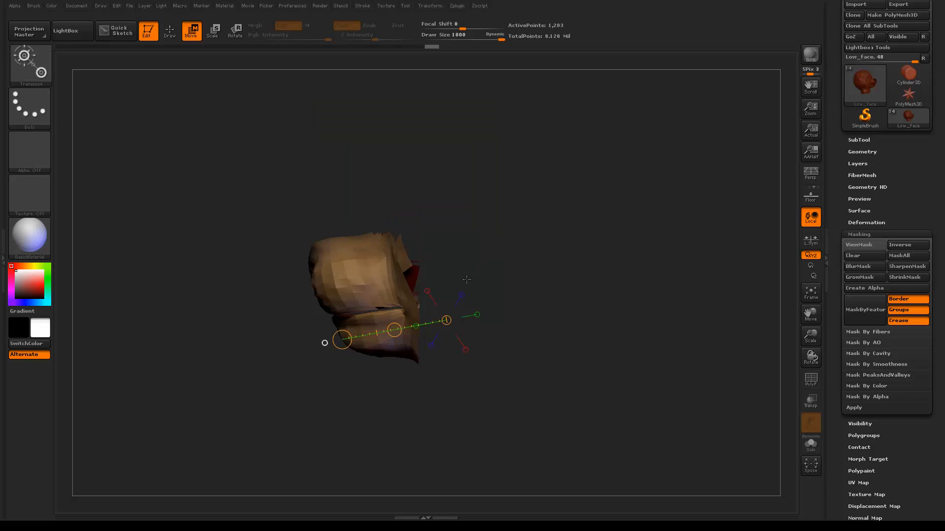
# - Trim the visible selection by hiding the extra polygons behind and around the corner of the mouth
pyautogui.moveTo(483, 266)
pyautogui.mouseDown()
pyautogui.moveTo(526, 253)
pyautogui.moveTo(480, 256)
pyautogui.mouseUp()
pyautogui.moveTo(433, 212)
pyautogui.mouseDown()
pyautogui.moveTo(483, 199)
pyautogui.moveTo(433, 176)
pyautogui.moveTo(438, 212)
pyautogui.moveTo(398, 222)
pyautogui.moveTo(451, 265)
pyautogui.moveTo(471, 253)
pyautogui.moveTo(524, 249)
pyautogui.mouseUp()
pyautogui.keyDown('ctrl'); pyautogui.keyDown('shift'); pyautogui.moveTo(414, 233); pyautogui.dragTo(483, 272); pyautogui.keyUp('shift'); pyautogui.keyUp('ctrl')
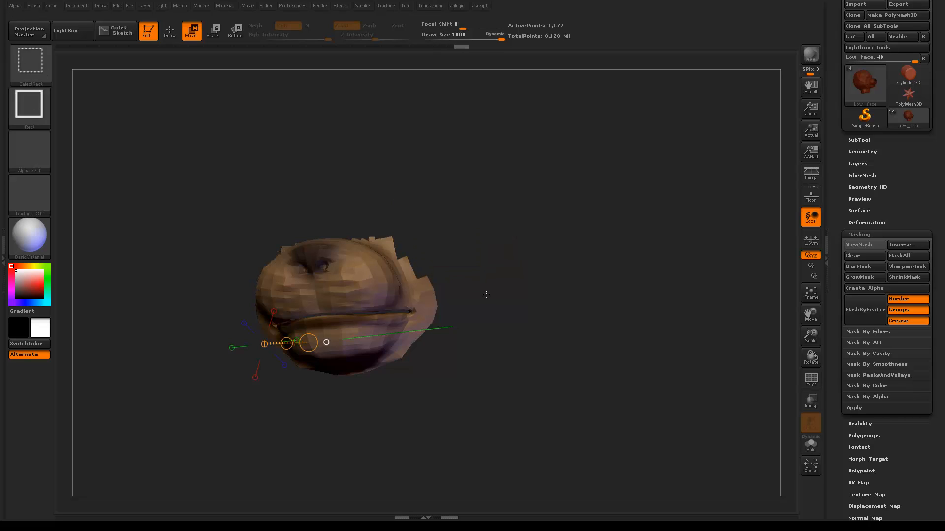
pyautogui.moveTo(424, 258)
pyautogui.keyDown('ctrl'); pyautogui.keyDown('shift'); pyautogui.mouseDown()
pyautogui.moveTo(480, 386)
pyautogui.moveTo(492, 369)
pyautogui.mouseUp(); pyautogui.keyUp('shift'); pyautogui.keyUp('ctrl')
pyautogui.press('ctrl')
pyautogui.moveTo(519, 256)
pyautogui.mouseDown()
pyautogui.moveTo(473, 300)
pyautogui.moveTo(511, 266)
pyautogui.moveTo(490, 306)
pyautogui.mouseUp()
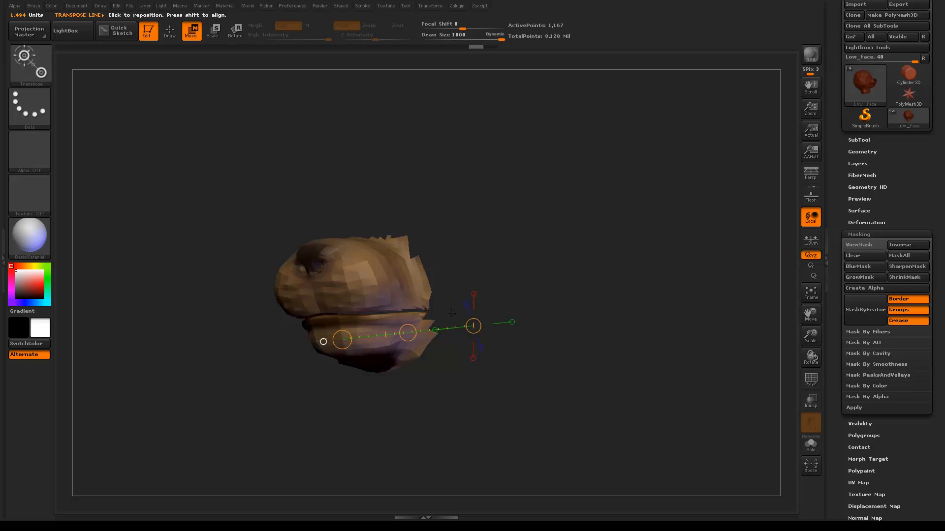
pyautogui.press('ctrl')
pyautogui.keyDown('ctrl'); pyautogui.moveTo(490, 307); pyautogui.dragTo(605, 285, button='right'); pyautogui.keyUp('ctrl')
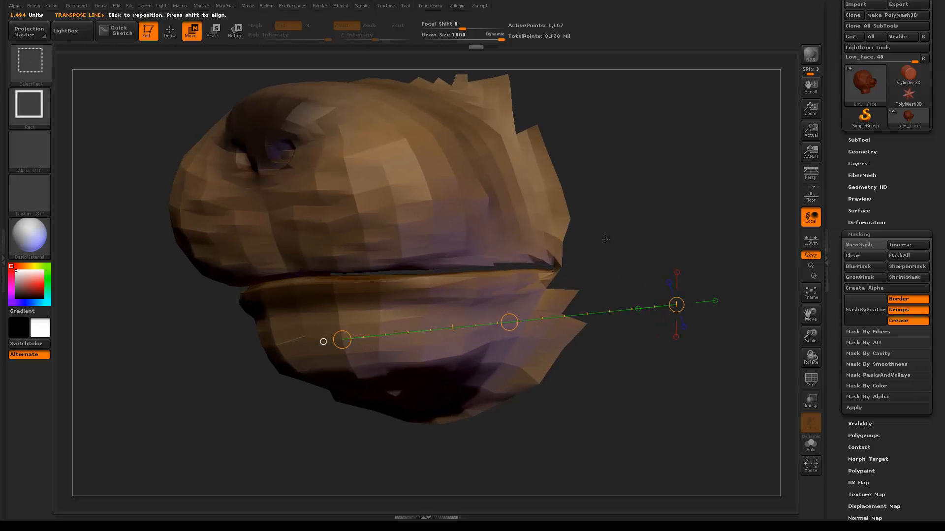
pyautogui.moveTo(606, 239)
pyautogui.keyDown('ctrl'); pyautogui.keyDown('shift'); pyautogui.mouseDown()
pyautogui.moveTo(546, 275)
pyautogui.moveTo(599, 259)
pyautogui.moveTo(552, 283)
pyautogui.mouseUp(); pyautogui.keyUp('shift'); pyautogui.keyUp('ctrl')
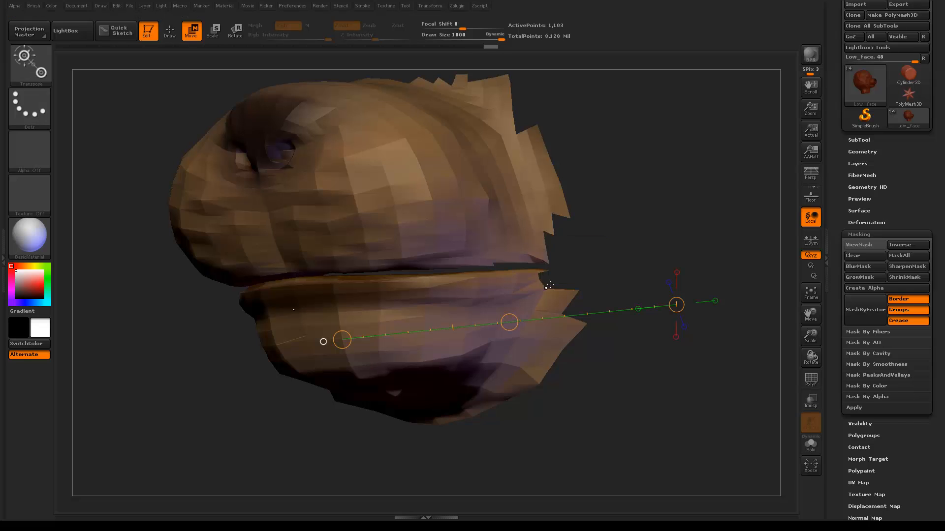
pyautogui.moveTo(594, 248); pyautogui.dragTo(544, 264)
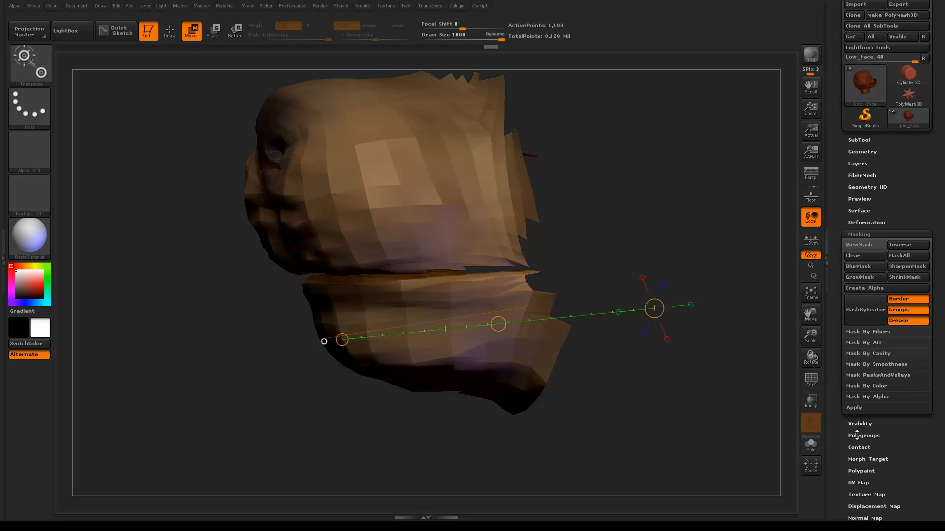
# - Open the Polygroups settings and turn on the polyframe display for the visible muzzle and jaw
pyautogui.click(857, 436)
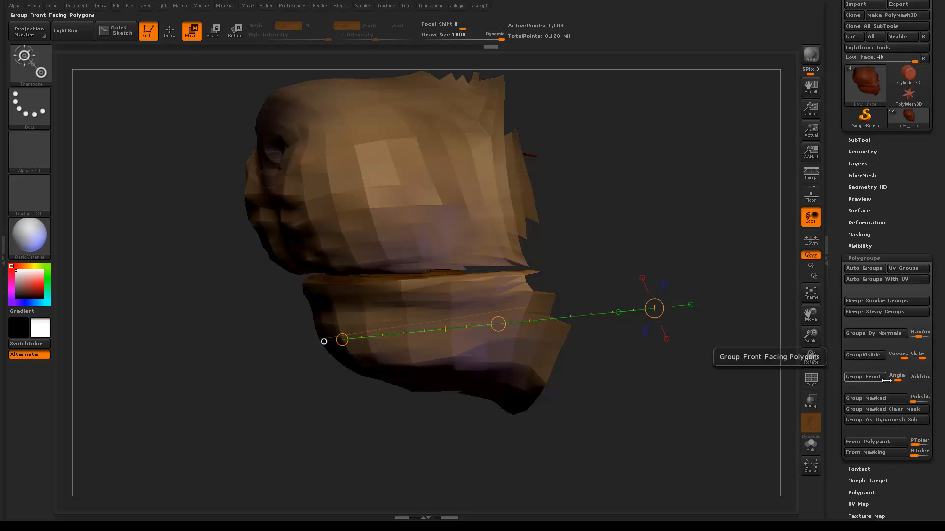
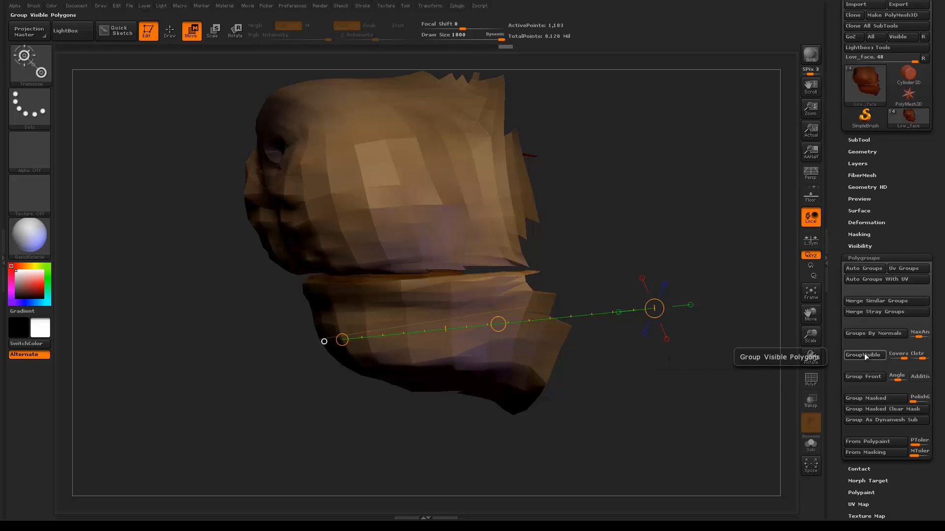
pyautogui.click(813, 381)
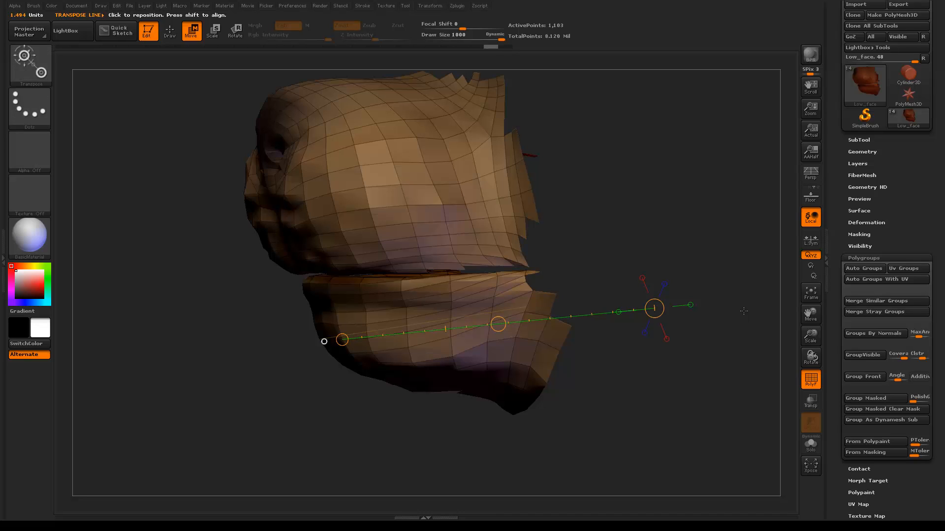
pyautogui.hotkey('ctrl', 'z')
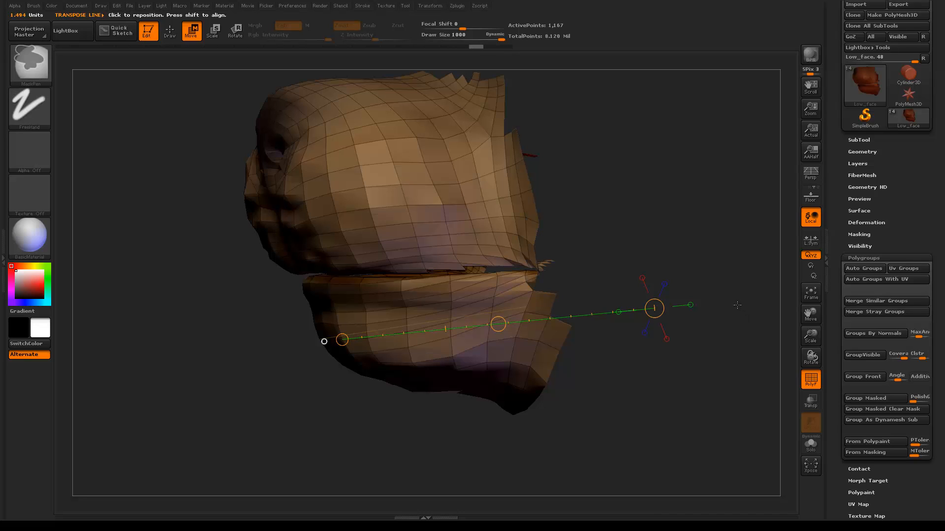
pyautogui.hotkey('ctrl', 'shift', 'z')
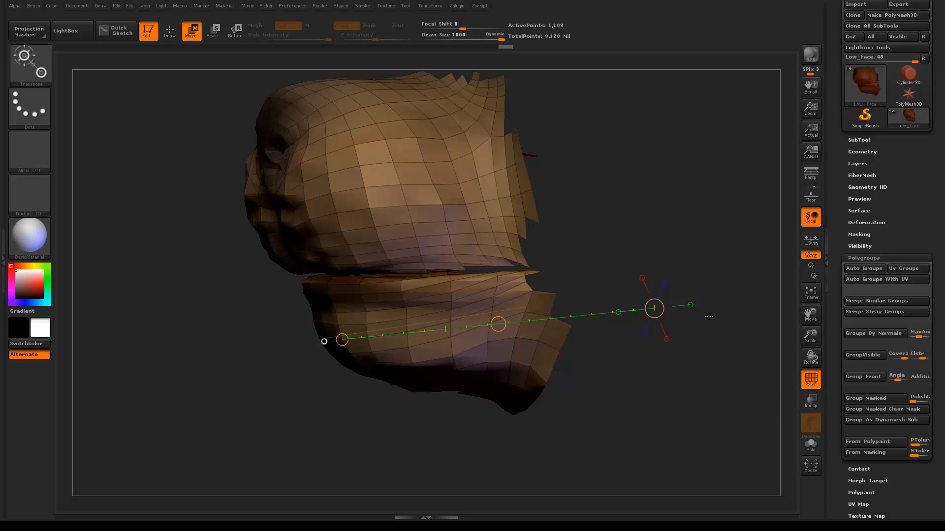
pyautogui.press('super')
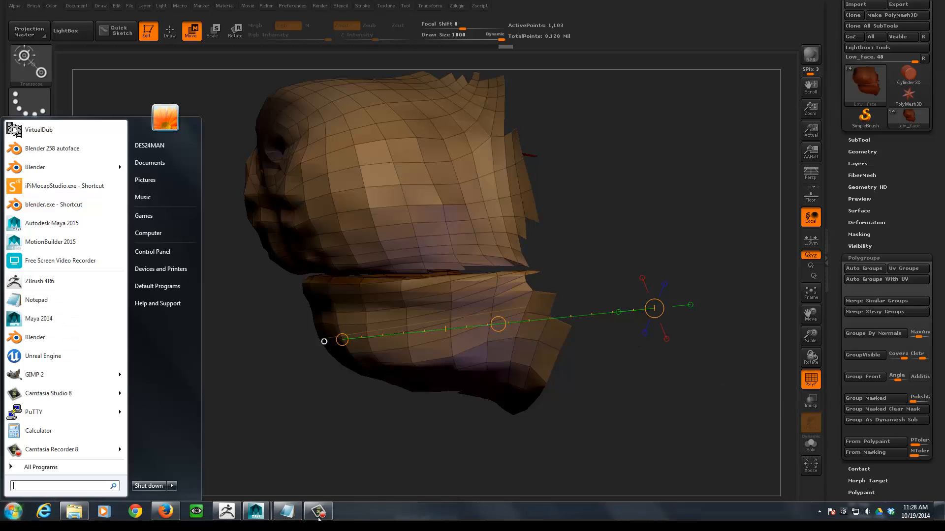
pyautogui.click(318, 512)
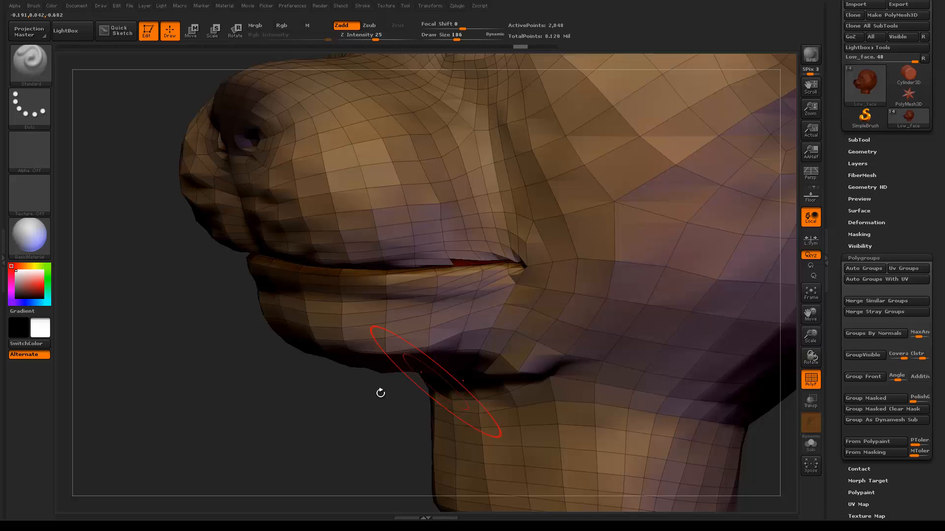
# - Try to reveal the head's polygroup colours by toggling the polyframe and the Polypaint Colorize option
pyautogui.moveTo(370, 412)
pyautogui.keyDown('ctrl'); pyautogui.mouseDown()
pyautogui.moveTo(294, 408)
pyautogui.moveTo(305, 404)
pyautogui.mouseUp(); pyautogui.keyUp('ctrl')
pyautogui.moveTo(323, 401)
pyautogui.keyDown('ctrl'); pyautogui.mouseDown(button='right')
pyautogui.moveTo(240, 405)
pyautogui.moveTo(337, 365)
pyautogui.mouseUp(button='right'); pyautogui.keyUp('ctrl')
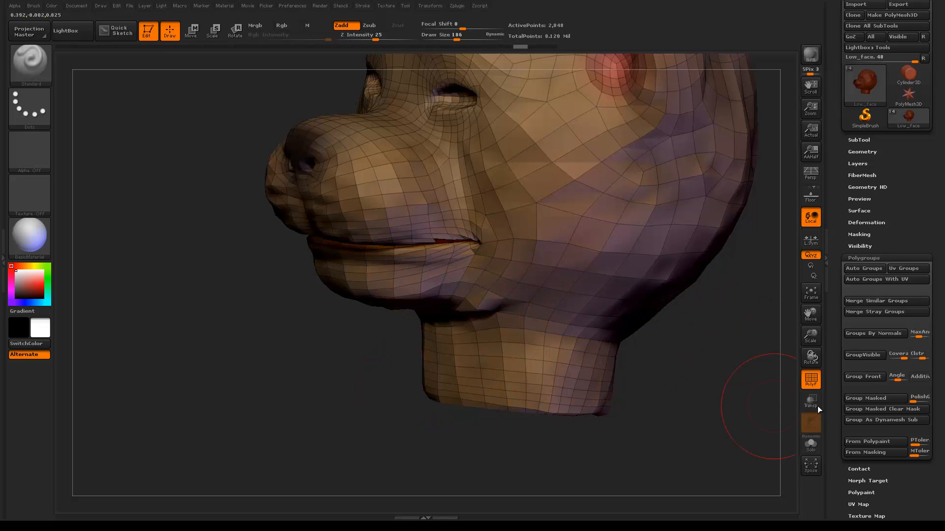
pyautogui.click(810, 379)
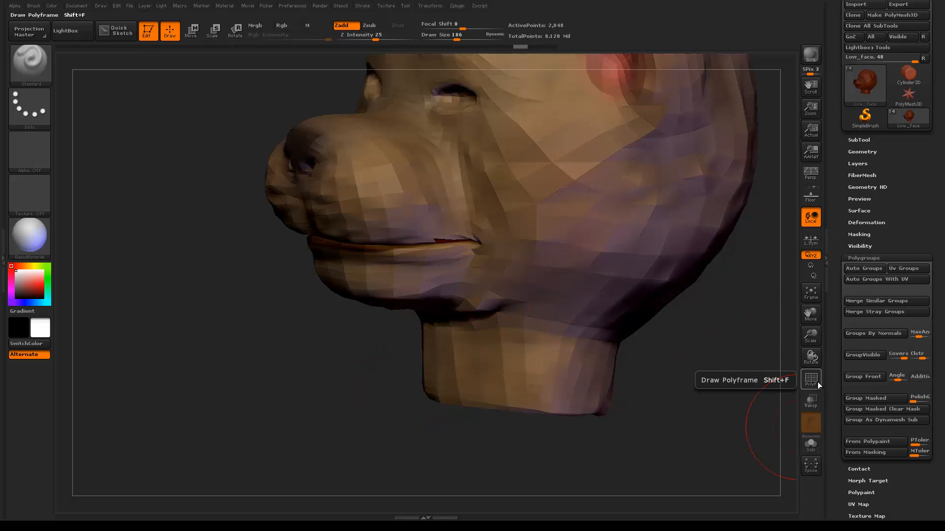
pyautogui.click(817, 382)
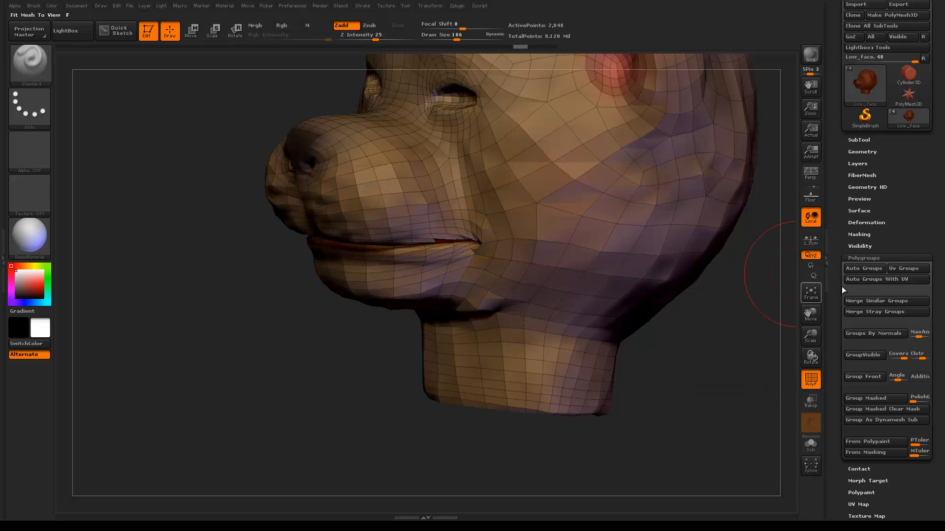
pyautogui.scroll(-4, 931, 238)
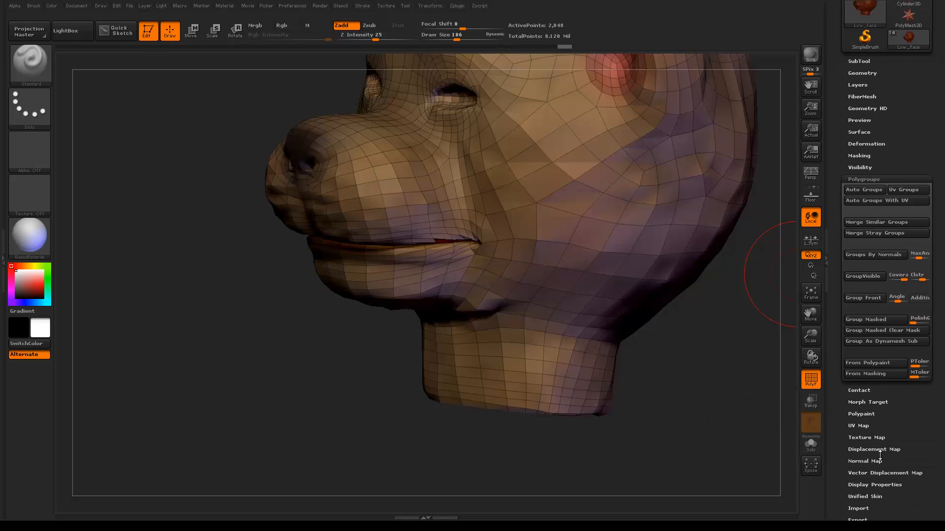
pyautogui.click(861, 415)
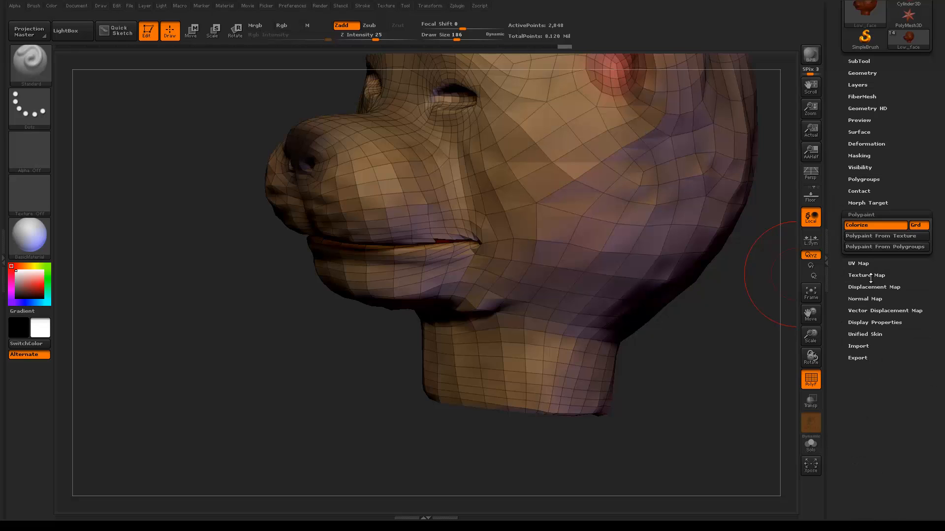
pyautogui.click(872, 226)
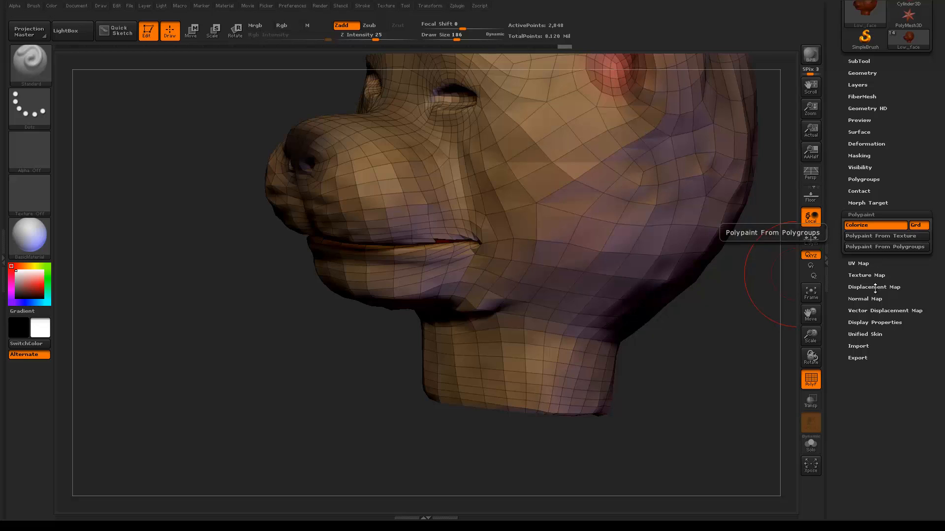
# - Turn off the bear head's texture map to reveal its polygroup colours
pyautogui.press('super')
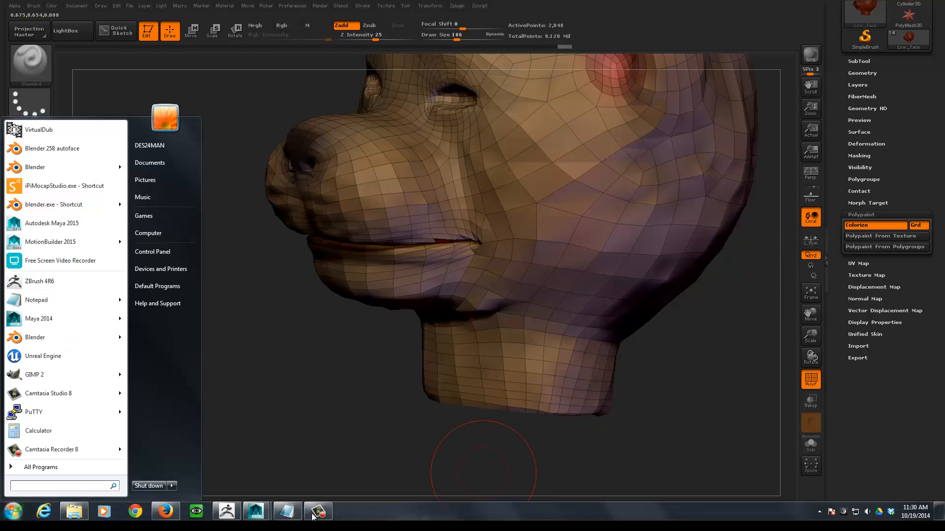
pyautogui.click(313, 517)
pyautogui.click(867, 275)
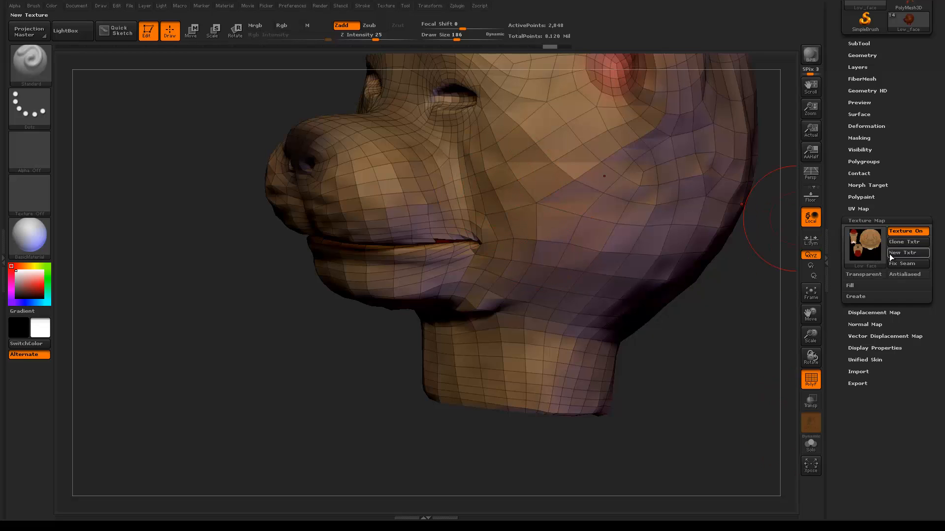
pyautogui.click(906, 232)
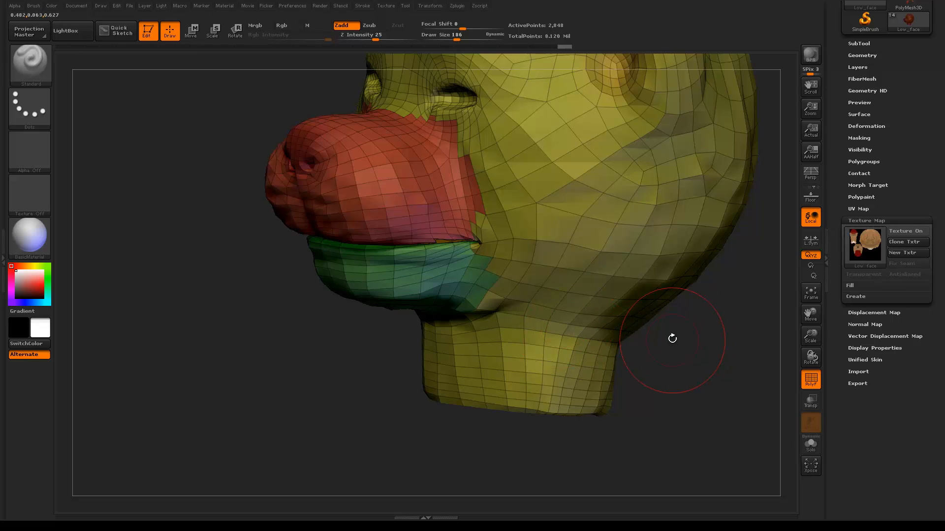
# - Hide the red upper-muzzle polygroup to expose the lower jaw and the inside of the mouth
pyautogui.hotkey('ctrl', 'shift')
pyautogui.hotkey('ctrl', 'shift')
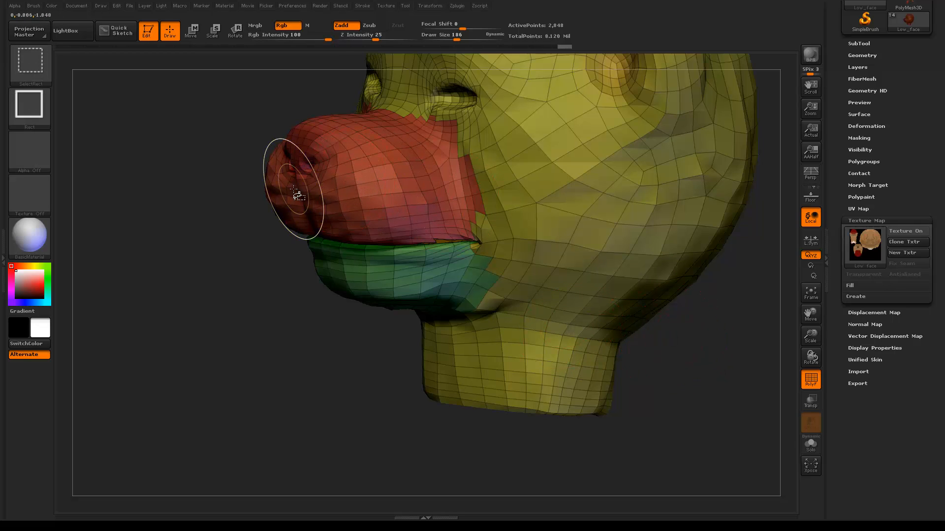
pyautogui.hotkey('ctrl', 'shift')
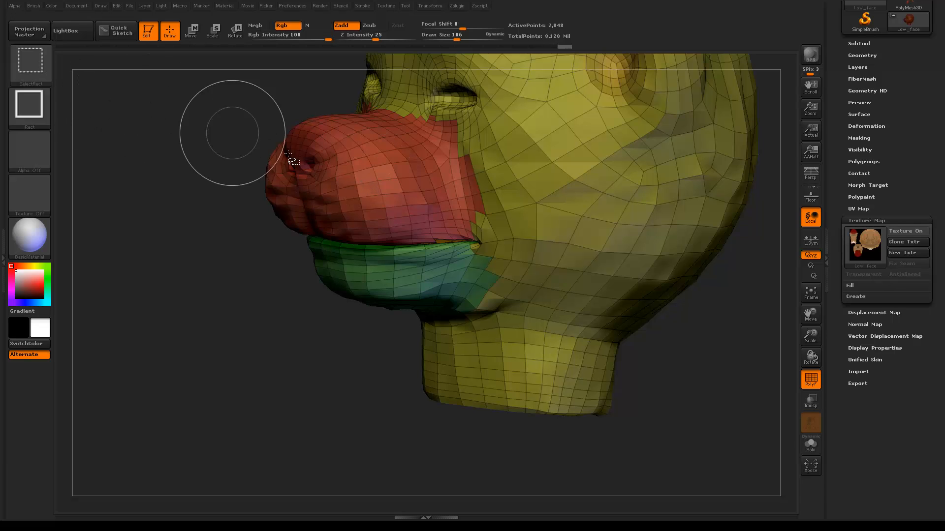
pyautogui.keyDown('ctrl'); pyautogui.keyDown('alt'); pyautogui.keyDown('shift'); pyautogui.click(372, 170); pyautogui.keyUp('shift'); pyautogui.keyUp('alt'); pyautogui.keyUp('ctrl')
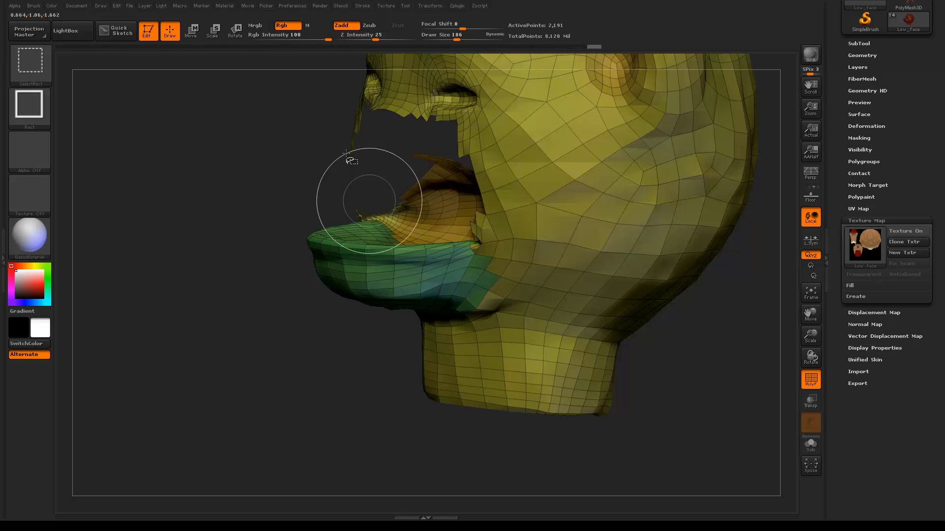
pyautogui.moveTo(313, 308)
pyautogui.mouseDown()
pyautogui.moveTo(339, 354)
pyautogui.moveTo(327, 358)
pyautogui.moveTo(315, 344)
pyautogui.mouseUp()
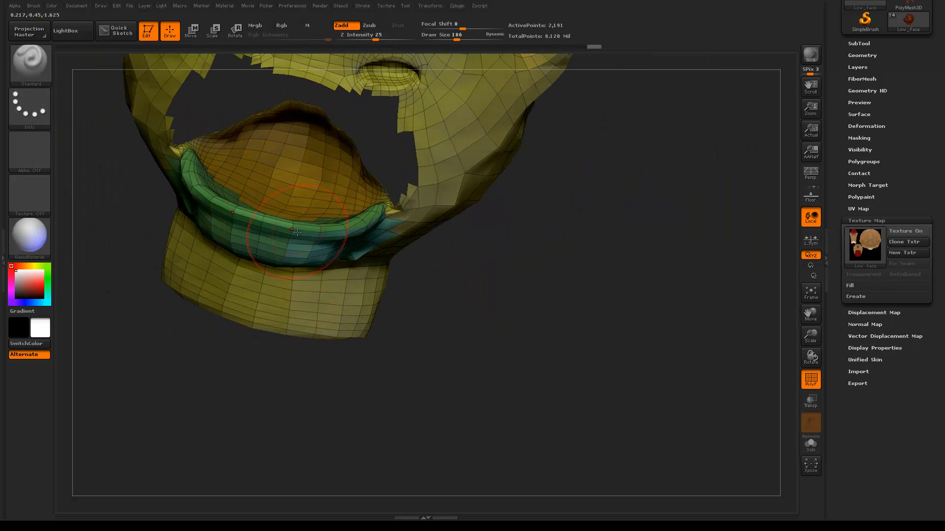
pyautogui.press('ctrl')
pyautogui.moveTo(443, 274); pyautogui.dragTo(405, 241)
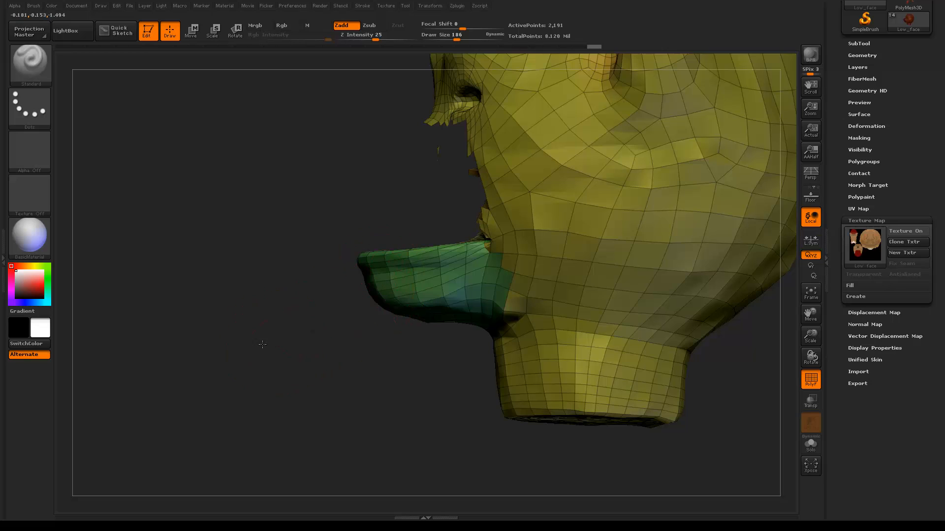
# - Try to swing the lower jaw down by drawing a Transpose Move line along it from the side view
pyautogui.moveTo(262, 344); pyautogui.dragTo(267, 344)
pyautogui.press('space')
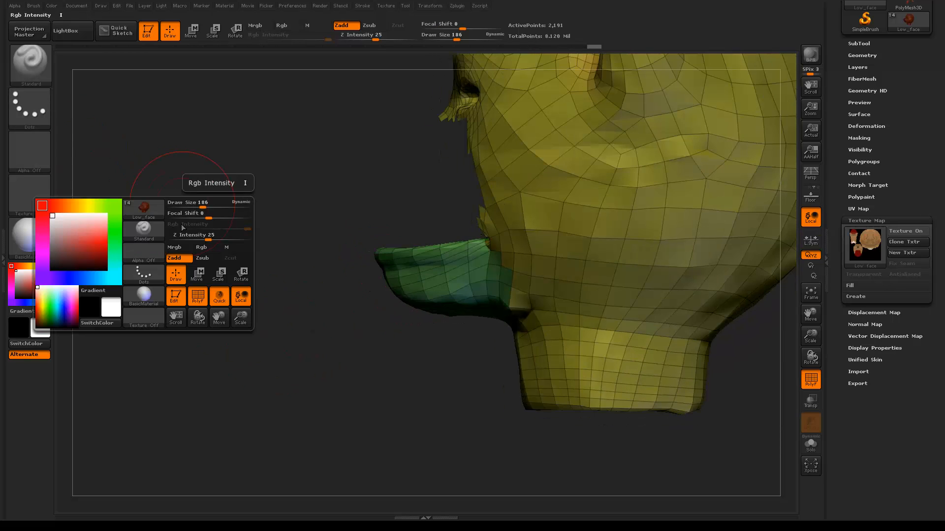
pyautogui.click(154, 232)
pyautogui.click(452, 245)
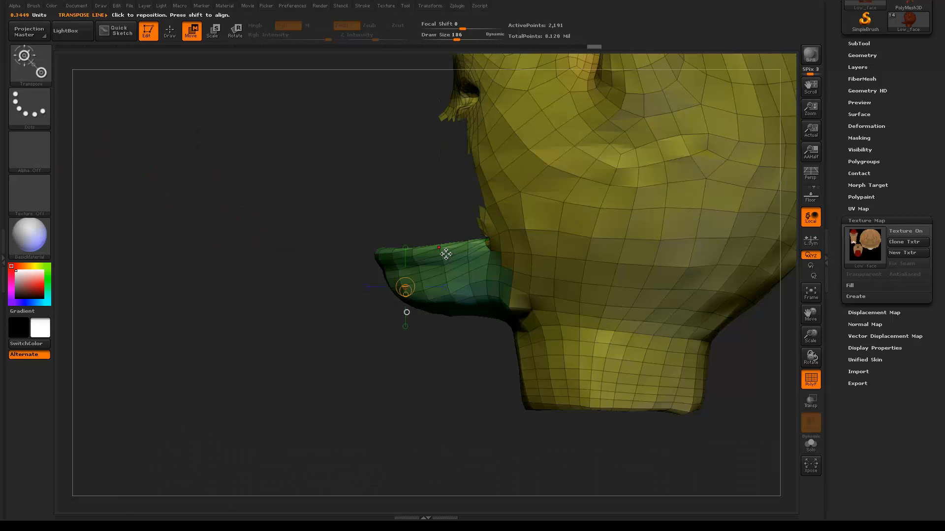
pyautogui.moveTo(526, 265)
pyautogui.mouseDown()
pyautogui.moveTo(381, 270)
pyautogui.moveTo(398, 270)
pyautogui.moveTo(396, 298)
pyautogui.mouseUp()
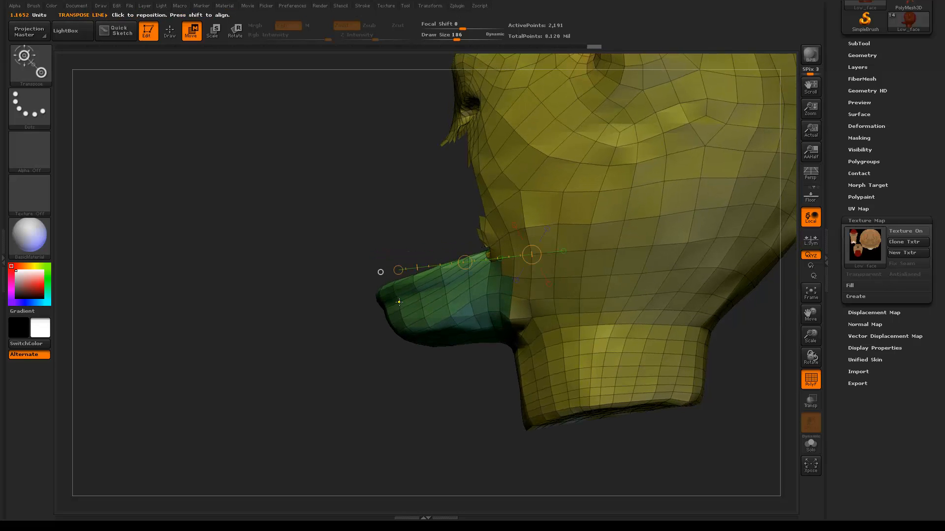
pyautogui.hotkey('ctrl', 'z')
# - Mask the whole head except the green lower-jaw polygroup and turn the head back to its side profile
pyautogui.moveTo(409, 337); pyautogui.dragTo(434, 340)
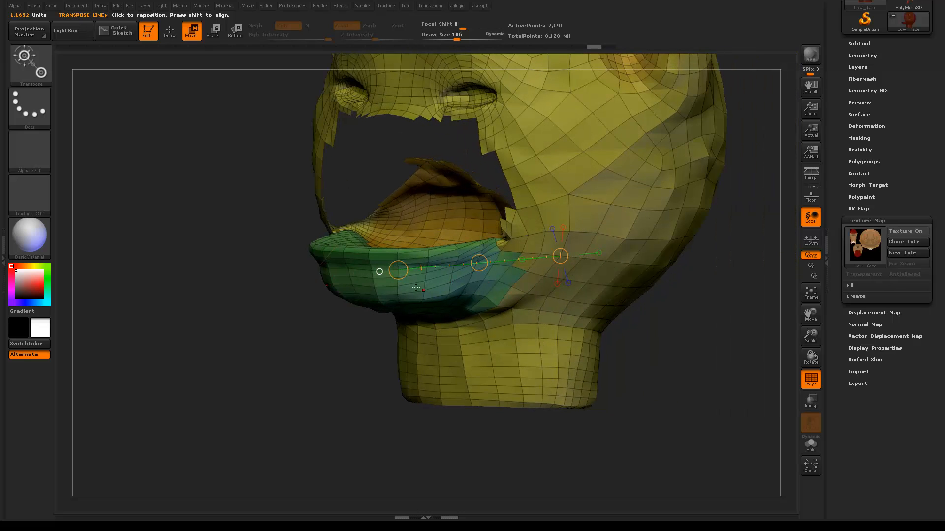
pyautogui.keyDown('ctrl'); pyautogui.moveTo(420, 286); pyautogui.dragTo(432, 319); pyautogui.keyUp('ctrl')
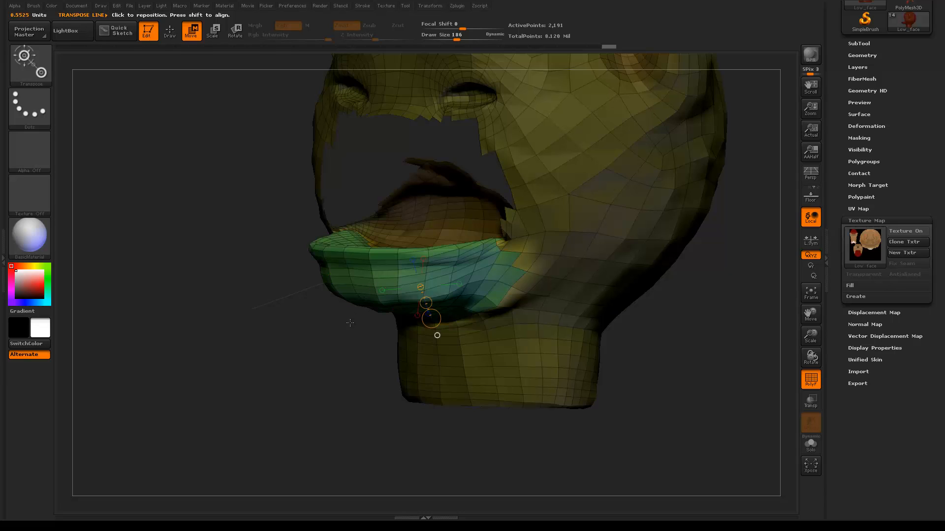
pyautogui.moveTo(350, 322); pyautogui.dragTo(325, 323)
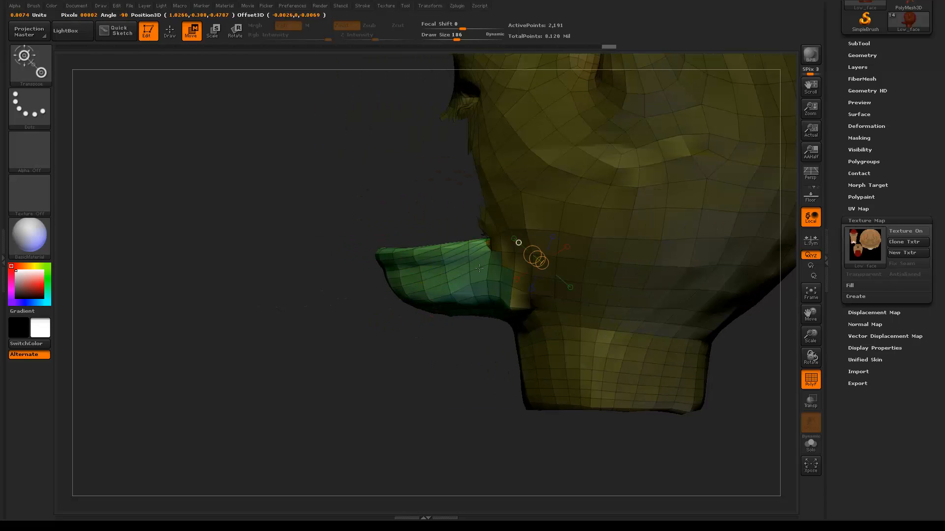
# - Lay a Transpose line along the upper edge of the lower jaw, from the mouth corner to the chin tip
pyautogui.moveTo(542, 263); pyautogui.dragTo(399, 274)
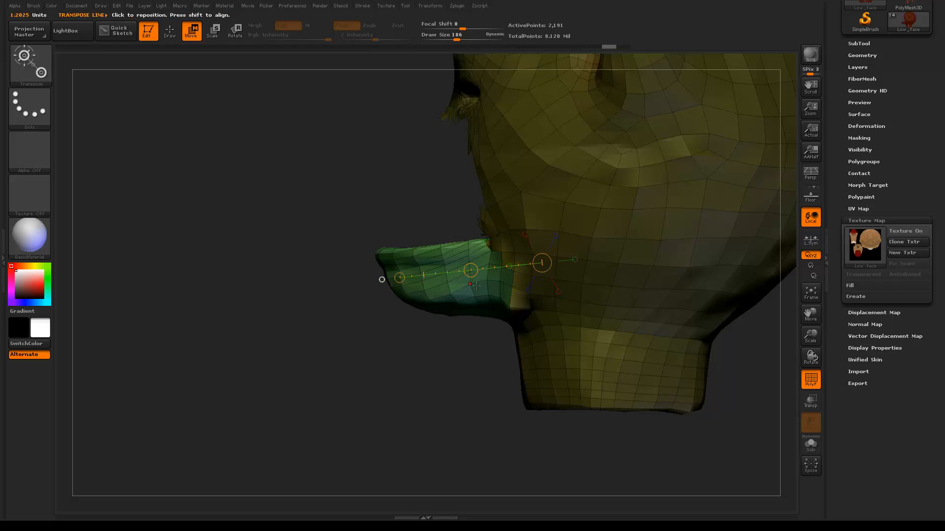
pyautogui.moveTo(488, 281)
pyautogui.mouseDown()
pyautogui.moveTo(401, 278)
pyautogui.moveTo(429, 291)
pyautogui.mouseUp()
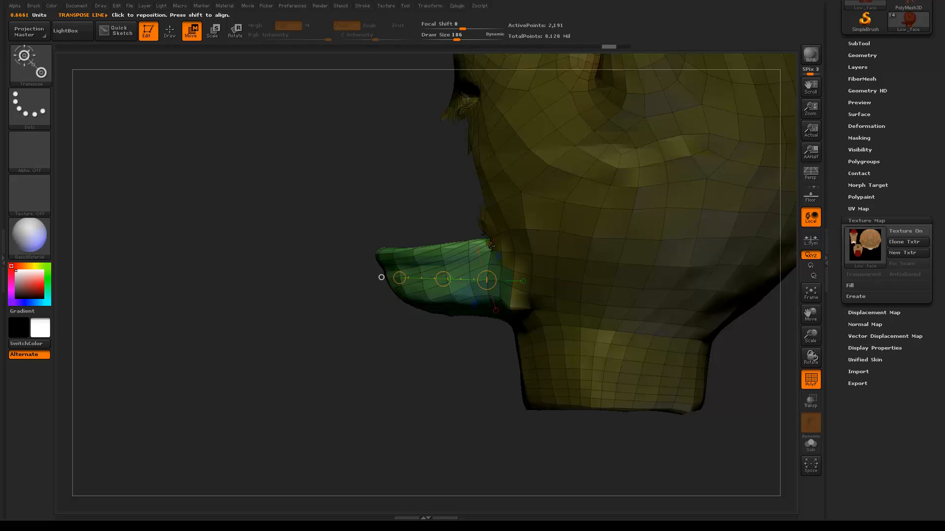
pyautogui.moveTo(491, 246); pyautogui.dragTo(397, 268)
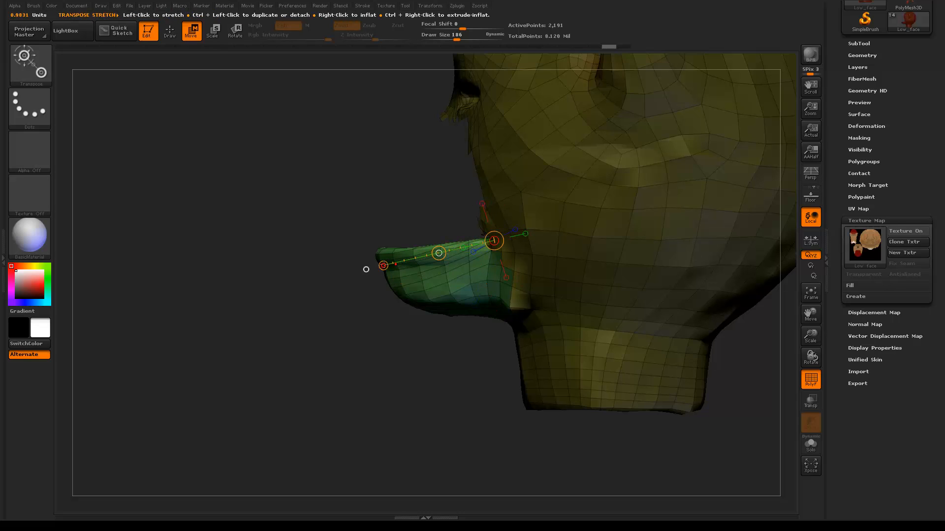
# - Try to rotate the unmasked lower jaw downward around the mouth corner with Transpose Rotate
pyautogui.press('r')
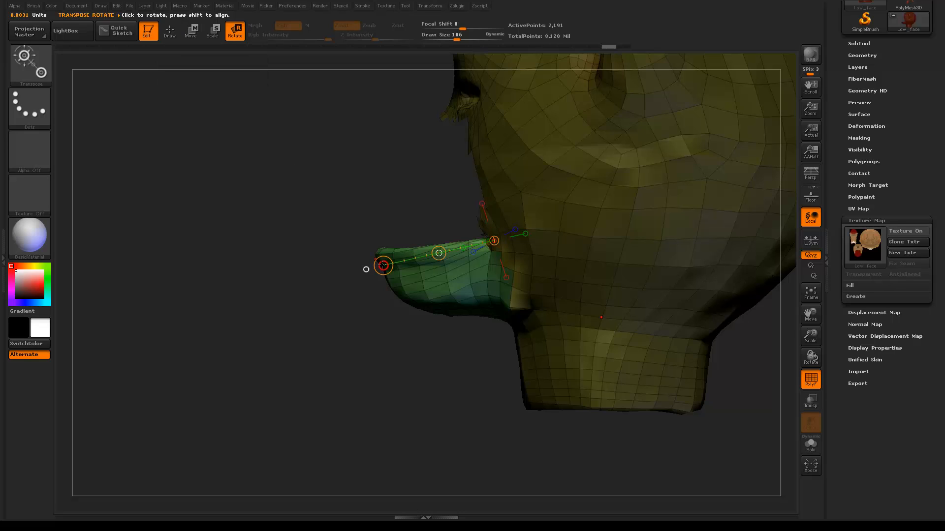
pyautogui.moveTo(383, 266); pyautogui.dragTo(394, 305)
pyautogui.hotkey('ctrl', 'z')
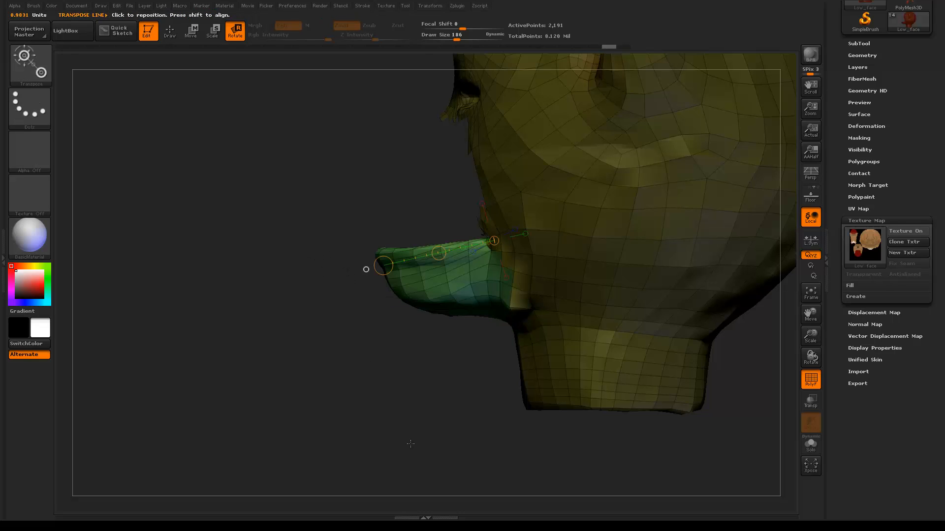
pyautogui.press('super')
pyautogui.click(318, 512)
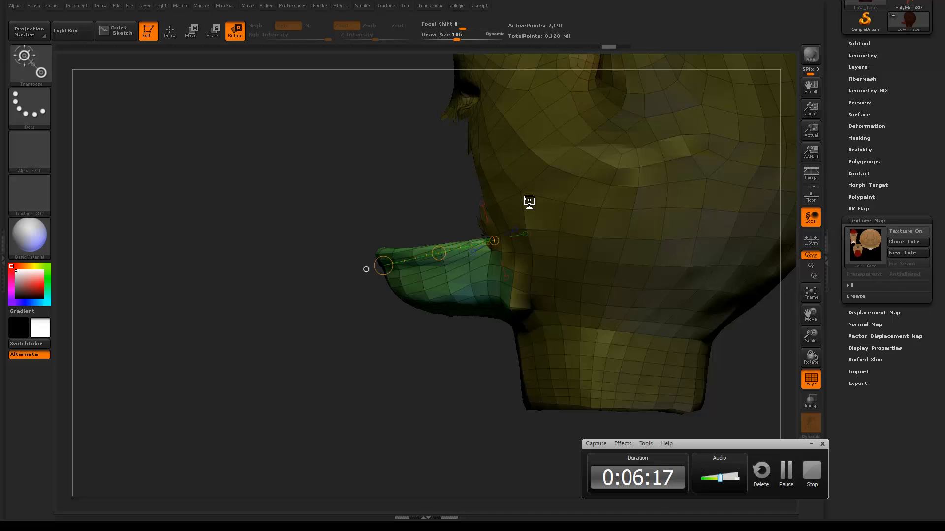
pyautogui.click(786, 474)
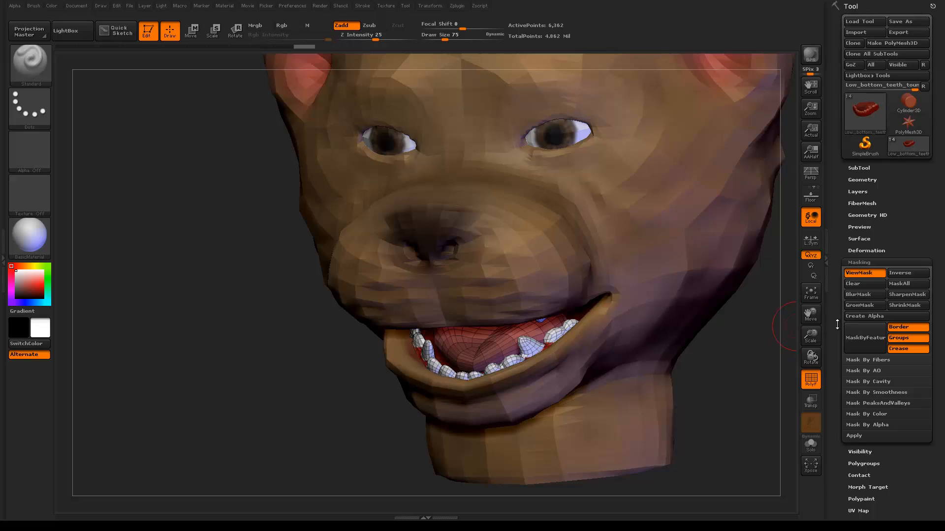
# - Select the Move Topological brush and set its draw size to 277, with the open-mouthed head in side profile
pyautogui.click(870, 305)
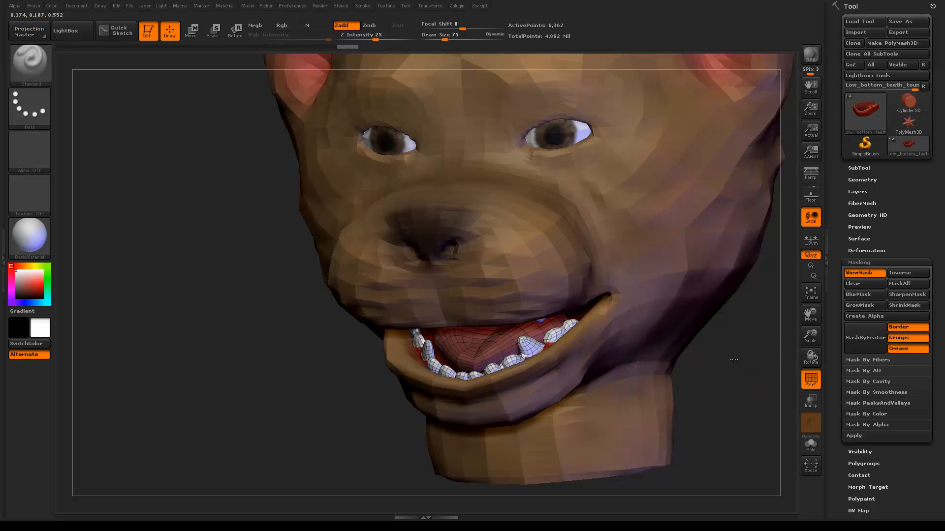
pyautogui.moveTo(733, 360); pyautogui.dragTo(575, 360)
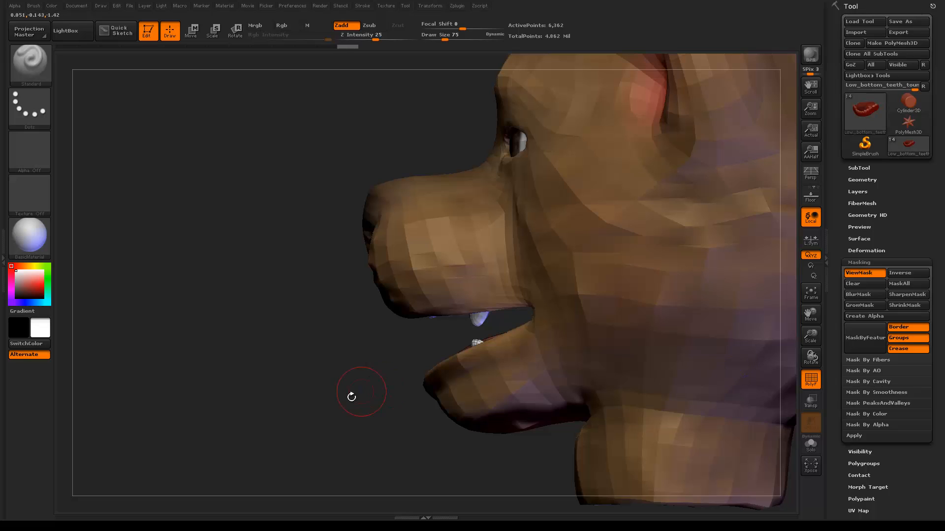
pyautogui.rightClick(345, 405)
pyautogui.click(295, 385)
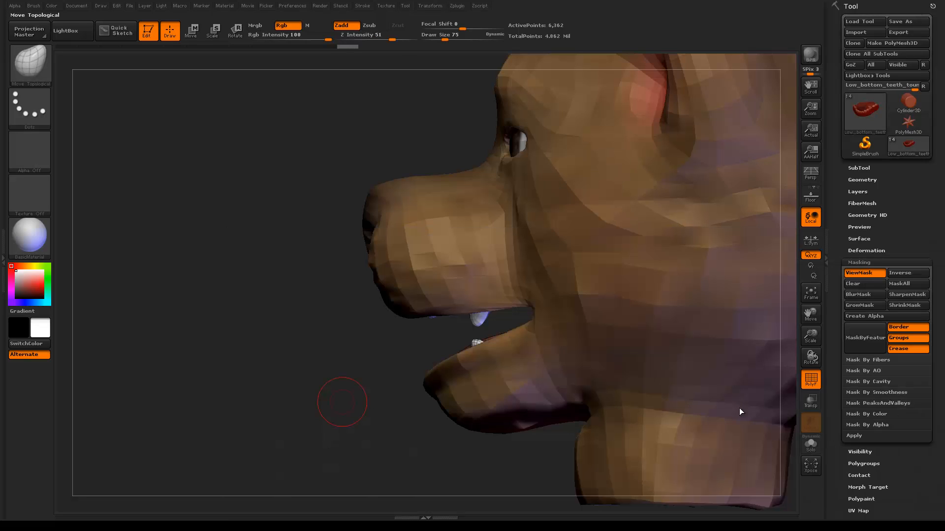
pyautogui.click(738, 408)
pyautogui.press('space')
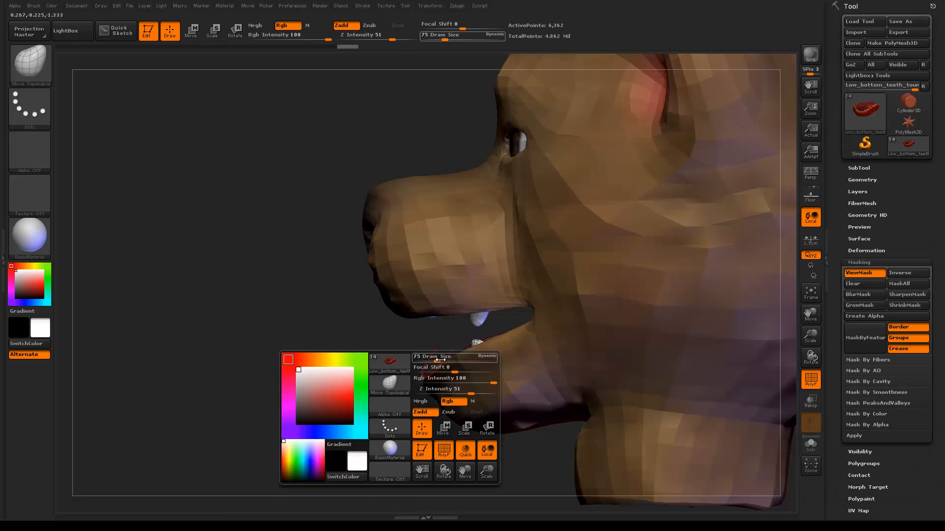
pyautogui.moveTo(438, 359); pyautogui.dragTo(457, 359)
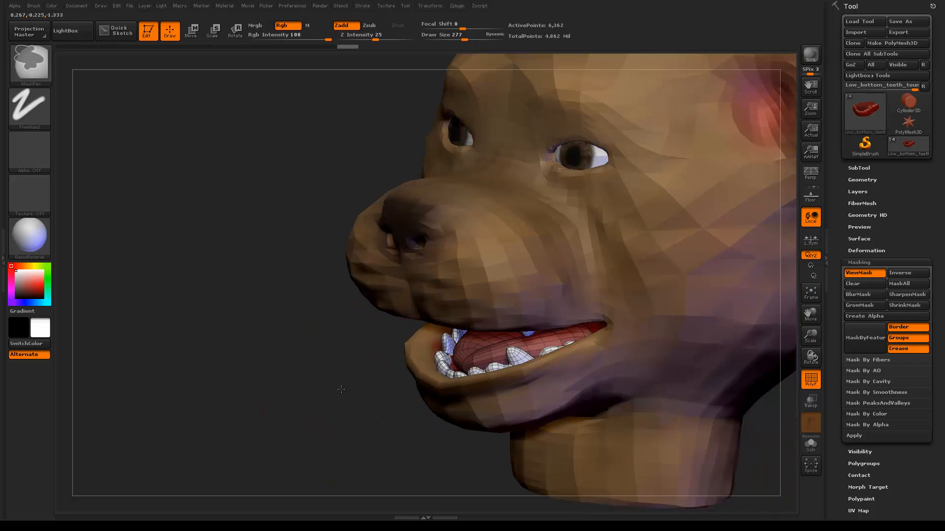
pyautogui.keyDown('ctrl'); pyautogui.click(367, 378); pyautogui.keyUp('ctrl')
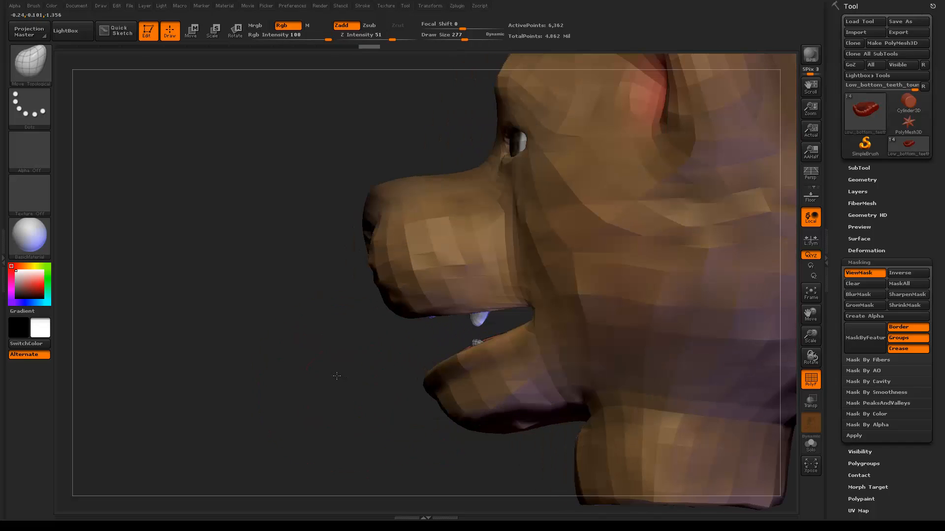
pyautogui.click(436, 340)
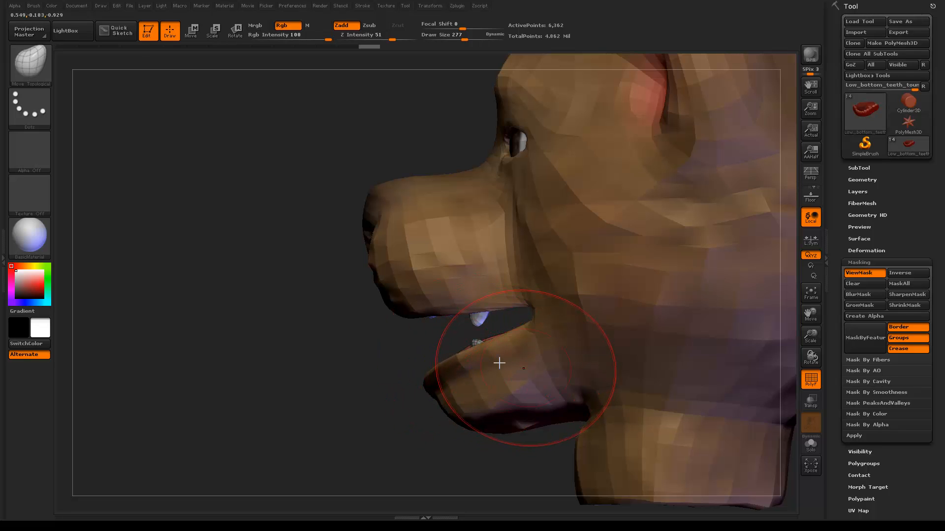
pyautogui.moveTo(388, 392)
pyautogui.mouseDown()
pyautogui.moveTo(402, 391)
pyautogui.moveTo(365, 375)
pyautogui.mouseUp()
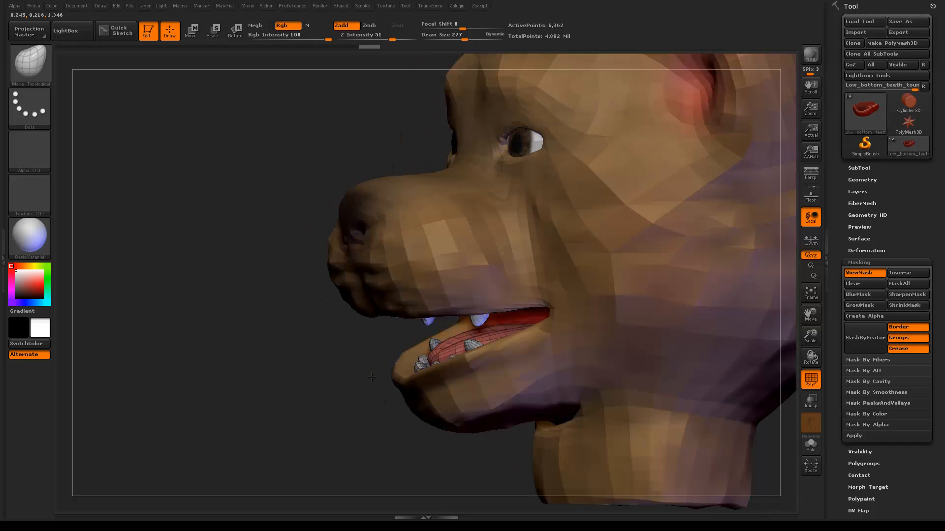
pyautogui.press('super')
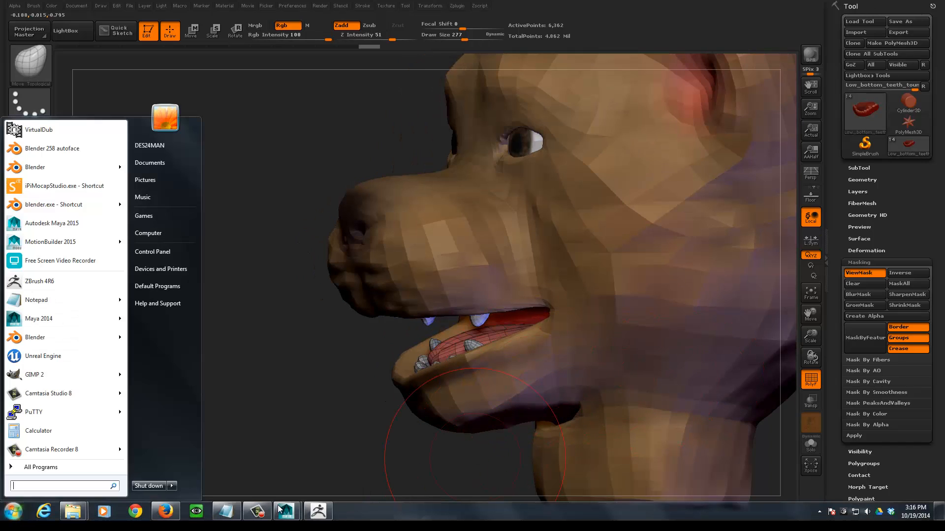
pyautogui.click(260, 510)
pyautogui.click(787, 472)
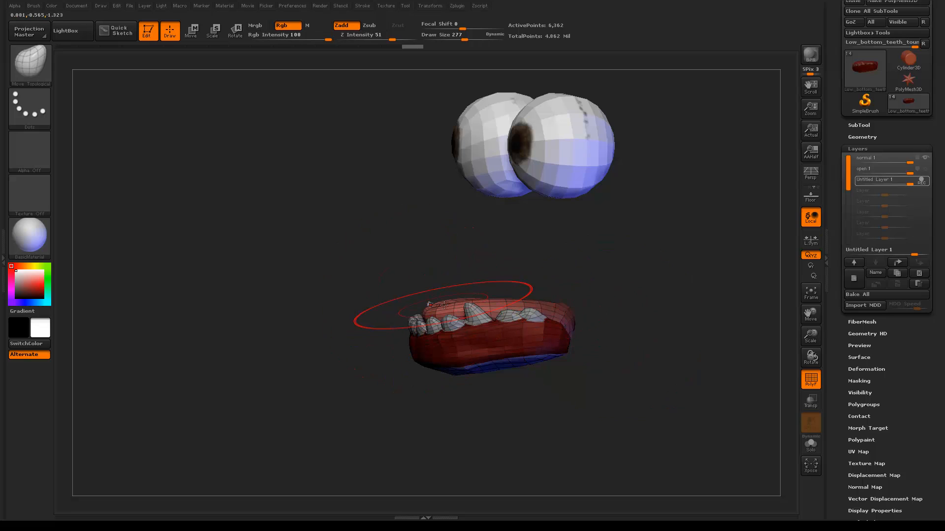
# - Pull the tongue forward and up past the lower front teeth with Move Topological, recording into Untitled Layer 1
pyautogui.moveTo(443, 305)
pyautogui.mouseDown()
pyautogui.moveTo(374, 286)
pyautogui.moveTo(382, 280)
pyautogui.mouseUp()
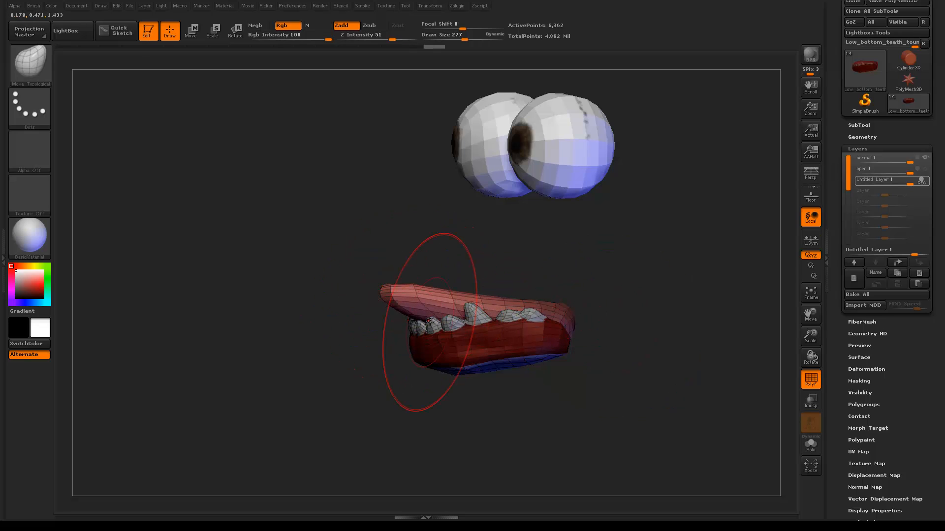
pyautogui.moveTo(432, 320); pyautogui.dragTo(433, 288)
pyautogui.moveTo(657, 274)
pyautogui.mouseDown()
pyautogui.moveTo(400, 275)
pyautogui.moveTo(381, 289)
pyautogui.mouseUp()
pyautogui.moveTo(441, 293)
pyautogui.mouseDown()
pyautogui.moveTo(463, 273)
pyautogui.moveTo(532, 292)
pyautogui.mouseUp()
pyautogui.moveTo(394, 295); pyautogui.dragTo(387, 295)
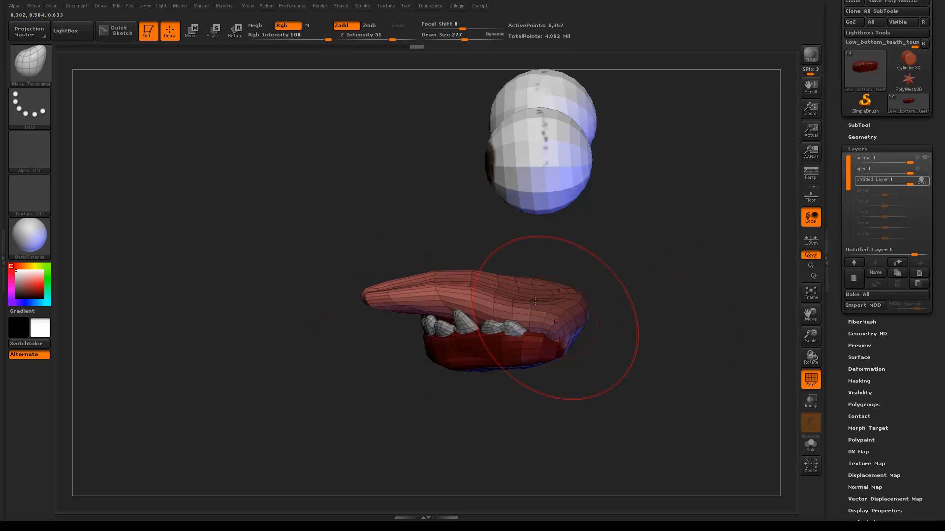
pyautogui.press('ctrl')
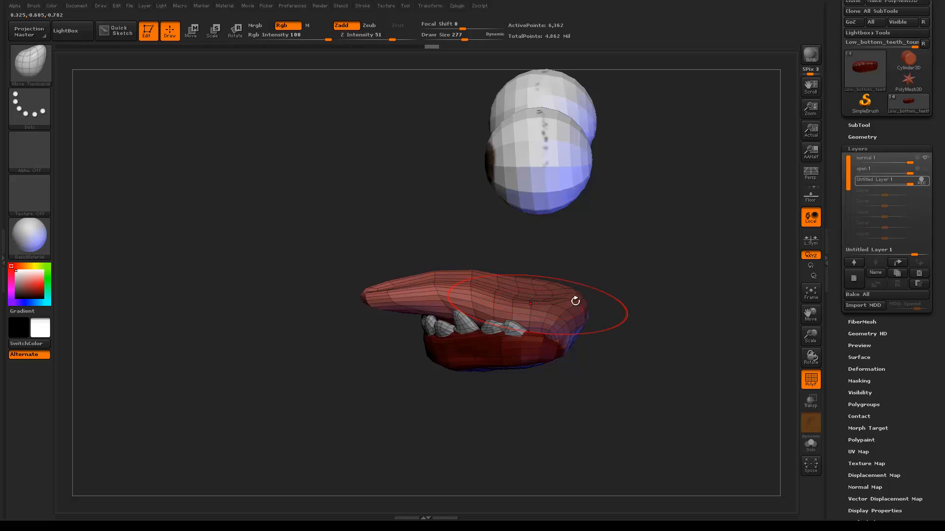
pyautogui.press('super')
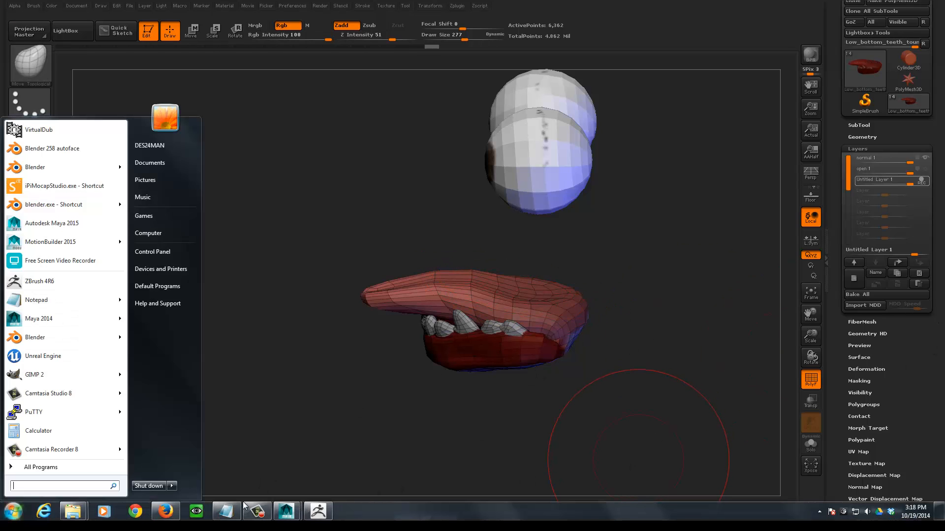
pyautogui.click(256, 512)
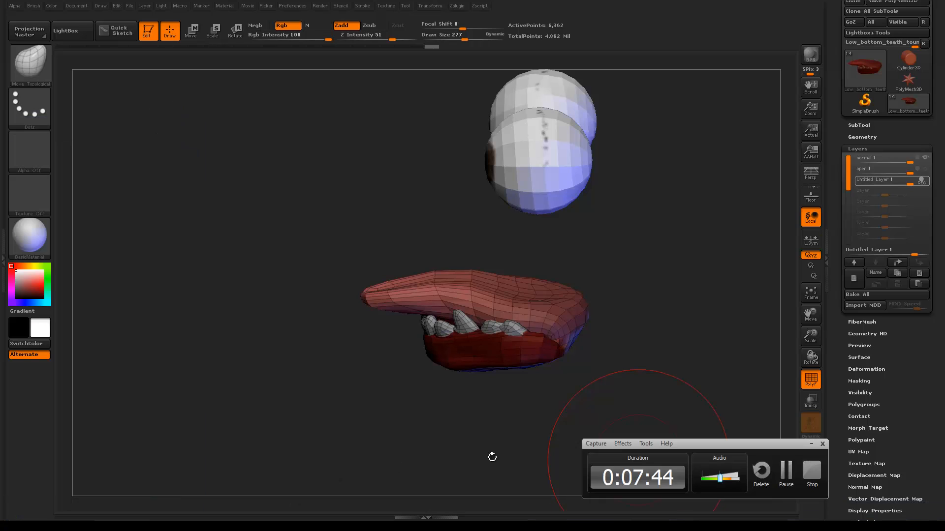
pyautogui.click(784, 472)
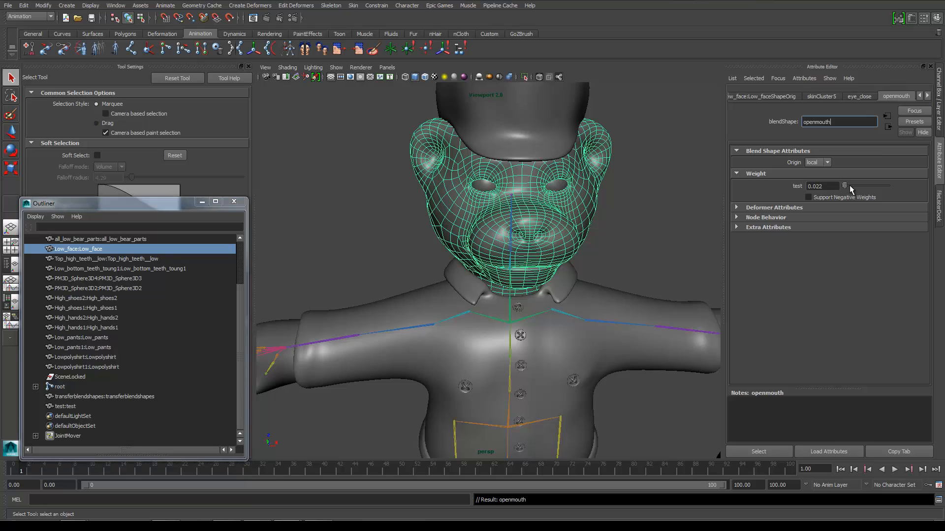
# - Test the openmouth blend shape in Maya by raising its test weight and returning it to 0
pyautogui.moveTo(844, 188); pyautogui.dragTo(939, 194)
pyautogui.moveTo(858, 192); pyautogui.dragTo(780, 195)
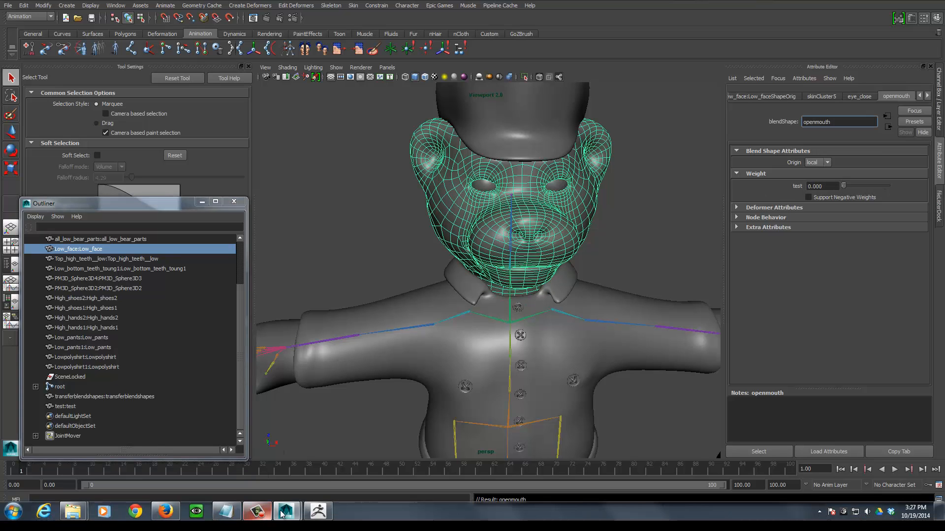
# - Switch to ZBrush, hide the face's open layer and show its angry layer
pyautogui.click(319, 512)
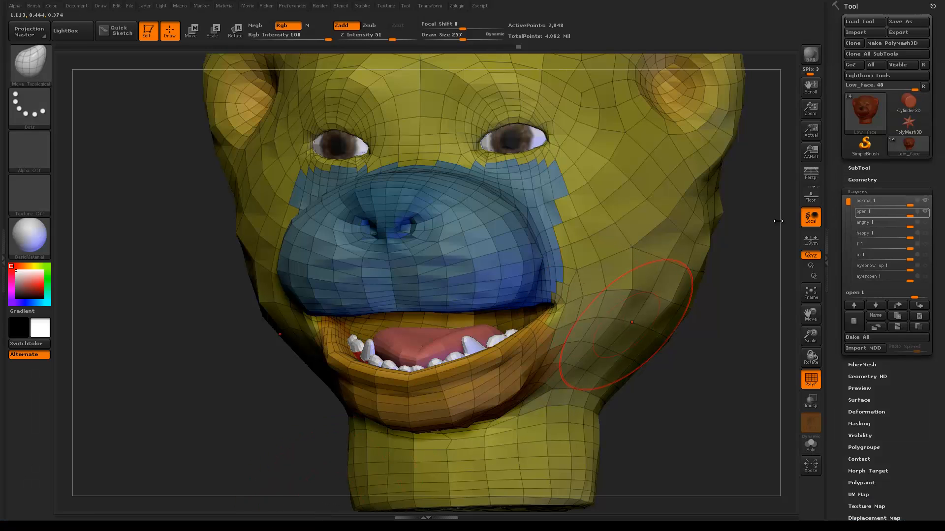
pyautogui.click(926, 214)
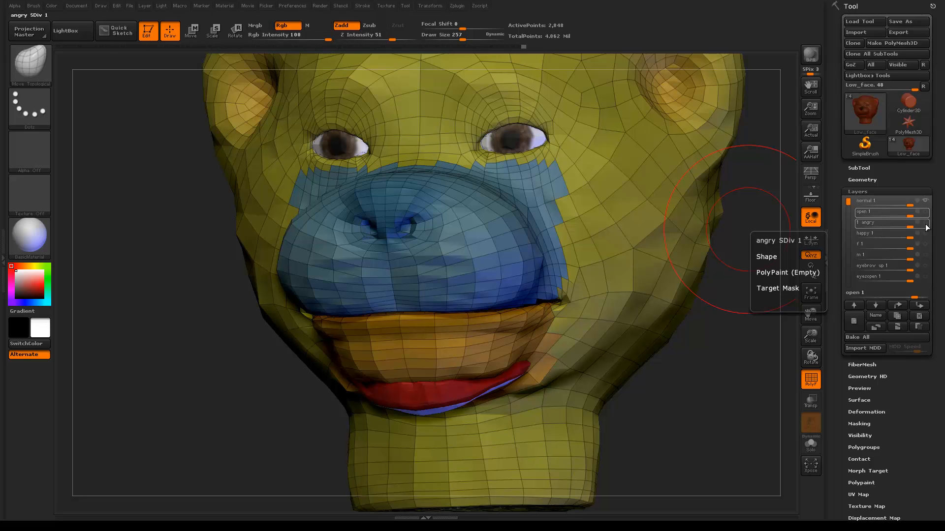
pyautogui.click(926, 224)
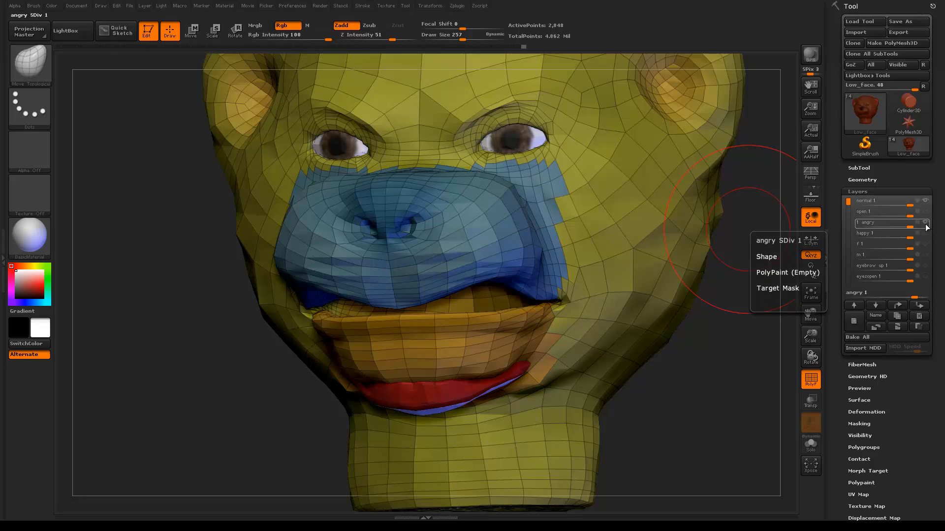
# - Export the angry face mesh as a Maya file named test.ma in the officer bearhug folder, replacing the existing file
pyautogui.click(909, 33)
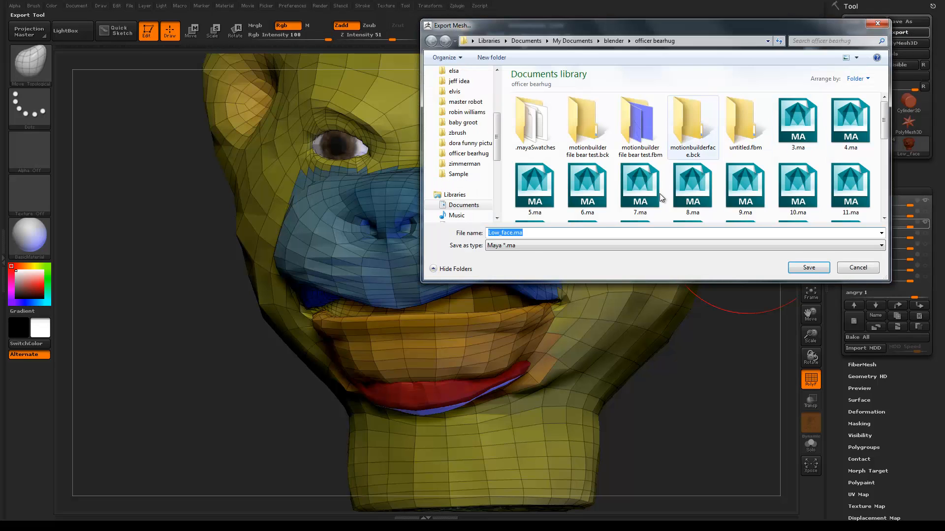
pyautogui.write('test')
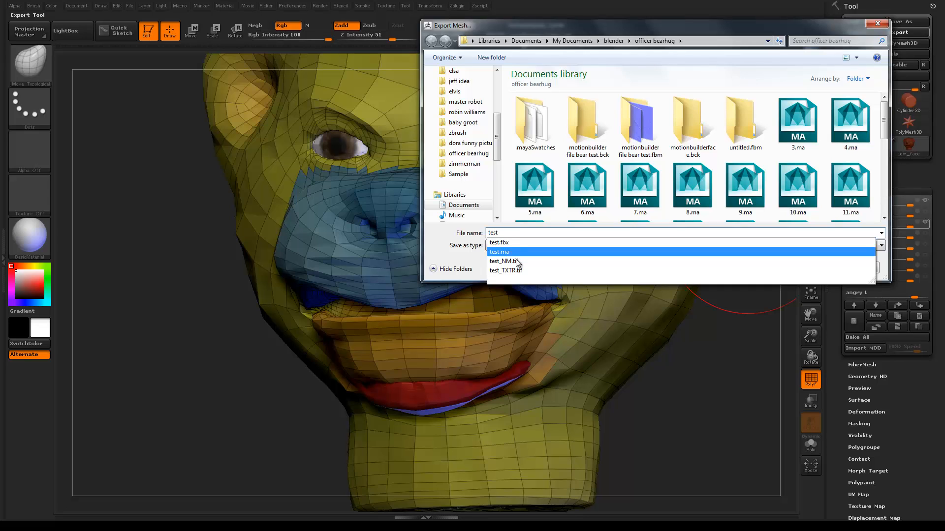
pyautogui.click(517, 257)
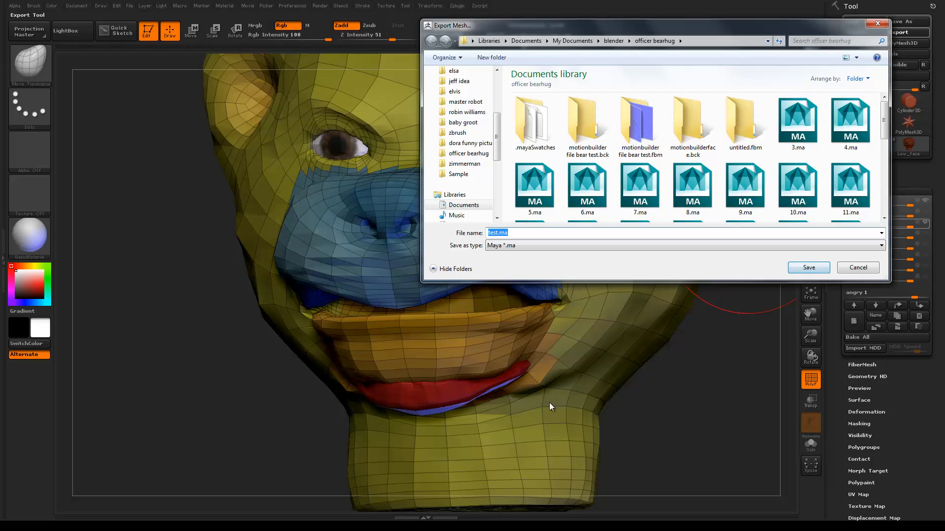
pyautogui.press('super')
pyautogui.click(258, 510)
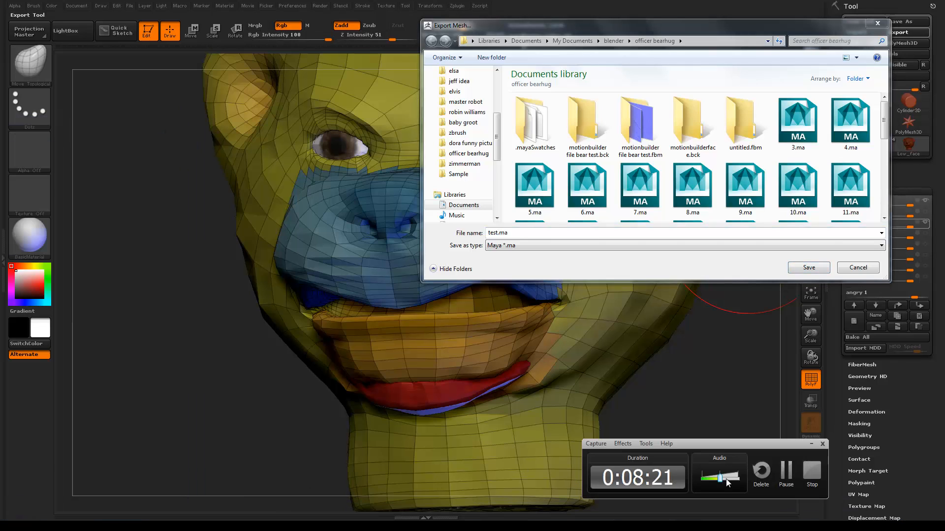
pyautogui.click(784, 467)
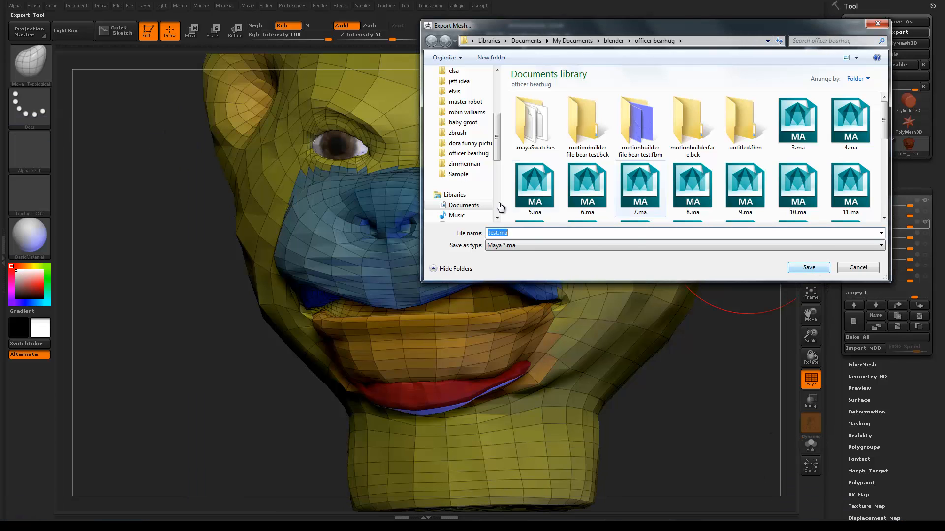
pyautogui.click(804, 268)
pyautogui.click(502, 265)
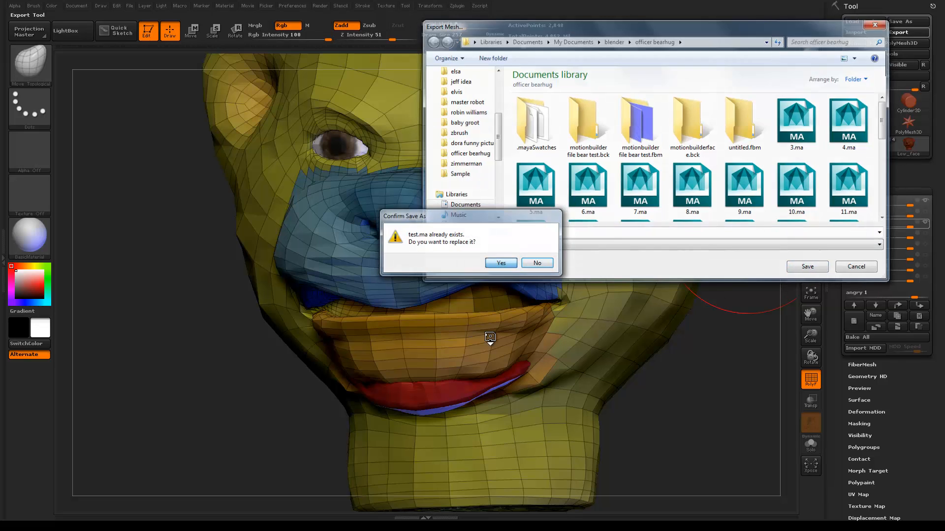
# - Switch to Maya and import test.ma into the bear scene
pyautogui.press('super')
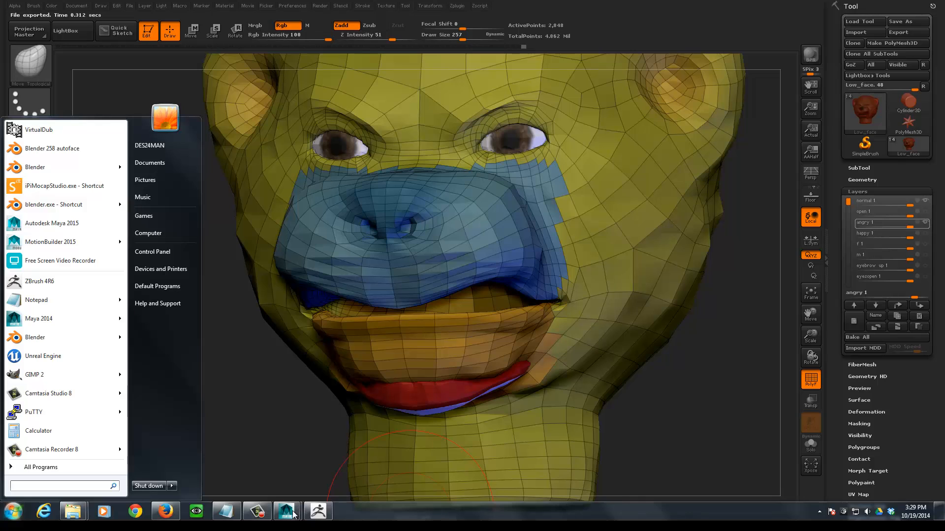
pyautogui.click(295, 513)
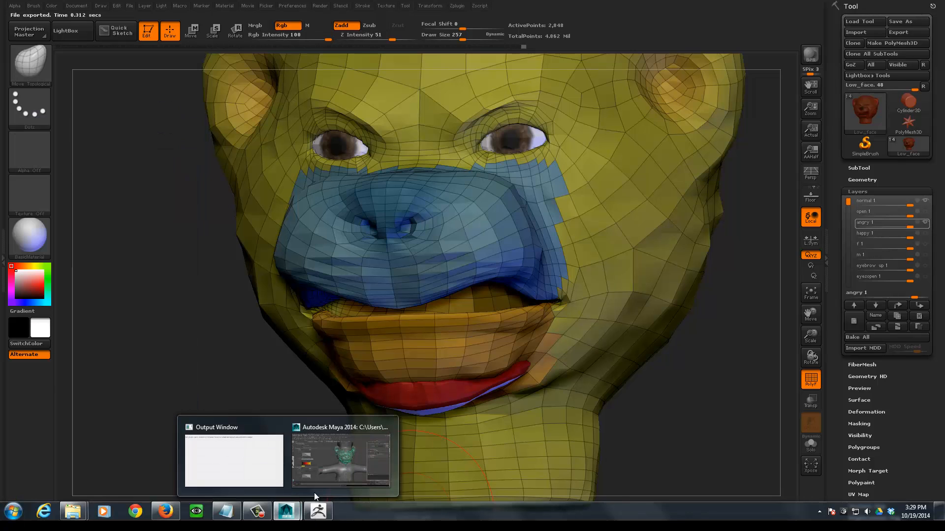
pyautogui.click(339, 468)
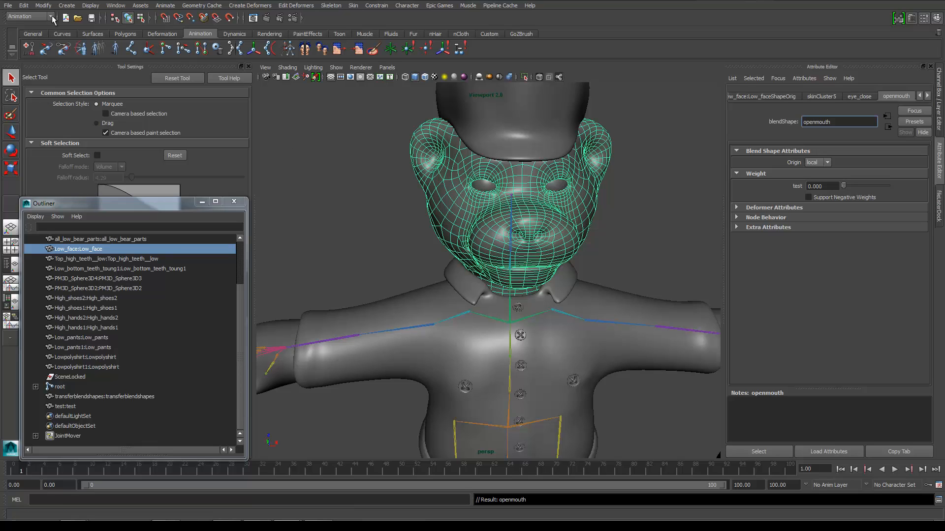
pyautogui.click(8, 5)
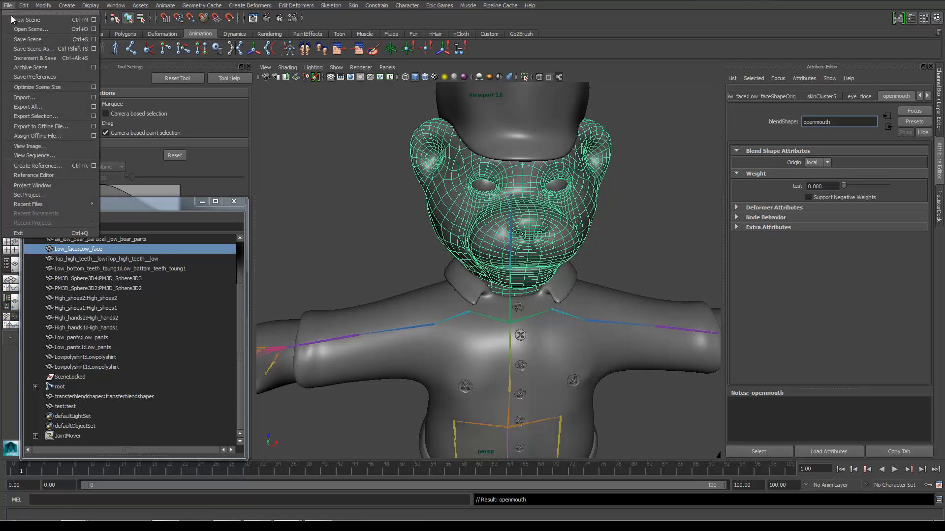
pyautogui.click(36, 98)
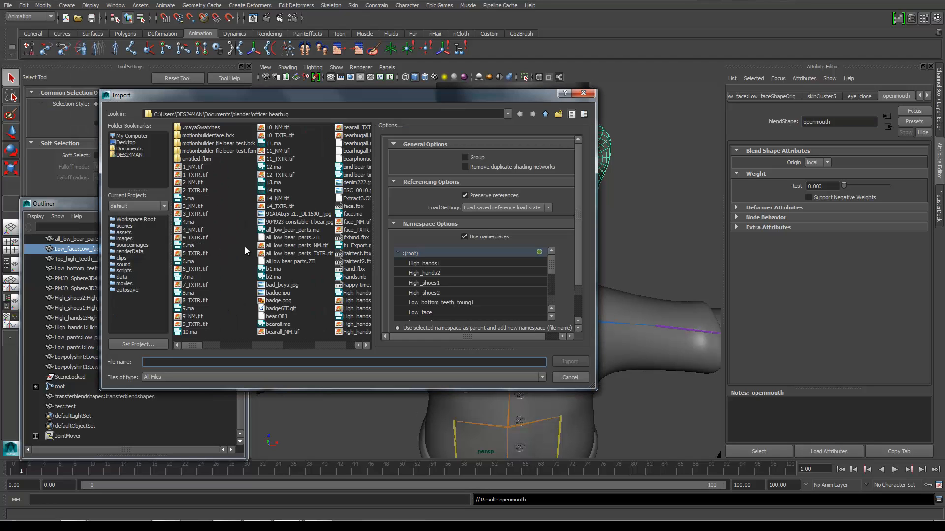
pyautogui.write('test')
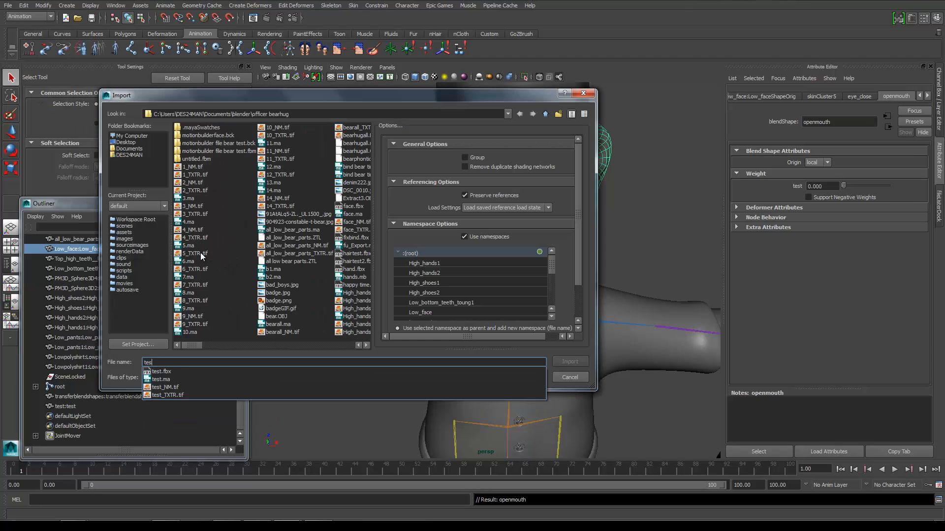
pyautogui.click(164, 380)
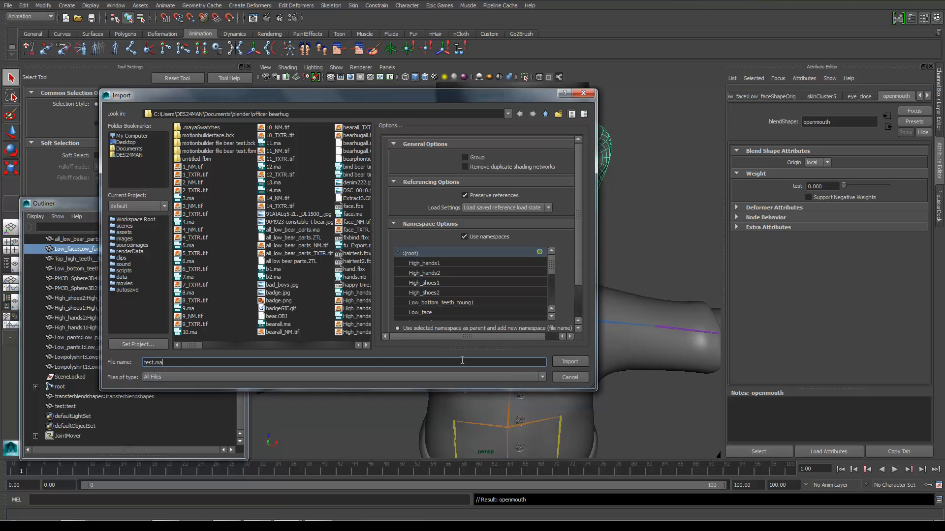
pyautogui.click(569, 361)
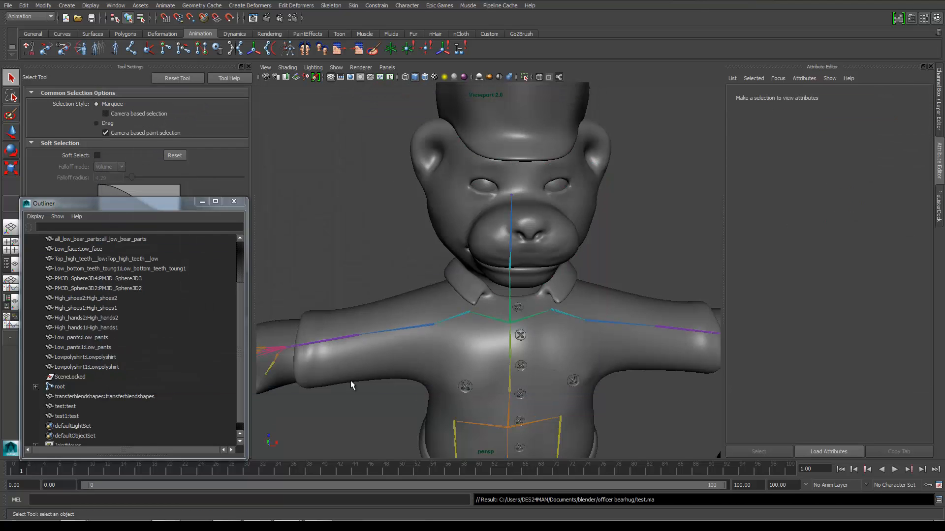
# - Create a blend shape on the bear's Low_face mesh using the newly imported test1:test head as the target
pyautogui.moveTo(235, 367); pyautogui.dragTo(238, 374)
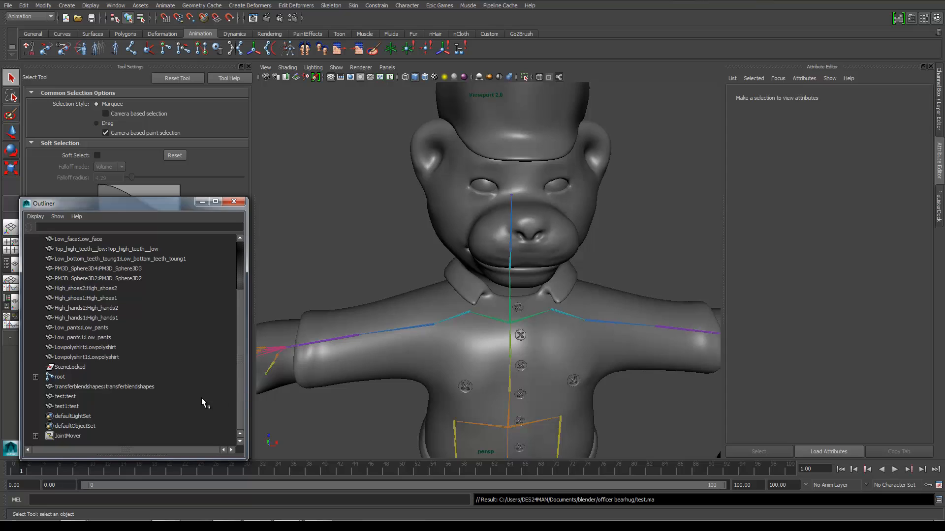
pyautogui.click(72, 406)
pyautogui.click(592, 211)
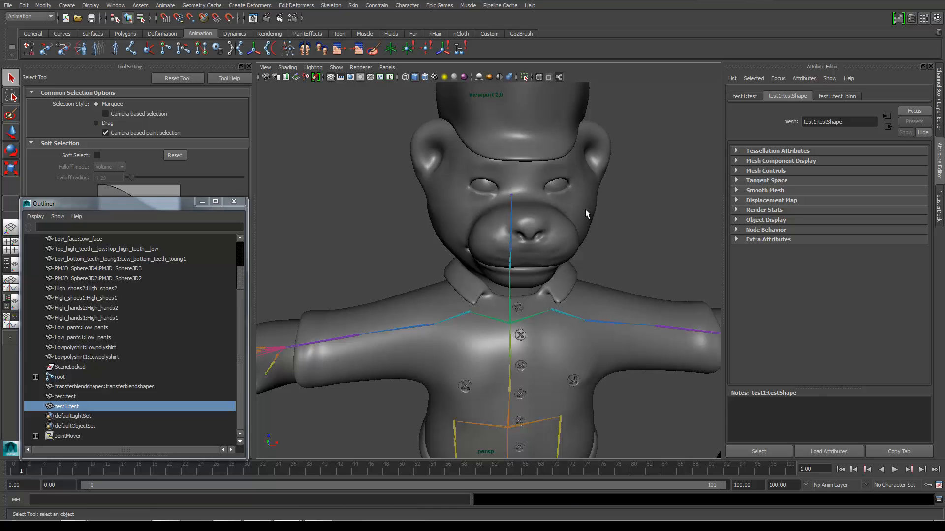
pyautogui.click(586, 209)
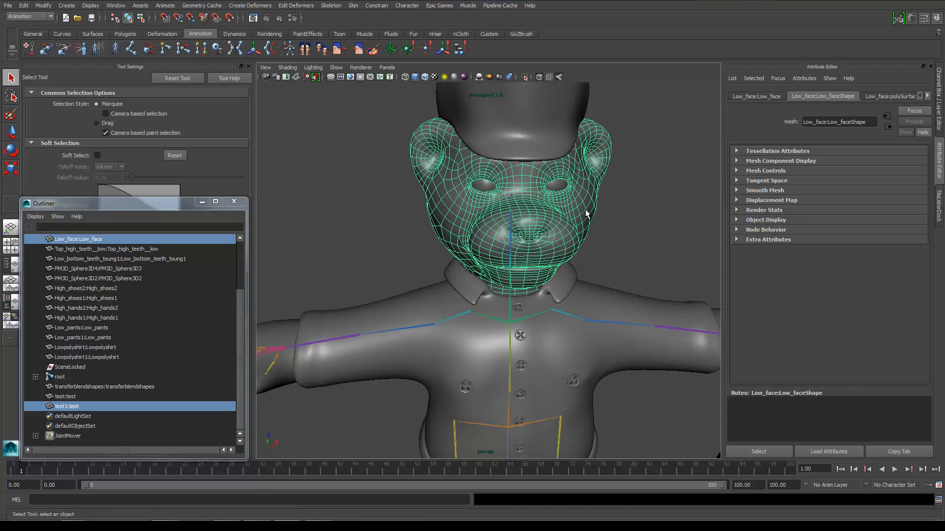
pyautogui.click(251, 5)
pyautogui.click(259, 18)
# - Test the new blend shape on the face by raising its test weight to about 0.98 and returning it to 0
pyautogui.click(902, 97)
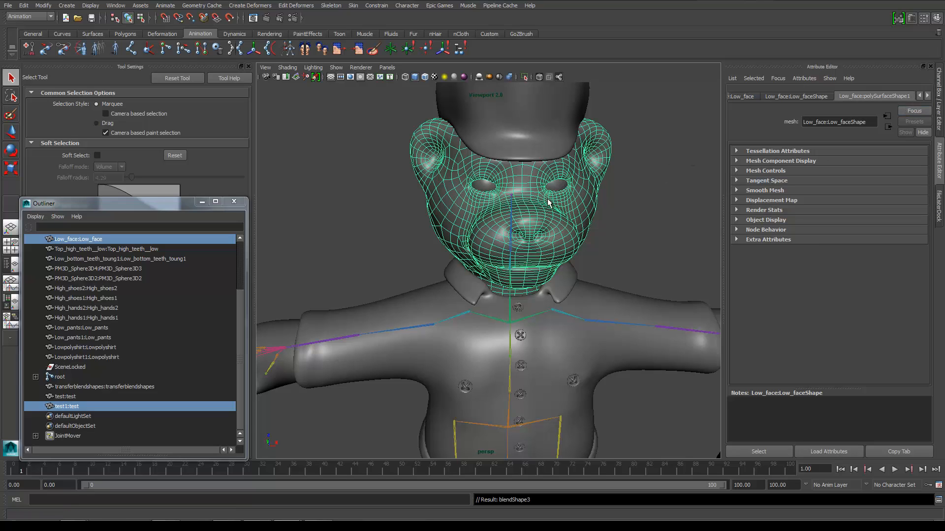
pyautogui.click(595, 198)
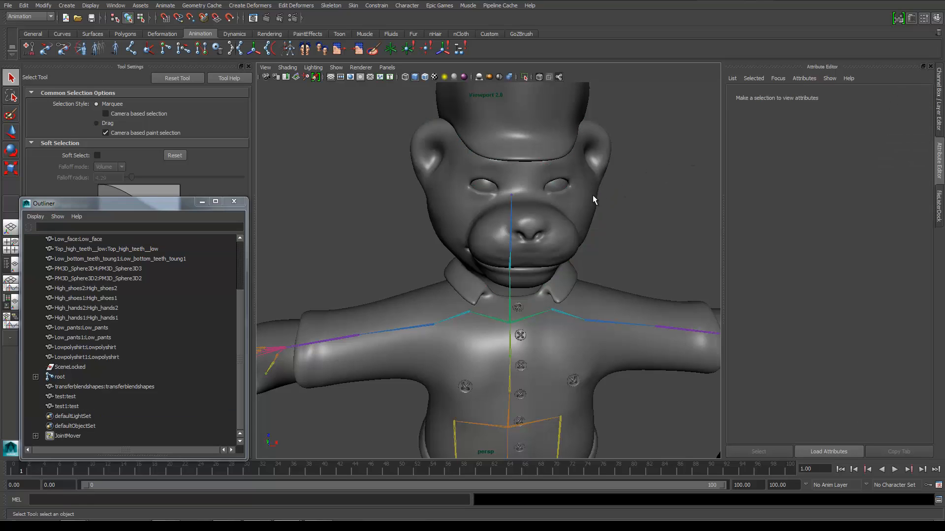
pyautogui.hotkey('ctrl', 'z')
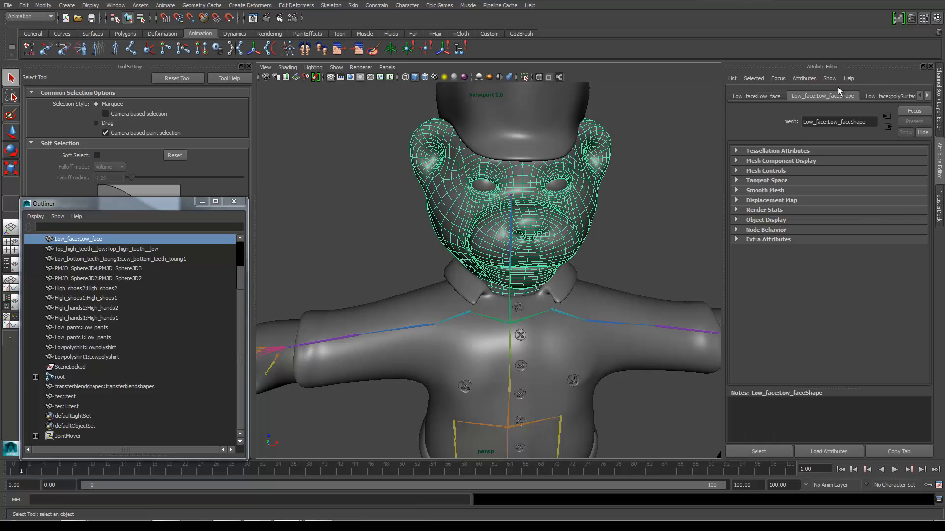
pyautogui.click(875, 98)
pyautogui.scroll(-4, 874, 99)
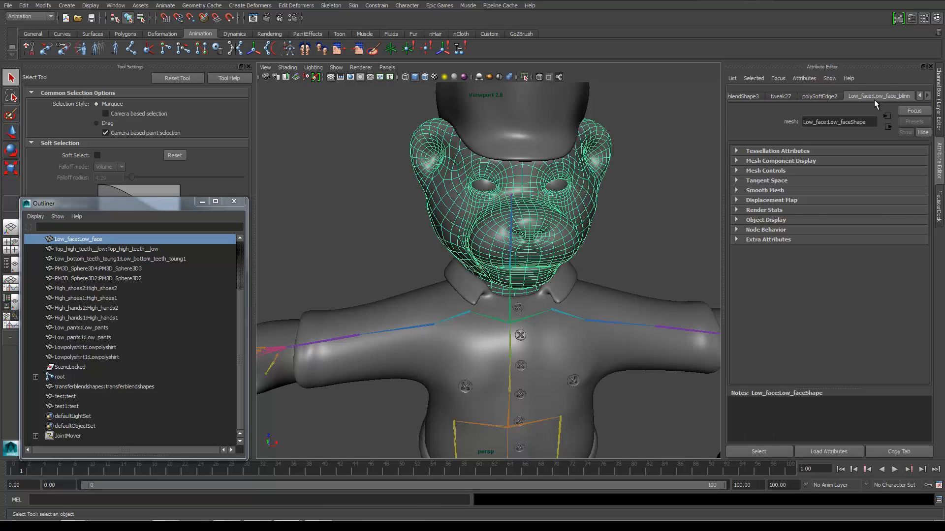
pyautogui.click(754, 97)
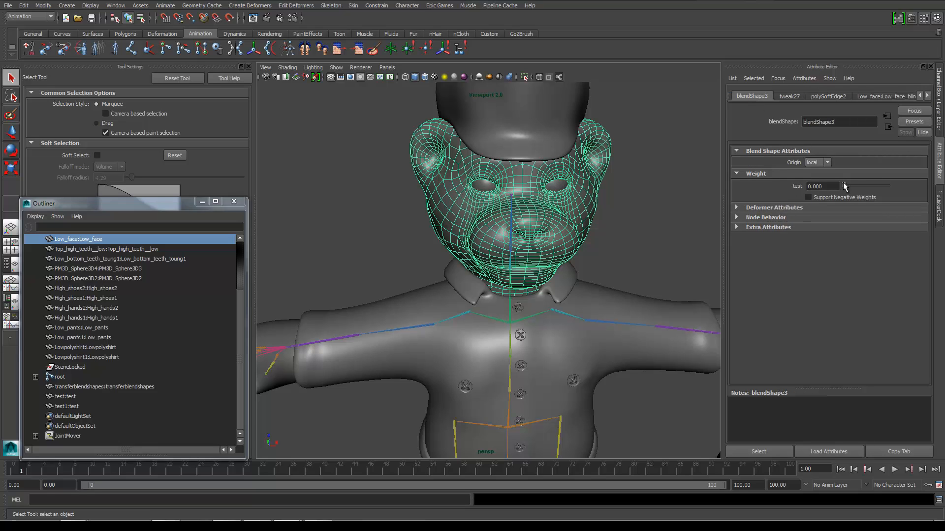
pyautogui.moveTo(845, 186); pyautogui.dragTo(927, 188)
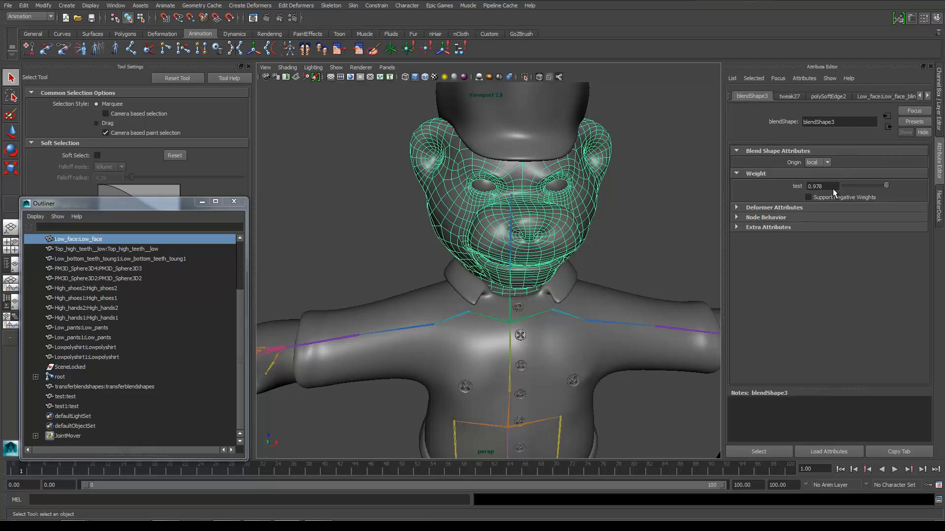
pyautogui.moveTo(833, 188); pyautogui.dragTo(782, 187)
# - Rename the face's new blend shape node as angry
pyautogui.click(854, 120)
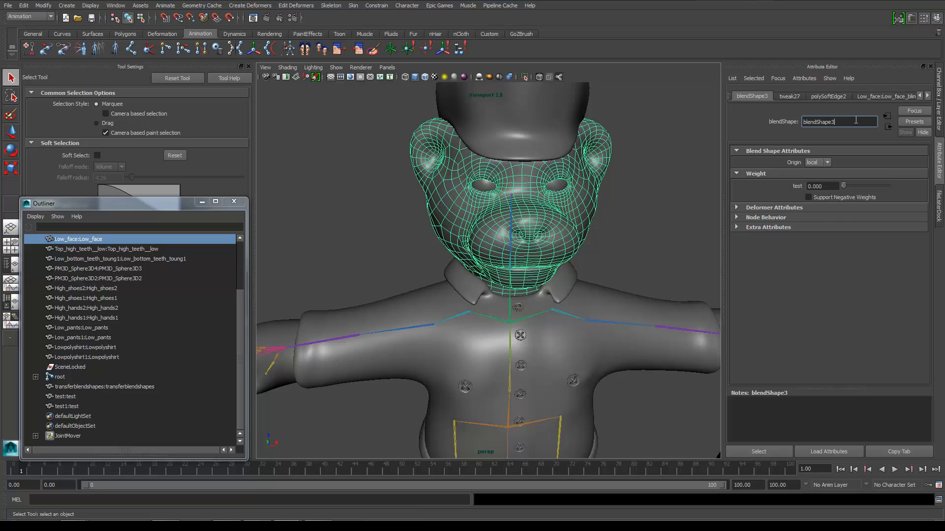
pyautogui.doubleClick(800, 121)
pyautogui.write('angry')
pyautogui.press('Return')
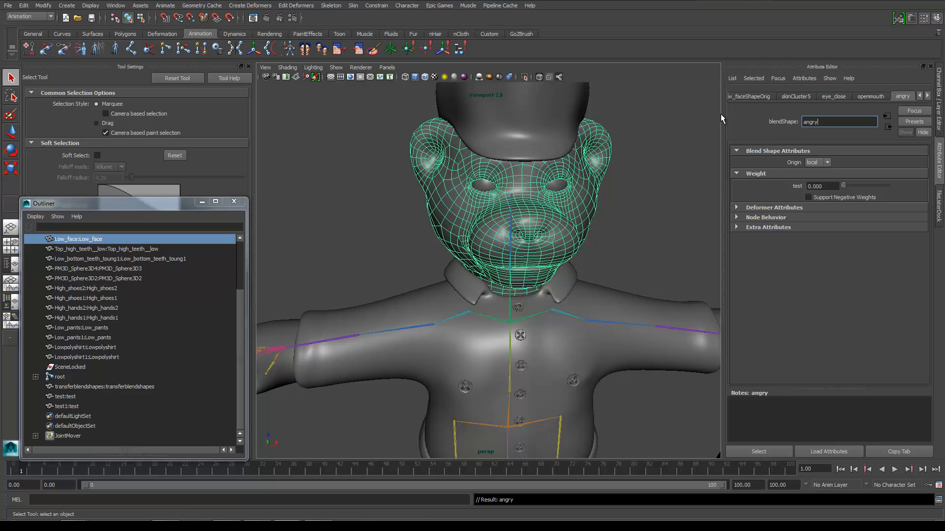
# - Switch to ZBrush, hide the face's angry layer and show its happy layer
pyautogui.moveTo(237, 512)
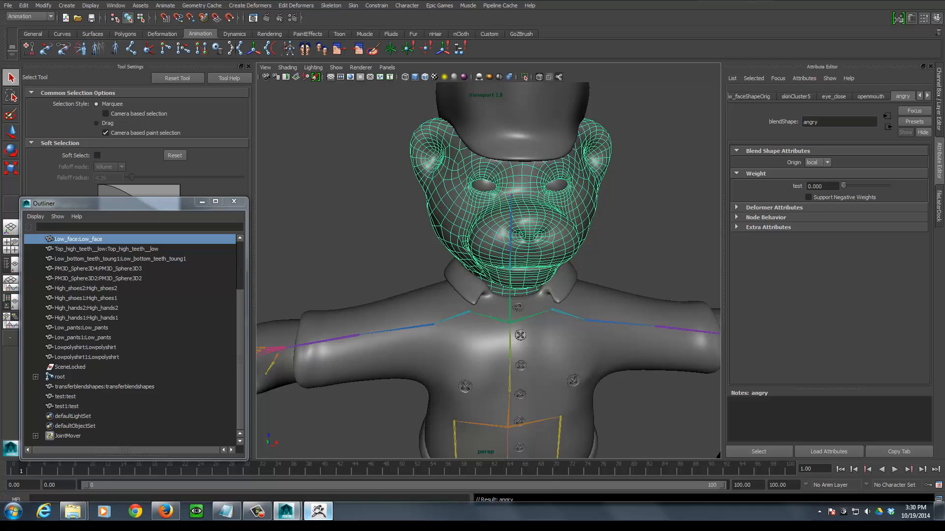
pyautogui.click(318, 512)
pyautogui.moveTo(934, 223)
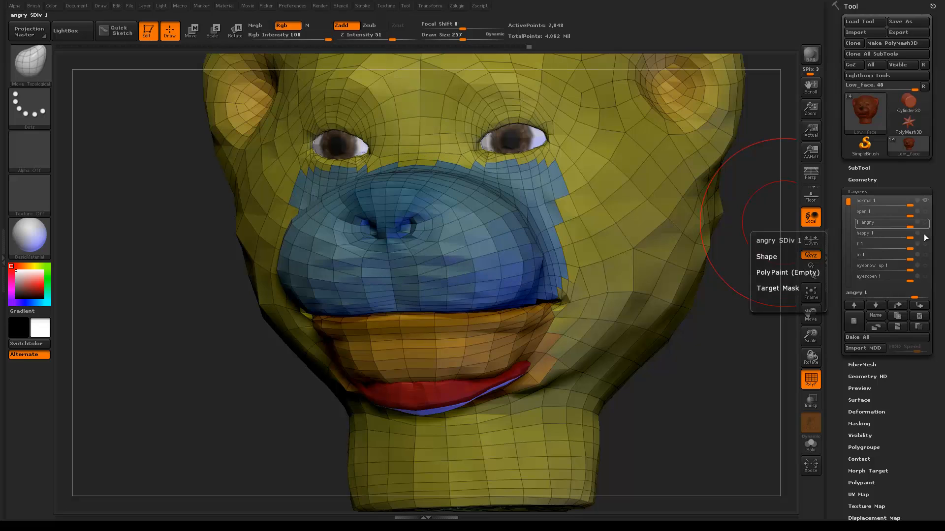
pyautogui.click(924, 233)
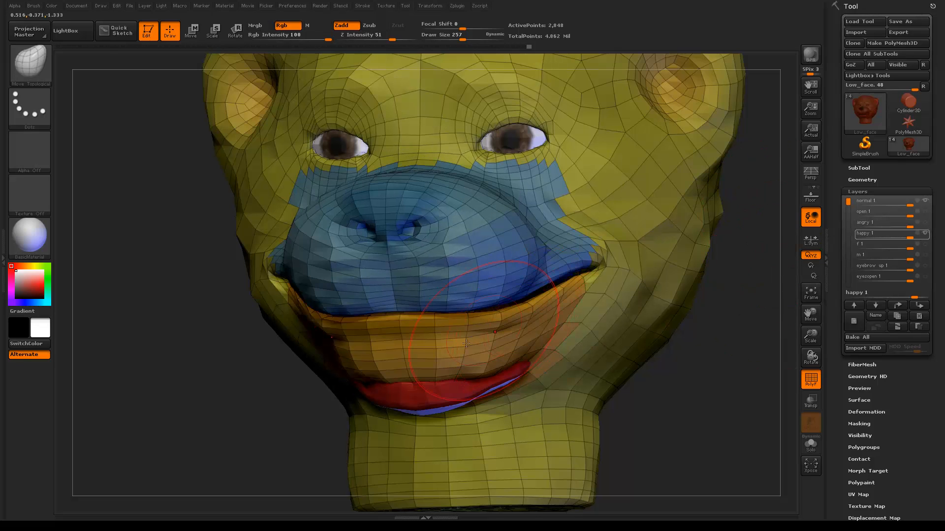
pyautogui.press('super')
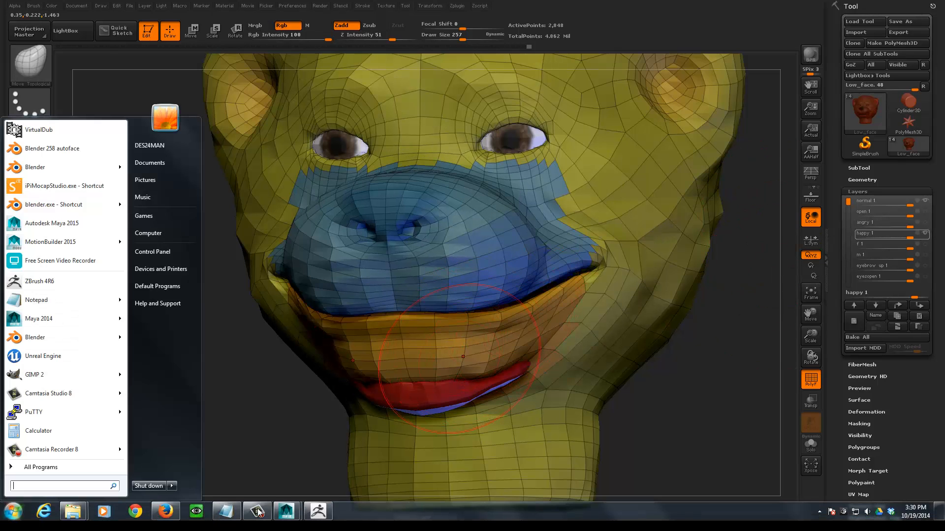
pyautogui.click(287, 515)
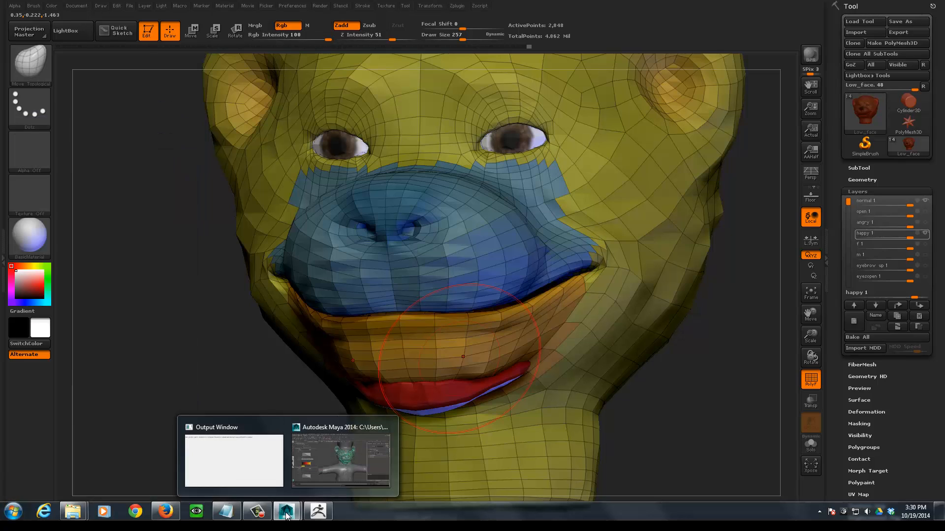
pyautogui.click(287, 514)
pyautogui.click(256, 512)
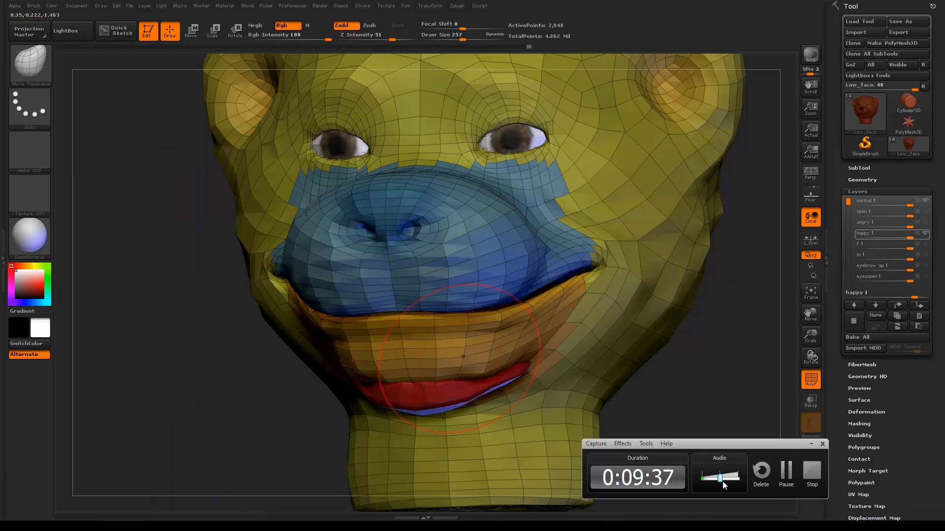
pyautogui.click(786, 473)
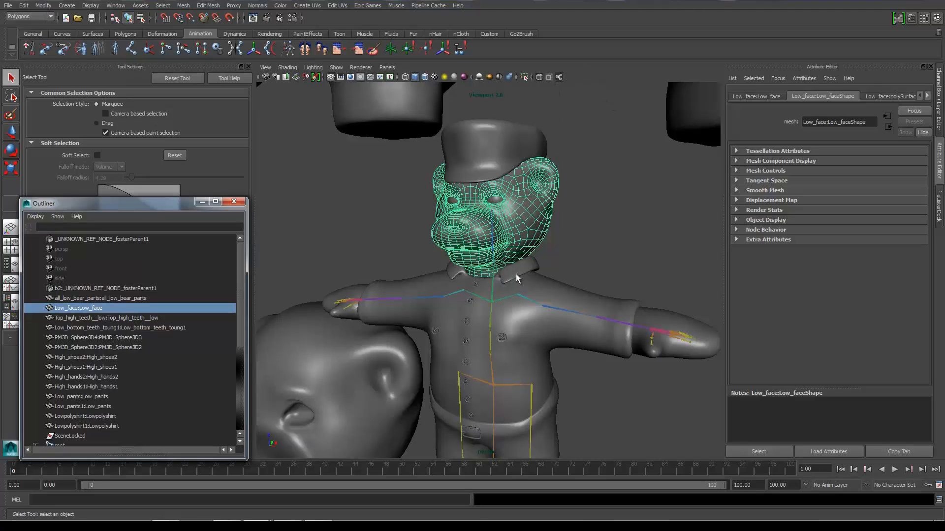
# - Examine the imported expression heads and jaw shapes around the bear in Maya, along with their names in the scene's object list
pyautogui.scroll(-5, 539, 218)
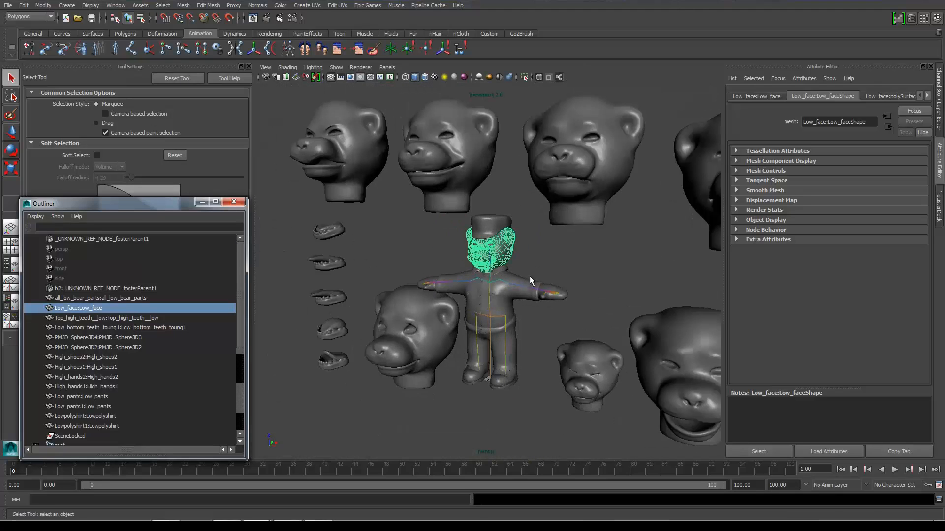
pyautogui.moveTo(553, 265)
pyautogui.keyDown('alt'); pyautogui.mouseDown()
pyautogui.moveTo(691, 265)
pyautogui.moveTo(689, 249)
pyautogui.moveTo(629, 264)
pyautogui.moveTo(561, 261)
pyautogui.moveTo(555, 249)
pyautogui.mouseUp(); pyautogui.keyUp('alt')
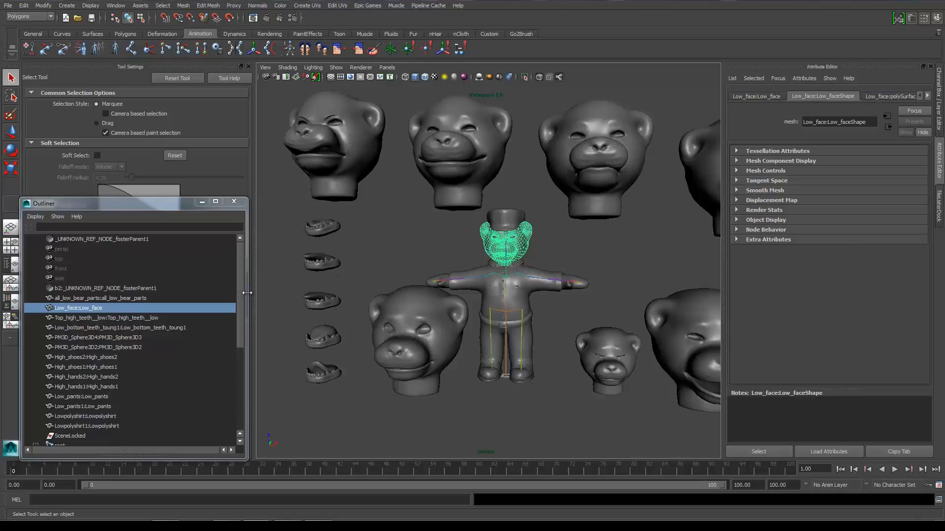
pyautogui.moveTo(241, 291); pyautogui.dragTo(227, 380)
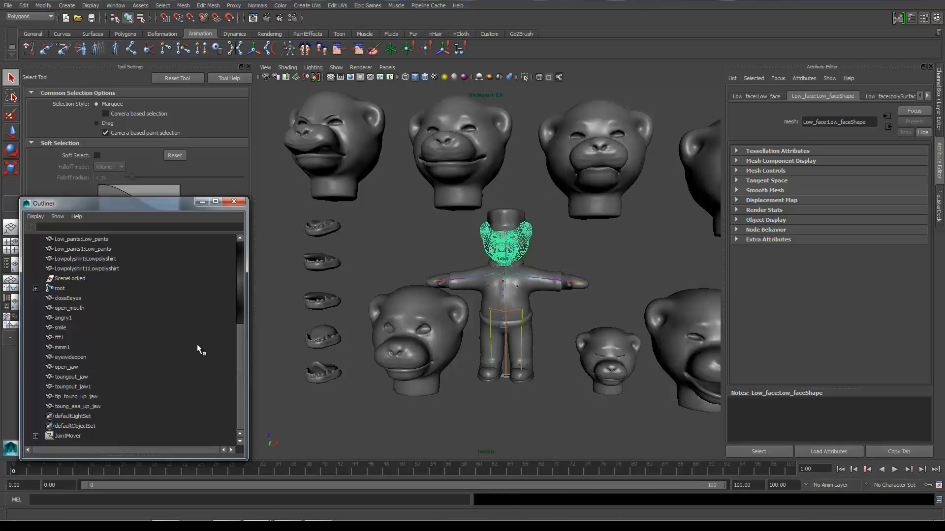
# - Select all the bear's meshes from all_low_bear_parts to Lowpolyshirt1 plus the root joint, and start exporting the selection
pyautogui.moveTo(241, 337); pyautogui.dragTo(255, 237)
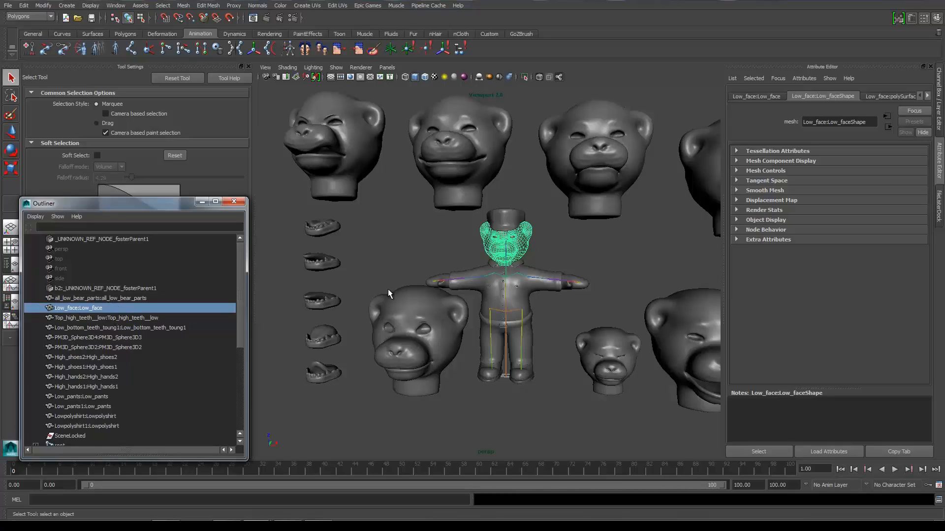
pyautogui.scroll(5, 514, 304)
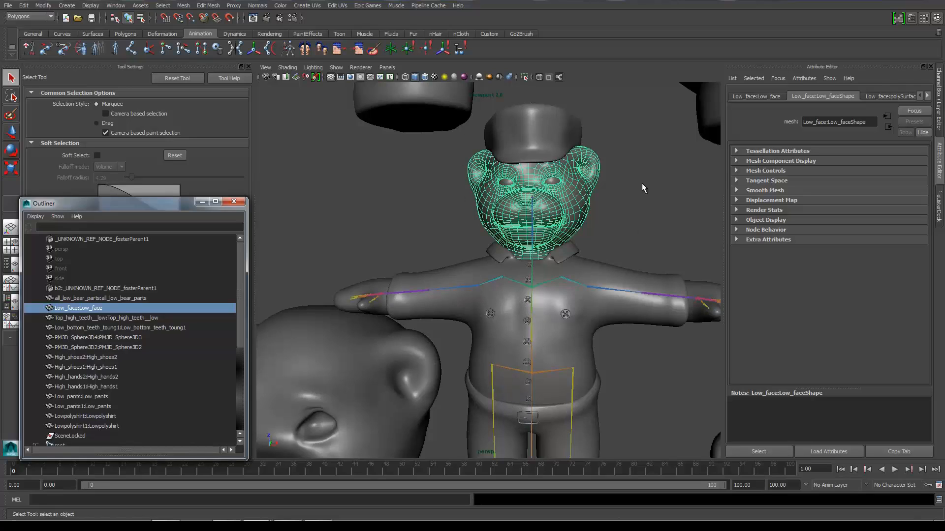
pyautogui.scroll(-5, 486, 254)
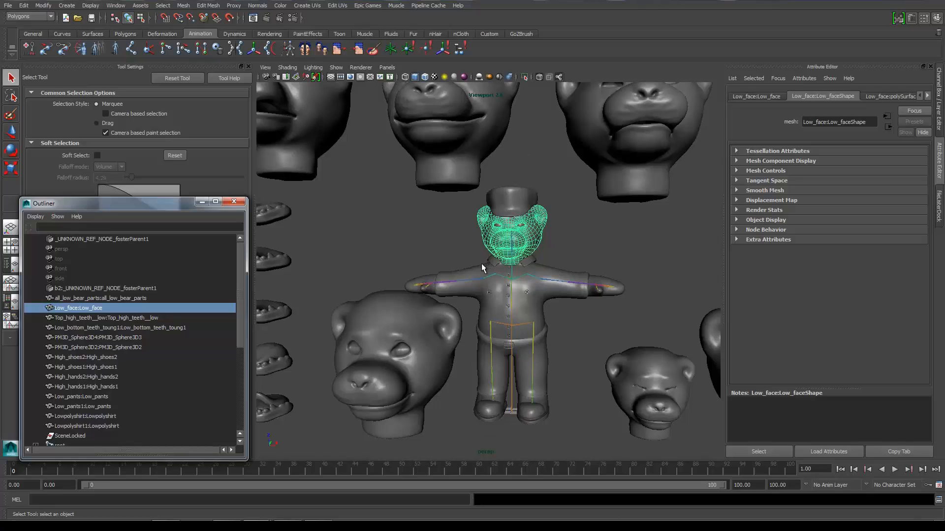
pyautogui.click(257, 5)
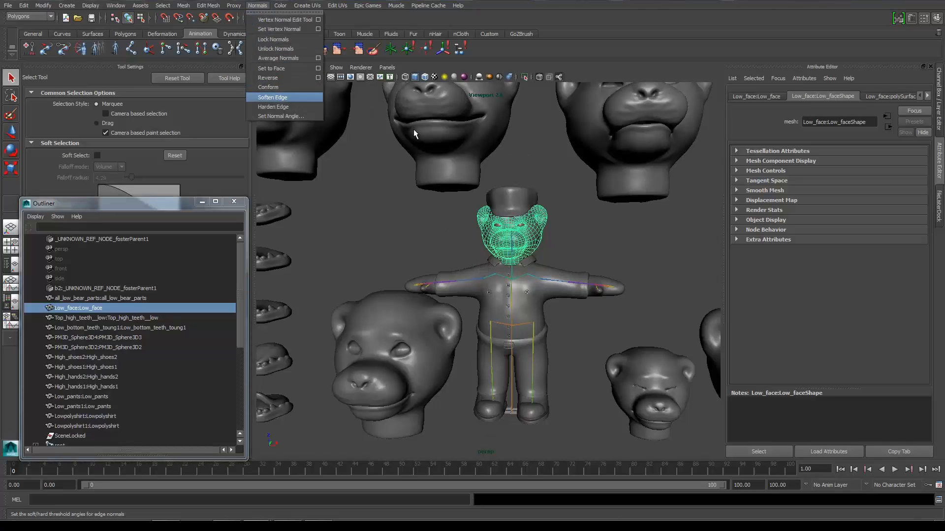
pyautogui.click(392, 4)
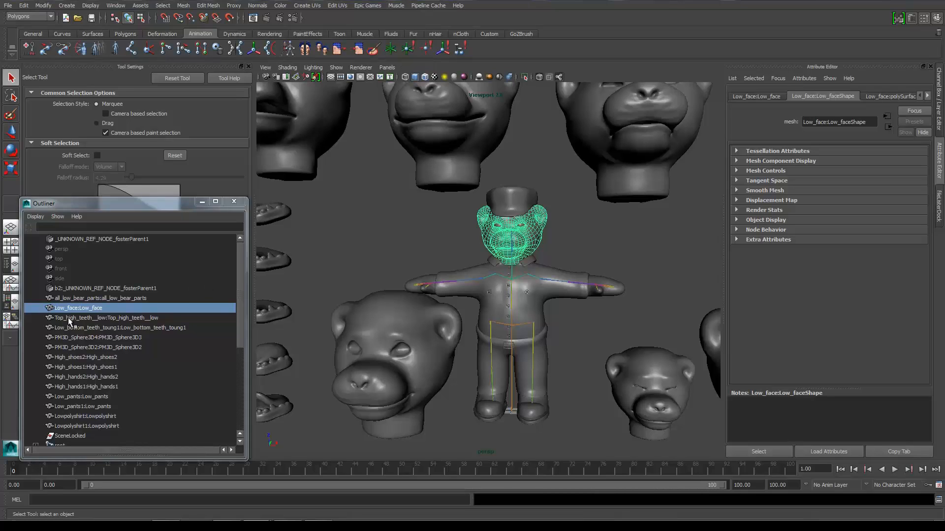
pyautogui.click(78, 298)
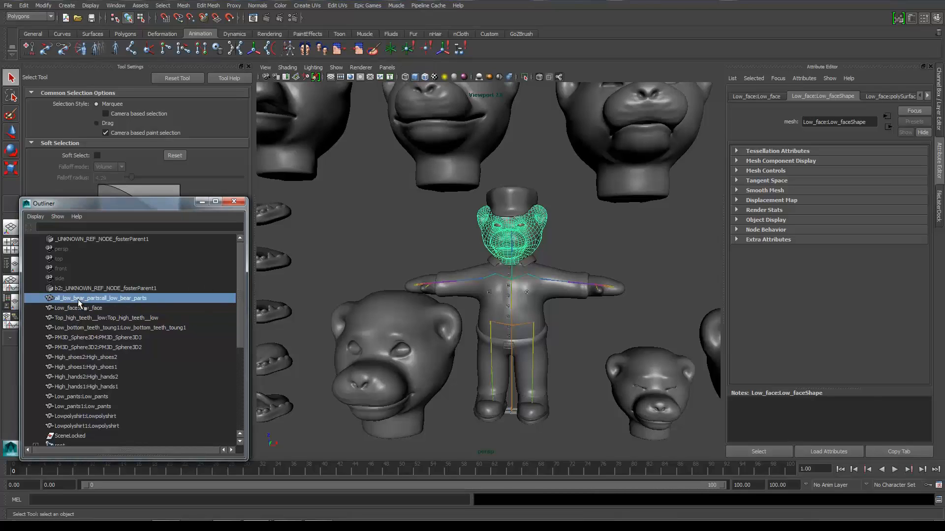
pyautogui.keyDown('shift'); pyautogui.click(90, 426); pyautogui.keyUp('shift')
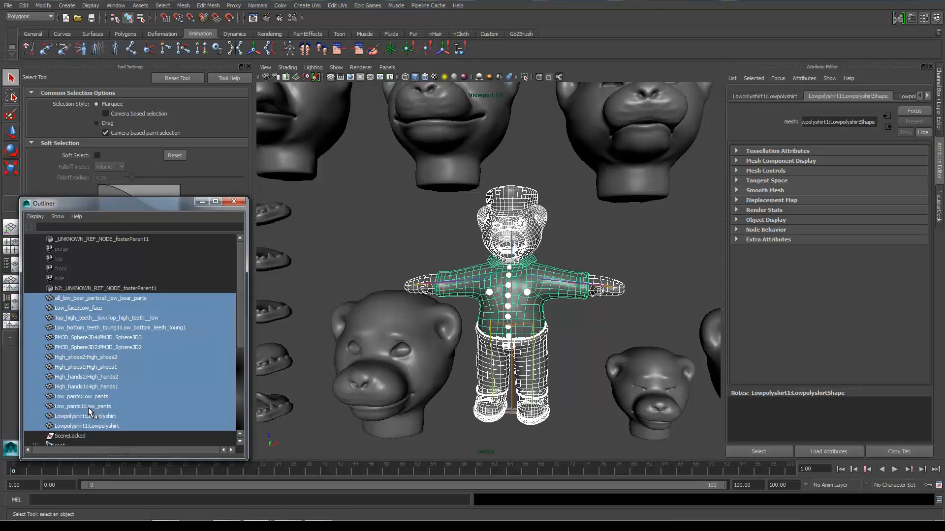
pyautogui.scroll(-5, 87, 408)
pyautogui.keyDown('ctrl'); pyautogui.click(63, 288); pyautogui.keyUp('ctrl')
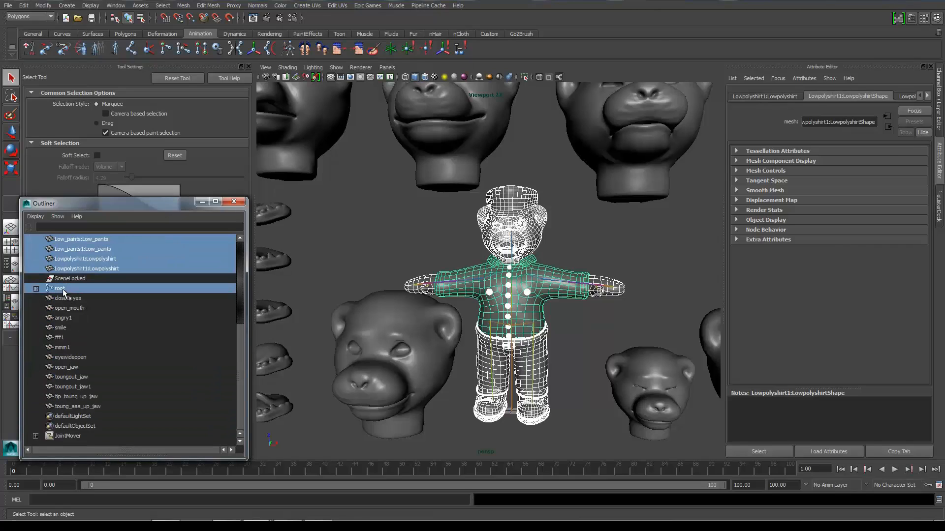
pyautogui.scroll(5, 159, 359)
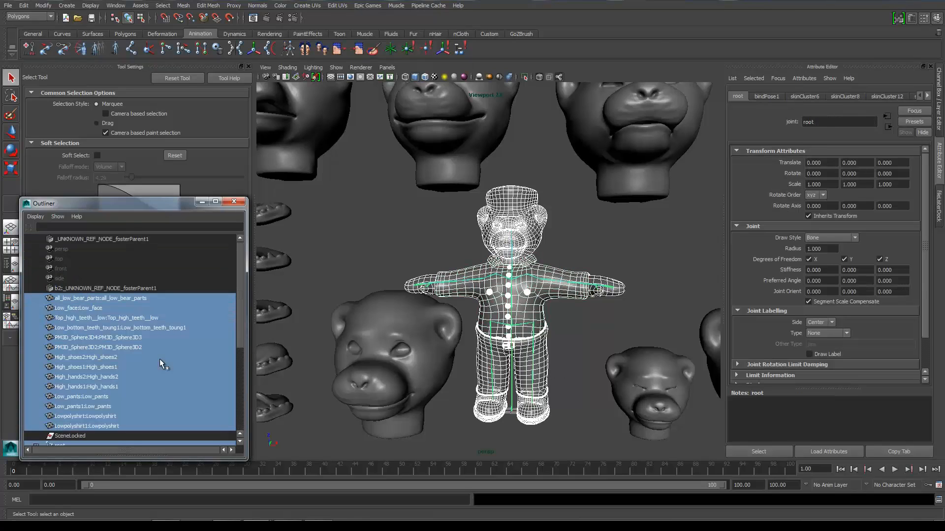
pyautogui.click(13, 6)
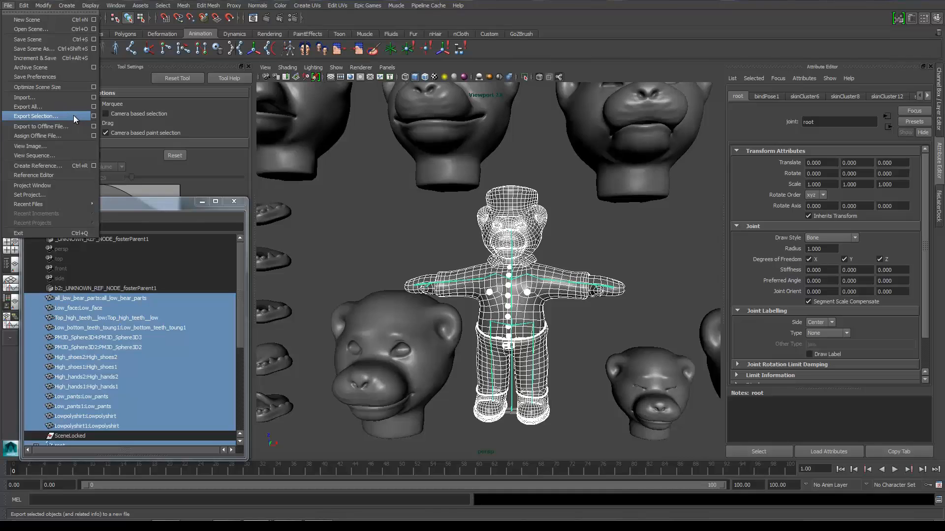
pyautogui.click(61, 116)
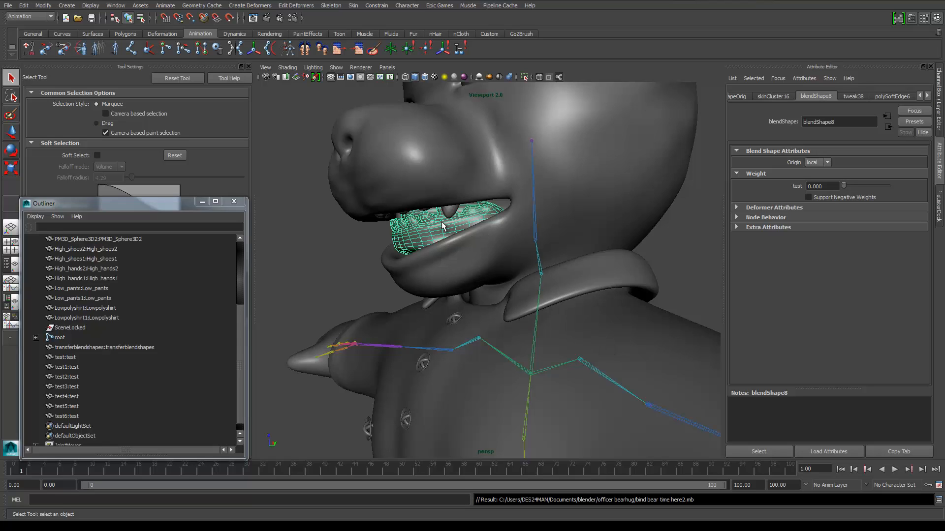
# - Switch to ZBrush, take the lower jaw's open layer out of recording and leave it shown at full intensity
pyautogui.press('super')
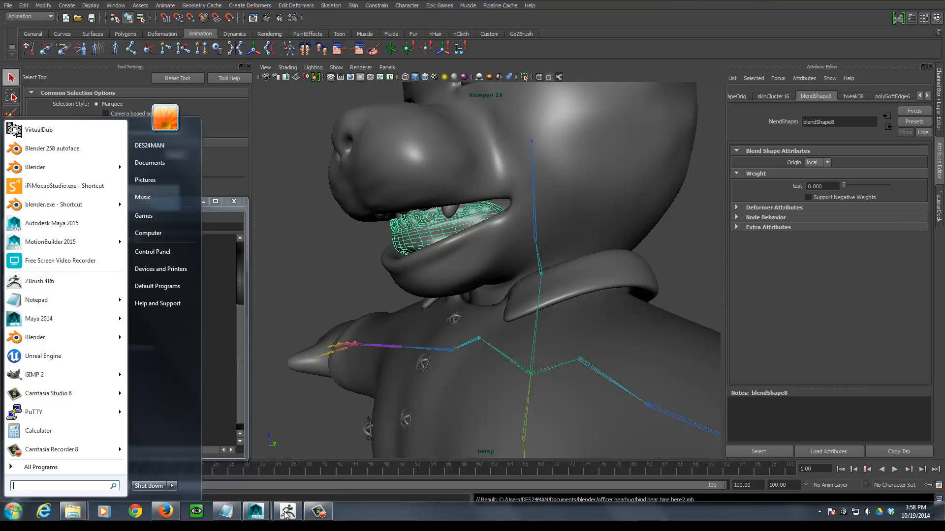
pyautogui.click(292, 513)
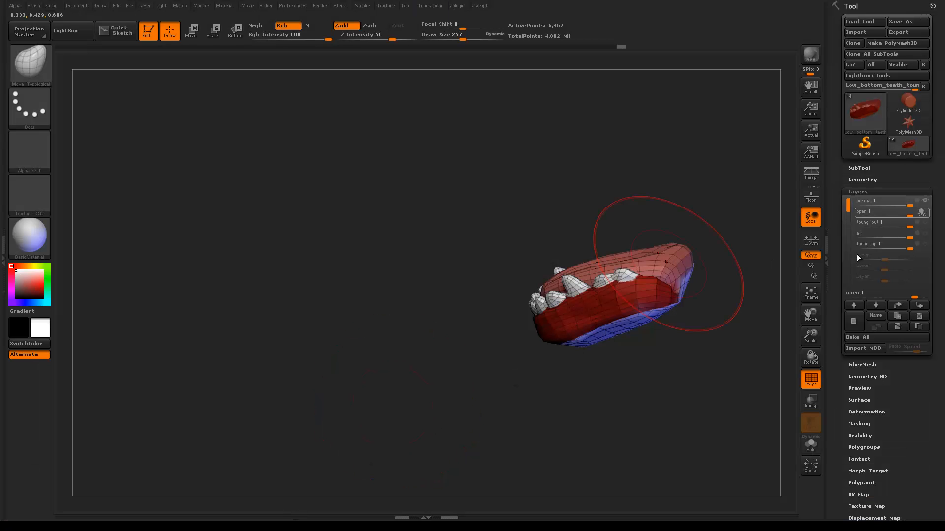
pyautogui.moveTo(911, 215); pyautogui.dragTo(884, 212)
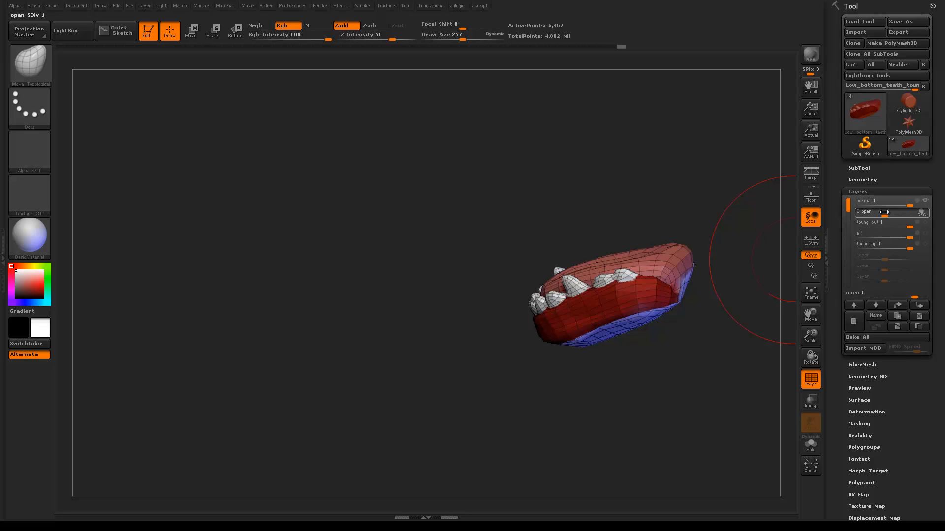
pyautogui.click(924, 213)
pyautogui.click(925, 214)
pyautogui.click(924, 214)
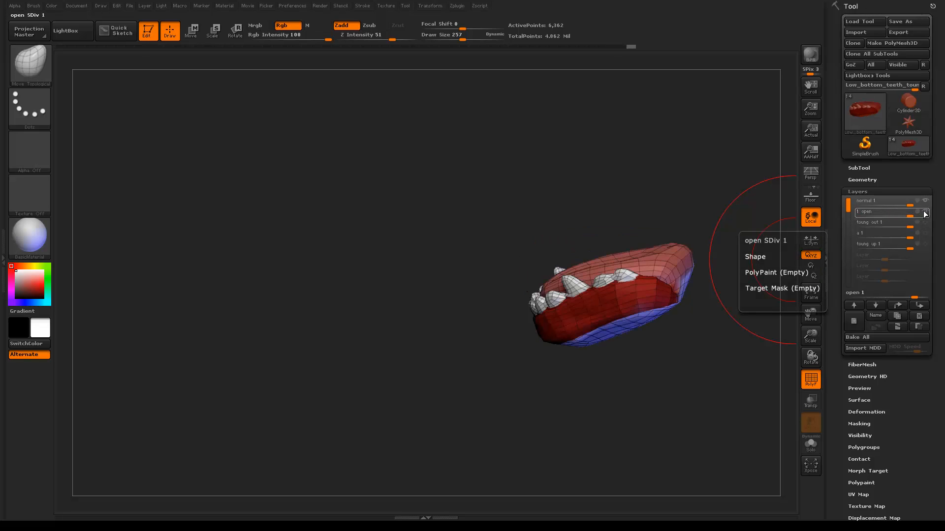
pyautogui.click(925, 213)
pyautogui.click(925, 213)
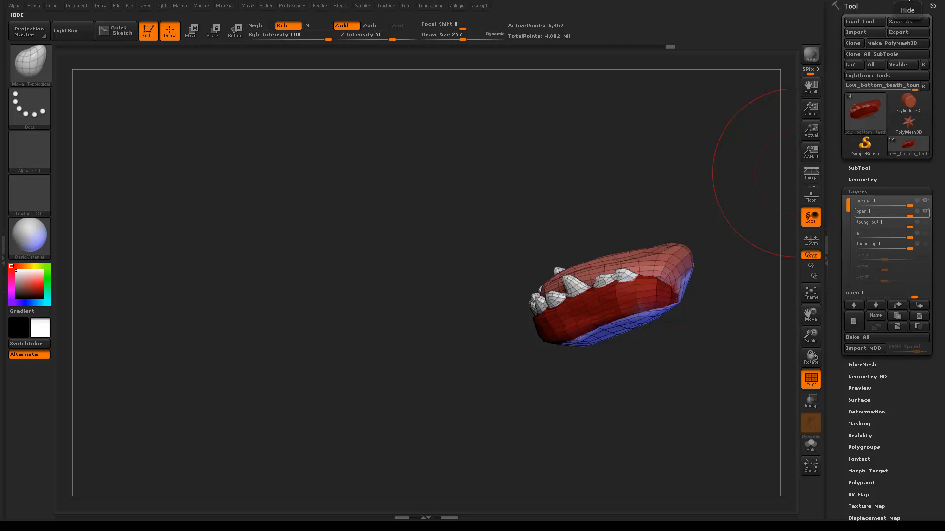
# - Switch to Maya and raise the lower teeth's test blend shape weight to 1
pyautogui.press('super')
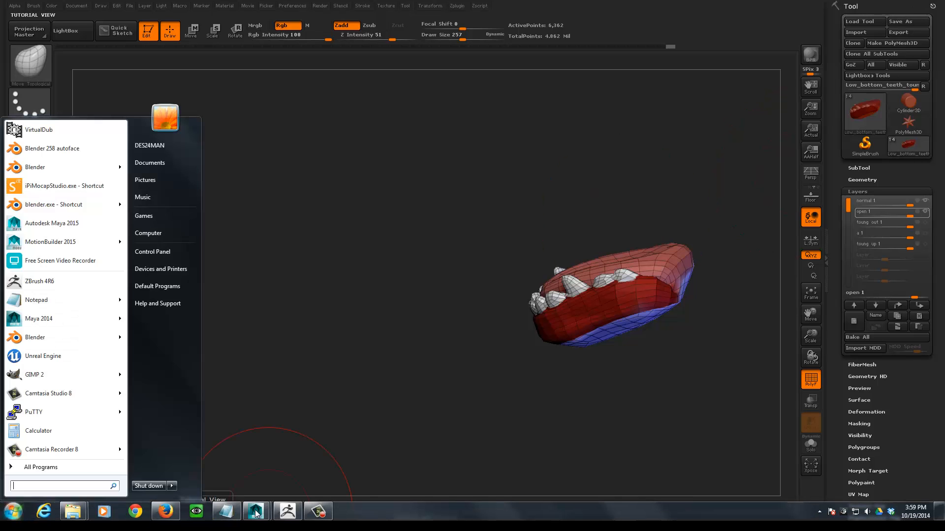
pyautogui.click(255, 513)
pyautogui.click(278, 486)
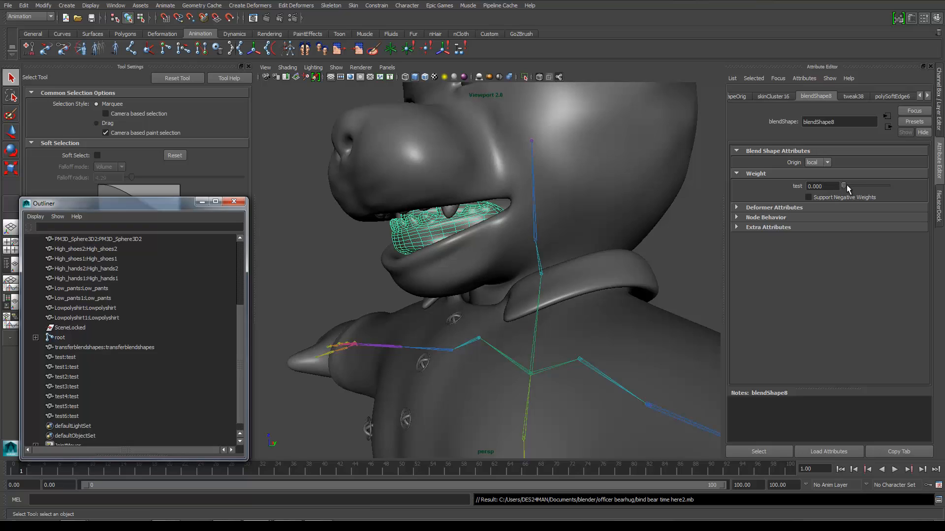
pyautogui.moveTo(844, 186); pyautogui.dragTo(910, 195)
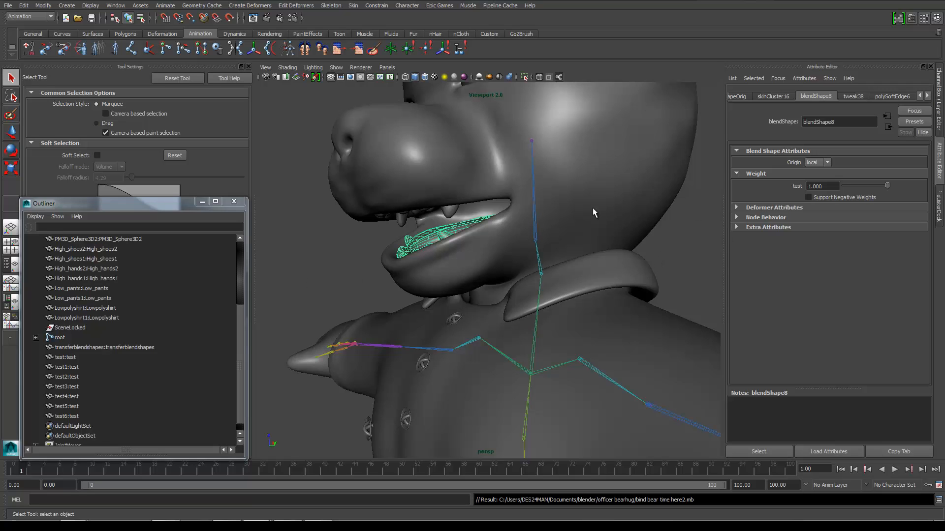
pyautogui.press('super')
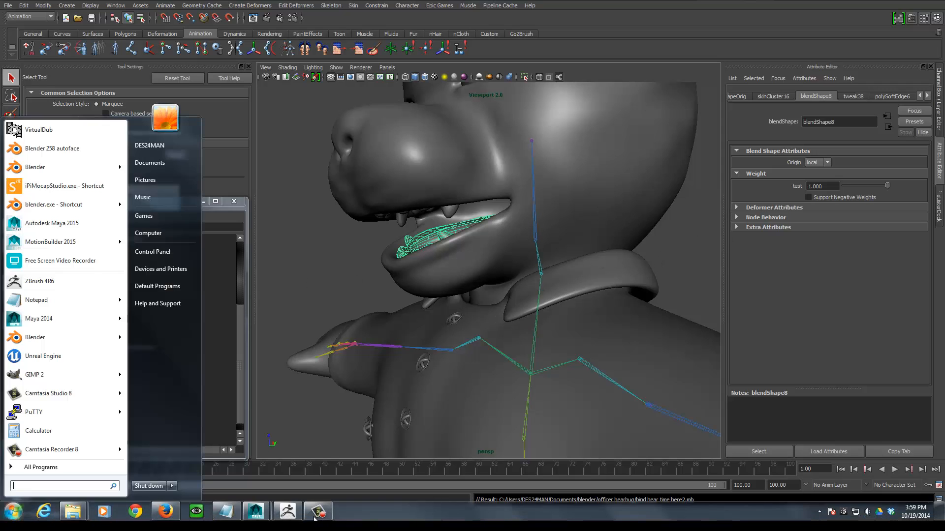
pyautogui.click(315, 517)
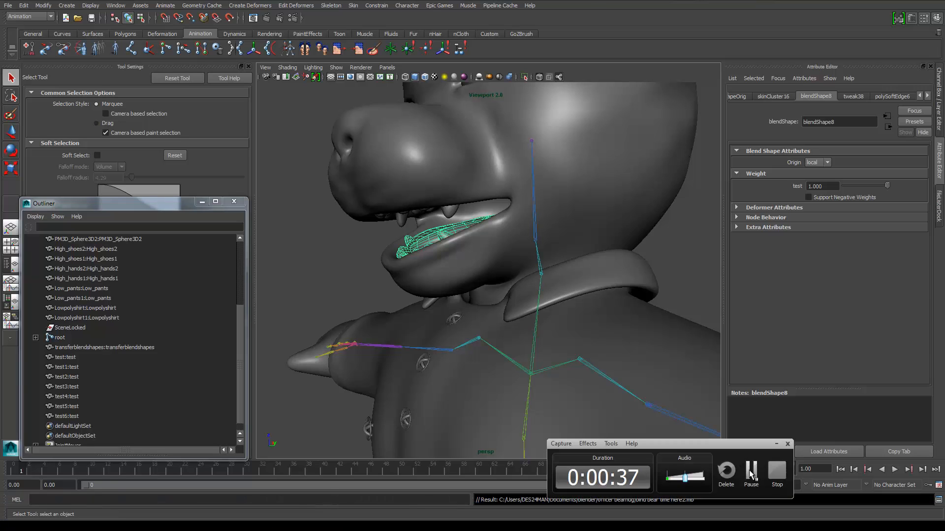
pyautogui.click(750, 474)
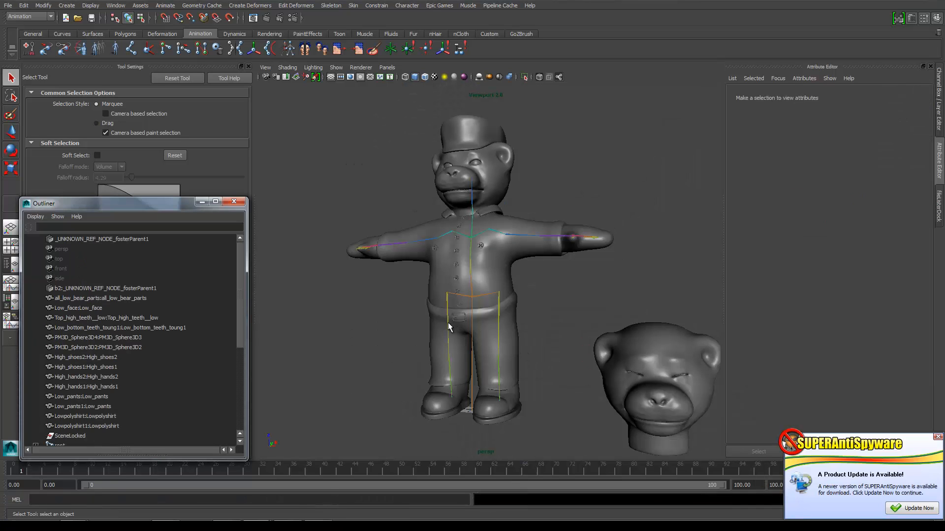
# - Select everything from all_low_bear_parts to the root joint, covering all the bear's body meshes and its skeleton
pyautogui.scroll(3, 438, 310)
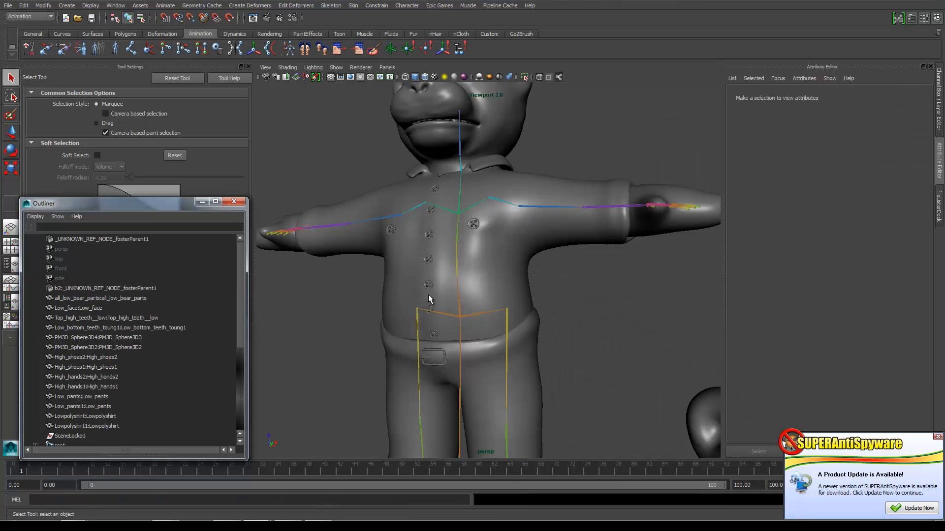
pyautogui.scroll(-5, 428, 299)
pyautogui.keyDown('alt'); pyautogui.moveTo(341, 163); pyautogui.dragTo(374, 177); pyautogui.keyUp('alt')
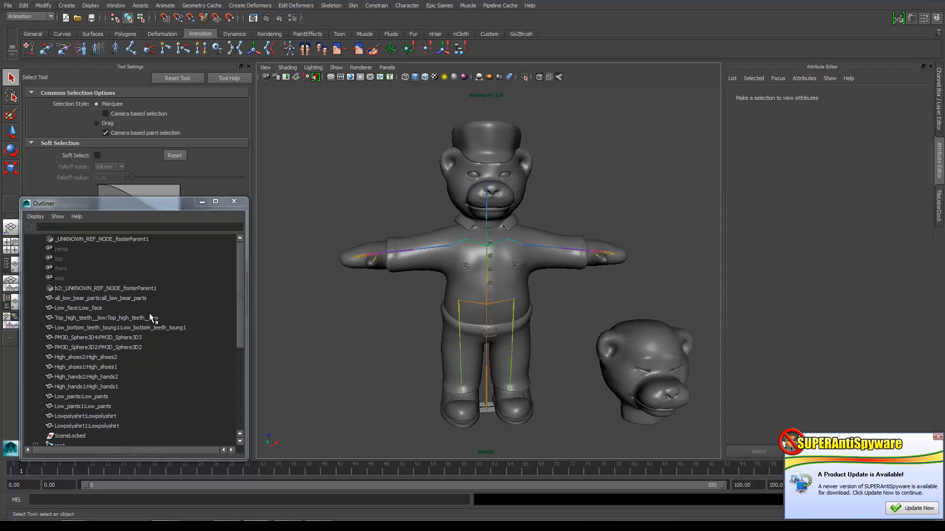
pyautogui.click(109, 298)
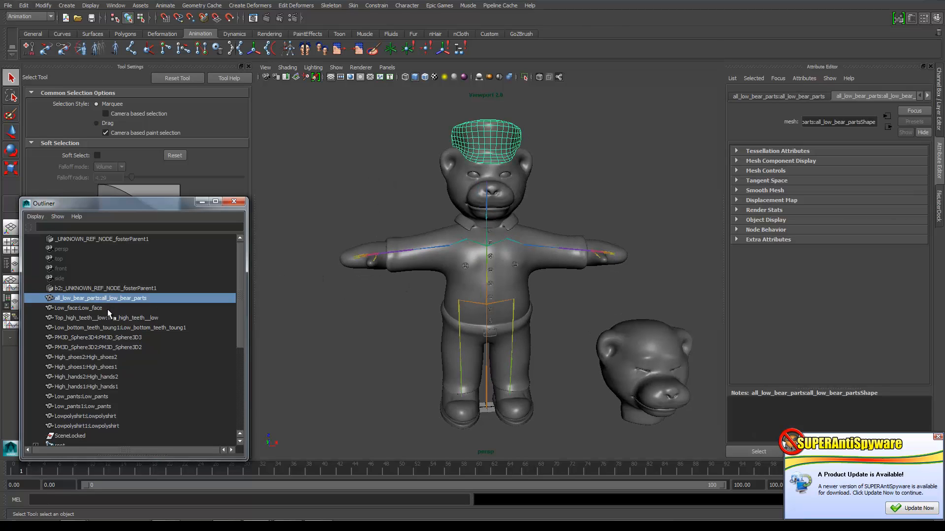
pyautogui.keyDown('shift'); pyautogui.click(96, 426); pyautogui.keyUp('shift')
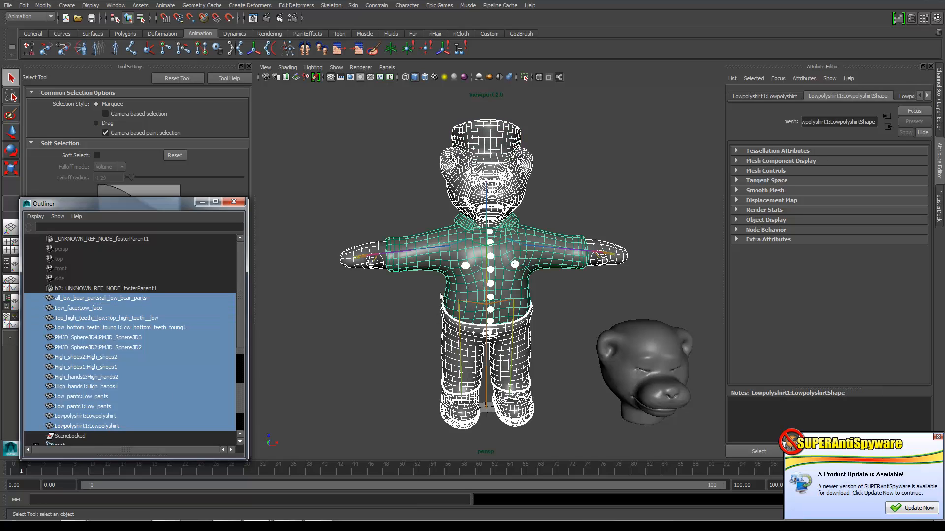
pyautogui.scroll(-3, 147, 394)
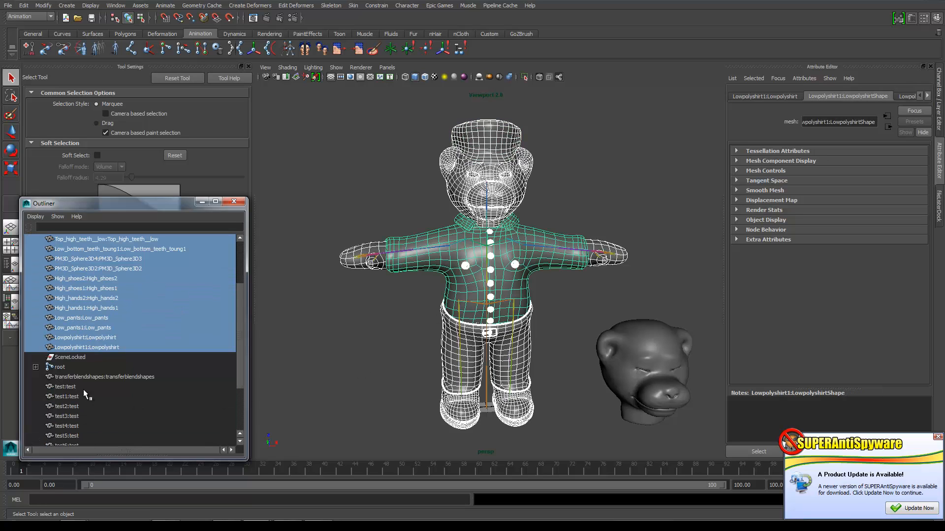
pyautogui.keyDown('shift'); pyautogui.click(59, 368); pyautogui.keyUp('shift')
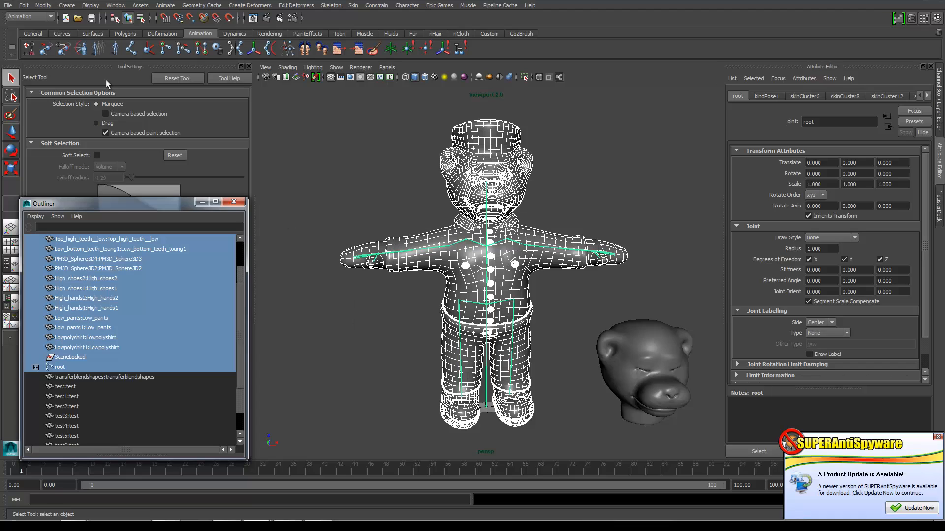
# - Start an FBX export of the selection and review its options, from geometry and deformed models to the file format
pyautogui.click(8, 6)
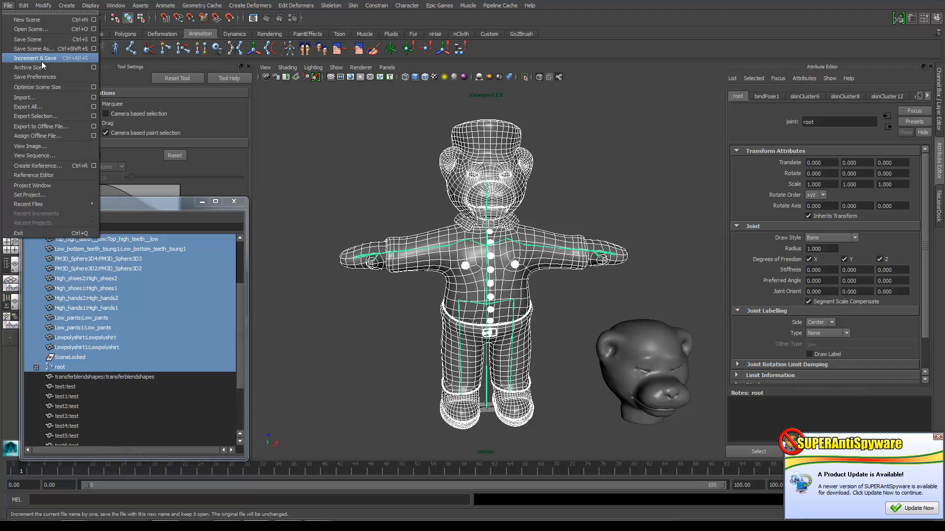
pyautogui.click(43, 116)
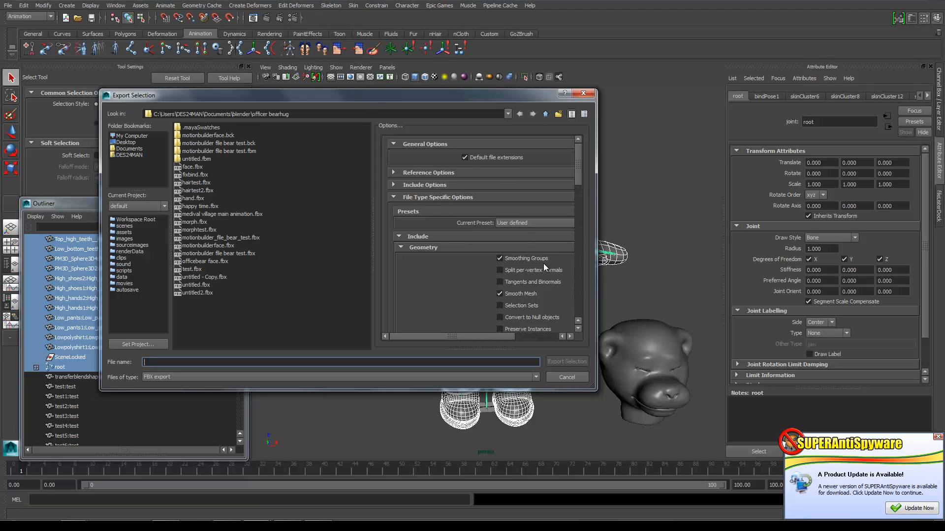
pyautogui.scroll(-10, 518, 271)
pyautogui.scroll(-10, 516, 274)
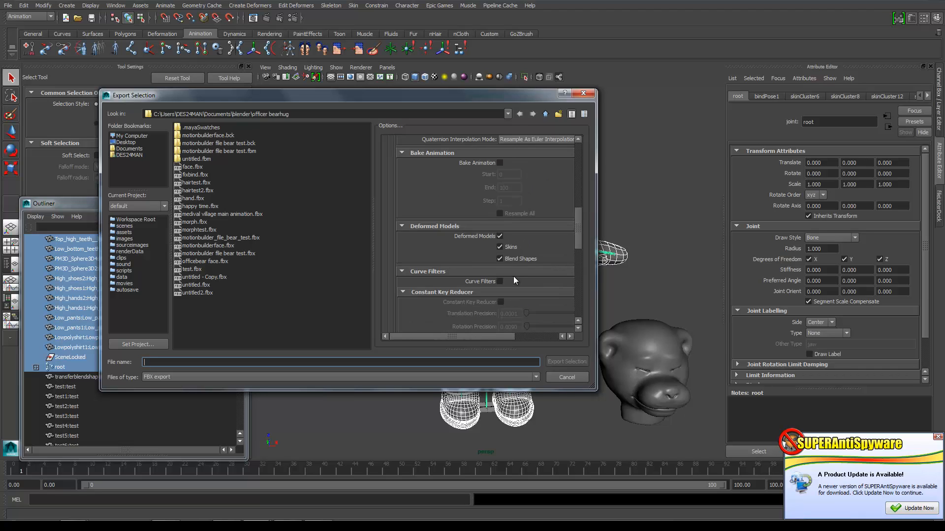
pyautogui.scroll(-5, 510, 285)
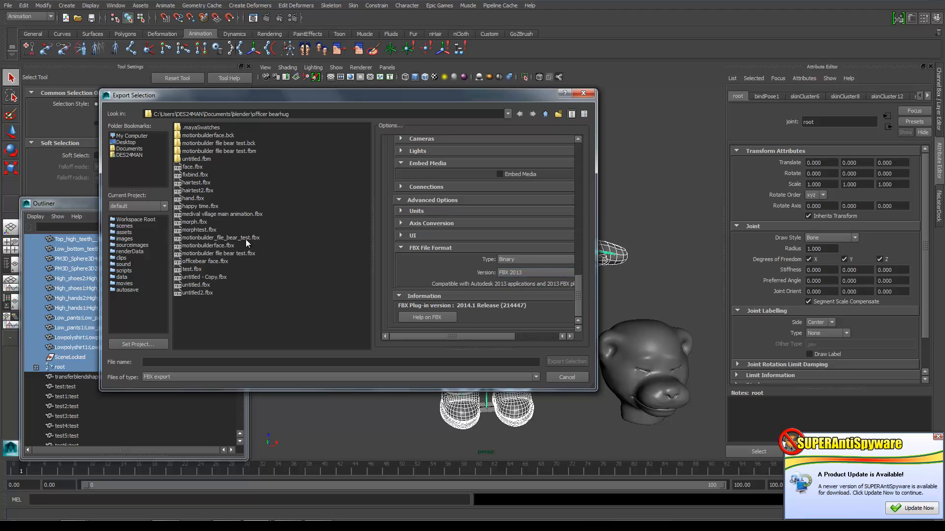
# - Name the FBX file "finished bind officer bearhug" and export the selected bear meshes and skeleton
pyautogui.click(262, 359)
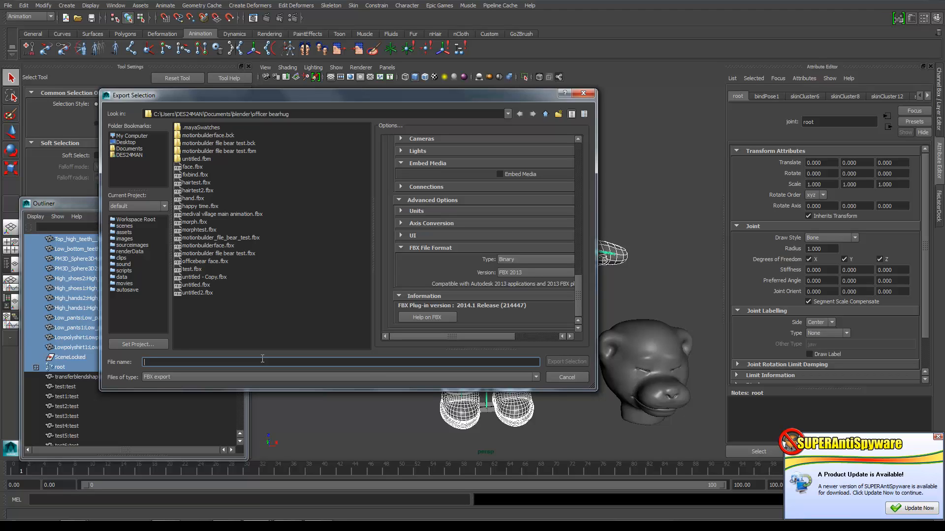
pyautogui.write('finished binde of')
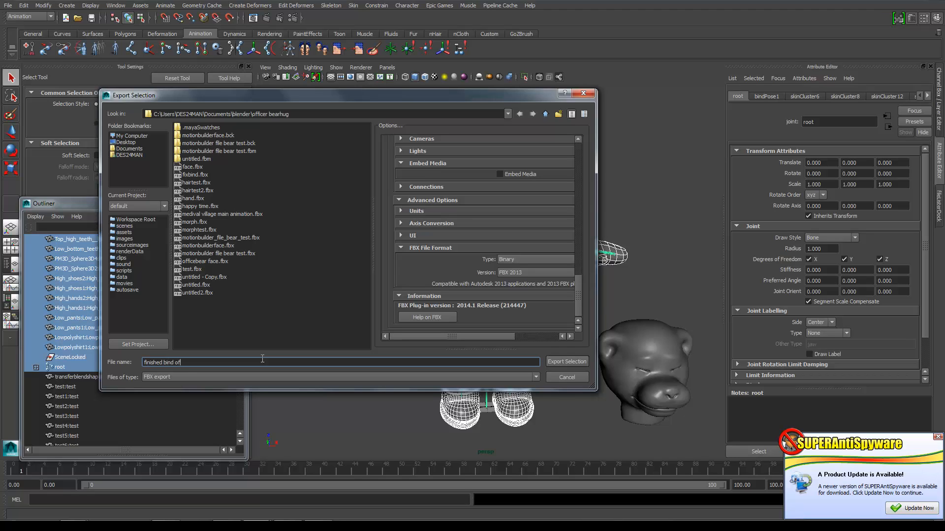
pyautogui.write('ficer bearhug')
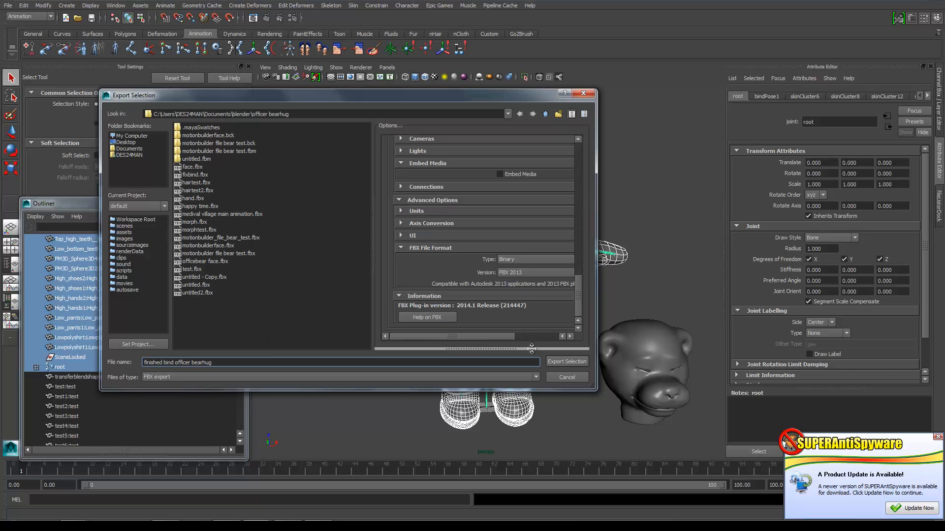
pyautogui.click(555, 361)
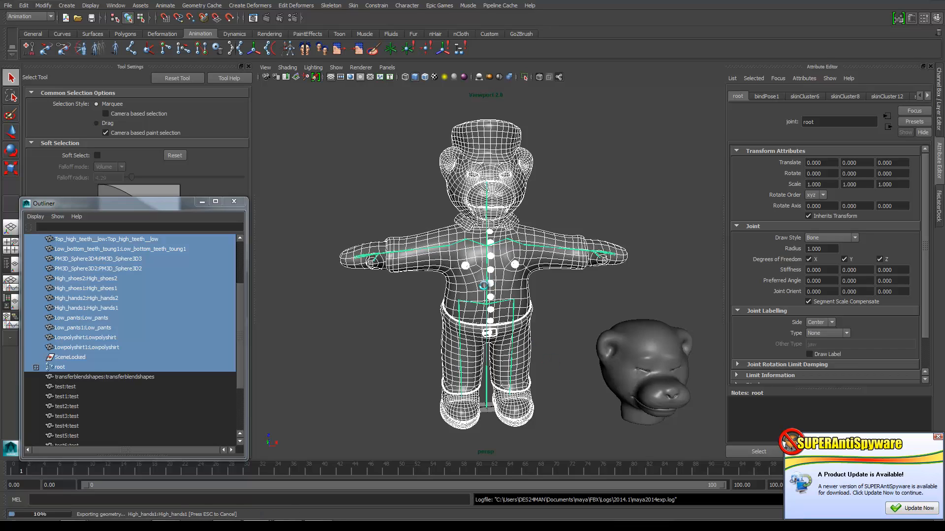
pyautogui.press('super')
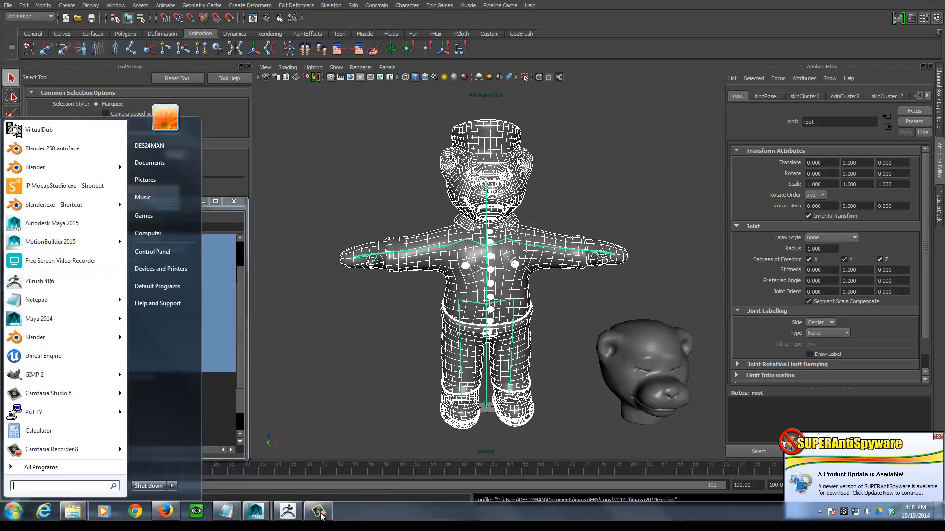
pyautogui.click(317, 513)
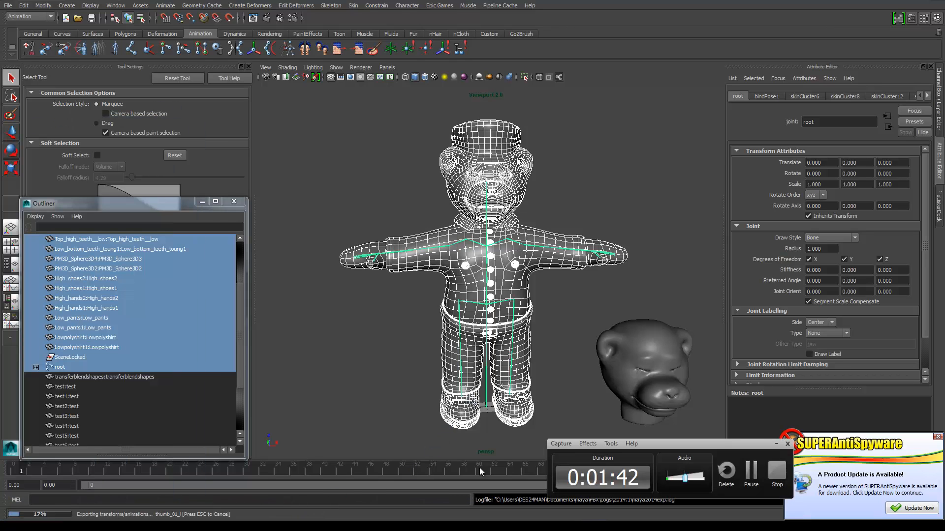
pyautogui.click(751, 471)
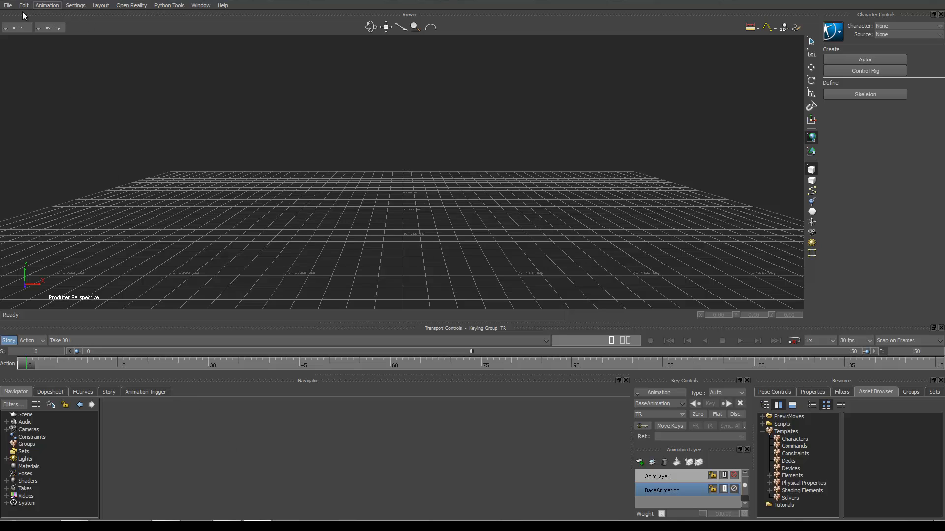
# - Switch to MotionBuilder and try a motion file import of finished bind officer bearhug.fbx from the officer bearhug folder, keeping all takes
pyautogui.click(8, 6)
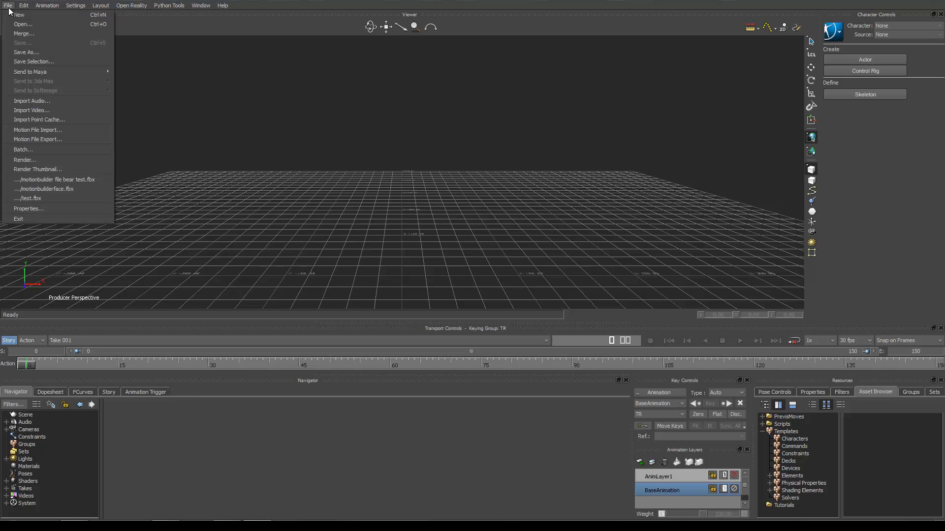
pyautogui.click(78, 129)
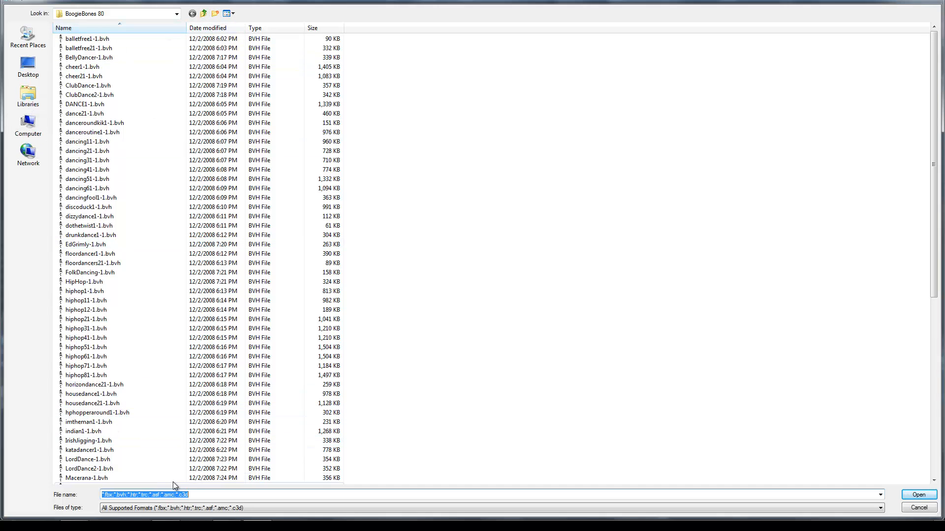
pyautogui.press('super')
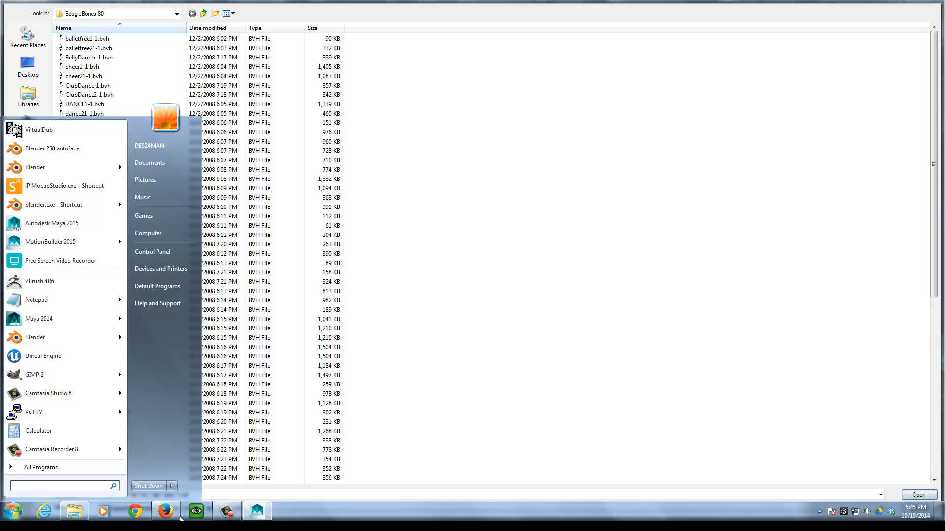
pyautogui.click(84, 513)
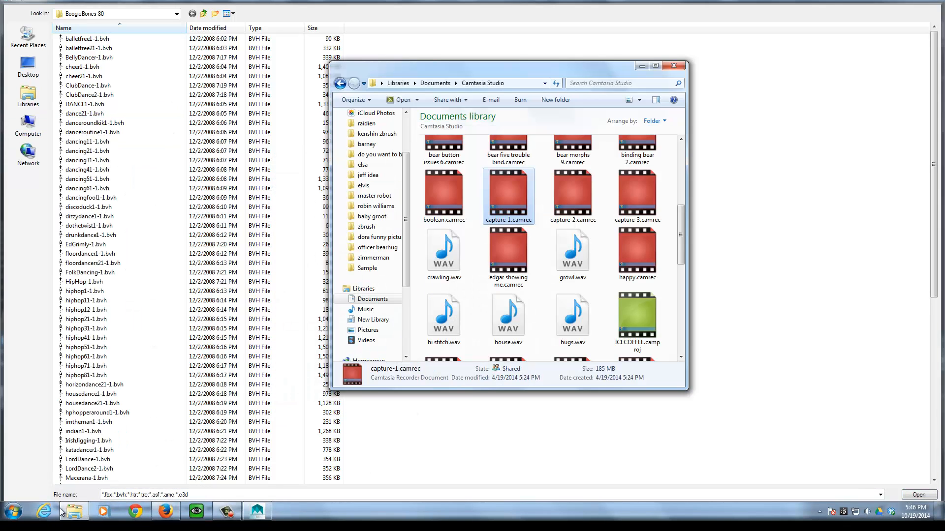
pyautogui.click(71, 512)
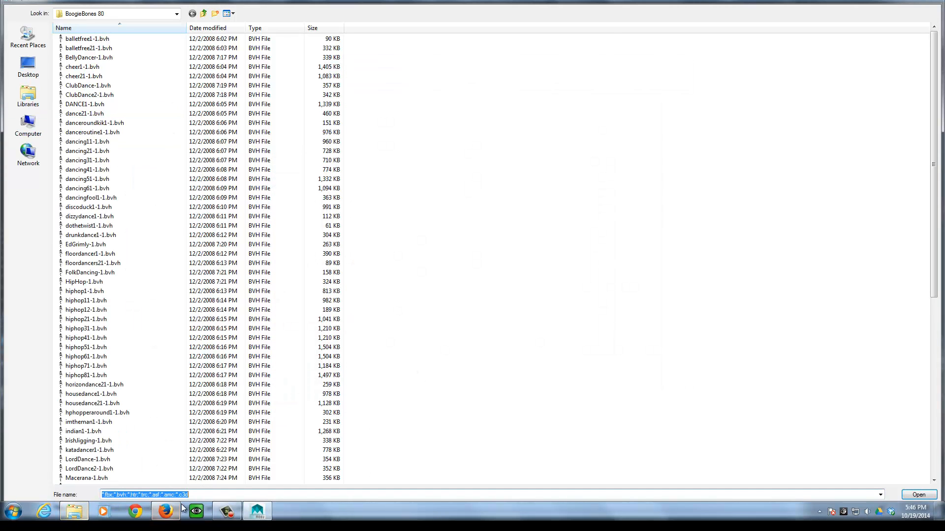
pyautogui.click(213, 515)
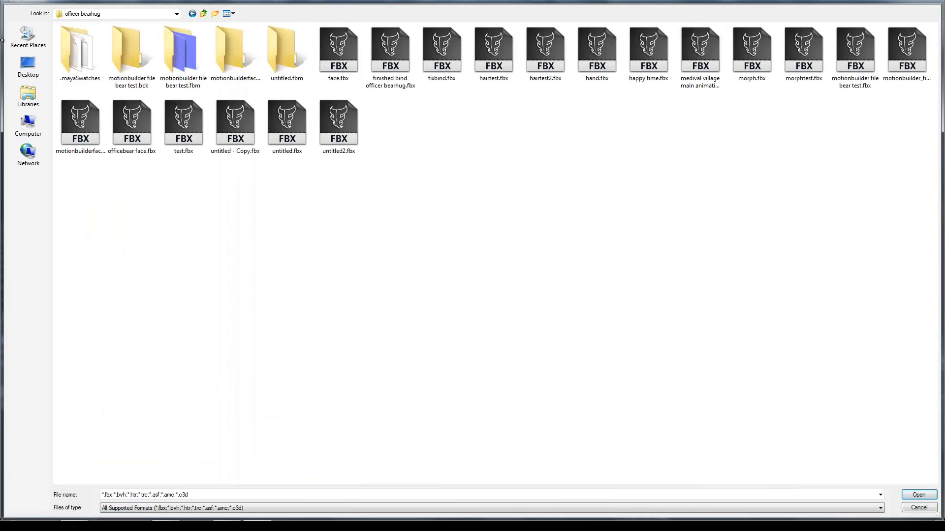
pyautogui.doubleClick(390, 55)
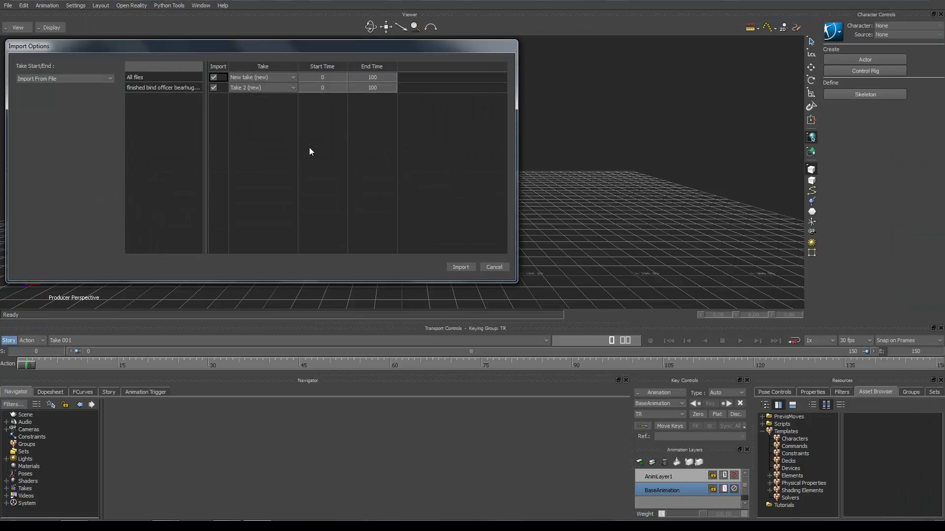
pyautogui.click(461, 267)
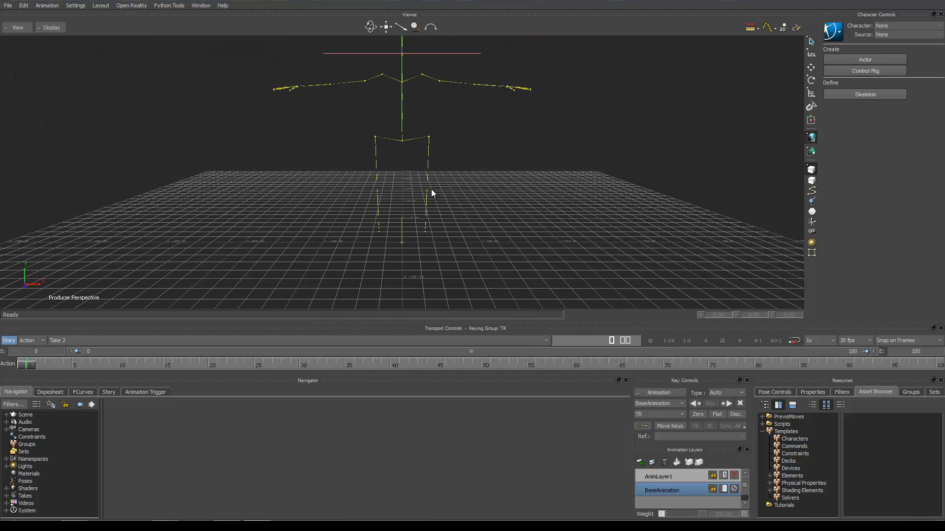
# - Examine the imported skeleton from several angles and look through the viewer's display, model visibility and layout options
pyautogui.scroll(-2, 404, 186)
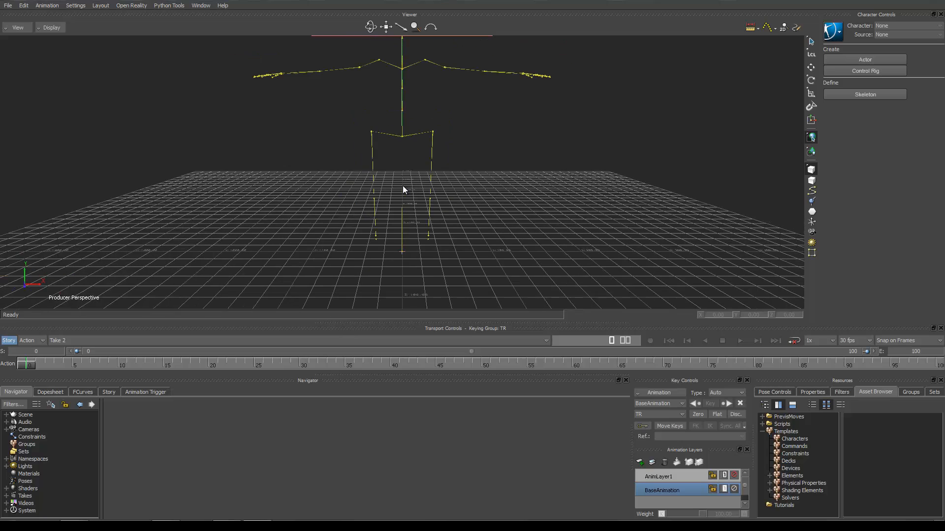
pyautogui.keyDown('shift'); pyautogui.moveTo(336, 141); pyautogui.dragTo(318, 210); pyautogui.keyUp('shift')
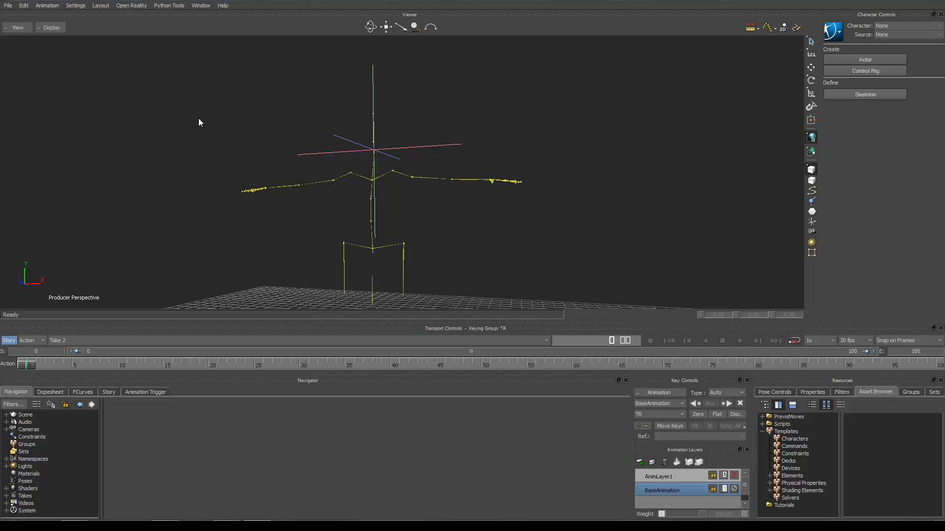
pyautogui.click(52, 28)
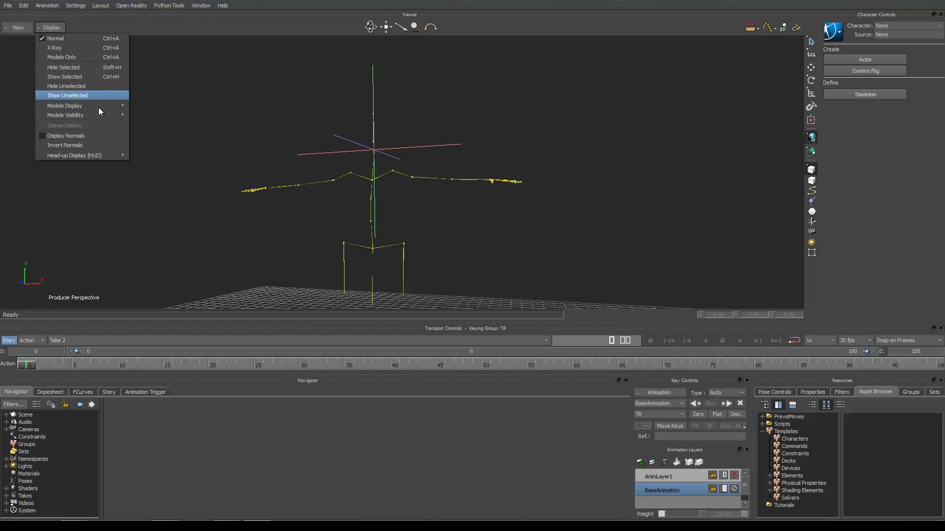
pyautogui.moveTo(101, 114)
pyautogui.click(197, 77)
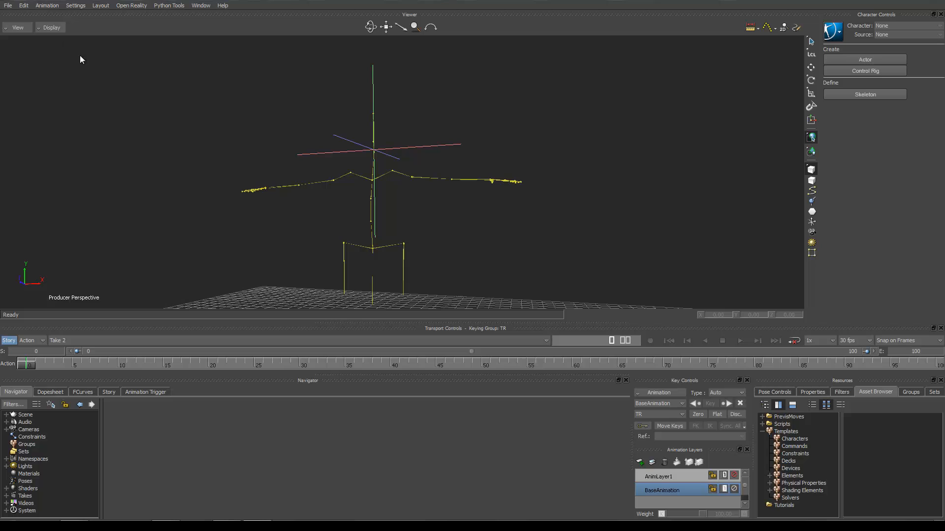
pyautogui.click(25, 29)
pyautogui.moveTo(68, 39)
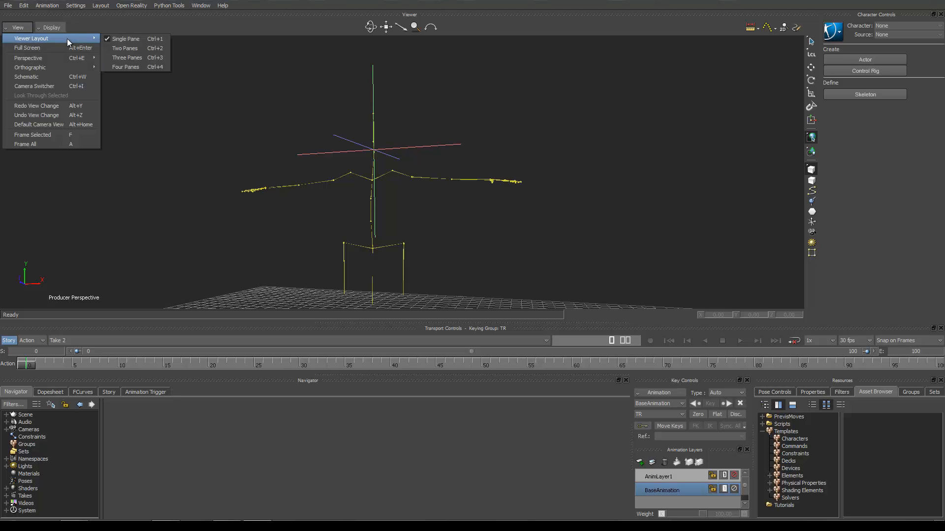
pyautogui.click(207, 93)
pyautogui.scroll(-3, 222, 117)
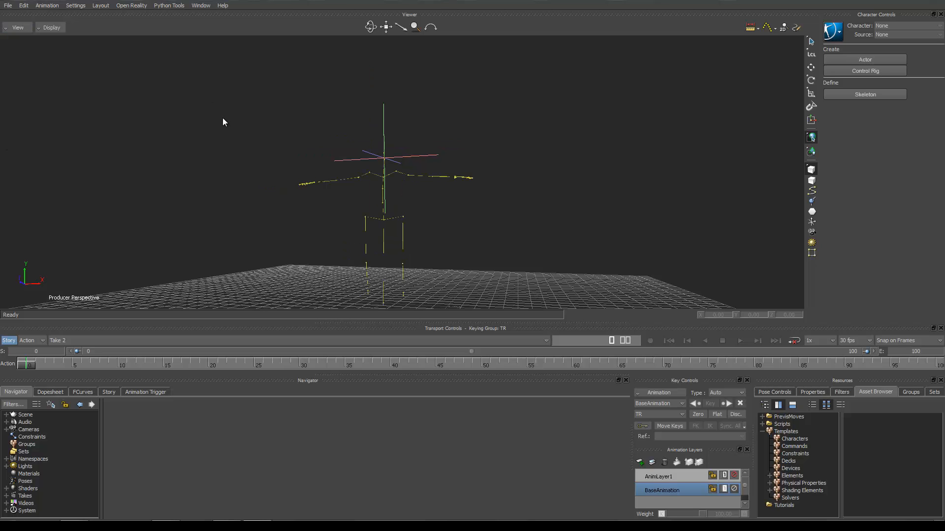
pyautogui.scroll(2, 223, 118)
pyautogui.keyDown('ctrl'); pyautogui.keyDown('shift'); pyautogui.moveTo(197, 130); pyautogui.dragTo(217, 143); pyautogui.keyUp('shift'); pyautogui.keyUp('ctrl')
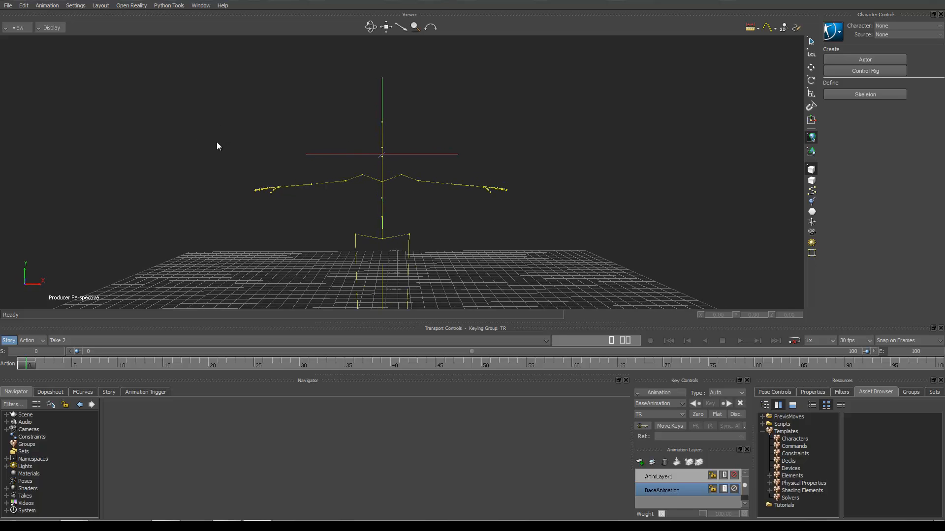
pyautogui.press('super')
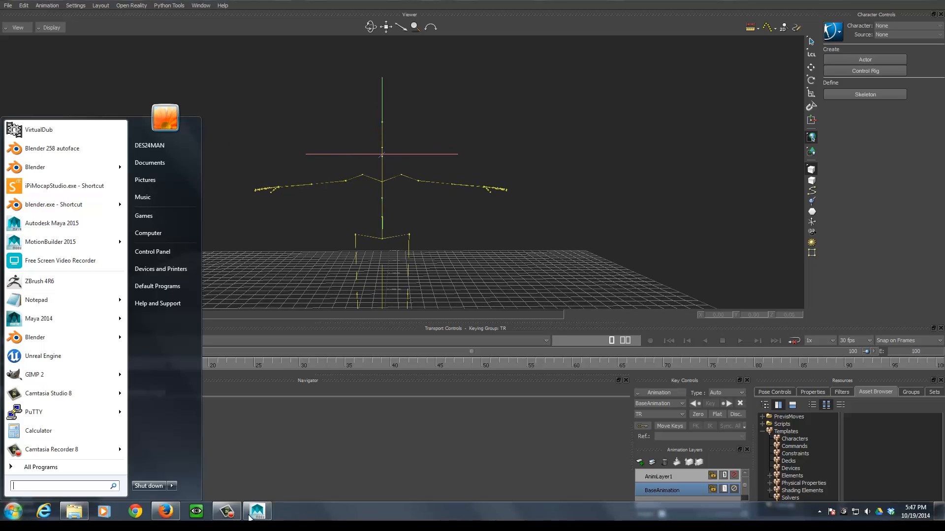
pyautogui.click(226, 512)
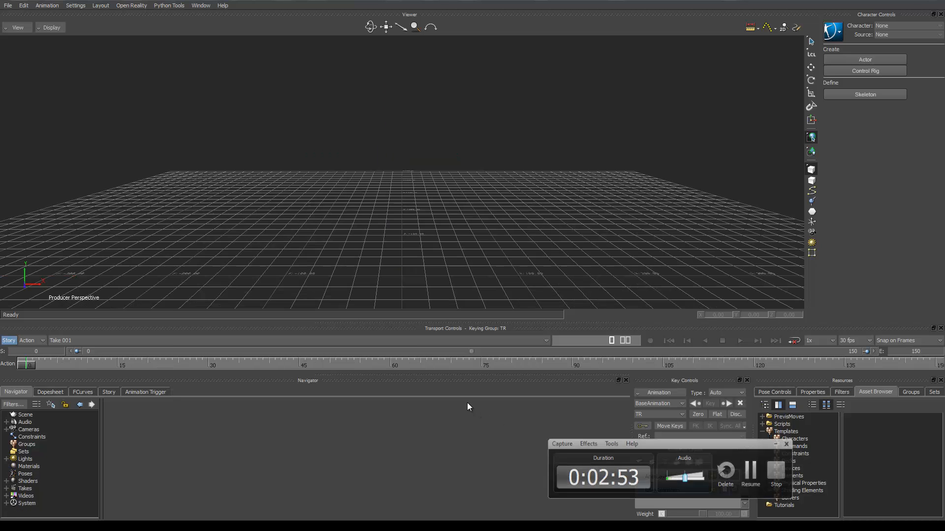
# - Open finished bind officer bearhug.fbx from the recent files as a scene, with all its elements and Take 001 included
pyautogui.click(8, 6)
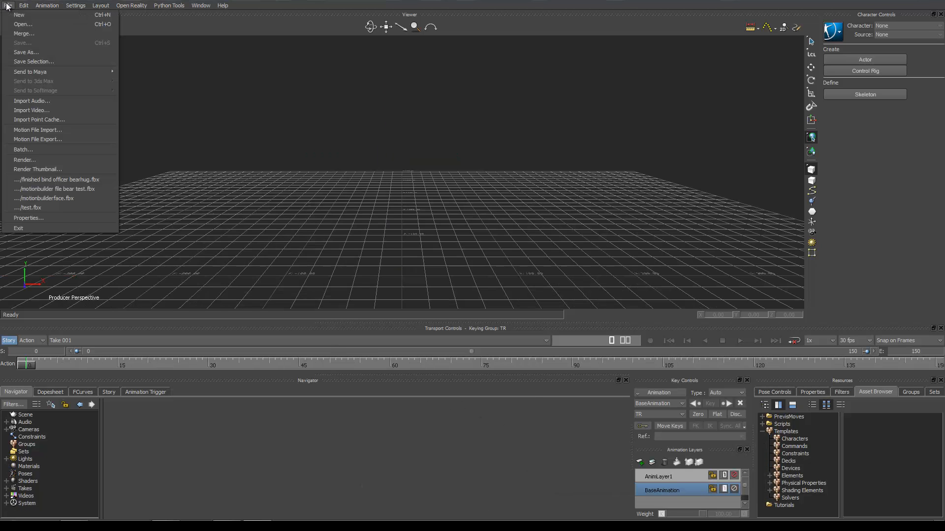
pyautogui.click(59, 180)
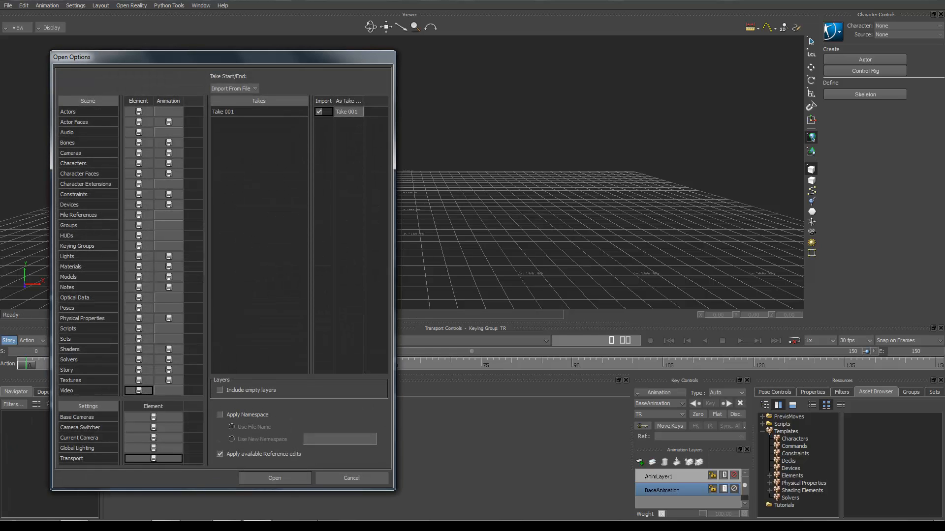
pyautogui.click(296, 478)
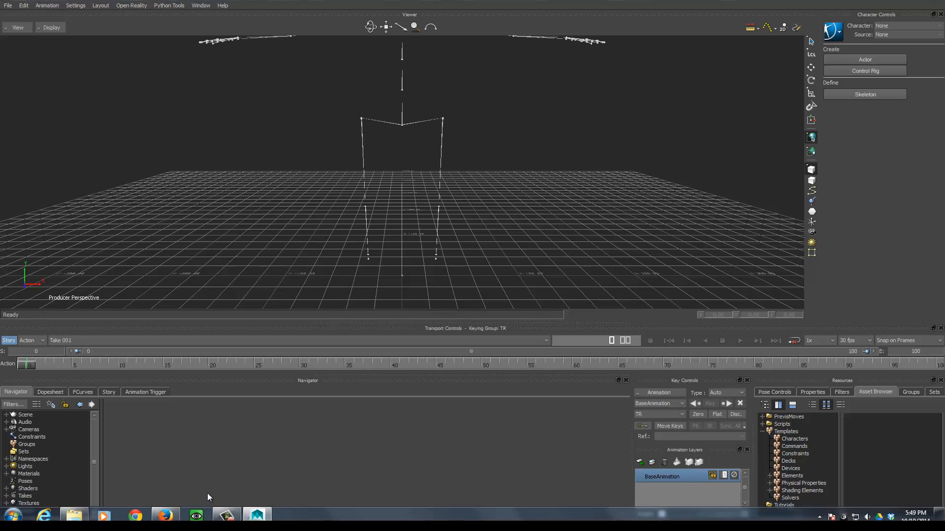
# - Select the bear's face mesh and show its properties
pyautogui.scroll(-5, 253, 294)
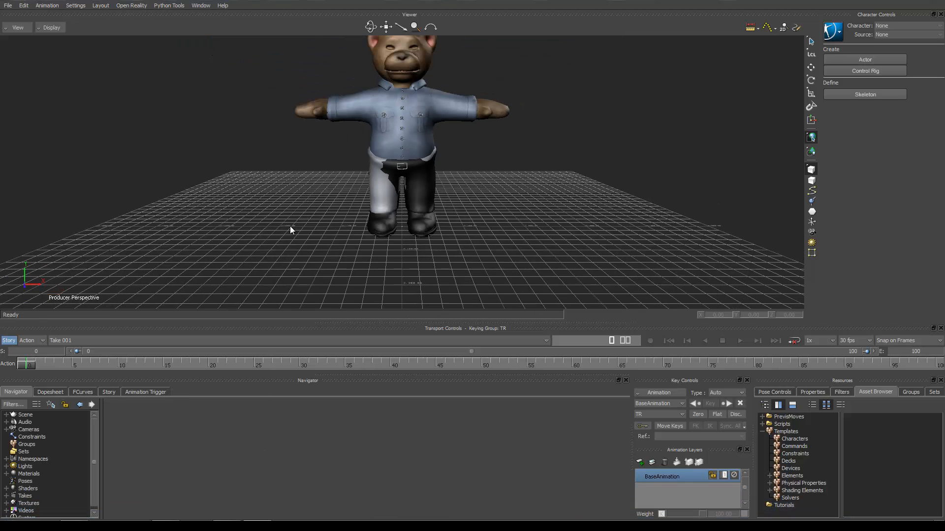
pyautogui.moveTo(306, 186)
pyautogui.keyDown('shift'); pyautogui.mouseDown()
pyautogui.moveTo(308, 247)
pyautogui.moveTo(305, 199)
pyautogui.mouseUp(); pyautogui.keyUp('shift')
pyautogui.scroll(5, 310, 243)
pyautogui.scroll(-4, 310, 246)
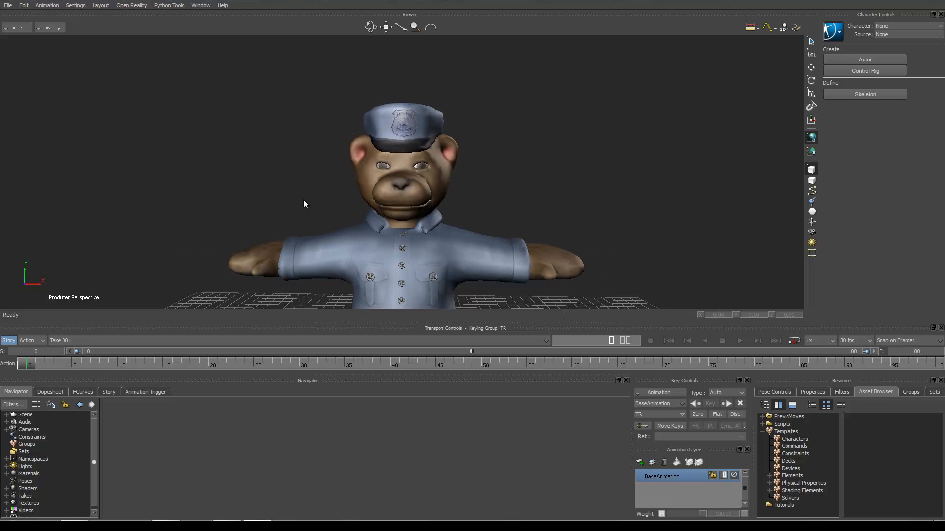
pyautogui.click(433, 185)
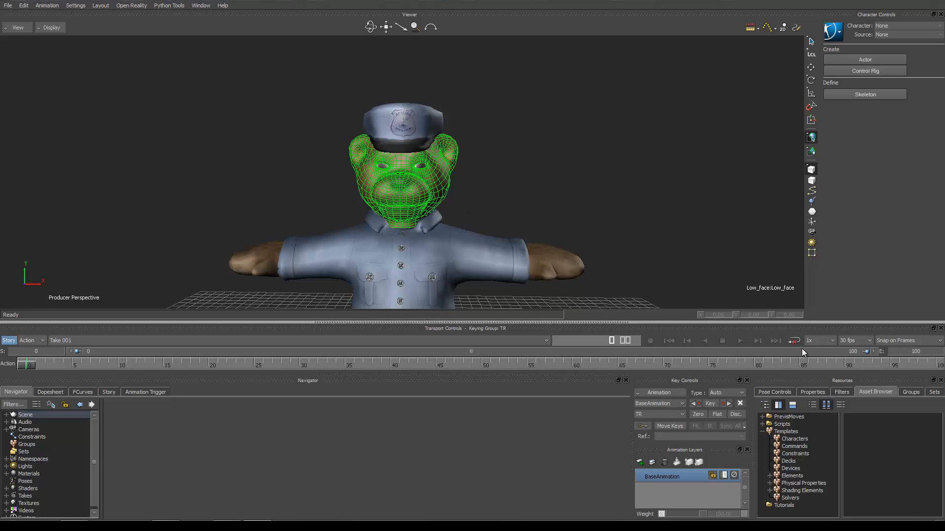
pyautogui.click(812, 392)
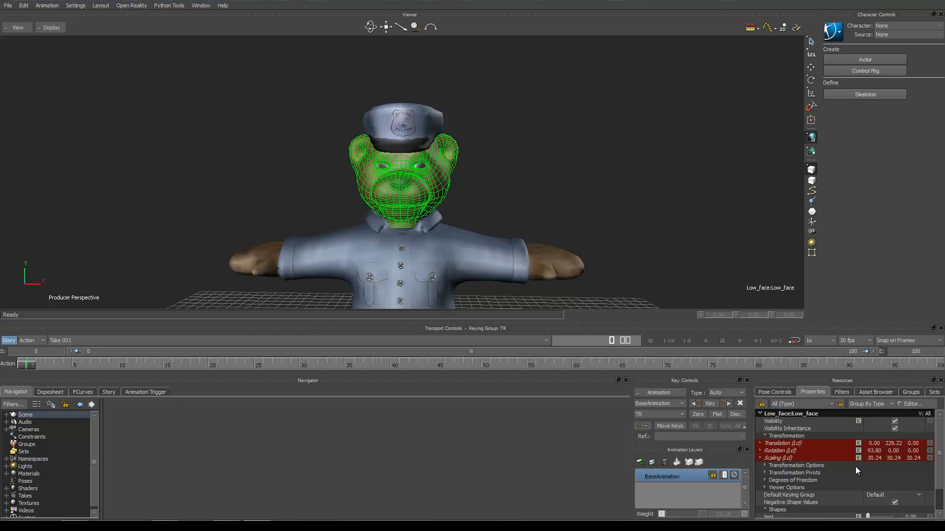
# - Examine the face mesh's Shapes properties, checking the test and transferblendshapes sliders
pyautogui.scroll(-3, 855, 466)
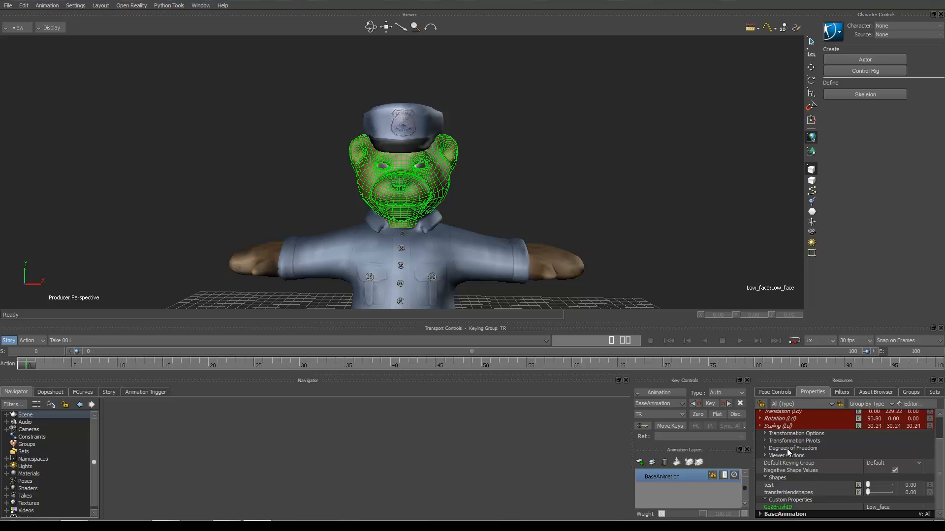
pyautogui.click(766, 478)
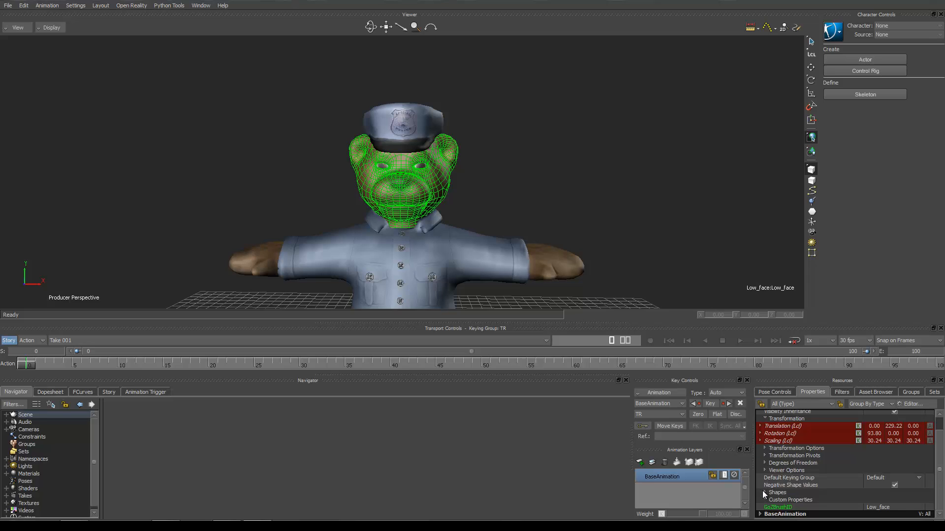
pyautogui.click(765, 492)
pyautogui.scroll(-1, 836, 482)
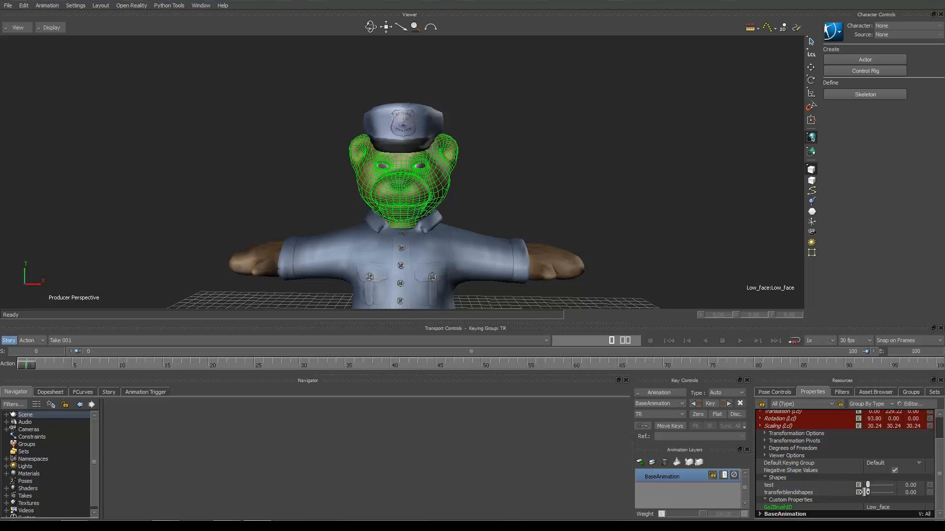
pyautogui.moveTo(867, 493); pyautogui.dragTo(807, 485)
pyautogui.scroll(3, 939, 443)
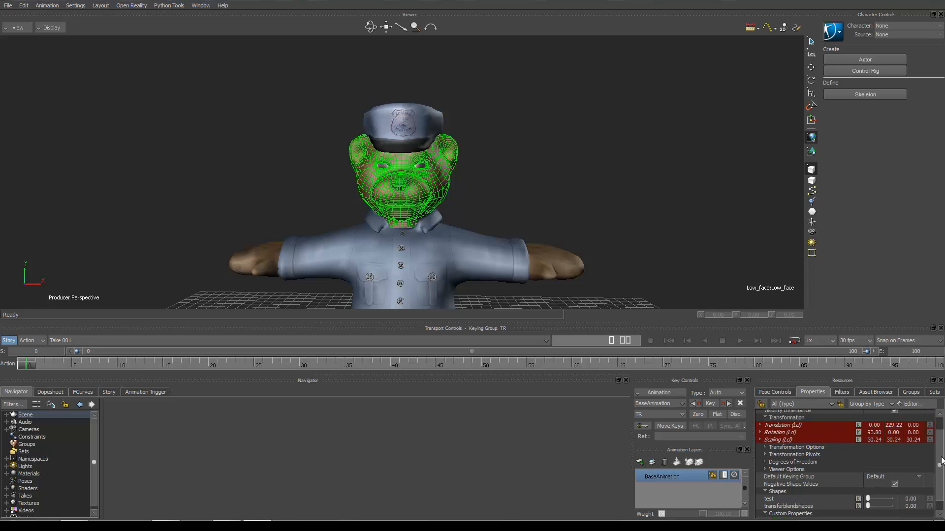
# - Try out the face mesh's test shape, return it to 0.00 and look through the BaseAnimation properties
pyautogui.scroll(-3, 941, 472)
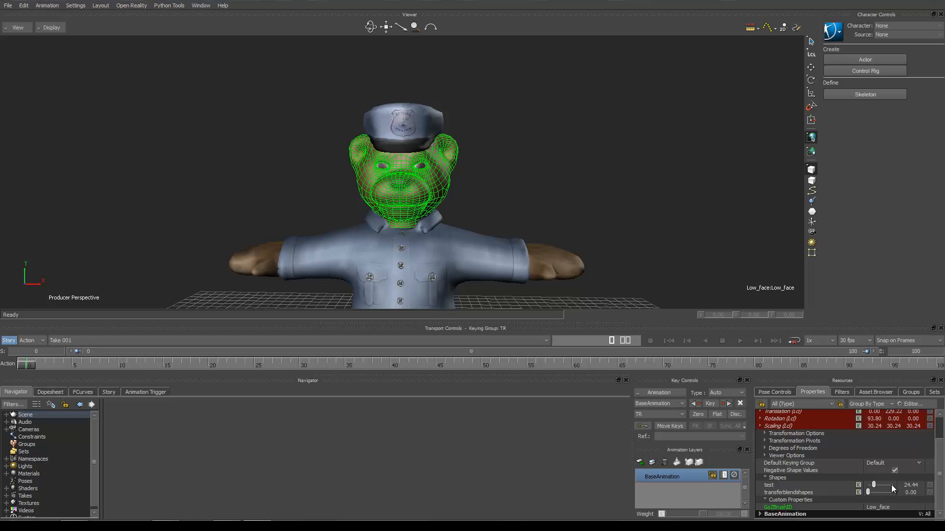
pyautogui.moveTo(891, 485); pyautogui.dragTo(826, 482)
pyautogui.click(761, 514)
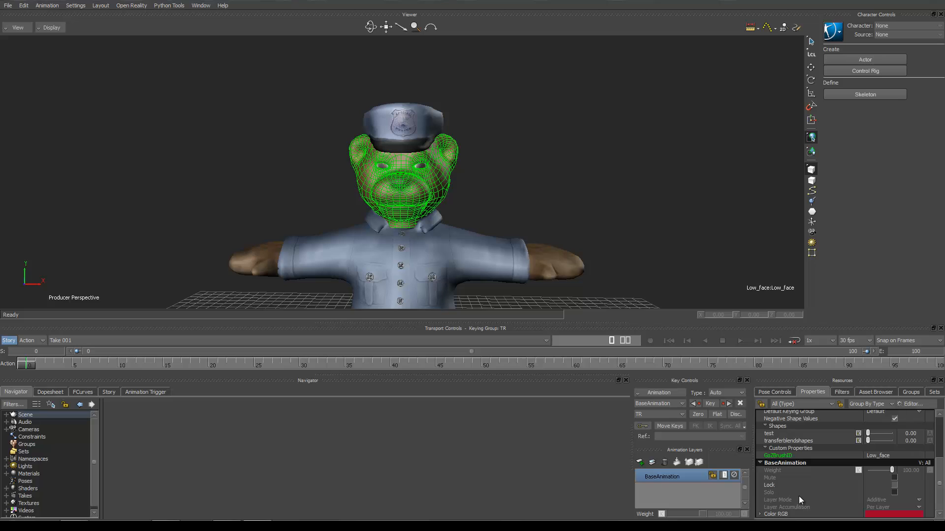
pyautogui.scroll(3, 799, 488)
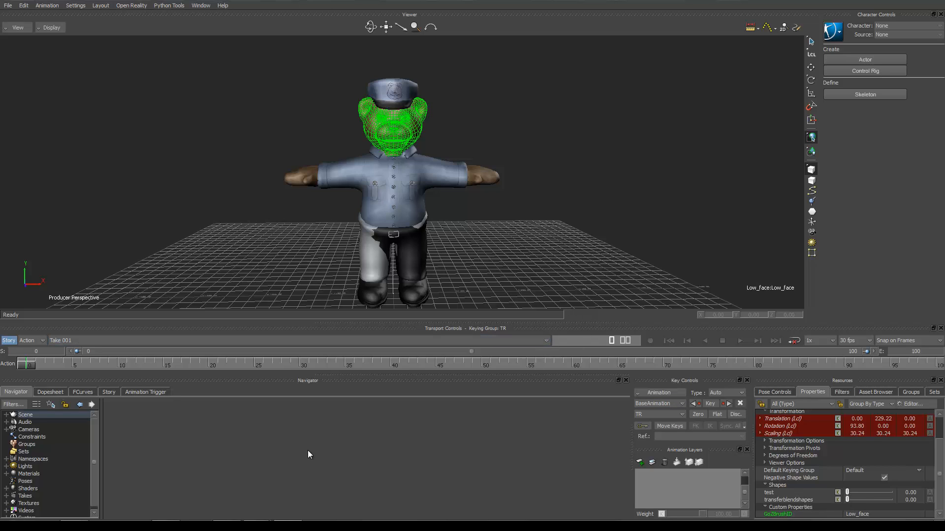
# - Switch to the Maya 2014 scene containing the bear and its sculpted heads
pyautogui.press('super')
pyautogui.click(263, 512)
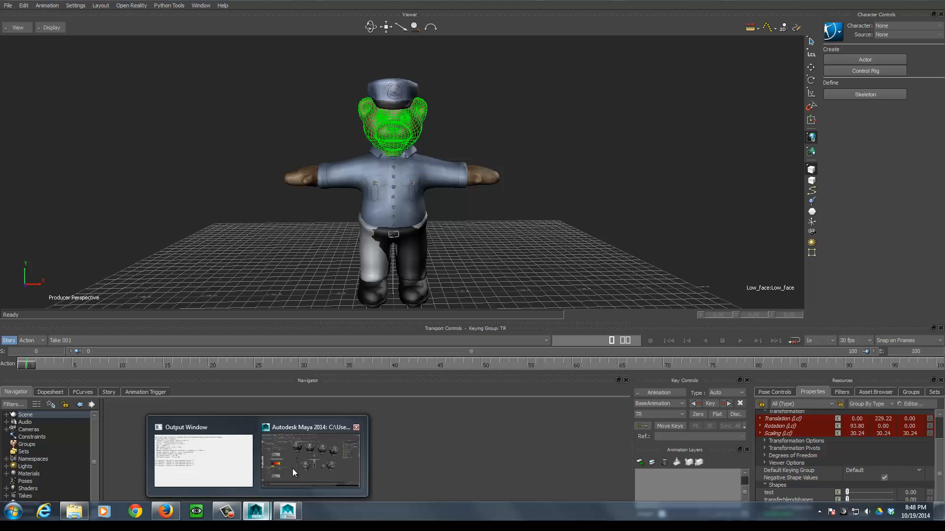
pyautogui.click(294, 466)
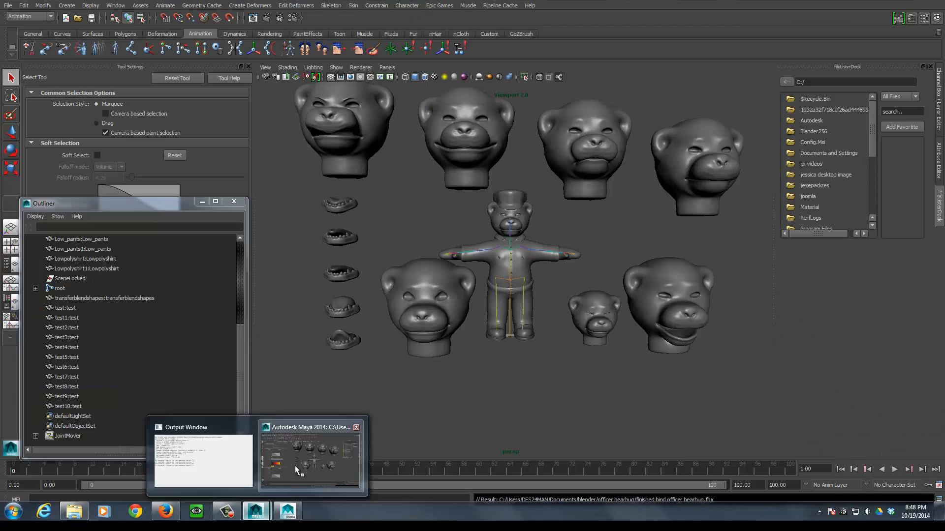
# - Create a blend shape on the bear's Low_face mesh using the seven sculpted heads, transferblendshapes and test through test5, as targets
pyautogui.click(426, 292)
pyautogui.keyDown('shift'); pyautogui.click(366, 149); pyautogui.keyUp('shift')
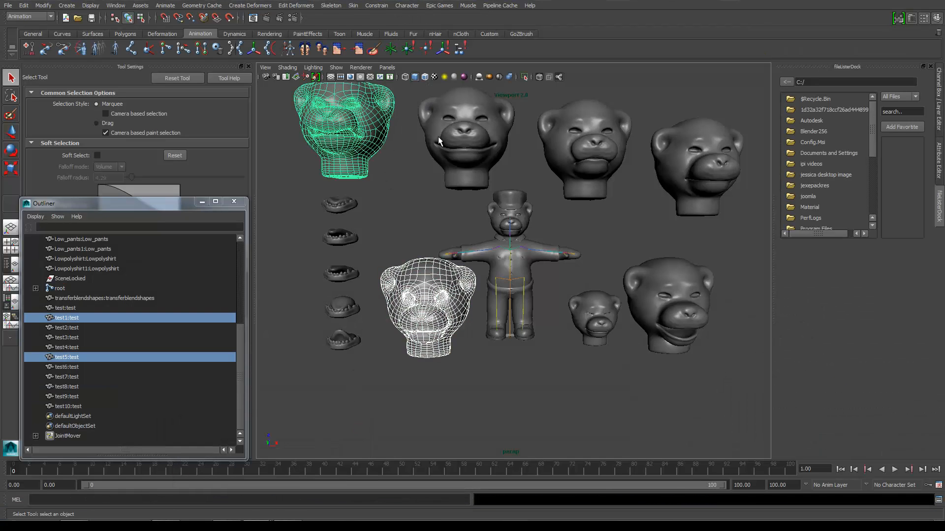
pyautogui.keyDown('shift'); pyautogui.click(438, 137); pyautogui.keyUp('shift')
pyautogui.keyDown('shift'); pyautogui.click(594, 159); pyautogui.keyUp('shift')
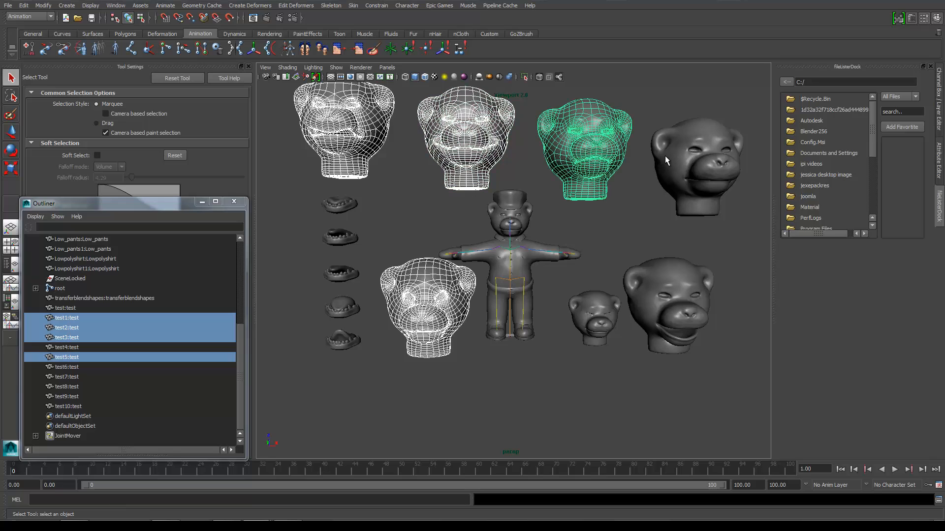
pyautogui.keyDown('shift'); pyautogui.click(671, 200); pyautogui.keyUp('shift')
pyautogui.keyDown('shift'); pyautogui.click(666, 281); pyautogui.keyUp('shift')
pyautogui.keyDown('shift'); pyautogui.click(604, 315); pyautogui.keyUp('shift')
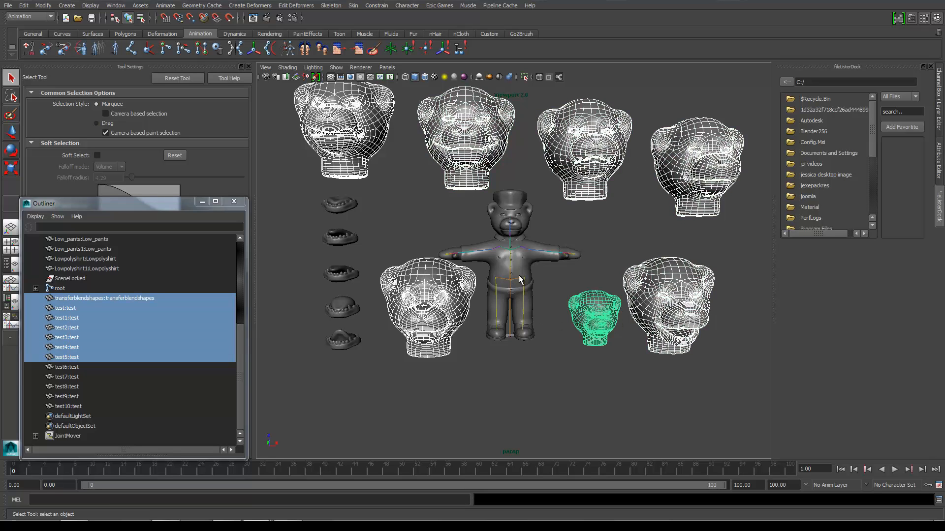
pyautogui.scroll(3, 525, 226)
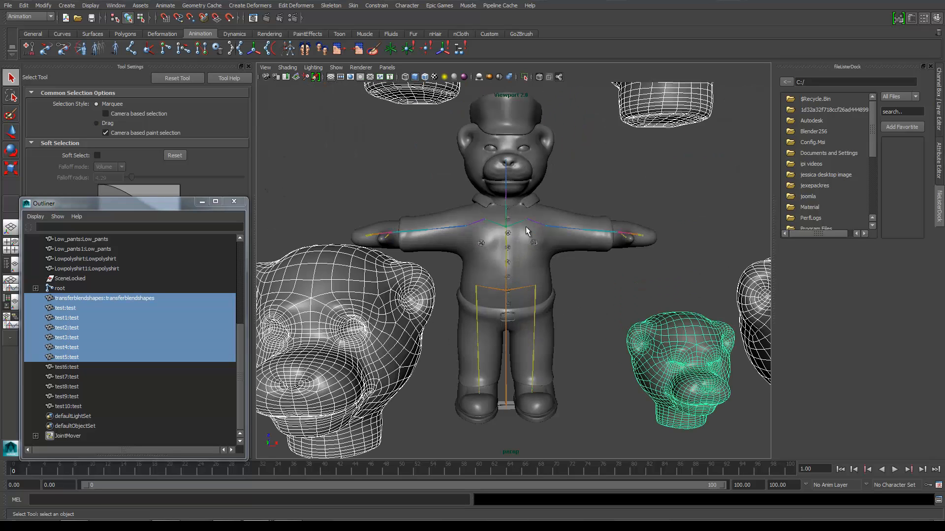
pyautogui.keyDown('shift'); pyautogui.click(536, 161); pyautogui.keyUp('shift')
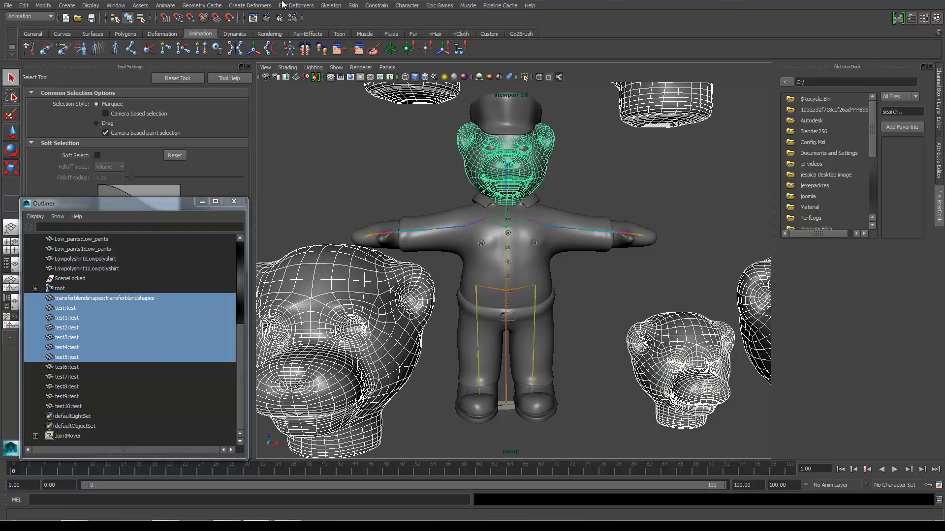
pyautogui.click(268, 6)
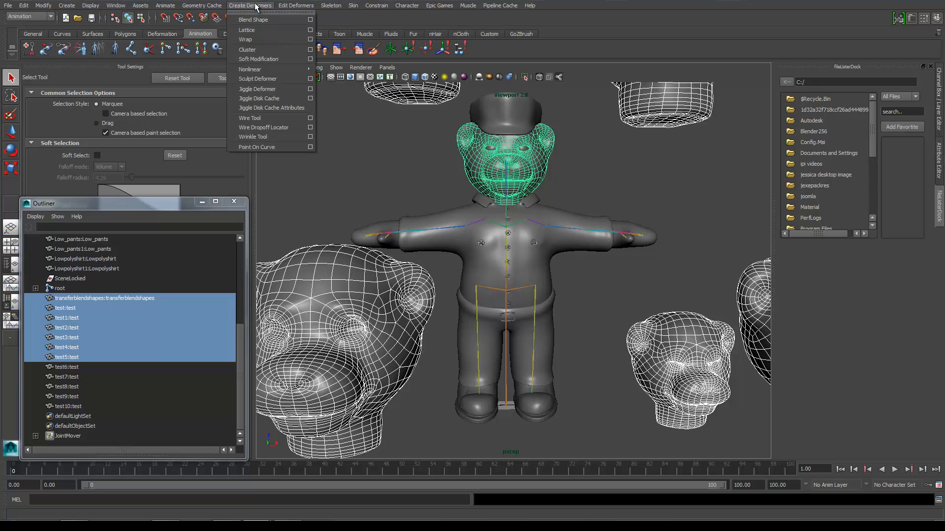
pyautogui.click(261, 17)
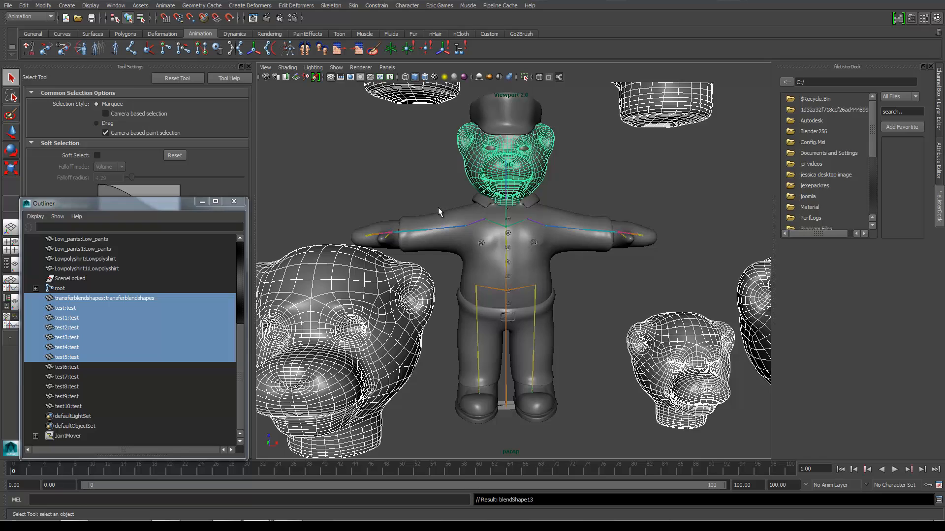
# - Select all the bear's mesh parts in the Outliner, from all_low_bear_parts to Lowpolyshirt1, together with the root joint
pyautogui.scroll(5, 119, 321)
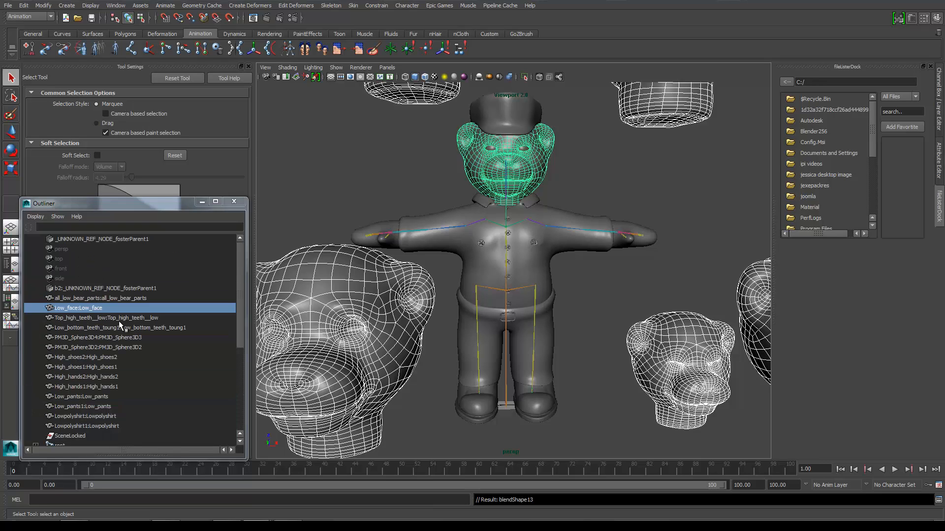
pyautogui.scroll(-5, 119, 321)
pyautogui.scroll(5, 119, 321)
pyautogui.click(122, 297)
pyautogui.scroll(-3, 109, 352)
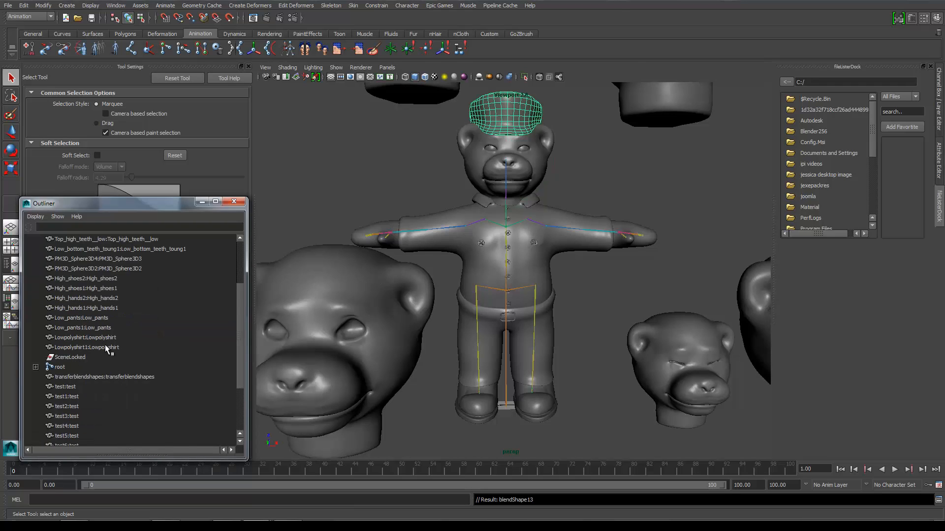
pyautogui.keyDown('shift'); pyautogui.click(106, 347); pyautogui.keyUp('shift')
pyautogui.keyDown('ctrl'); pyautogui.click(66, 367); pyautogui.keyUp('ctrl')
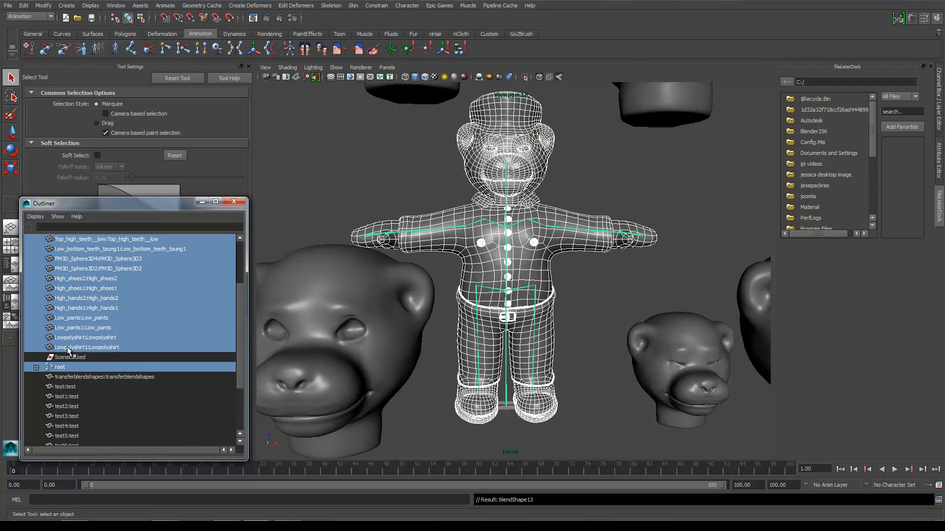
# - Export the selection as FBX over the existing finished bind officer bearhug.fbx and switch back to MotionBuilder
pyautogui.click(8, 5)
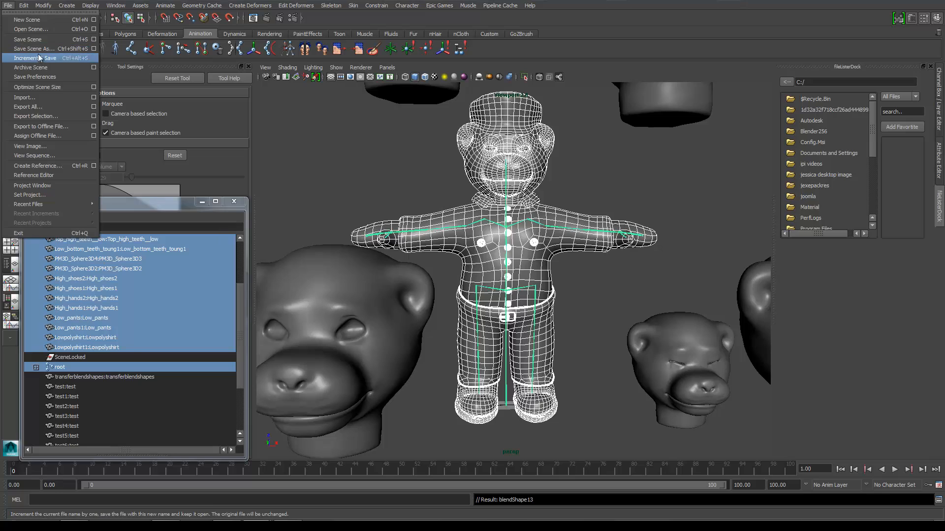
pyautogui.click(49, 116)
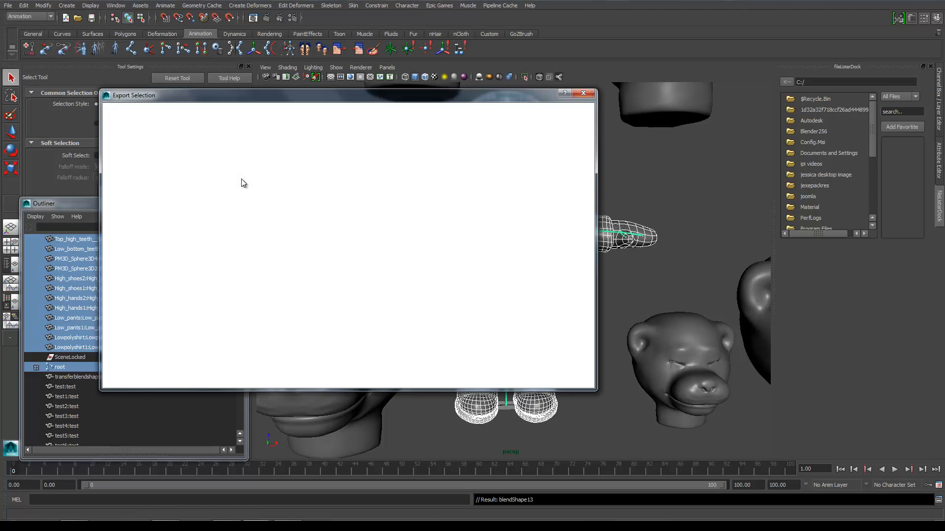
pyautogui.click(222, 175)
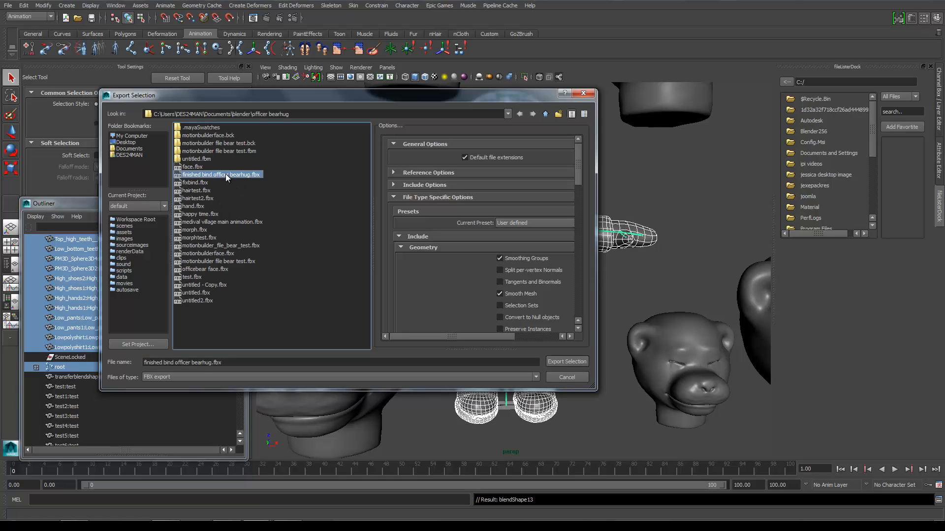
pyautogui.click(566, 362)
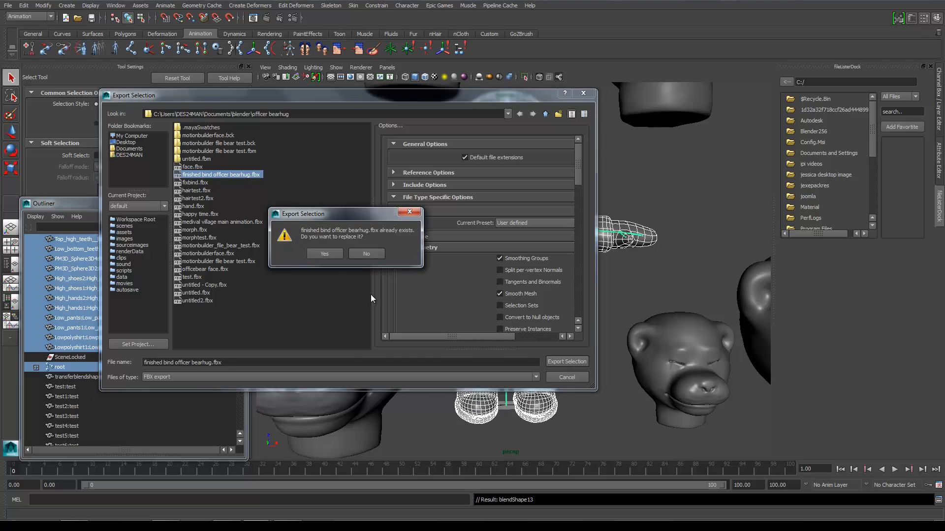
pyautogui.click(325, 253)
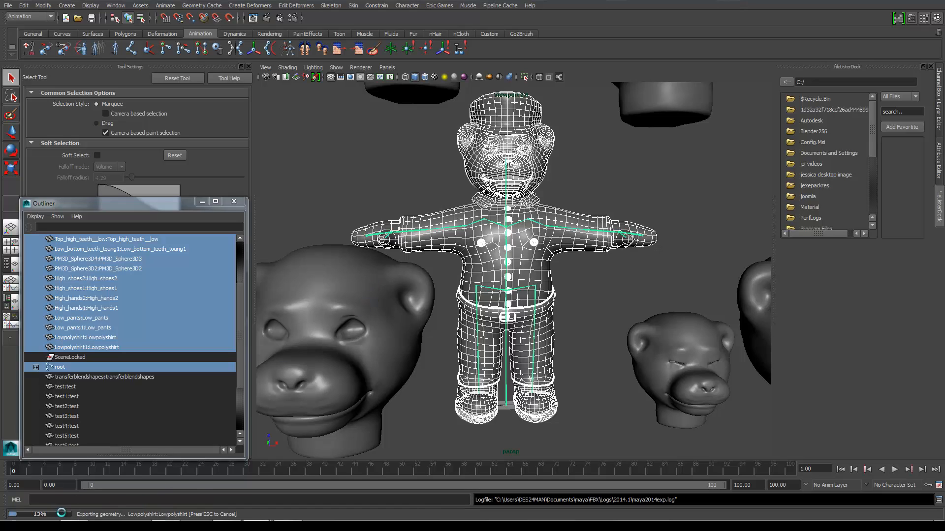
pyautogui.press('super')
pyautogui.press('super')
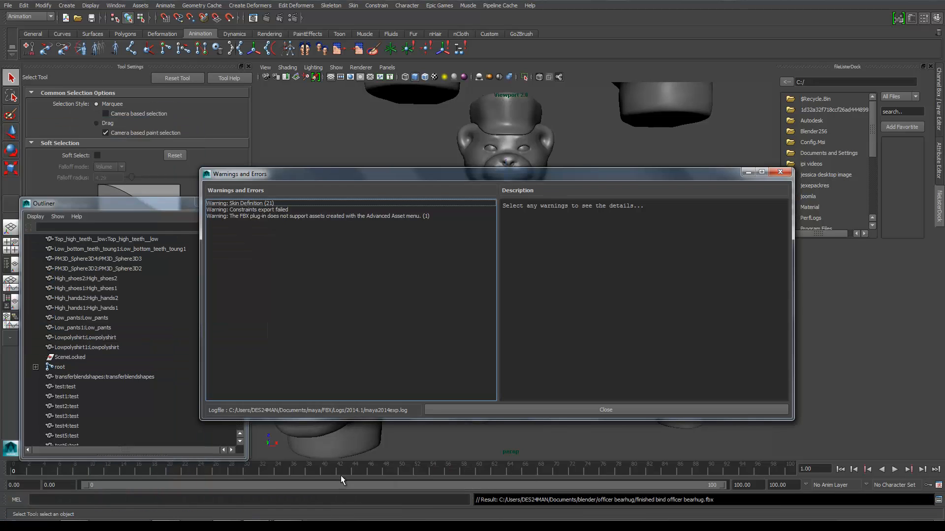
pyautogui.click(519, 411)
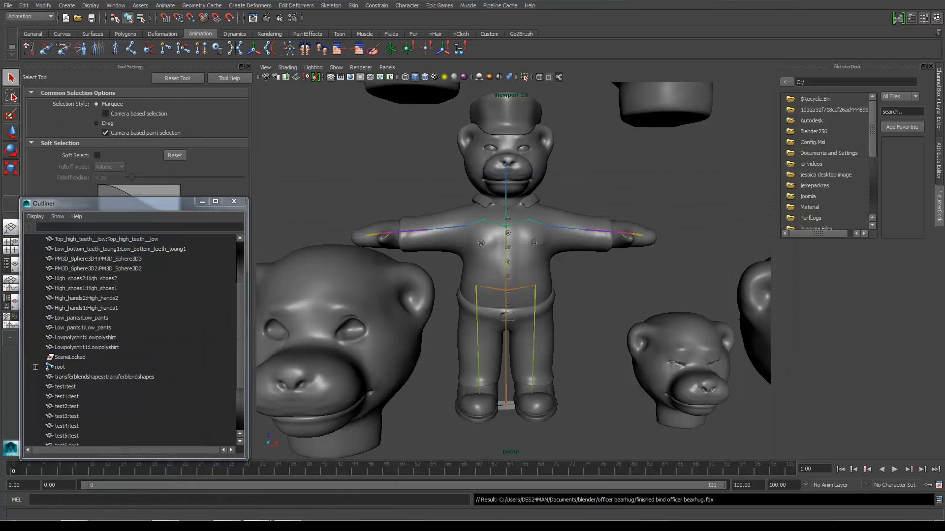
pyautogui.click(294, 514)
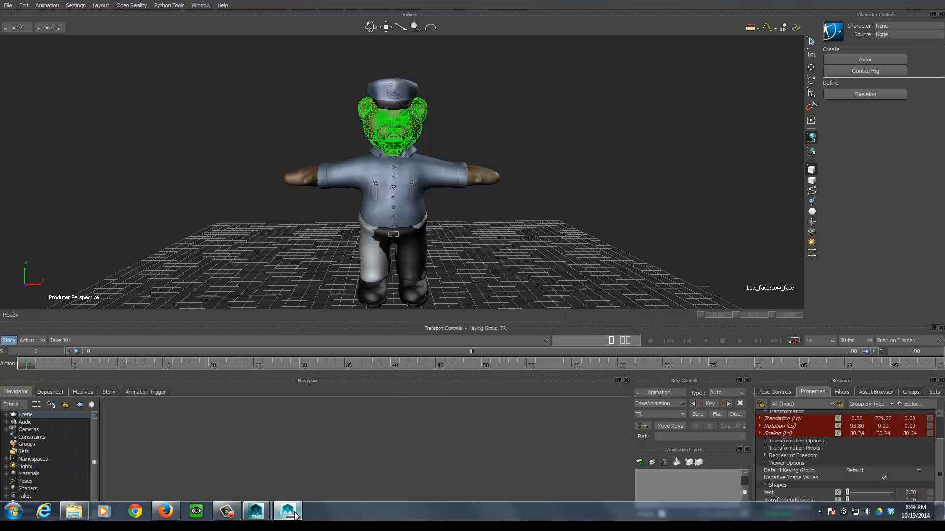
pyautogui.click(9, 6)
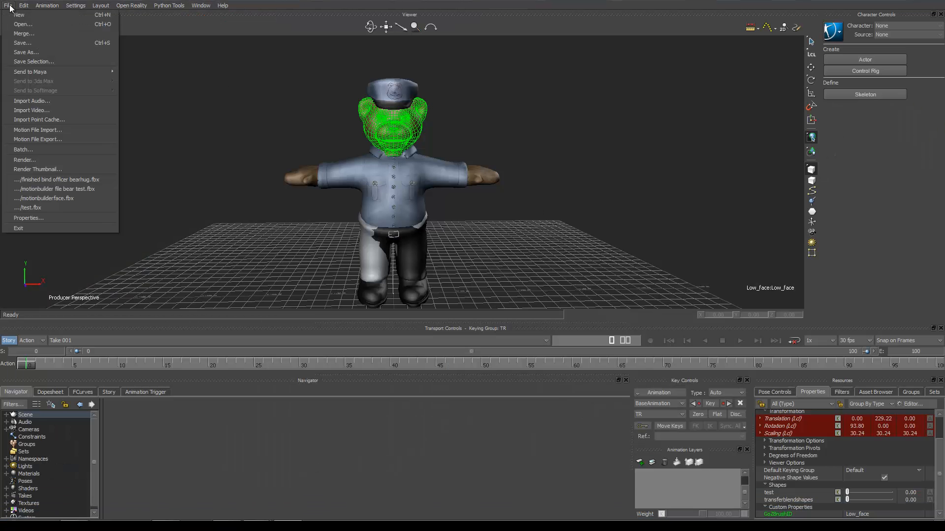
pyautogui.click(29, 24)
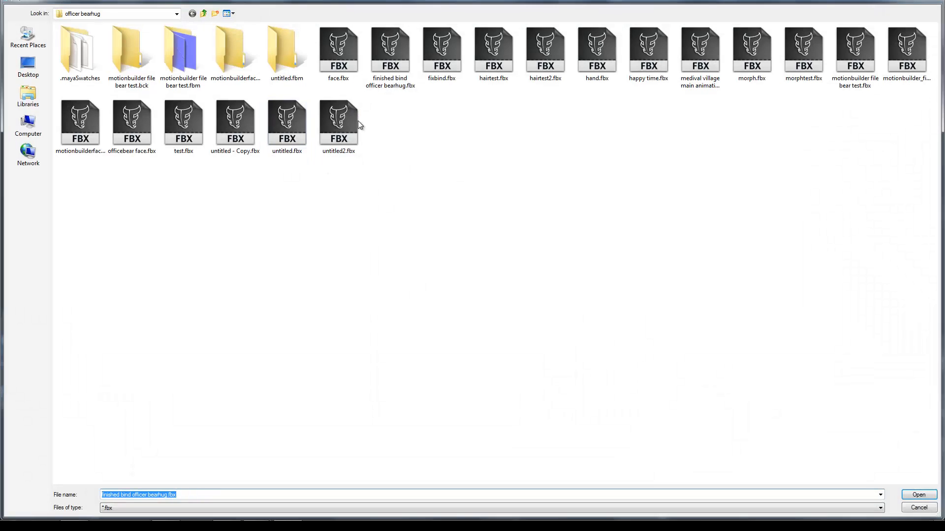
pyautogui.click(932, 2)
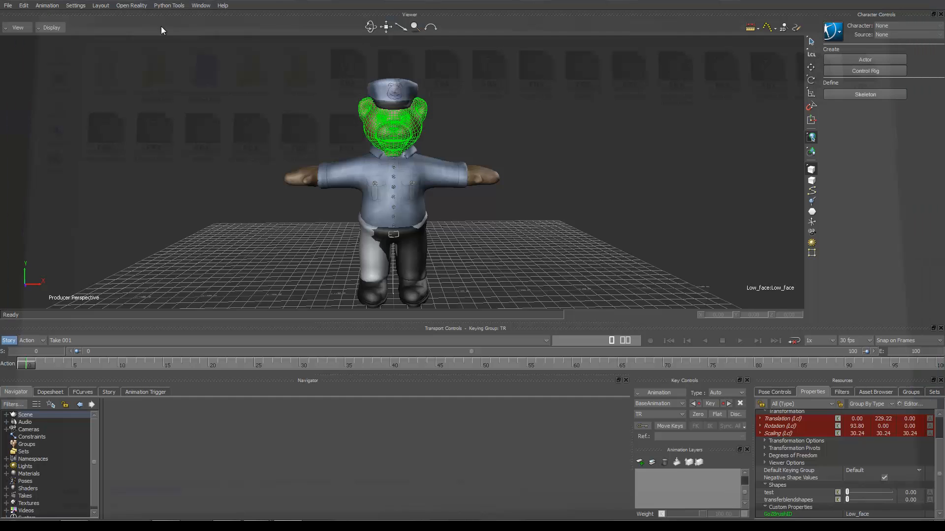
# - Open finished bind officer bearhug.fbx again, discarding the current scene's changes and accepting the open options
pyautogui.click(7, 6)
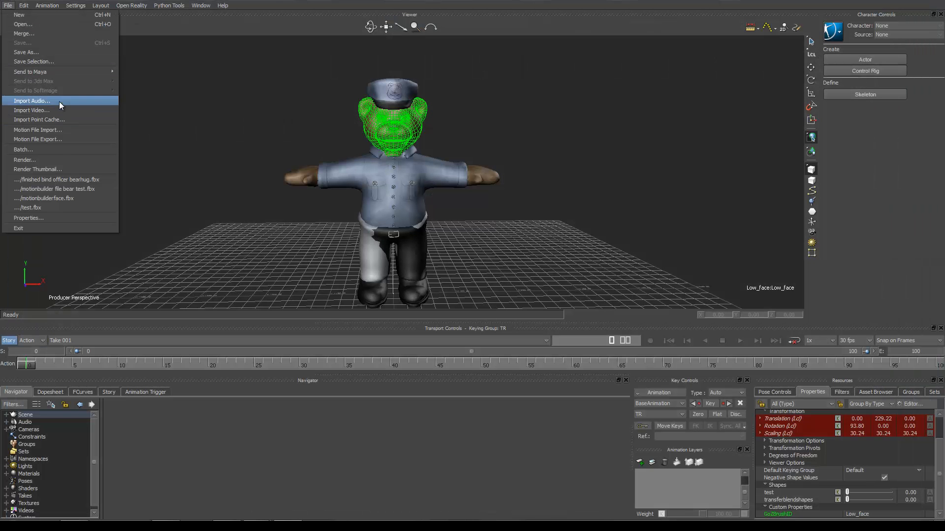
pyautogui.click(37, 24)
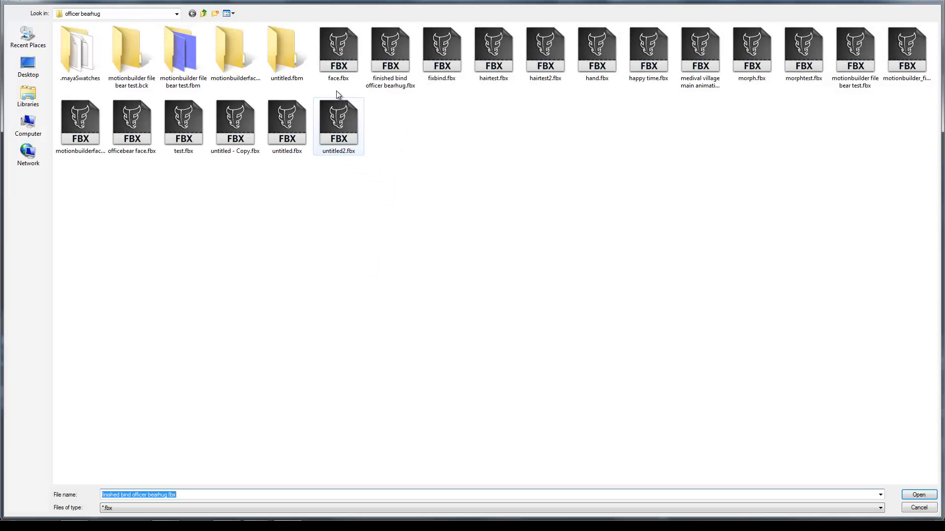
pyautogui.doubleClick(389, 72)
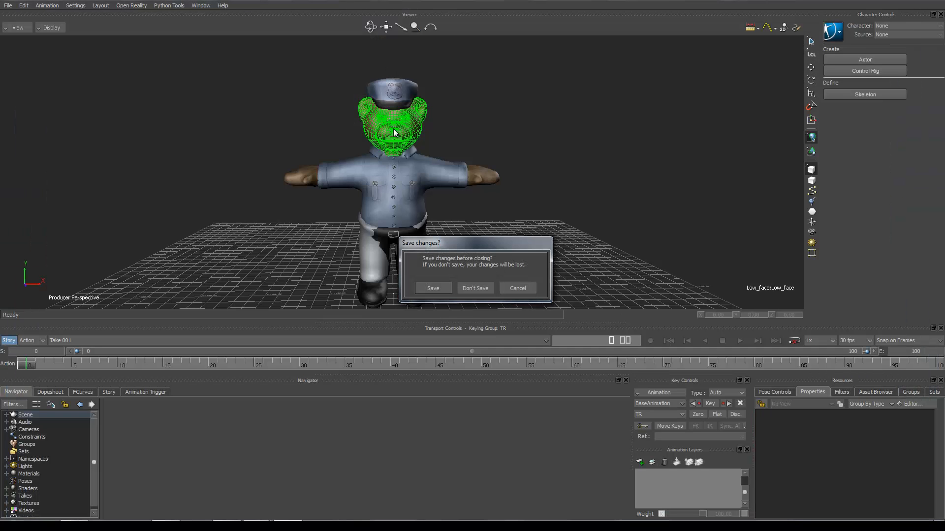
pyautogui.click(474, 288)
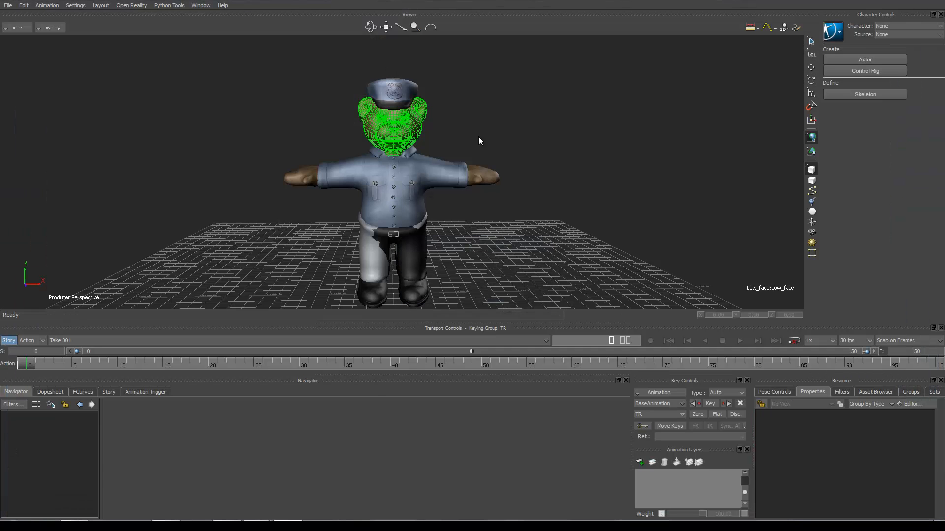
pyautogui.click(272, 480)
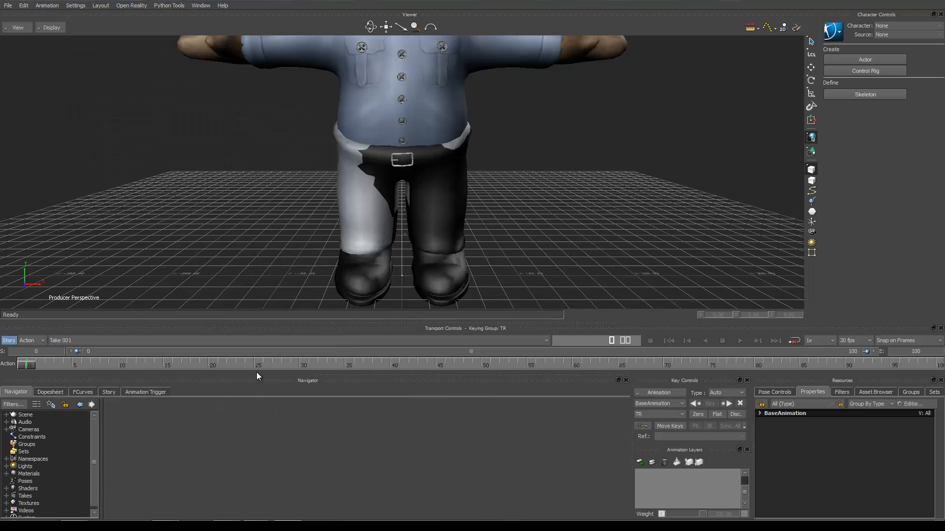
# - Select the reloaded bear's Low_face mesh in a close-up view of the head
pyautogui.scroll(5, 408, 266)
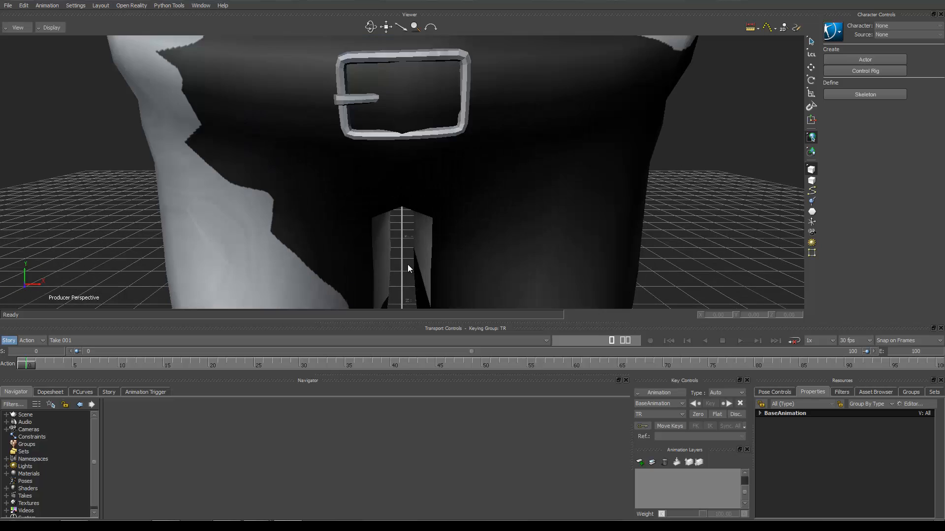
pyautogui.scroll(-4, 407, 264)
pyautogui.keyDown('shift'); pyautogui.moveTo(406, 206); pyautogui.dragTo(428, 295); pyautogui.keyUp('shift')
pyautogui.scroll(-4, 411, 222)
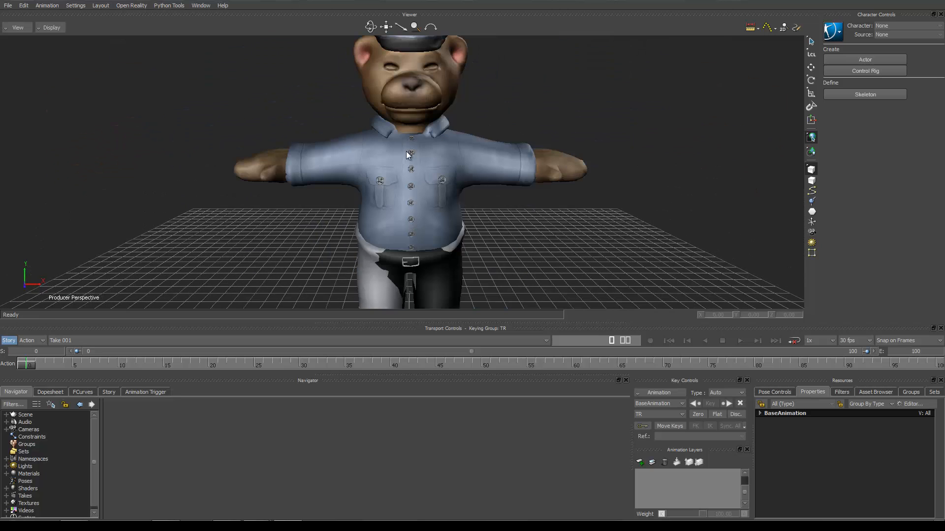
pyautogui.keyDown('shift'); pyautogui.moveTo(422, 103); pyautogui.dragTo(421, 155); pyautogui.keyUp('shift')
pyautogui.scroll(4, 438, 142)
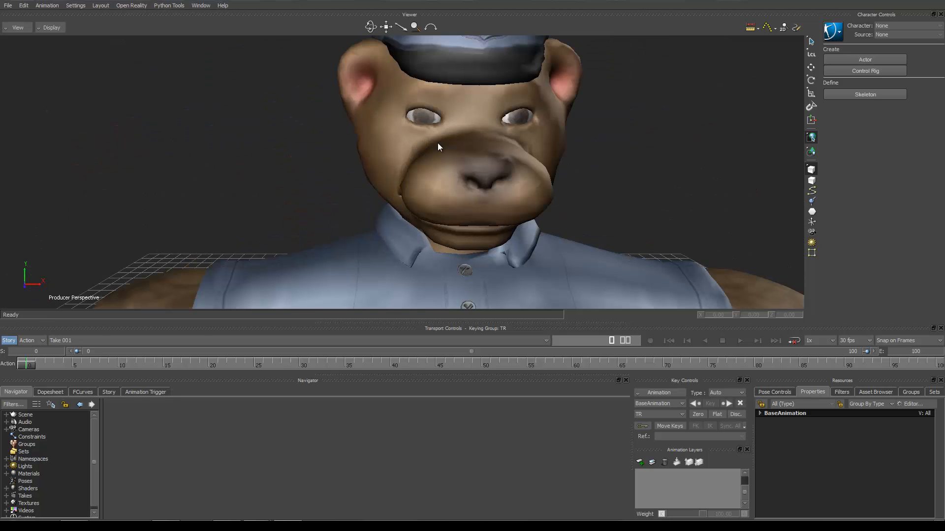
pyautogui.click(473, 117)
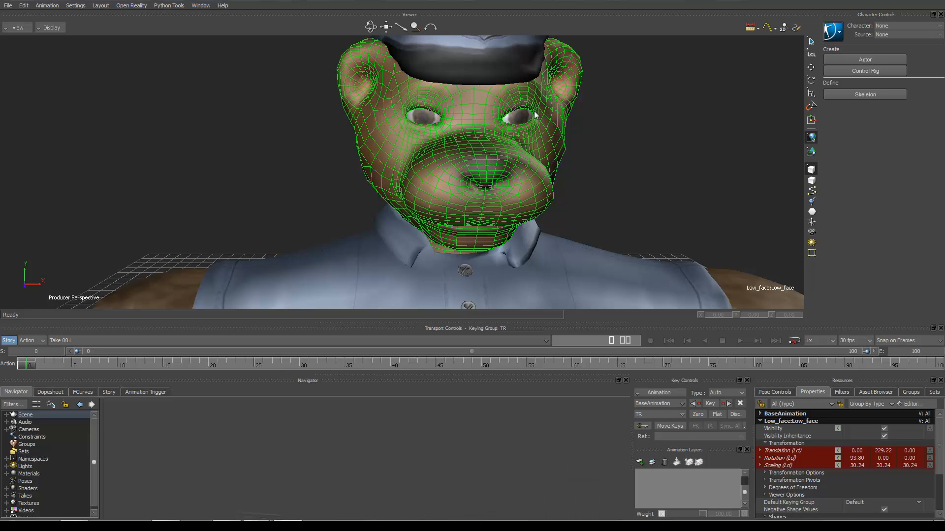
# - Test the test1 and test2 shapes on the Low_face mesh at 100 each and examine the face's deformation
pyautogui.scroll(-3, 859, 474)
pyautogui.scroll(-2, 858, 476)
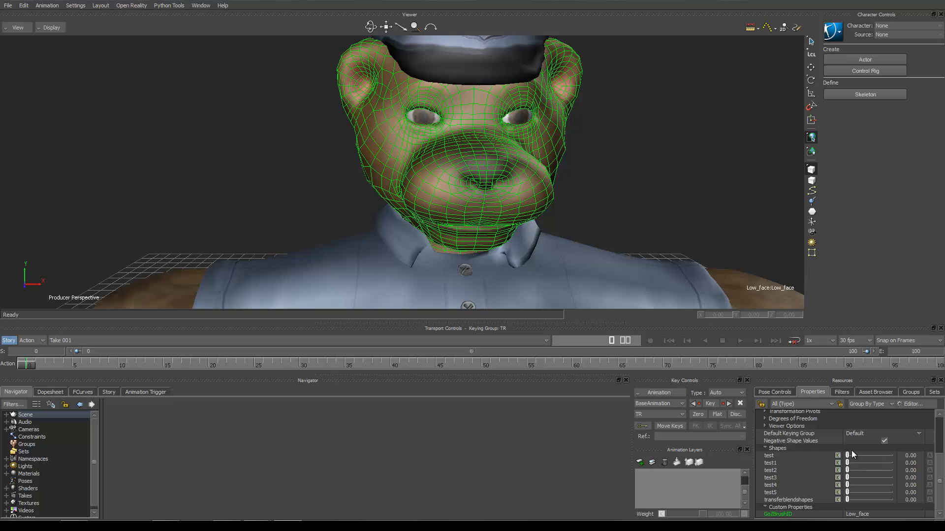
pyautogui.moveTo(849, 456); pyautogui.dragTo(937, 480)
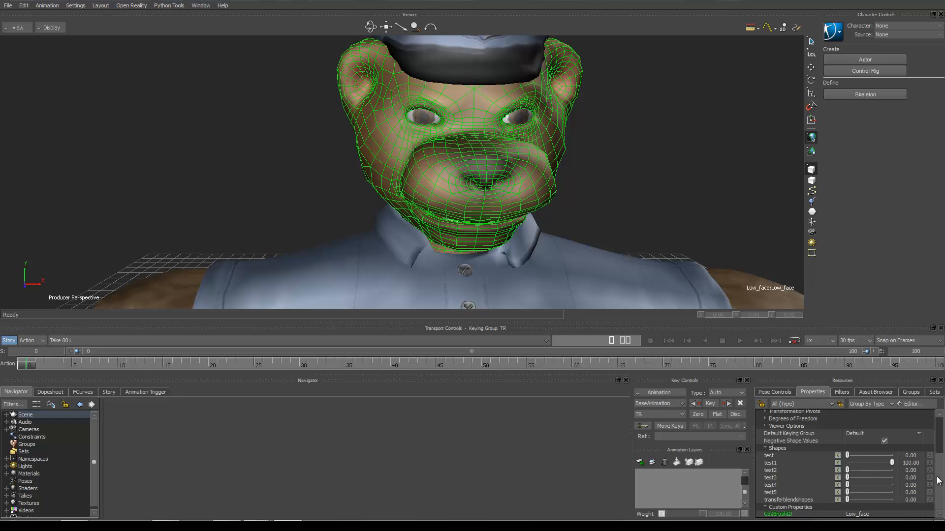
pyautogui.moveTo(850, 476); pyautogui.dragTo(921, 476)
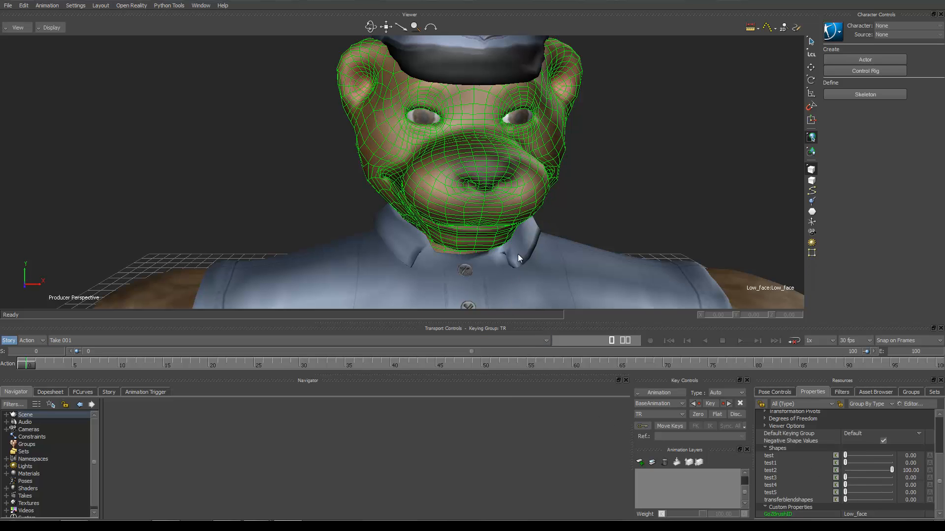
pyautogui.scroll(-5, 491, 228)
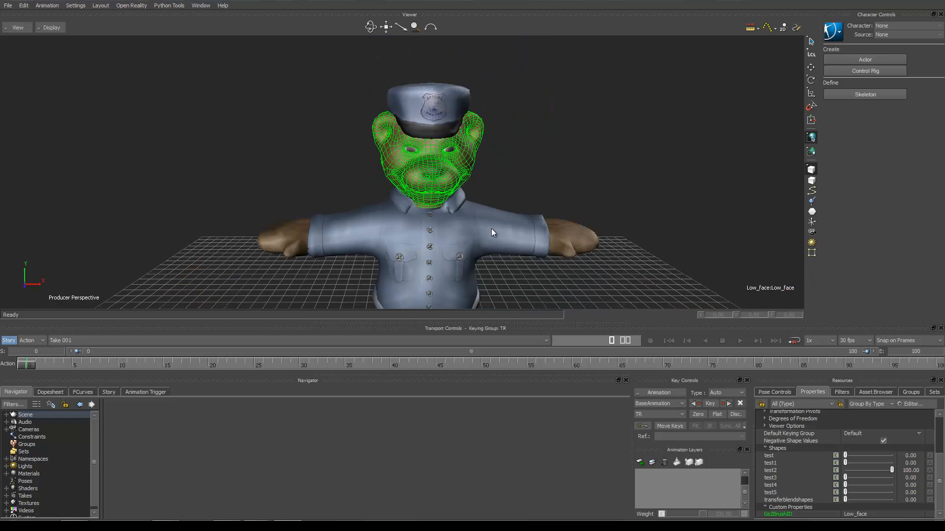
pyautogui.scroll(3, 453, 222)
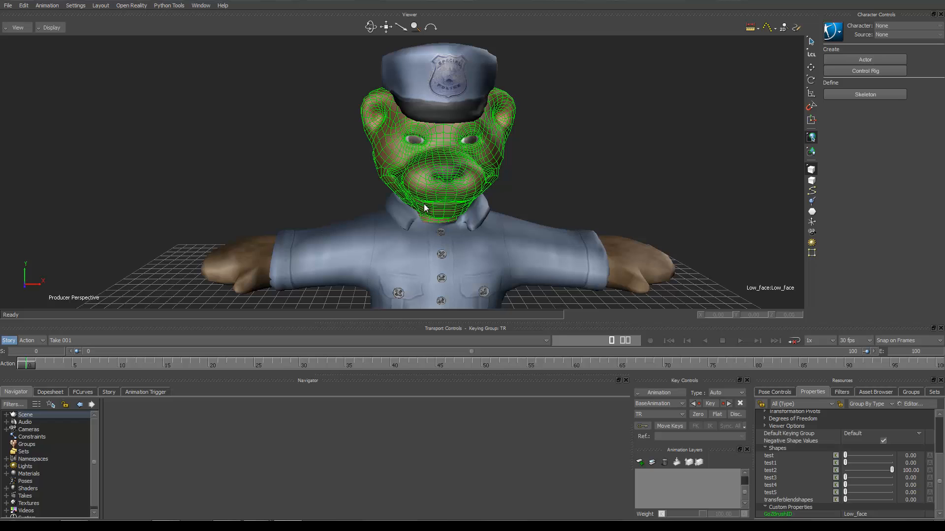
pyautogui.scroll(4, 426, 209)
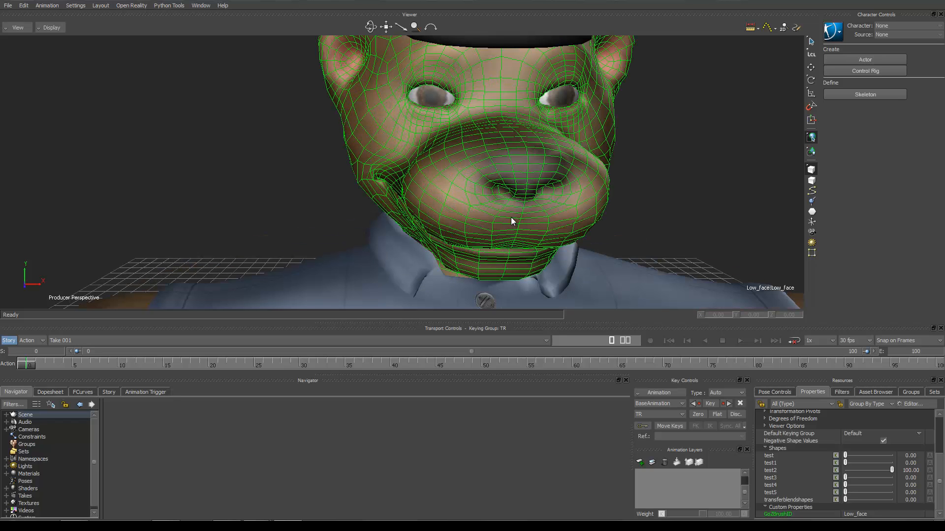
pyautogui.scroll(-4, 510, 220)
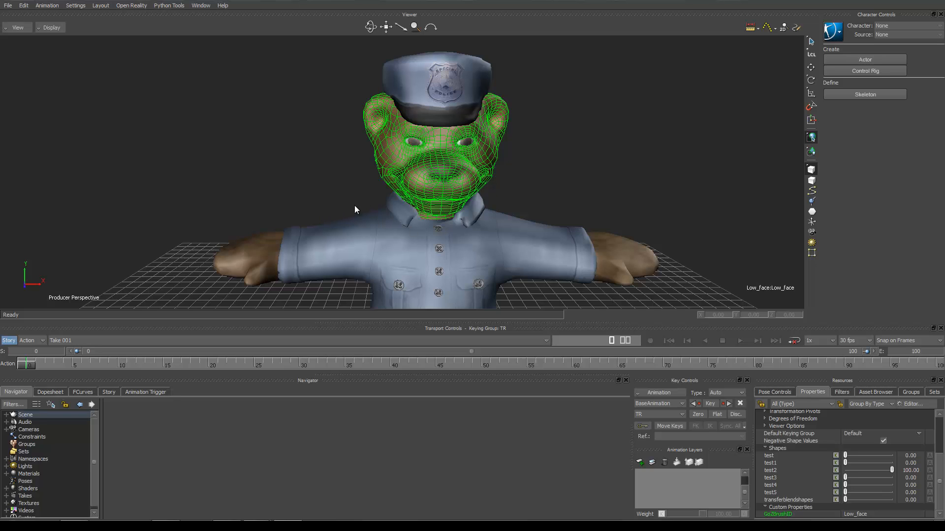
# - Review the Low_face mesh's named shapes and try out the eyewideopen shape
pyautogui.scroll(3, 383, 218)
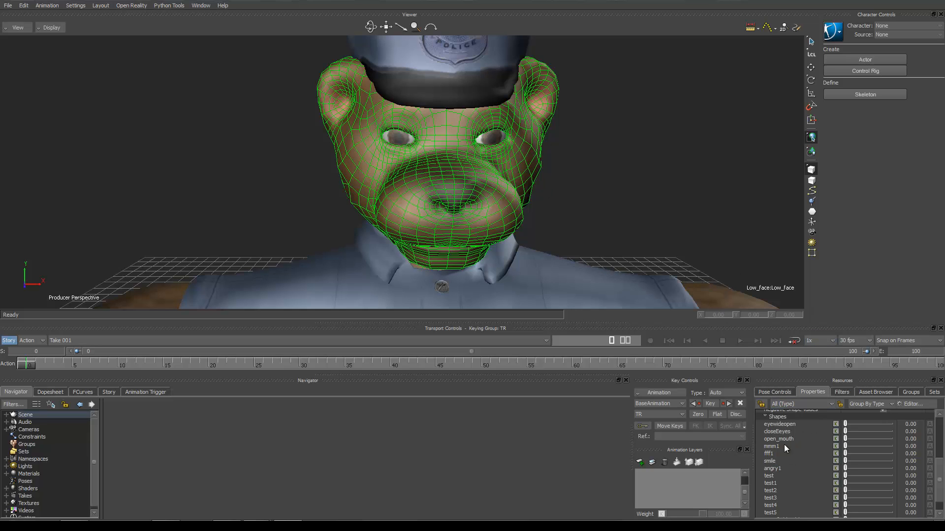
pyautogui.scroll(1, 798, 451)
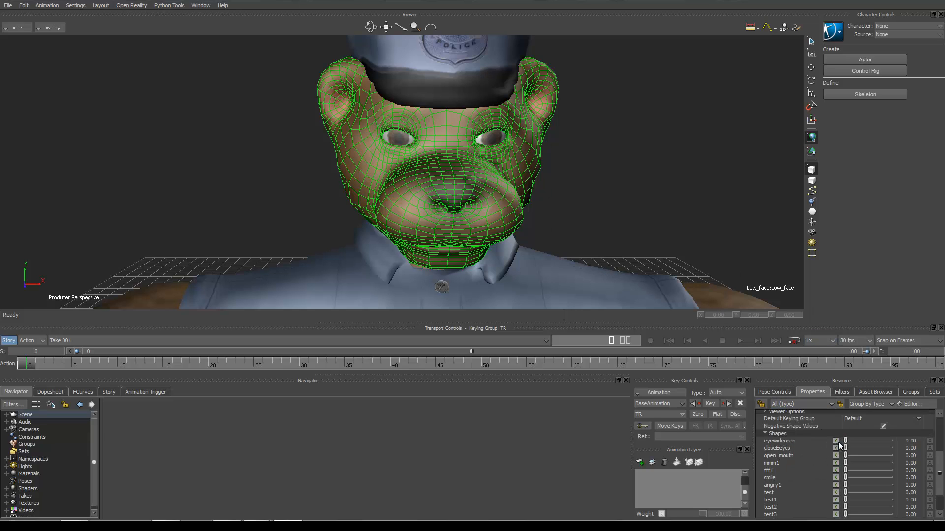
pyautogui.moveTo(847, 441); pyautogui.dragTo(819, 454)
# - Switch to Maya, check the transform name of the angry1 bear head, and return to MotionBuilder
pyautogui.press('super')
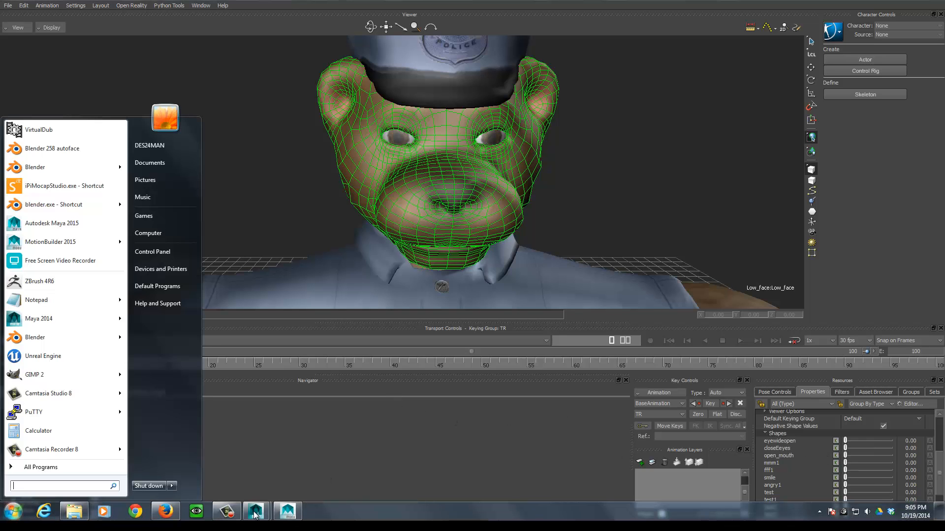
pyautogui.click(257, 510)
pyautogui.click(280, 471)
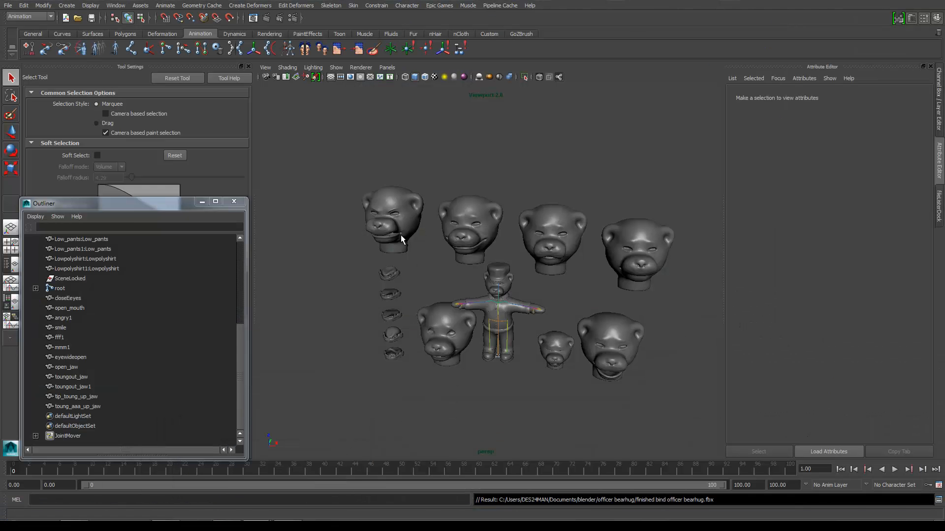
pyautogui.click(394, 216)
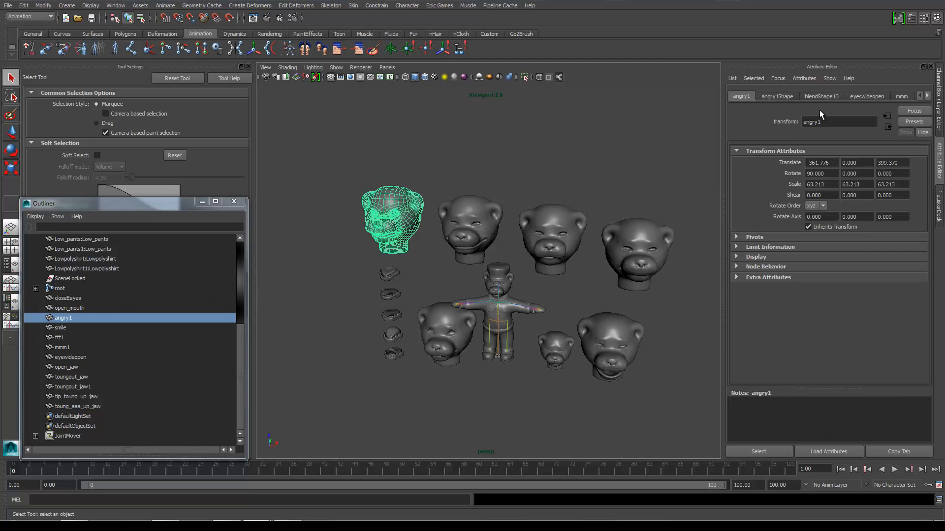
pyautogui.scroll(-5, 765, 96)
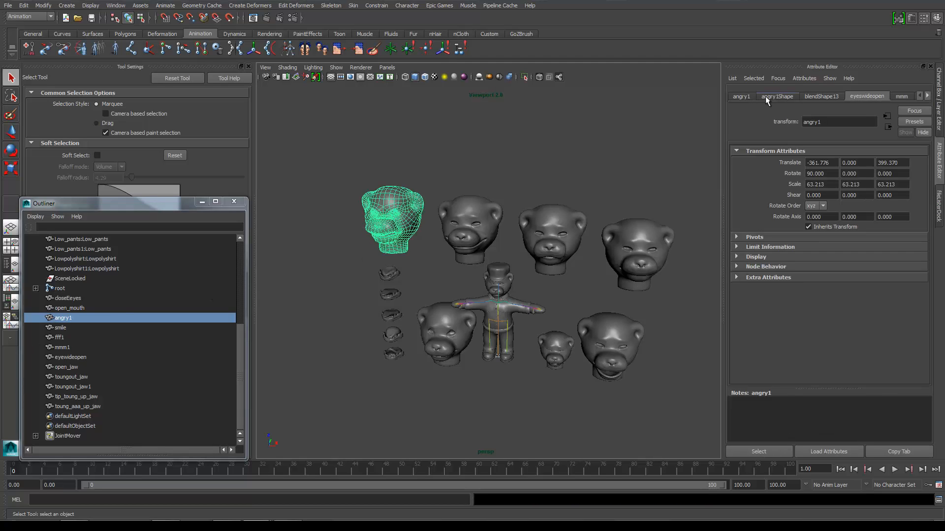
pyautogui.scroll(5, 765, 96)
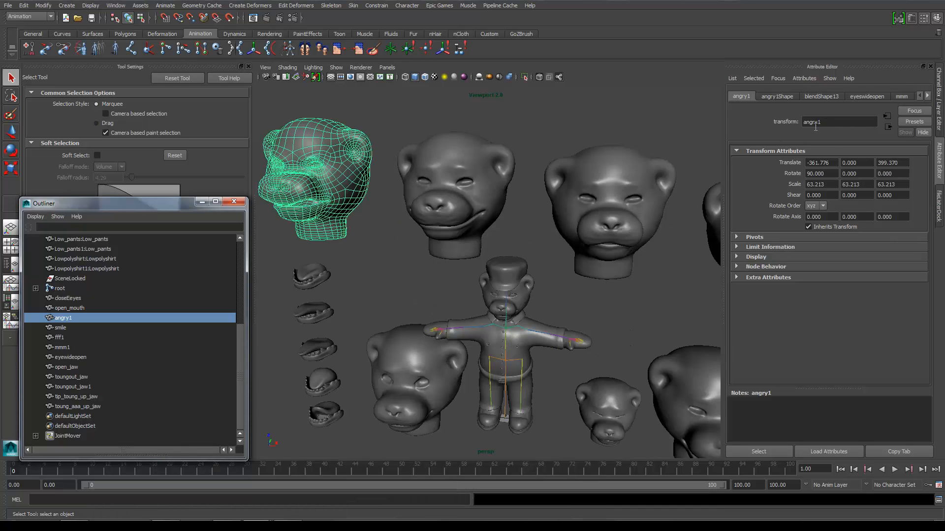
pyautogui.click(820, 122)
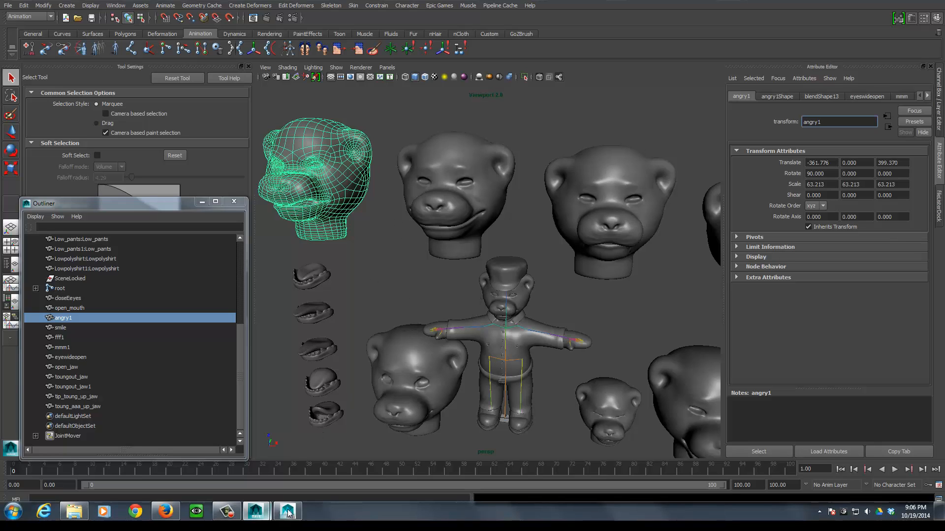
pyautogui.click(288, 511)
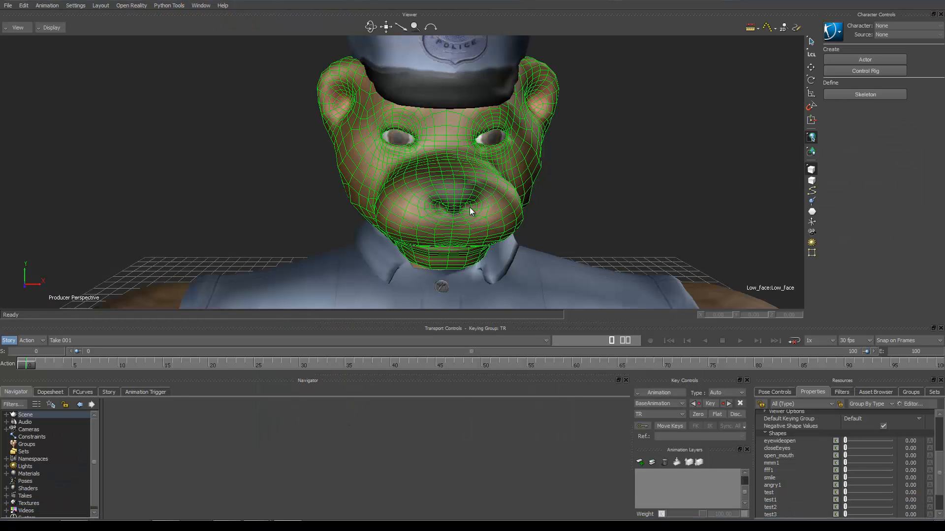
# - Examine the bear's open-mouthed face, whole body and skeleton in the X-Ray display
pyautogui.scroll(-5, 461, 188)
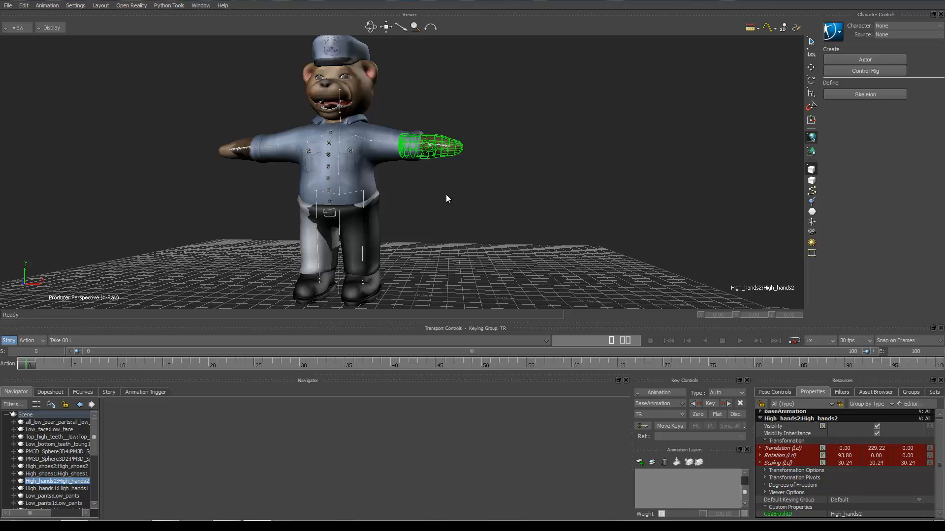
pyautogui.scroll(5, 433, 219)
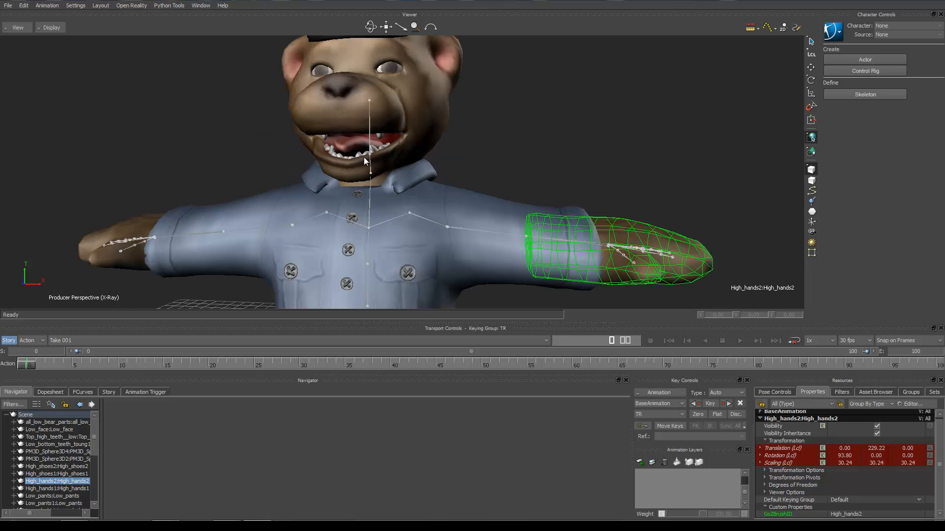
pyautogui.scroll(-5, 448, 172)
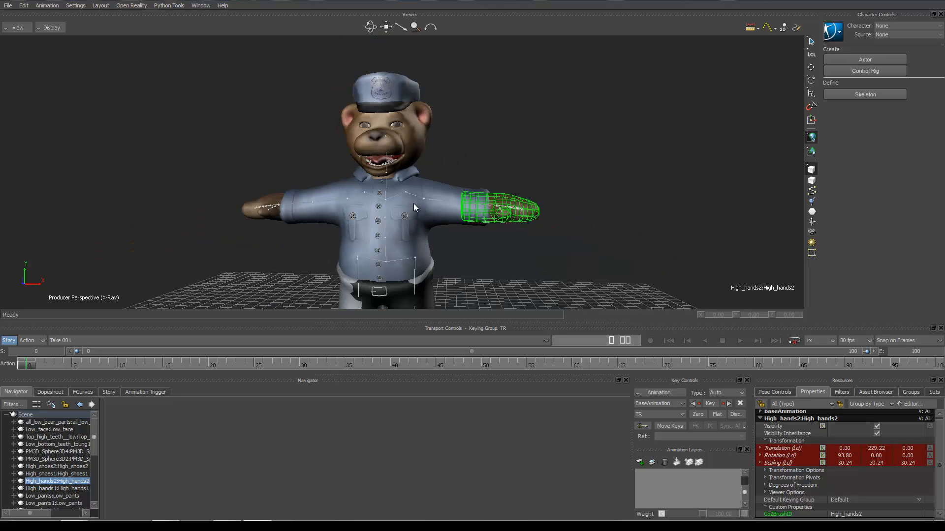
pyautogui.scroll(2, 415, 211)
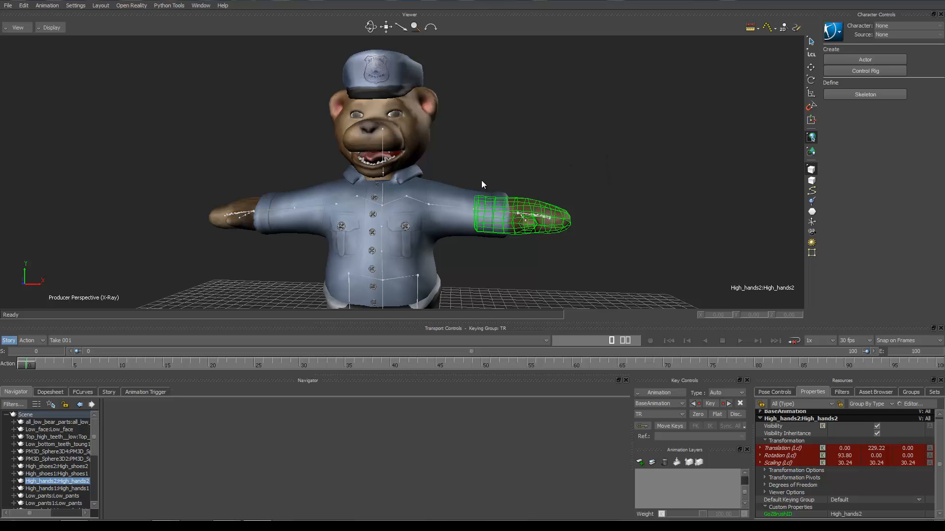
pyautogui.keyDown('shift'); pyautogui.moveTo(481, 180); pyautogui.dragTo(503, 157); pyautogui.keyUp('shift')
pyautogui.scroll(-5, 501, 159)
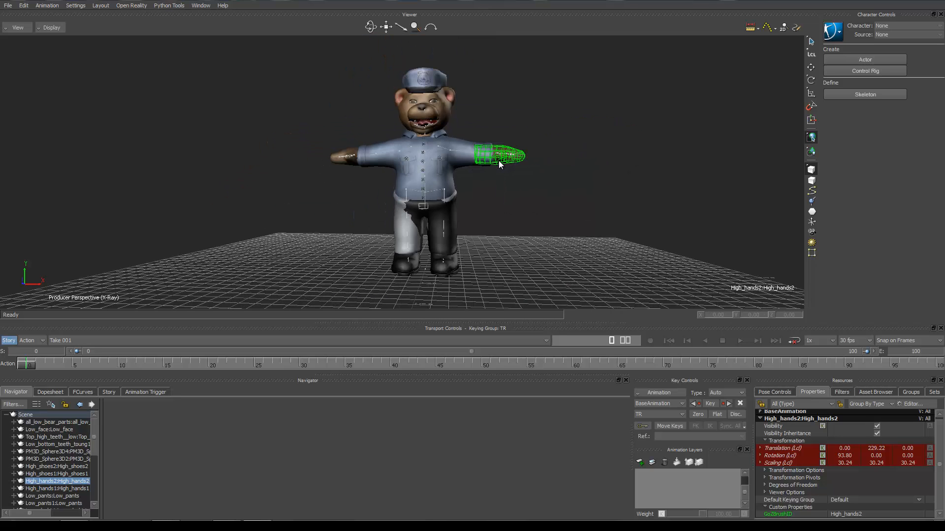
pyautogui.scroll(3, 498, 161)
# - Turn off the visibility of Models in the viewer, keeping Skeletons displayed
pyautogui.click(451, 202)
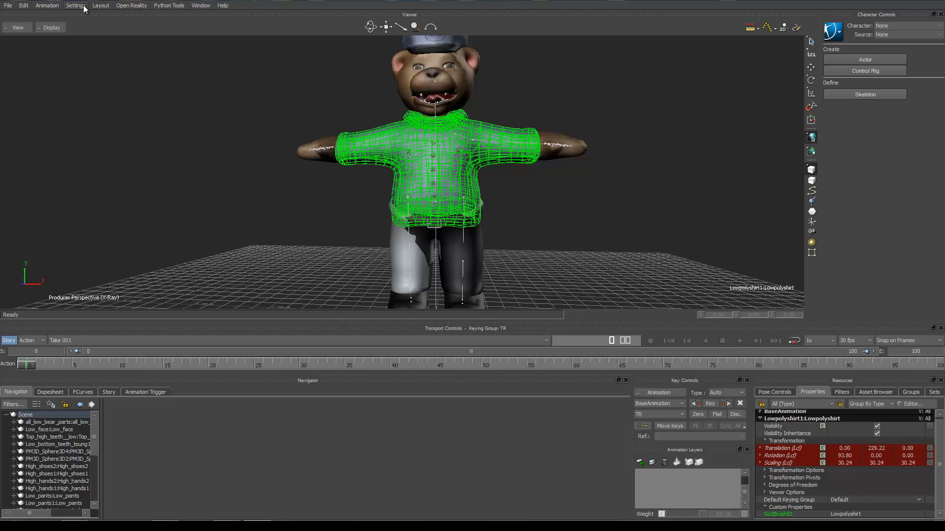
pyautogui.click(49, 29)
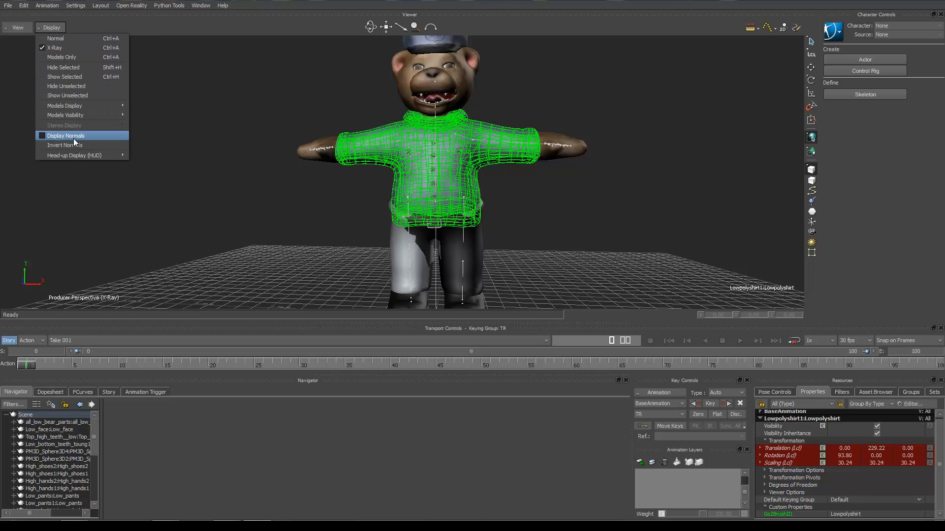
pyautogui.moveTo(85, 116)
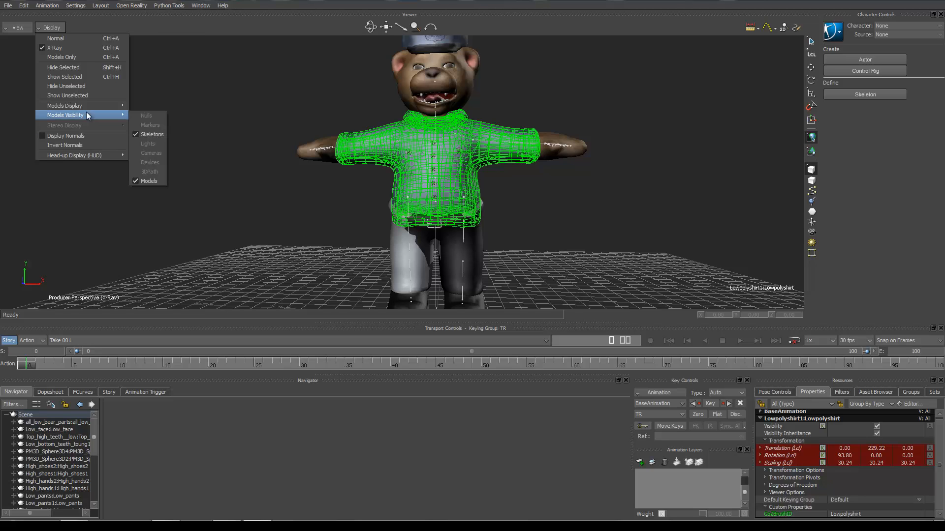
pyautogui.moveTo(115, 116)
pyautogui.click(143, 181)
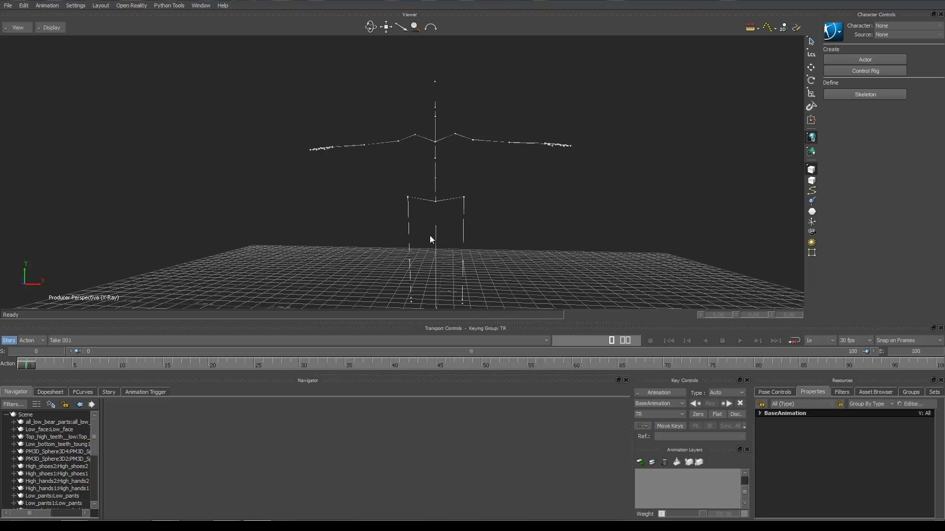
# - Select the skeleton's root joint, the parent of the pelvis, in the scene hierarchy
pyautogui.scroll(-3, 429, 235)
pyautogui.scroll(6, 430, 235)
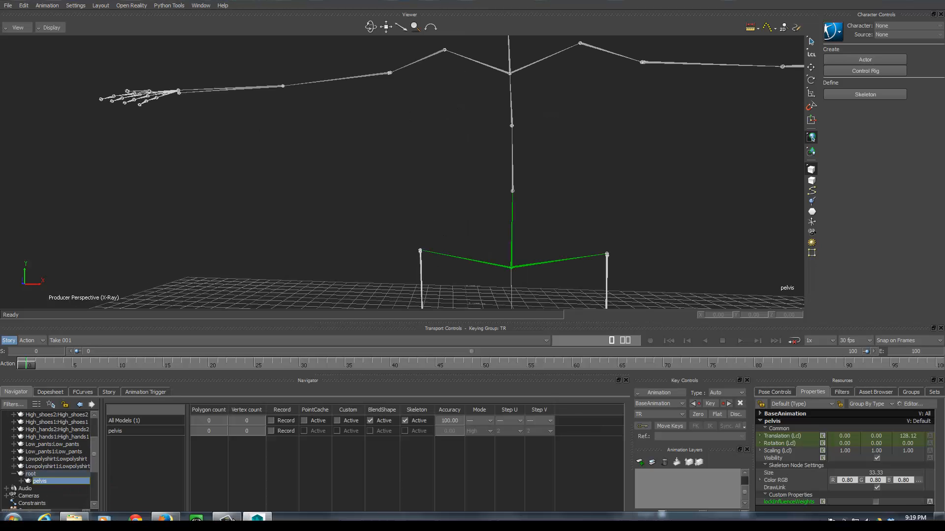
pyautogui.click(234, 514)
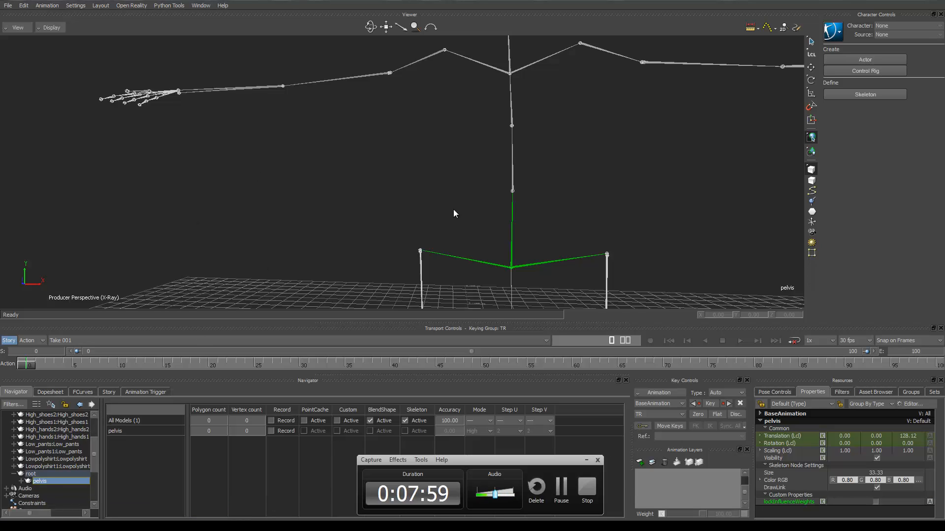
pyautogui.click(471, 60)
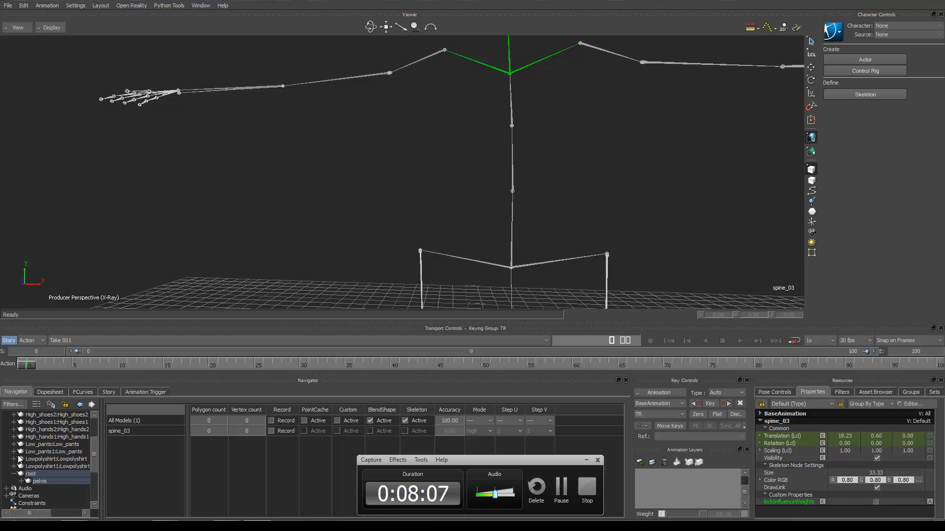
pyautogui.scroll(3, 20, 459)
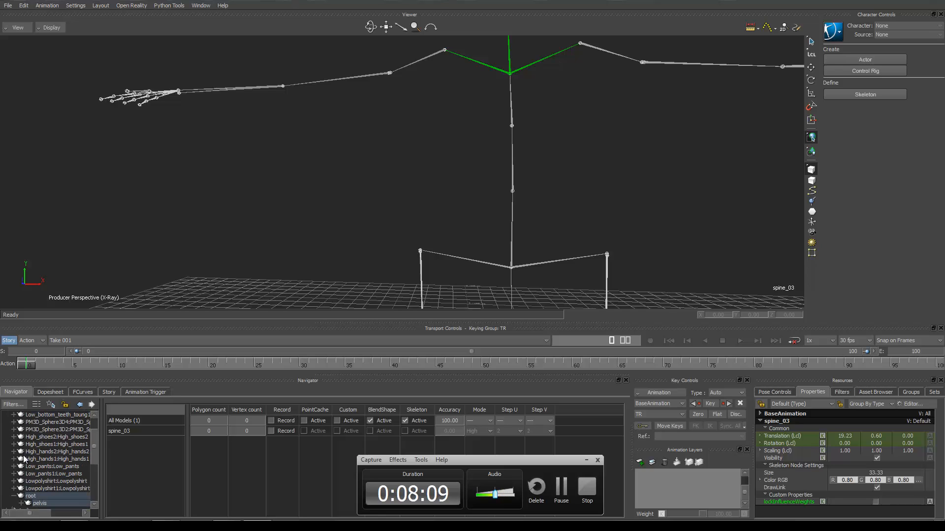
pyautogui.scroll(-2, 23, 459)
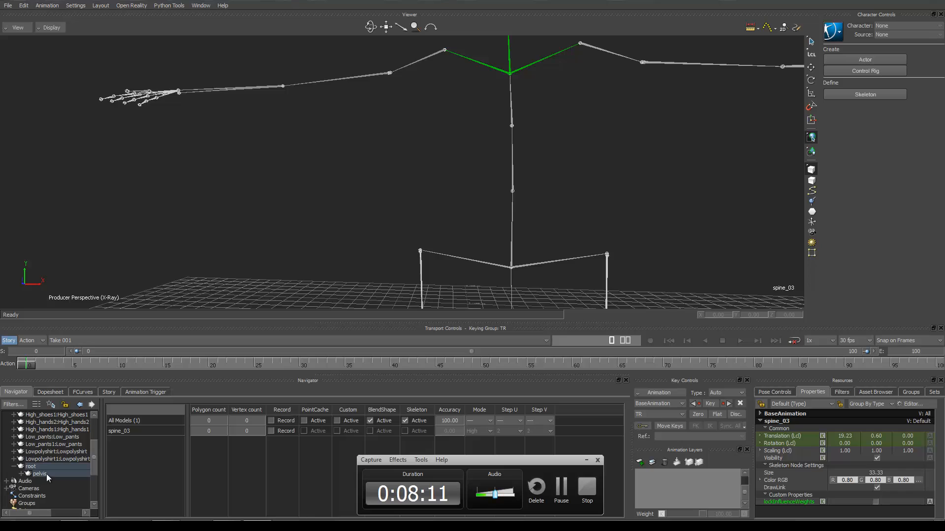
pyautogui.click(47, 475)
pyautogui.click(31, 467)
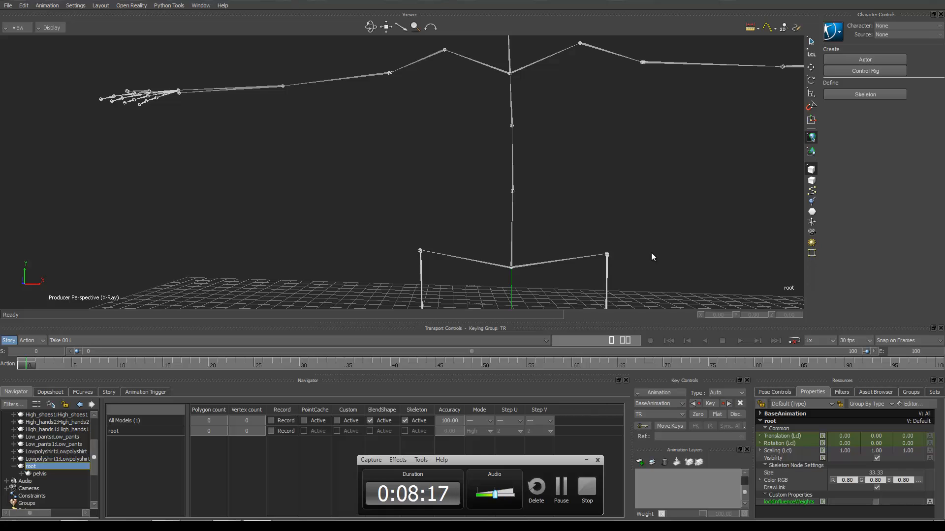
pyautogui.click(838, 36)
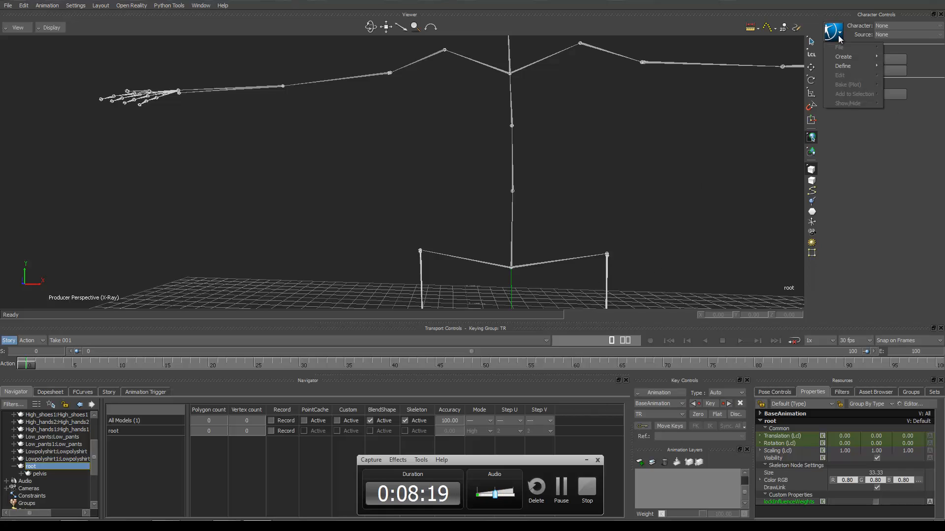
pyautogui.moveTo(846, 57)
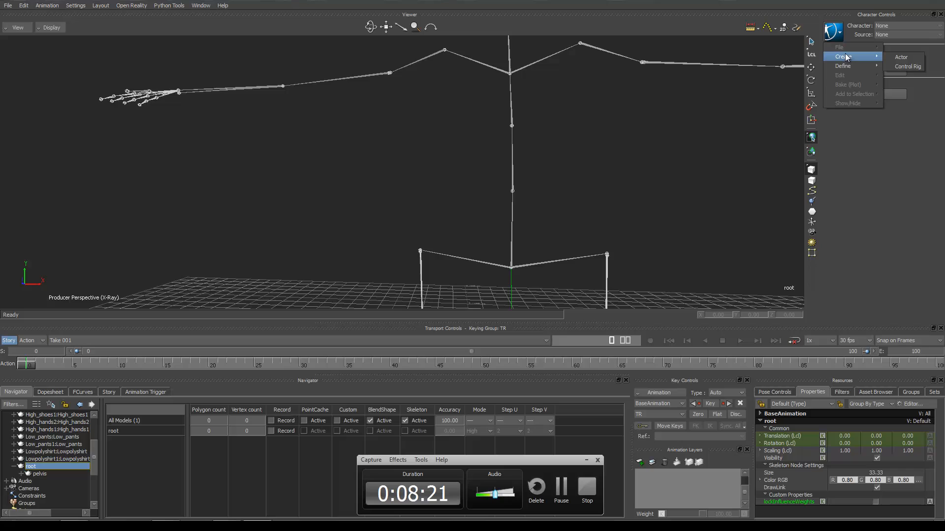
pyautogui.click(874, 225)
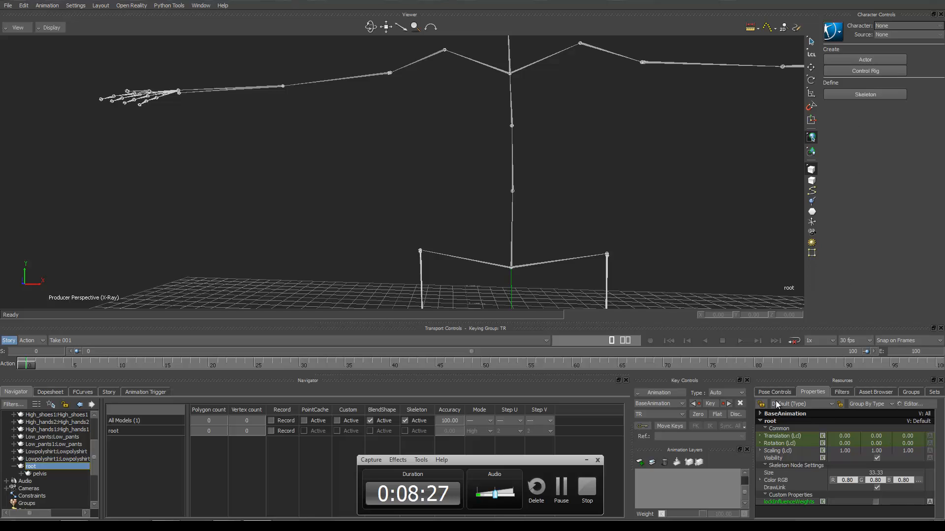
# - Show the Characters templates in the Asset Browser and select the Character template
pyautogui.click(875, 393)
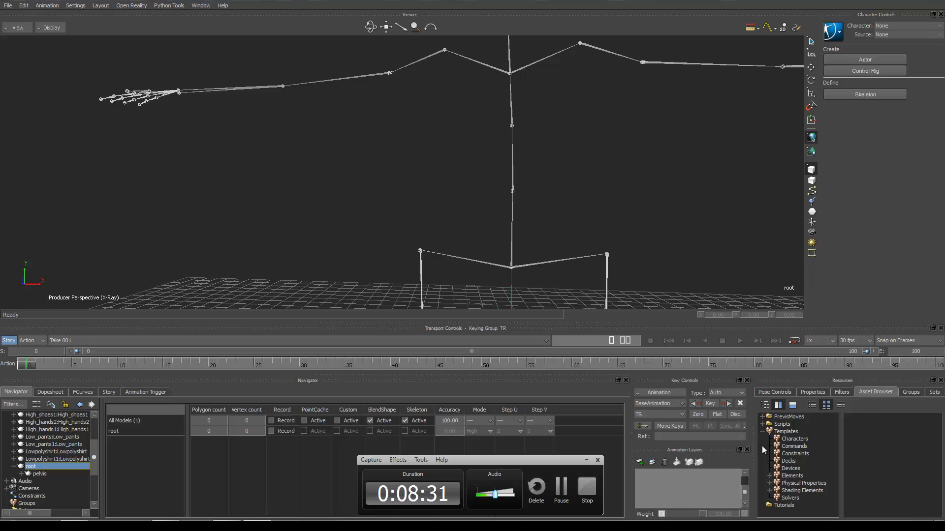
pyautogui.click(794, 439)
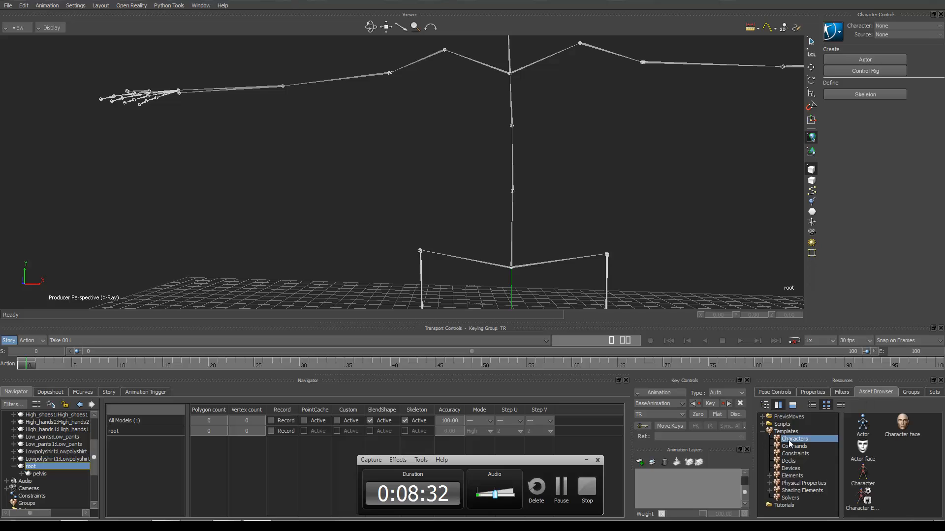
pyautogui.click(865, 477)
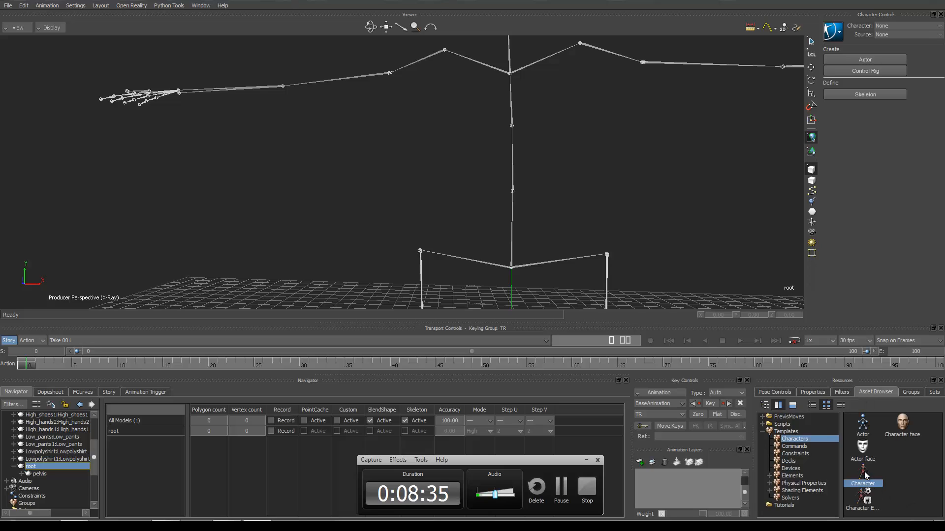
# - Try to characterize the skeleton by applying the Character template to its root joint, and review the list of missing nodes
pyautogui.moveTo(864, 476); pyautogui.dragTo(512, 286)
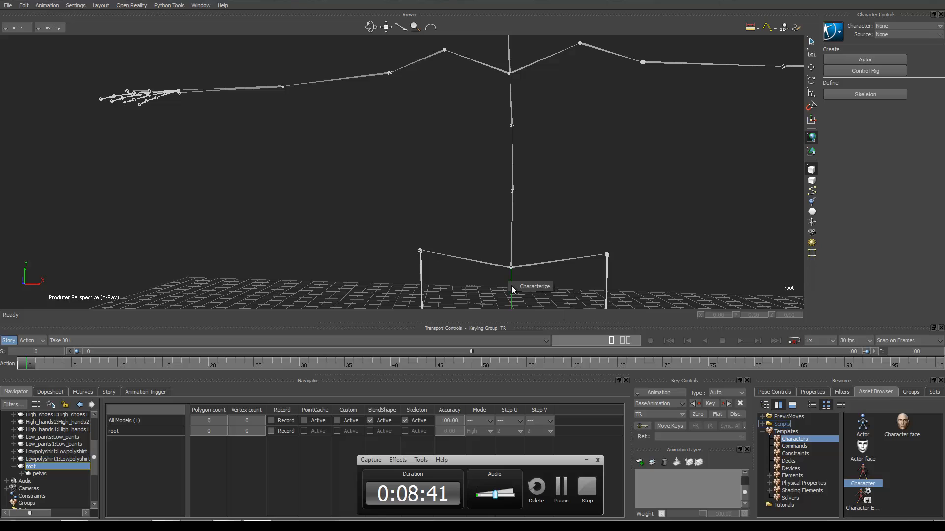
pyautogui.click(530, 286)
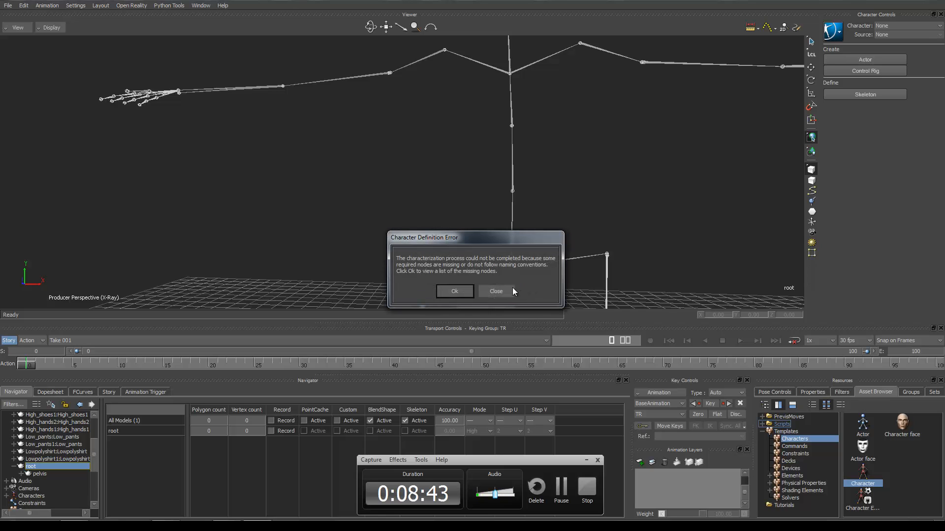
pyautogui.click(455, 292)
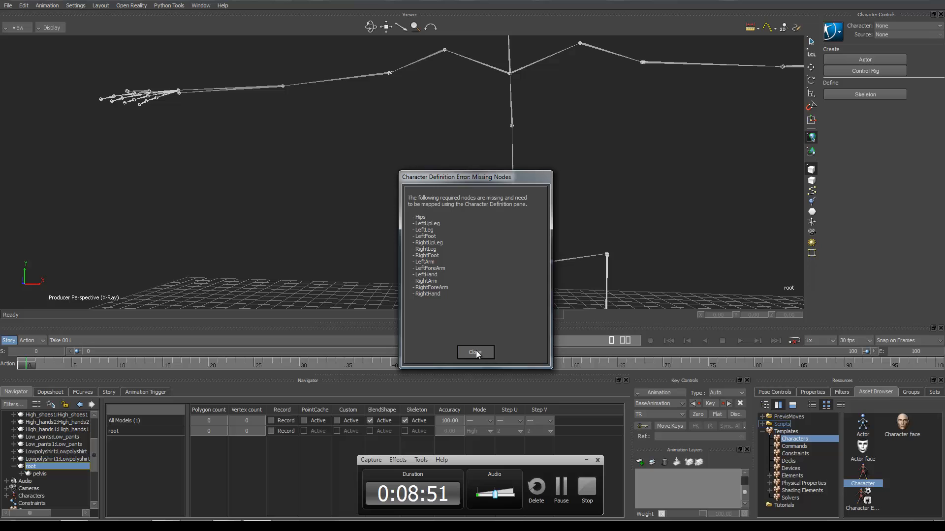
pyautogui.click(476, 352)
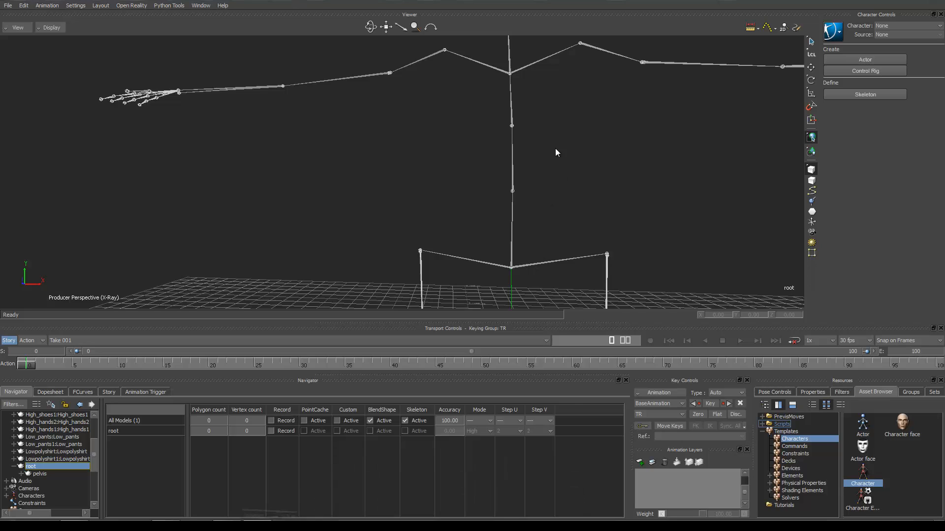
pyautogui.click(838, 36)
pyautogui.moveTo(857, 58)
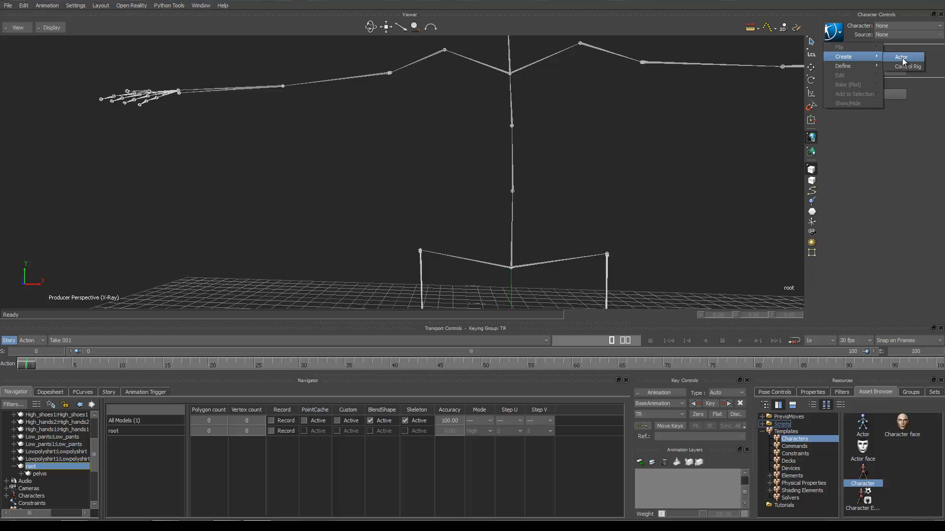
pyautogui.click(903, 59)
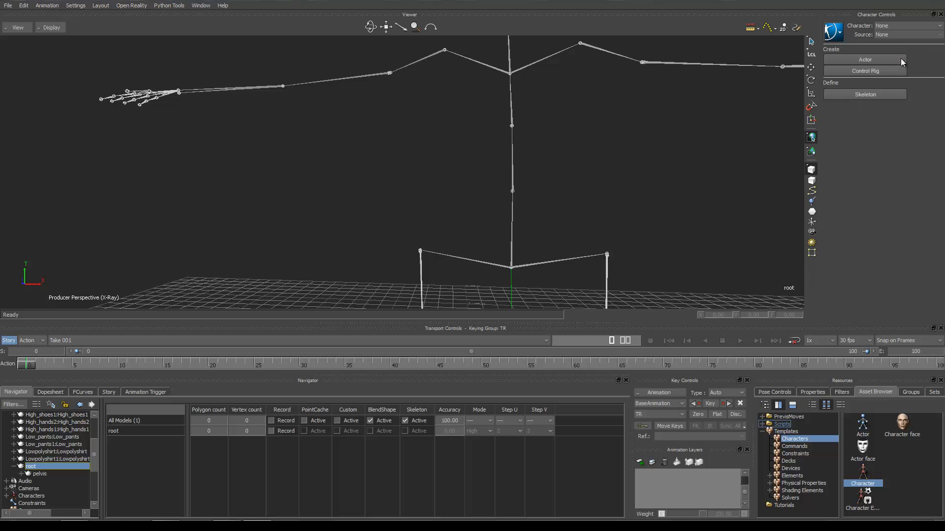
pyautogui.click(900, 58)
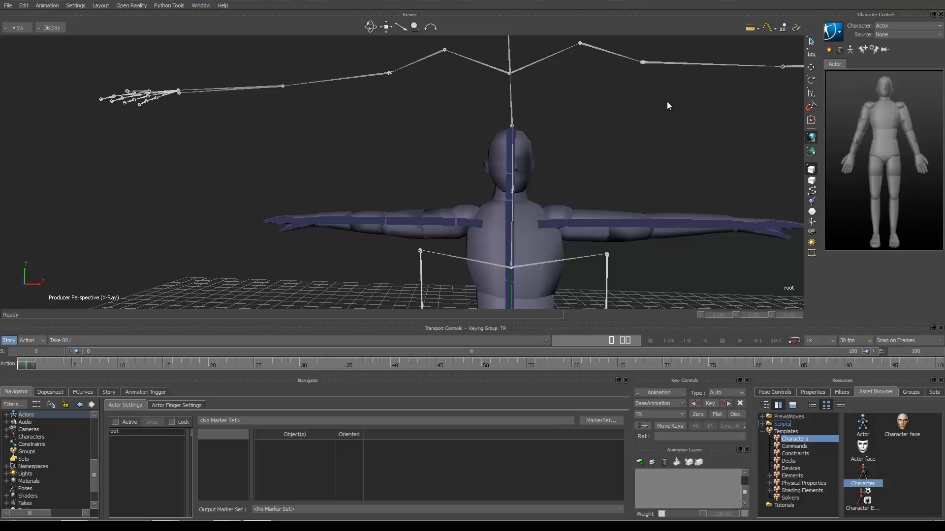
pyautogui.press('Delete')
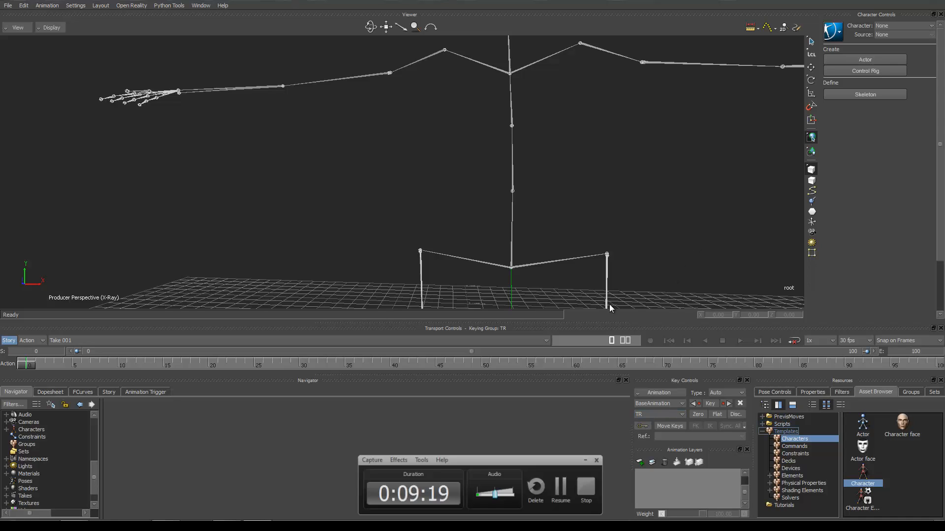
# - Add a second character from the template, switch to the first character's definition, and delete both characters
pyautogui.moveTo(867, 475); pyautogui.dragTo(315, 202)
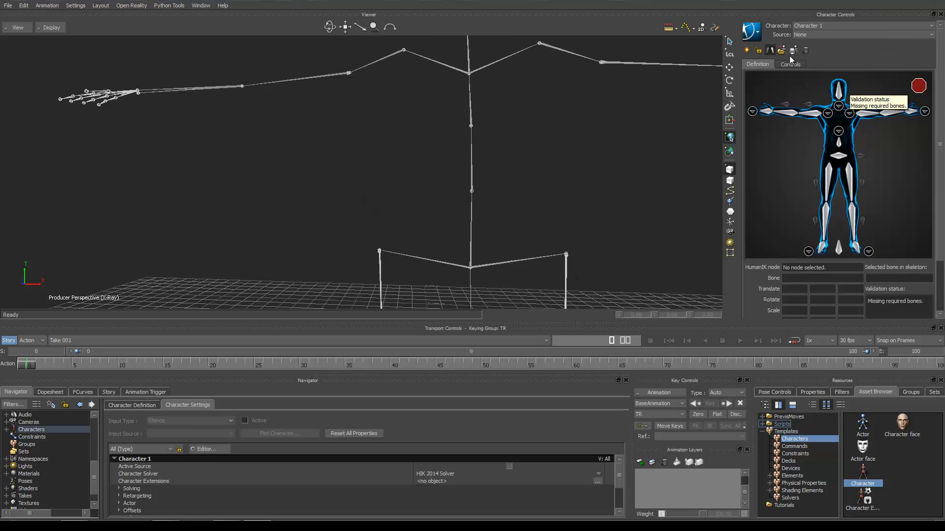
pyautogui.click(822, 24)
pyautogui.click(816, 44)
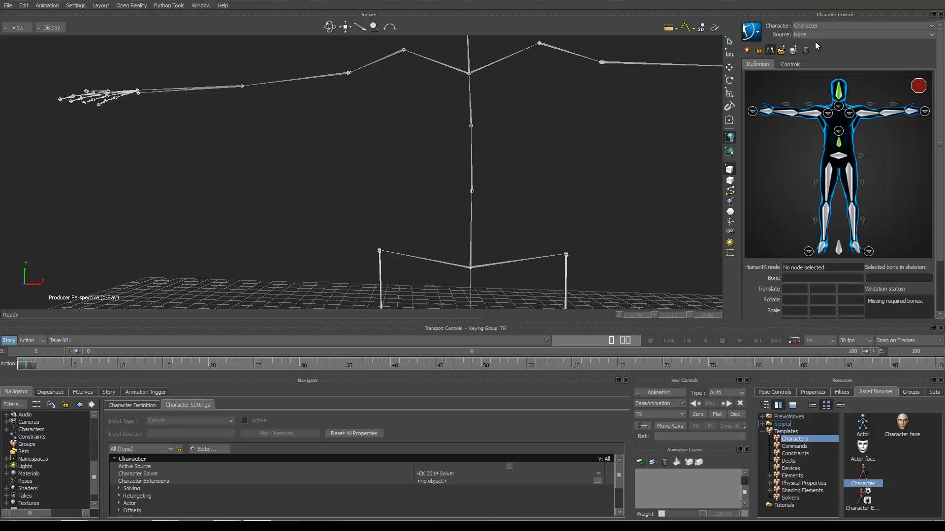
pyautogui.click(759, 31)
pyautogui.moveTo(785, 55)
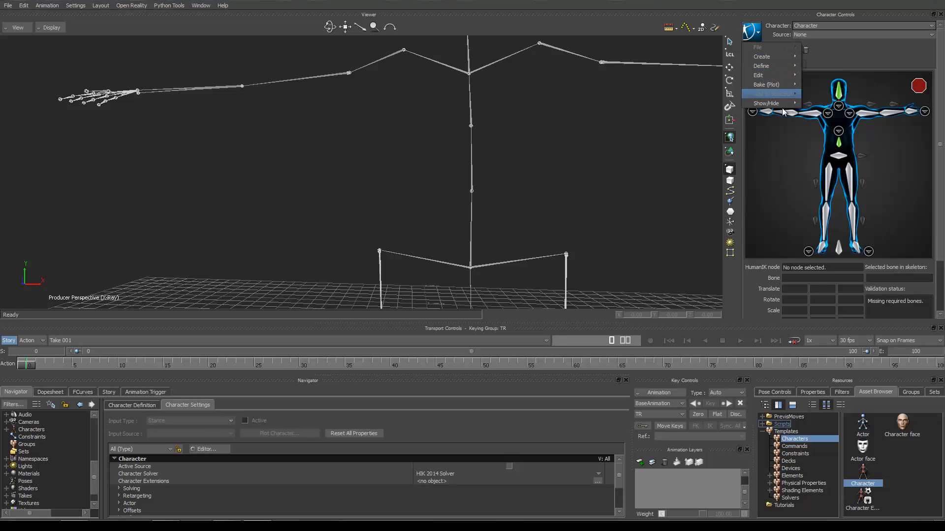
pyautogui.moveTo(784, 102)
pyautogui.click(671, 54)
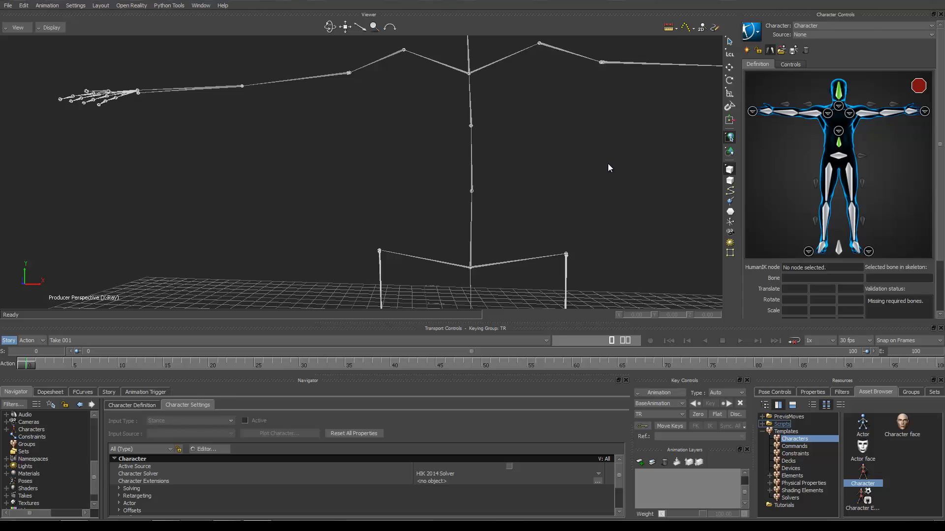
pyautogui.press('Delete')
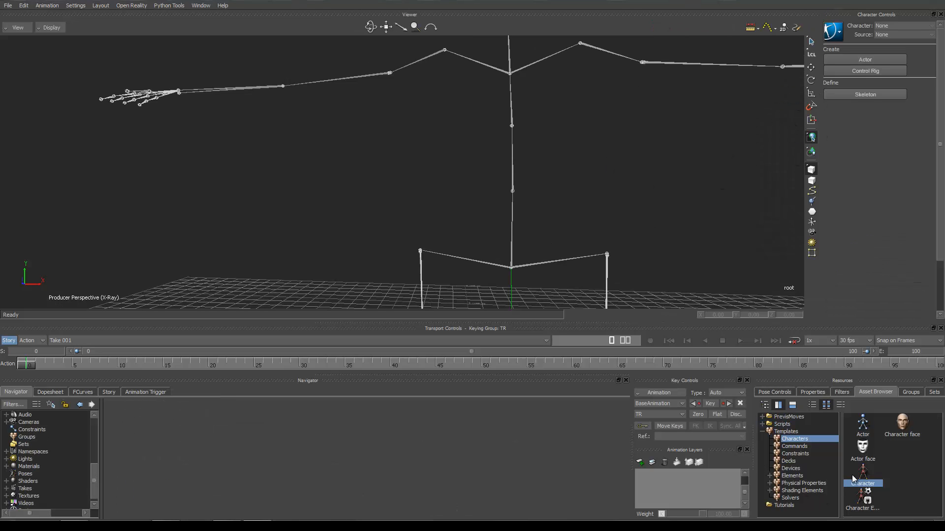
# - Add a new empty character to the scene from the Character template, without characterizing any joint
pyautogui.moveTo(865, 478); pyautogui.dragTo(318, 203)
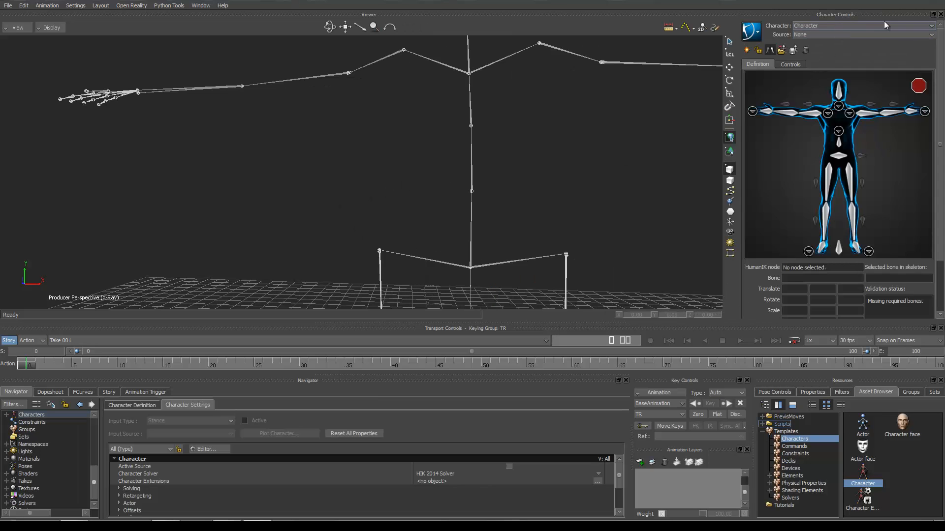
pyautogui.click(932, 27)
pyautogui.click(931, 27)
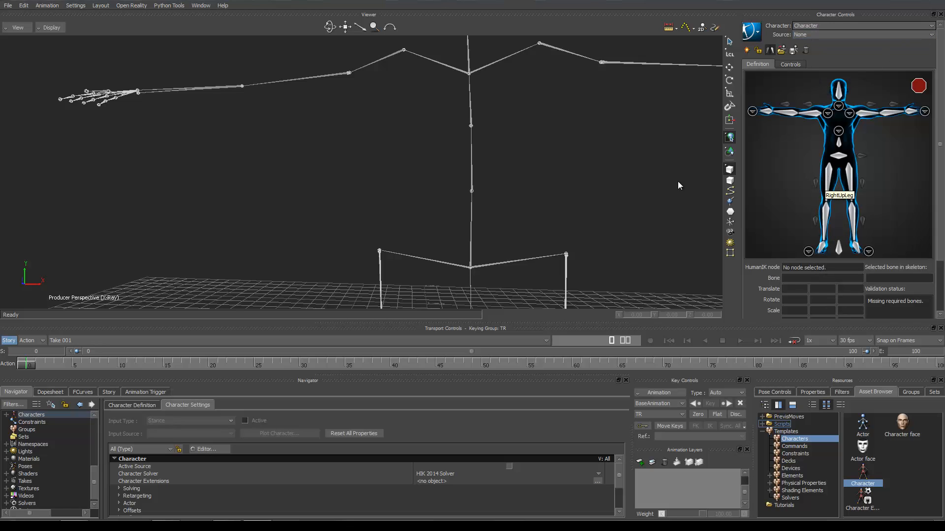
# - Assign the skeleton's pelvis joint to the Hips node of the character definition
pyautogui.press('a')
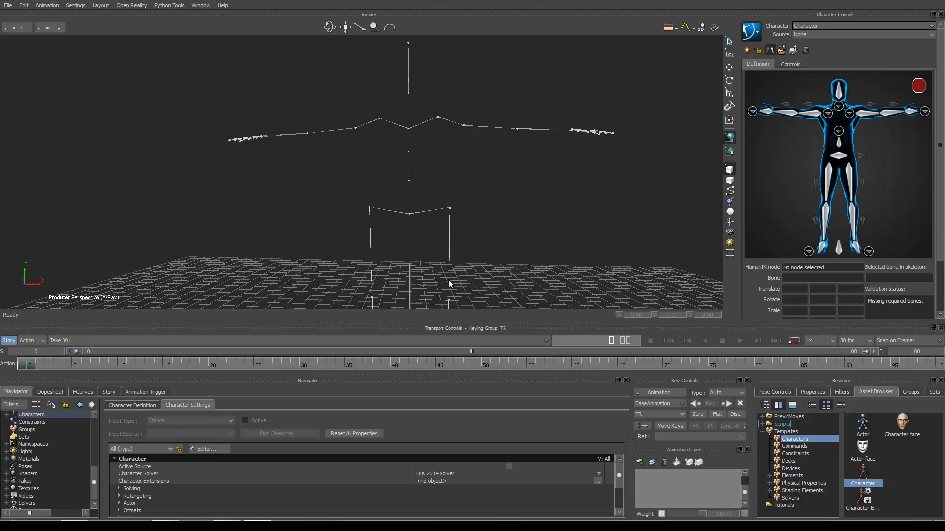
pyautogui.scroll(5, 413, 213)
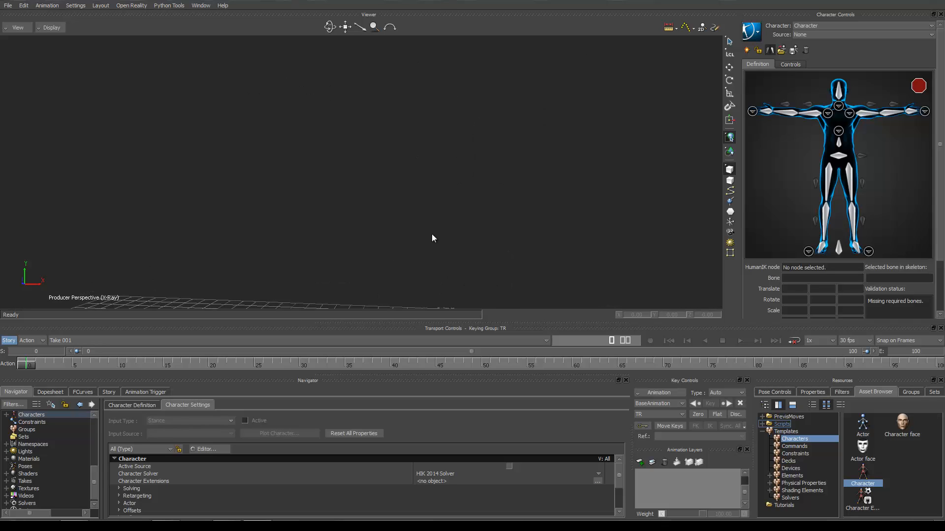
pyautogui.scroll(-3, 433, 235)
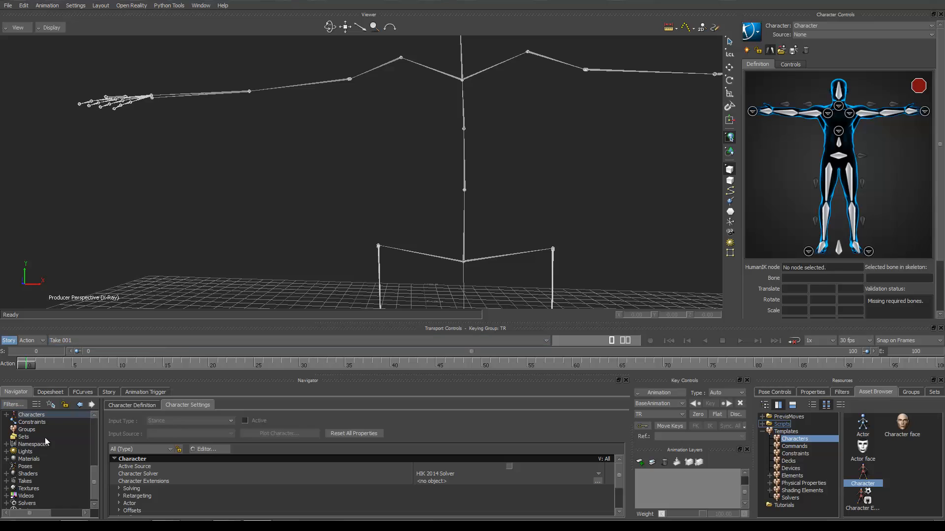
pyautogui.scroll(3, 31, 443)
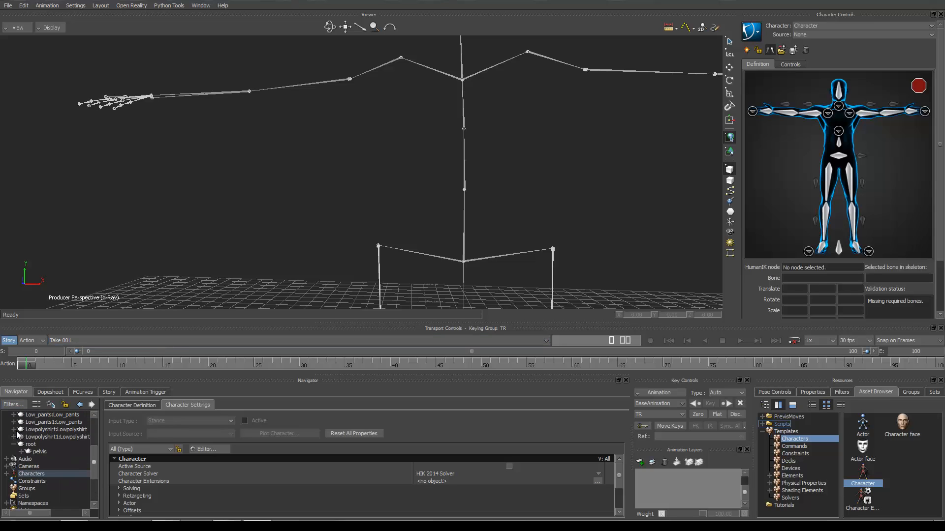
pyautogui.click(38, 452)
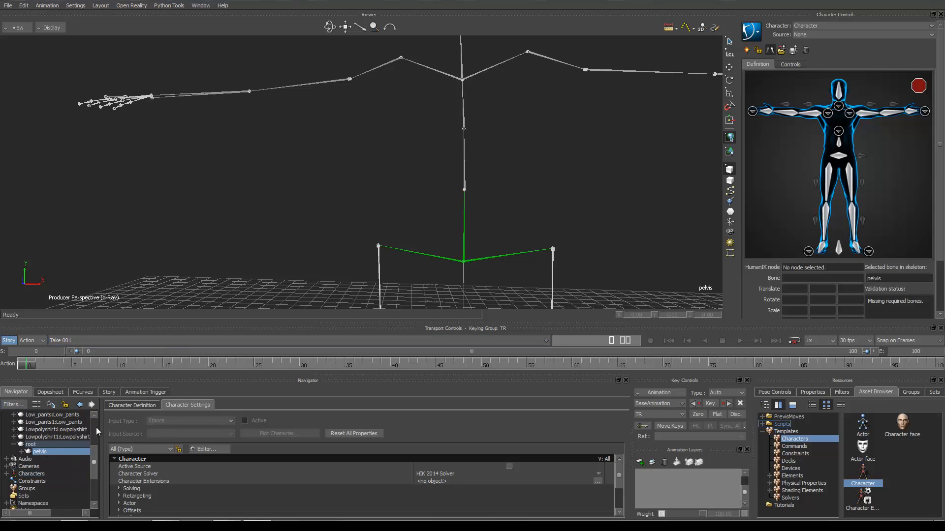
pyautogui.rightClick(847, 158)
pyautogui.click(859, 160)
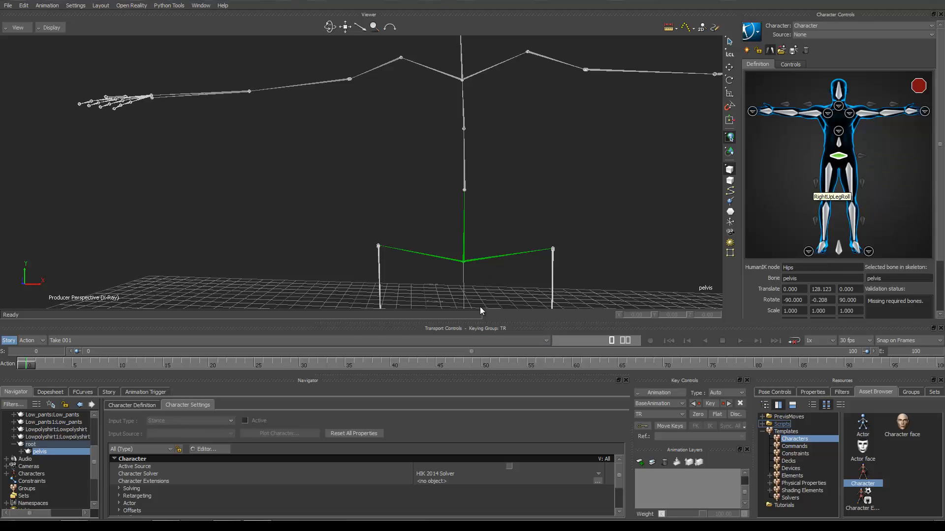
# - Assign the left thigh joint, thigh_l, to the LeftUpLeg node of the character definition
pyautogui.keyDown('ctrl'); pyautogui.moveTo(587, 224); pyautogui.dragTo(456, 191); pyautogui.keyUp('ctrl')
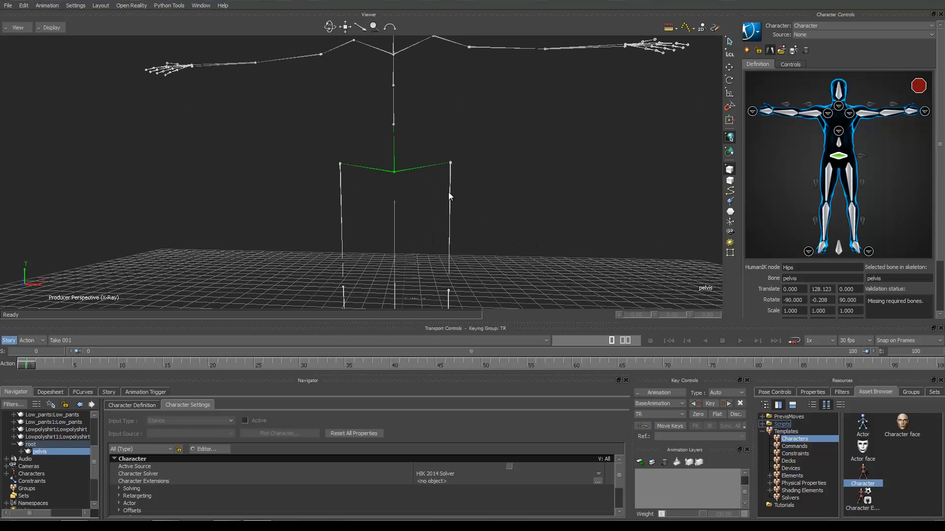
pyautogui.click(450, 195)
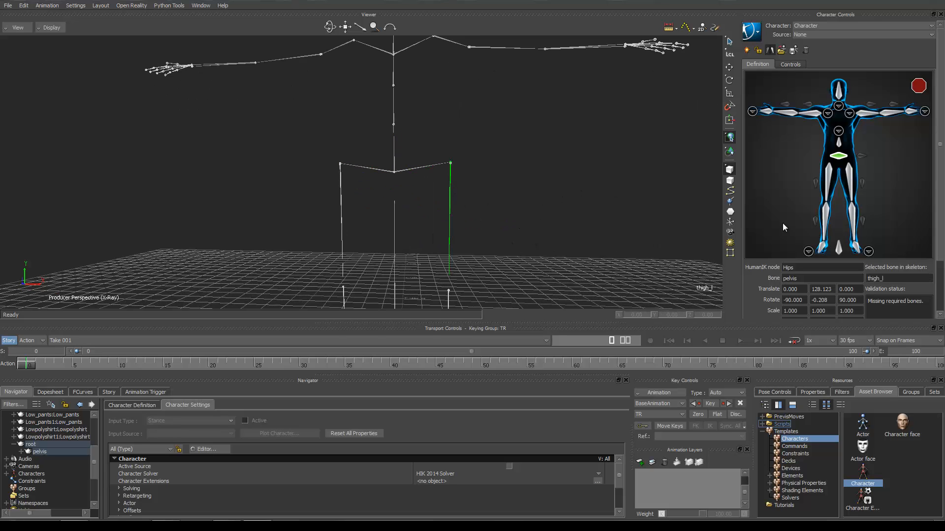
pyautogui.rightClick(852, 172)
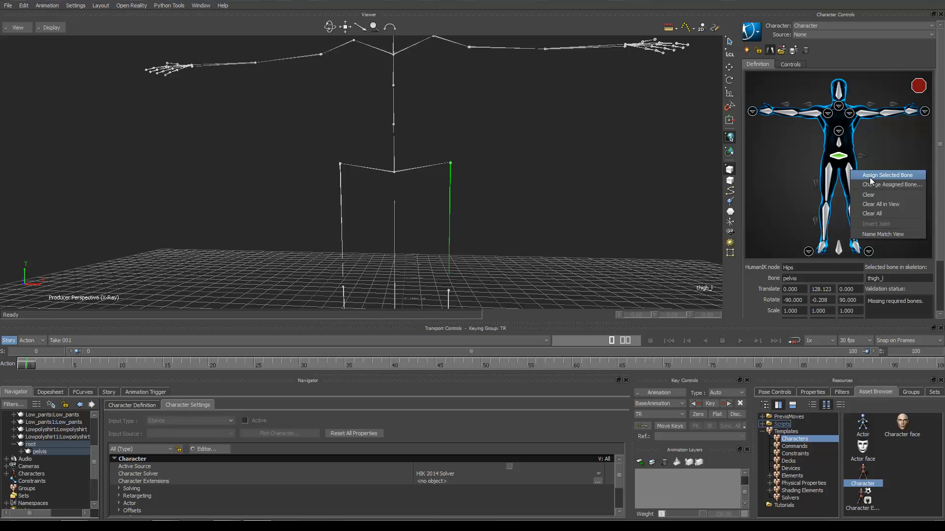
pyautogui.click(869, 178)
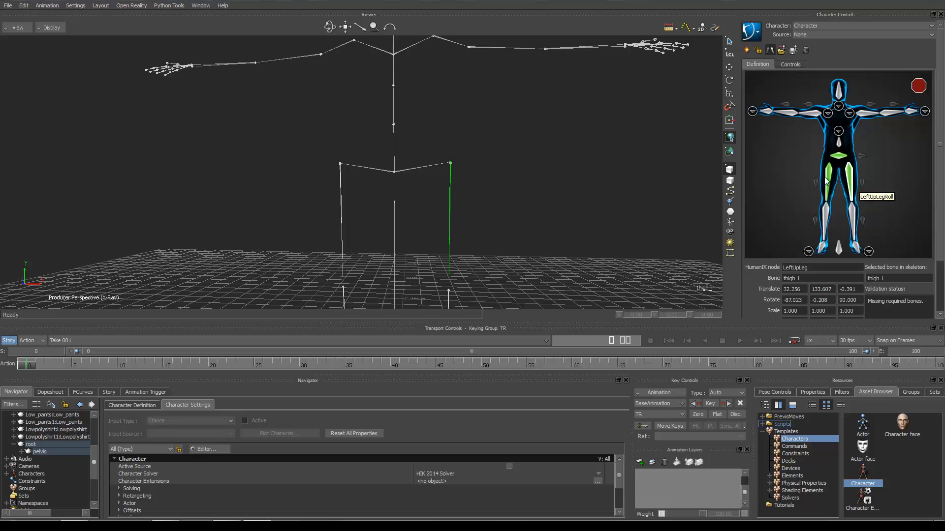
# - Assign the left calf joint, calf_l, to the LeftLeg node of the character definition
pyautogui.keyDown('shift'); pyautogui.moveTo(442, 251); pyautogui.dragTo(285, 150); pyautogui.keyUp('shift')
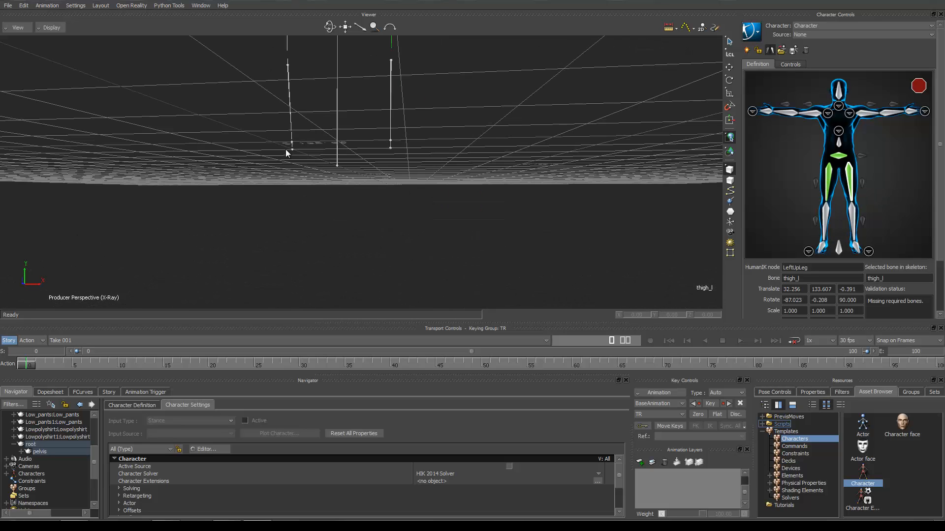
pyautogui.keyDown('shift'); pyautogui.moveTo(356, 115); pyautogui.dragTo(382, 197); pyautogui.keyUp('shift')
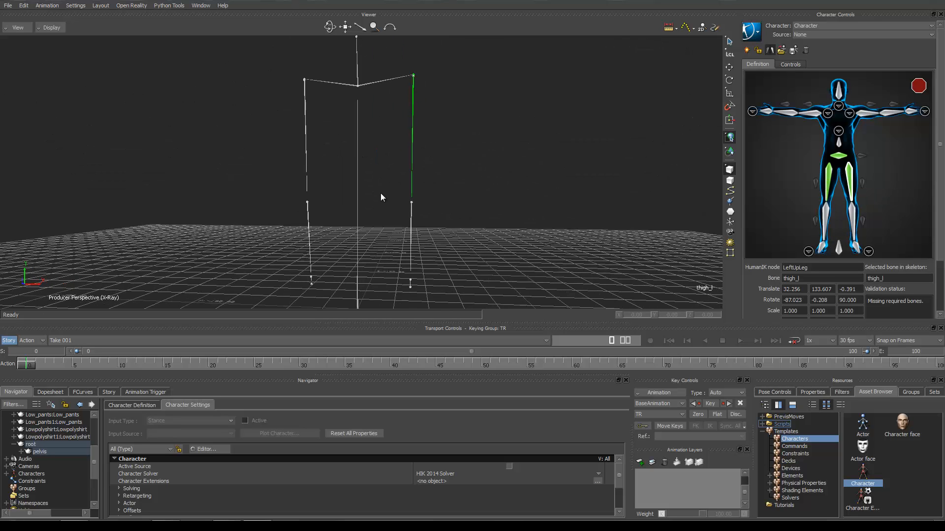
pyautogui.click(411, 228)
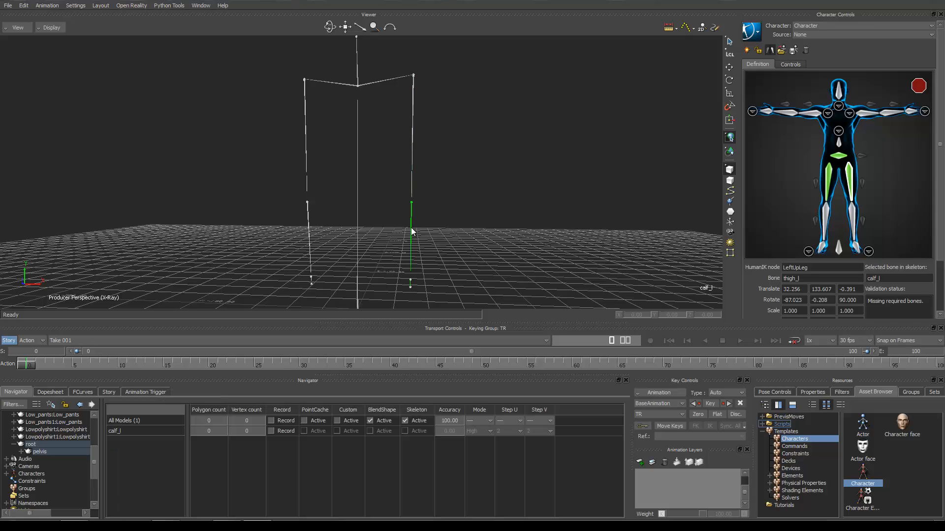
pyautogui.rightClick(850, 217)
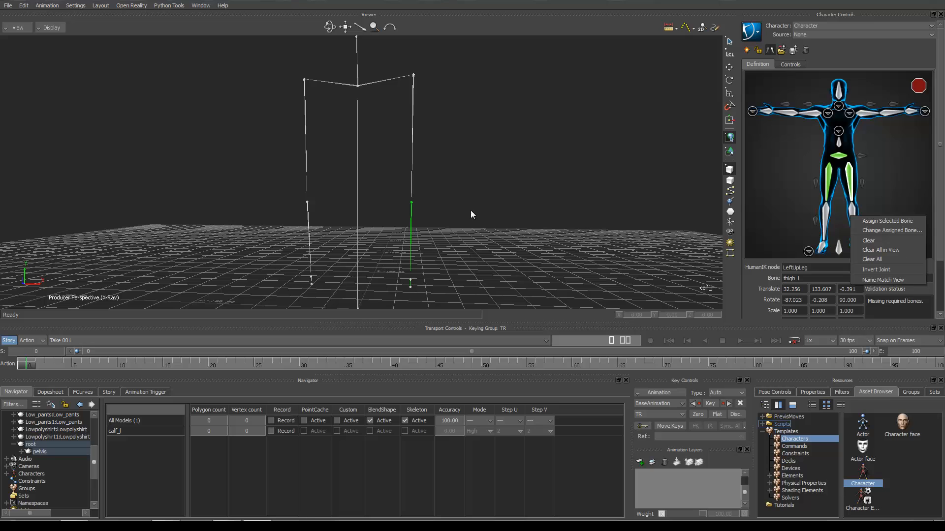
pyautogui.click(887, 221)
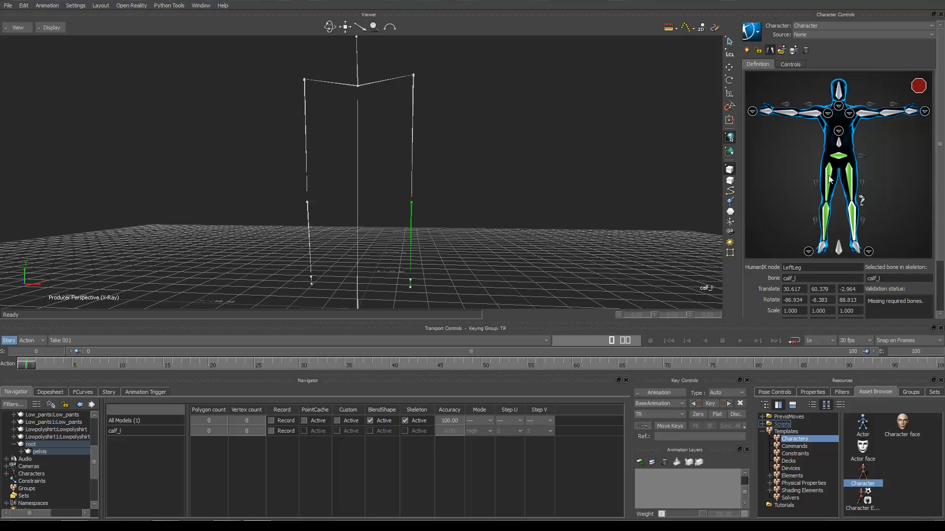